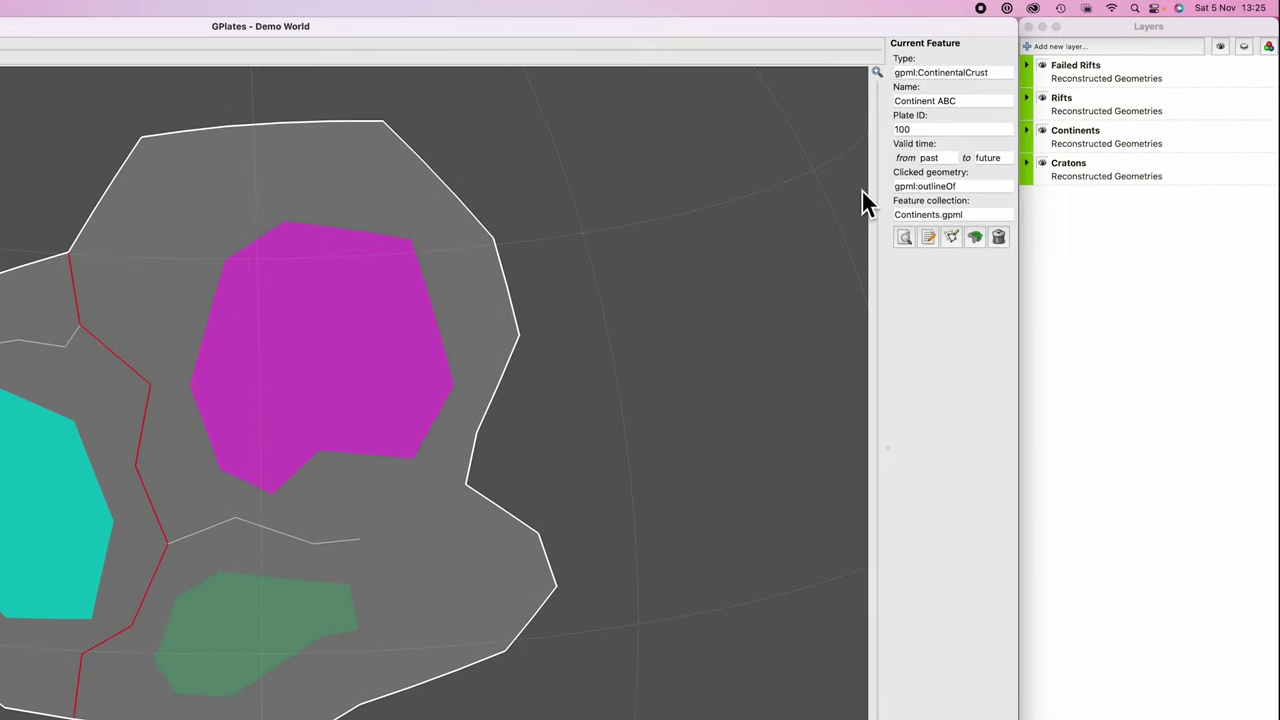
Step: Clone the Continent ABC feature into the Continents.gpml feature collection
left_click(970, 240)
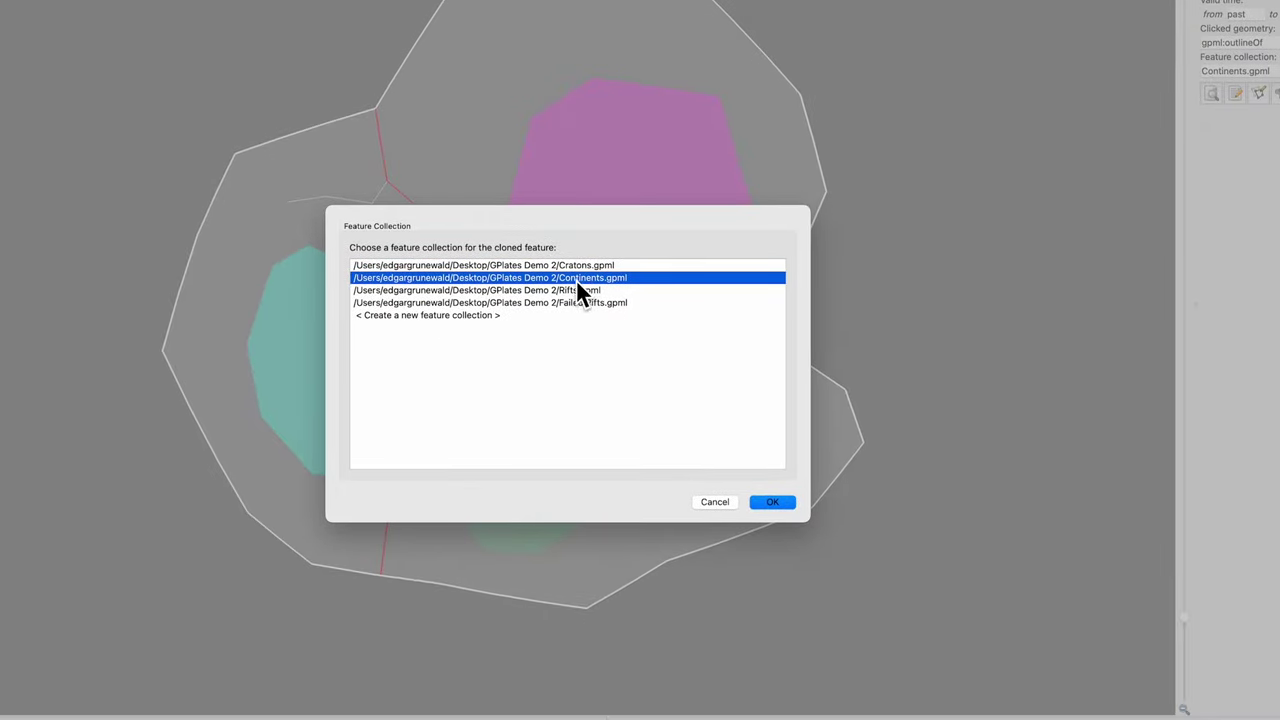
left_click(775, 502)
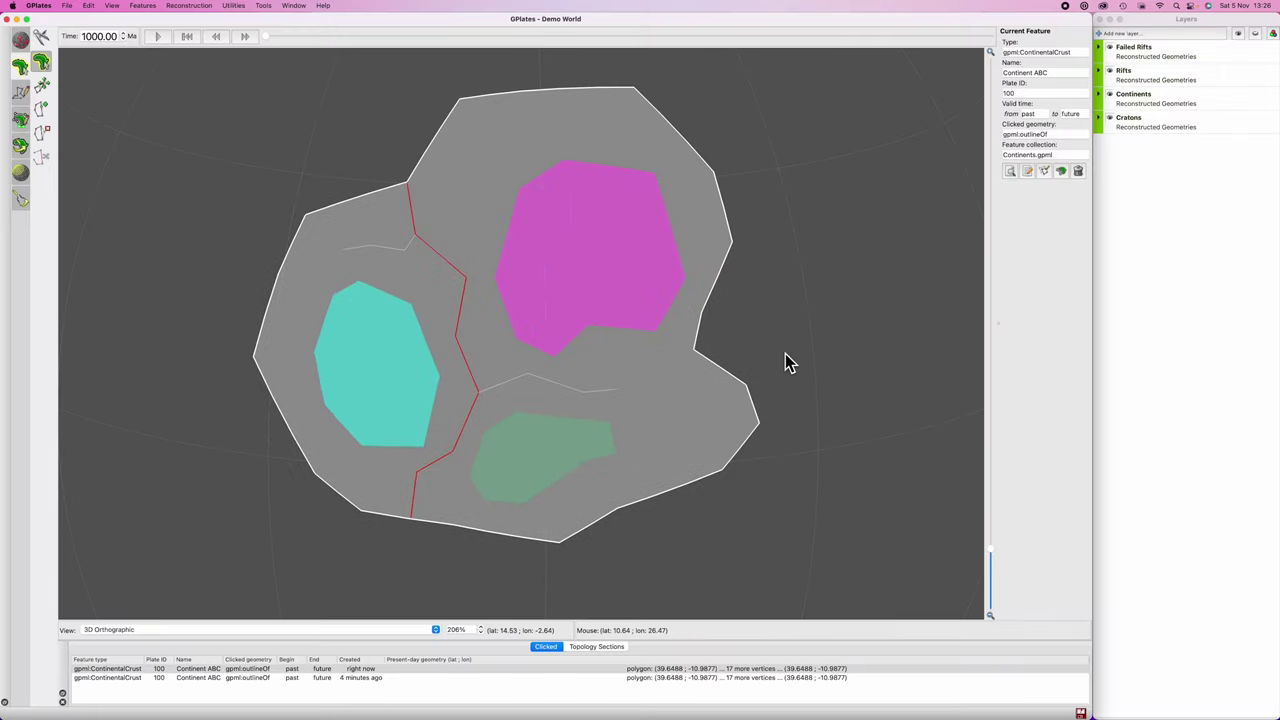
Step: Move six vertices from the cloned outline's northern and eastern edge onto successive bends of the red rift line
key("v")
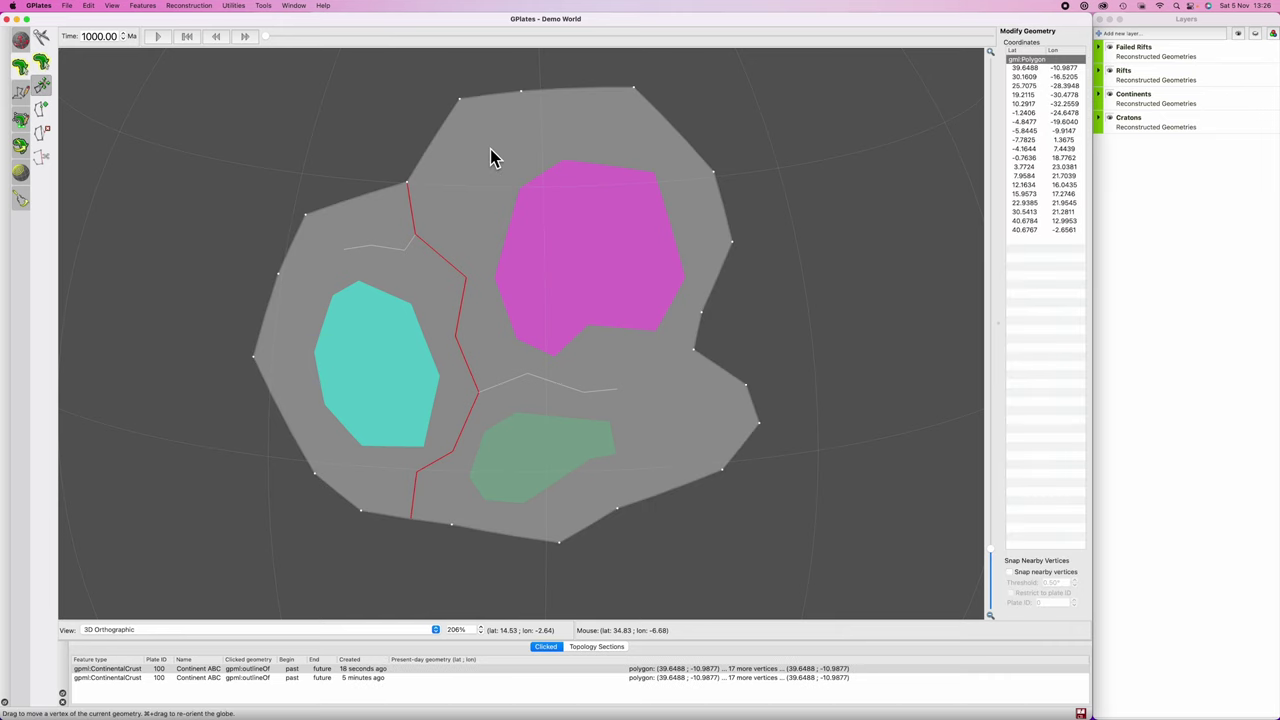
left_click_drag(460, 100, 417, 242)
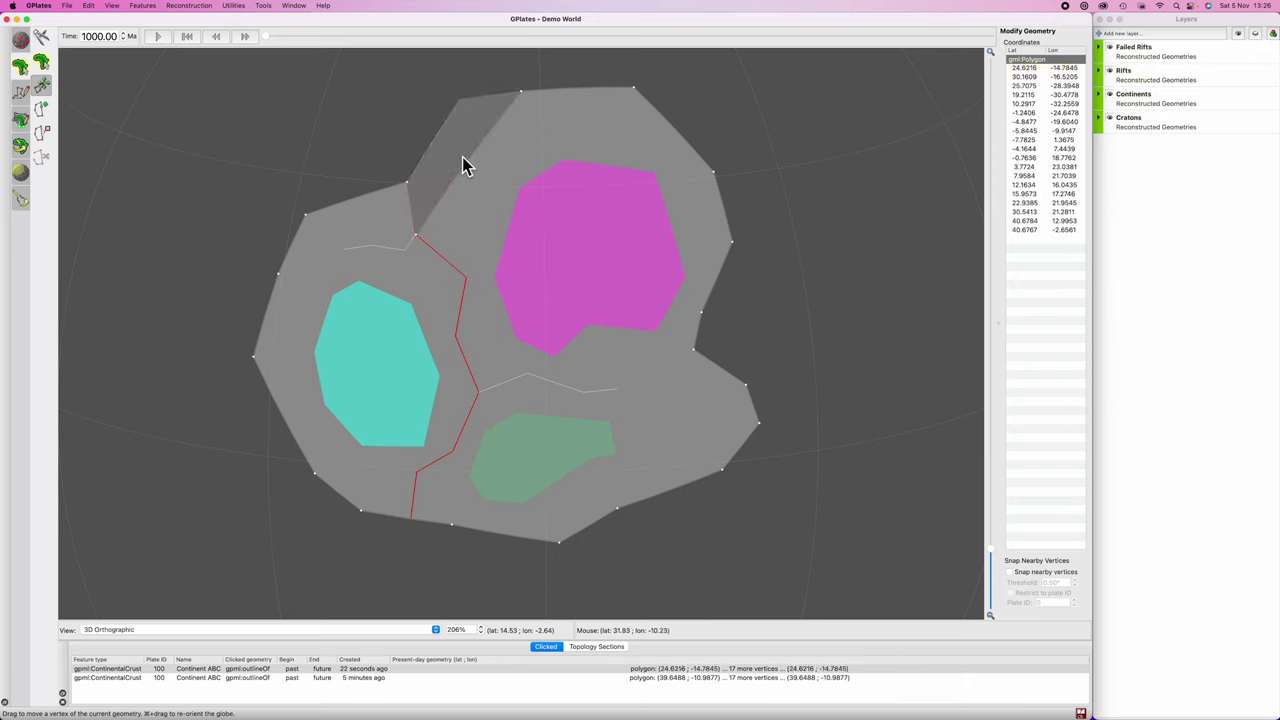
left_click_drag(521, 91, 466, 276)
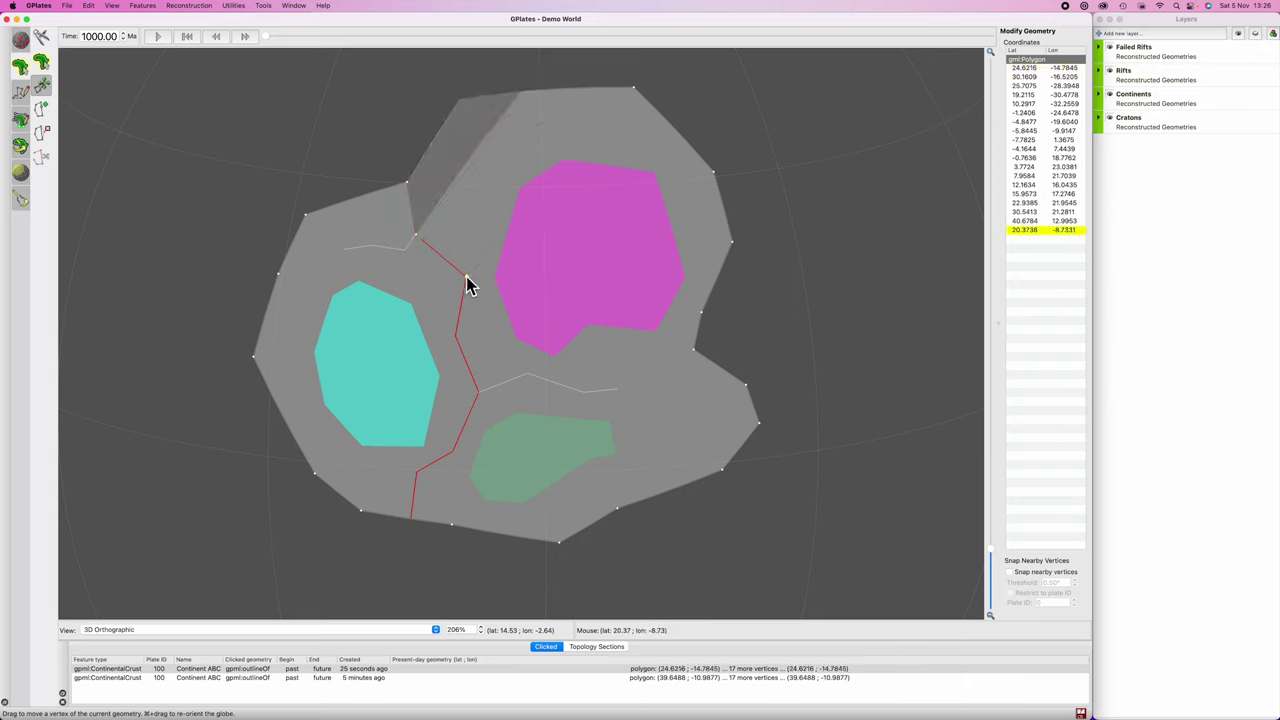
left_click_drag(633, 88, 455, 337)
left_click_drag(714, 175, 478, 392)
left_click_drag(731, 242, 453, 452)
left_click_drag(701, 313, 418, 472)
Step: Insert a vertex in the cloned outline where the red rift line meets the continent's southern edge
scroll(497, 486, "down", 3)
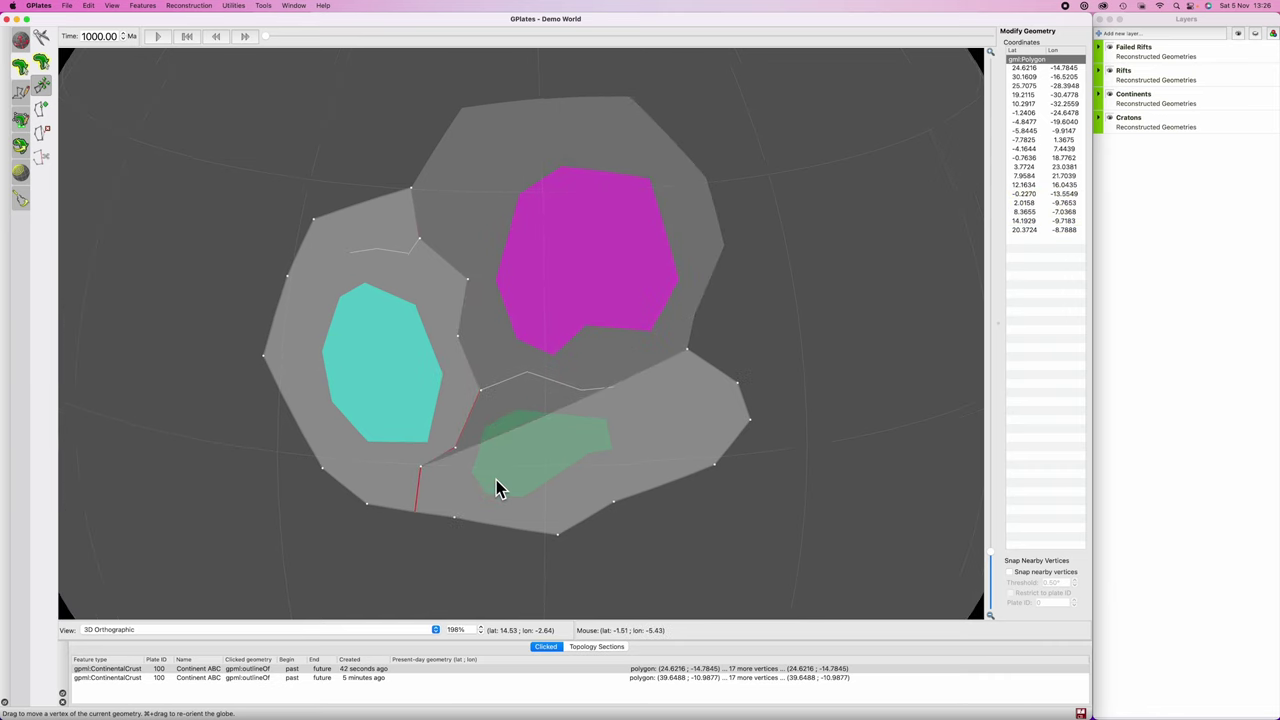
scroll(549, 391, "up", 10)
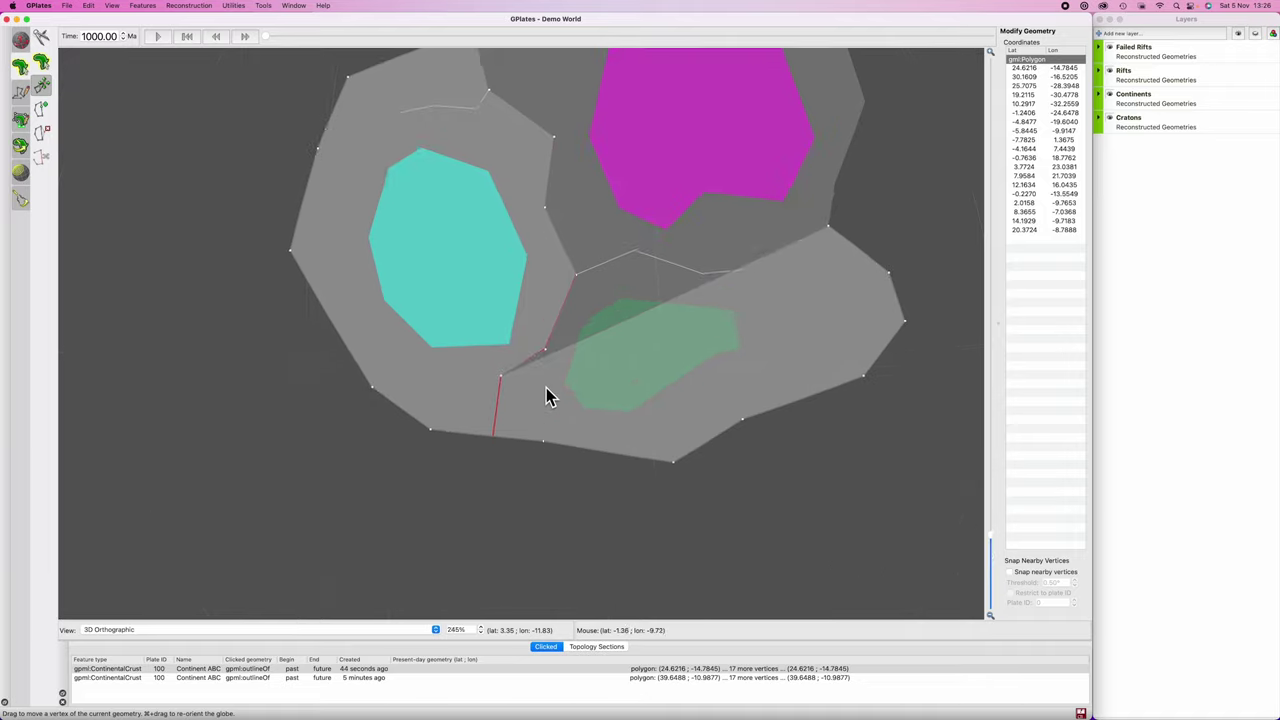
scroll(590, 388, "up", 3)
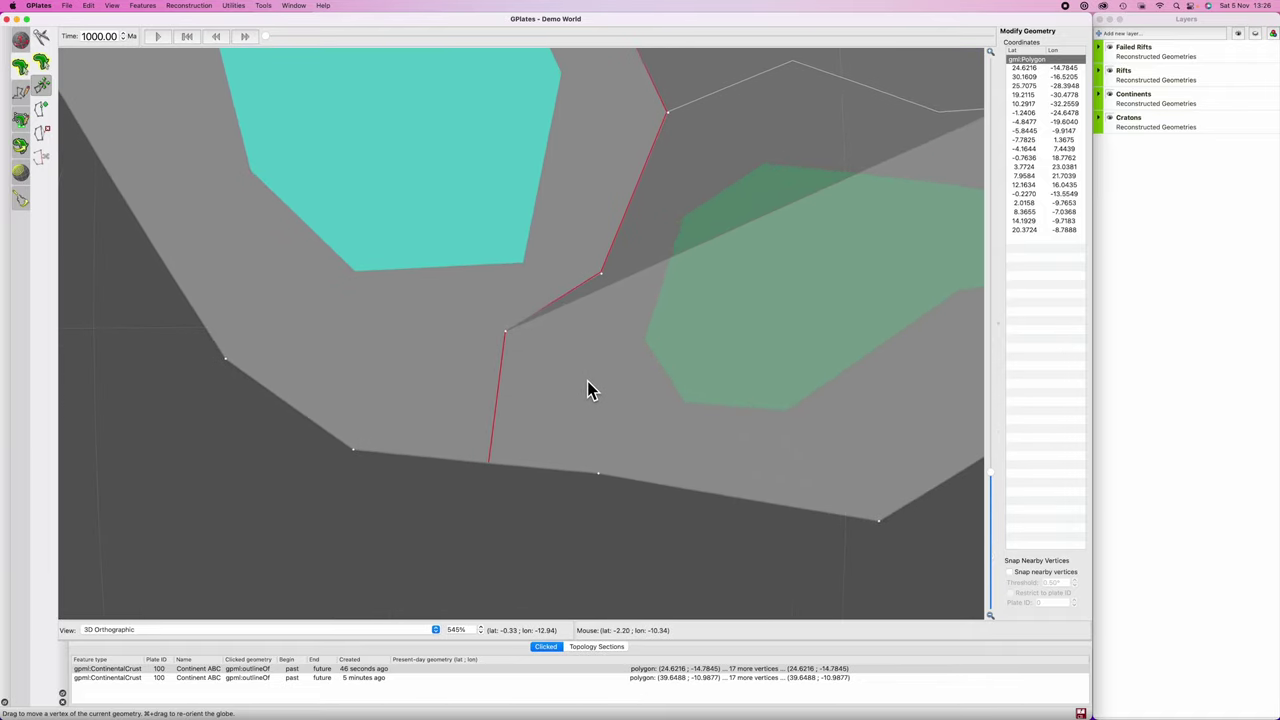
key("i")
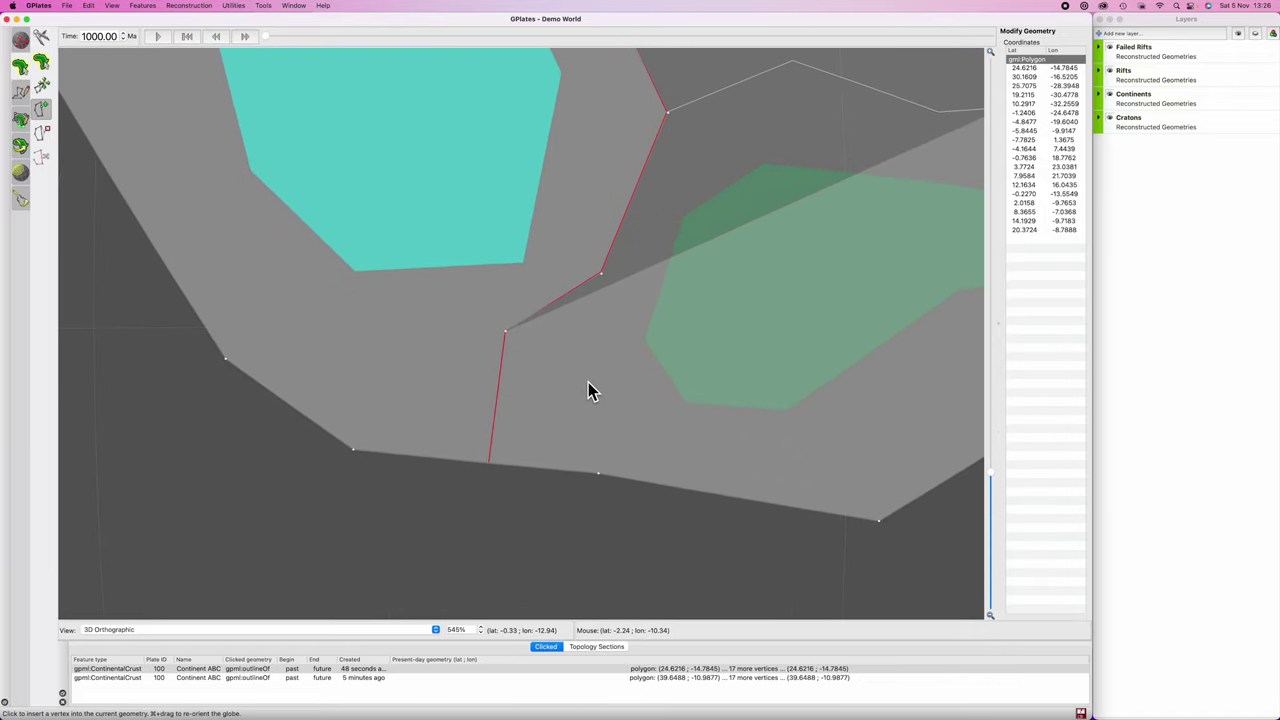
left_click(488, 463)
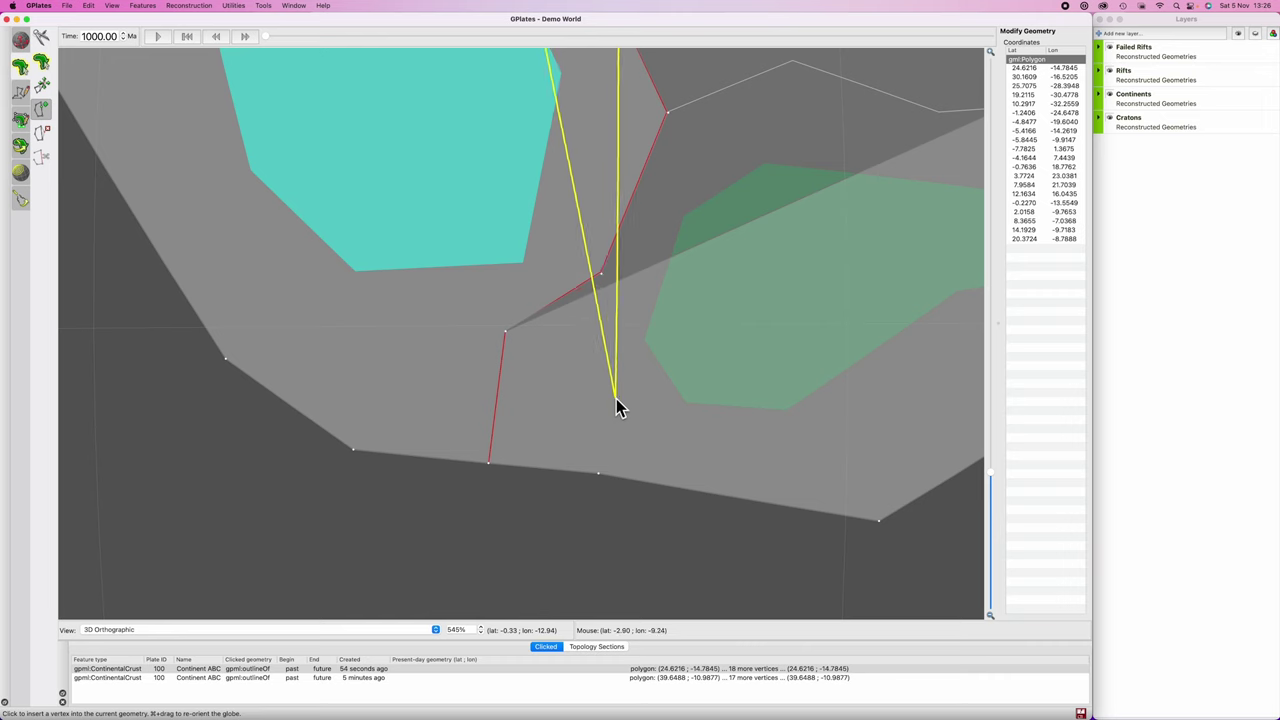
Step: Delete the seven remaining cloned outline vertices east of the rift, leaving only the western continent piece
scroll(618, 420, "down", 3)
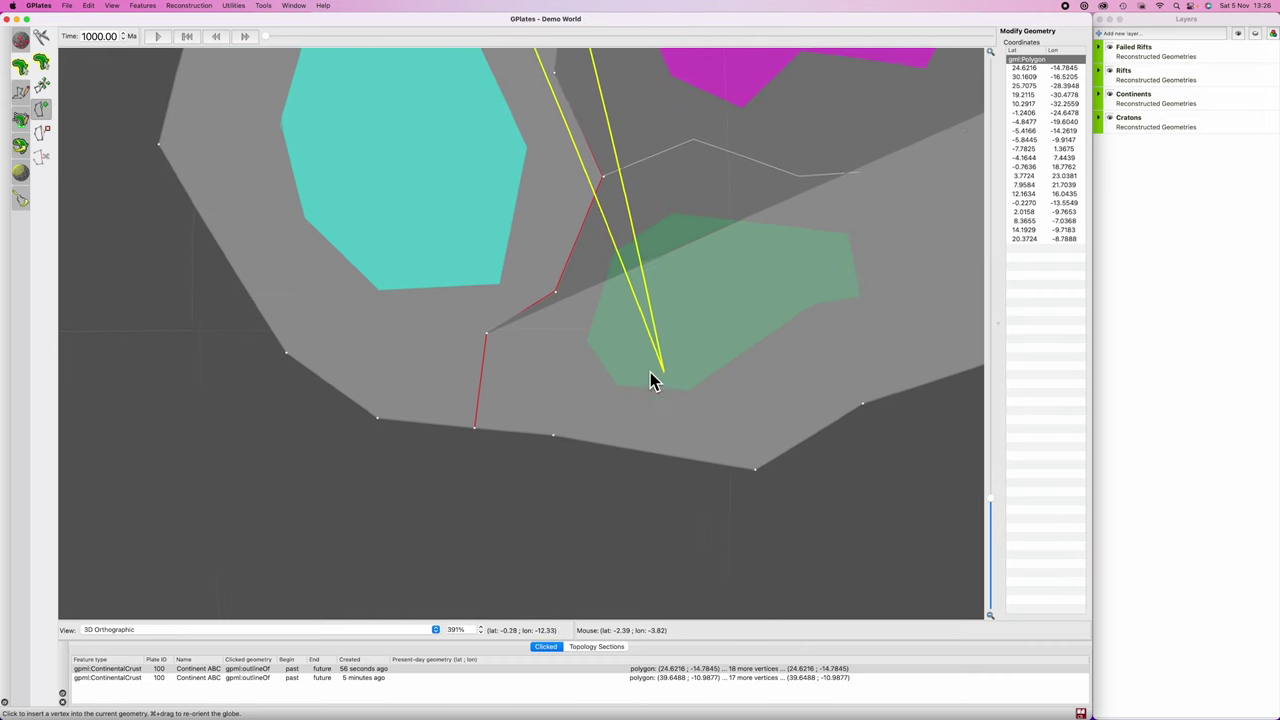
scroll(527, 387, "down", 2)
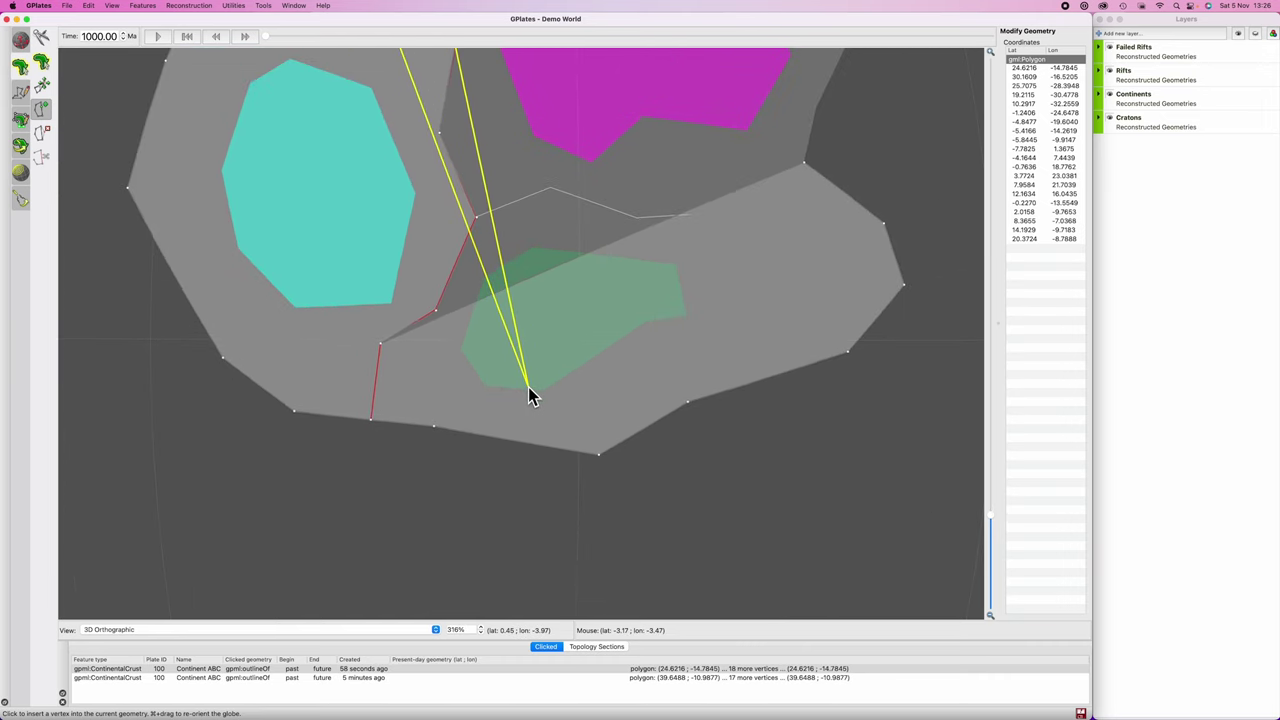
key("d")
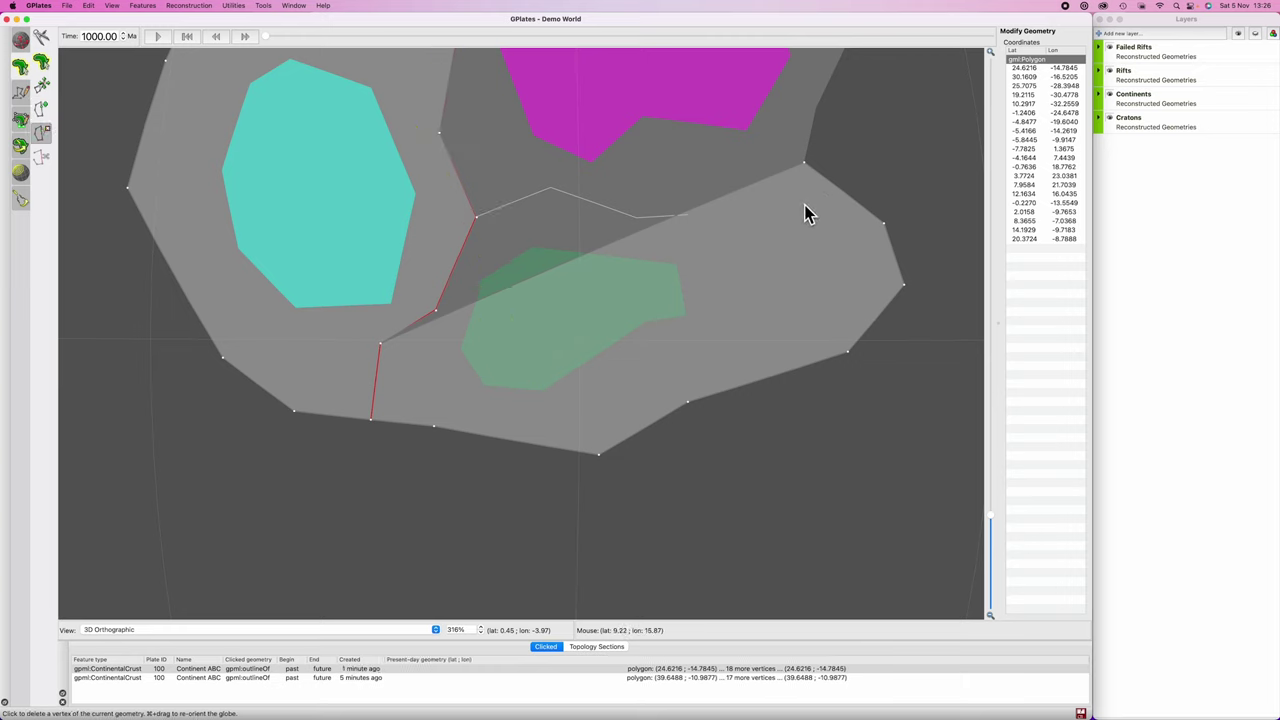
left_click(806, 166)
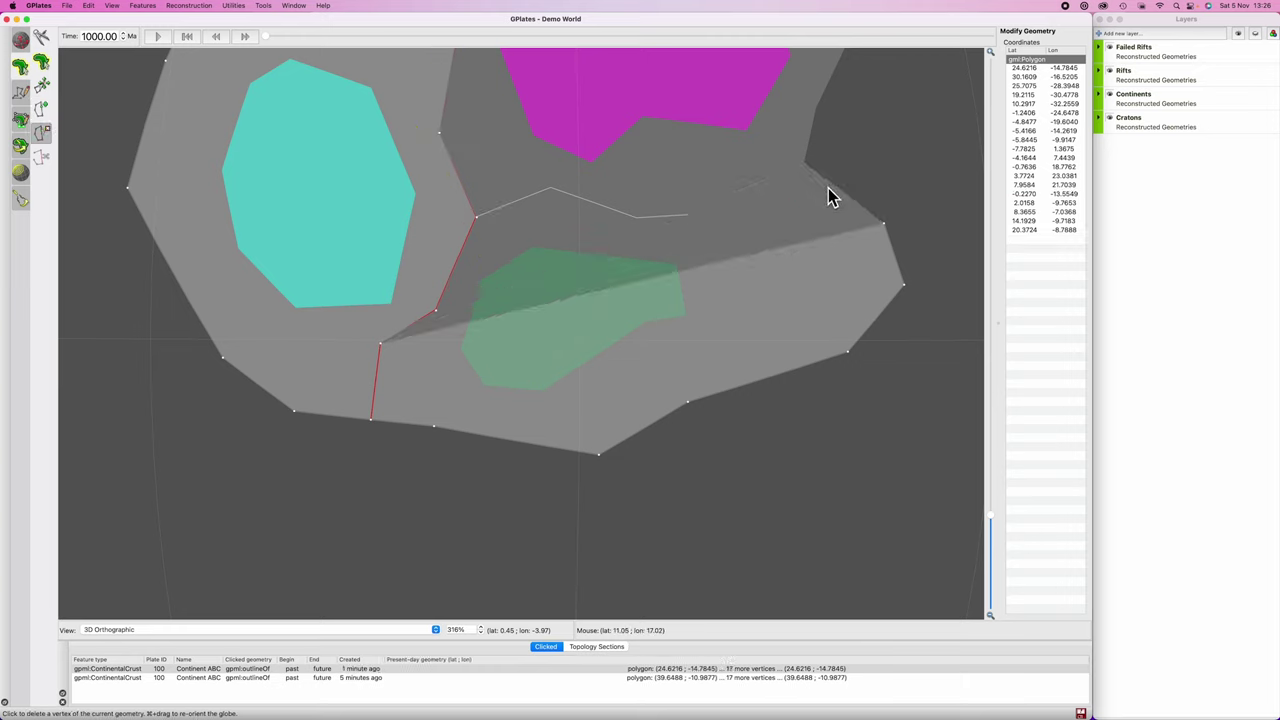
left_click(885, 226)
left_click(903, 285)
left_click(847, 351)
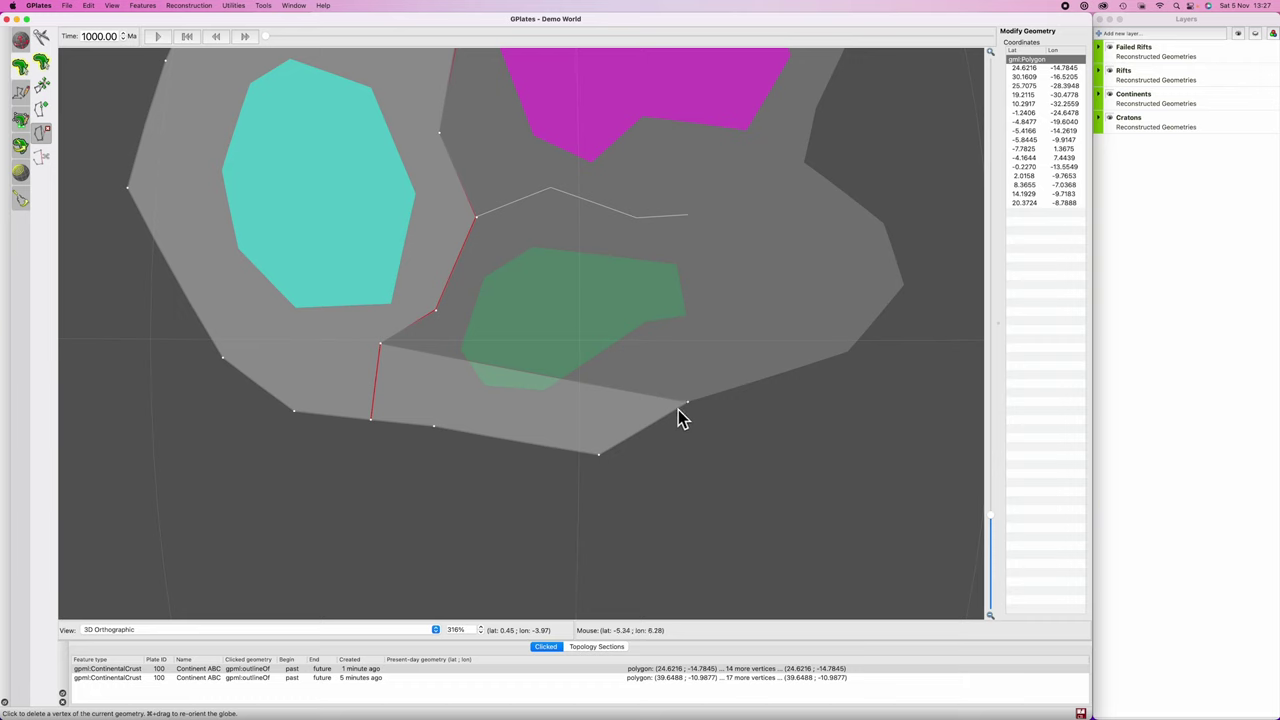
left_click(687, 401)
left_click(598, 454)
left_click(433, 426)
Step: Fine-tune the western piece's eastern vertices so they sit exactly on the bends of the rift line
scroll(490, 348, "up", 5)
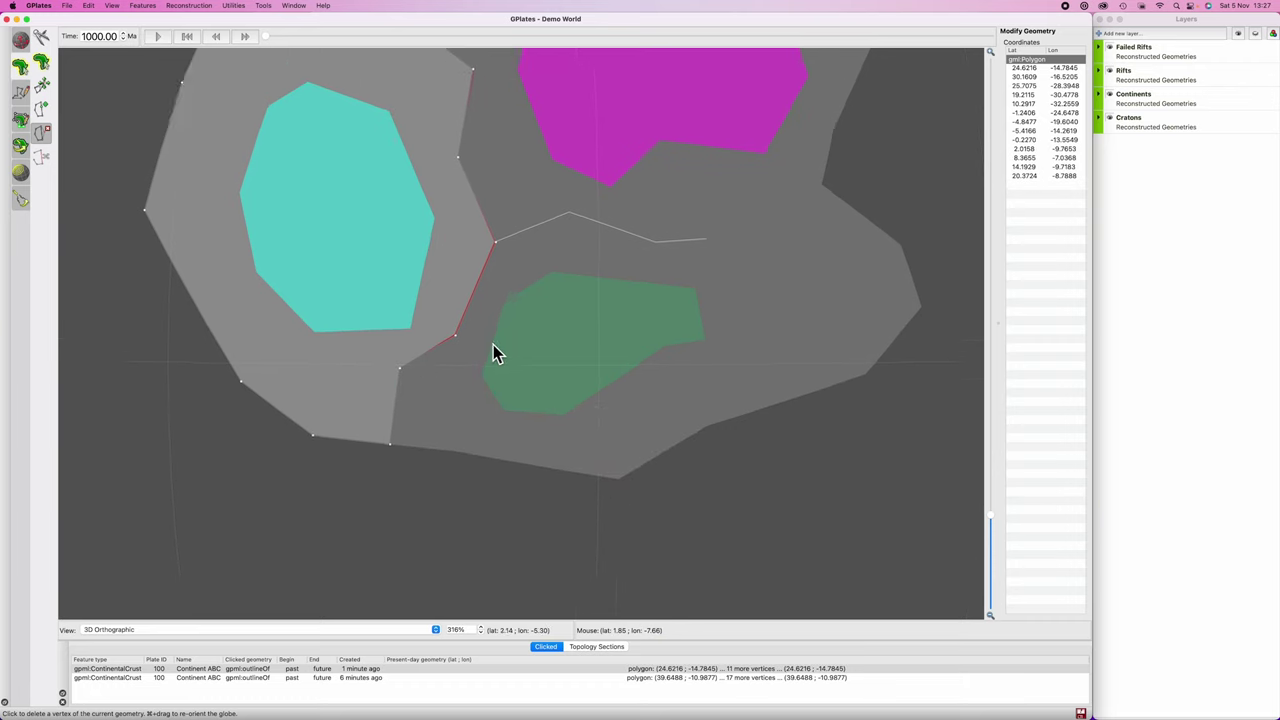
scroll(513, 363, "up", 5)
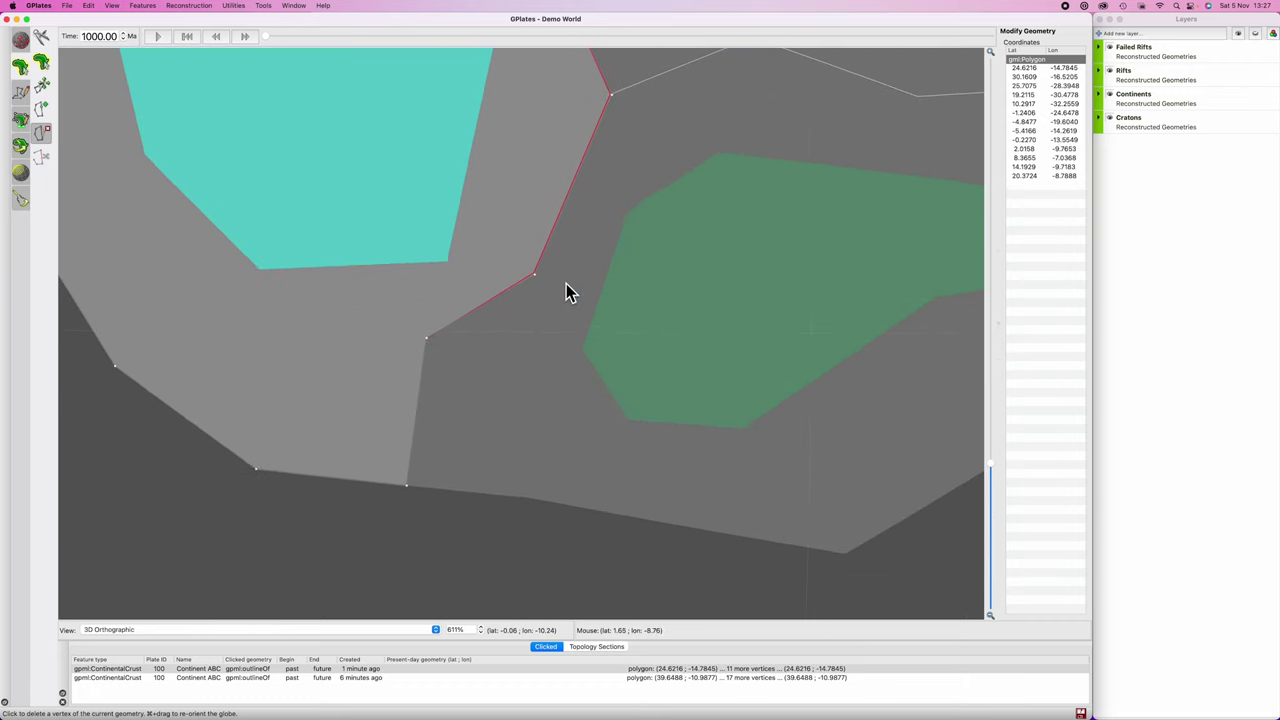
key("v")
left_click(538, 260)
left_click_drag(609, 251, 491, 346, "super")
left_click(490, 345)
scroll(490, 345, "down", 10)
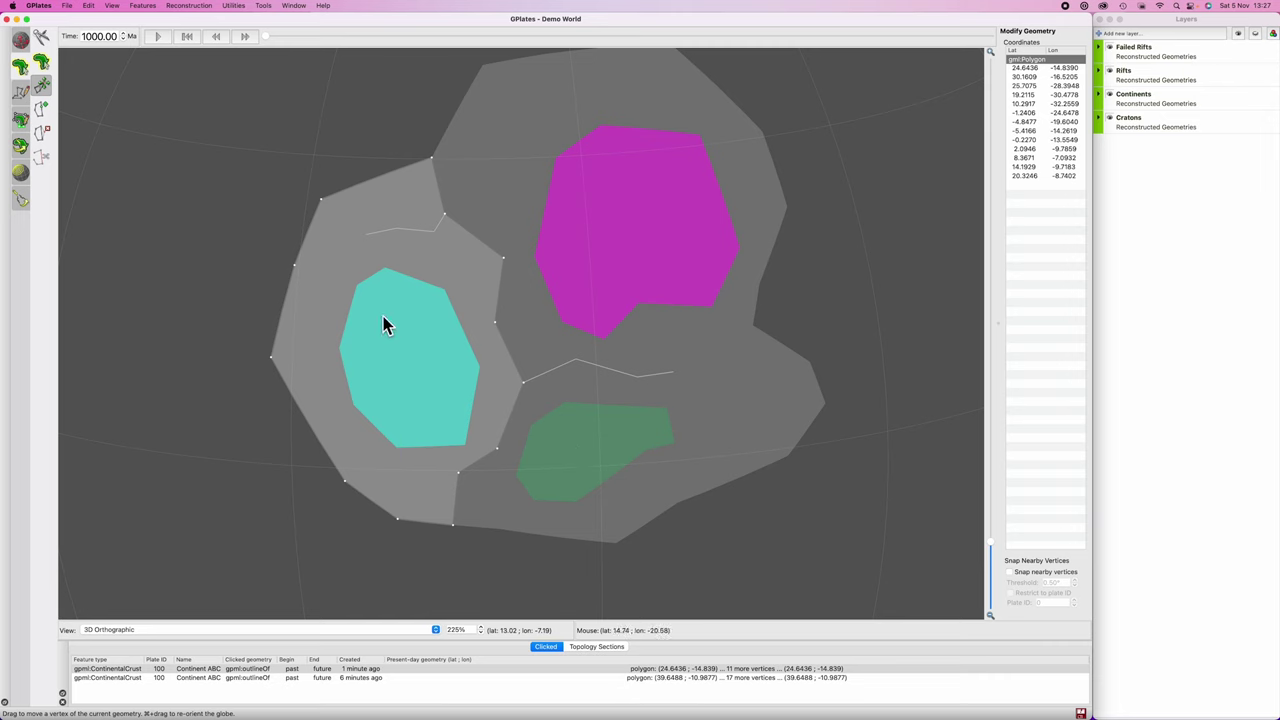
Step: Select the western continent piece and rename it Continent A in its feature properties
key("l")
key("f")
left_click(330, 243)
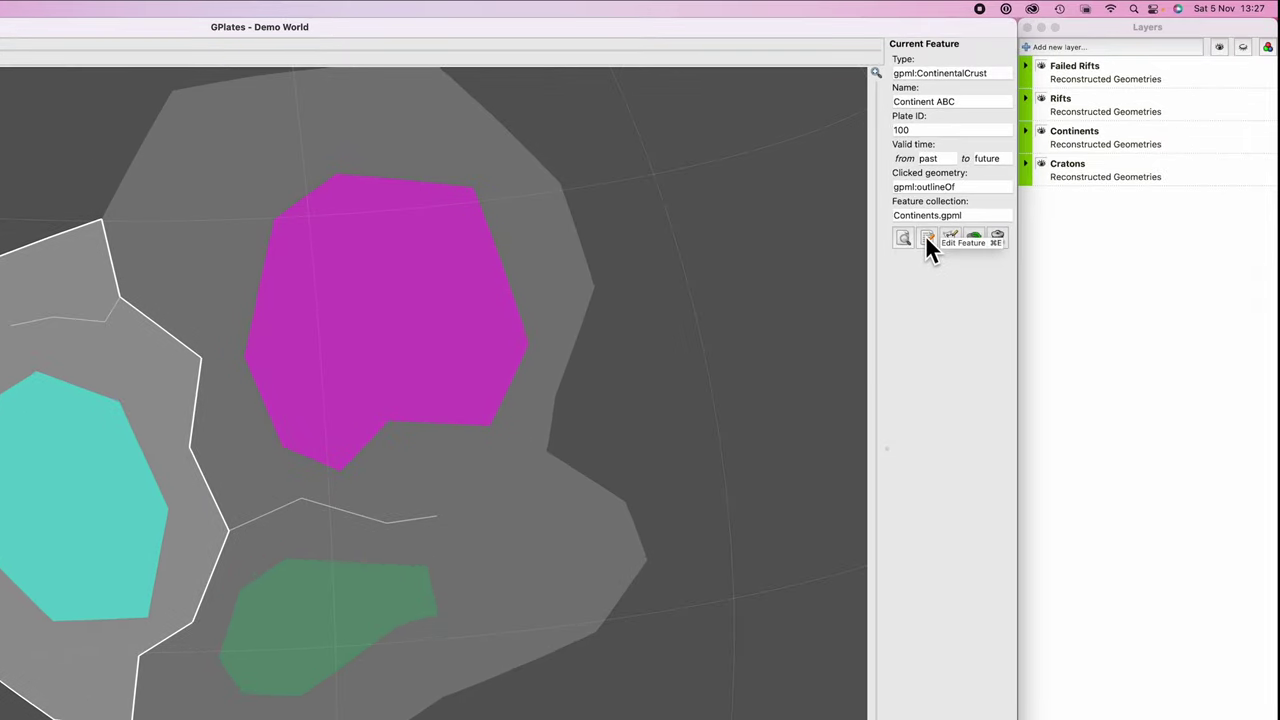
left_click(927, 239)
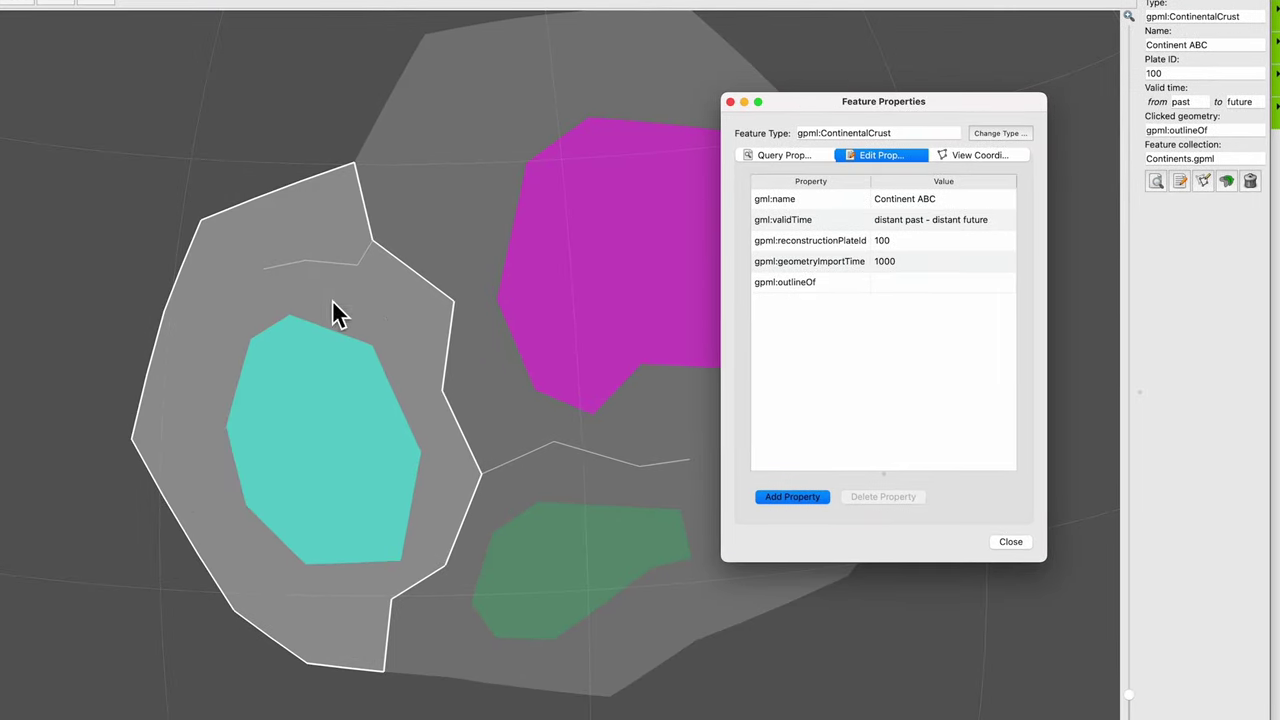
left_click(890, 199)
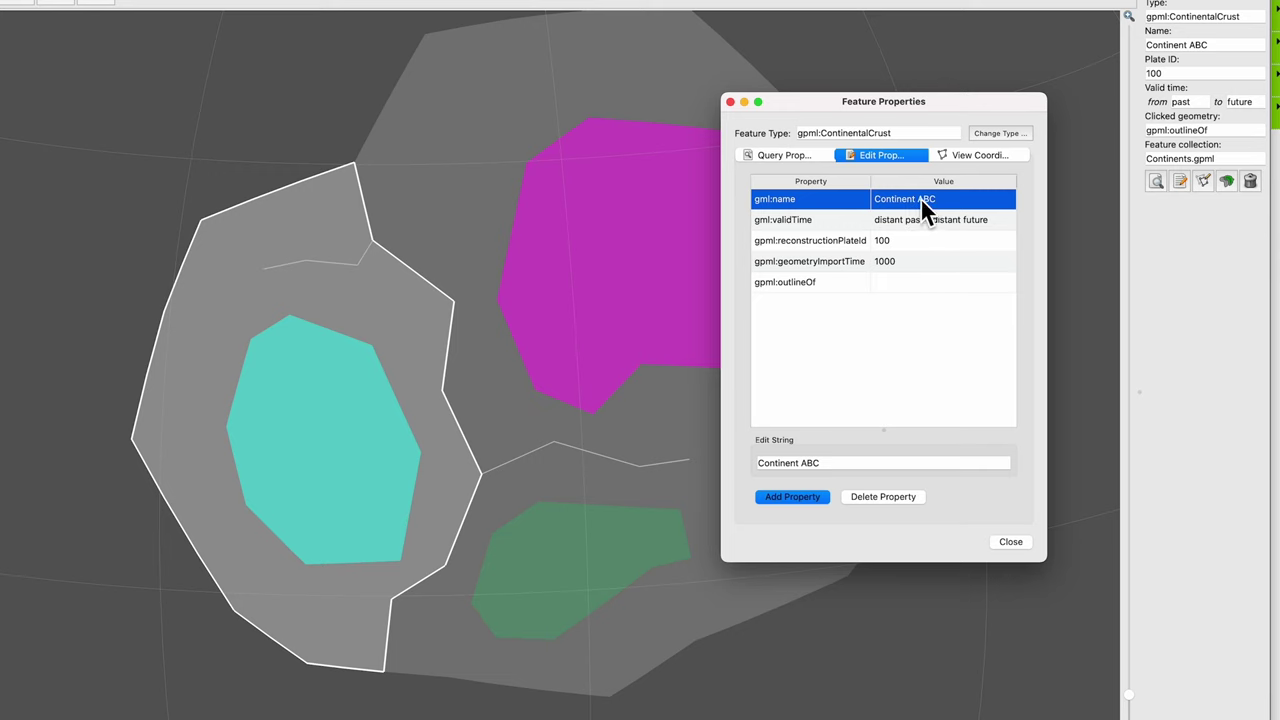
left_click(821, 462)
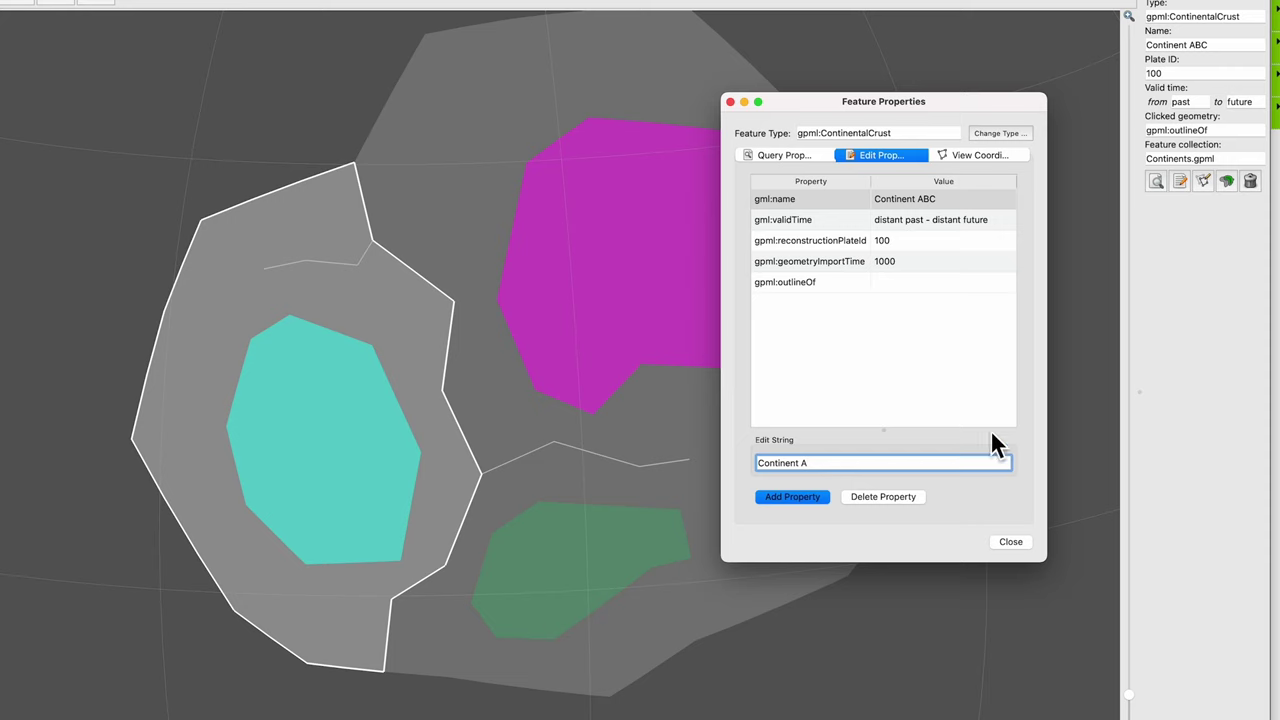
Step: Set Continent A's time of appearance to 1000 Ma instead of distant past, and close its feature properties
left_click(919, 220)
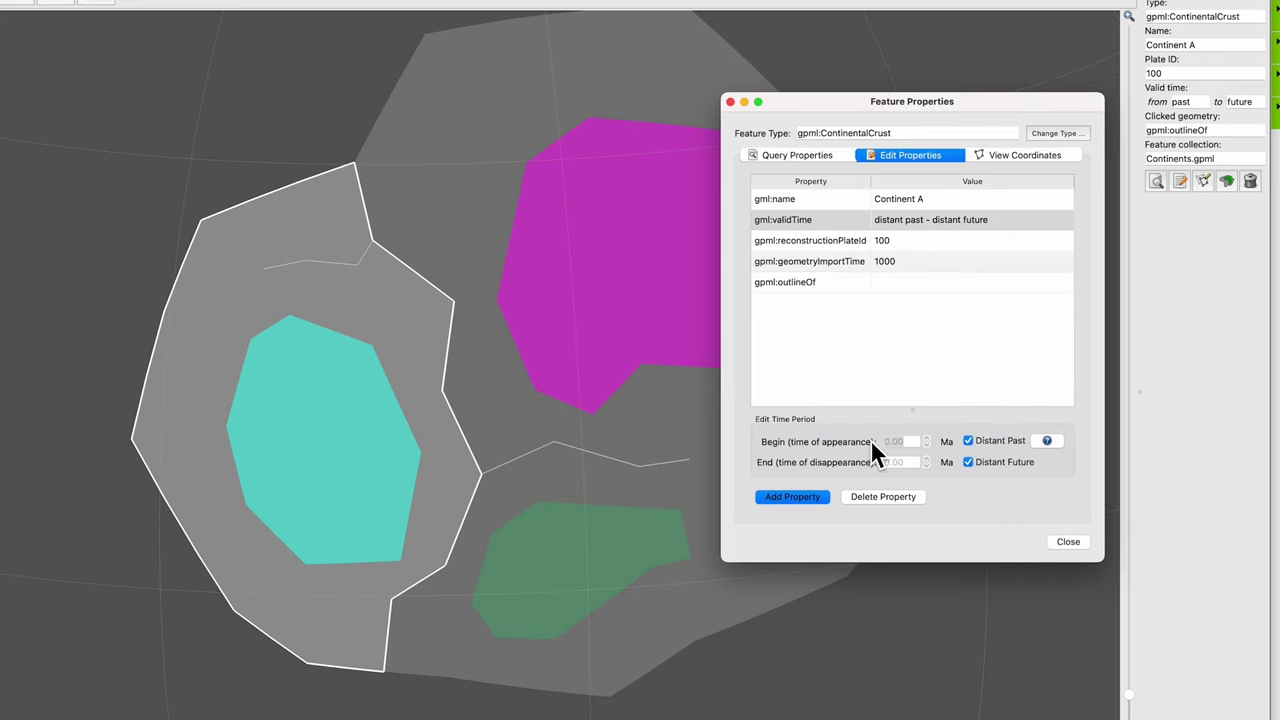
left_click(968, 441)
left_click(903, 441)
key("BackSpace")
key("BackSpace")
type("1000")
left_click(888, 242)
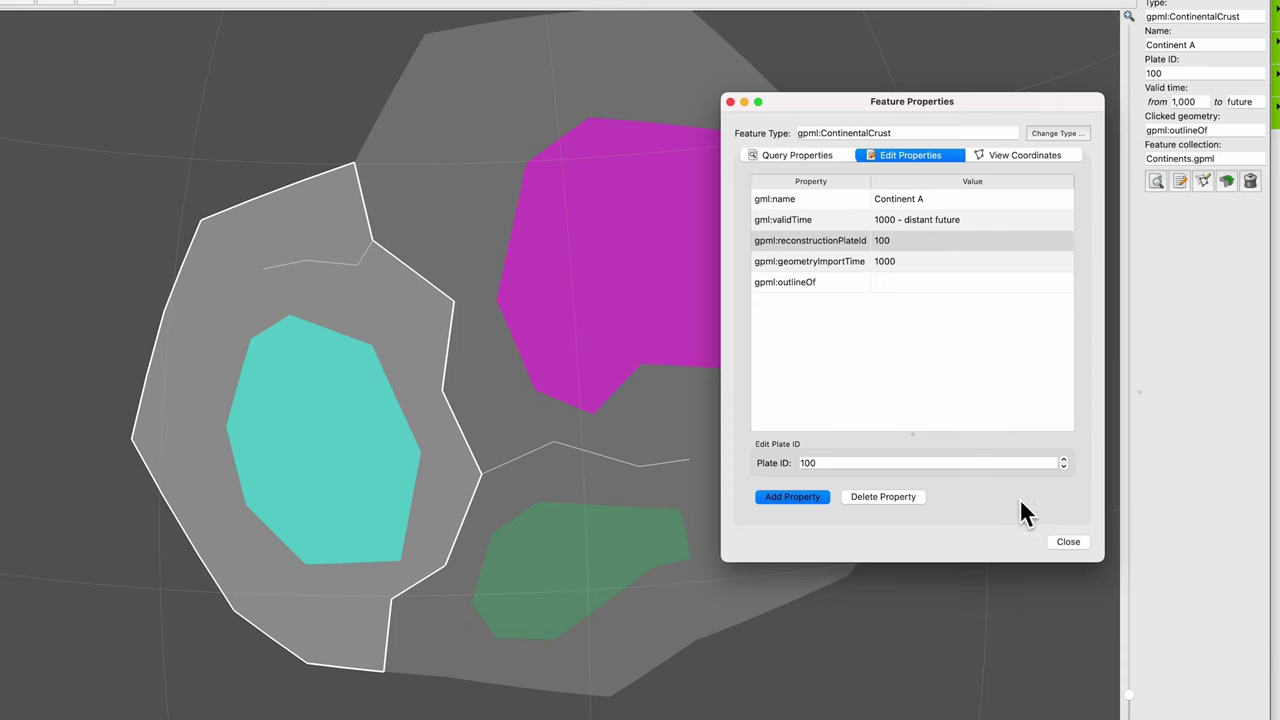
left_click(1068, 543)
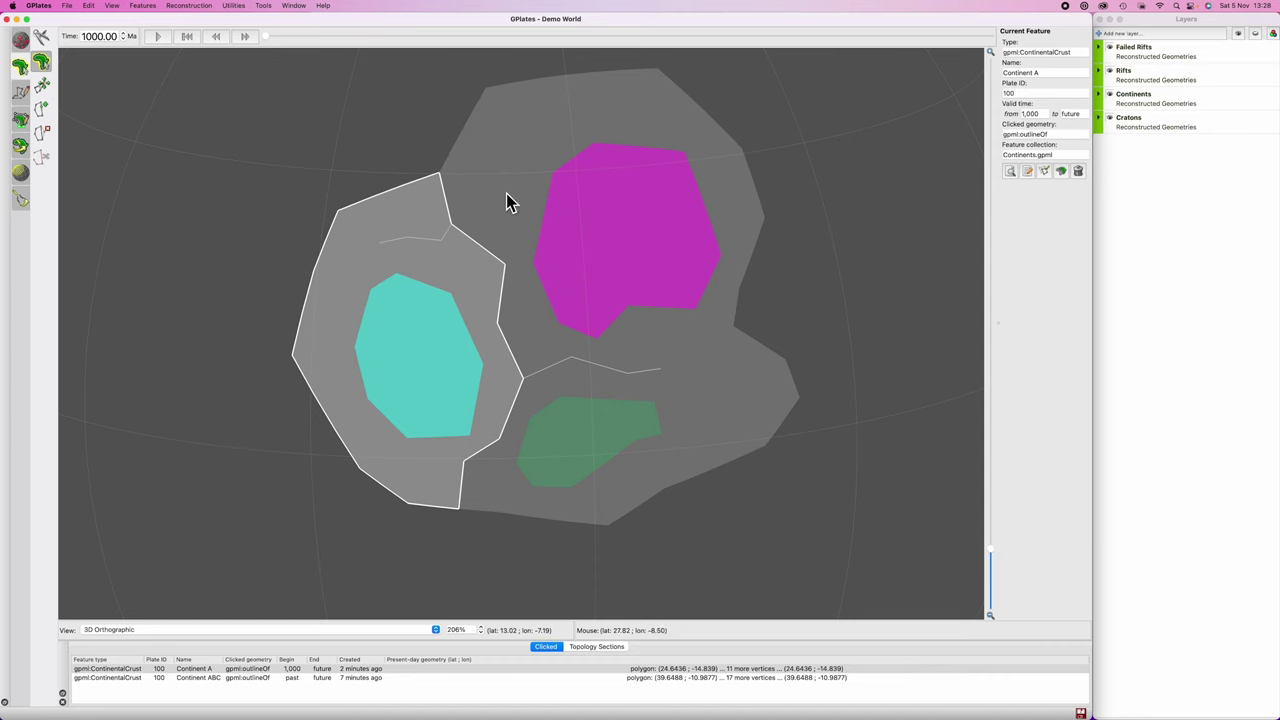
Step: Select the original Continent ABC feature and clone it again into the Continents.gpml collection
left_click(529, 99)
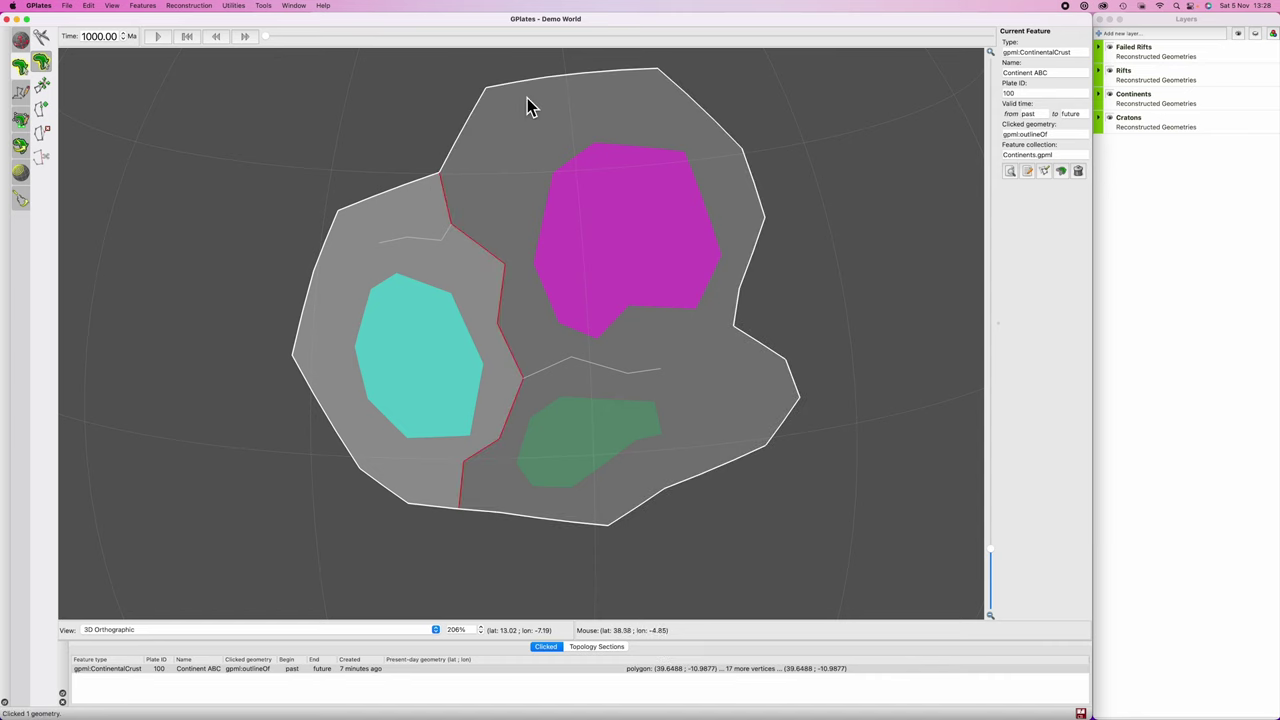
scroll(518, 132, "up", 1)
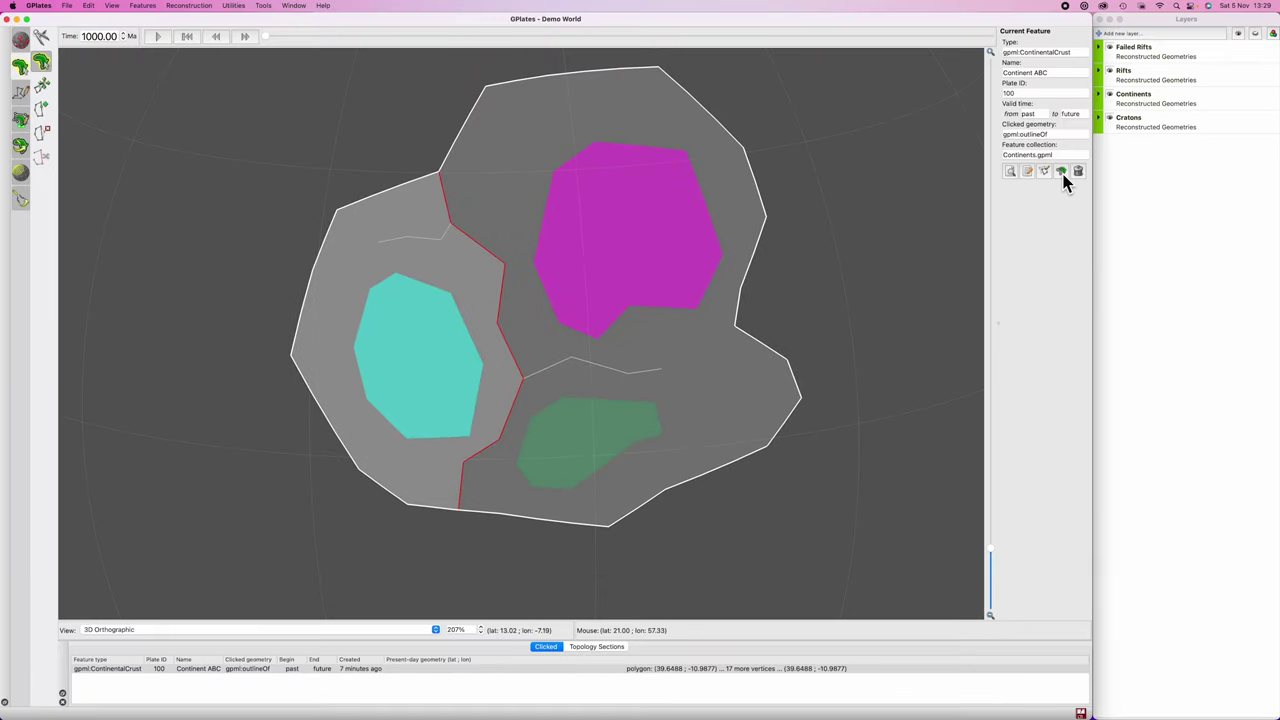
left_click(1062, 172)
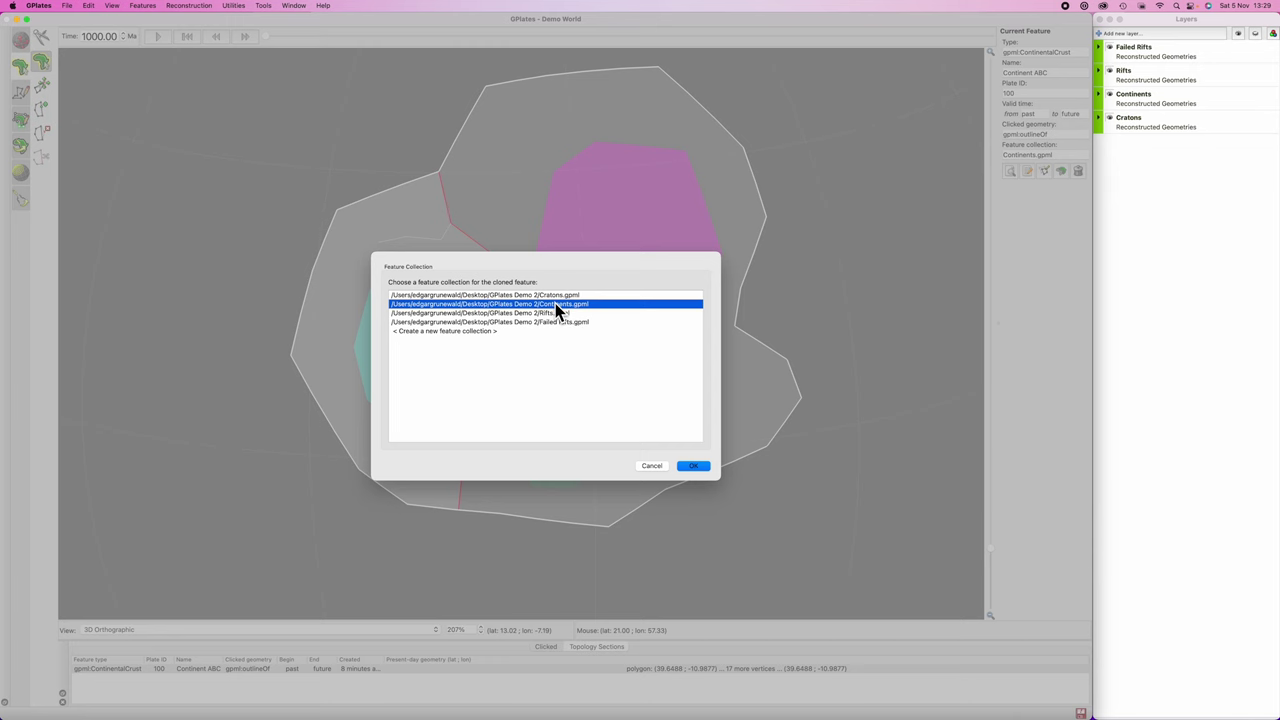
left_click(700, 468)
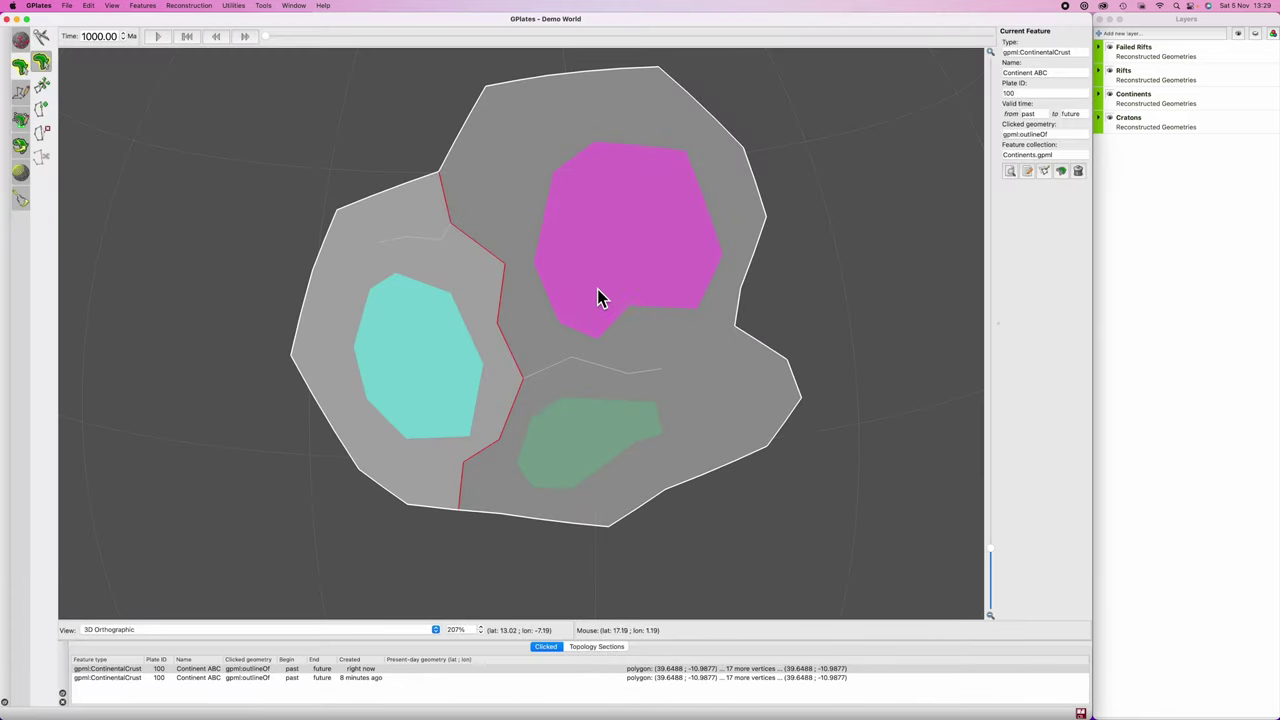
Step: Move four western vertices of the second clone onto the upper and middle bends of the red rift line
key("v")
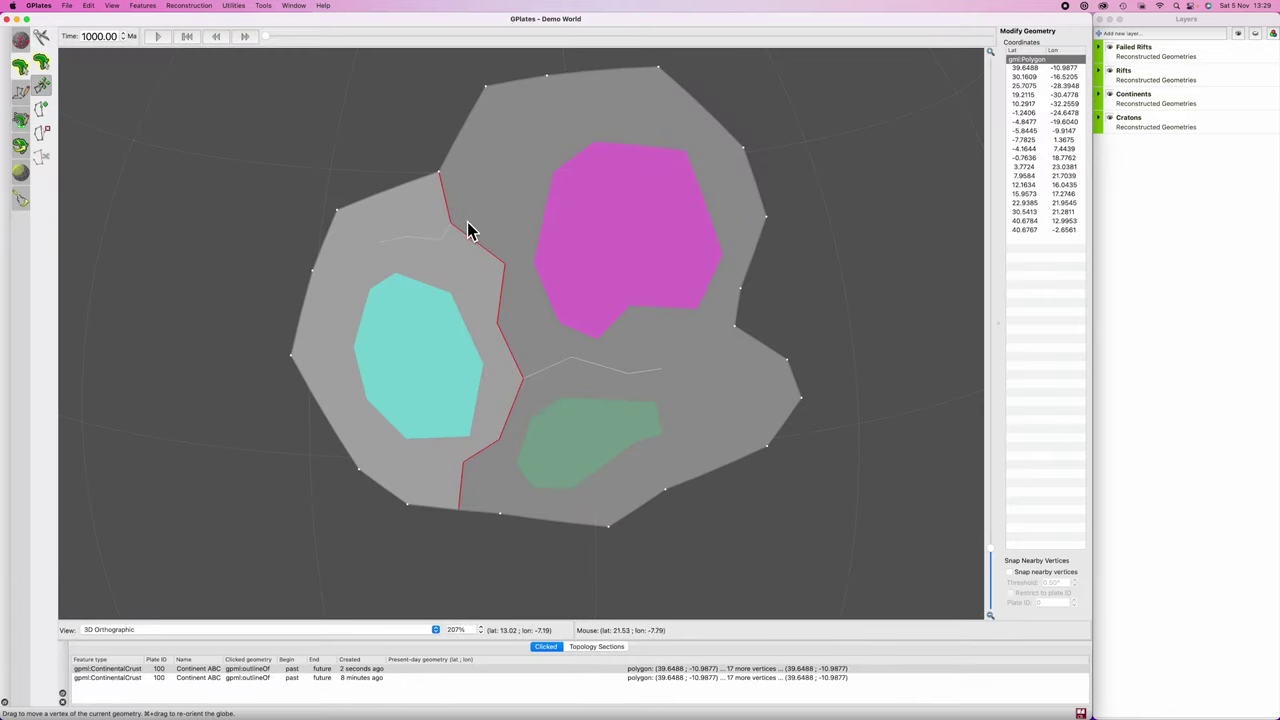
left_click_drag(336, 210, 451, 224)
left_click_drag(418, 293, 508, 271)
left_click_drag(291, 354, 497, 325)
left_click_drag(361, 467, 524, 377)
Step: Add vertices at the rift's southern end and along its lower stretch, and fit the second clone's southwestern edge to the rift
key("i")
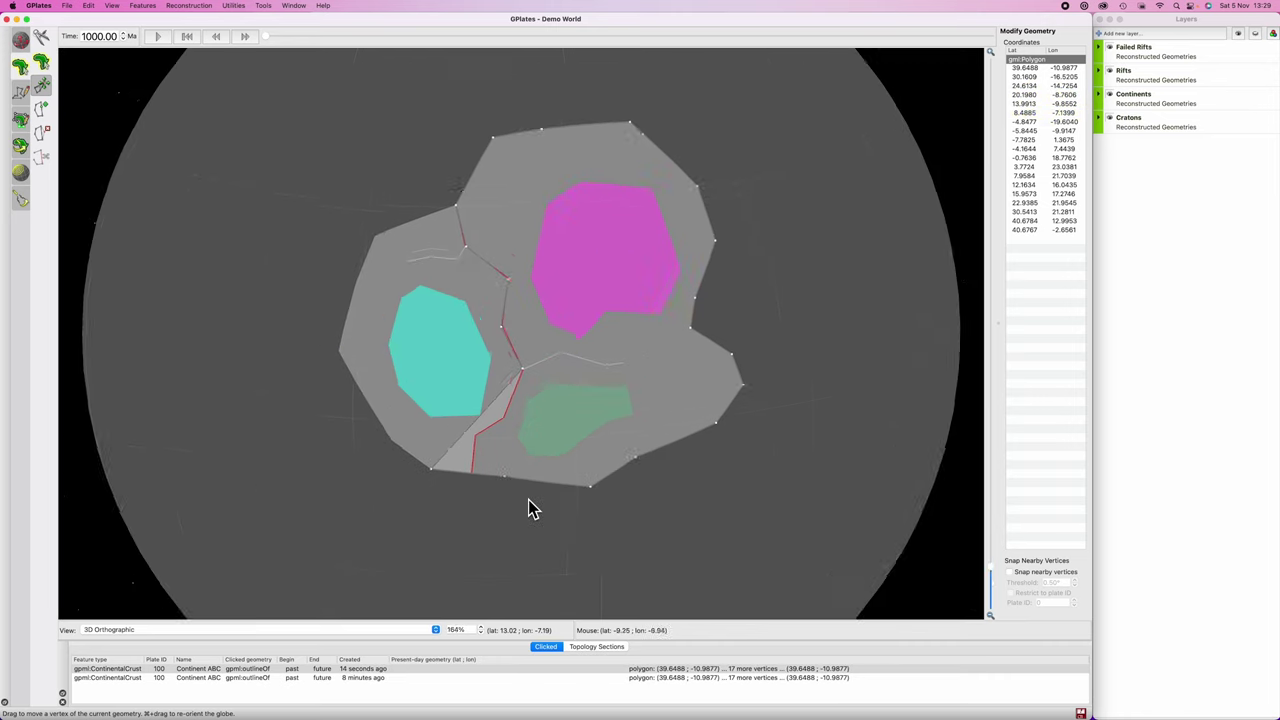
scroll(520, 470, "up", 5)
scroll(470, 513, "up", 5)
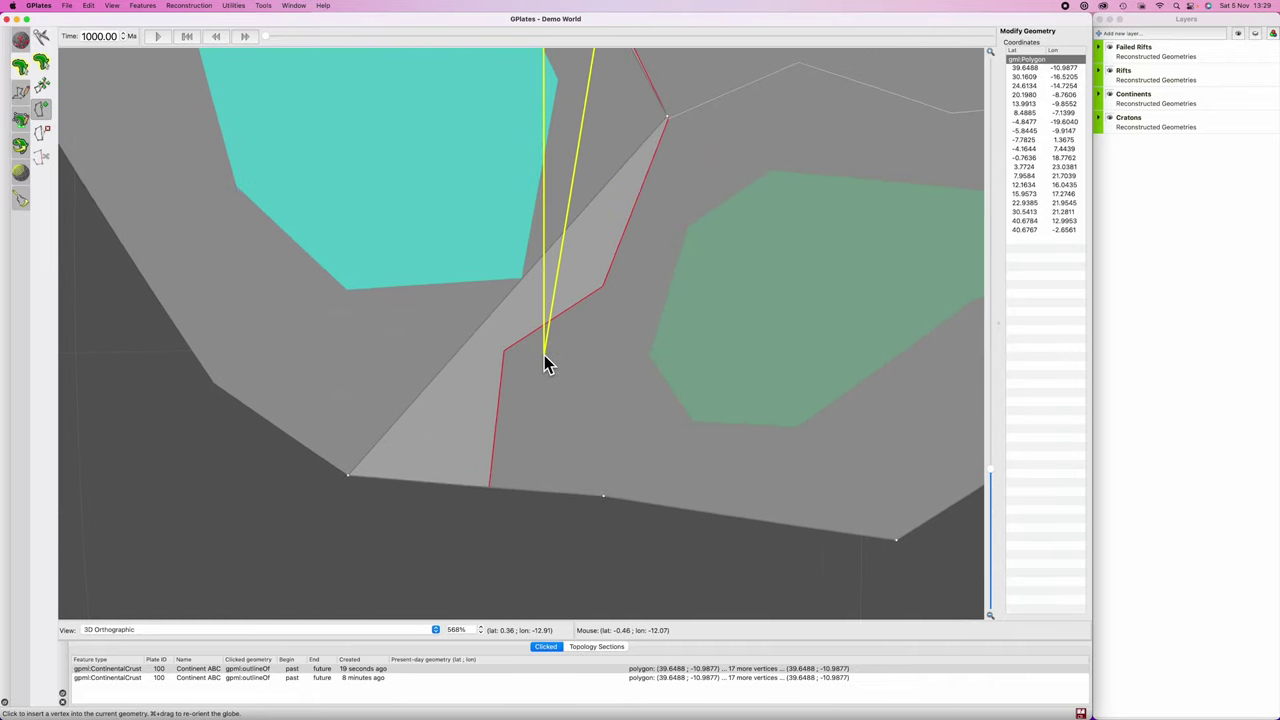
left_click(490, 488)
left_click_drag(348, 475, 505, 350)
left_click(585, 241)
key("v")
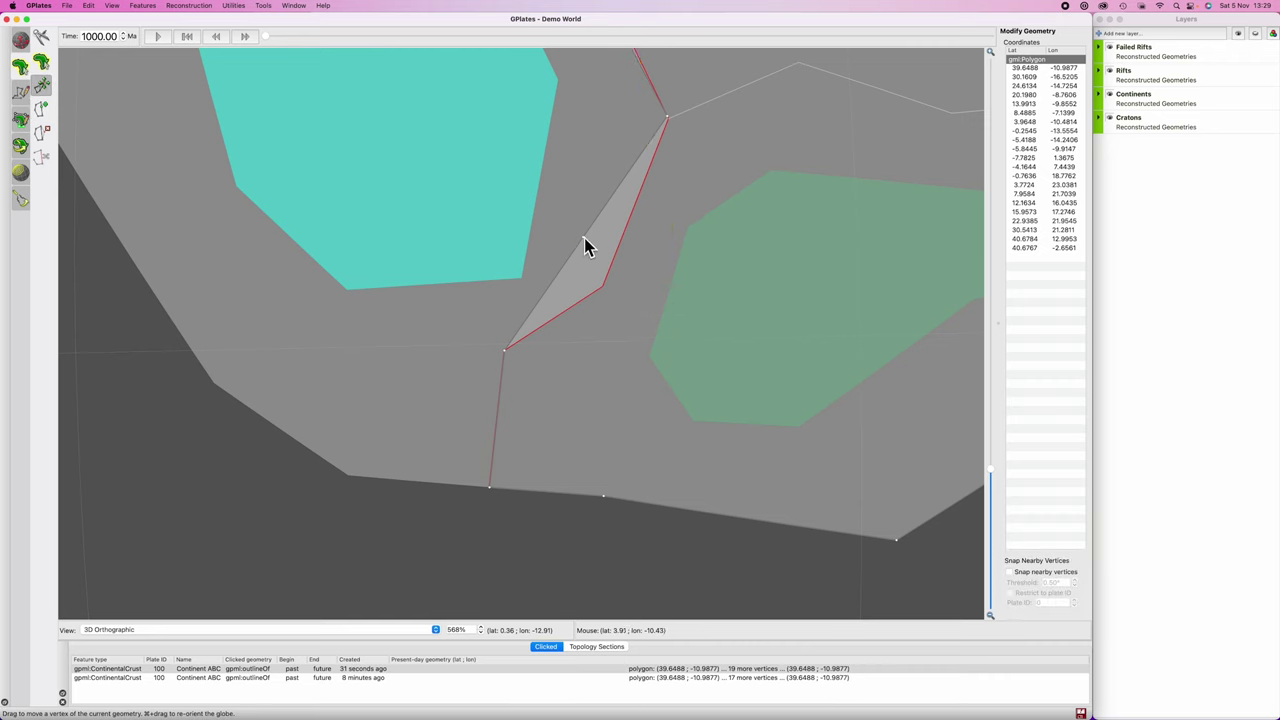
left_click_drag(585, 241, 602, 290)
Step: Move the second clone's vertices at the southern failed rift's junction and the next bend north exactly onto the red rift line
scroll(620, 330, "down", 12)
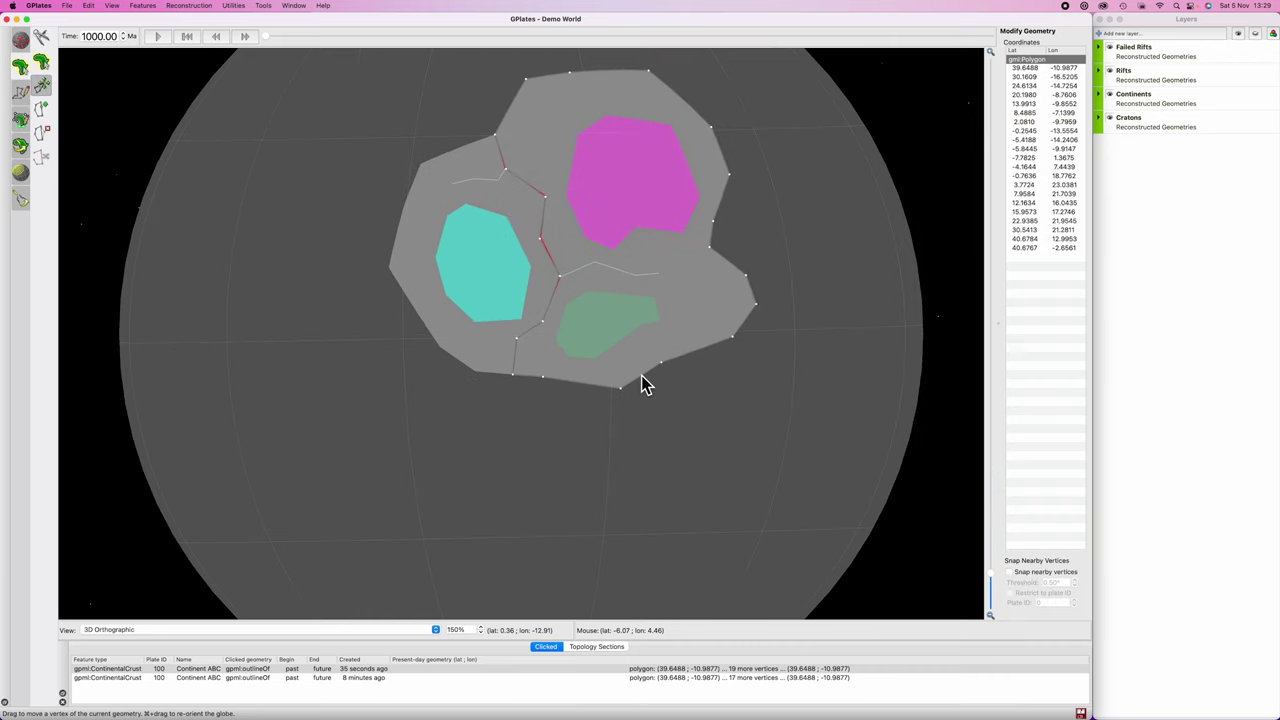
key("d")
scroll(605, 341, "up", 3)
scroll(605, 341, "up", 10)
key("v")
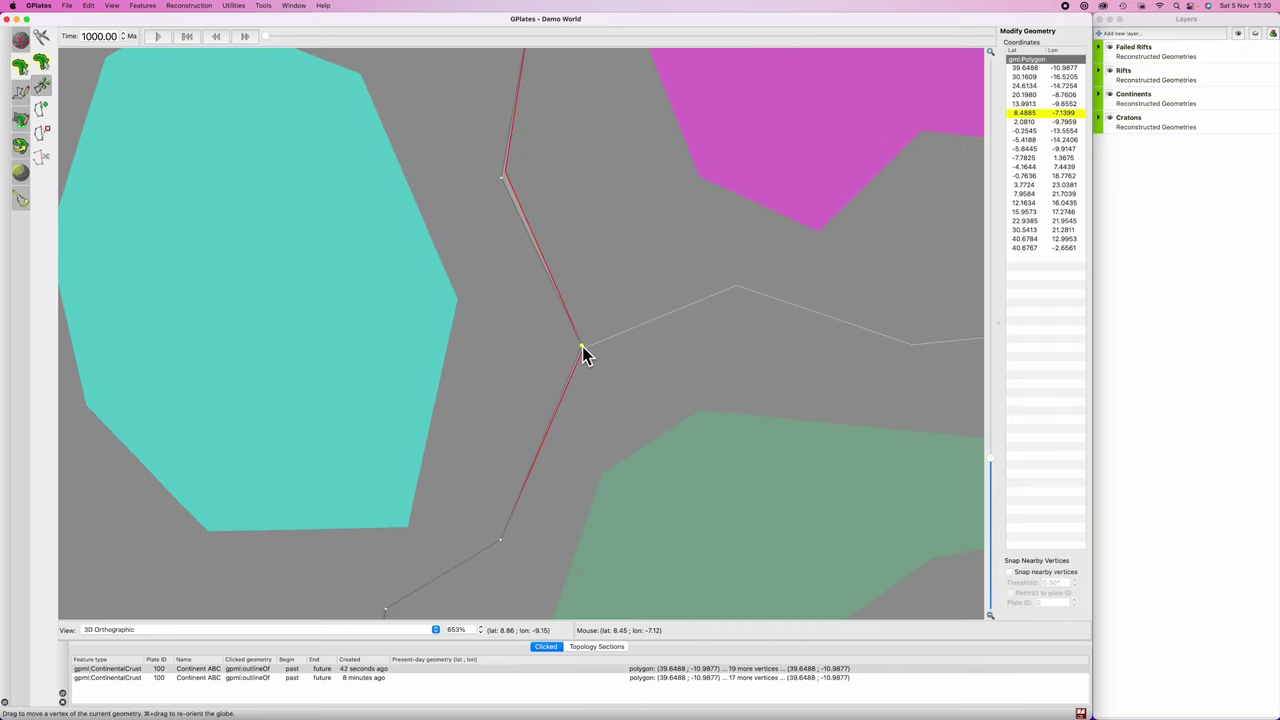
left_click_drag(580, 351, 583, 349)
key("Up")
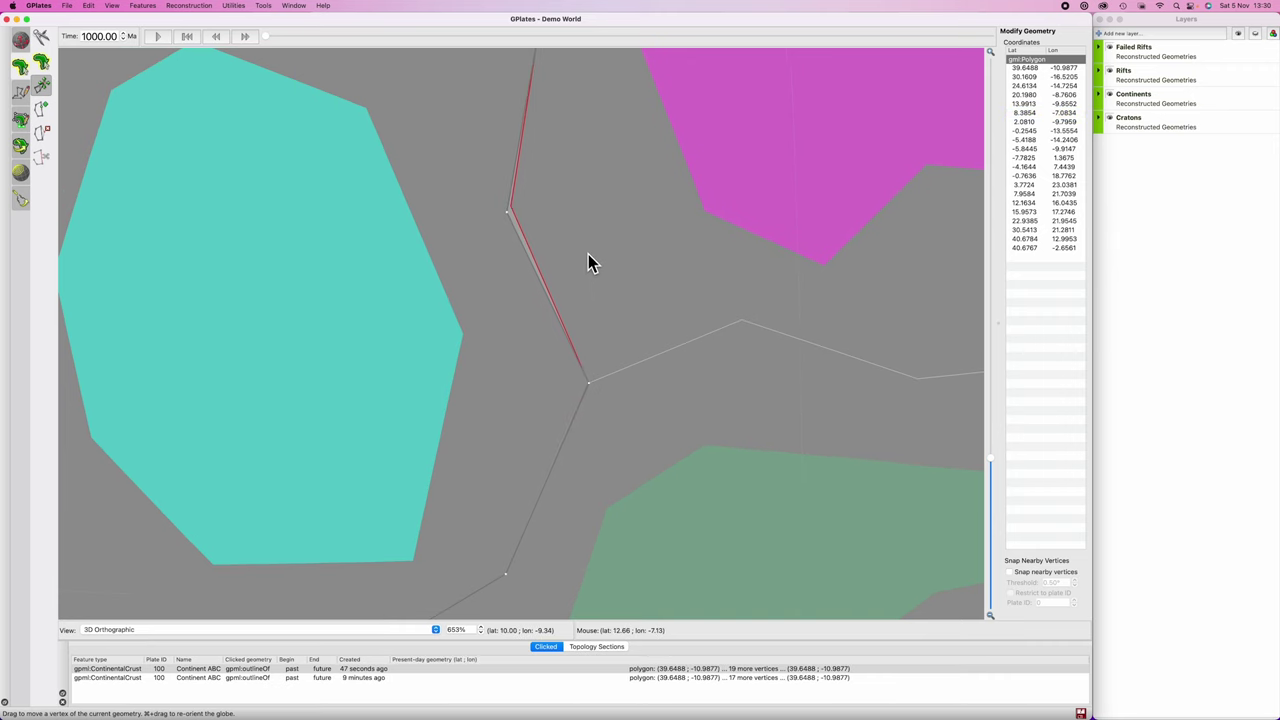
left_click_drag(518, 272, 522, 268)
key("Up")
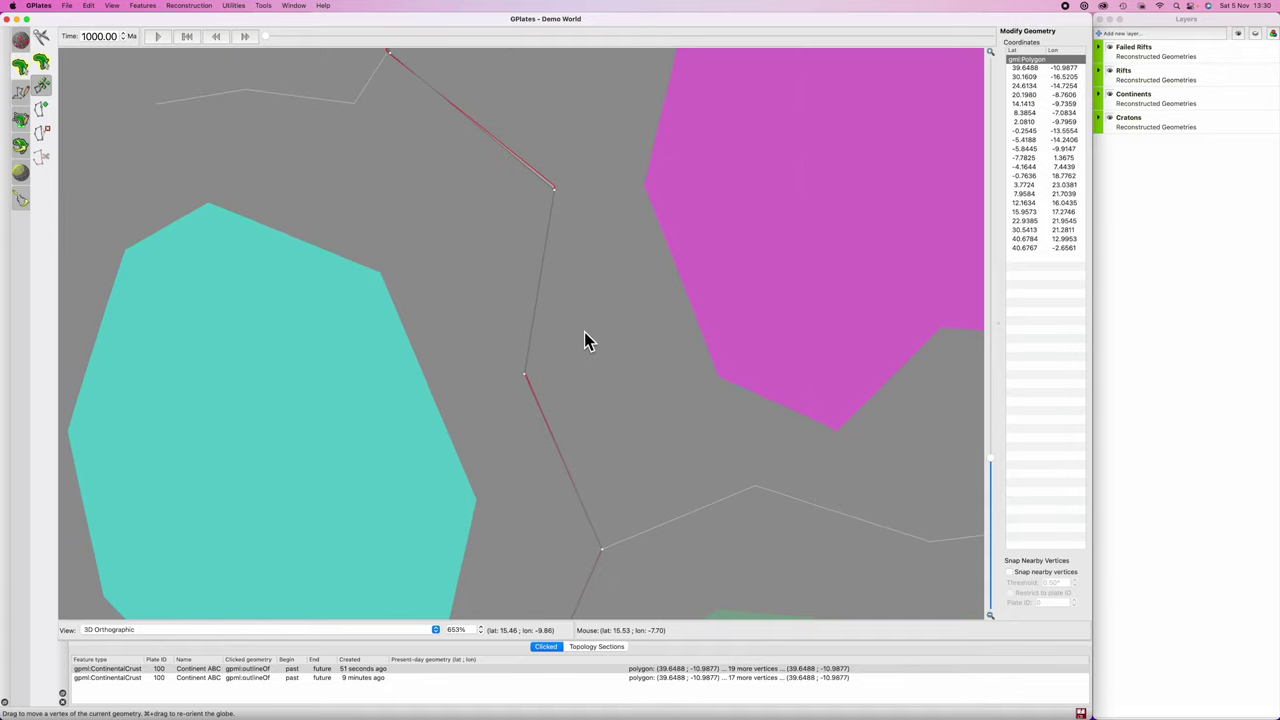
left_click_drag(526, 374, 526, 372)
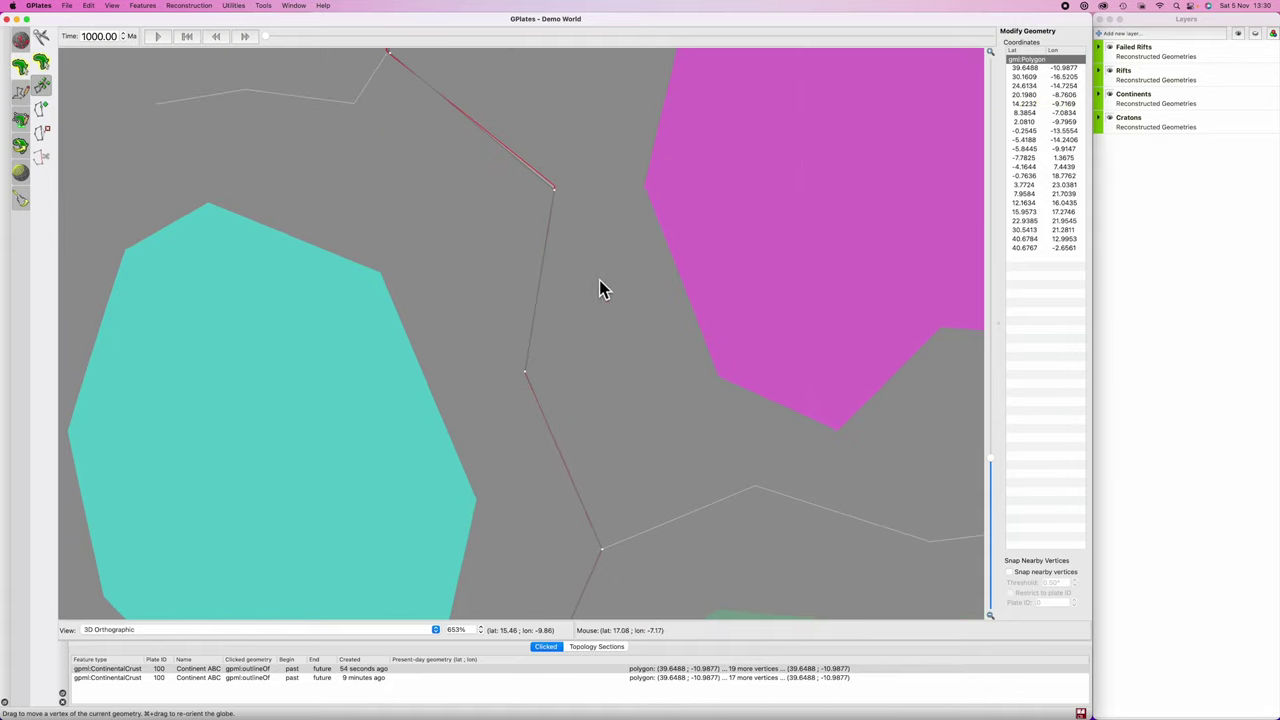
Step: Fit the second clone's vertices at the rift's upper bend and the northern failed rift's junction onto the red line
key("Up")
left_click_drag(566, 328, 571, 322)
key("Up")
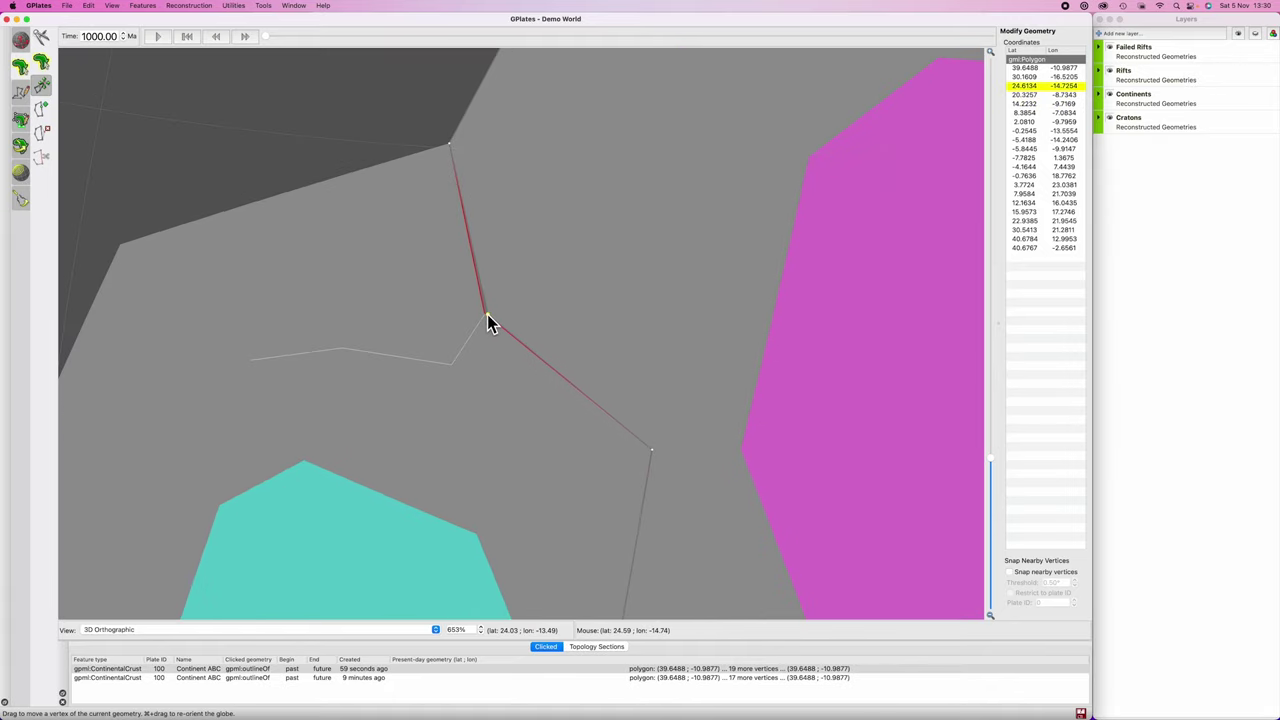
left_click_drag(487, 324, 485, 322)
scroll(637, 399, "down", 10)
scroll(614, 420, "up", 4)
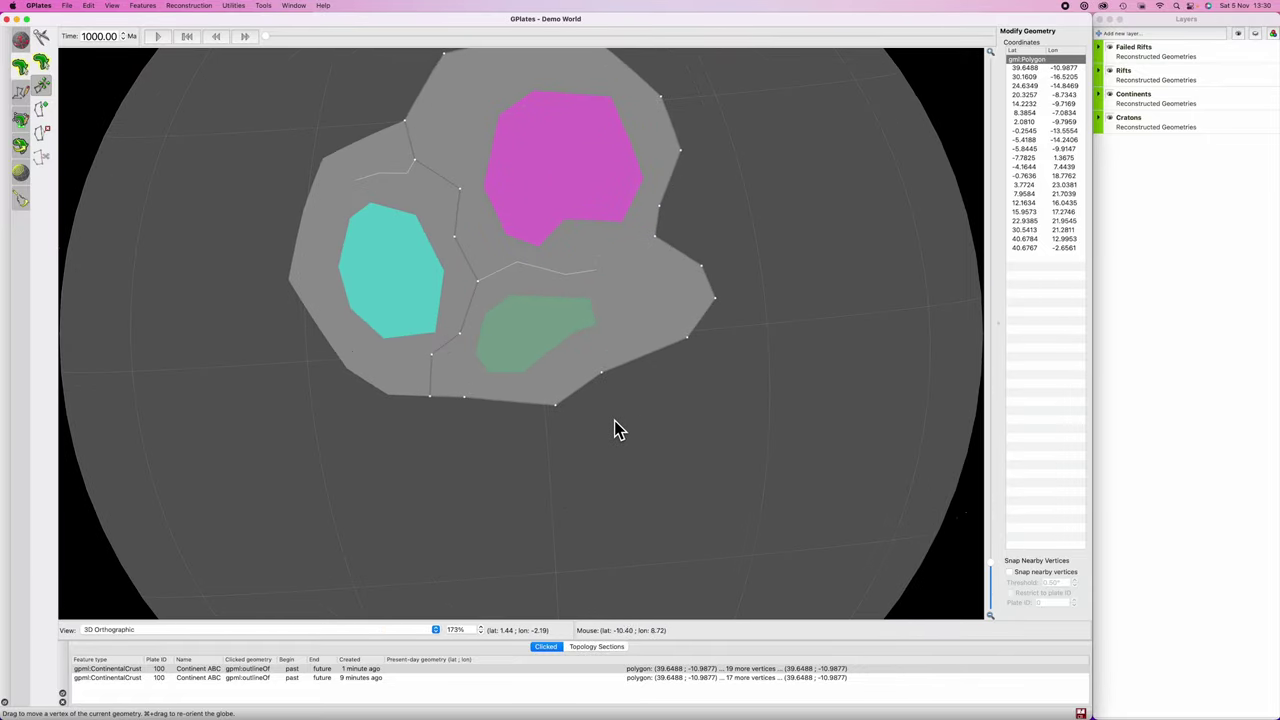
Step: Select the reshaped eastern clone of Continent ABC, open its properties for editing and rename it Continent BC
key("f")
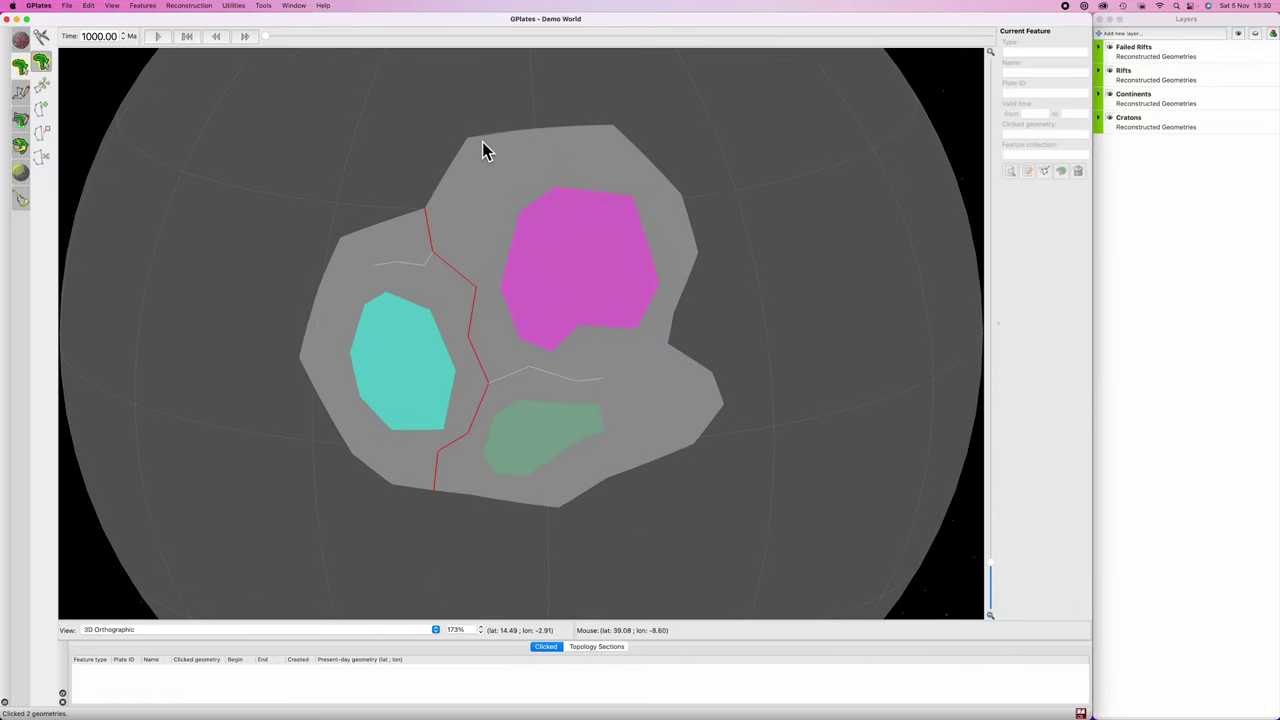
left_click(548, 156)
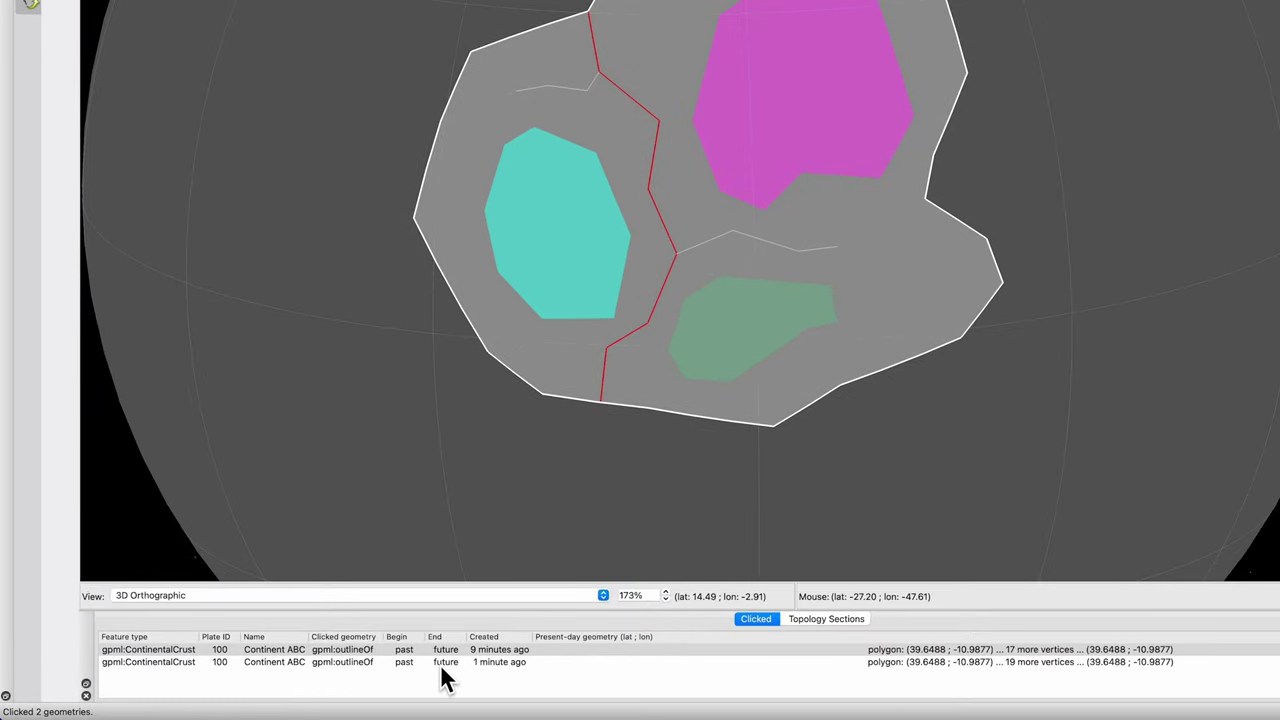
left_click(280, 662)
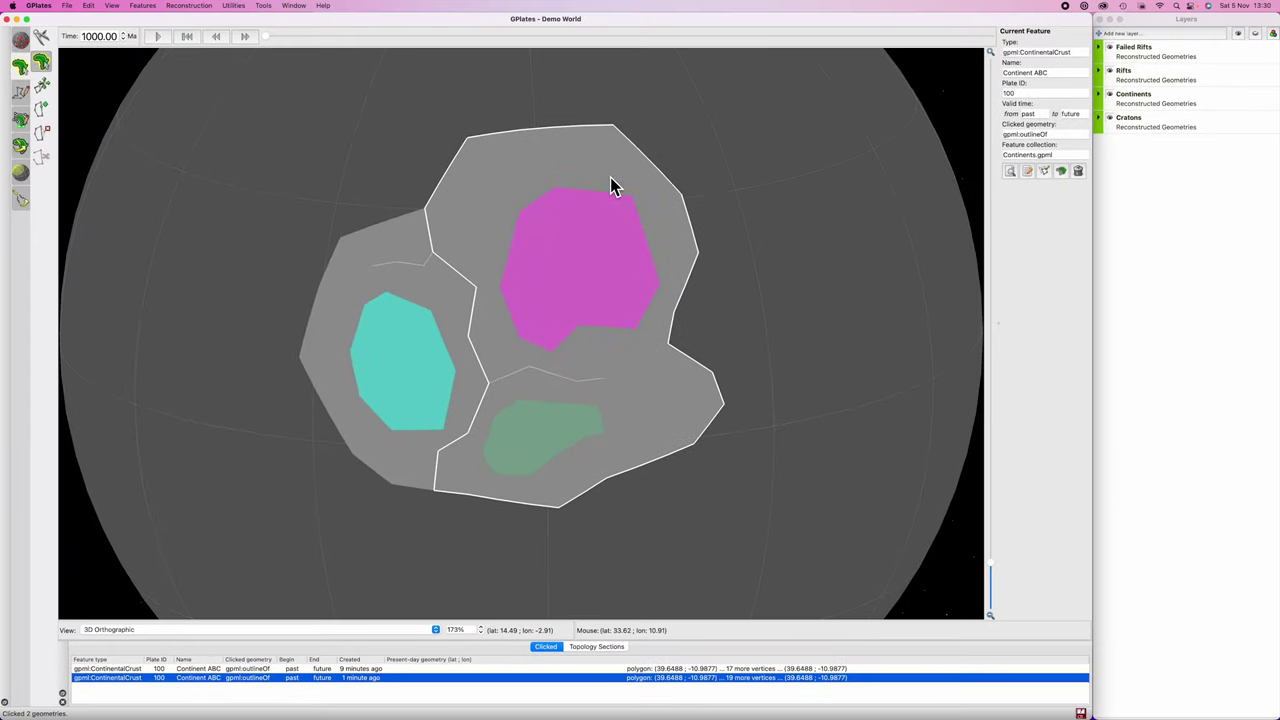
left_click(1027, 172)
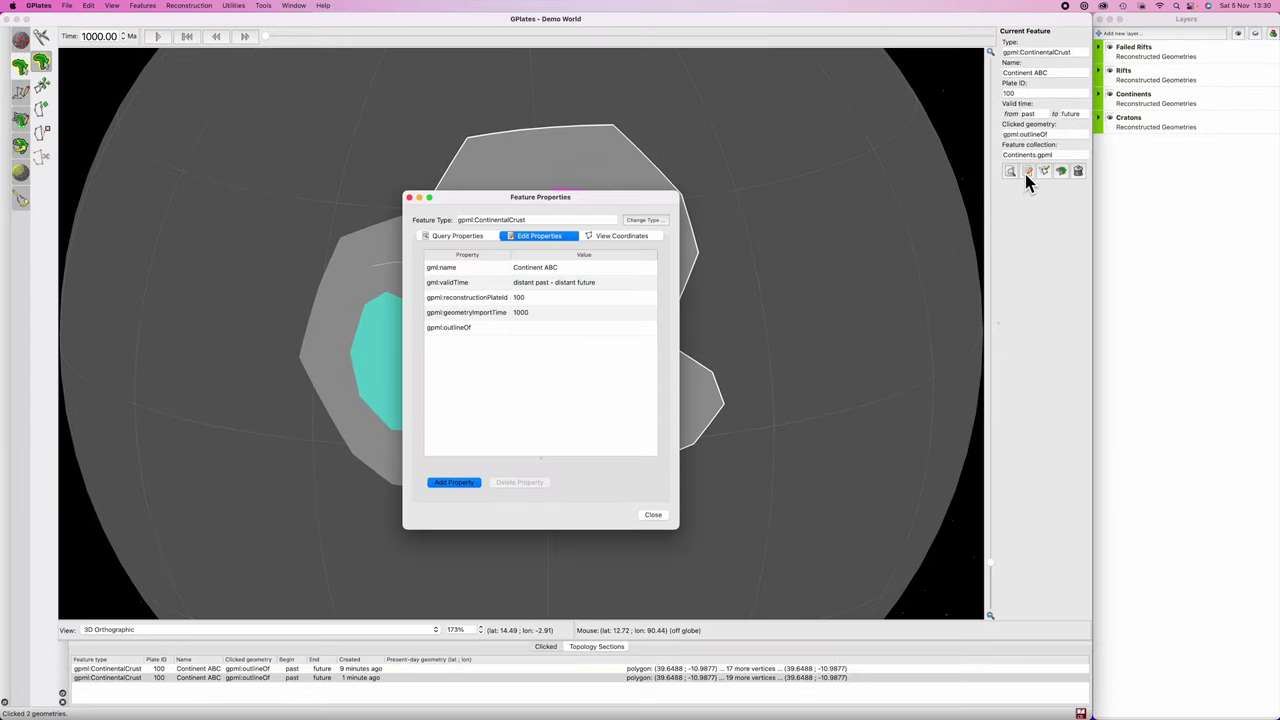
left_click_drag(609, 199, 908, 154)
left_click(847, 224)
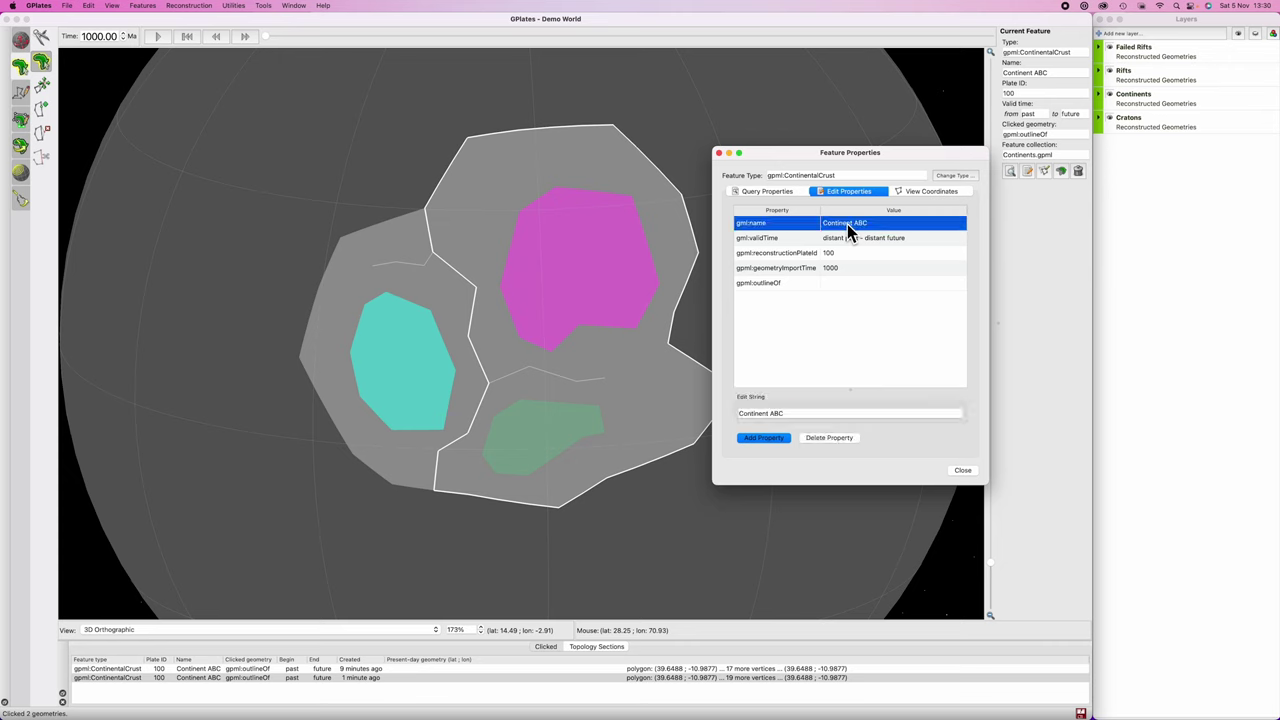
left_click(790, 413)
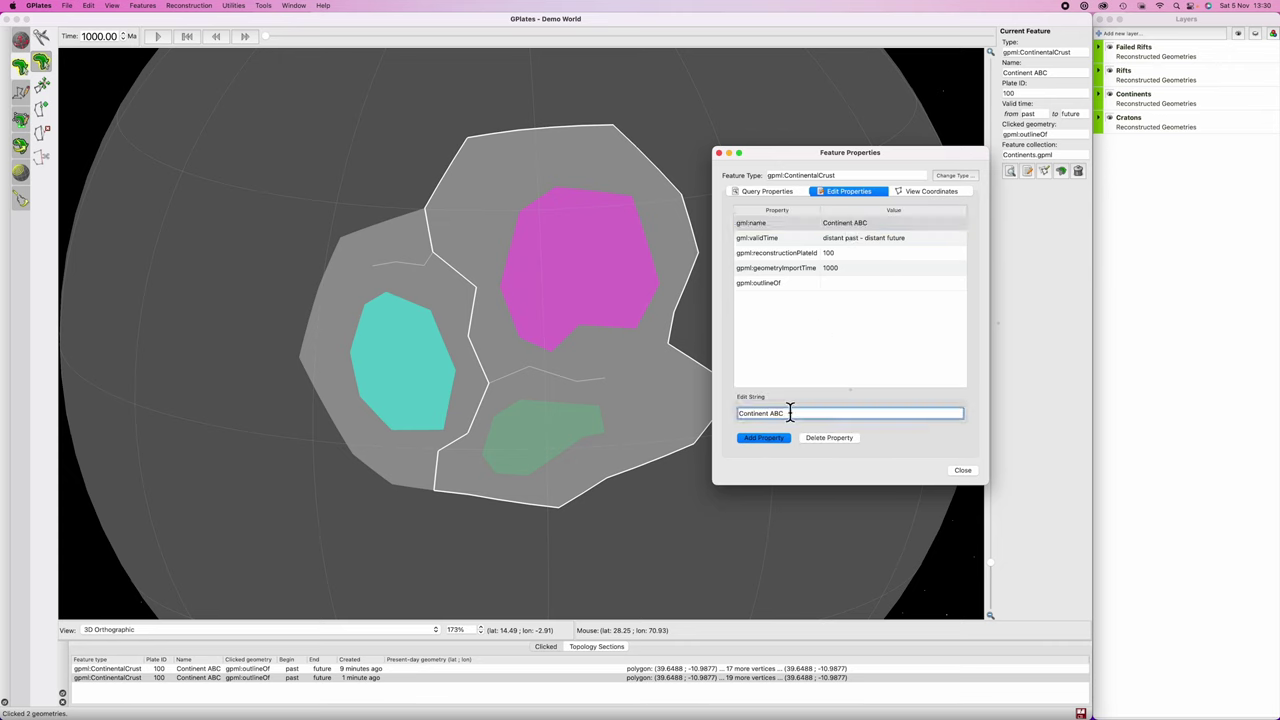
type("BC")
Step: Set Continent BC's time of appearance to 1000 Ma instead of distant past and its plate ID to 300, and close its properties
left_click(860, 238)
left_click(890, 397)
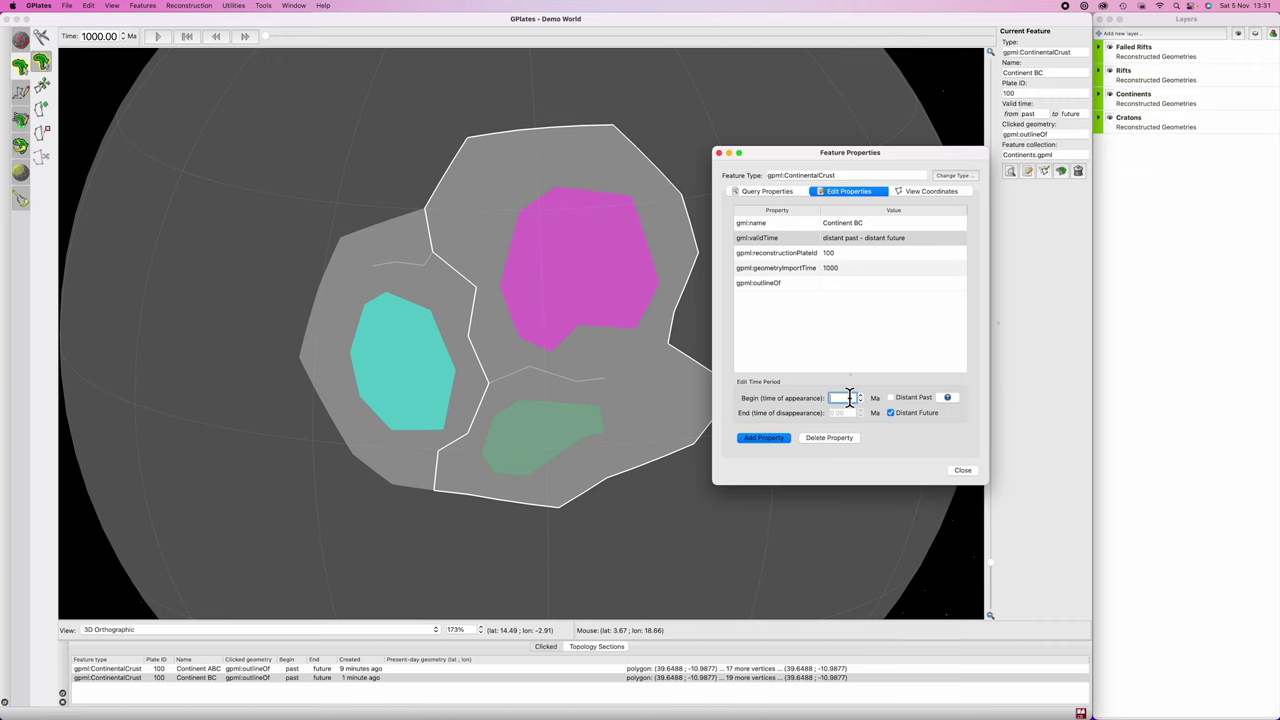
type("1000")
left_click(860, 252)
left_click(803, 413)
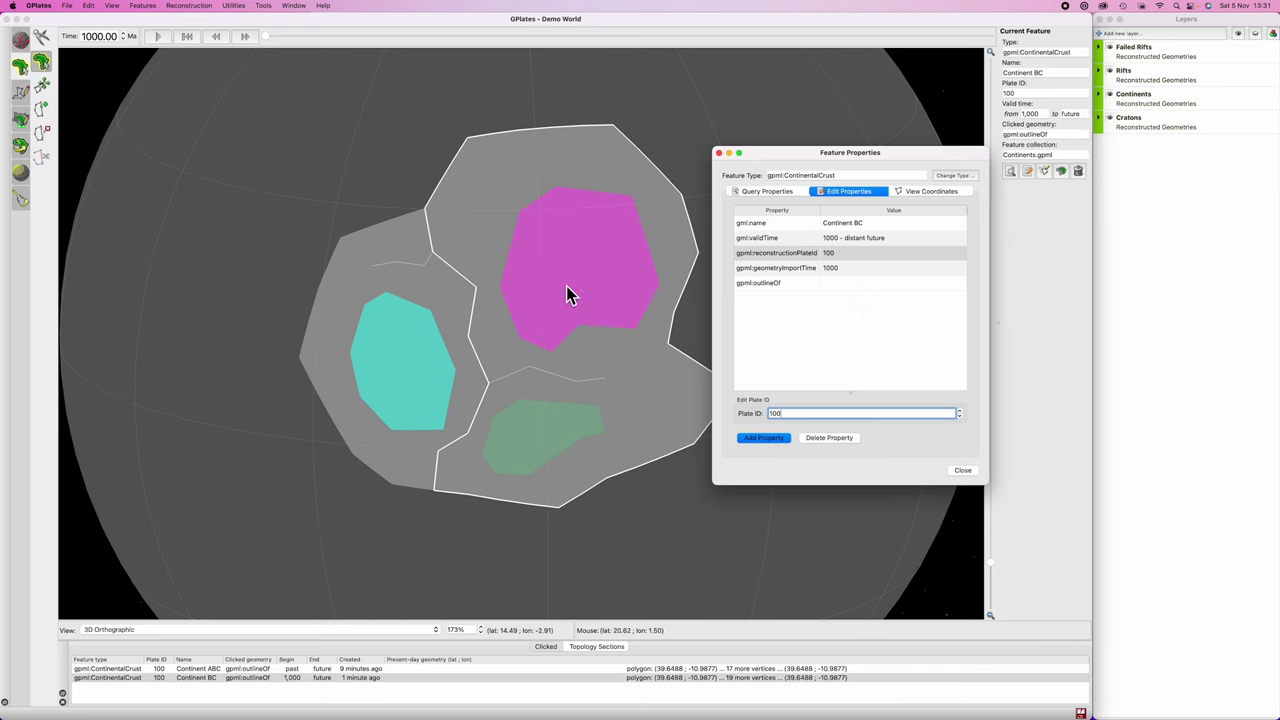
type("300")
left_click(965, 470)
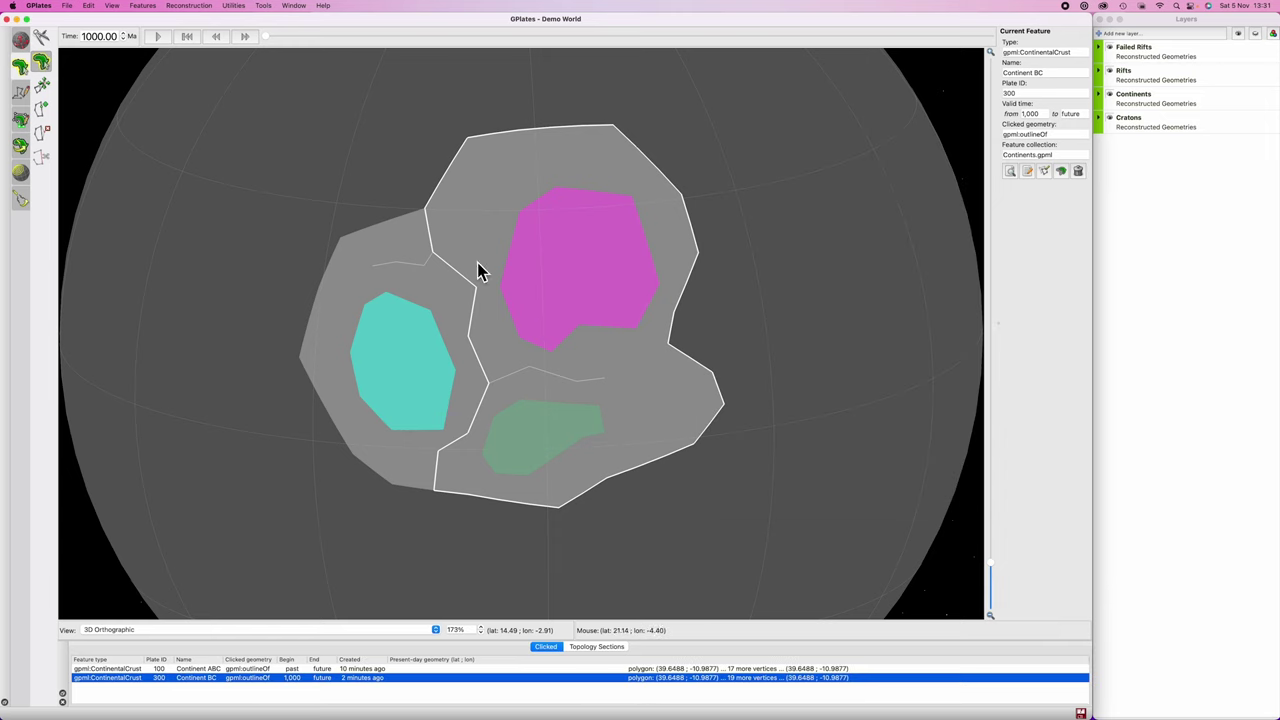
Step: Select the original Continent ABC and set its time of disappearance to 1000 Ma instead of distant future, then close its properties
left_click(451, 219)
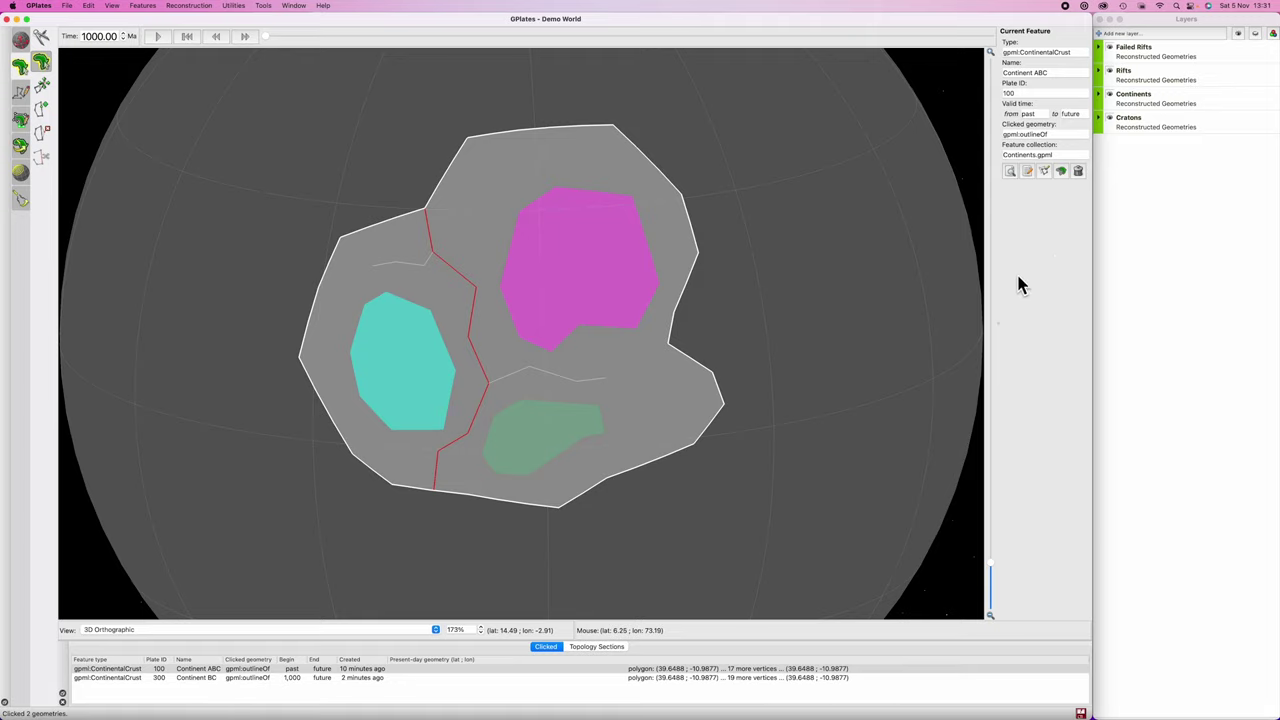
left_click(1027, 173)
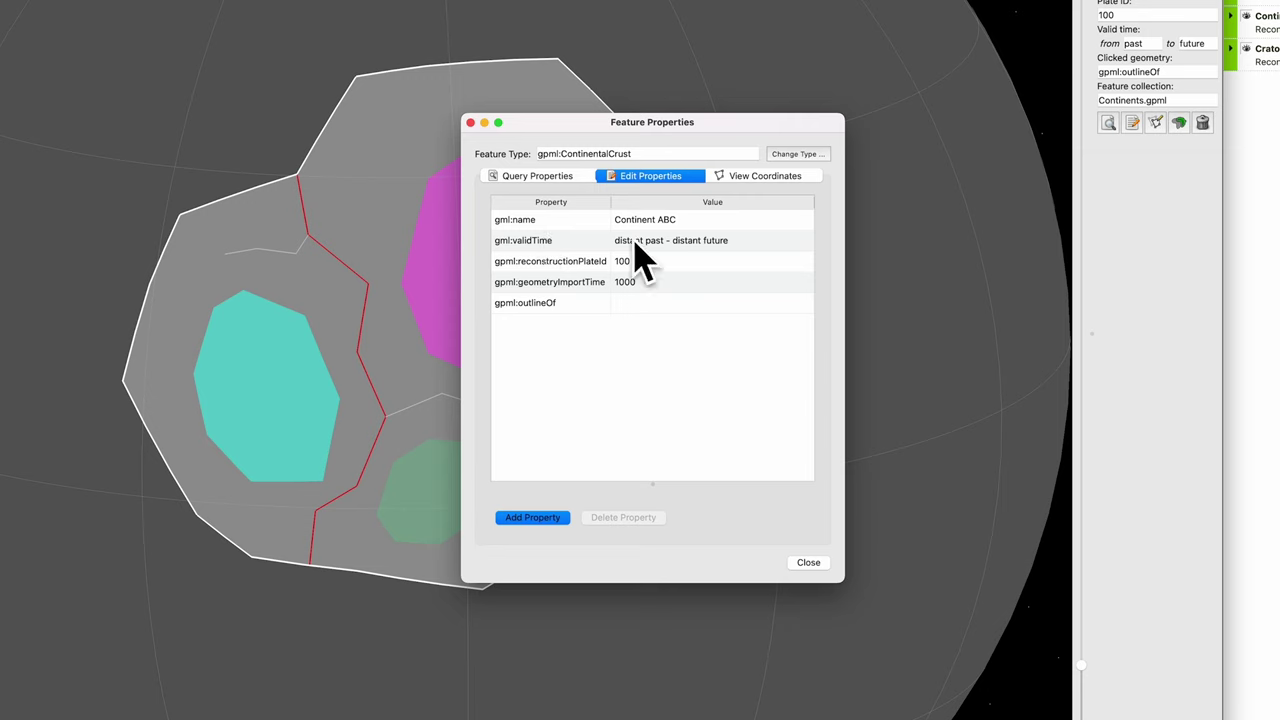
left_click(548, 282)
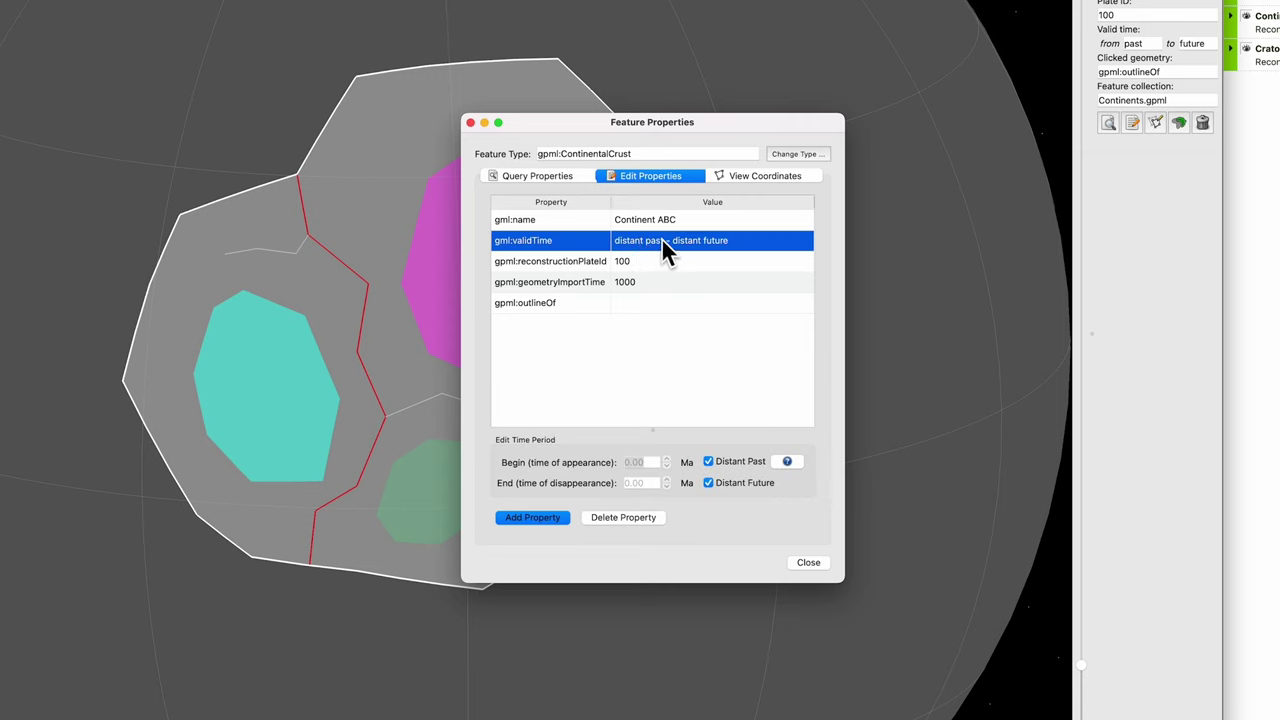
left_click(709, 483)
key("BackSpace")
key("BackSpace")
key("BackSpace")
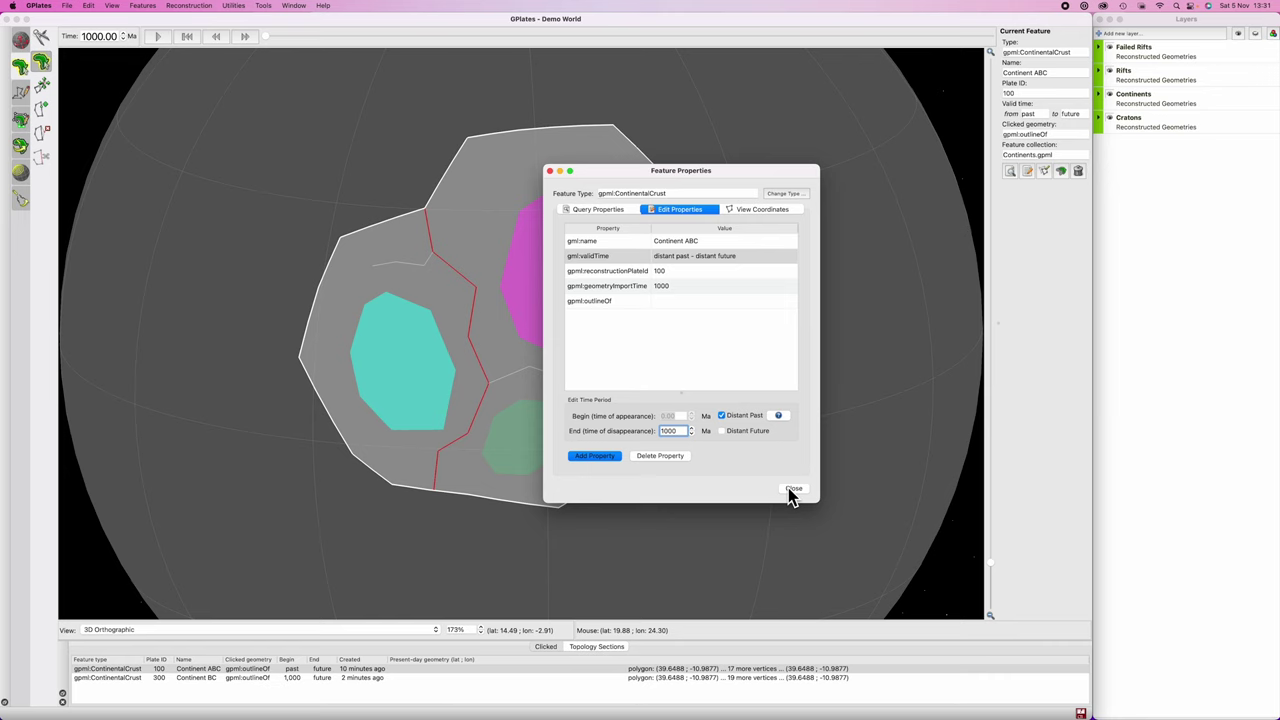
left_click(792, 489)
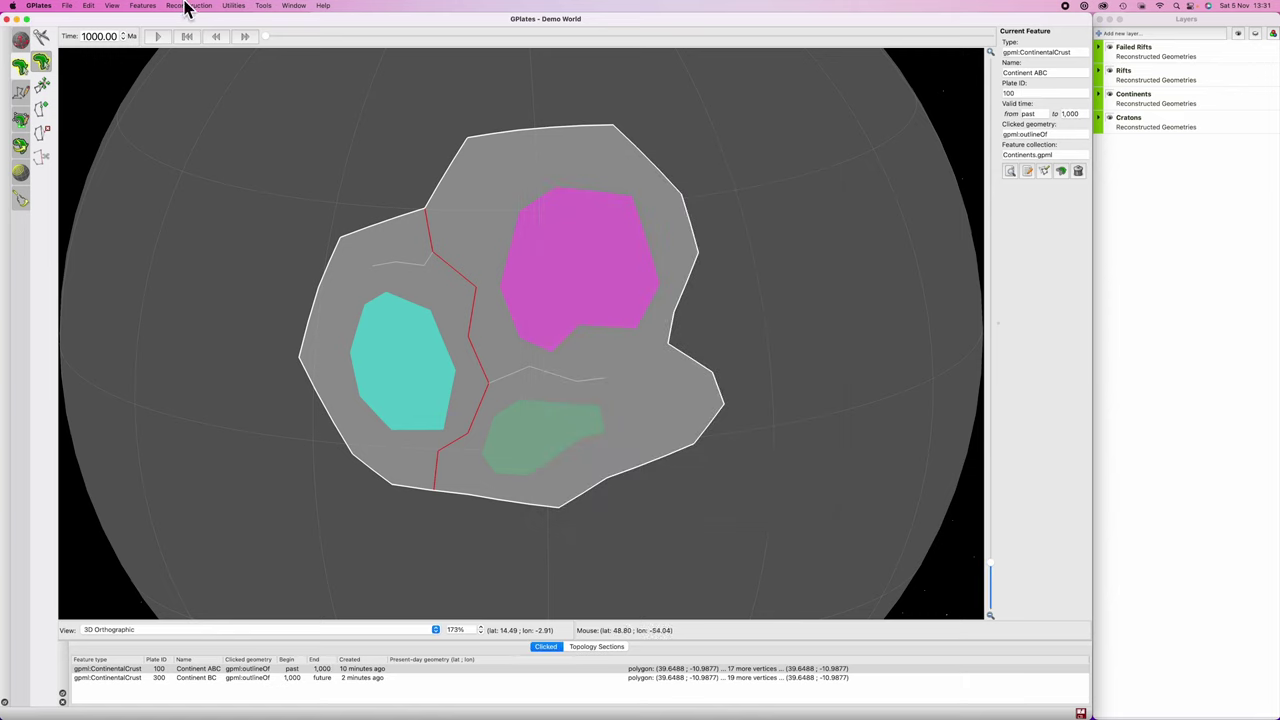
Step: Advance the reconstruction time to about 985 Ma and check the continent pieces on both sides of the rift
left_click(268, 40)
left_click_drag(269, 38, 277, 36)
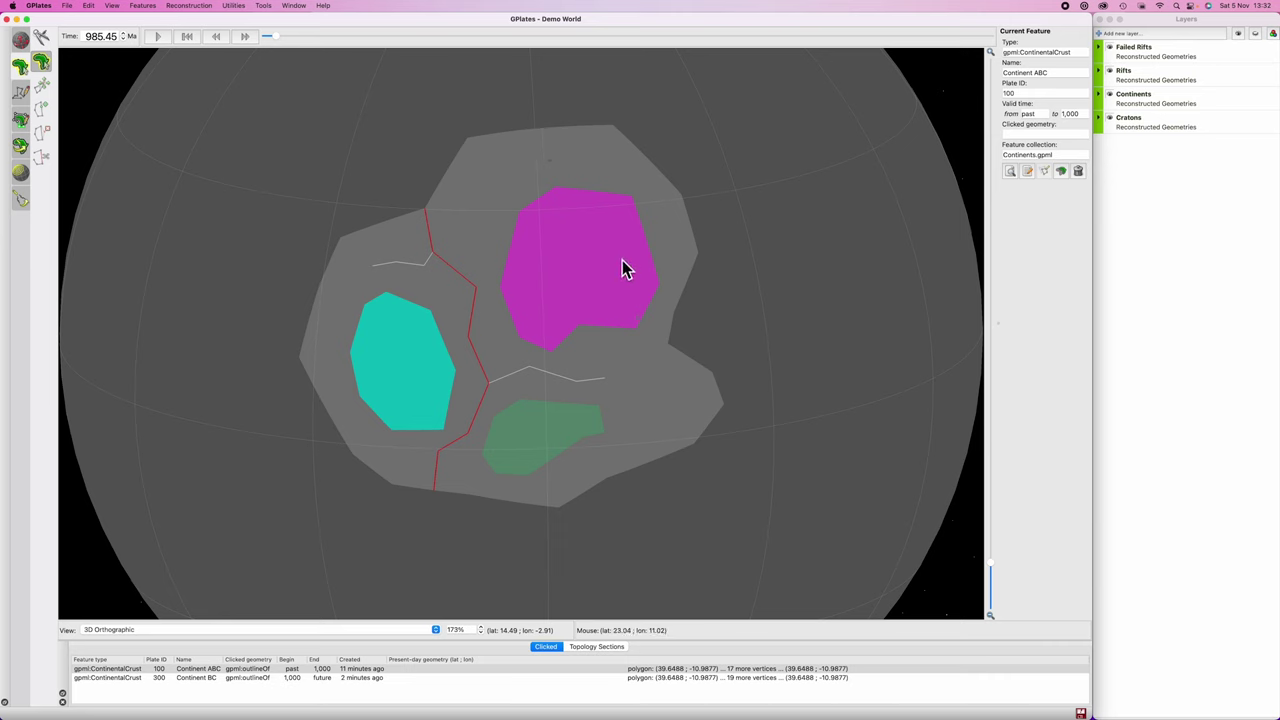
left_click(390, 243)
left_click(505, 290)
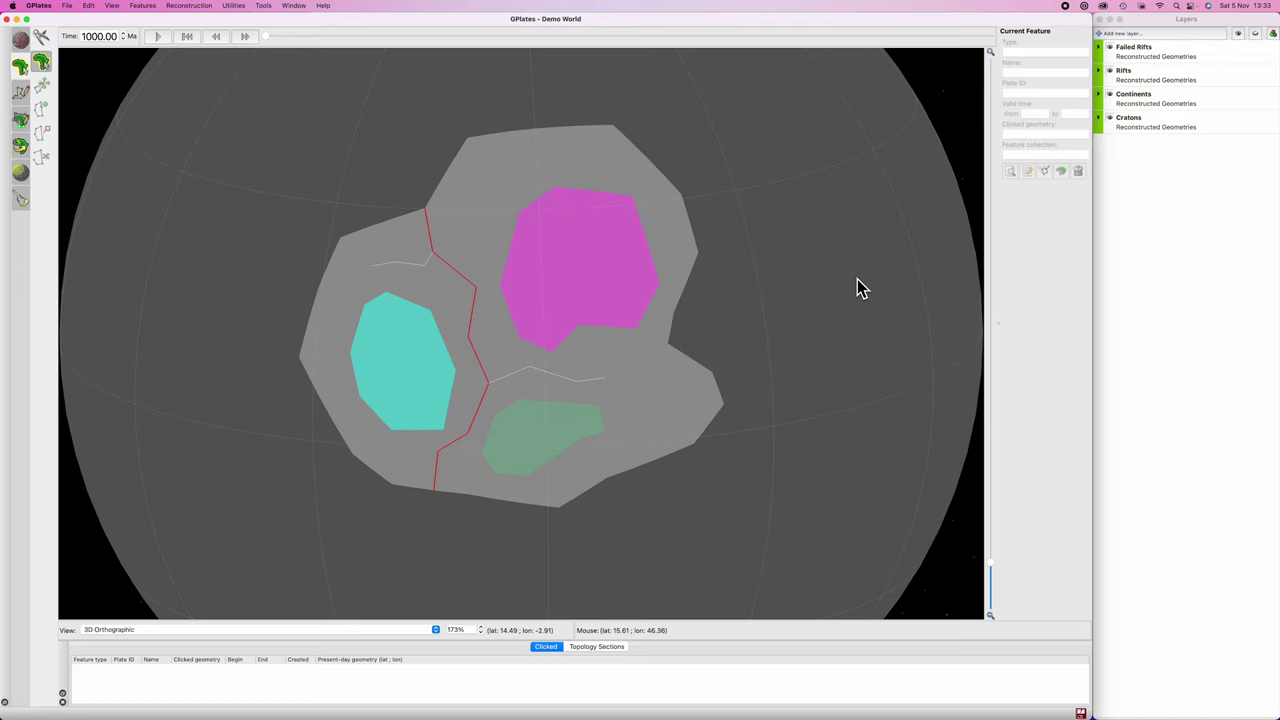
Step: Switch to TextEdit and create a new blank document
key("super+space")
type("textEdit")
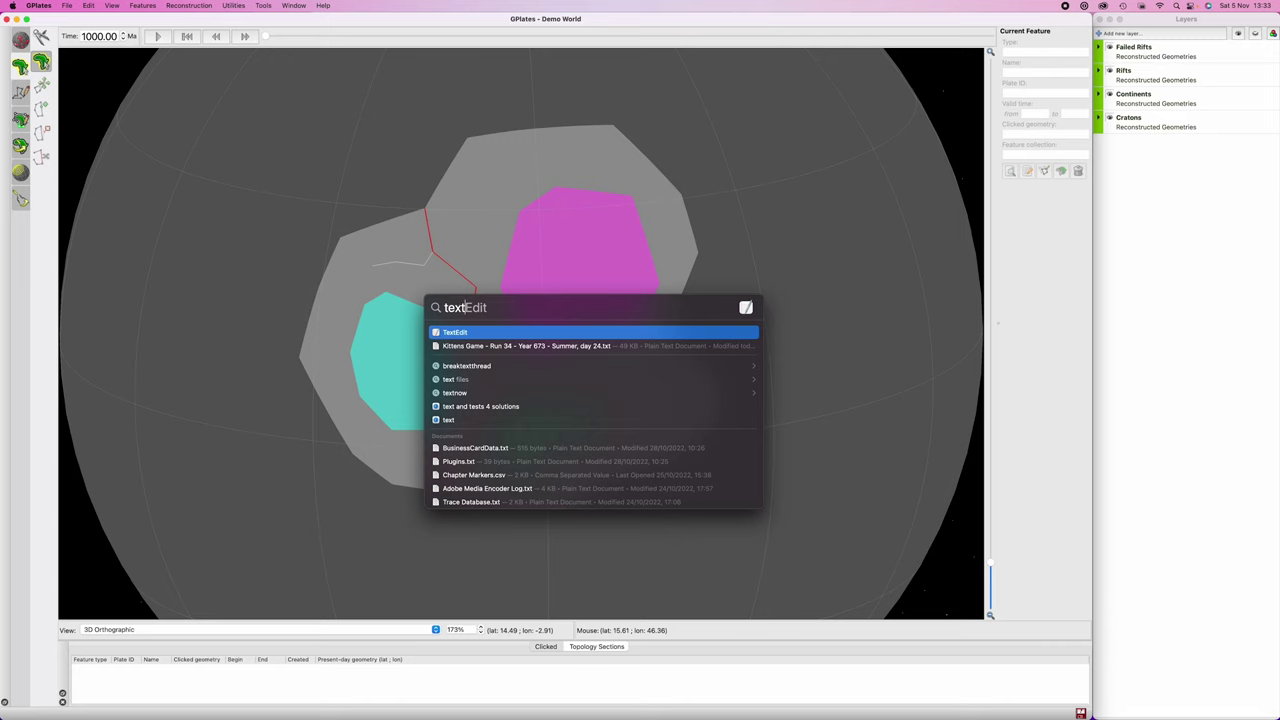
key("Return")
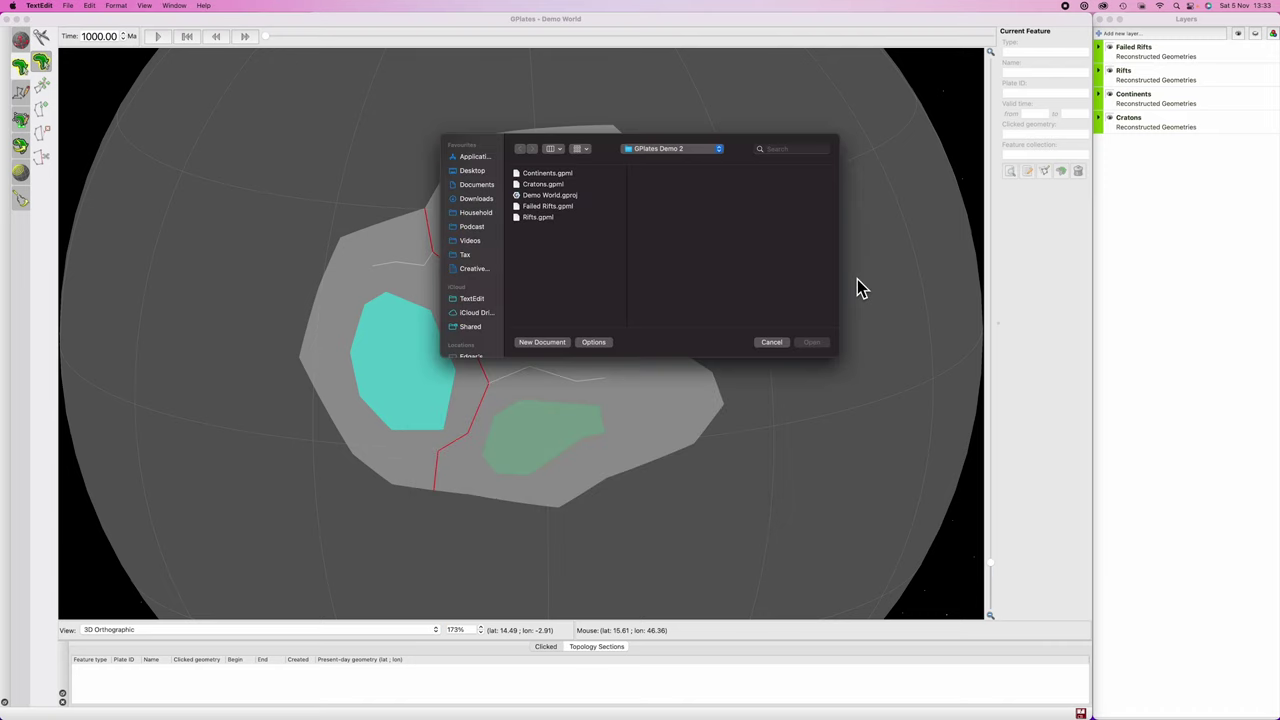
left_click(542, 342)
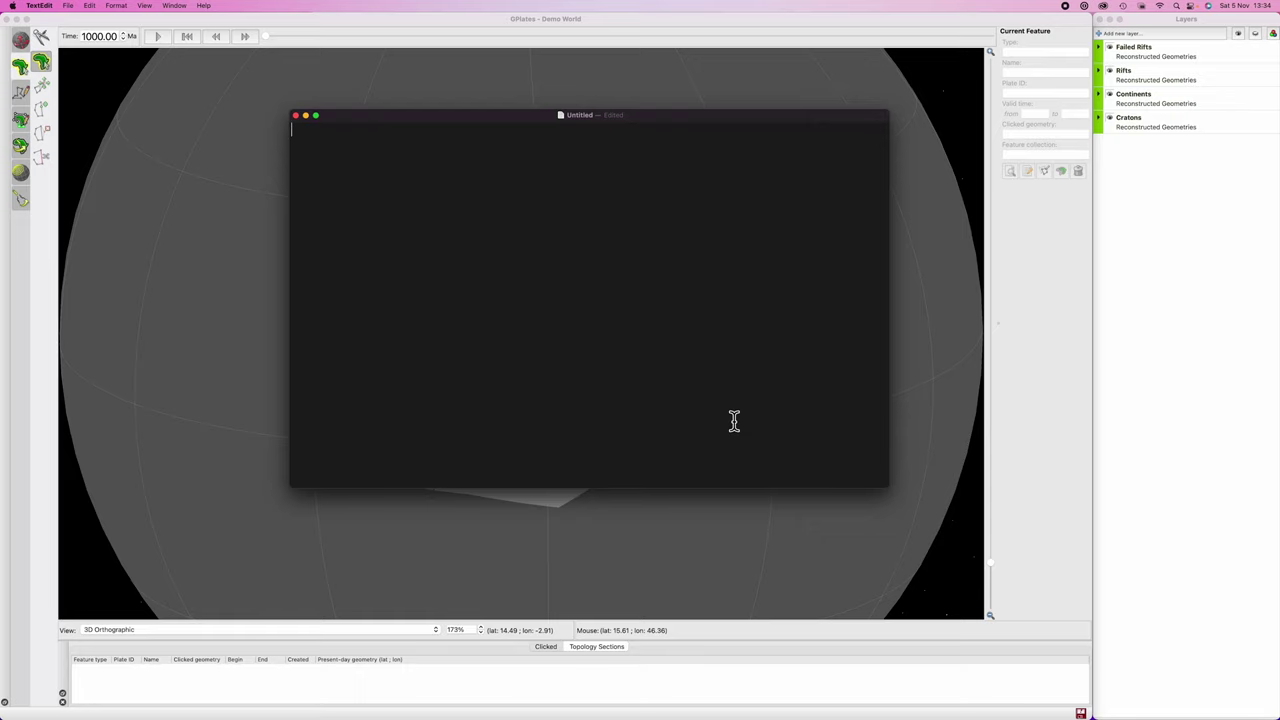
Step: Write the rotation lines "100 0.0 90.0 0.0 0.0 000 !" and "100 1000.0 90.0 0.0 0.0 000 !", and repeat the pair twice below
type("100")
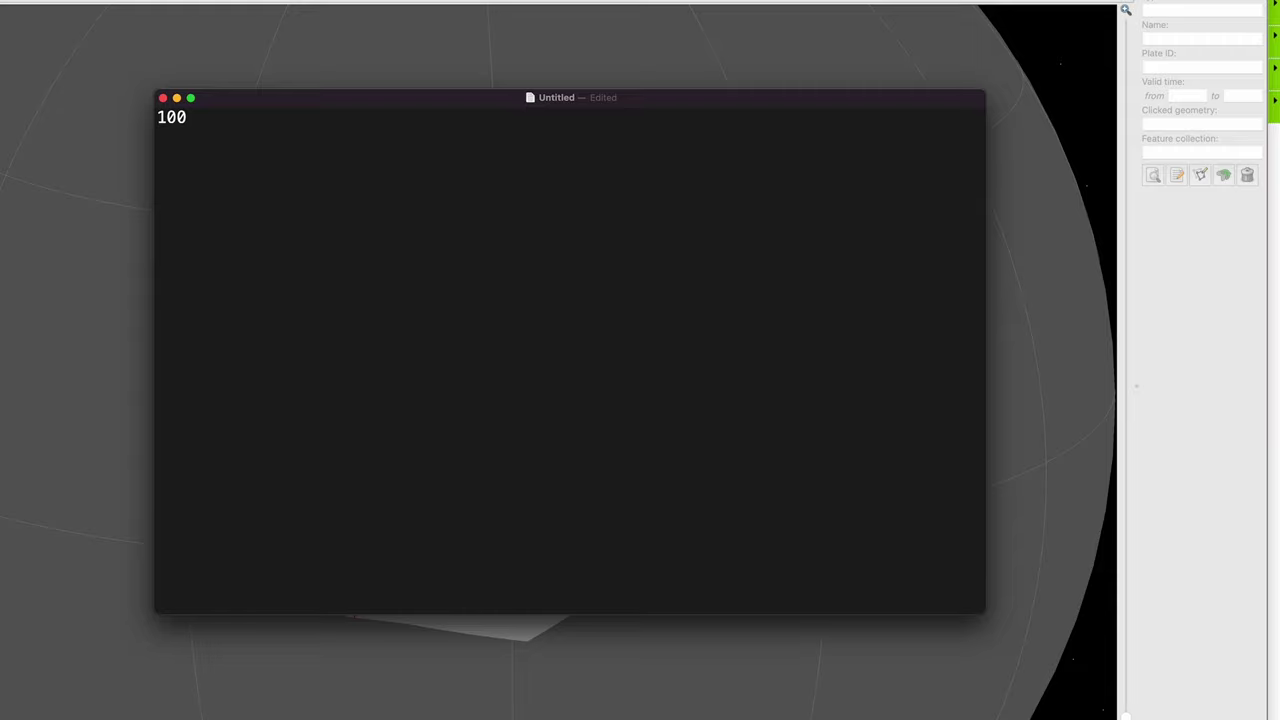
type(" 0.0 90.0 0.0")
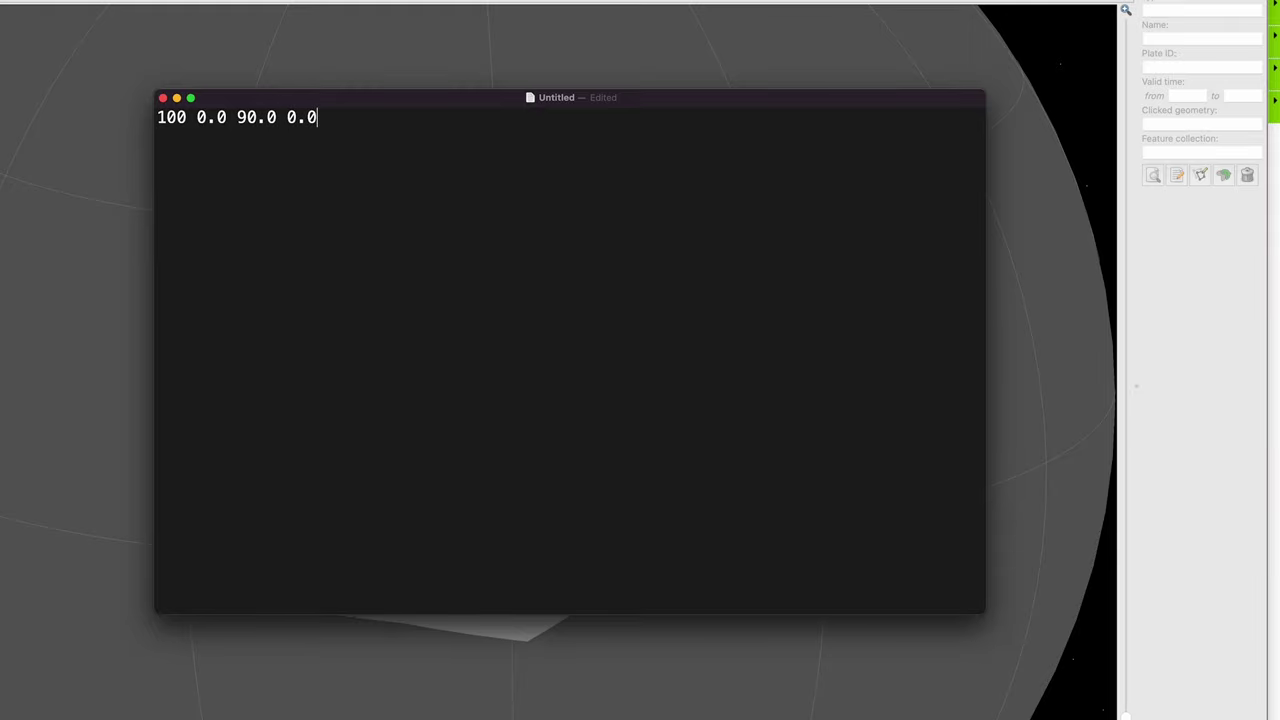
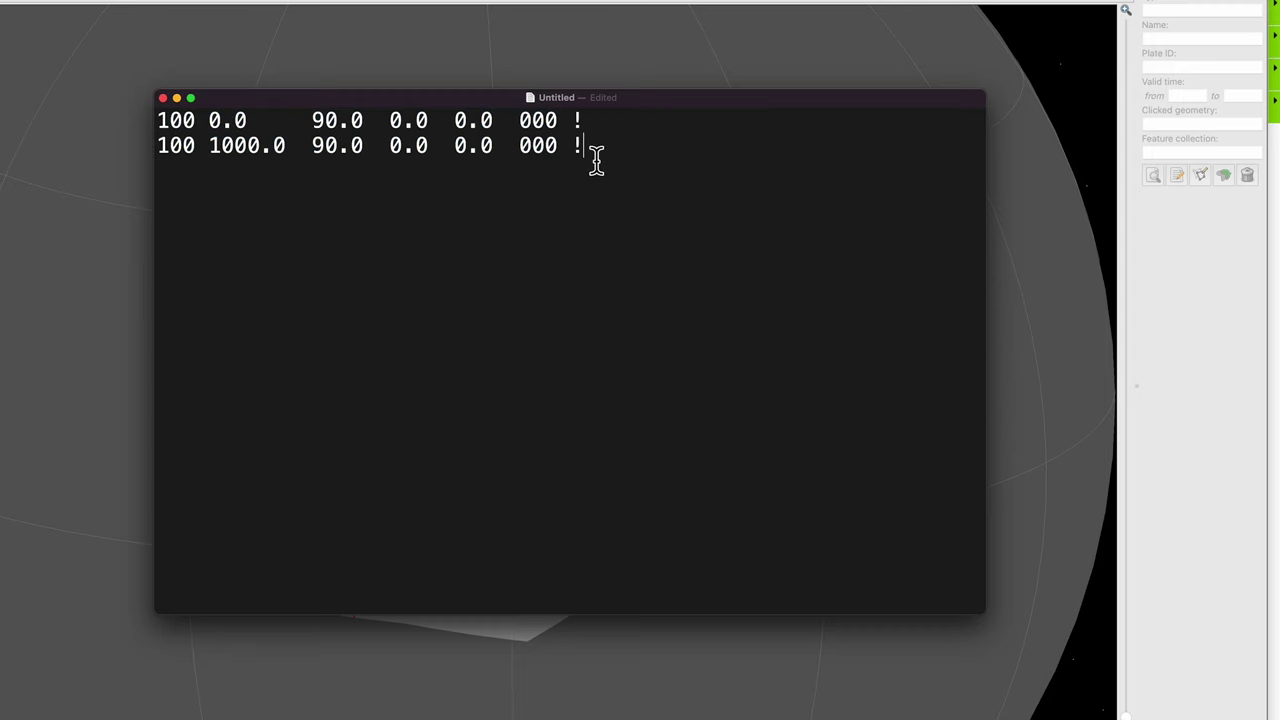
key("Return")
key("Return")
type("100 0.0     90.0  0.0  0.0  000 ! 100 1000.0  90.0  0.0  0.0  000 !")
type("100 0.0     90.0  0.0  0.0  000 ! 100 1000.0  90.0  0.0  0.0  000 !")
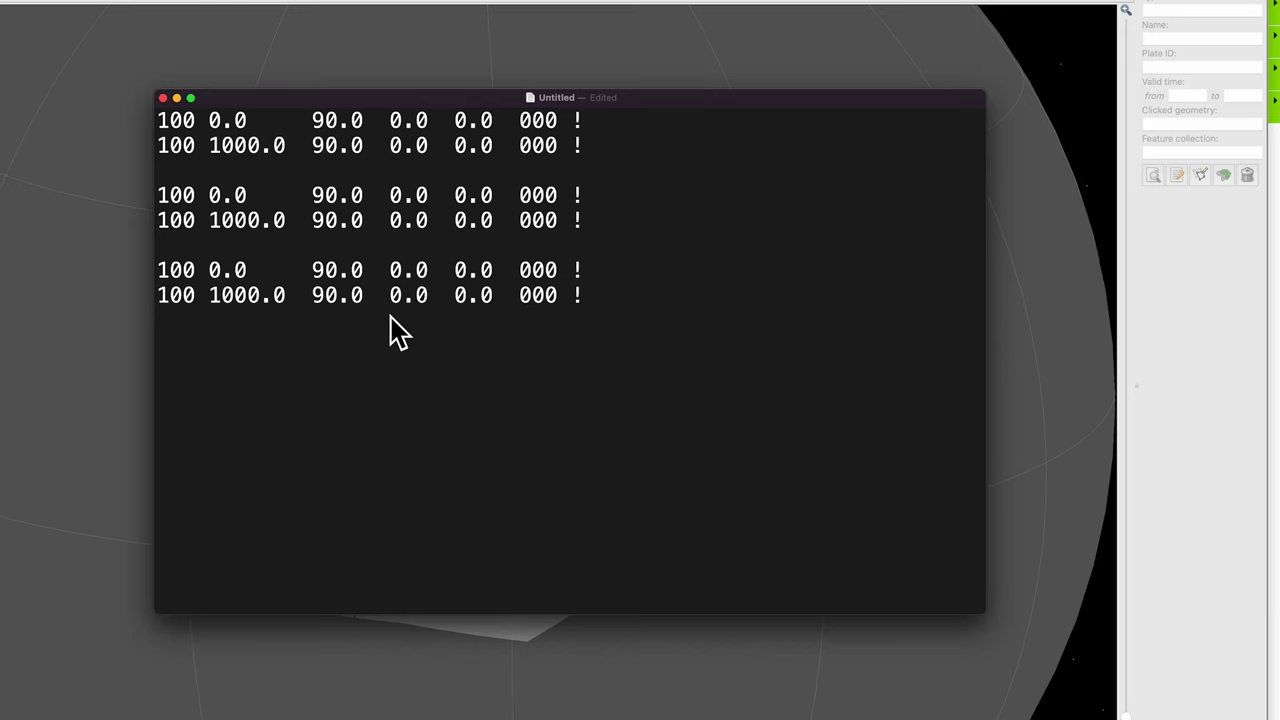
Step: Enlarge the text size of the rotation lines for easier reading
key("super+plus")
key("super+plus")
key("super+plus")
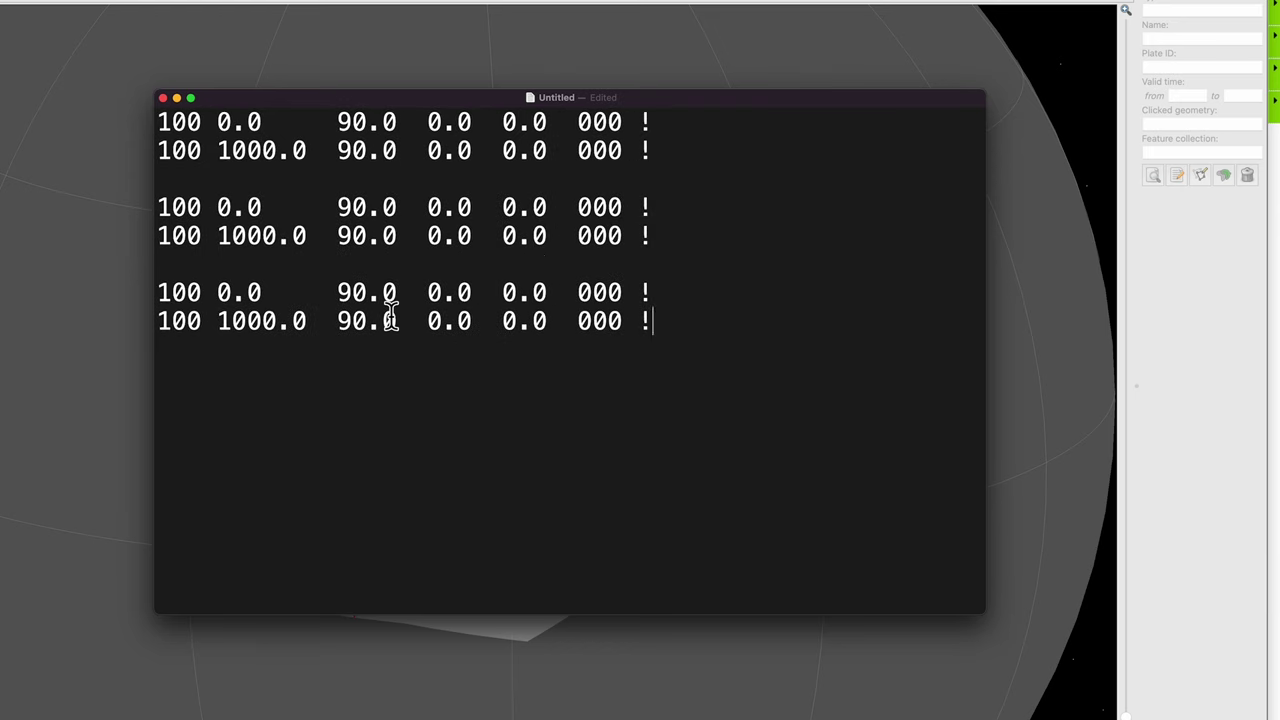
key("super+plus")
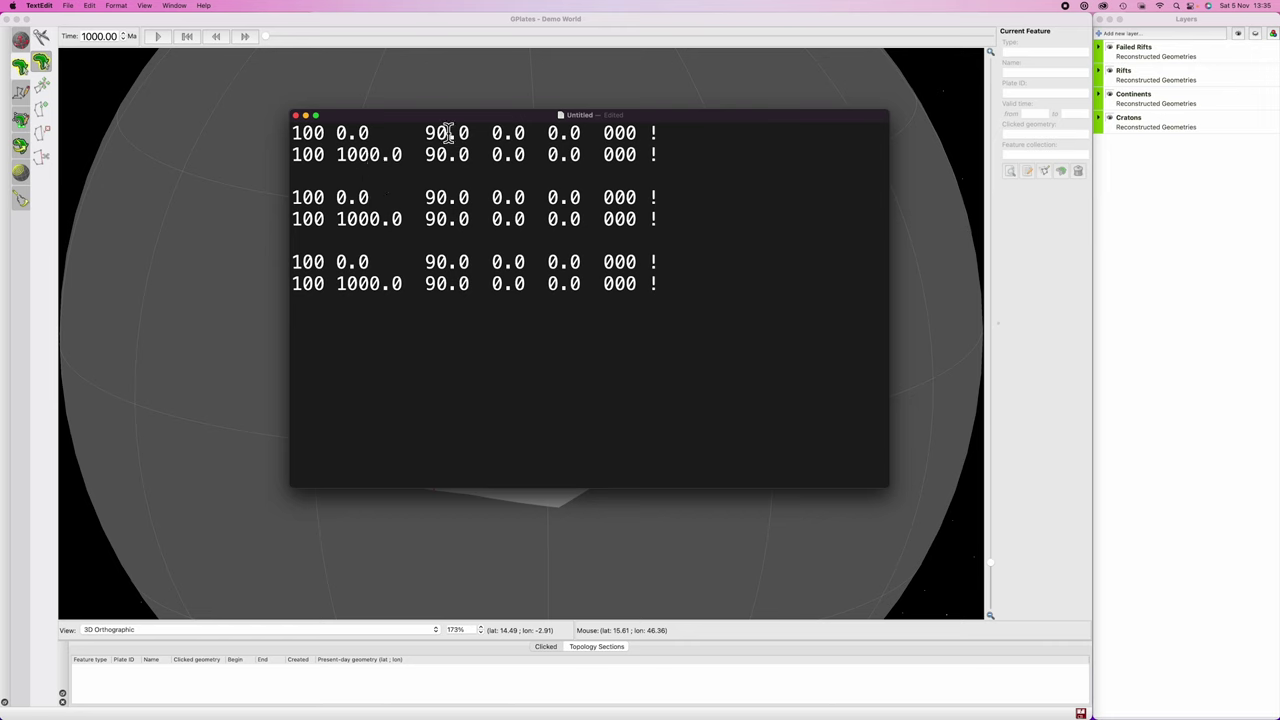
Step: Highlight the first line's "90.0 0.0 0.0" values and its "000" field, and put the cursor at the line's end
left_click_drag(425, 133, 582, 131)
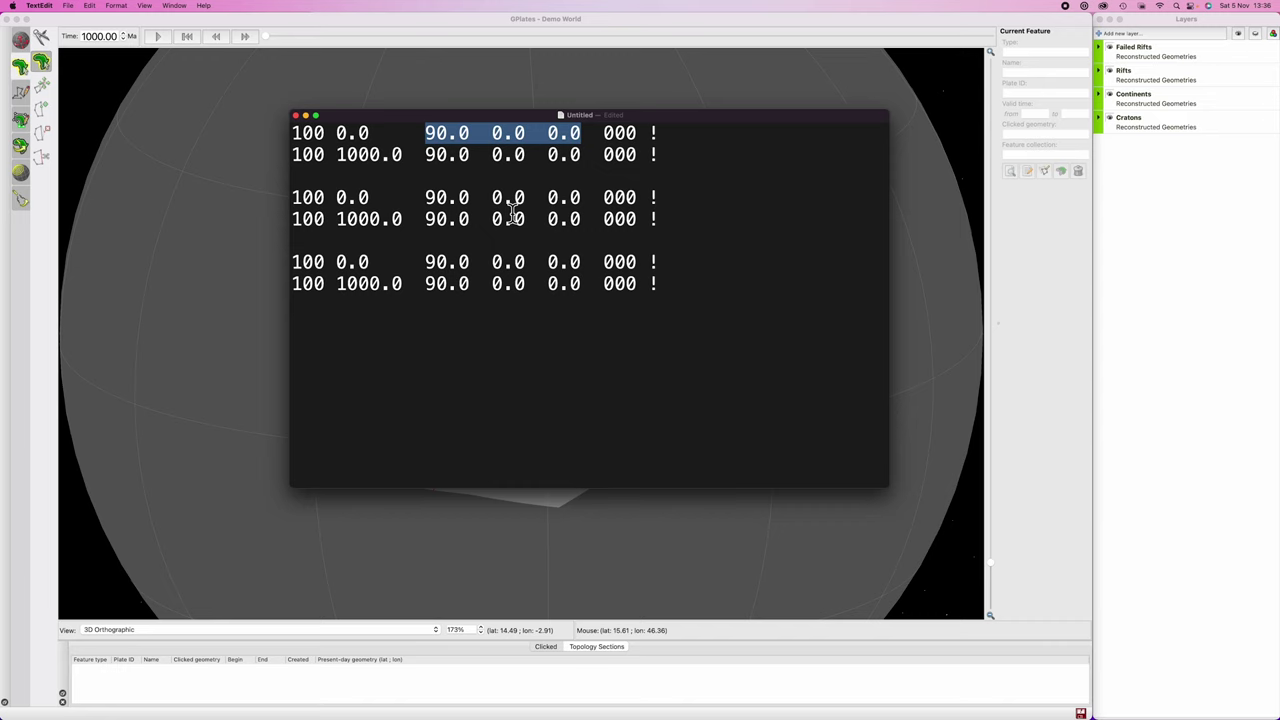
left_click_drag(603, 132, 638, 132)
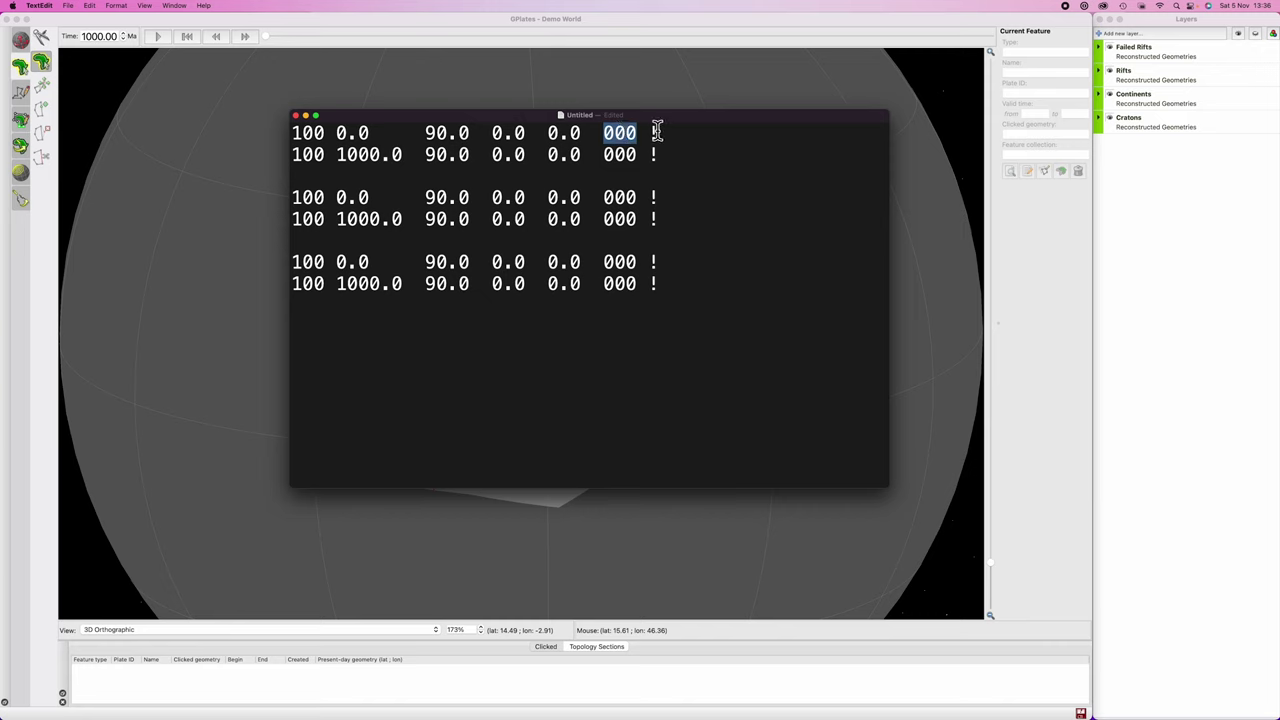
left_click(661, 140)
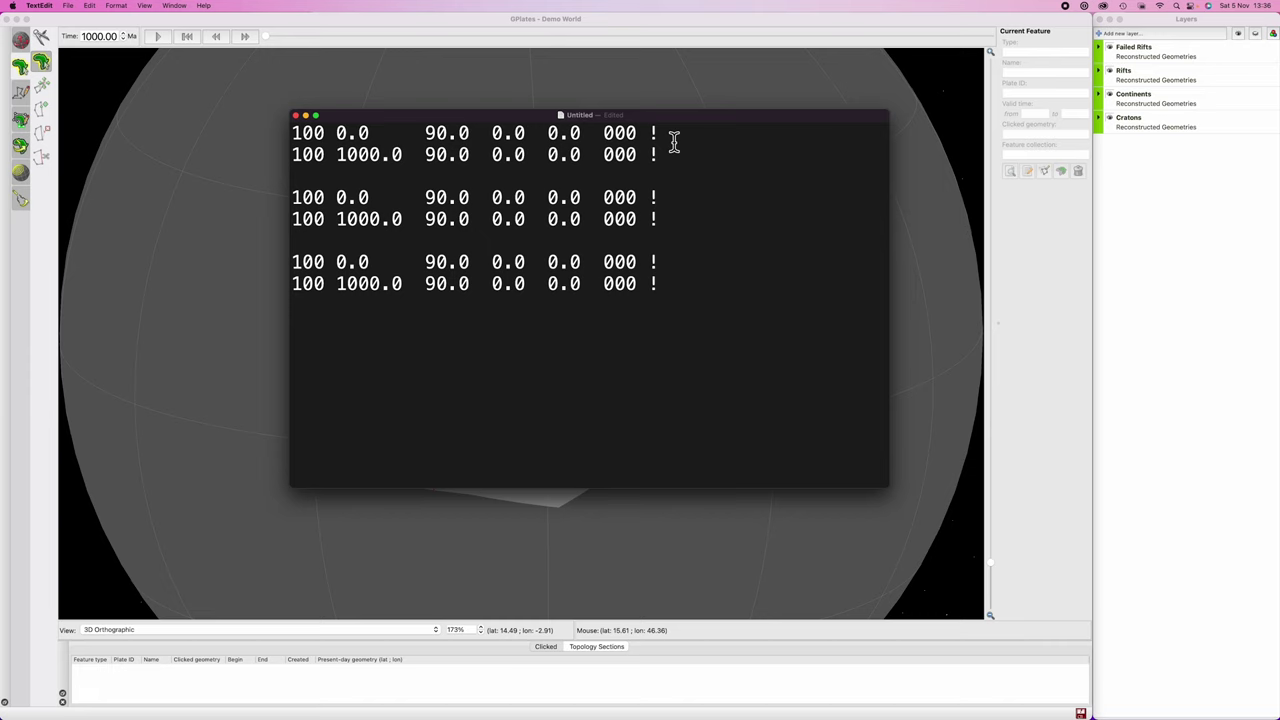
type("sadajskdals")
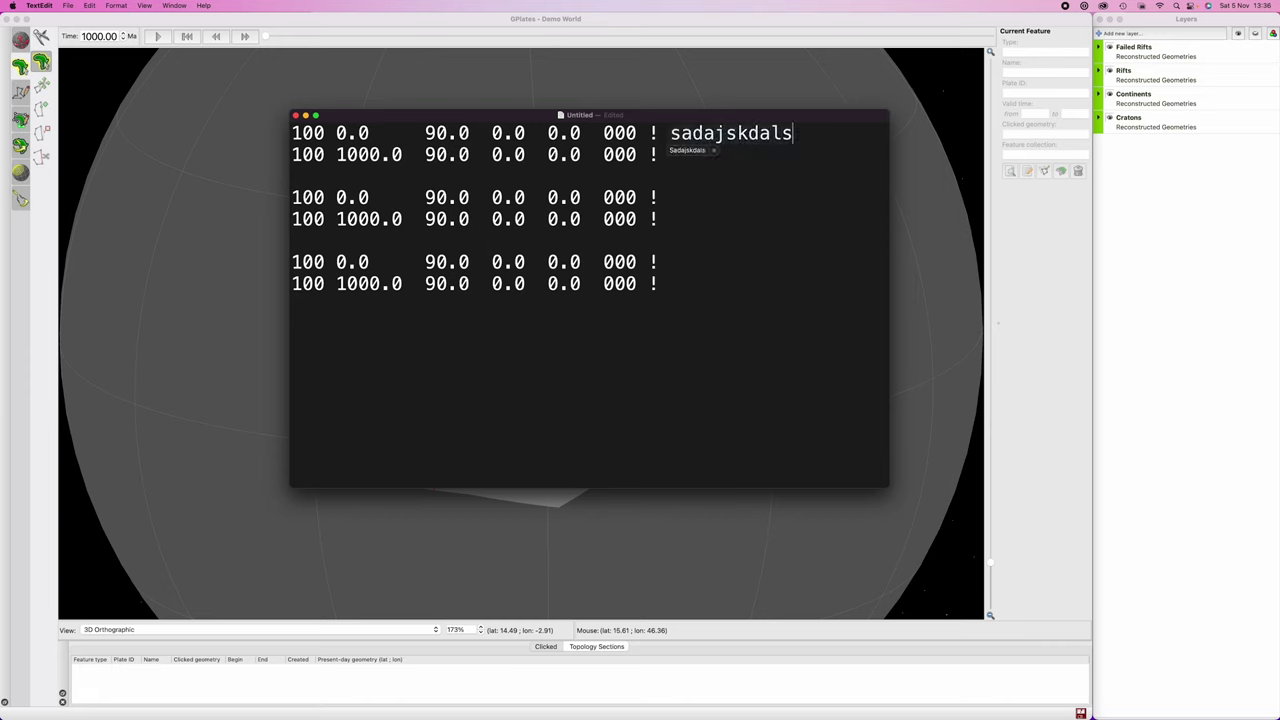
key("BackSpace")
key("BackSpace")
key("BackSpace")
key("BackSpace")
key("BackSpace")
key("BackSpace")
key("BackSpace")
key("BackSpace")
key("BackSpace")
key("BackSpace")
key("BackSpace")
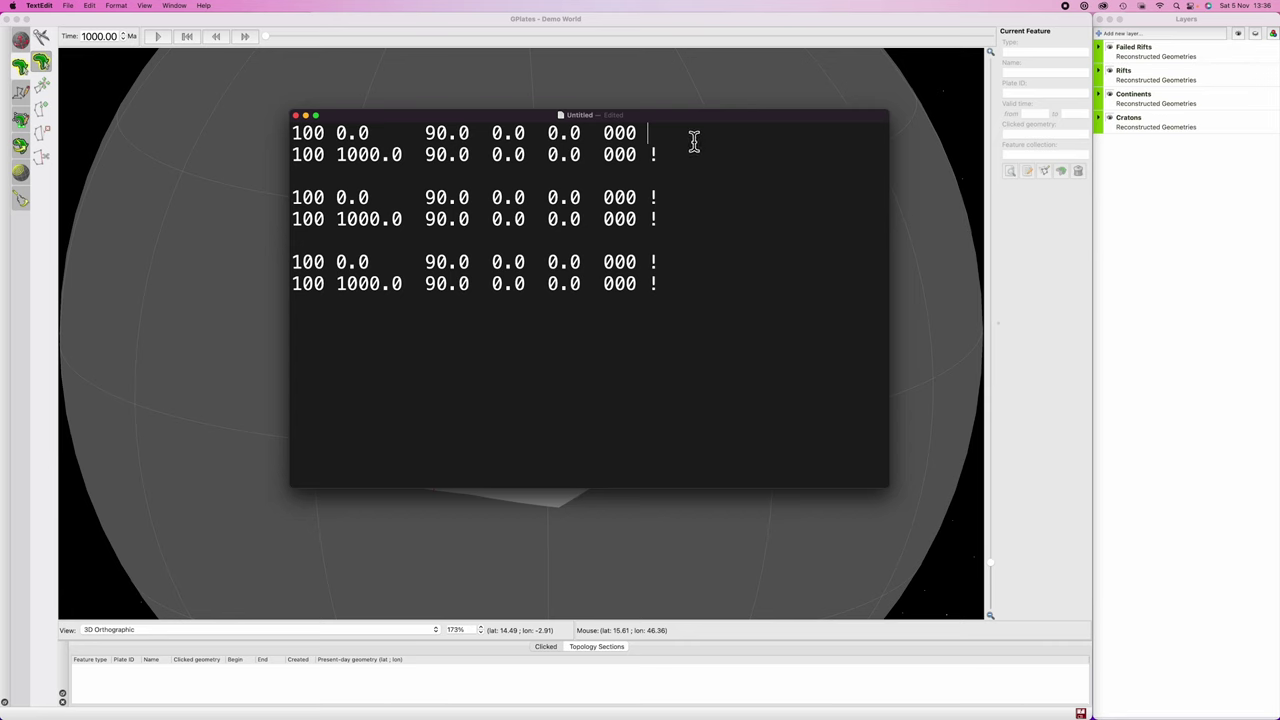
type("!")
Step: Move the document off the continent and label the first pair of lines "Craton A end" (0.0) and "Craton A start" (1000.0)
left_click_drag(700, 115, 665, 108)
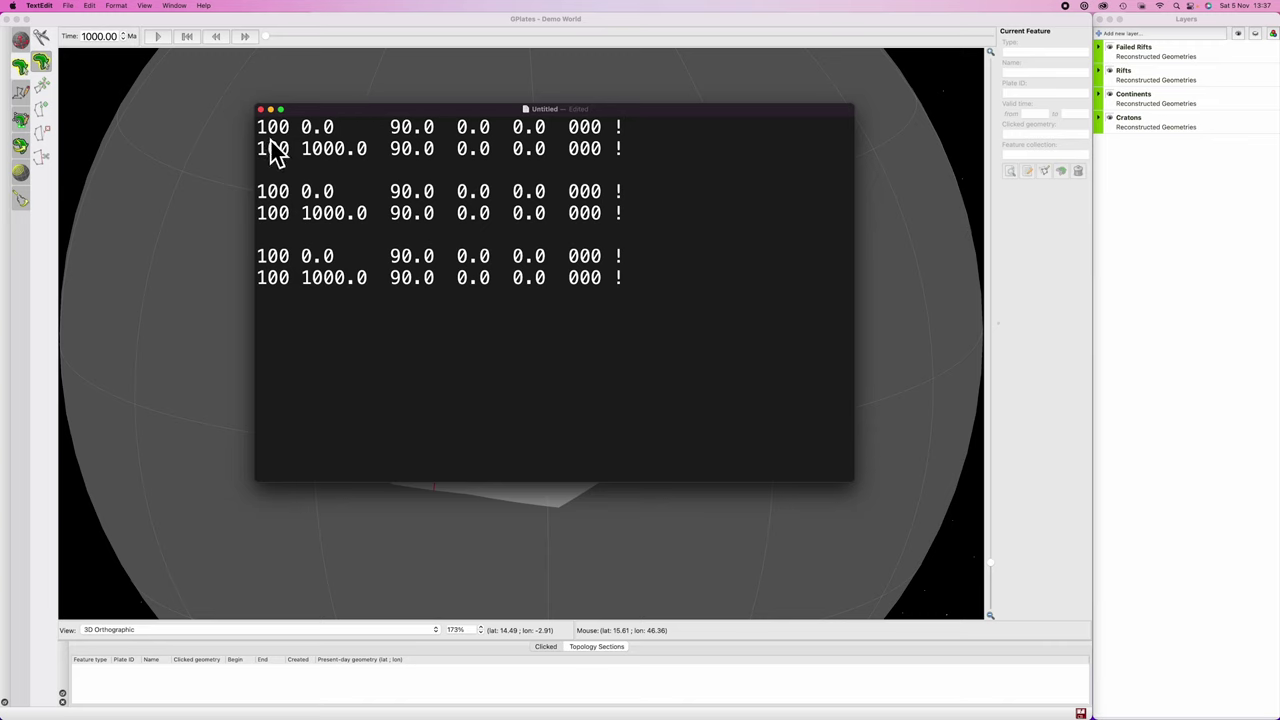
left_click_drag(328, 108, 625, 115)
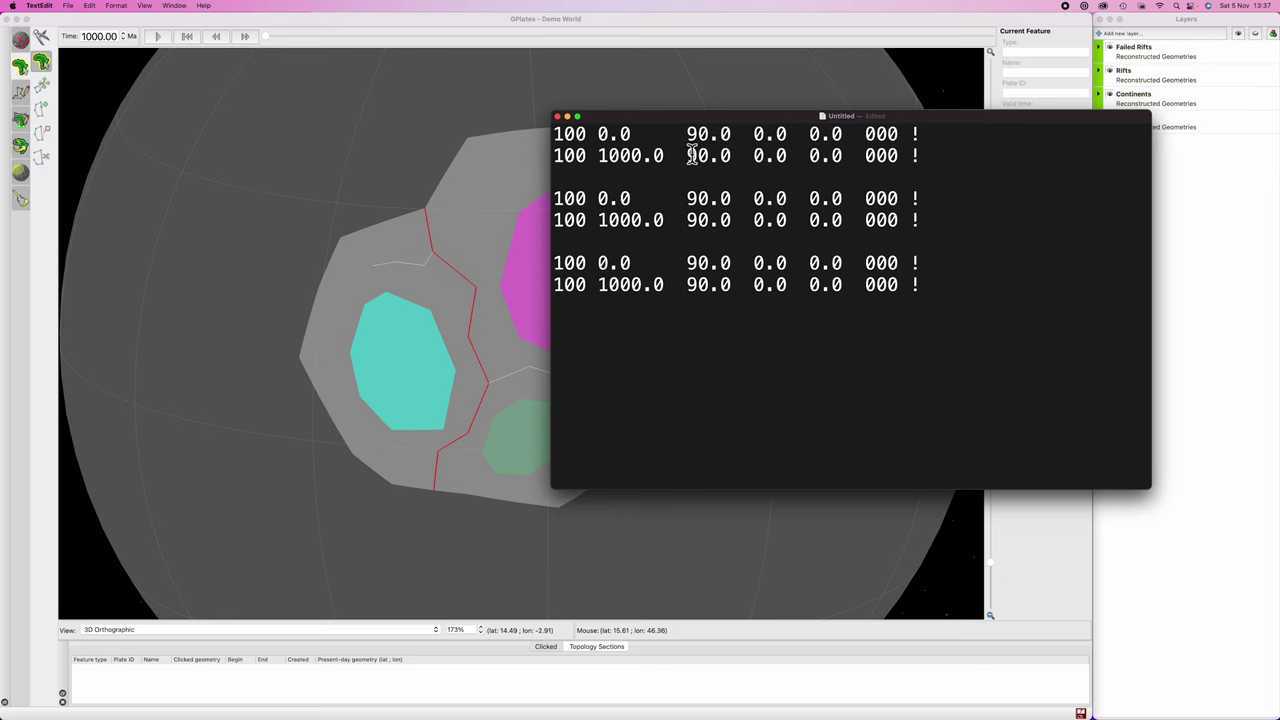
left_click(934, 154)
type("Craton ")
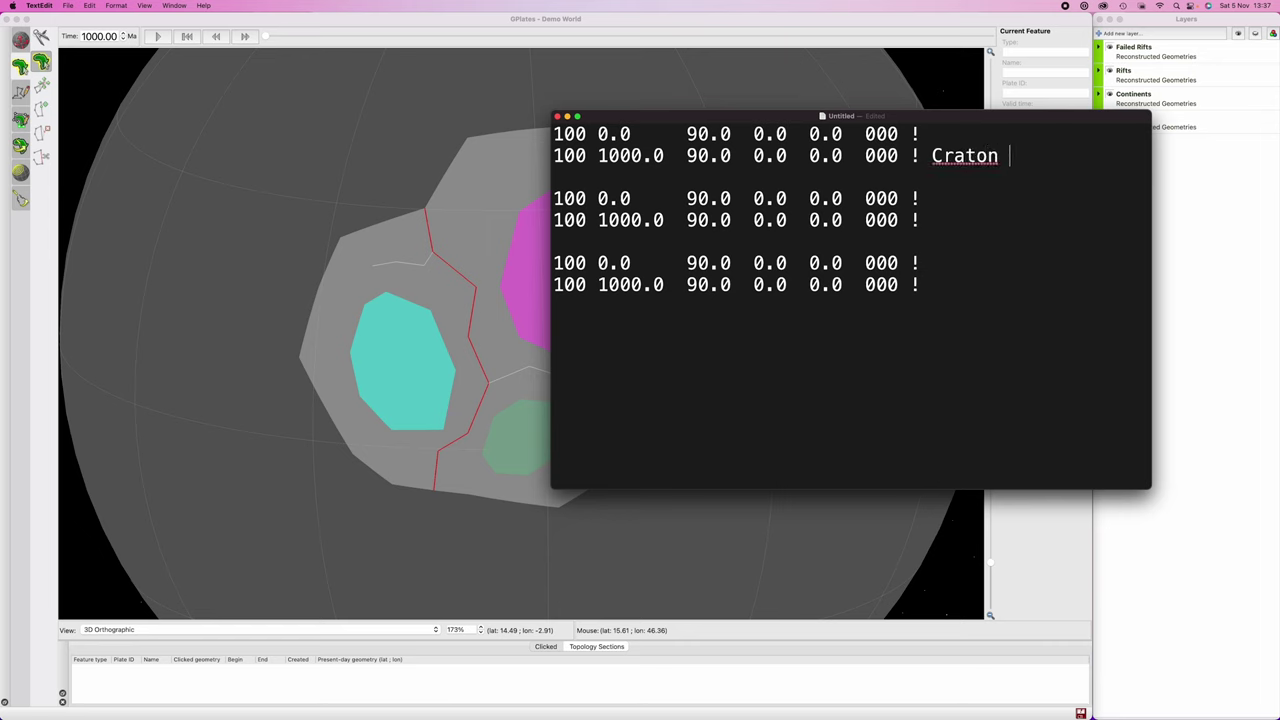
type("A (")
key("BackSpace")
type("start")
type("Cration")
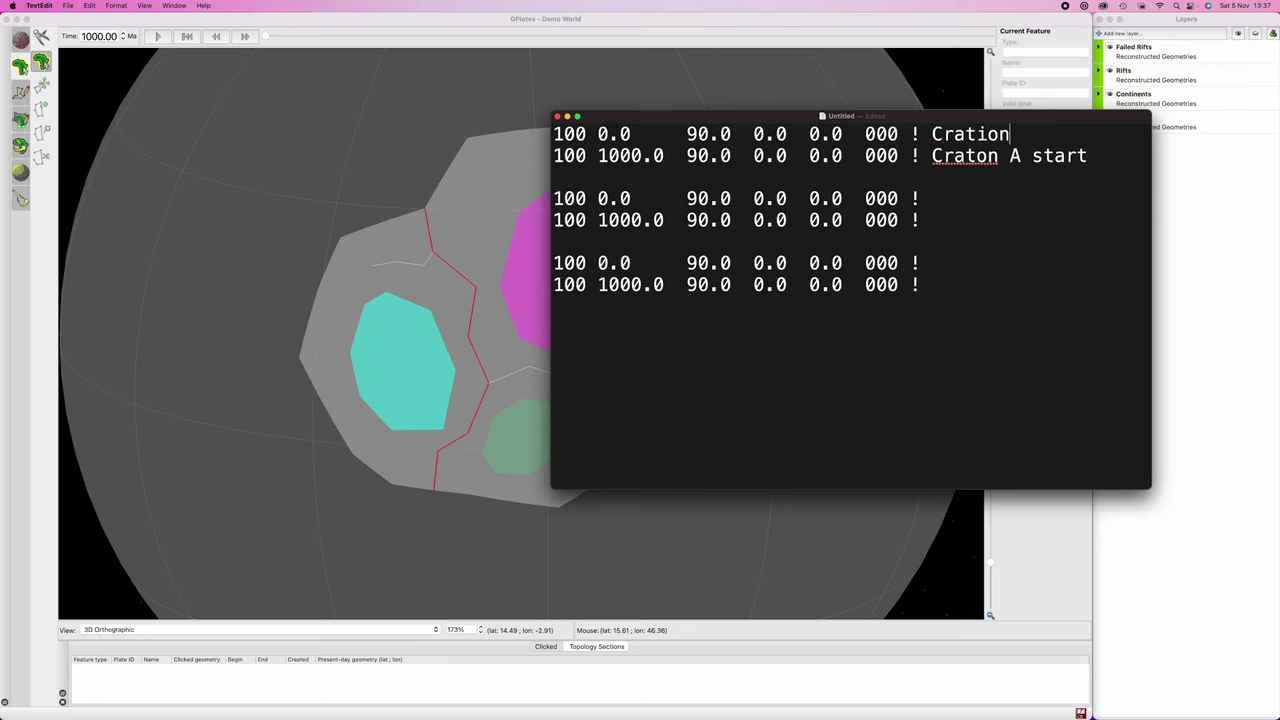
key("BackSpace")
key("BackSpace")
key("BackSpace")
type("on A end")
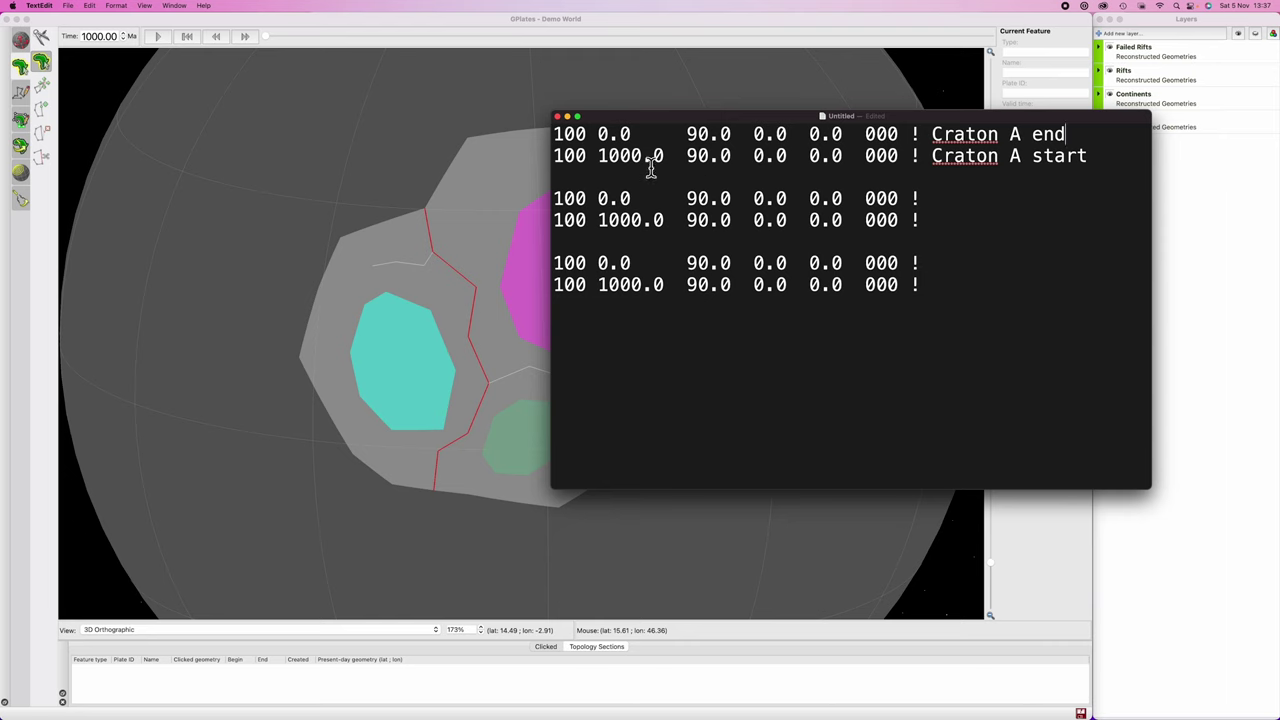
Step: Set the plate ID at the start of both lines in the second pair to 200
double_click(570, 200)
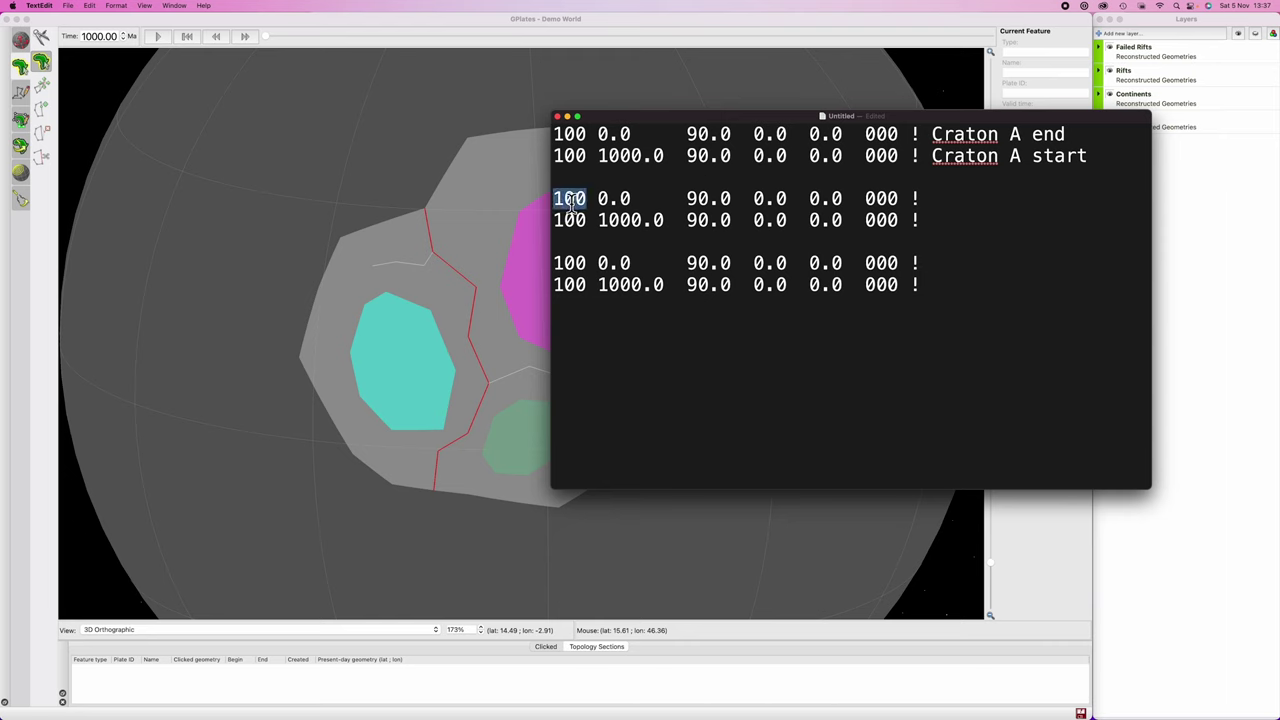
type("200")
double_click(570, 220)
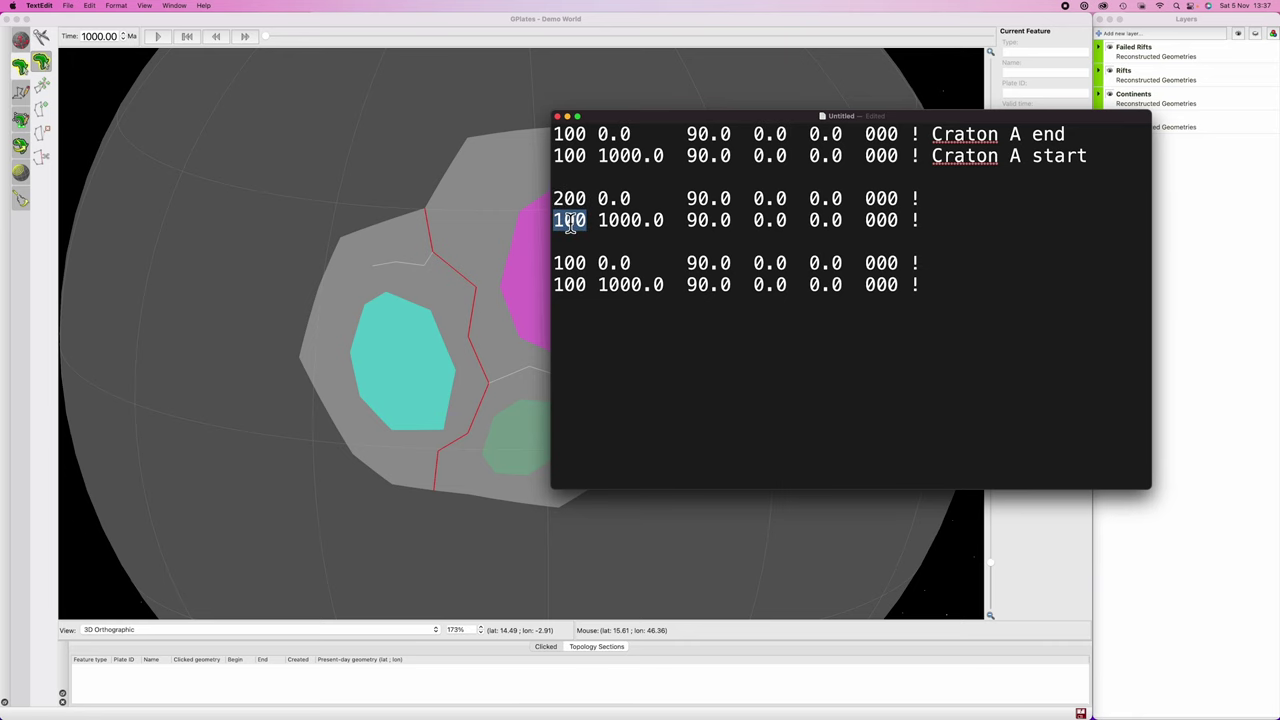
type("200")
Step: Move the document clear of the magenta craton and comment the plate 200 lines "Craton B end" (0.0) and "Craton B start" (1000.0)
left_click_drag(641, 116, 782, 91)
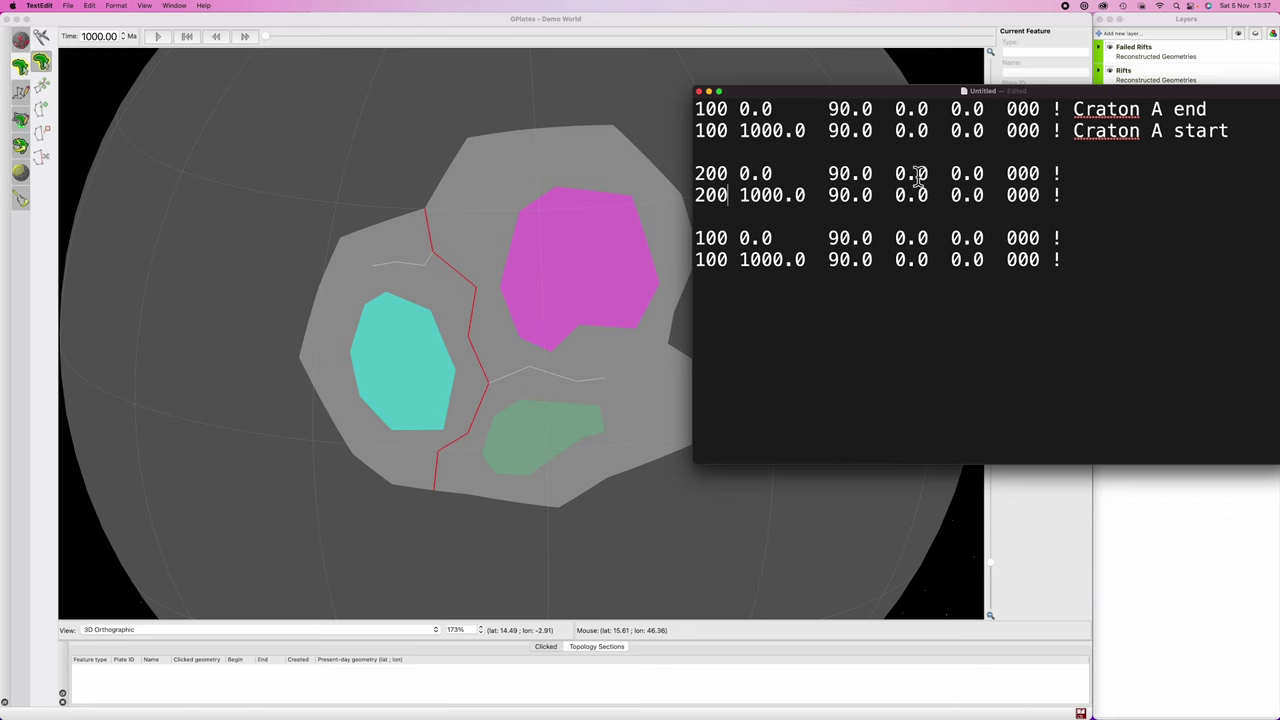
left_click(1076, 196)
type("Craton B start")
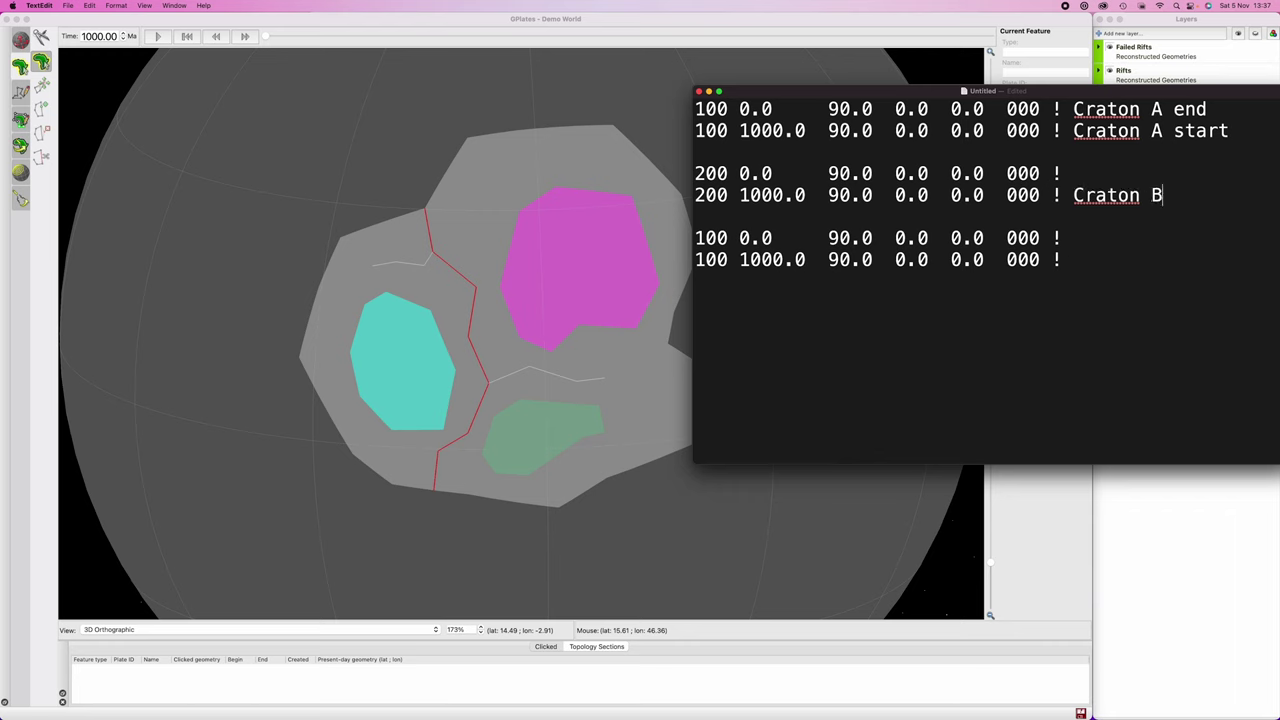
left_click(1083, 173)
type("Craton")
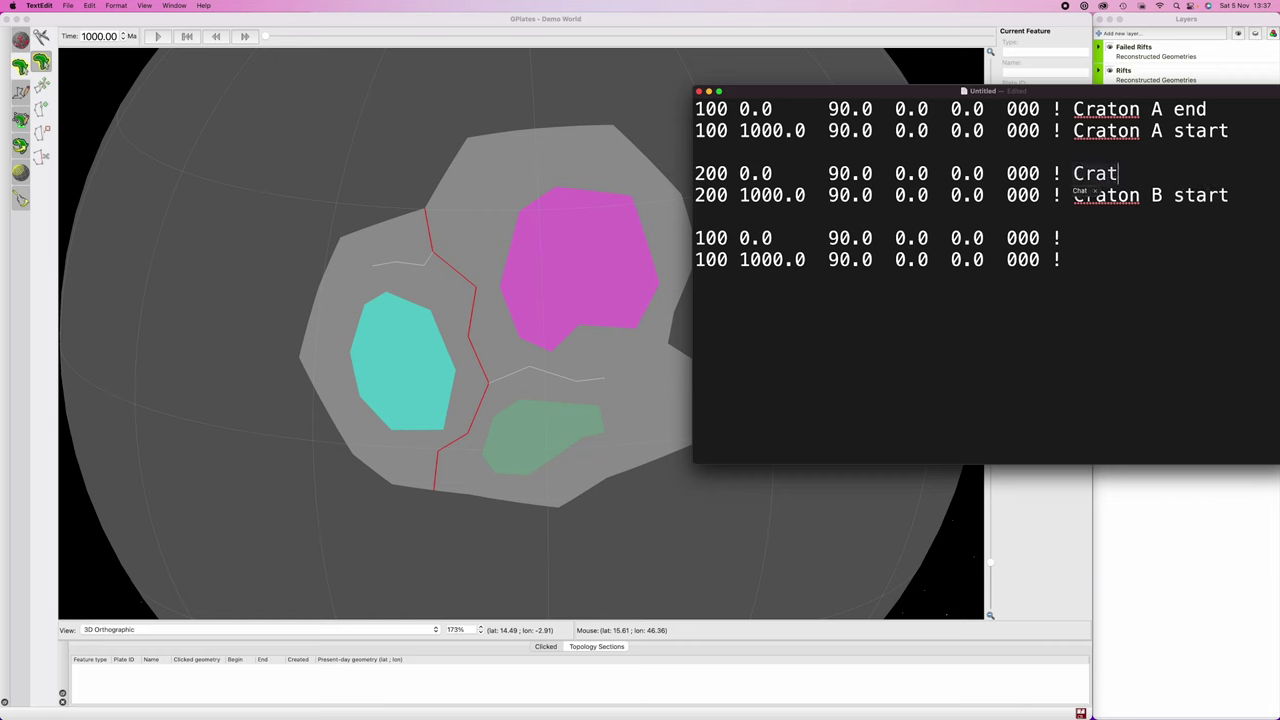
key("BackSpace")
type("n B end")
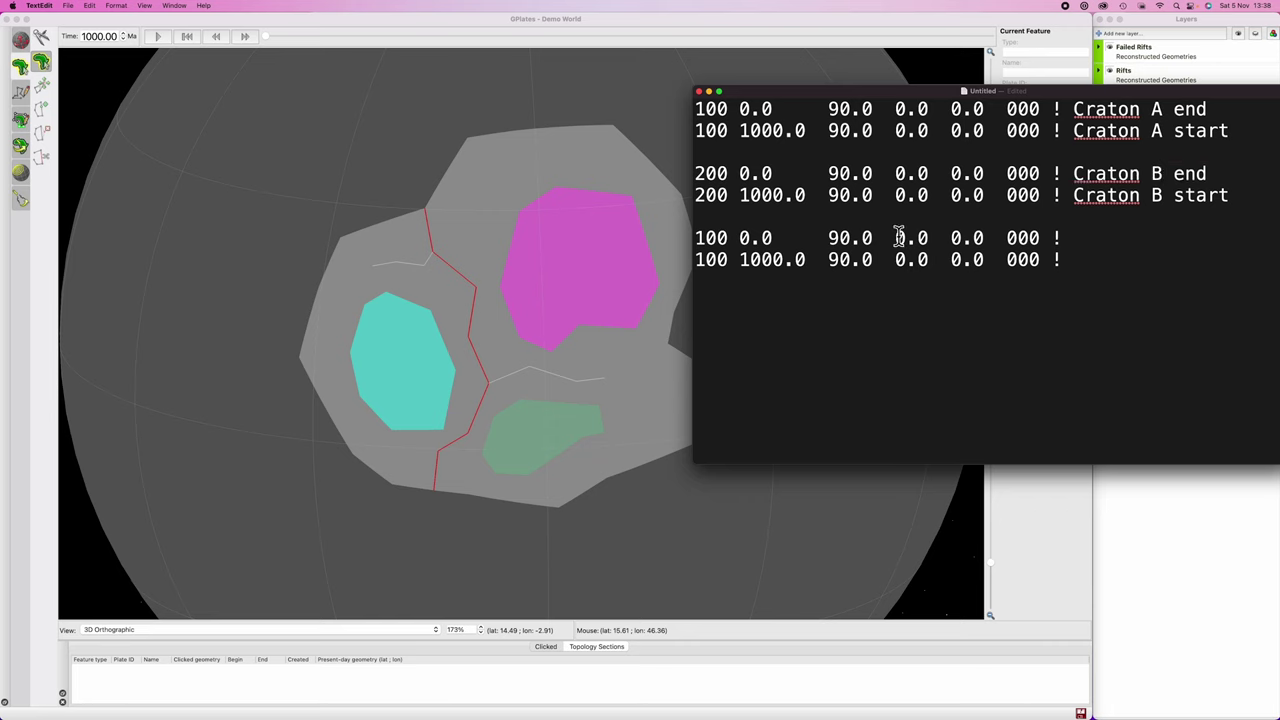
Step: Set the plate ID at the start of both lines in the third pair to 300
double_click(710, 238)
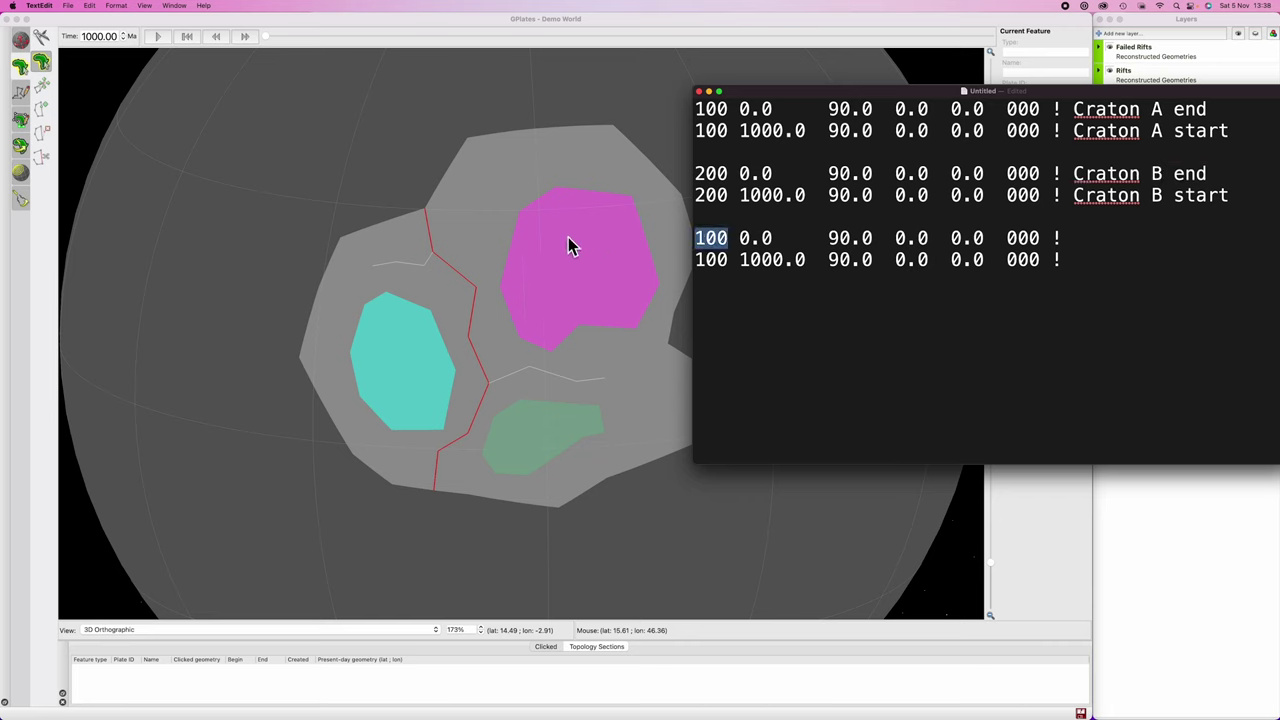
type("200")
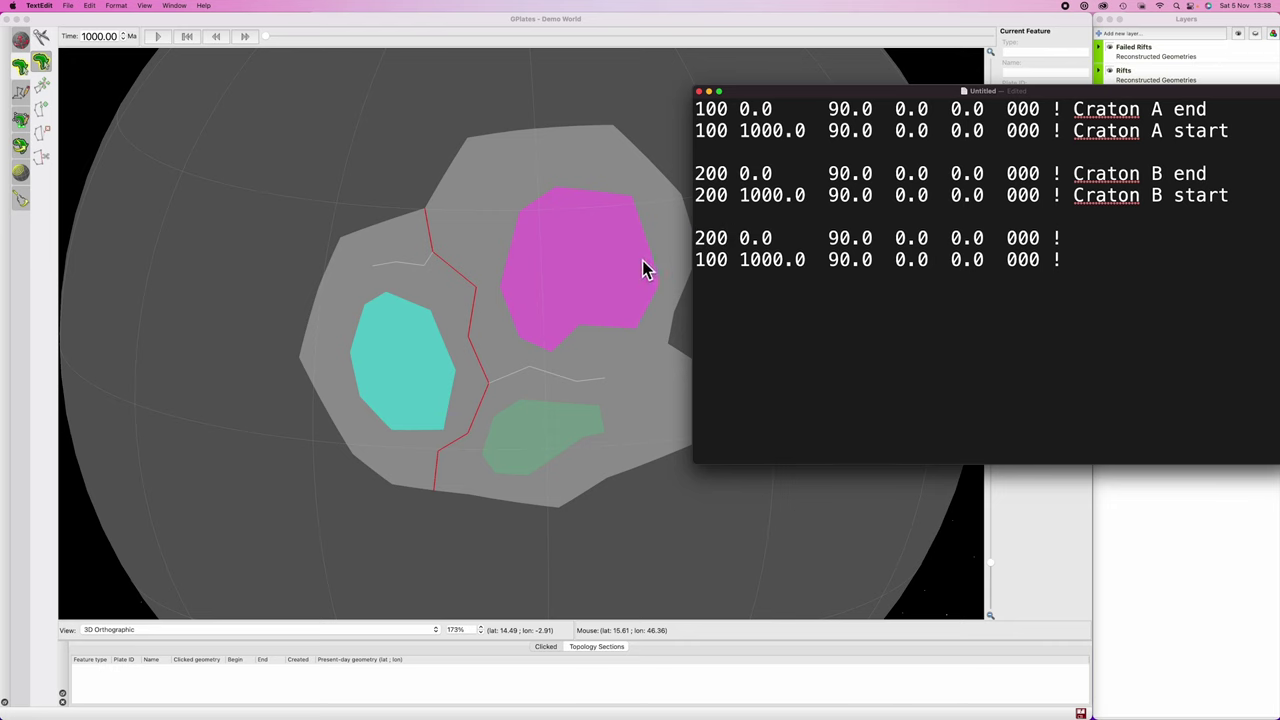
key("BackSpace")
key("BackSpace")
key("BackSpace")
type("300")
double_click(710, 260)
type("300")
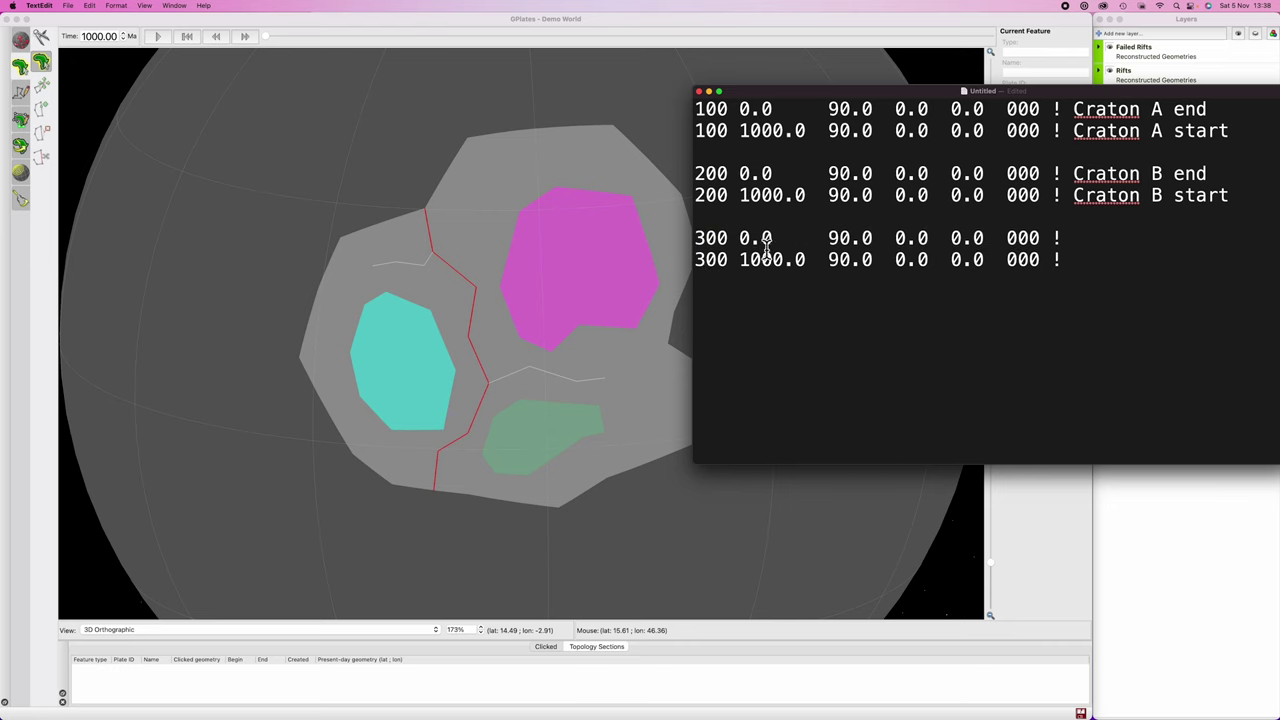
Step: Comment the plate 300 lines "Craton C end" on the 0.0 line and "Craton C start" on the 1000.0 line
left_click(1097, 258)
type("Crat")
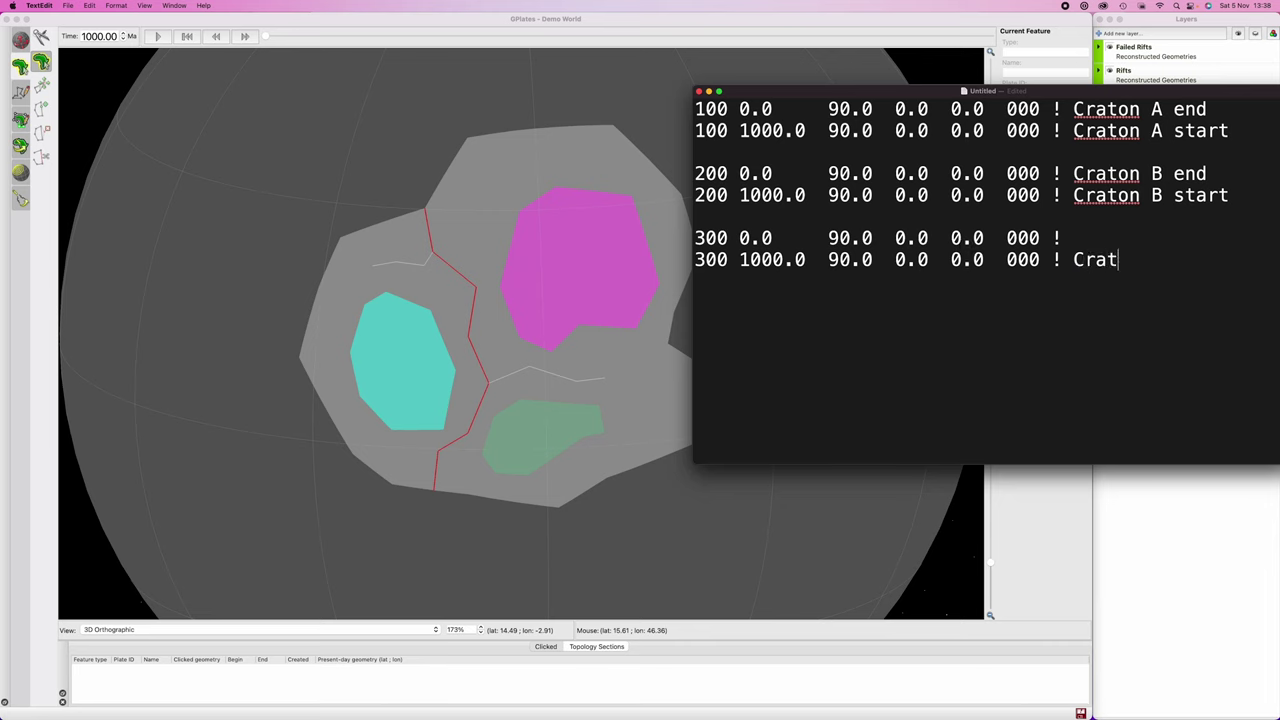
type("on")
key("BackSpace")
type("on C start")
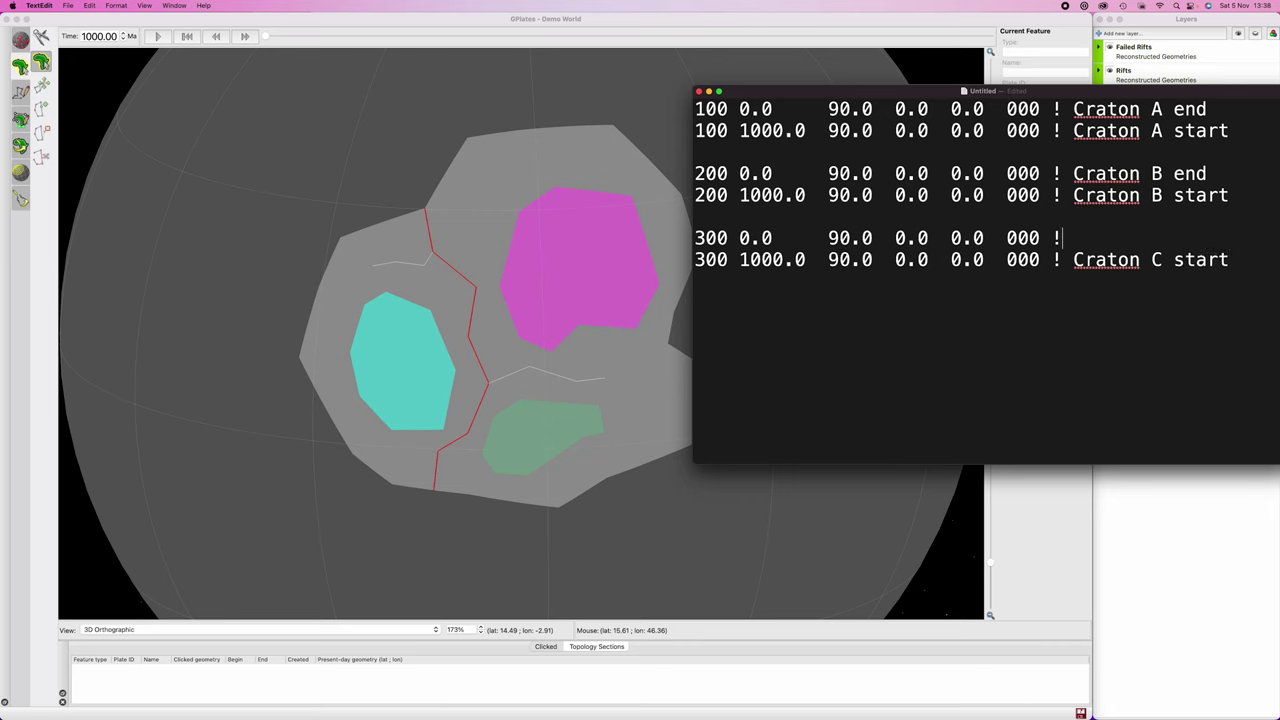
type(" Craton C")
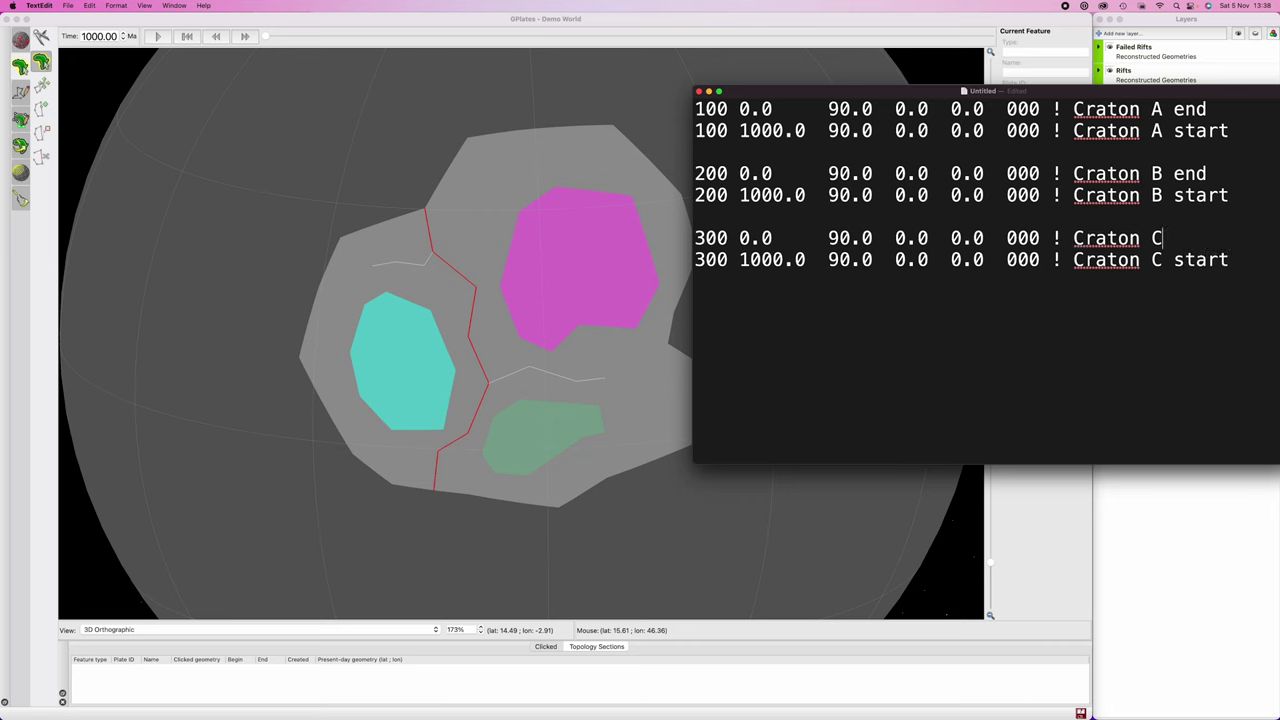
type(" end")
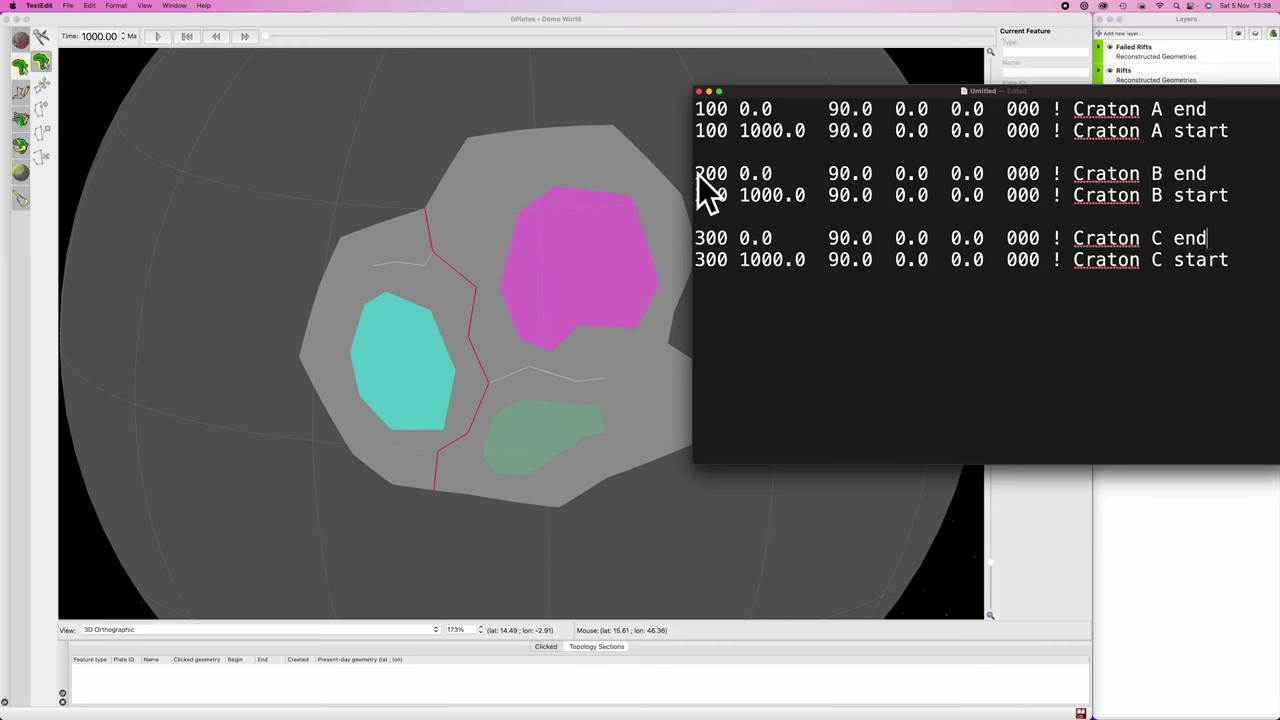
Step: Set the reference plate field before the comment to 300 on both Craton B lines
double_click(1021, 195)
type("300")
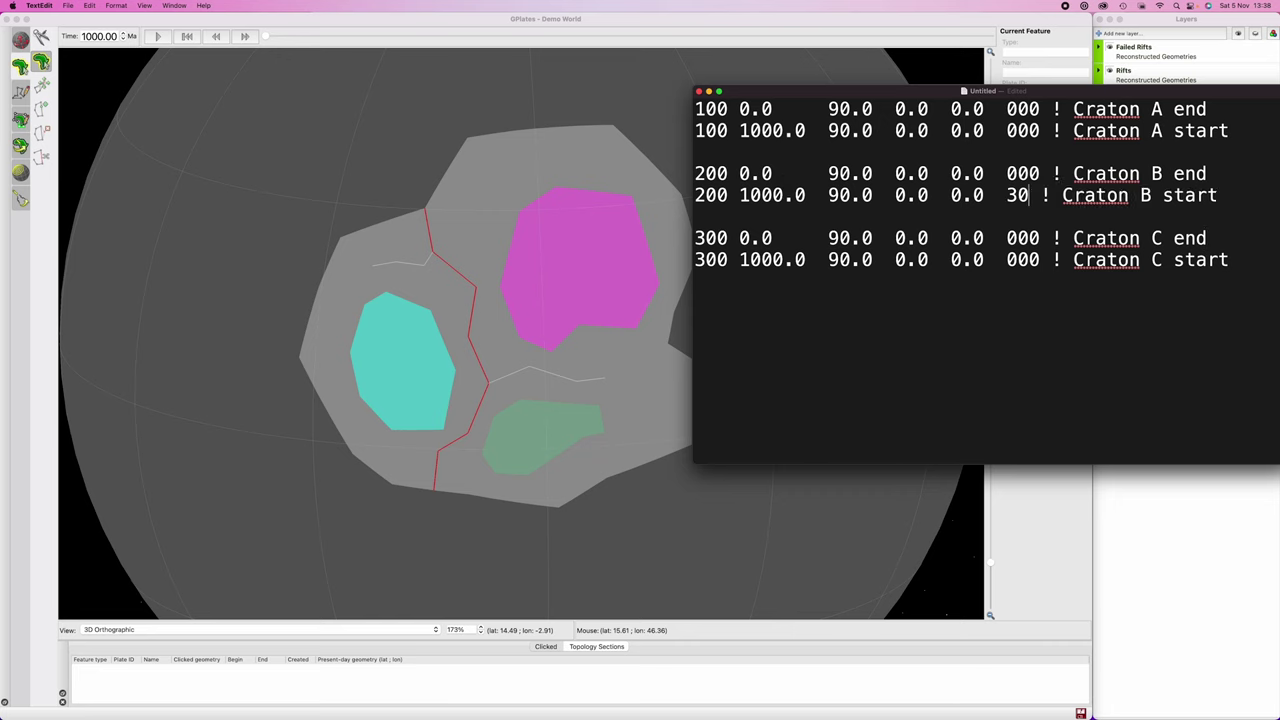
double_click(1032, 173)
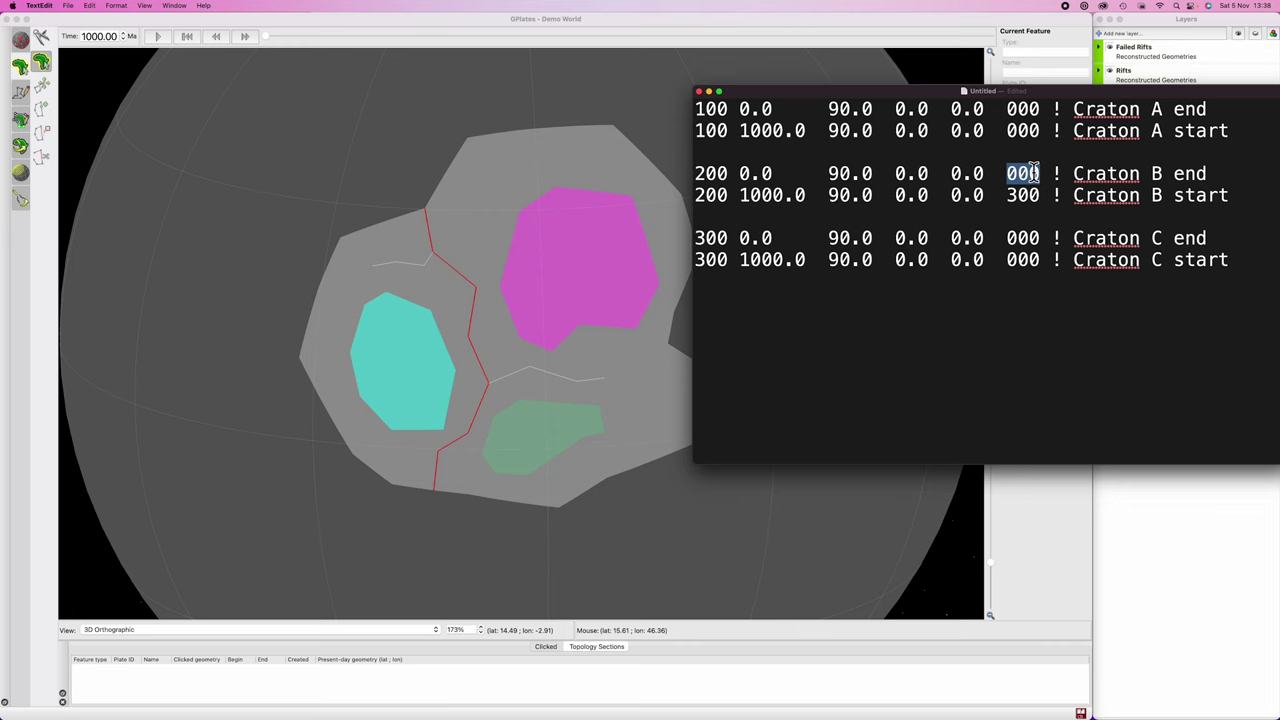
type("300")
Step: Highlight the first line's "! Craton A end" comment, and remove the blank lines between the three pairs of rotation lines
left_click_drag(828, 108, 1210, 108)
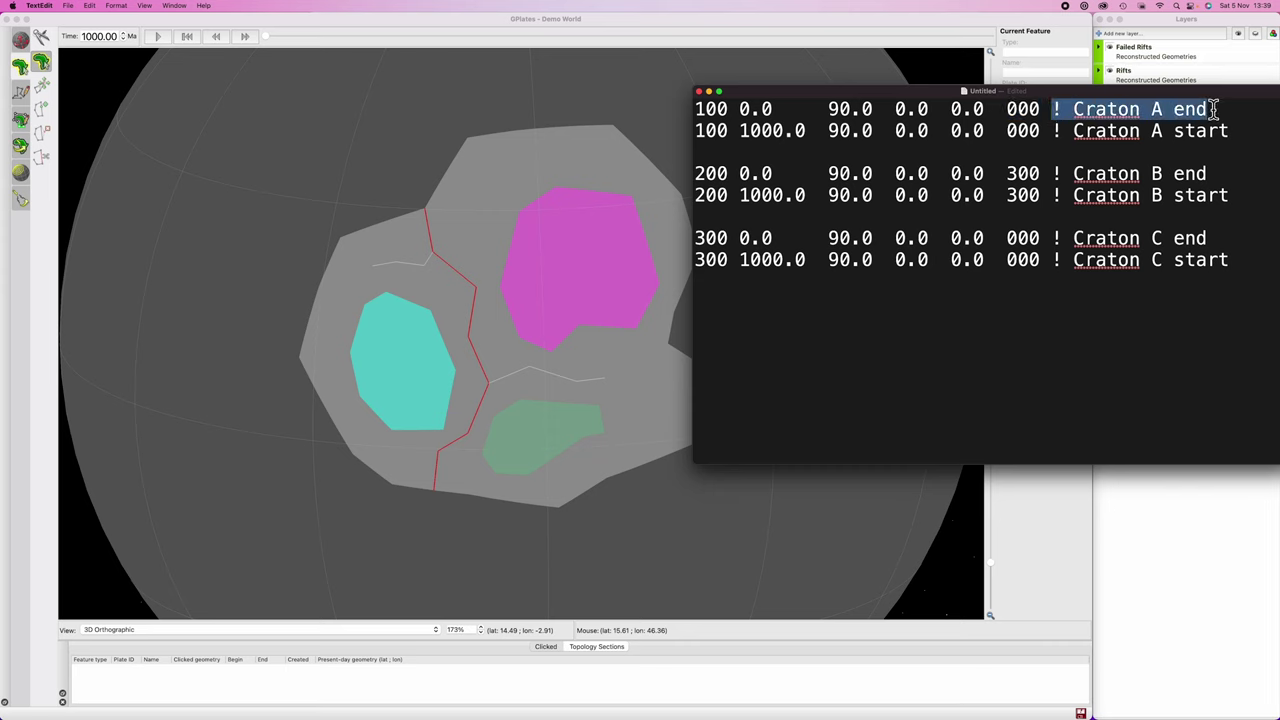
left_click(1066, 317)
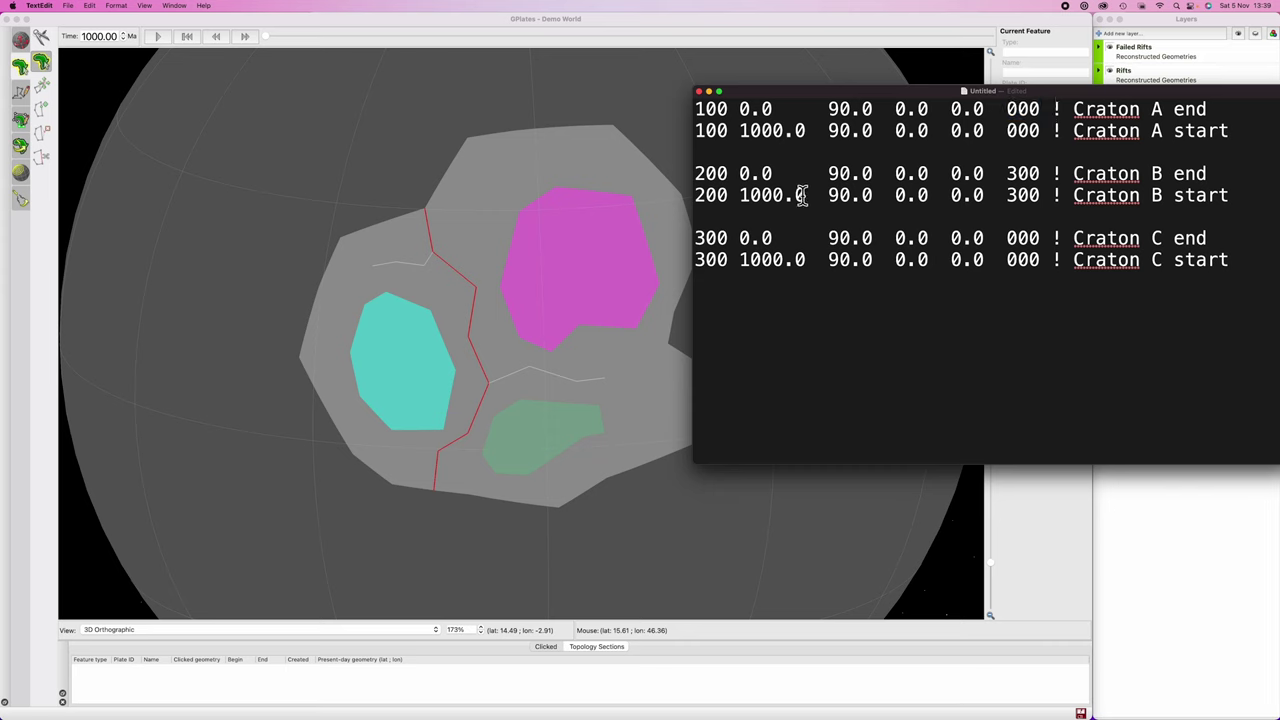
left_click(708, 151)
key("BackSpace")
left_click(703, 195)
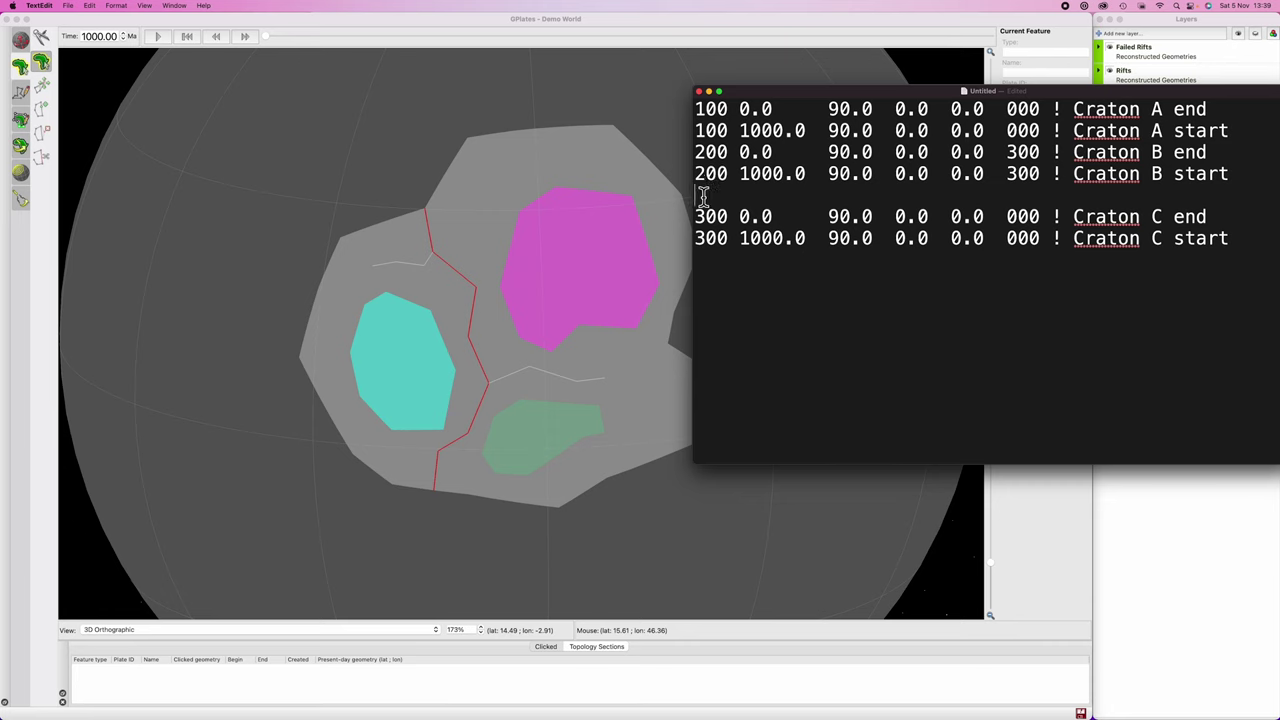
key("BackSpace")
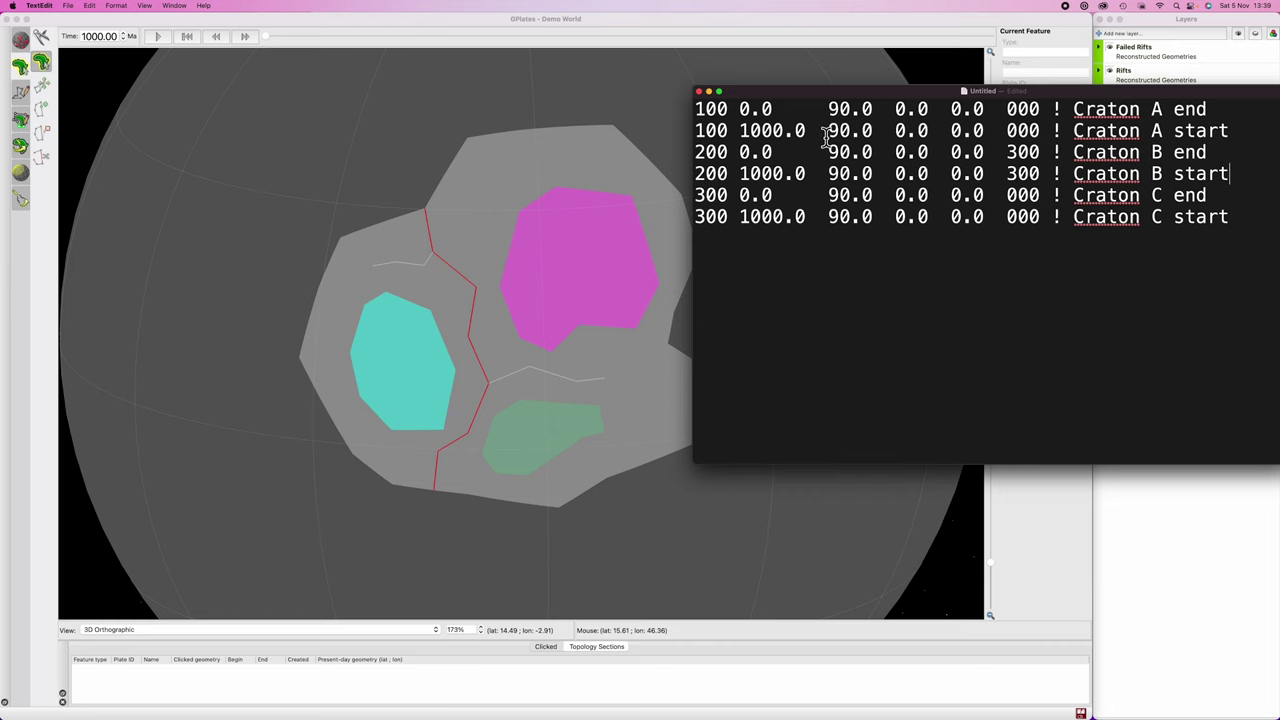
Step: Save the document as "rotation" in the GPlates Demo 2 folder and minimize its window
key("super+s")
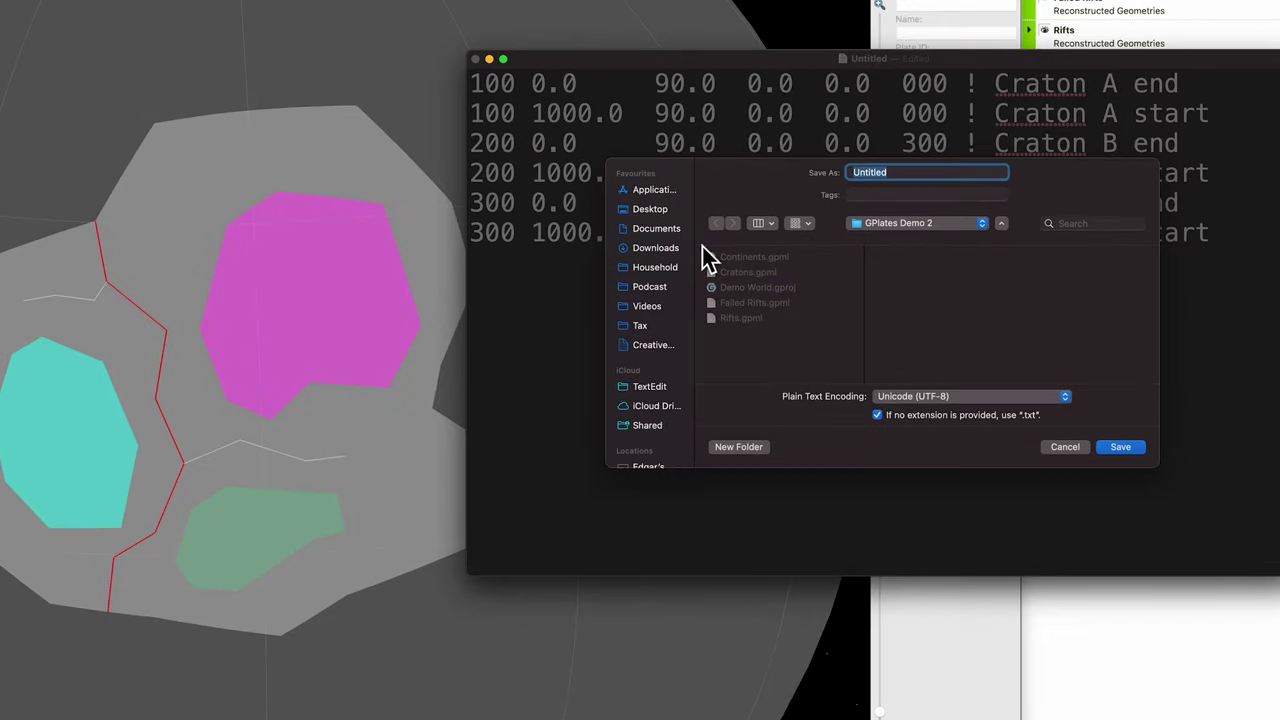
key("BackSpace")
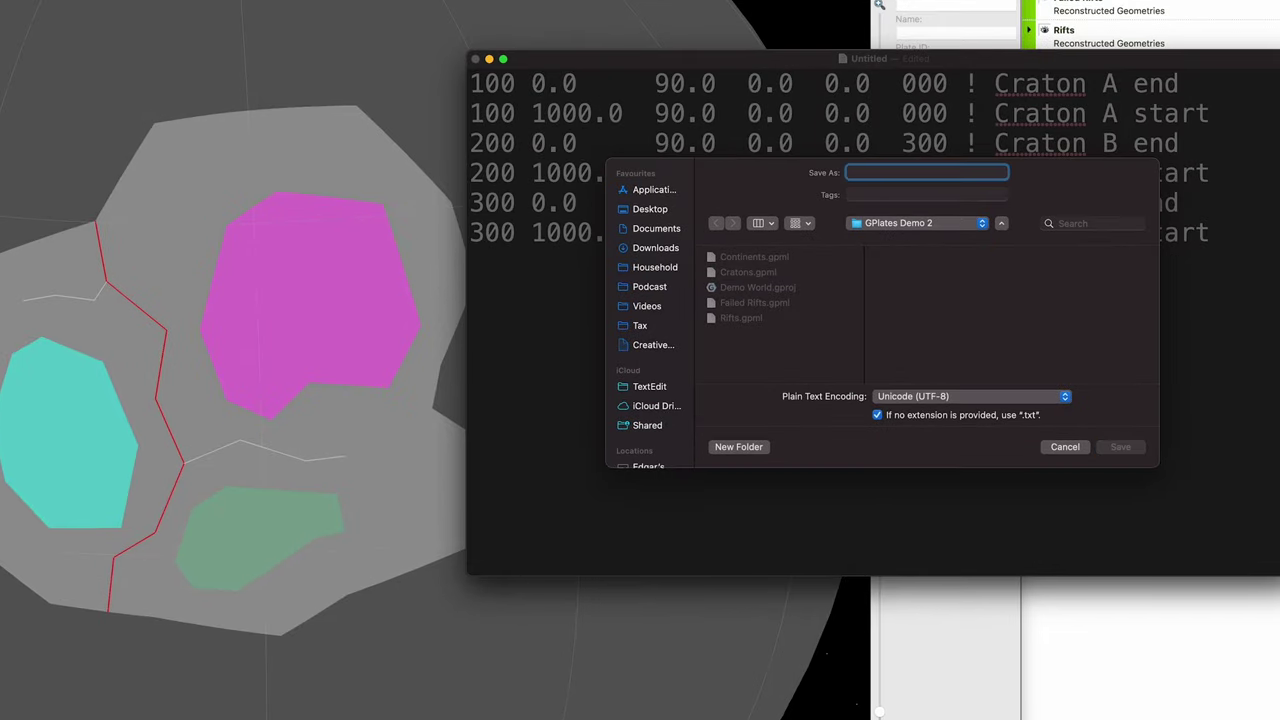
type("rotation")
left_click(1133, 449)
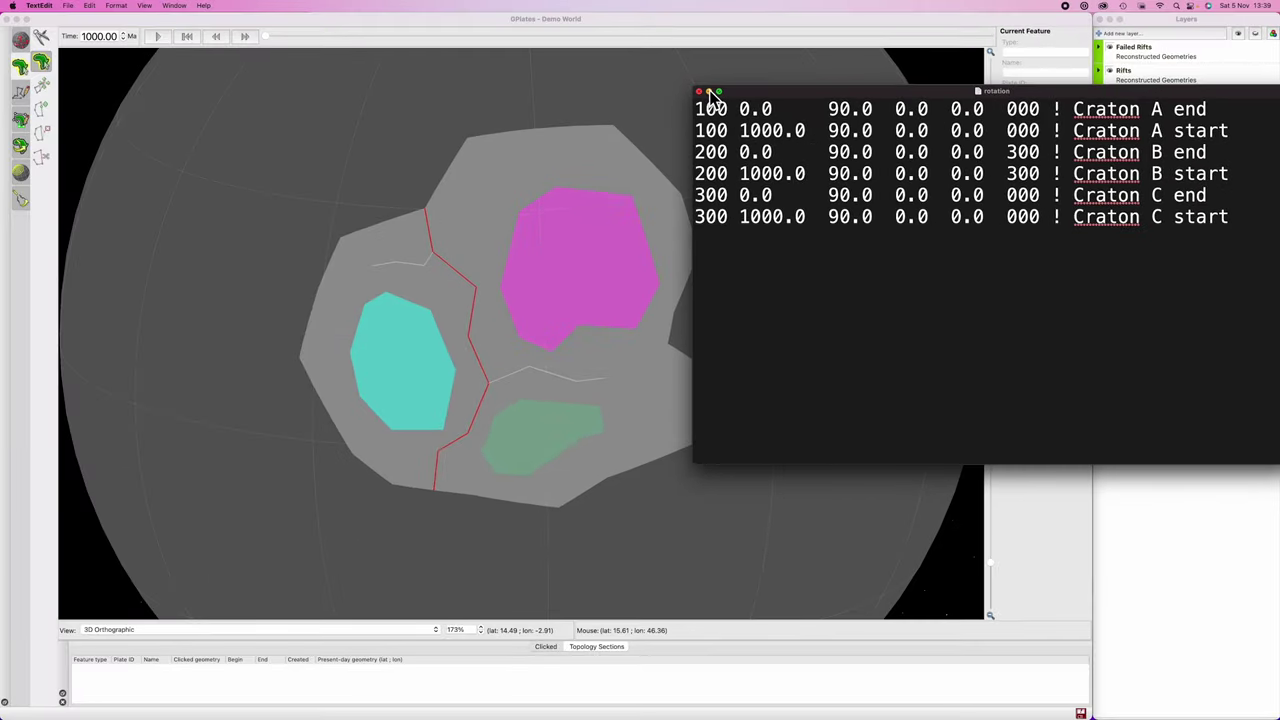
left_click(489, 59)
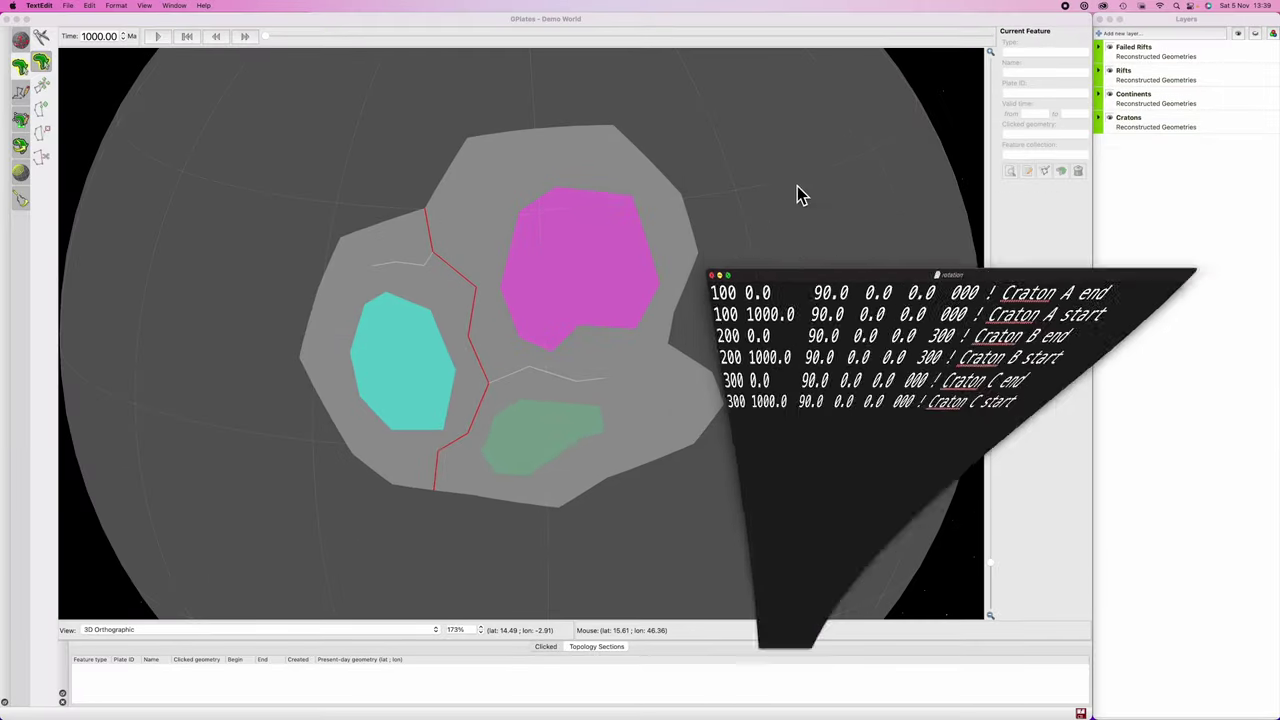
Step: Switch to the GPlates Demo 2 folder in Finder and open the info window of the rotation file
key("super+space")
type("Gplates")
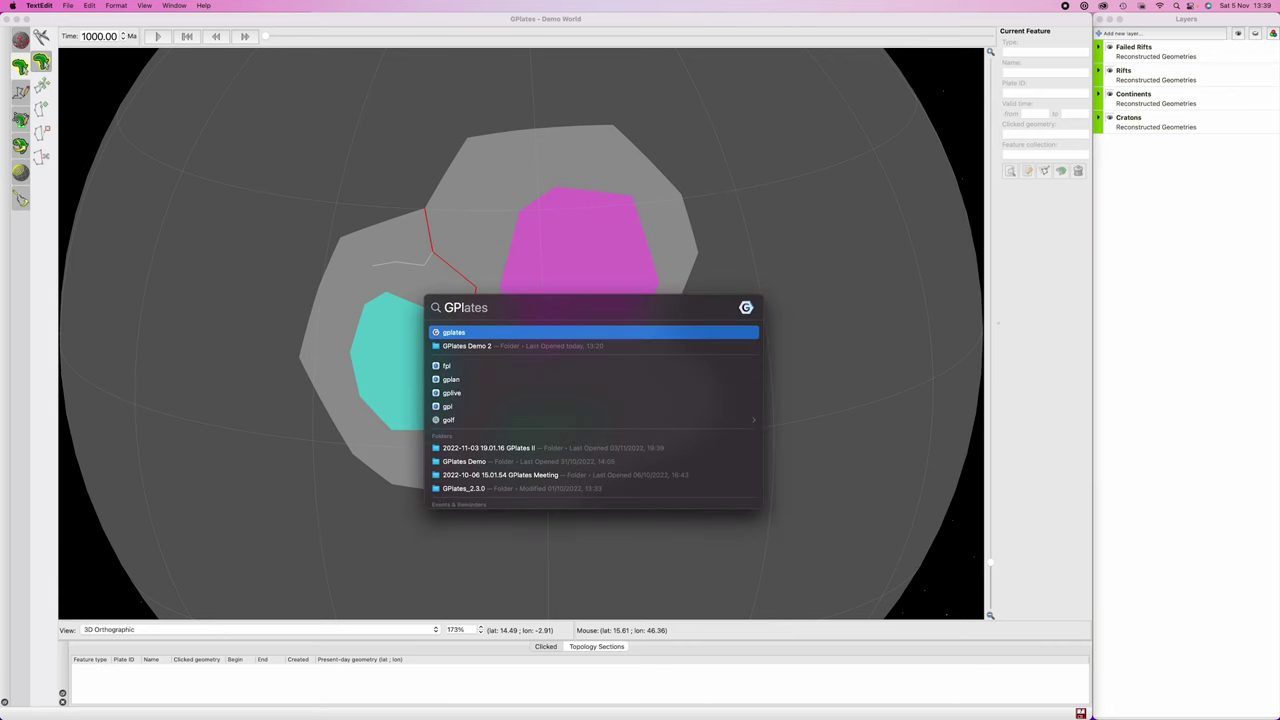
key("Escape")
left_click(637, 242)
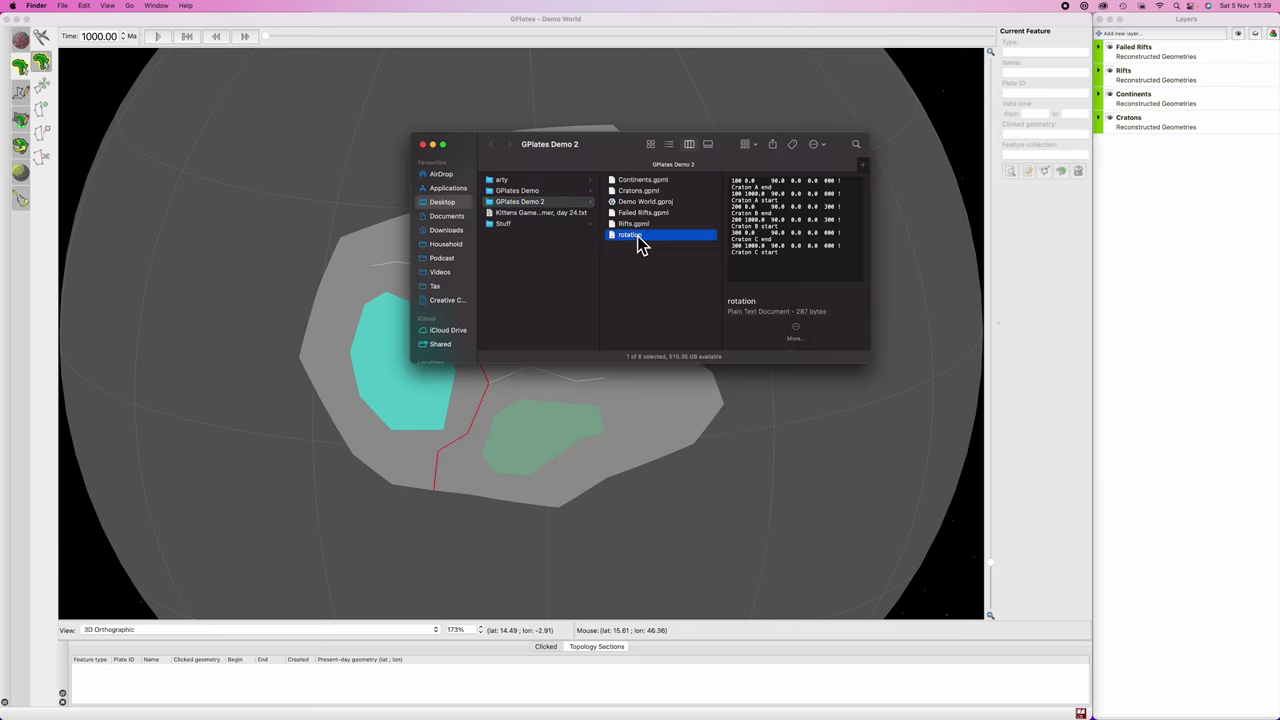
scroll(863, 409, "down", 1)
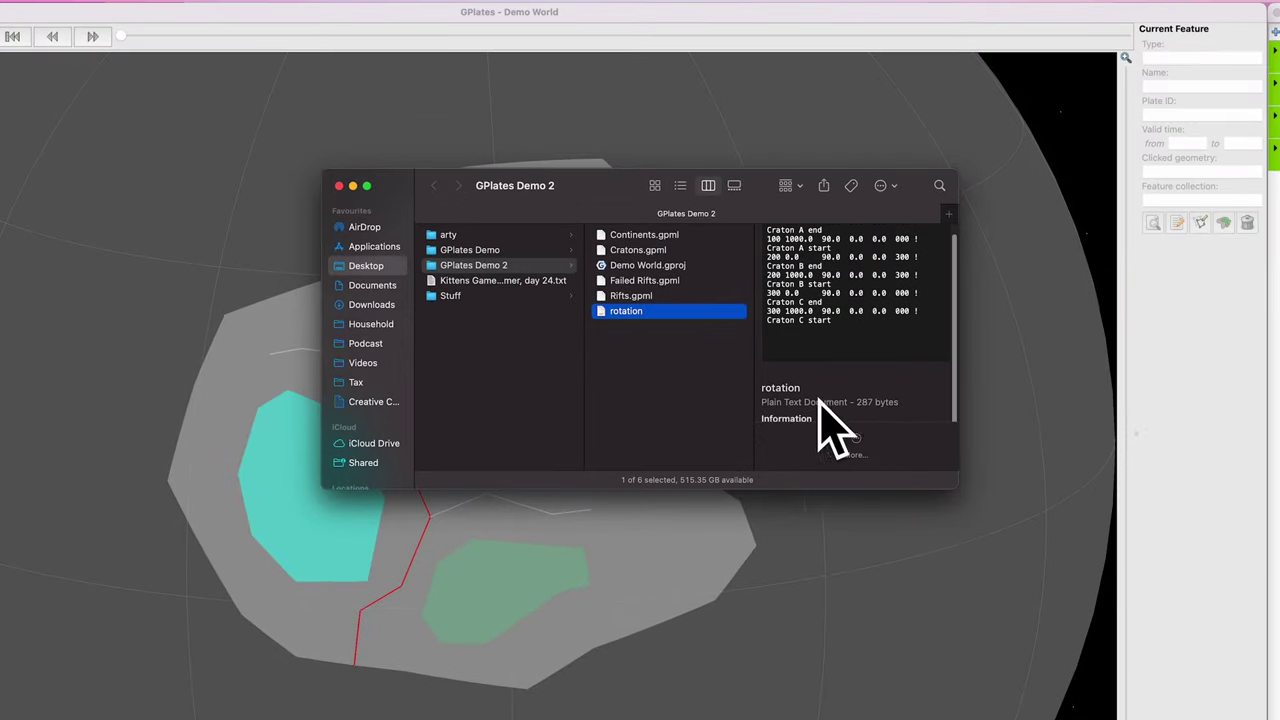
right_click(633, 315)
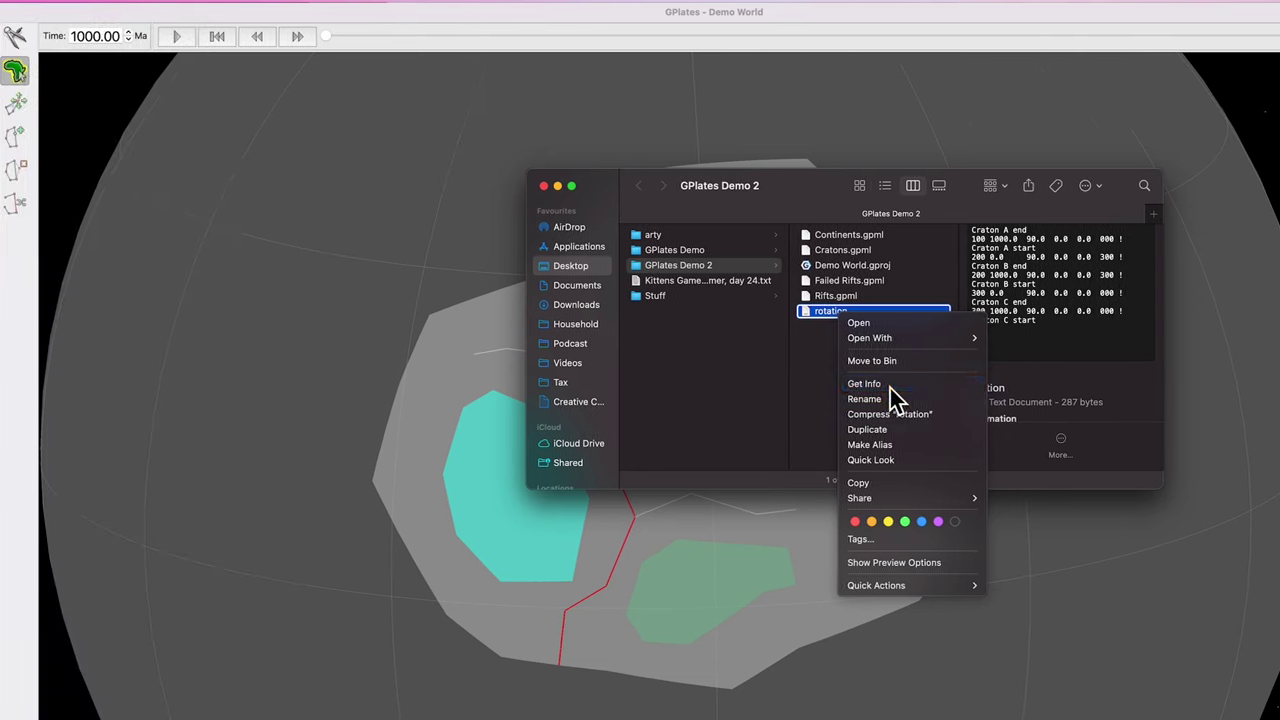
left_click(689, 386)
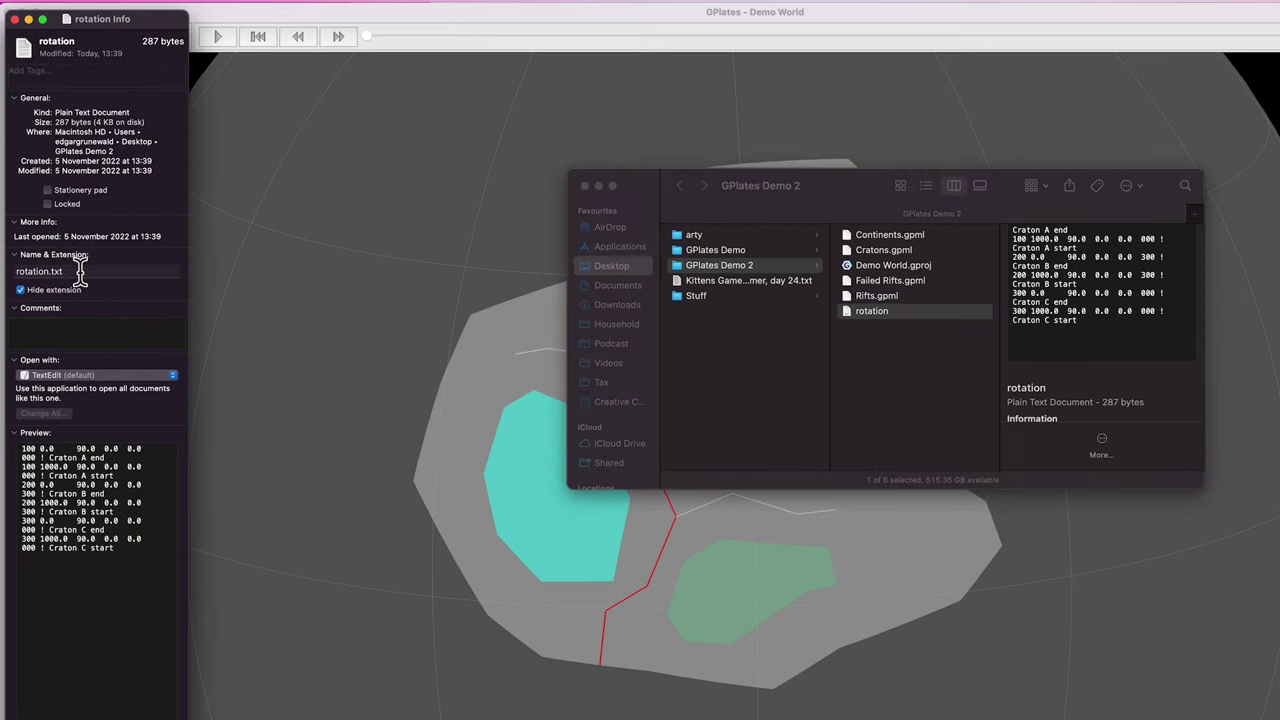
Step: Change the rotation file's extension from .txt to .rot, turn off Hide extension, accept the new extension and close the info window
left_click(86, 271)
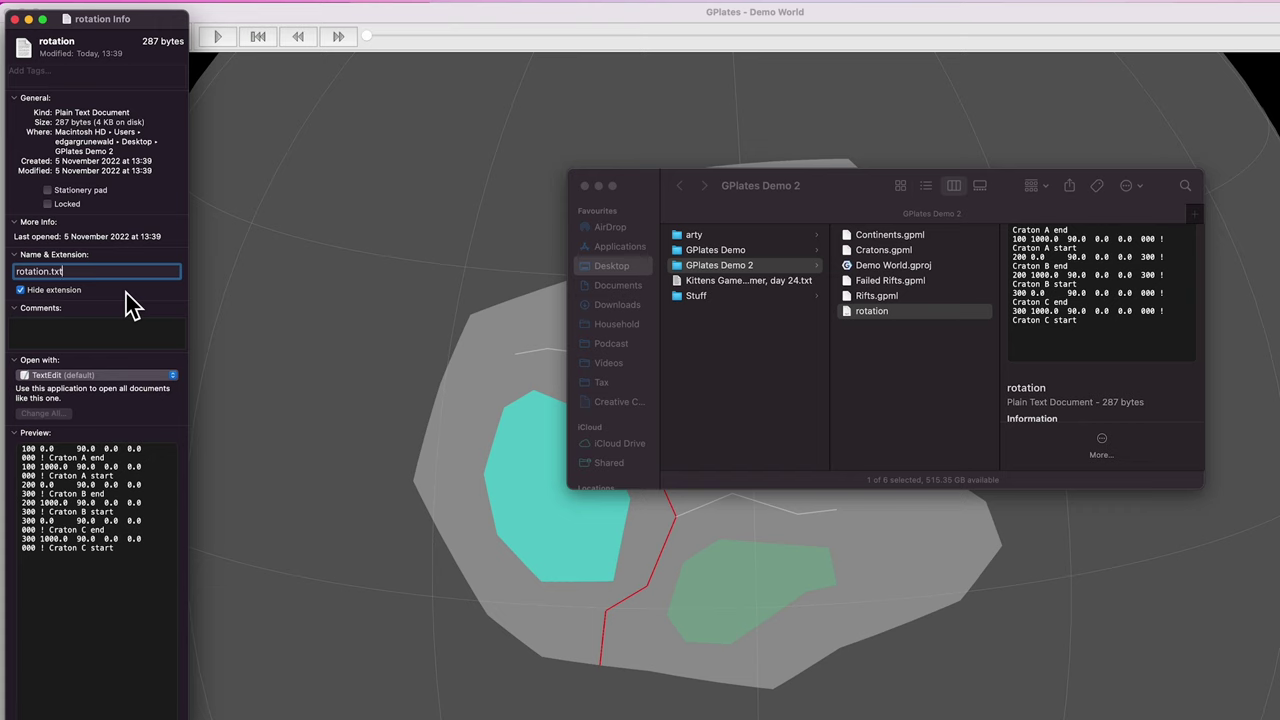
key("BackSpace")
key("BackSpace")
key("BackSpace")
type("rot")
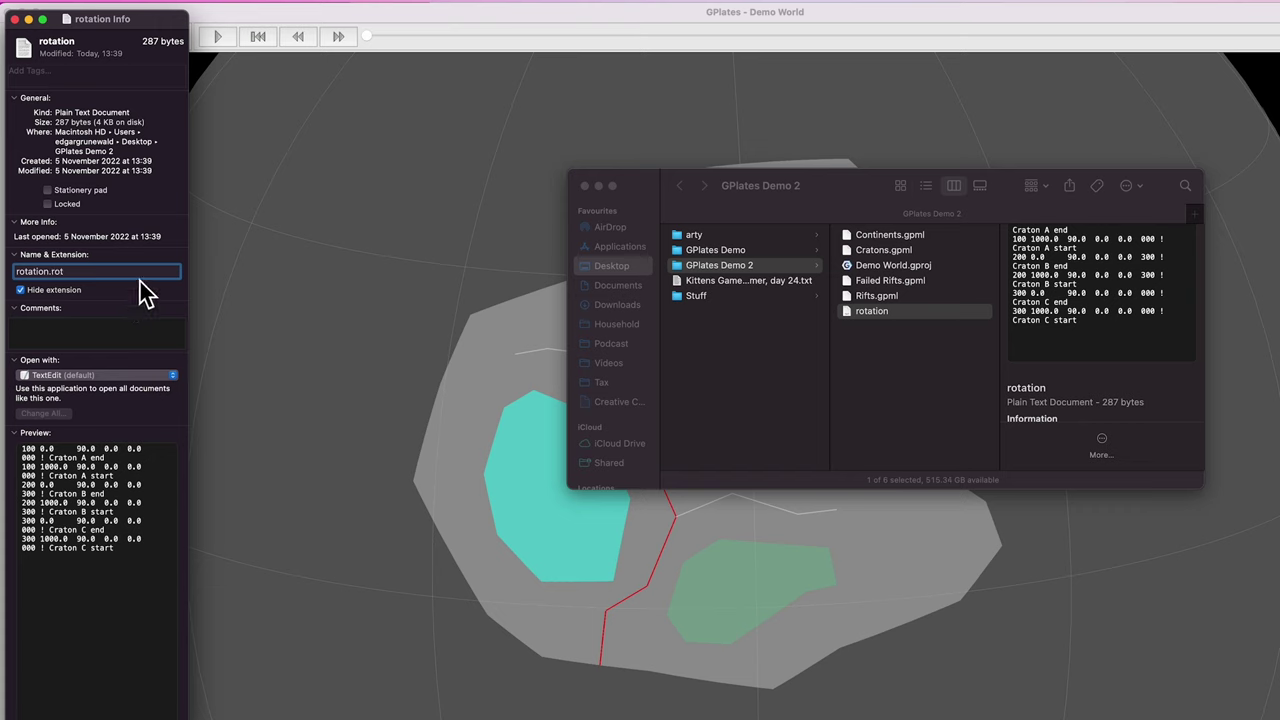
left_click(20, 290)
key("Return")
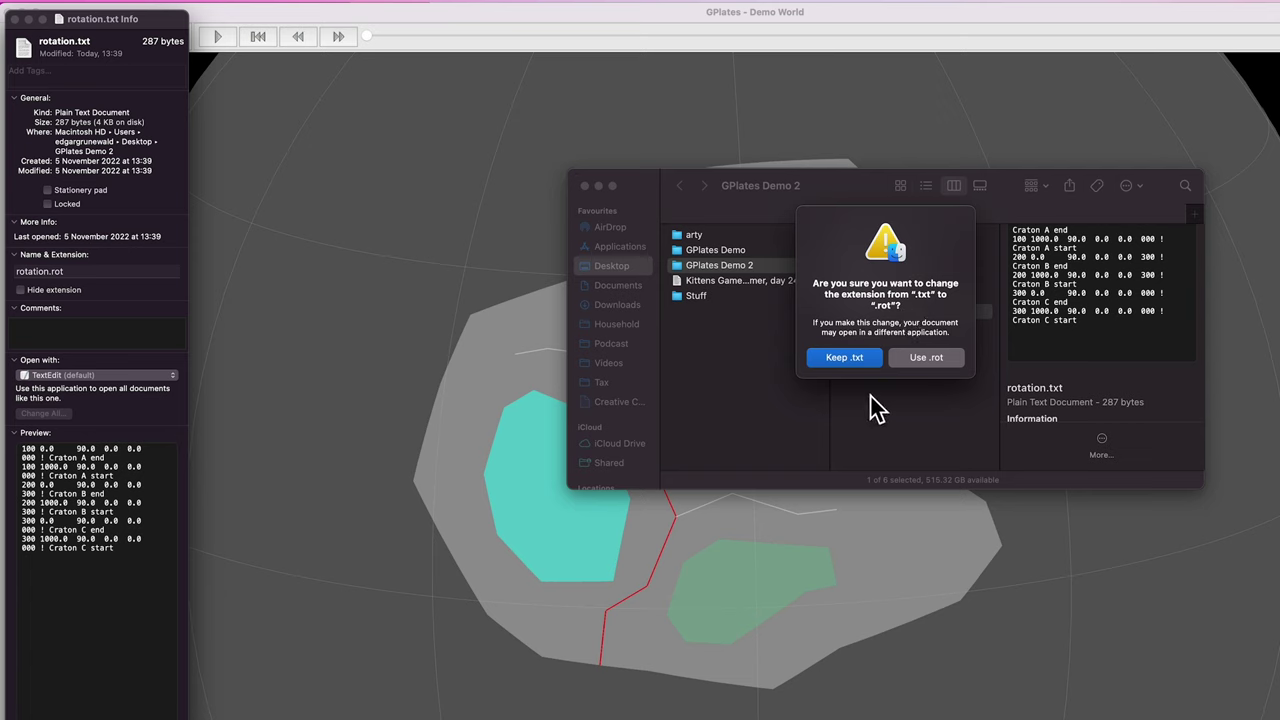
left_click(948, 363)
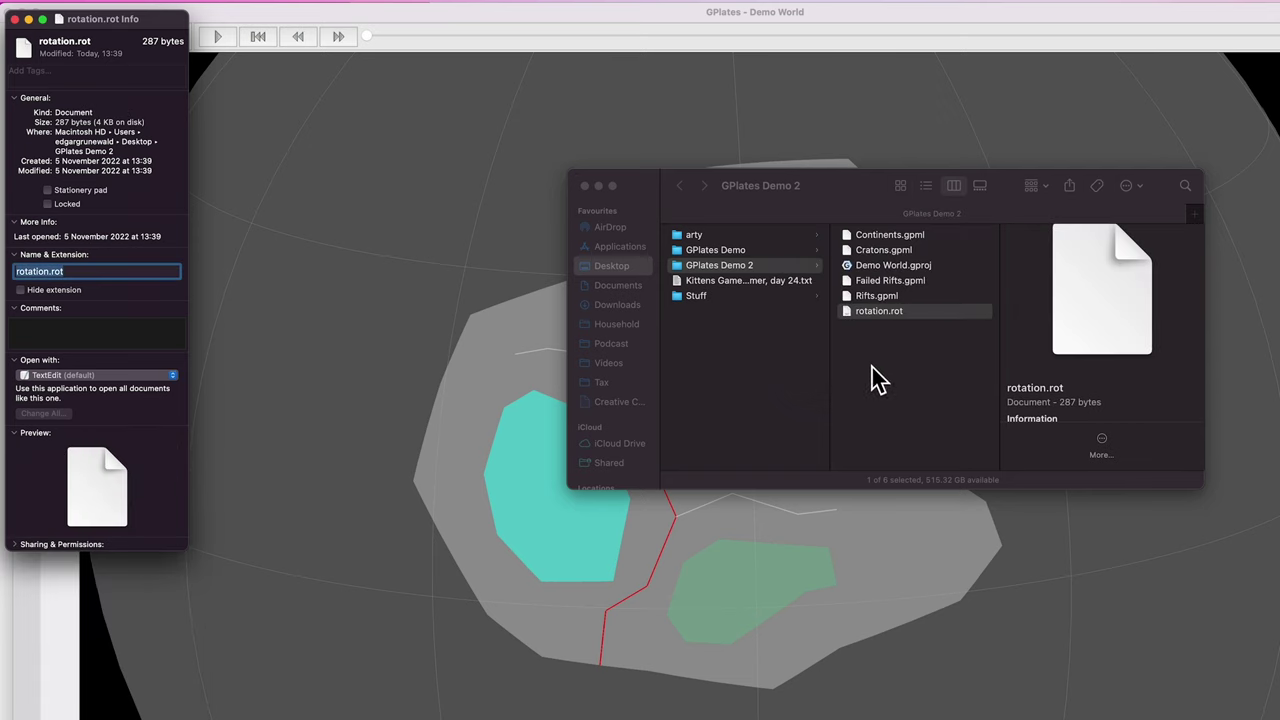
left_click(15, 20)
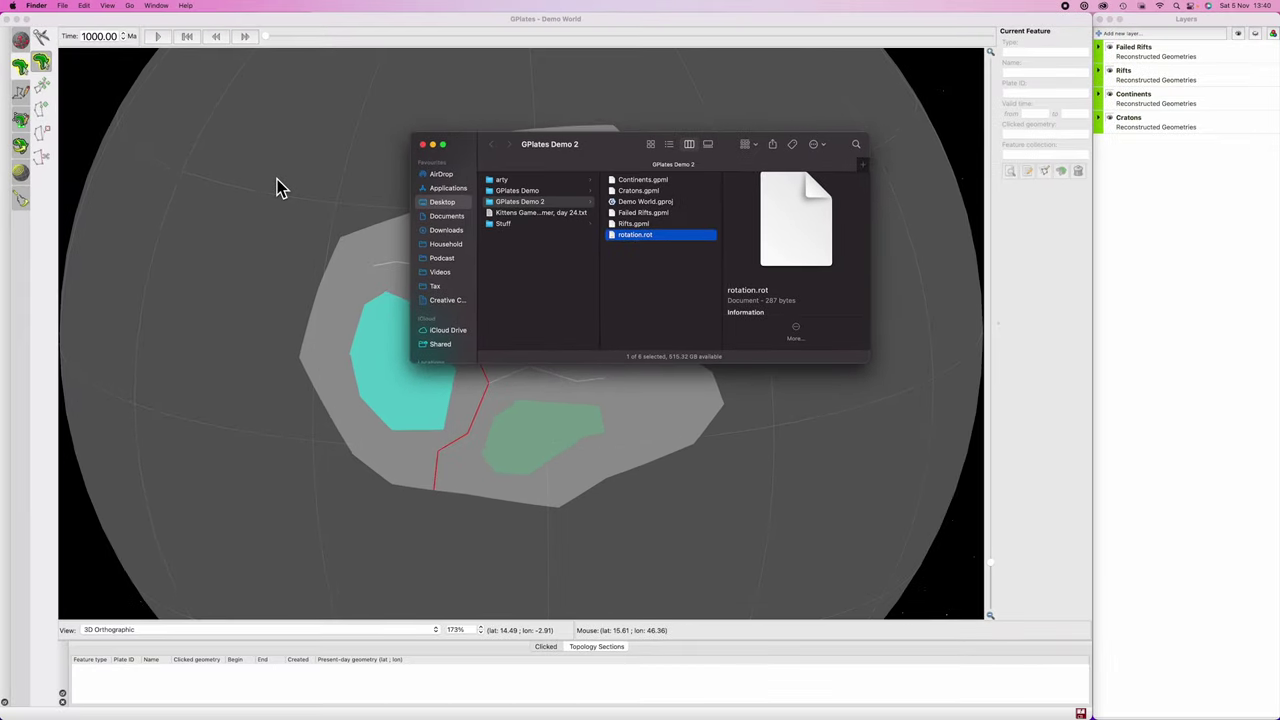
Step: Switch to GPlates and load rotation.rot from the GPlates Demo 2 folder on the Desktop as a feature collection
left_click(277, 179)
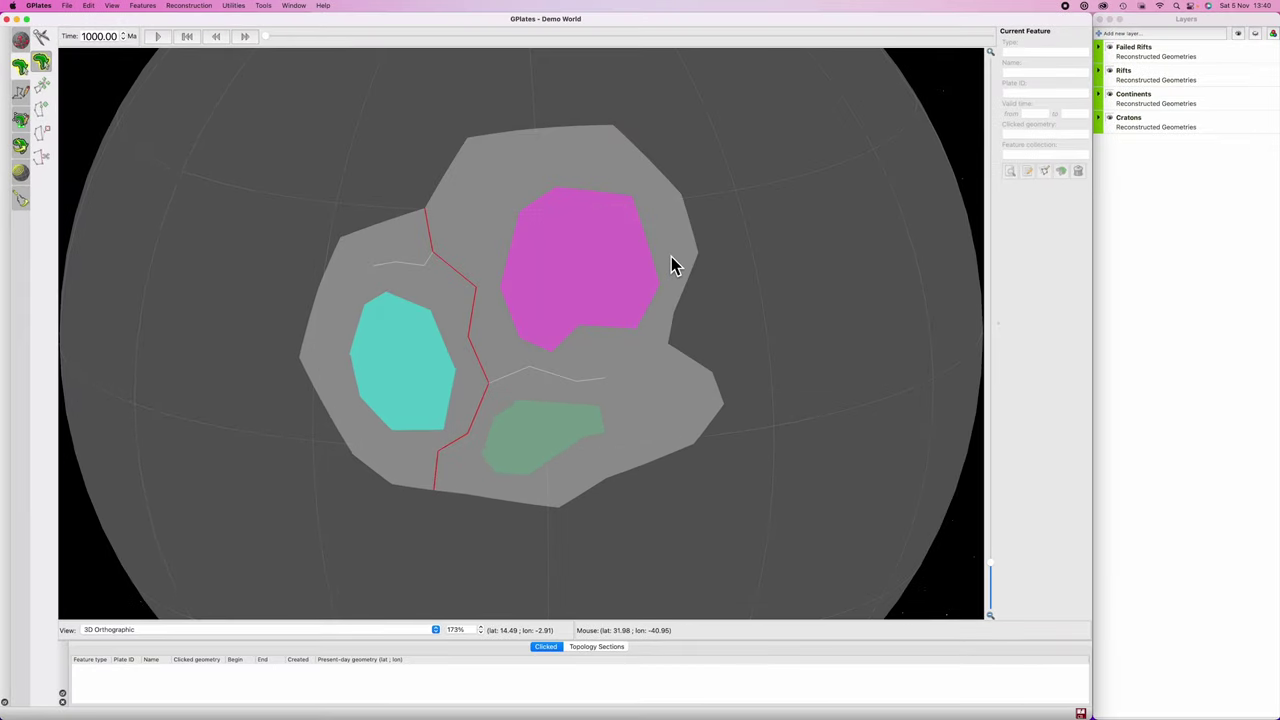
key("super+m")
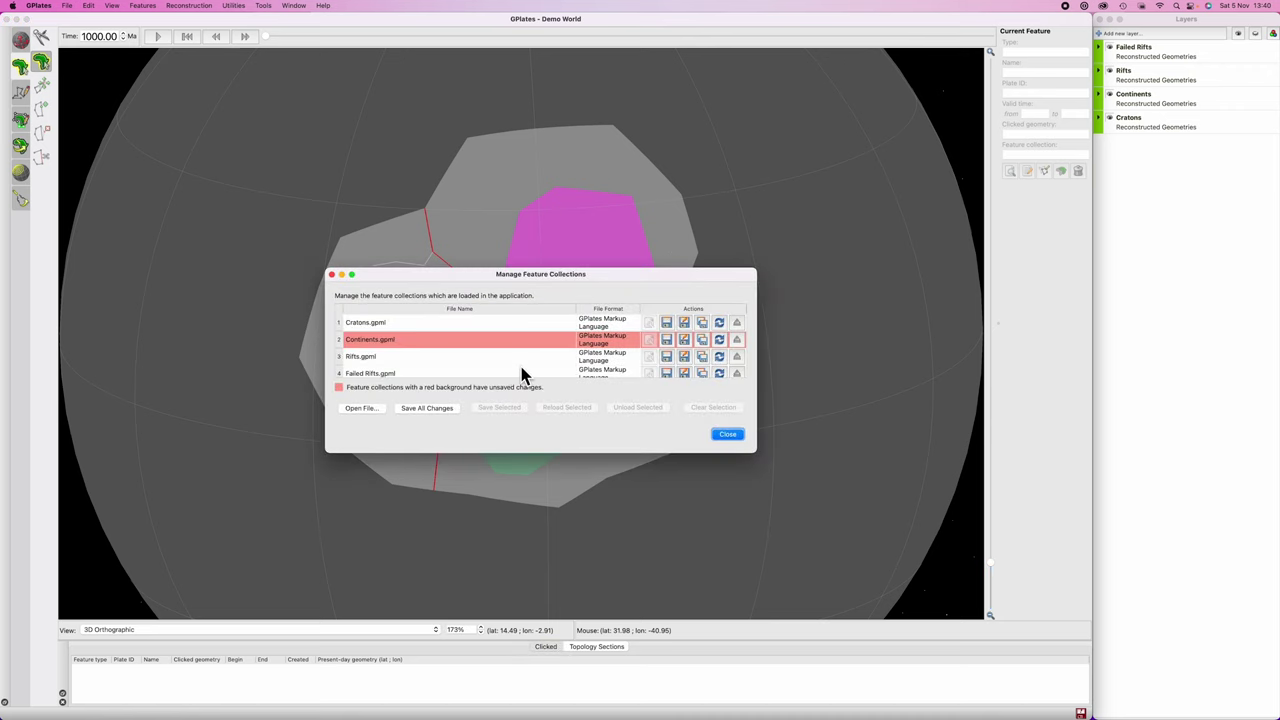
scroll(522, 372, "down", 1)
left_click(364, 409)
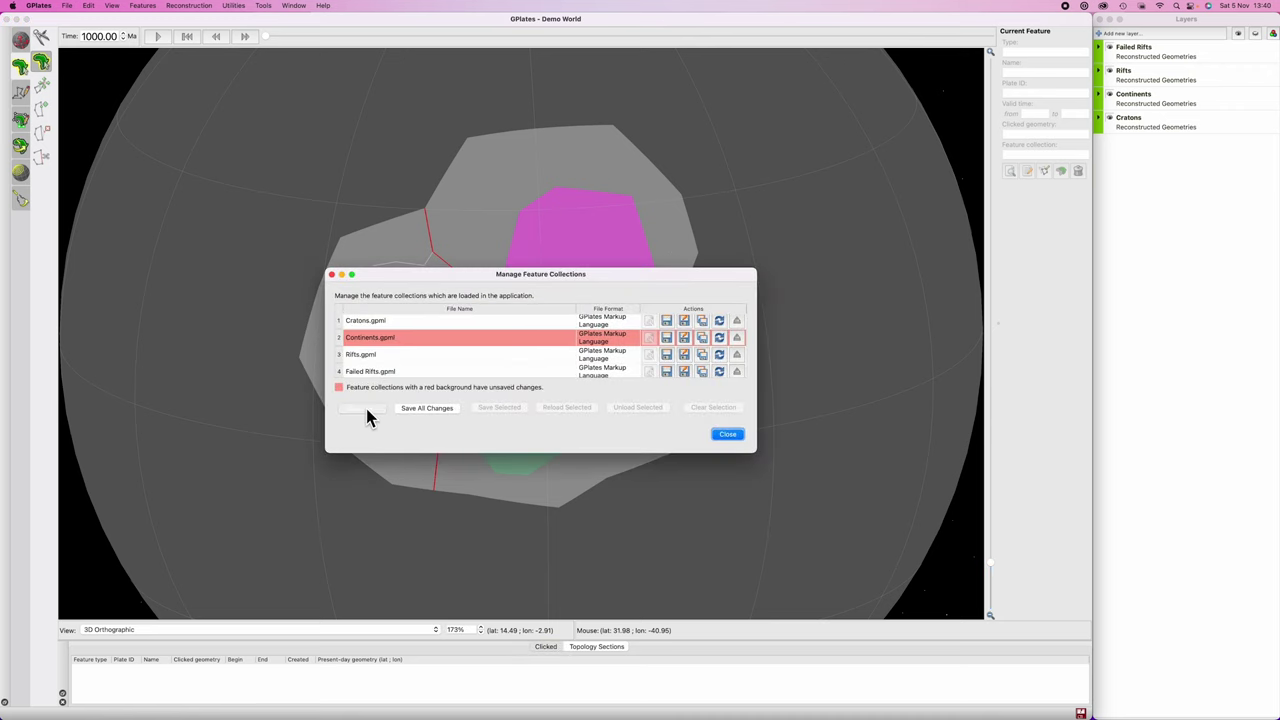
left_click(469, 171)
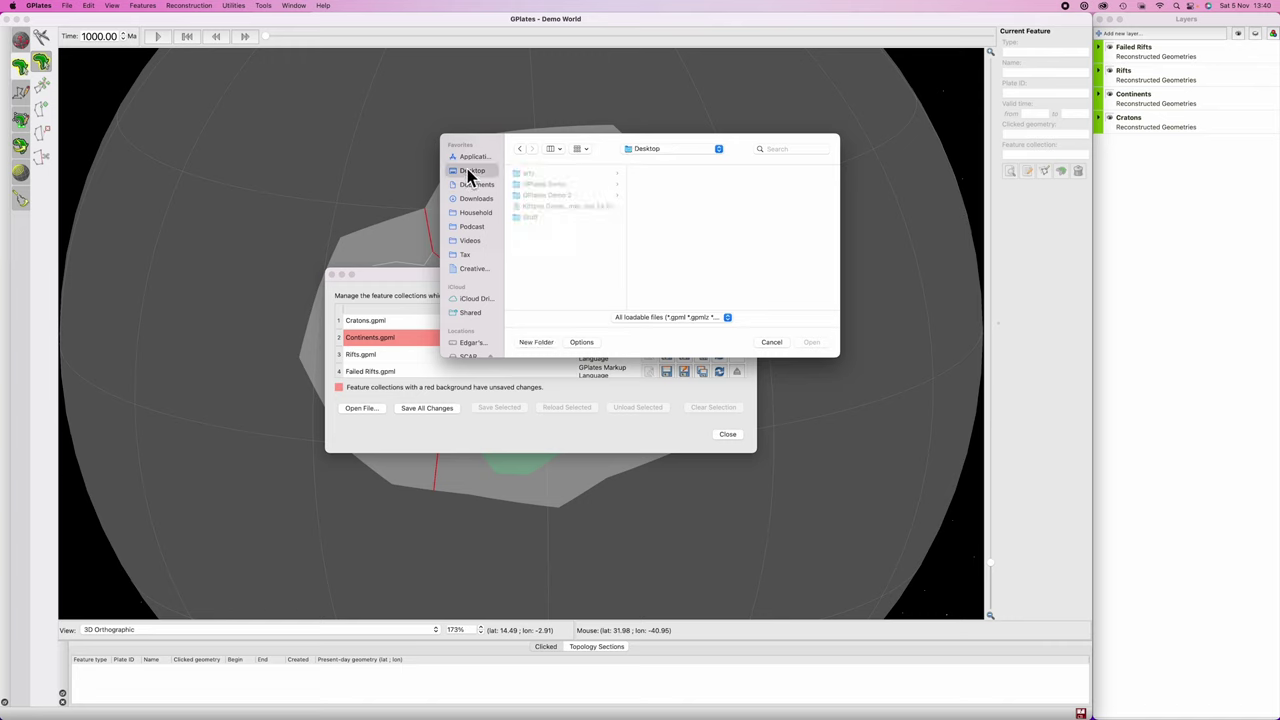
left_click(553, 195)
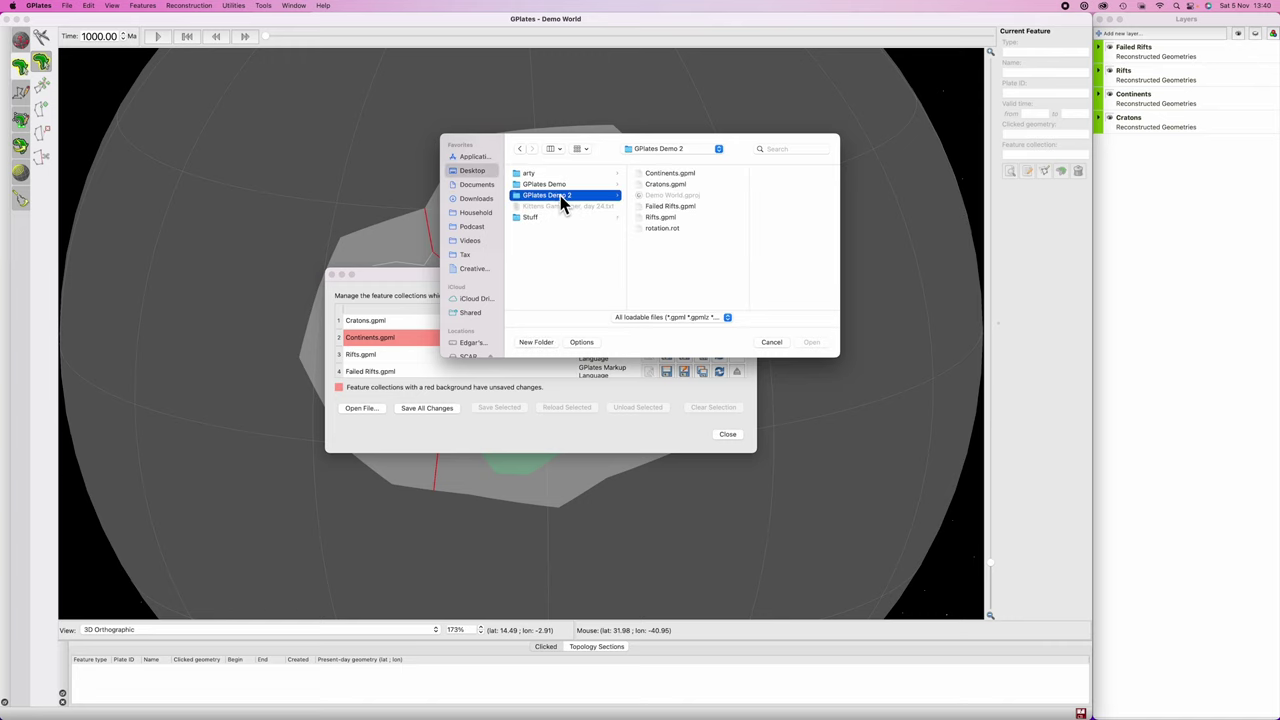
left_click(676, 229)
left_click(811, 343)
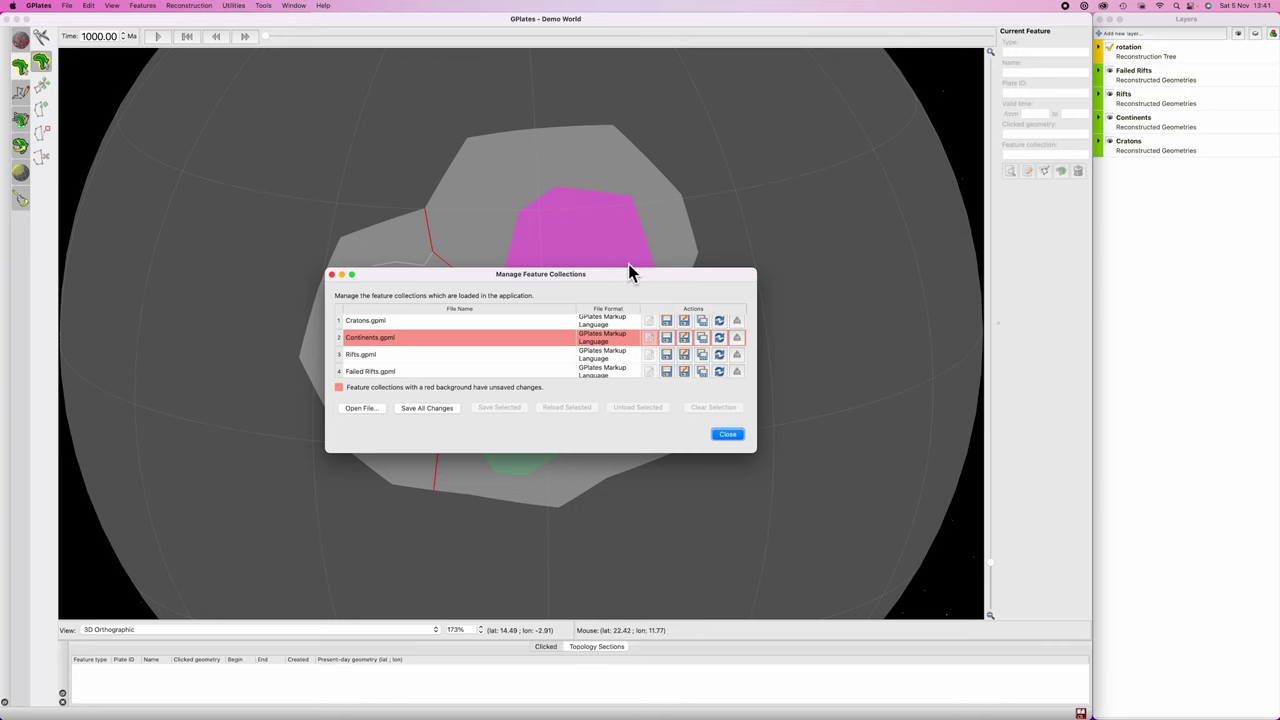
left_click(727, 434)
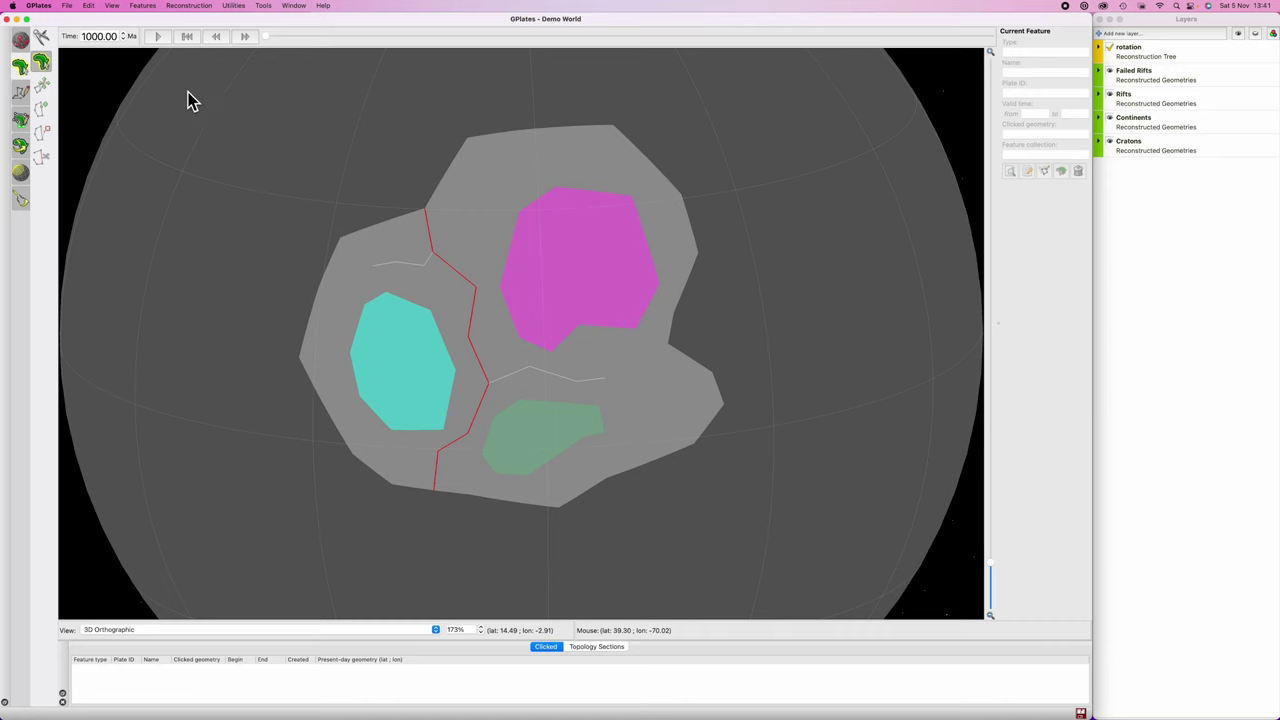
Step: Set the reconstruction time to 950 Ma
left_click(100, 37)
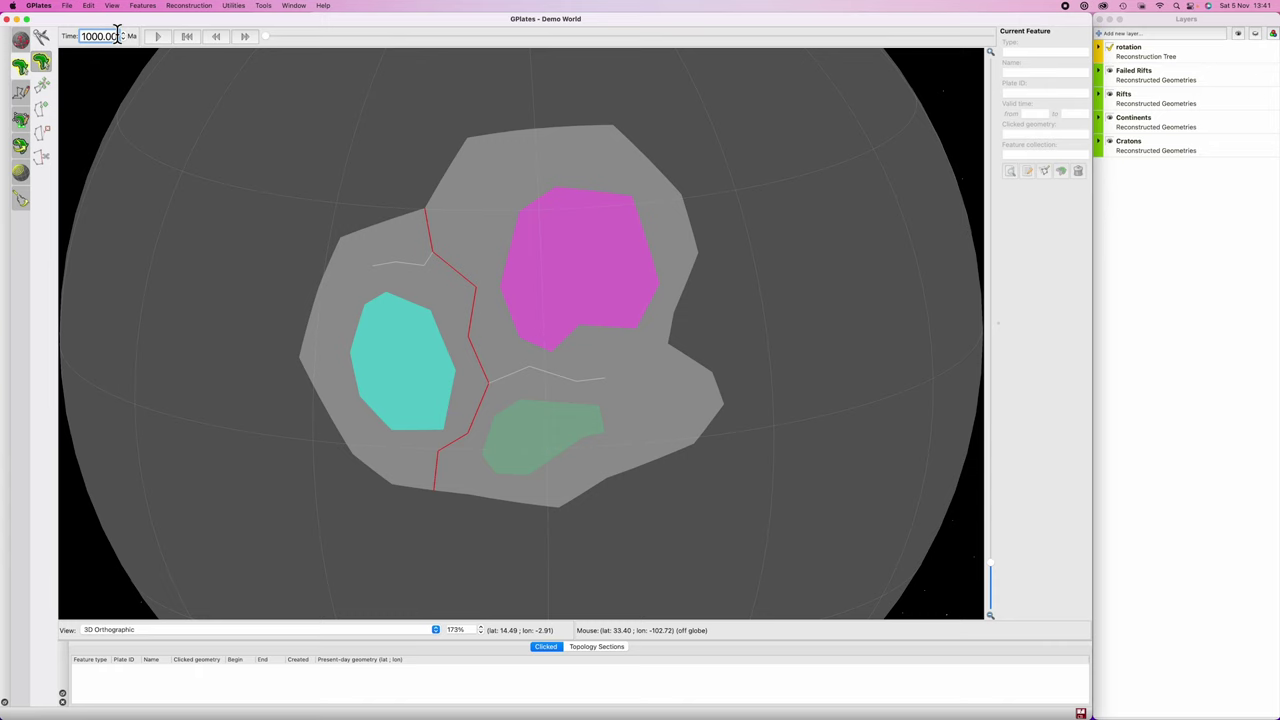
left_click_drag(118, 36, 88, 40)
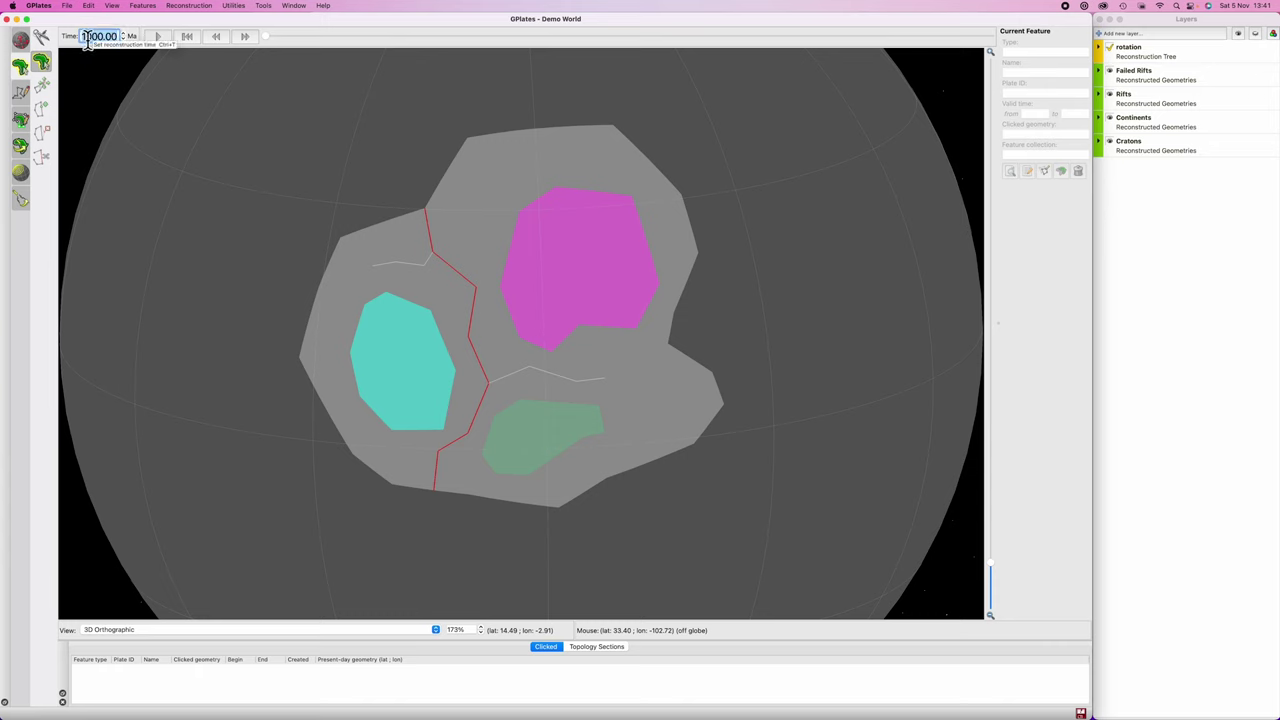
type("950")
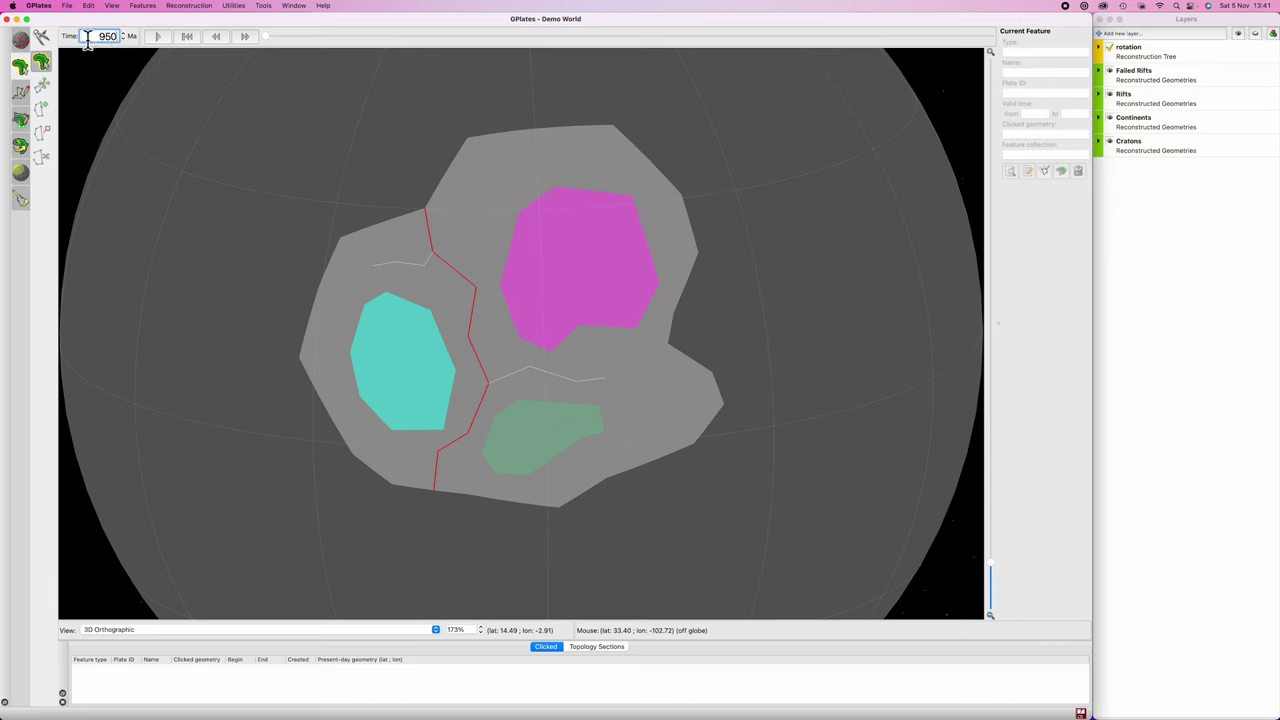
key("Return")
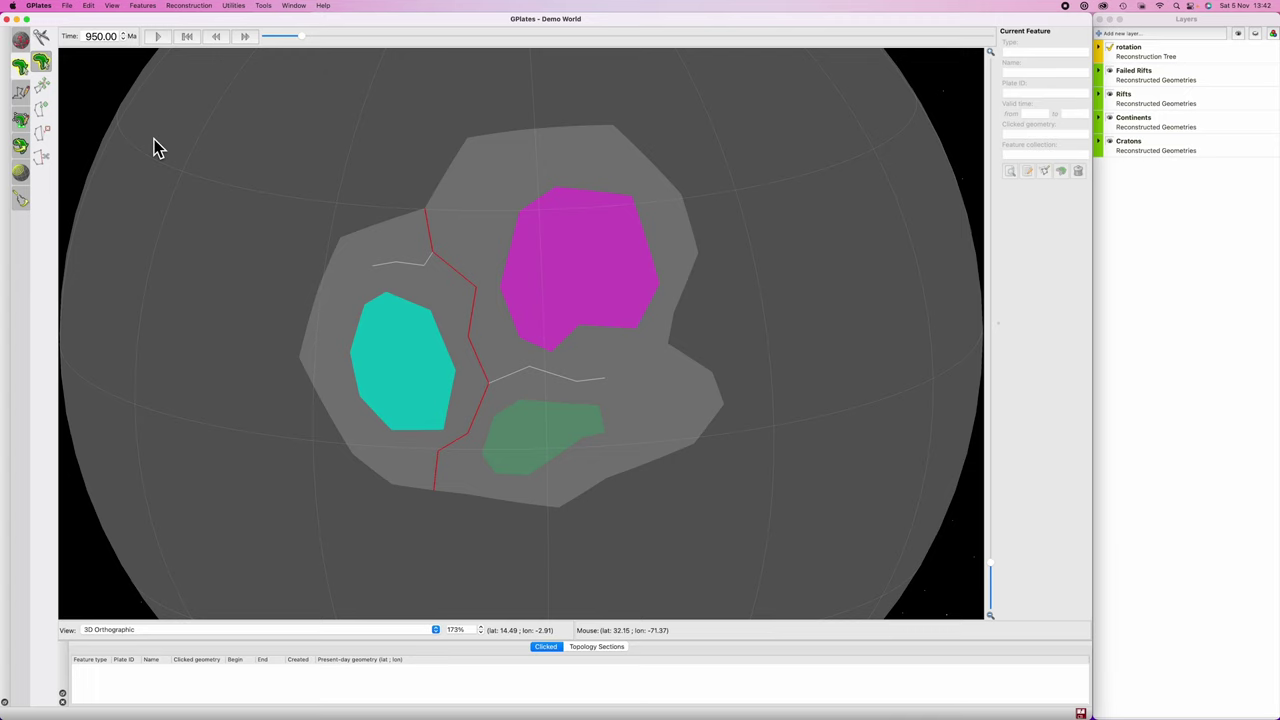
Step: Choose the Continent A outline as the current feature and enable the movable rotation pole
scroll(264, 192, "down", 5)
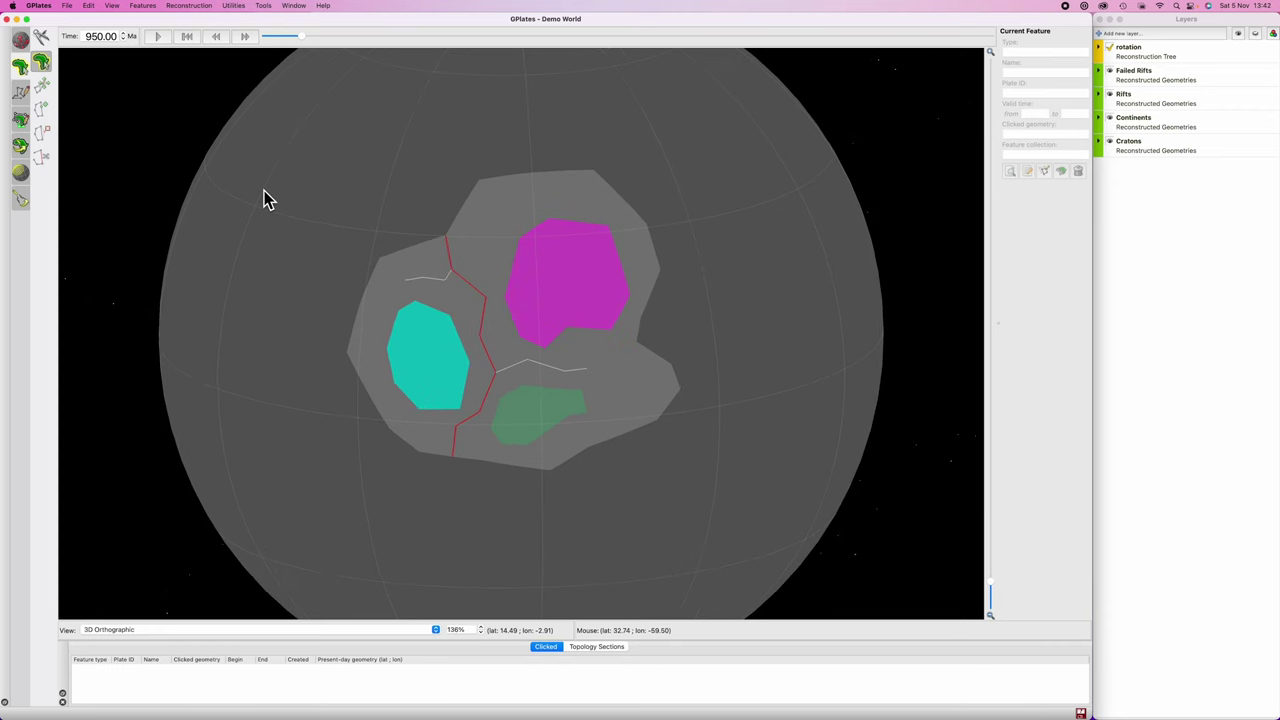
key("p")
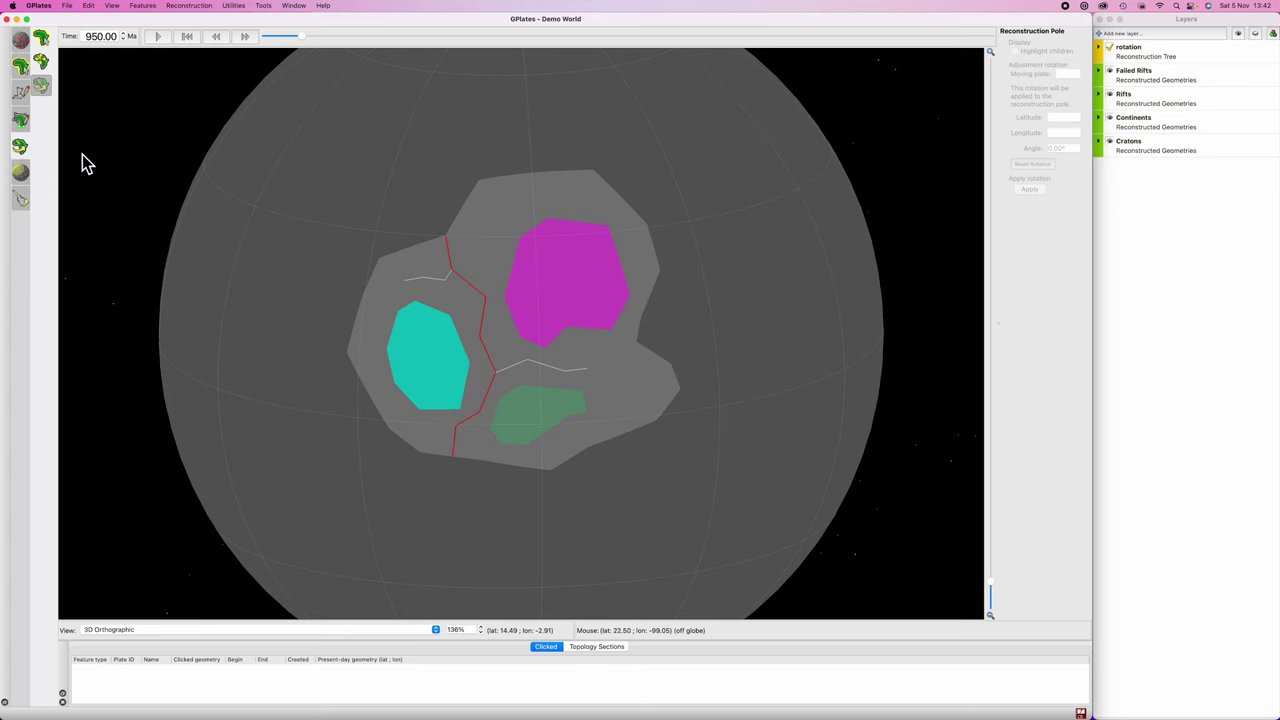
key("f")
scroll(82, 155, "down", 1)
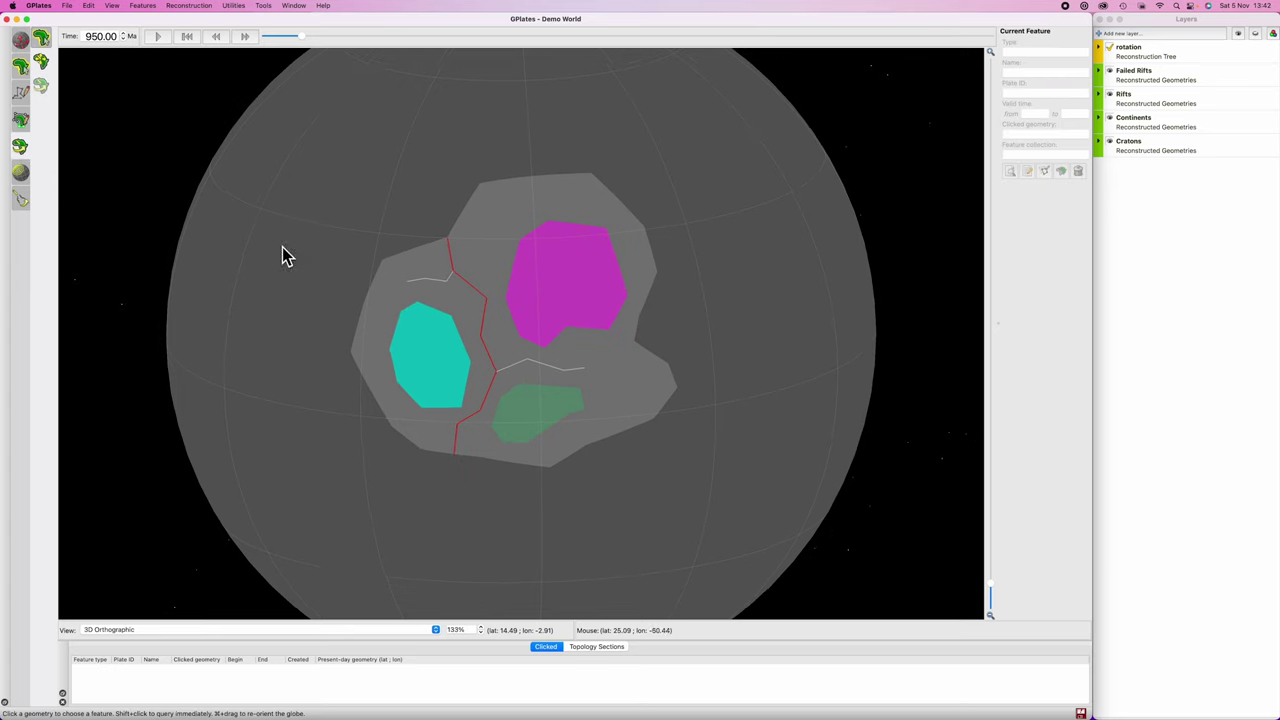
left_click(388, 304)
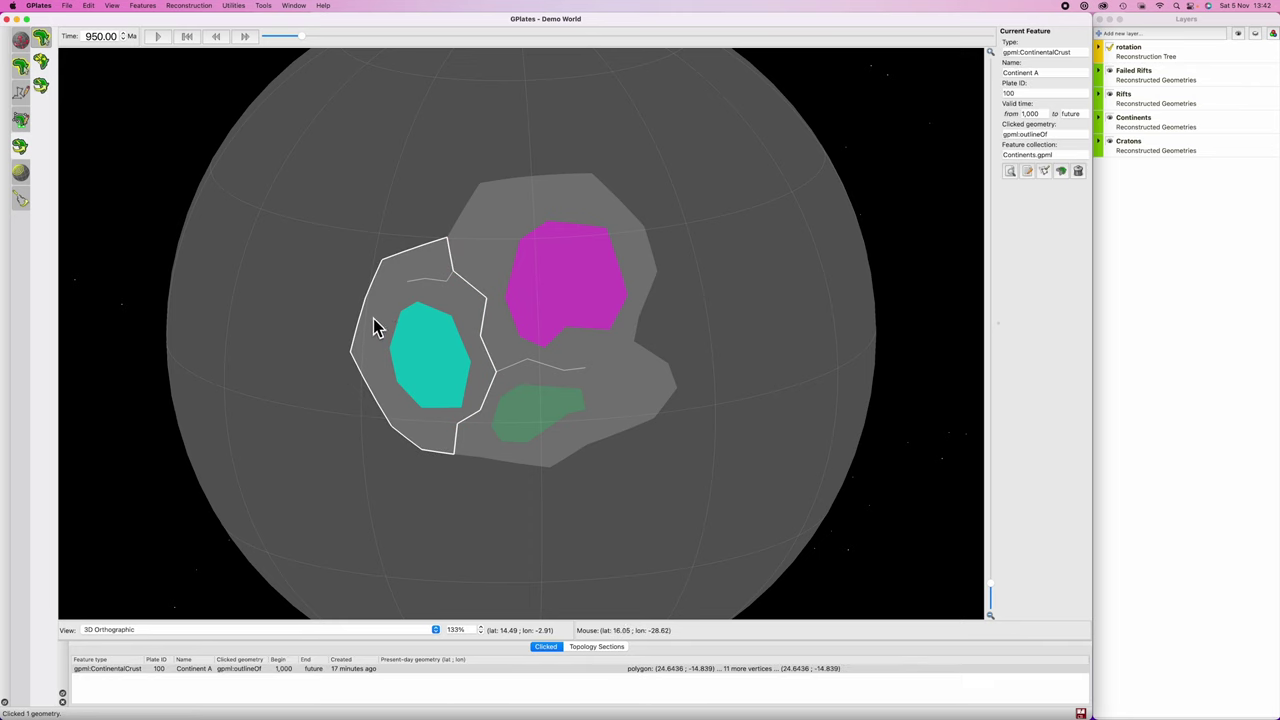
key("o")
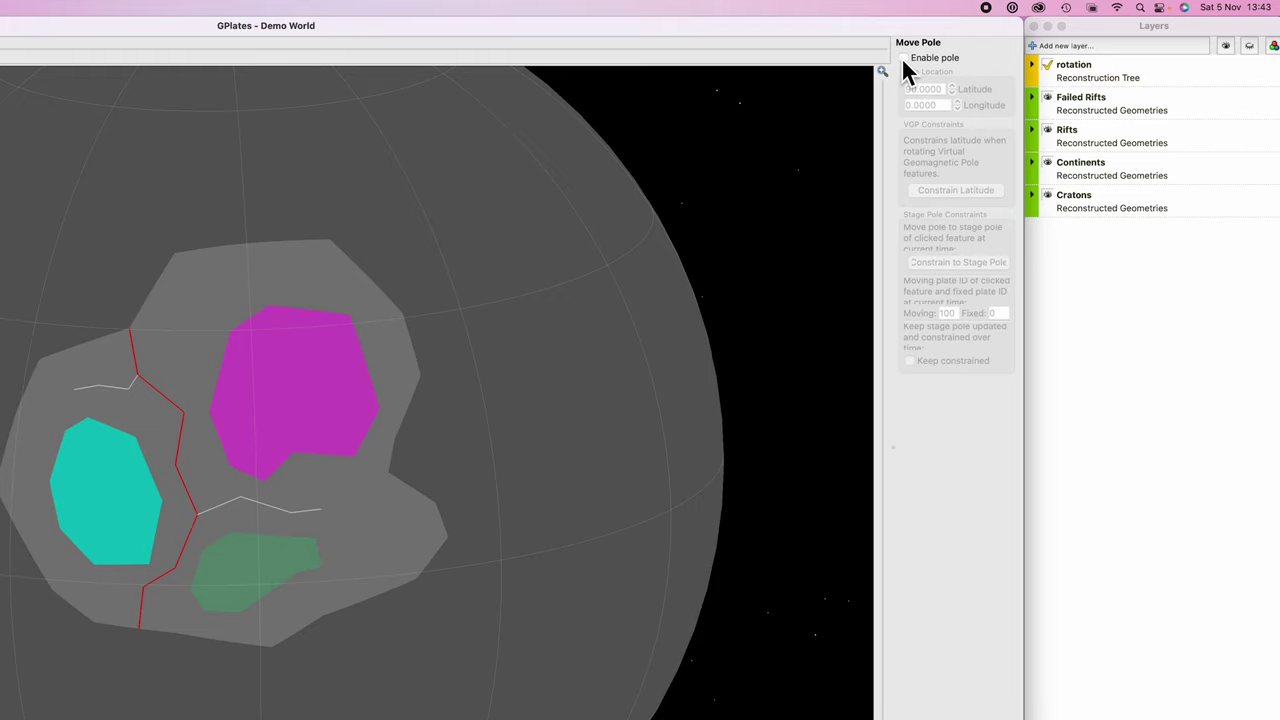
left_click(905, 58)
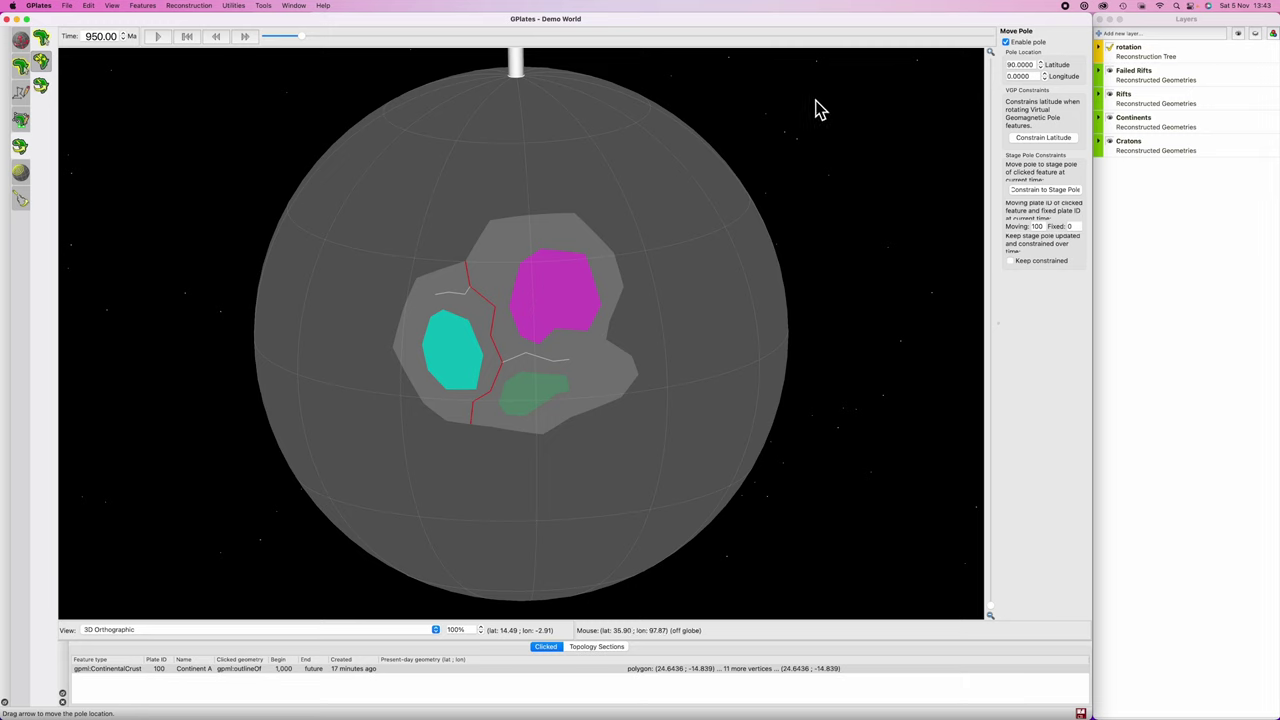
Step: Move the rotation pole down from the north pole to about latitude 59.5, longitude -2.9
key("p")
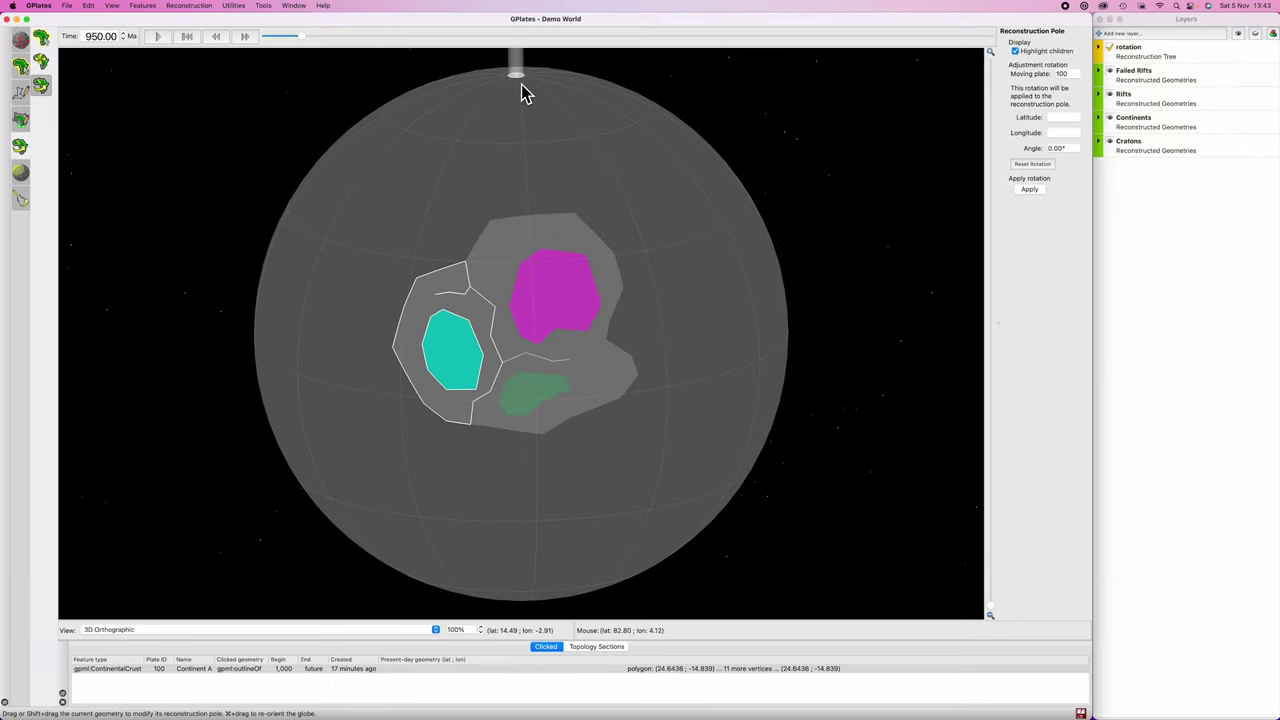
key("o")
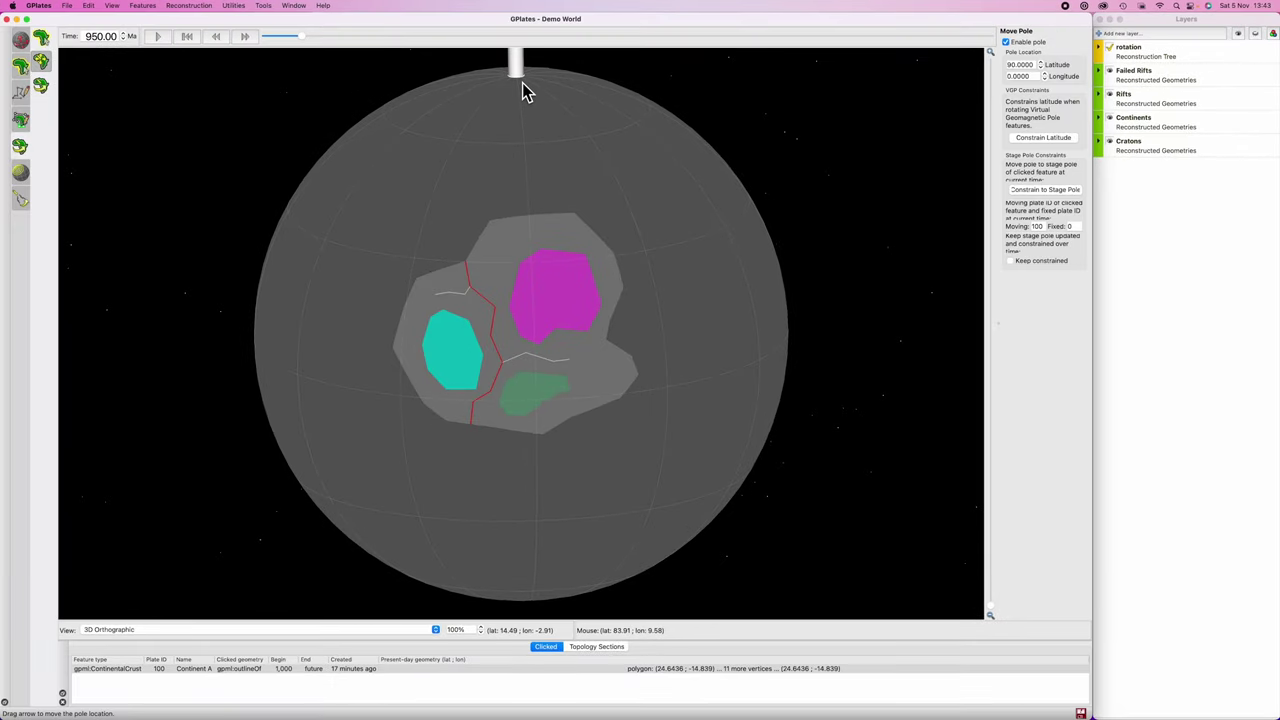
key("p")
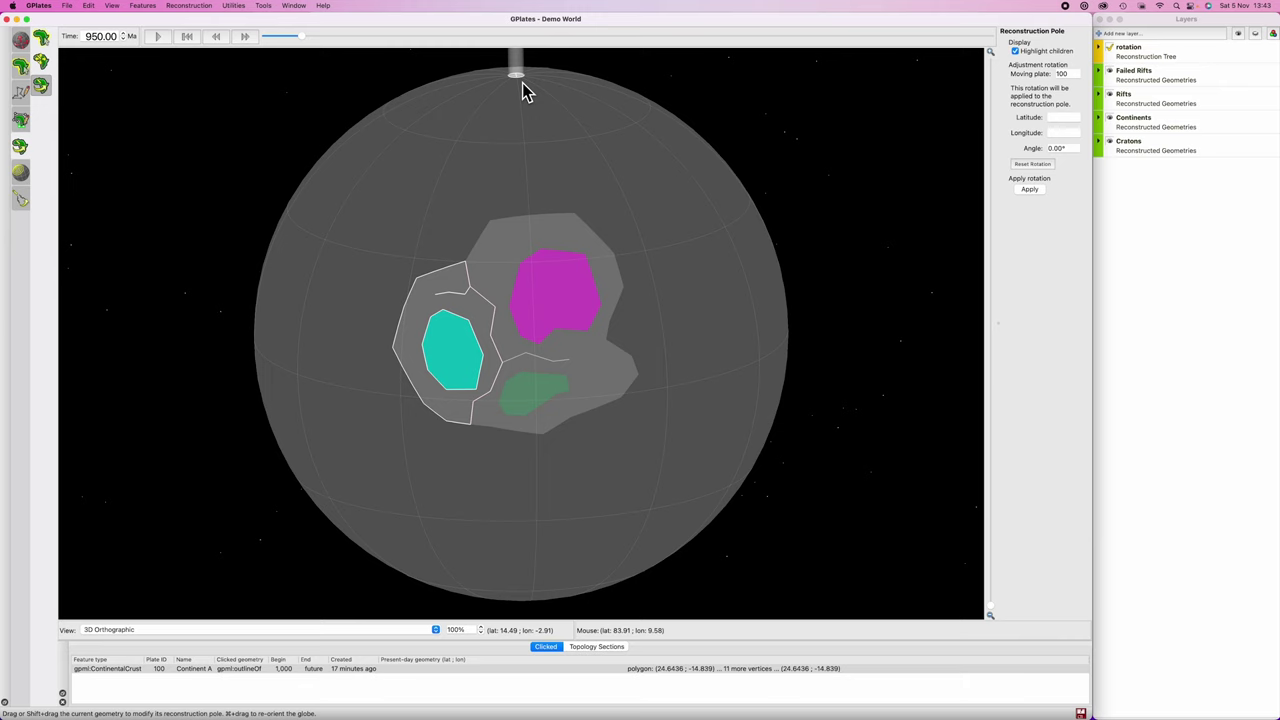
key("o")
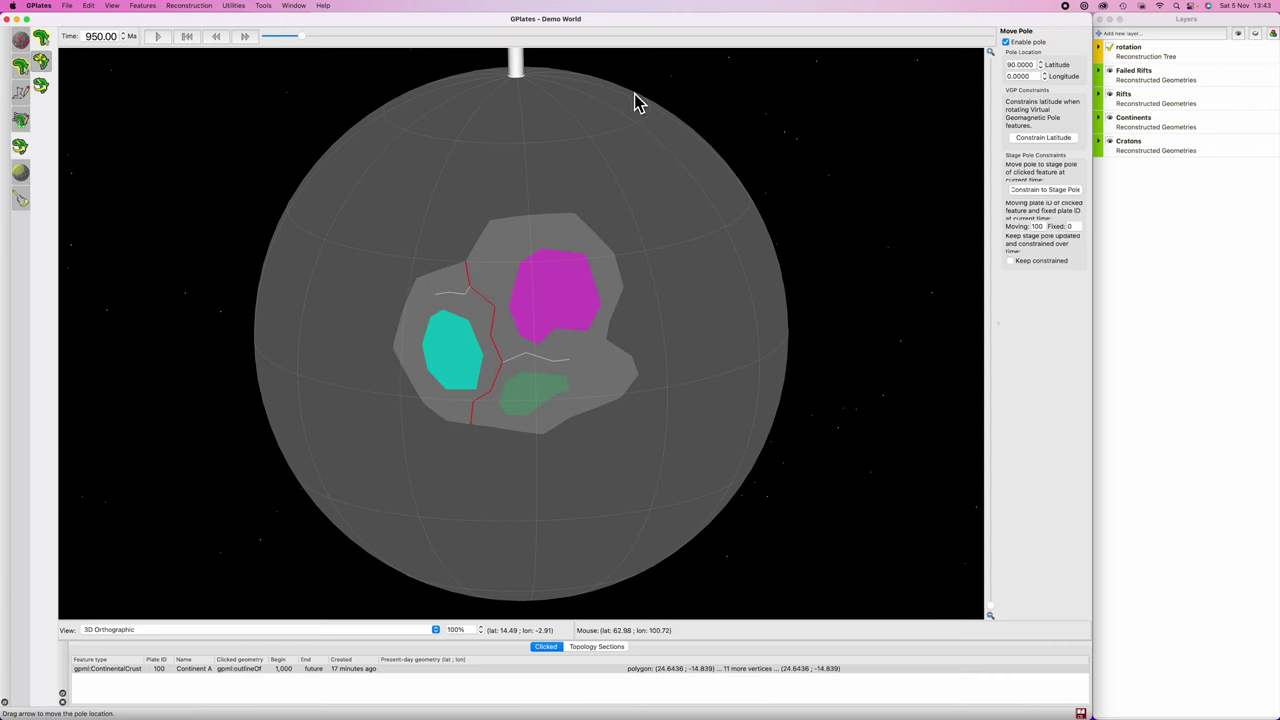
left_click_drag(516, 84, 523, 149)
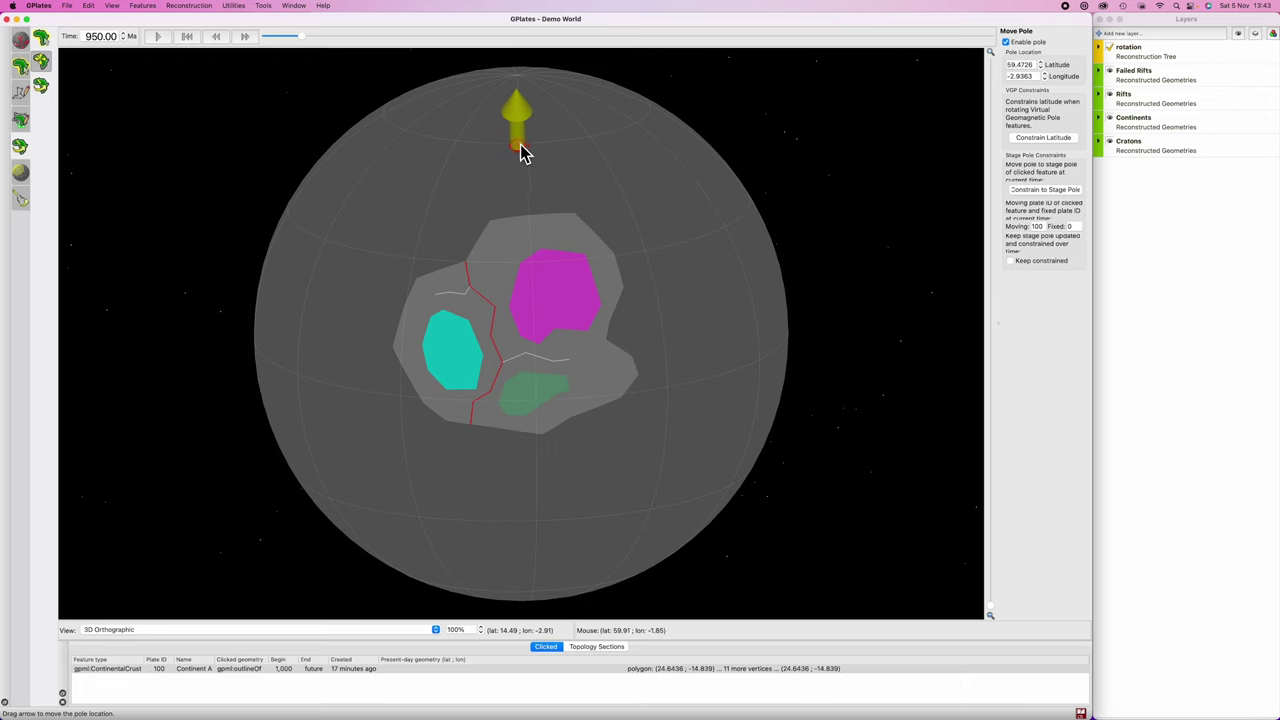
Step: Rotate plate 100 with the Reconstruction Pole tool away to the northwest, to an adjustment angle of about 57°
key("p")
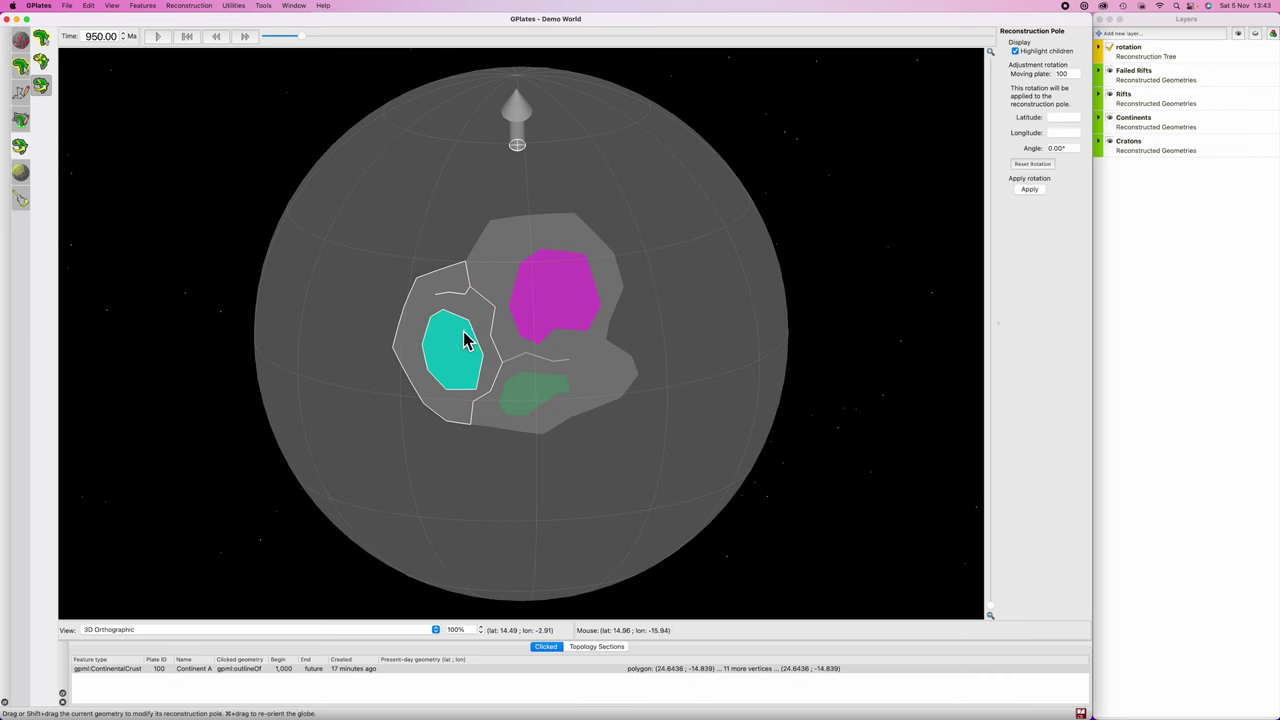
left_click_drag(464, 340, 568, 147)
left_click_drag(539, 201, 415, 183)
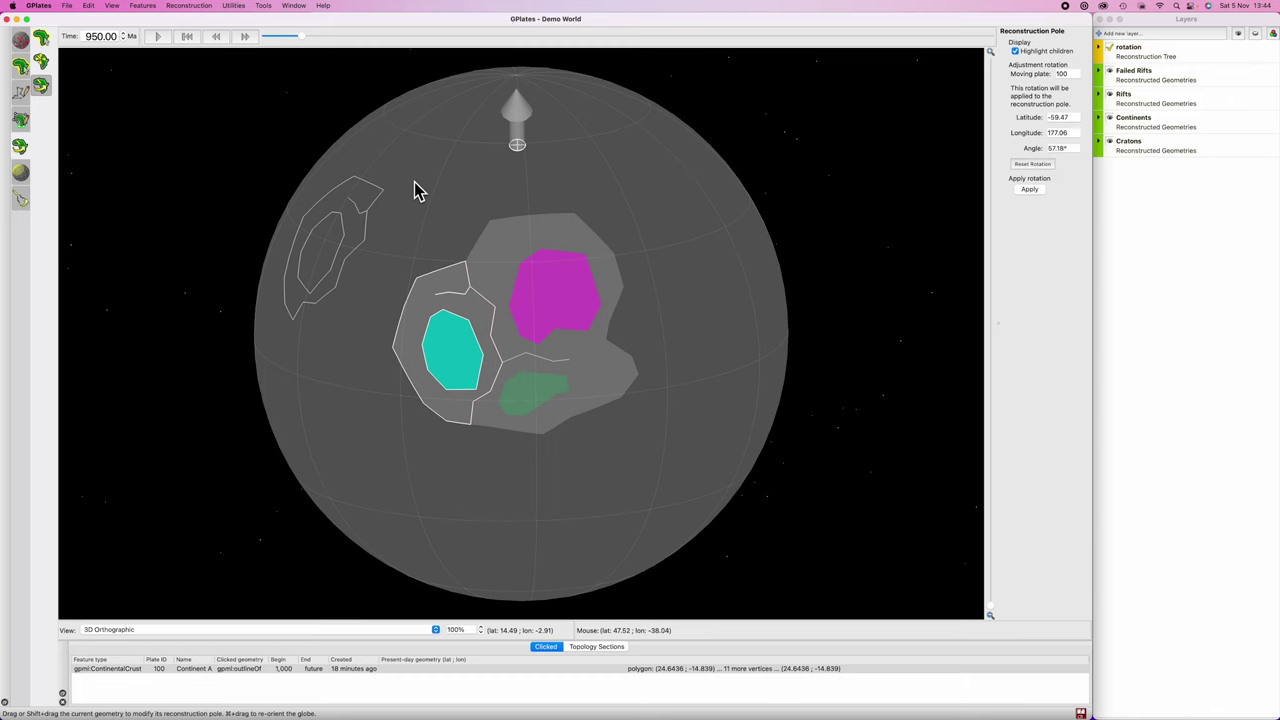
Step: Move the pole to about latitude 44.1, longitude -35.8 and swing plate 100 around it to an adjustment angle of about 232°
key("o")
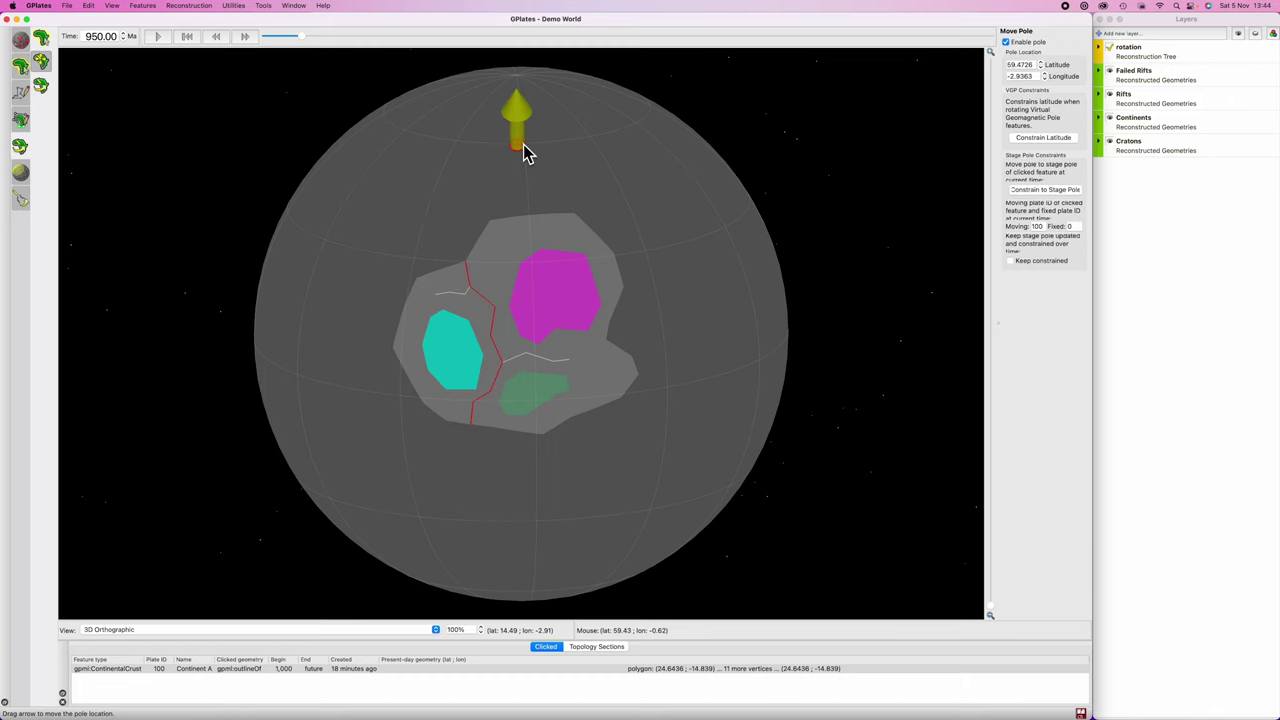
left_click_drag(523, 146, 416, 200)
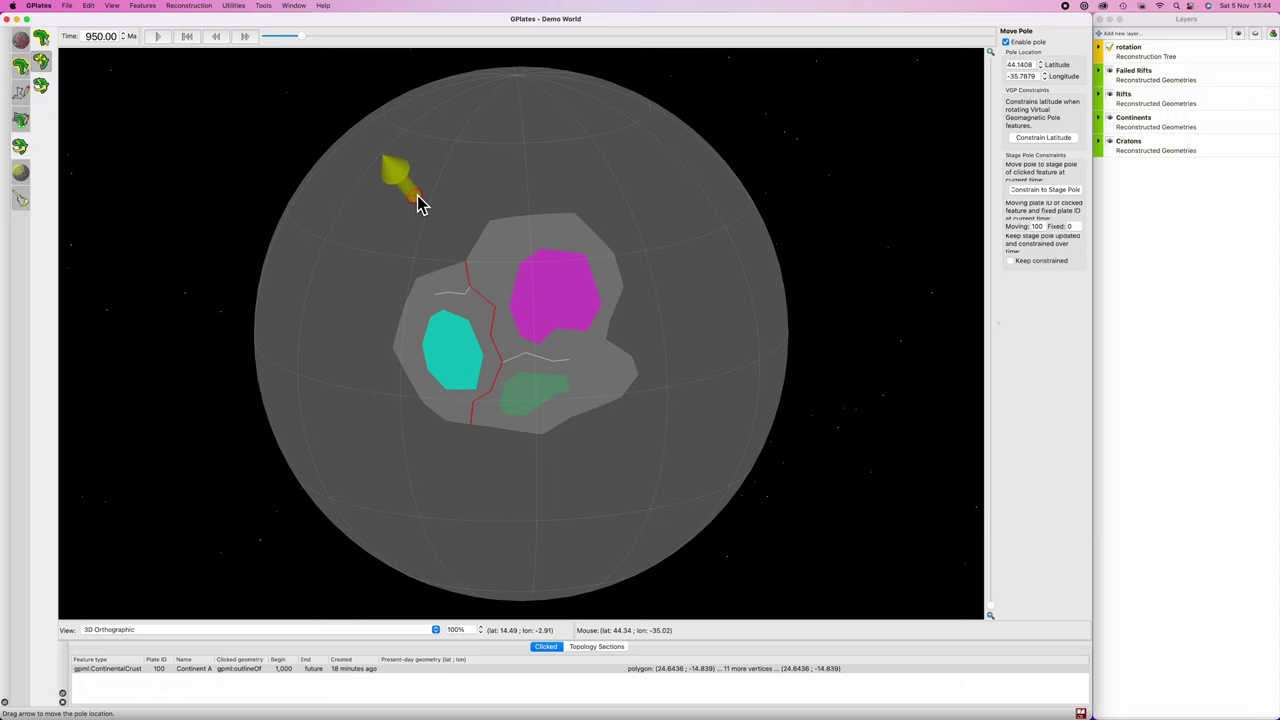
key("p")
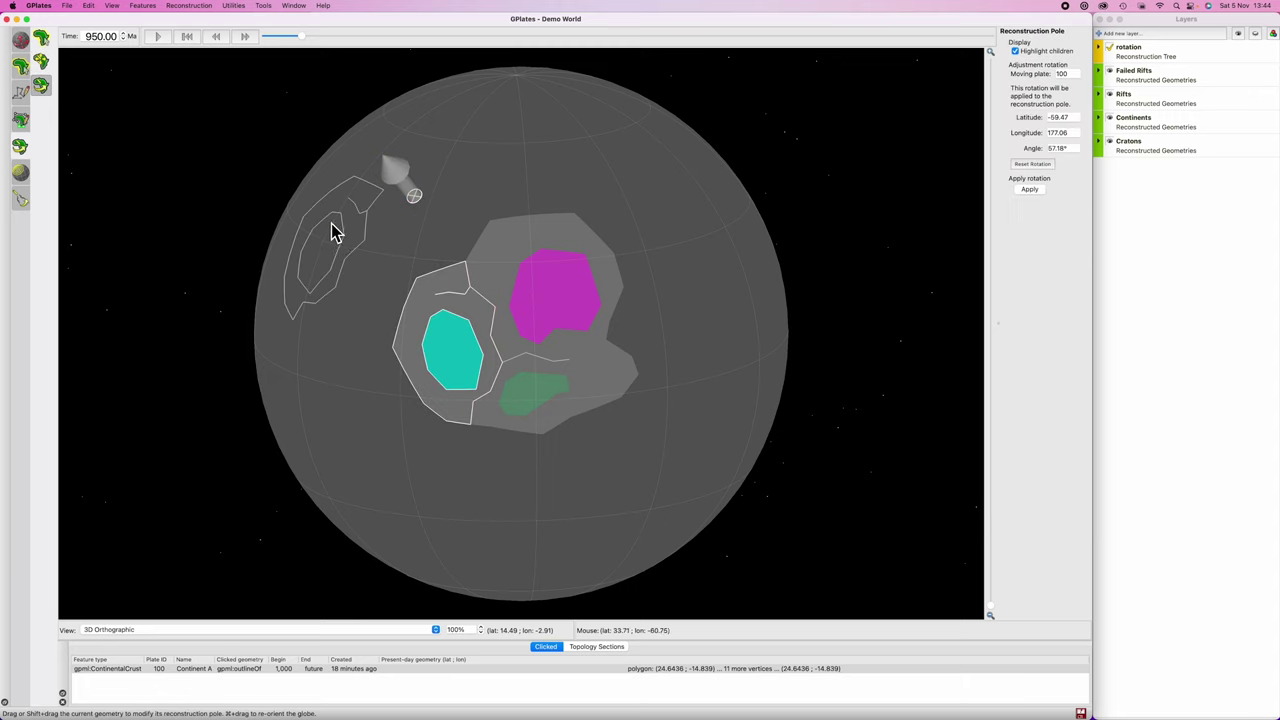
left_click_drag(334, 229, 428, 200)
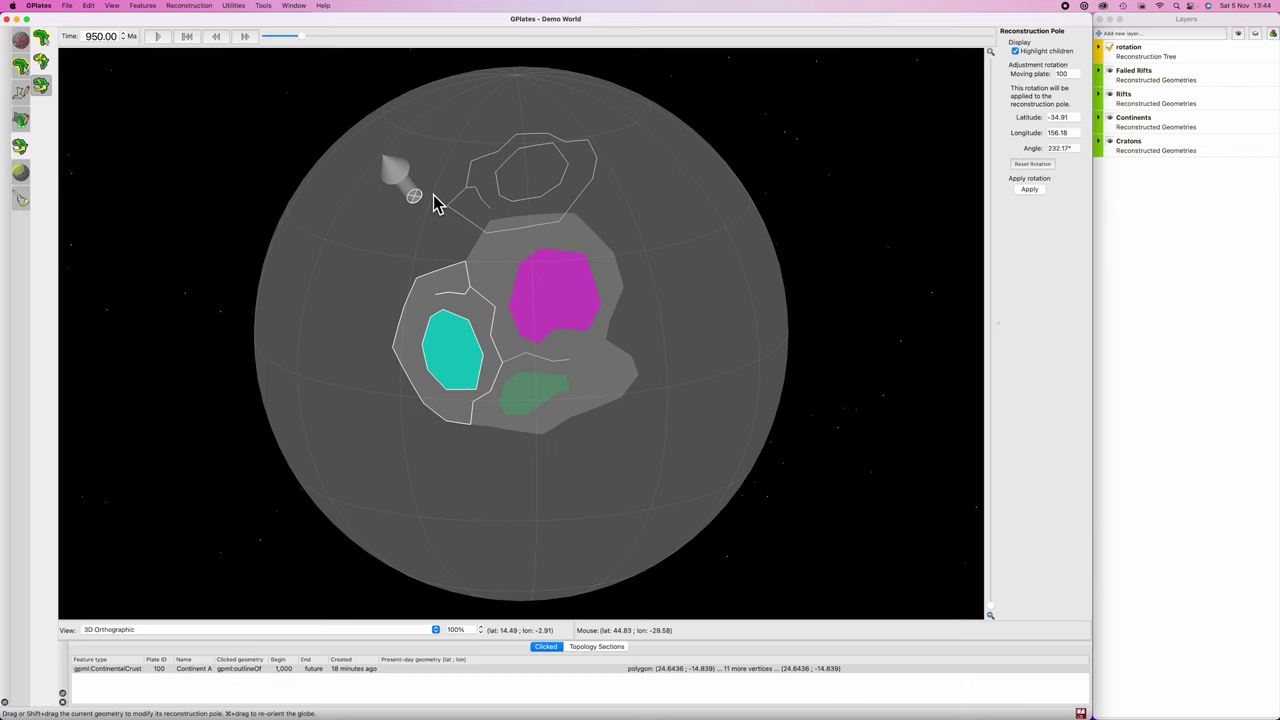
Step: Move the pole to about latitude 50.7, longitude -7.2 and swing plate 100 around it to an adjustment angle of about -304°
key("o")
left_click_drag(414, 200, 505, 185)
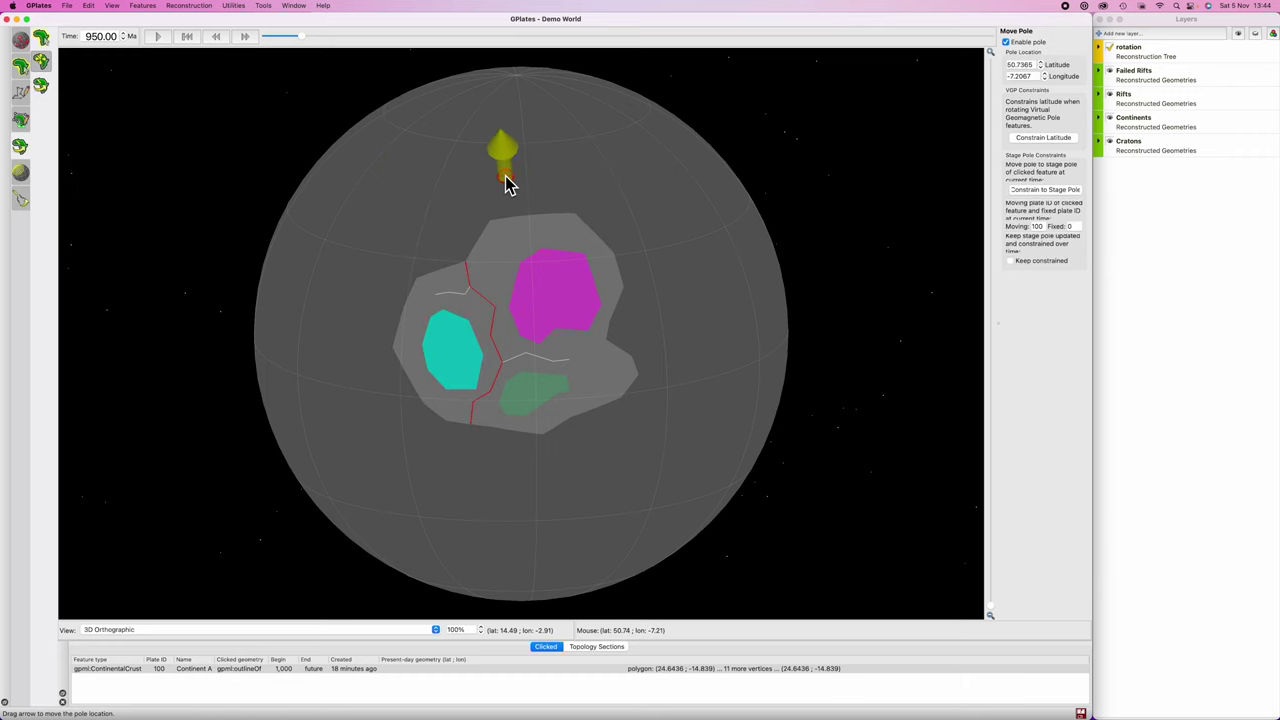
key("p")
mouse_move(608, 166)
left_mouse_down()
mouse_move(569, 243)
mouse_move(429, 223)
mouse_move(592, 150)
left_mouse_up()
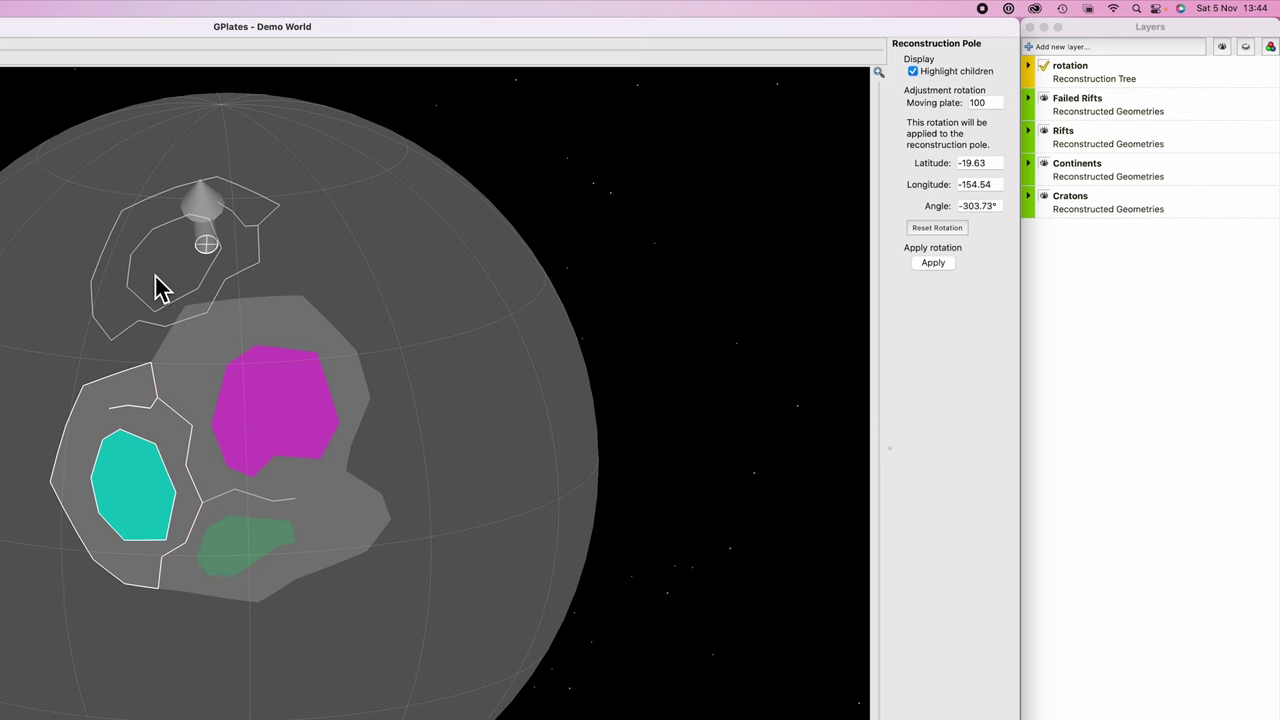
Step: Reset the adjustment rotation, move the pole up close to the north pole and swing plate 100 around it
left_click(945, 229)
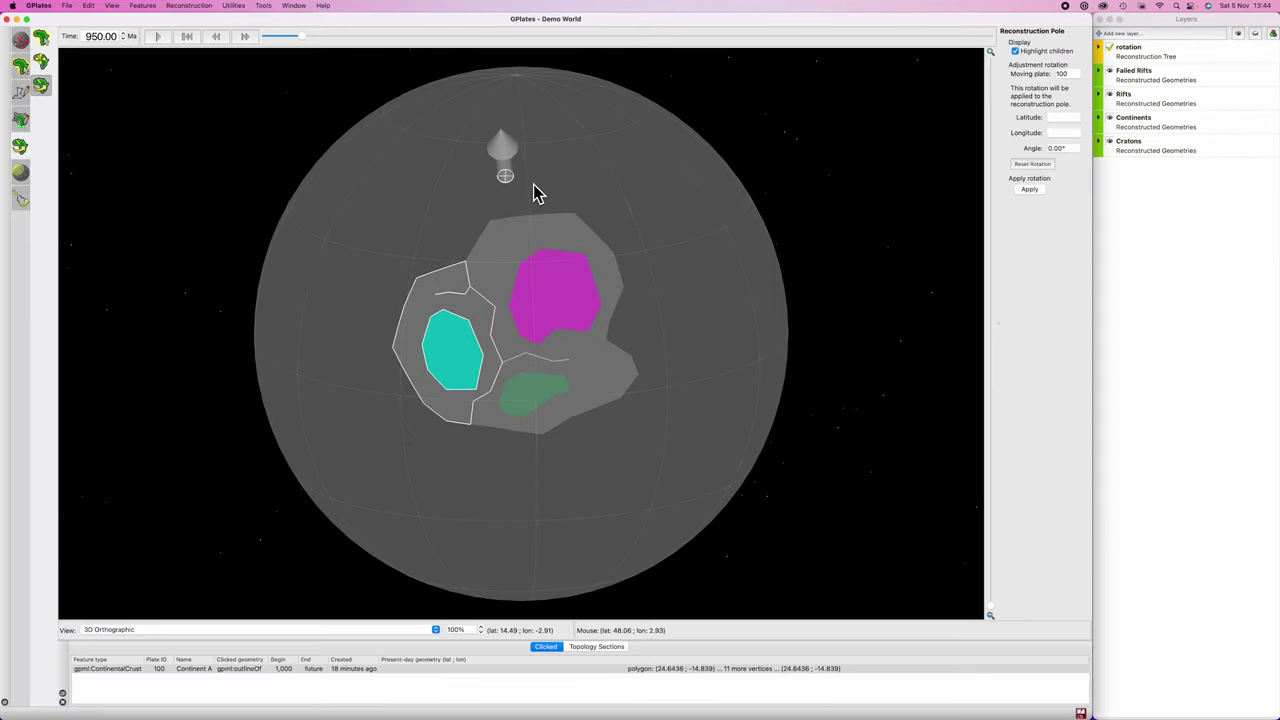
key("o")
left_click_drag(506, 186, 517, 80)
key("p")
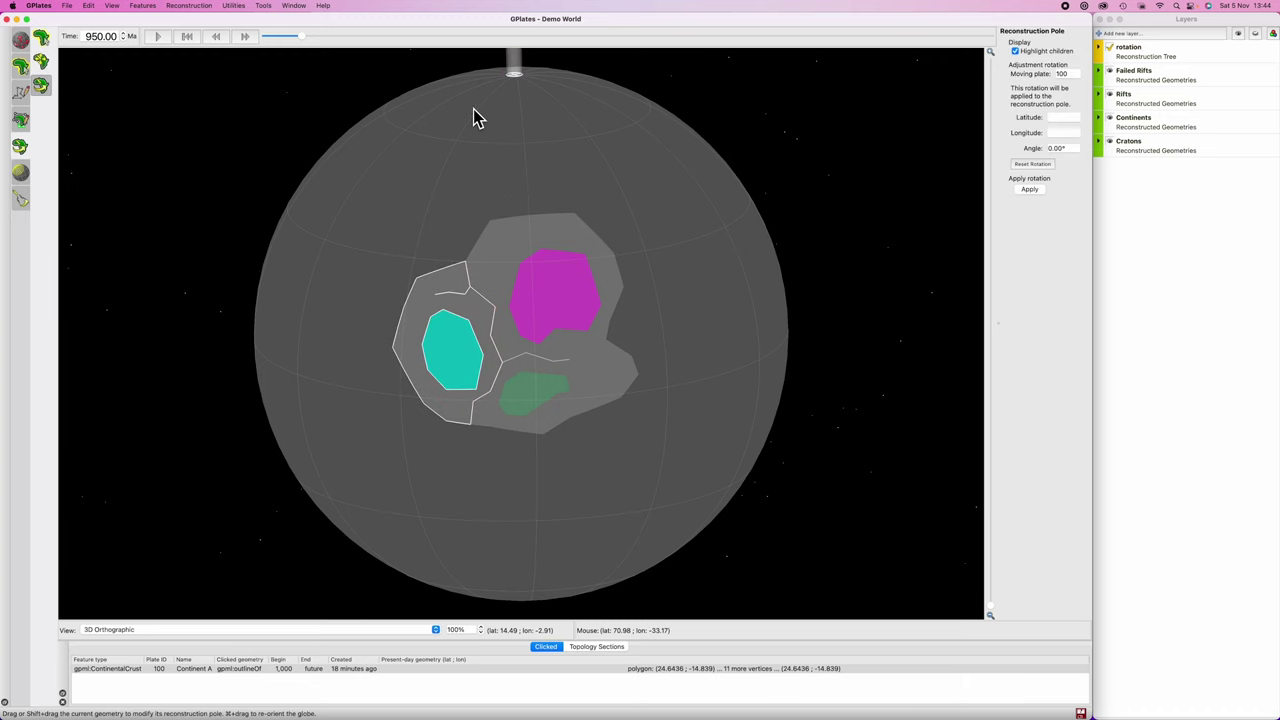
mouse_move(450, 298)
left_mouse_down()
mouse_move(443, 314)
mouse_move(346, 289)
mouse_move(374, 303)
mouse_move(385, 298)
mouse_move(283, 258)
mouse_move(409, 187)
mouse_move(741, 221)
mouse_move(426, 281)
mouse_move(303, 266)
mouse_move(580, 294)
mouse_move(751, 253)
mouse_move(409, 314)
mouse_move(463, 294)
left_mouse_up()
Step: Move the pole to about latitude 53.3, longitude -7.4 and swing plate 100 around it
key("o")
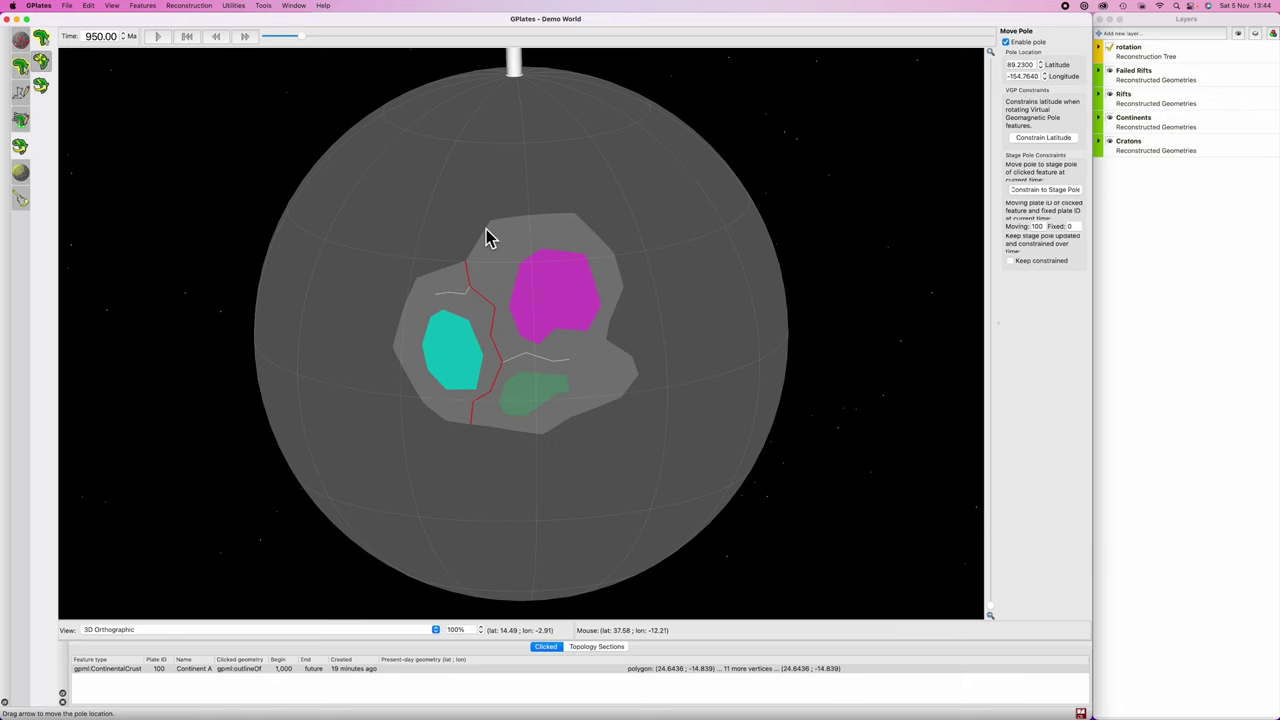
left_click_drag(517, 80, 506, 180)
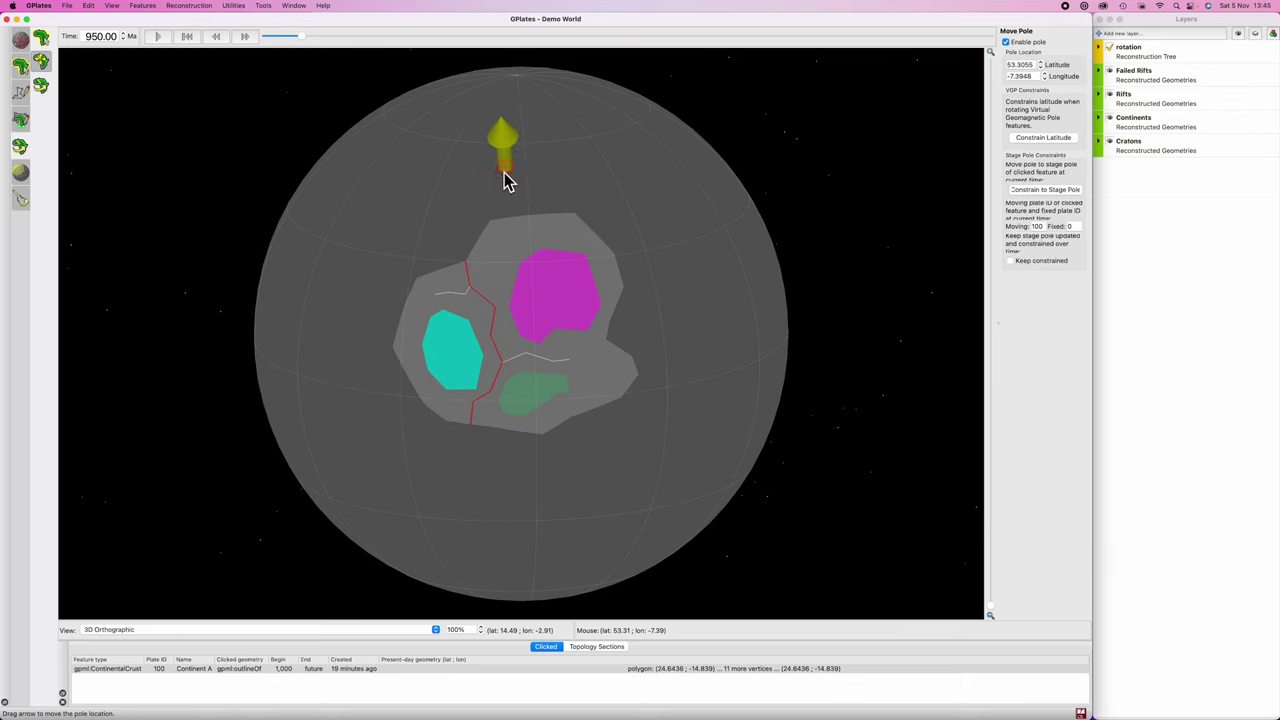
key("p")
left_click_drag(447, 330, 447, 218)
Step: Try the pole at about latitude 25.6, longitude -37.8 with plate 100 swung to about -128°, and reset the rotation
key("o")
left_click_drag(497, 160, 388, 282)
key("p")
left_click_drag(431, 223, 447, 254)
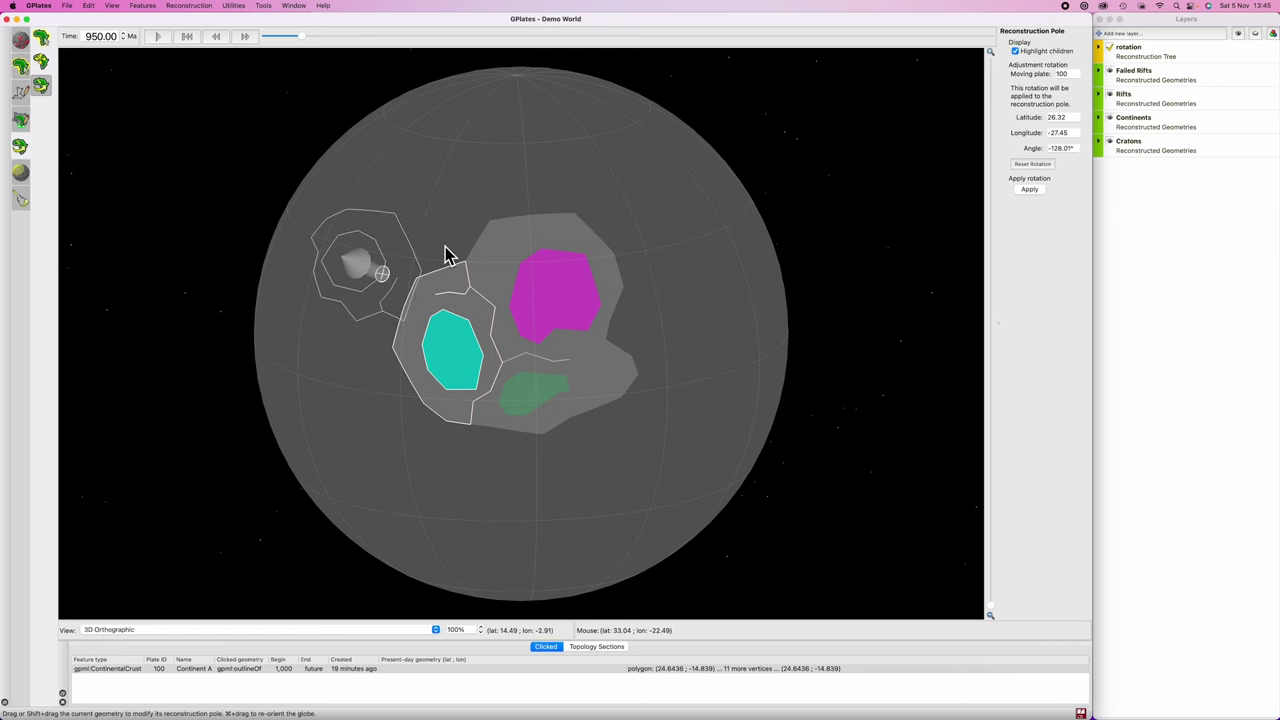
left_click(1049, 165)
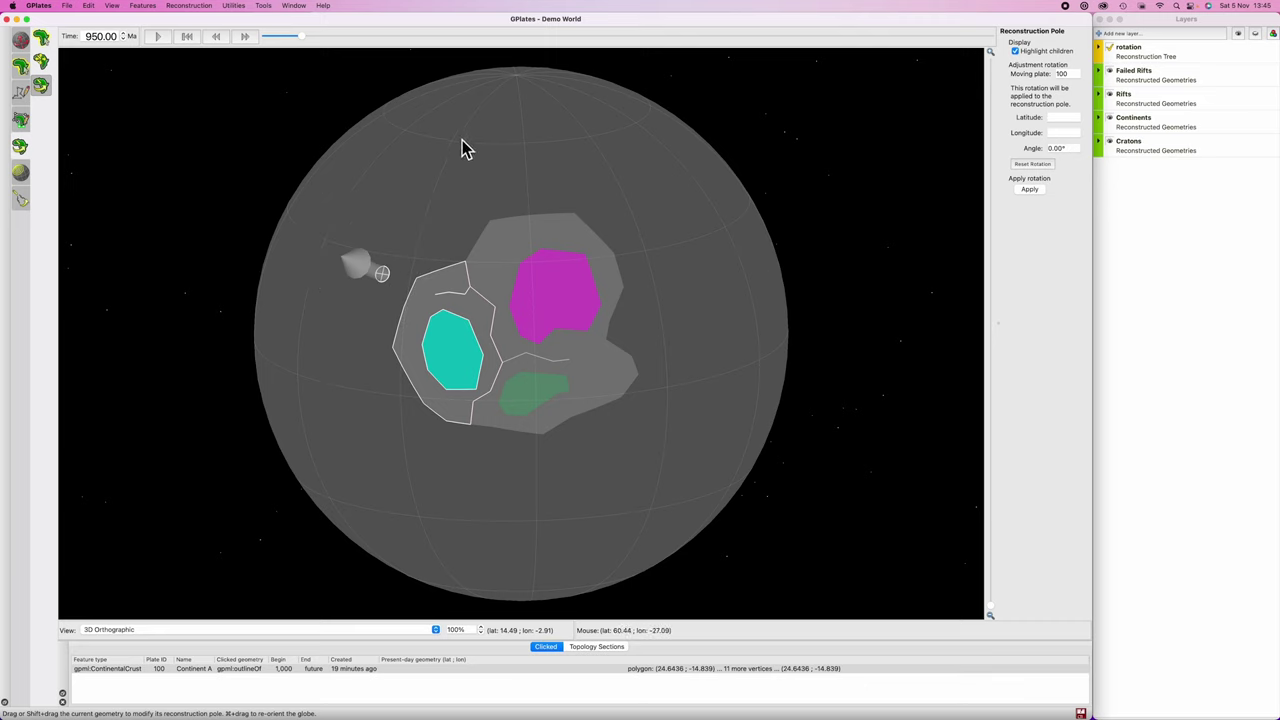
Step: Try the pole at about latitude 61.2, longitude -83.5 with plate 100 rotated to about -9.4°, and reset the rotation
left_click(383, 280)
key("o")
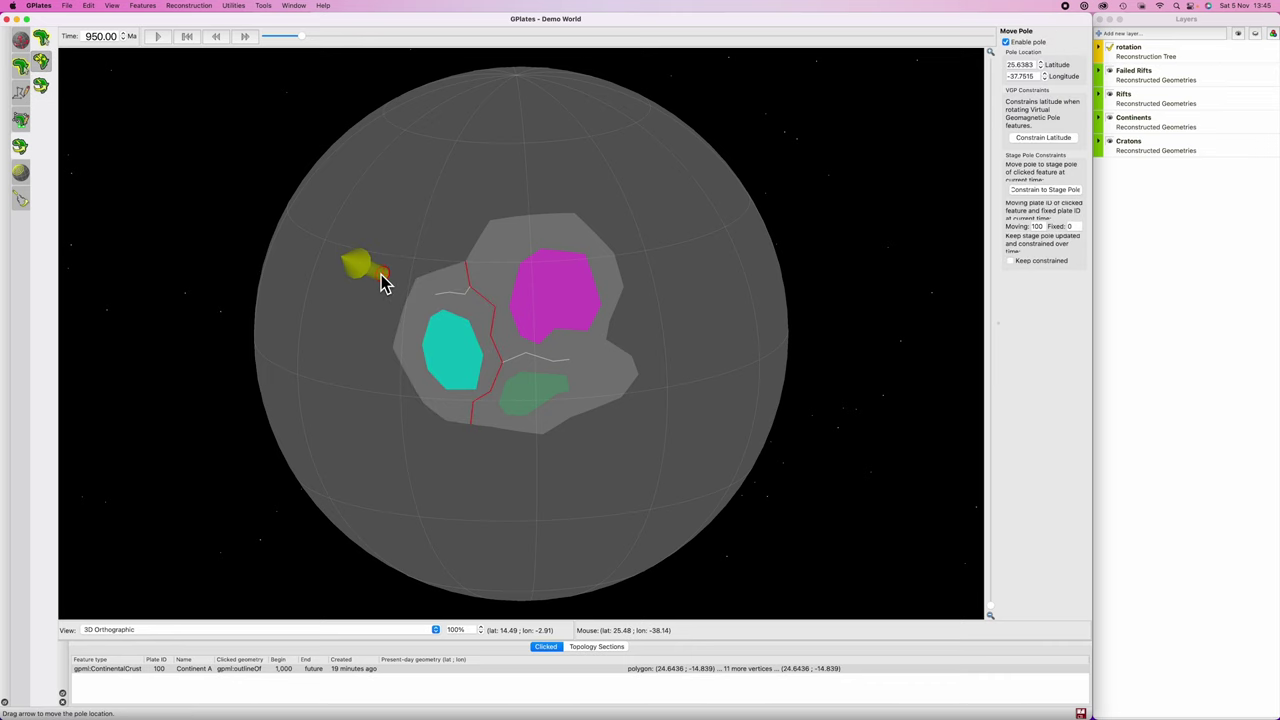
left_click_drag(381, 277, 489, 122)
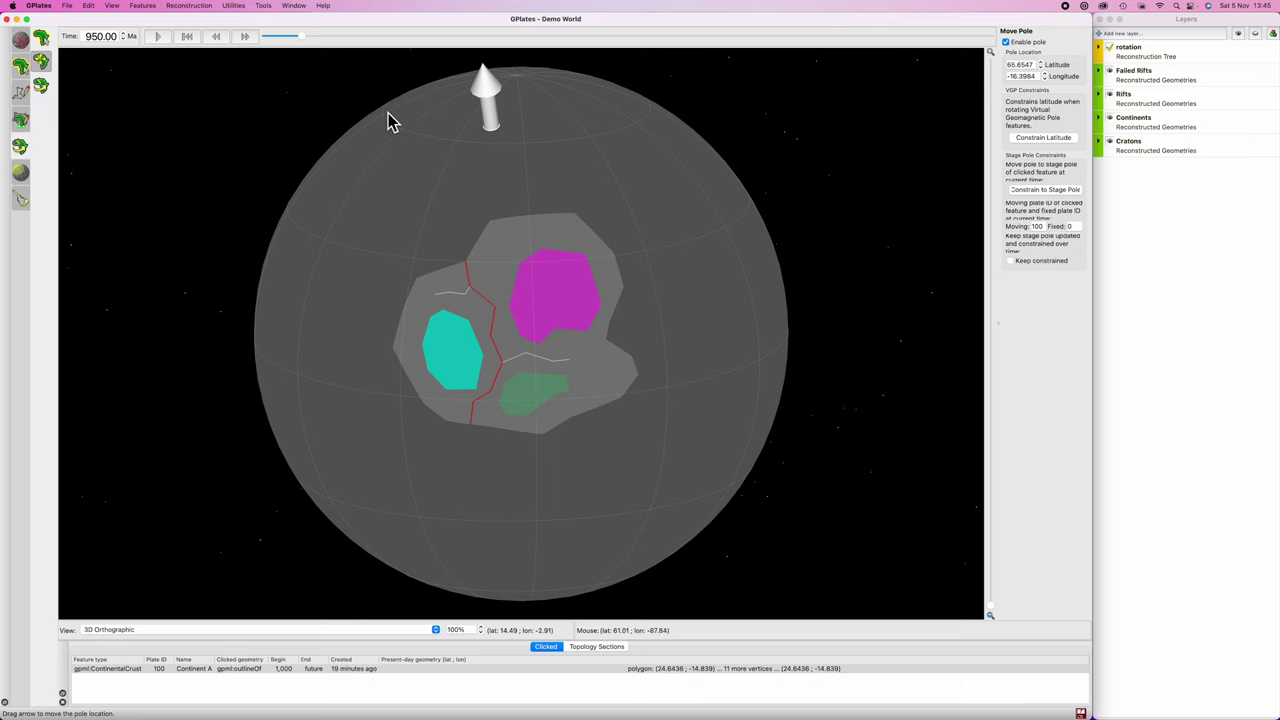
left_click_drag(496, 128, 393, 122)
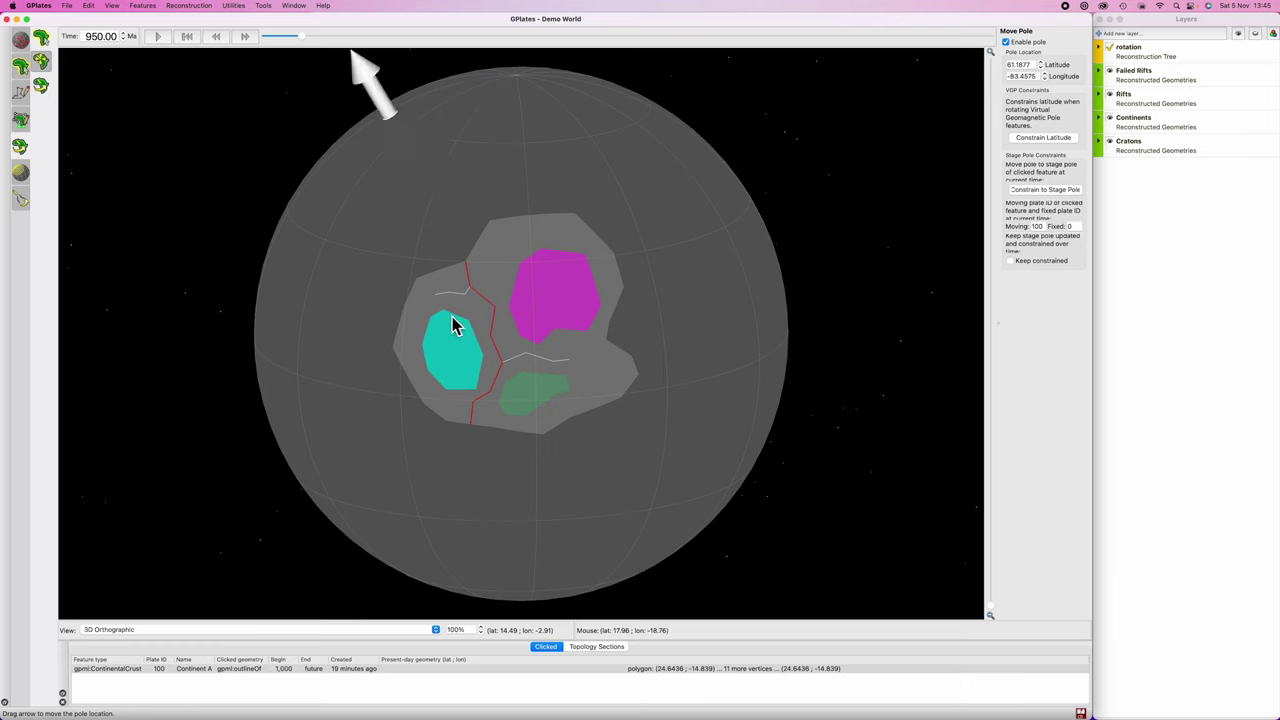
key("p")
left_click_drag(465, 323, 417, 309)
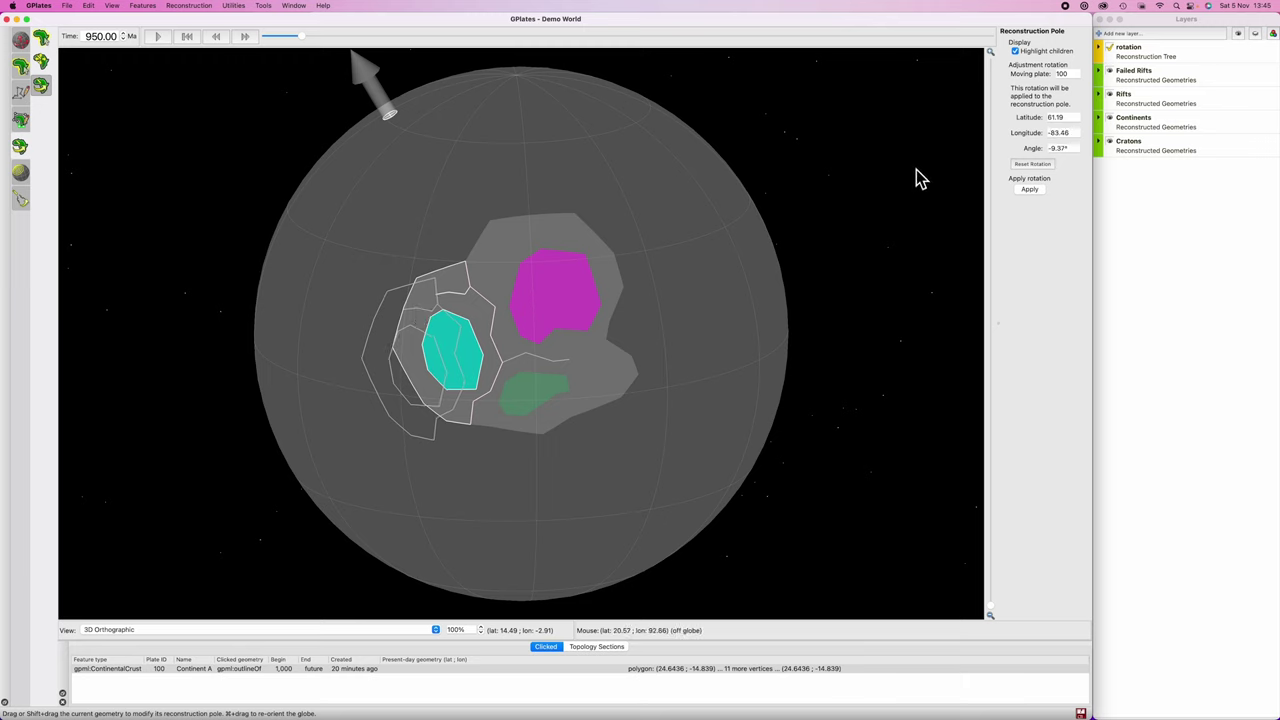
left_click(1031, 164)
Step: Try the pole at about latitude 60.9, longitude -60.5 with plate 100 rotated by about 2.9°, and reset the rotation
key("o")
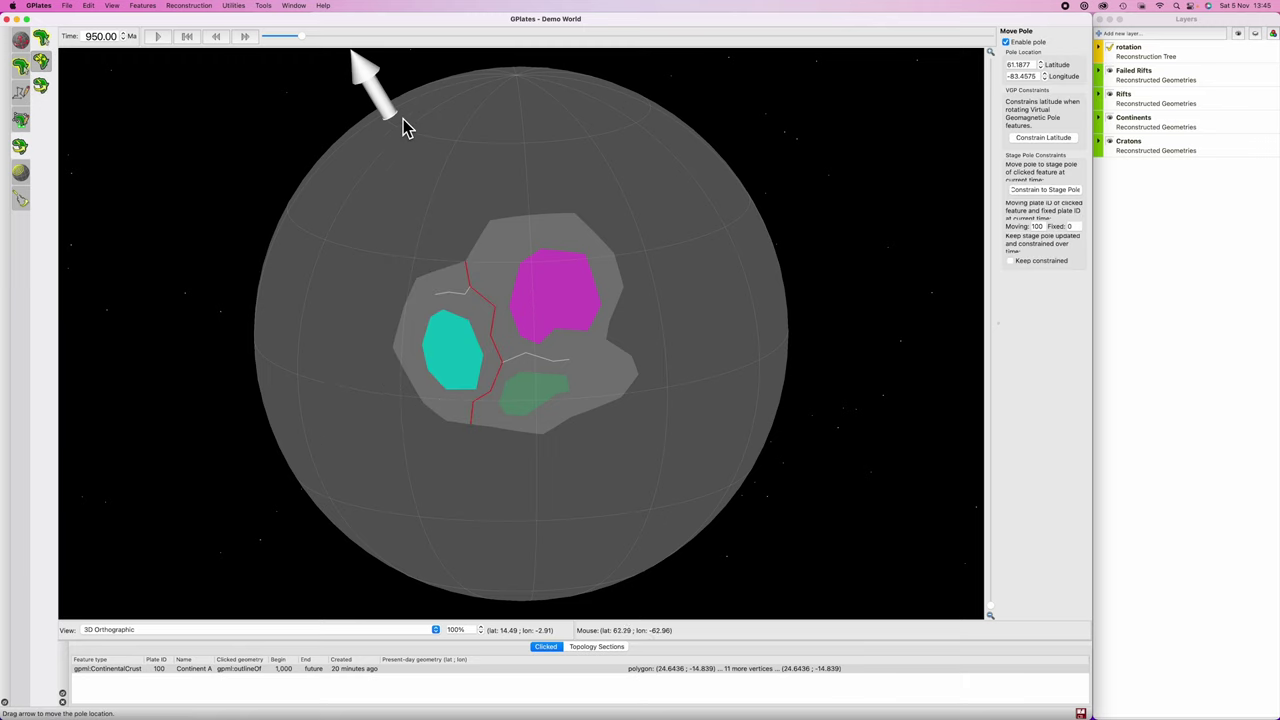
left_click_drag(404, 122, 408, 137)
key("p")
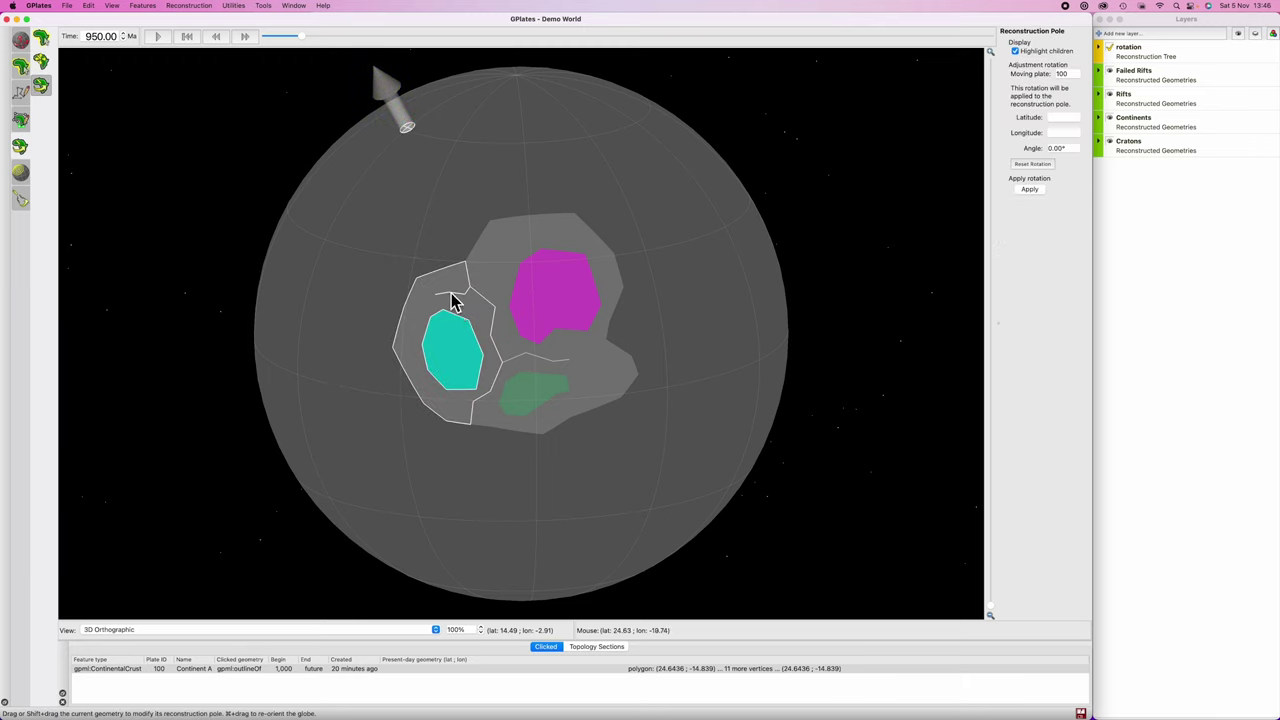
left_click(457, 320)
left_click_drag(457, 320, 443, 312)
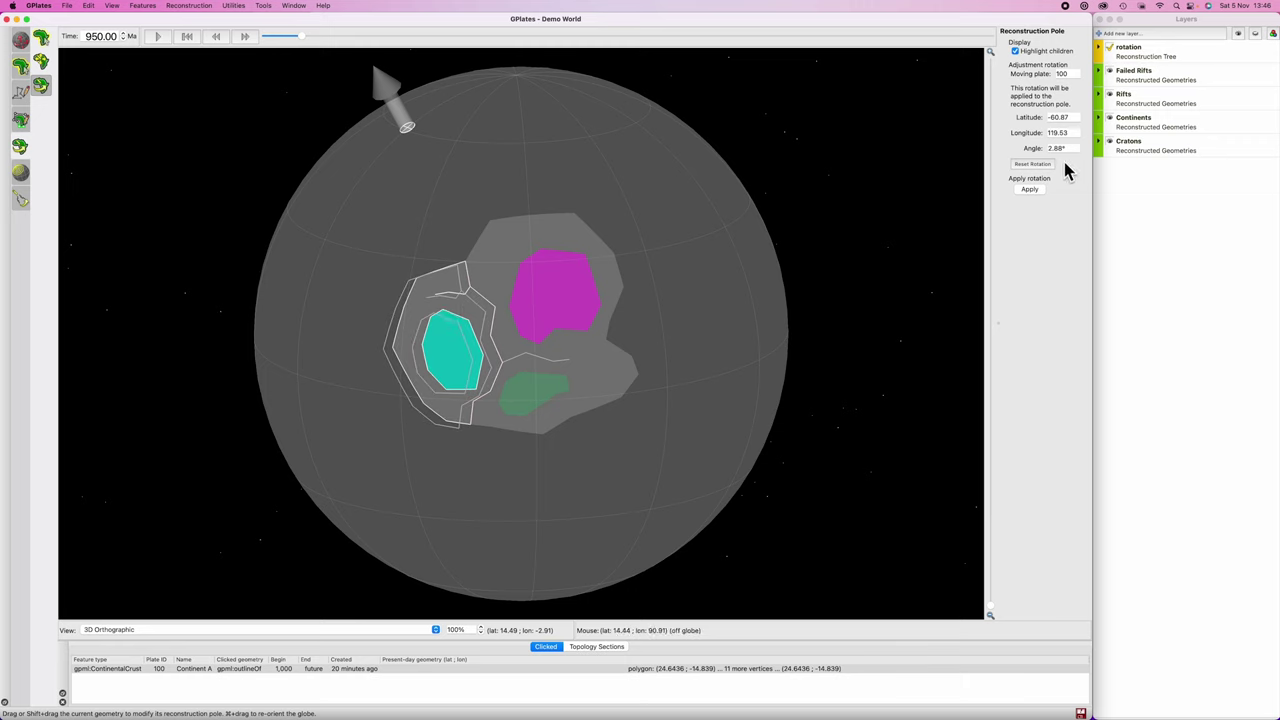
left_click(1035, 164)
Step: Shift the pole to about latitude 57.2, longitude -38.7 and rotate plate 100 westward to an adjustment angle of about 8.7°
key("o")
left_click_drag(417, 133, 418, 136)
key("p")
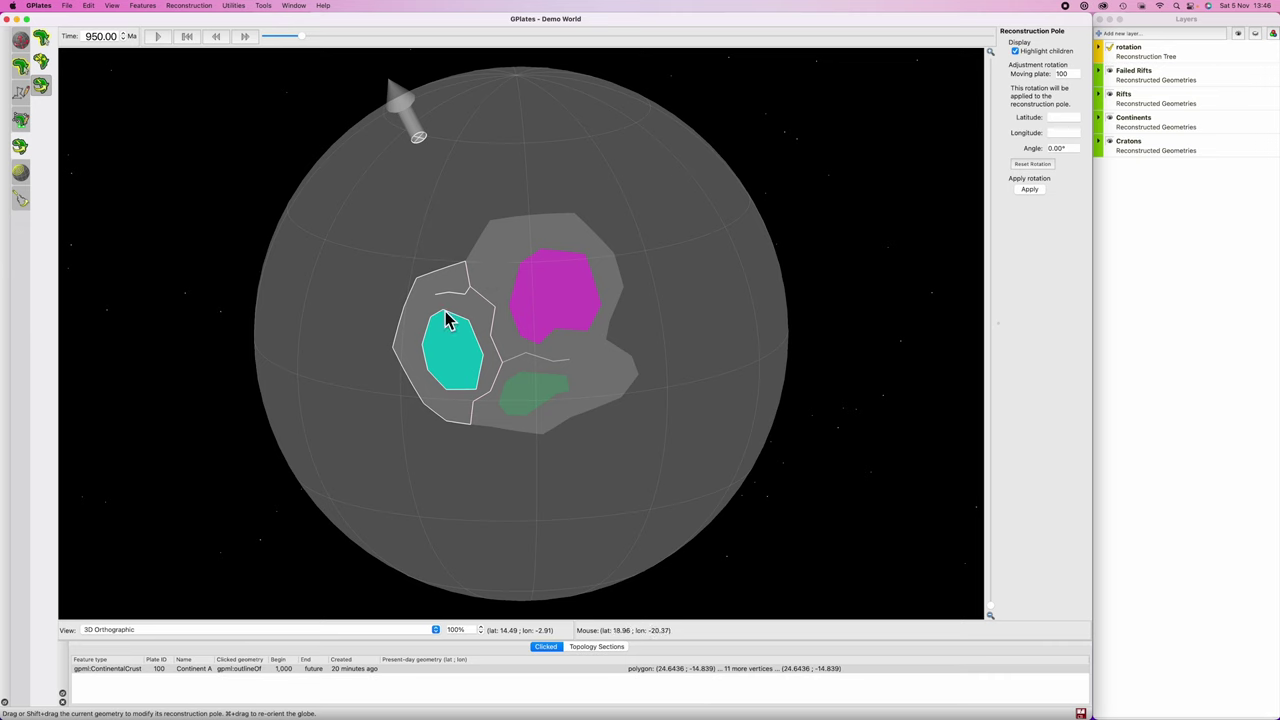
left_click_drag(446, 313, 420, 292)
key("o")
key("p")
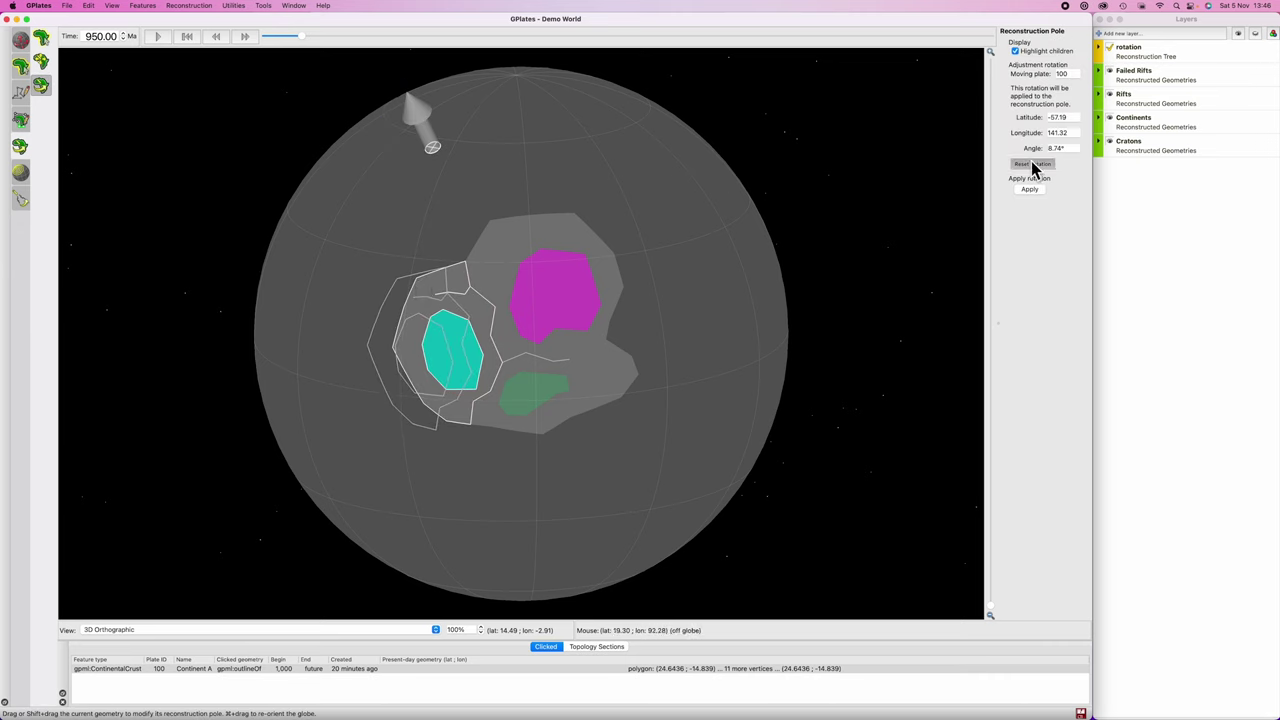
Step: Move the pole to about latitude 50, longitude -21, rotate plate 100 westward by about 11° and apply the rotation at 950 Ma
key("o")
left_click_drag(432, 147, 457, 177)
key("p")
left_click_drag(419, 291, 413, 282)
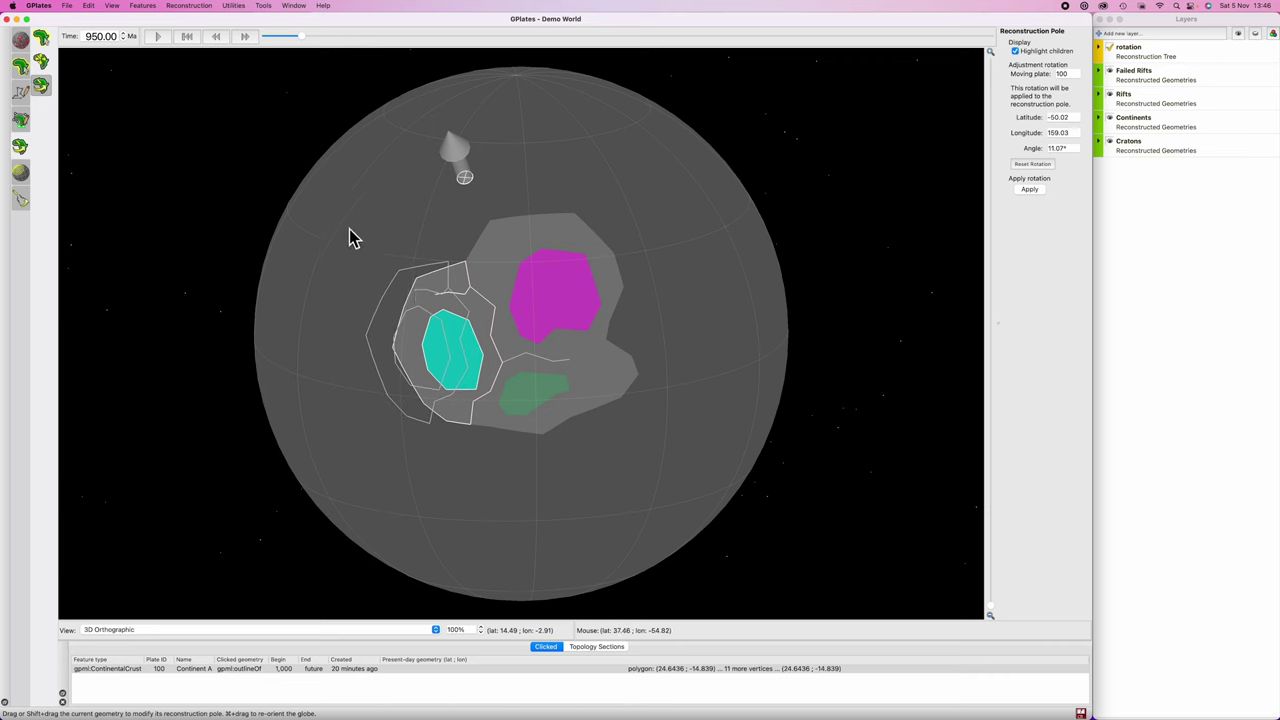
left_click(1028, 189)
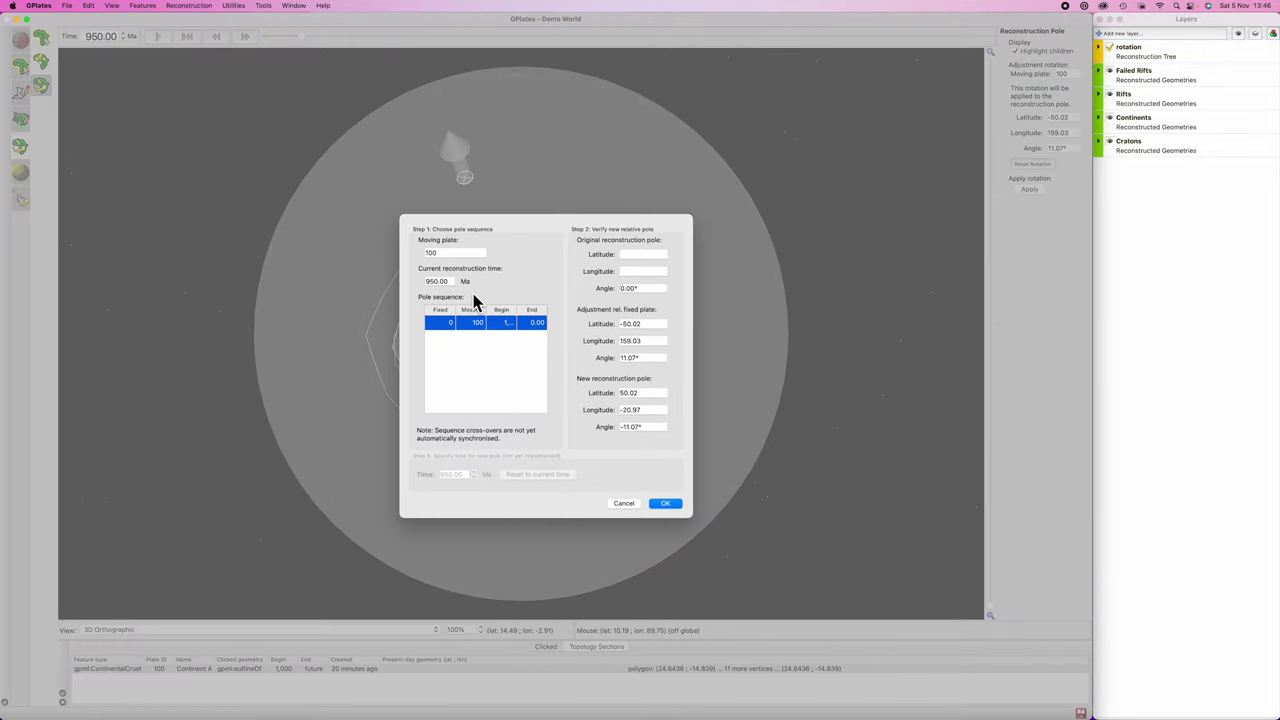
left_click(669, 504)
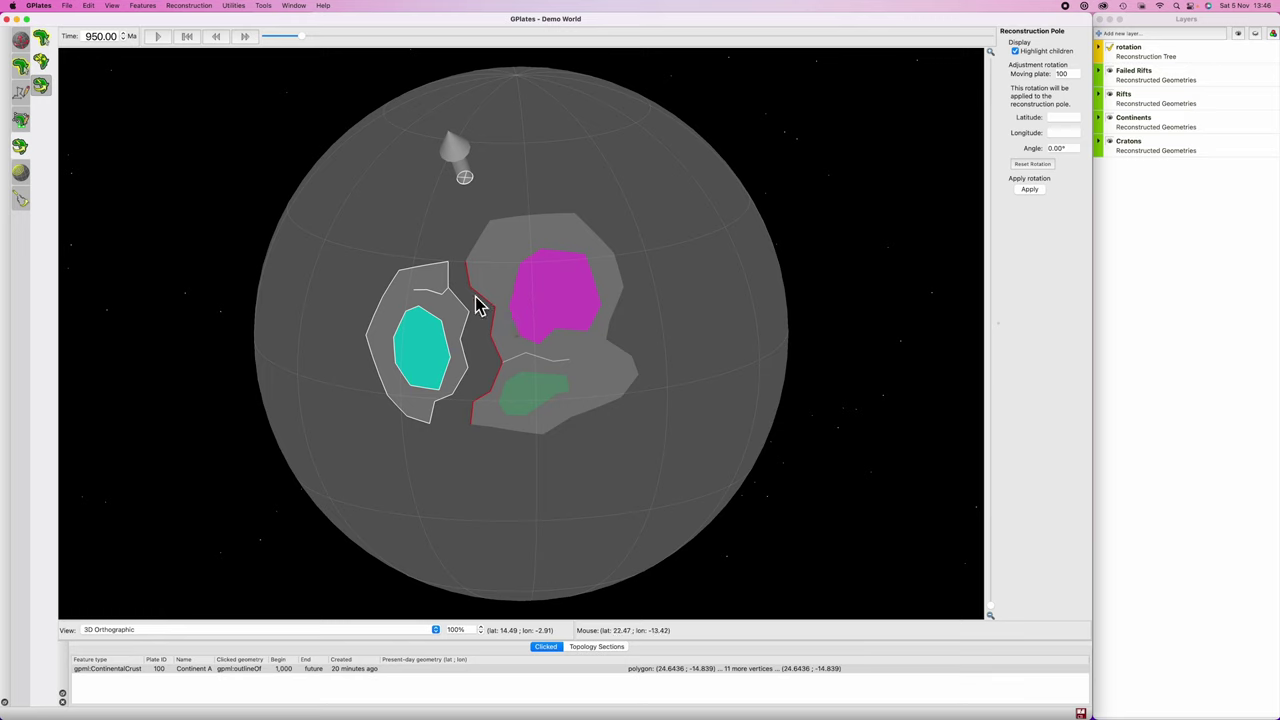
Step: Scrub back in time and play Continent A's separation, returning the reconstruction time to 950 Ma
left_click_drag(304, 37, 202, 56)
left_click(158, 37)
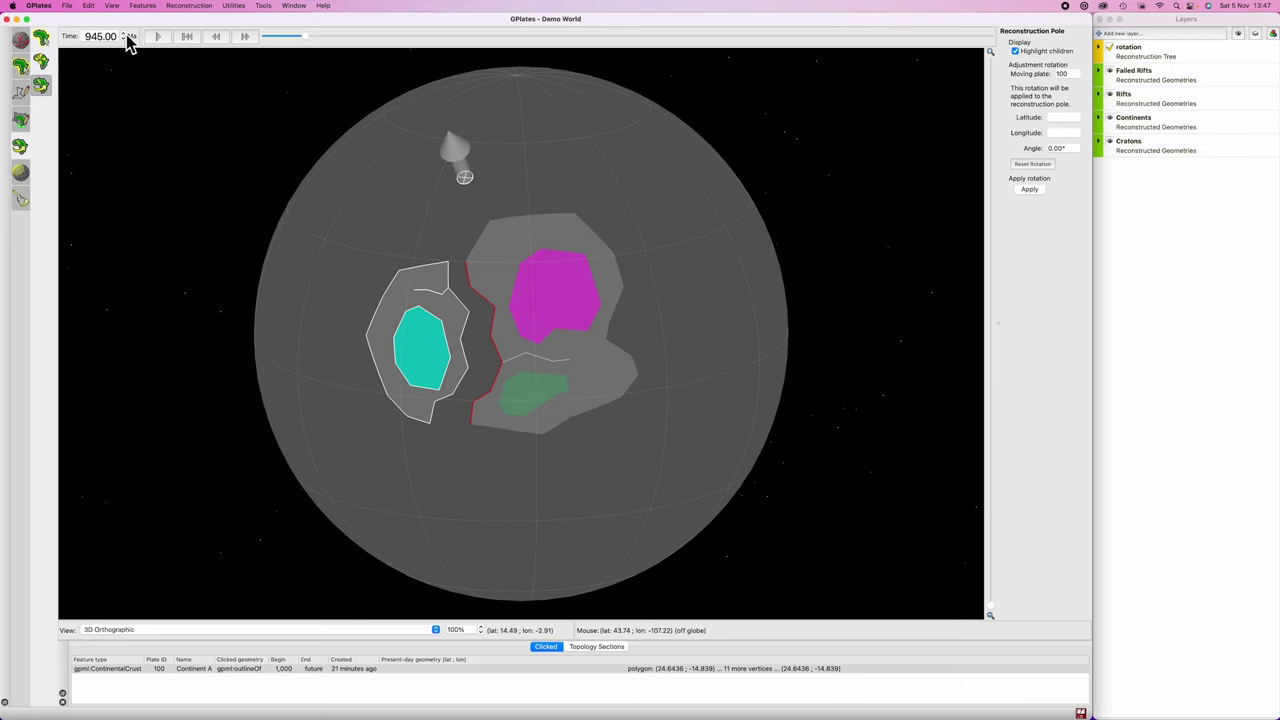
left_click_drag(115, 37, 77, 37)
type("950")
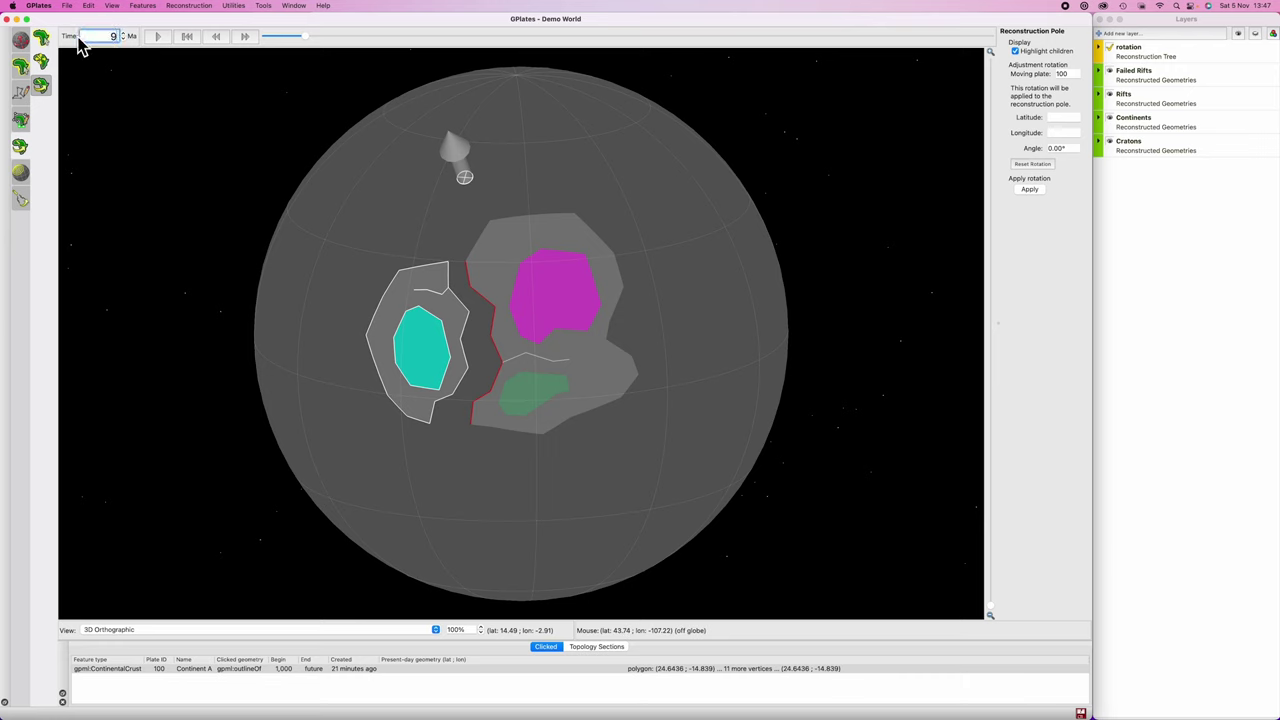
key("Return")
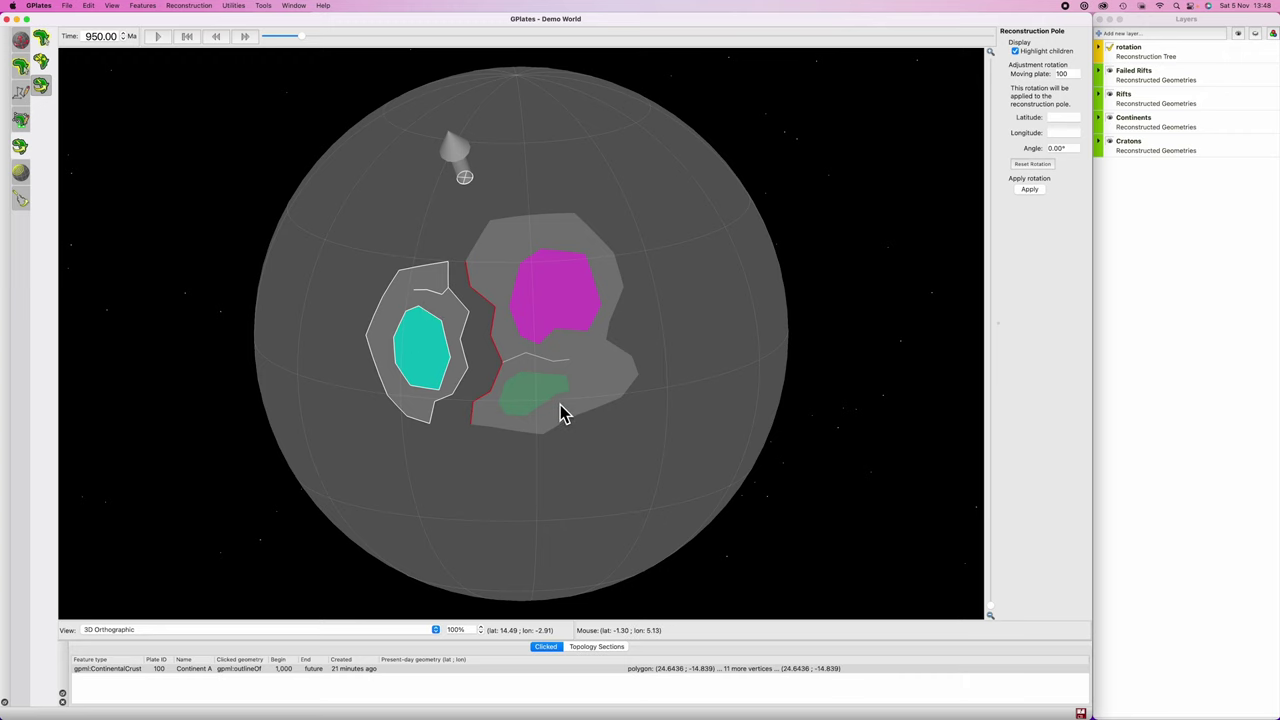
Step: Open the Kinematics Tool beside the continents and plot velocity magnitude over time for plate ID 100, beginning at 1000 Ma
key("ctrl+shift+k")
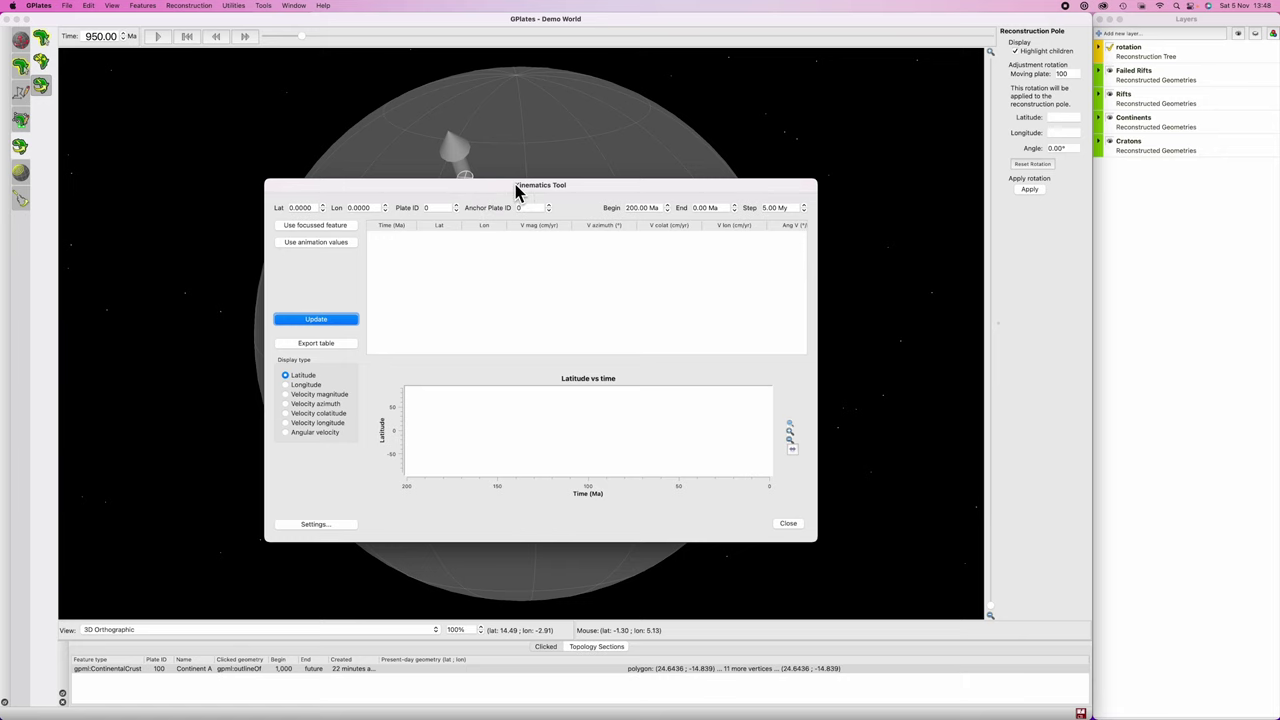
left_click_drag(472, 193, 816, 144)
left_click_drag(734, 138, 740, 116)
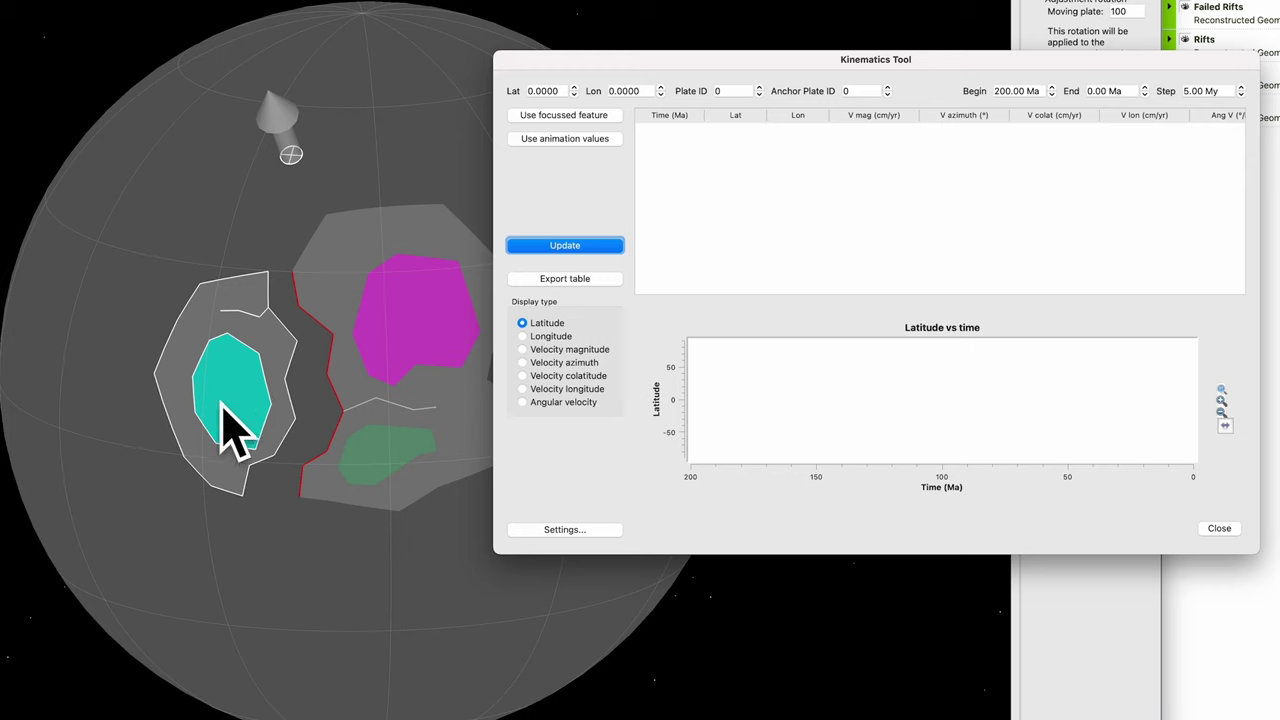
left_click(732, 90)
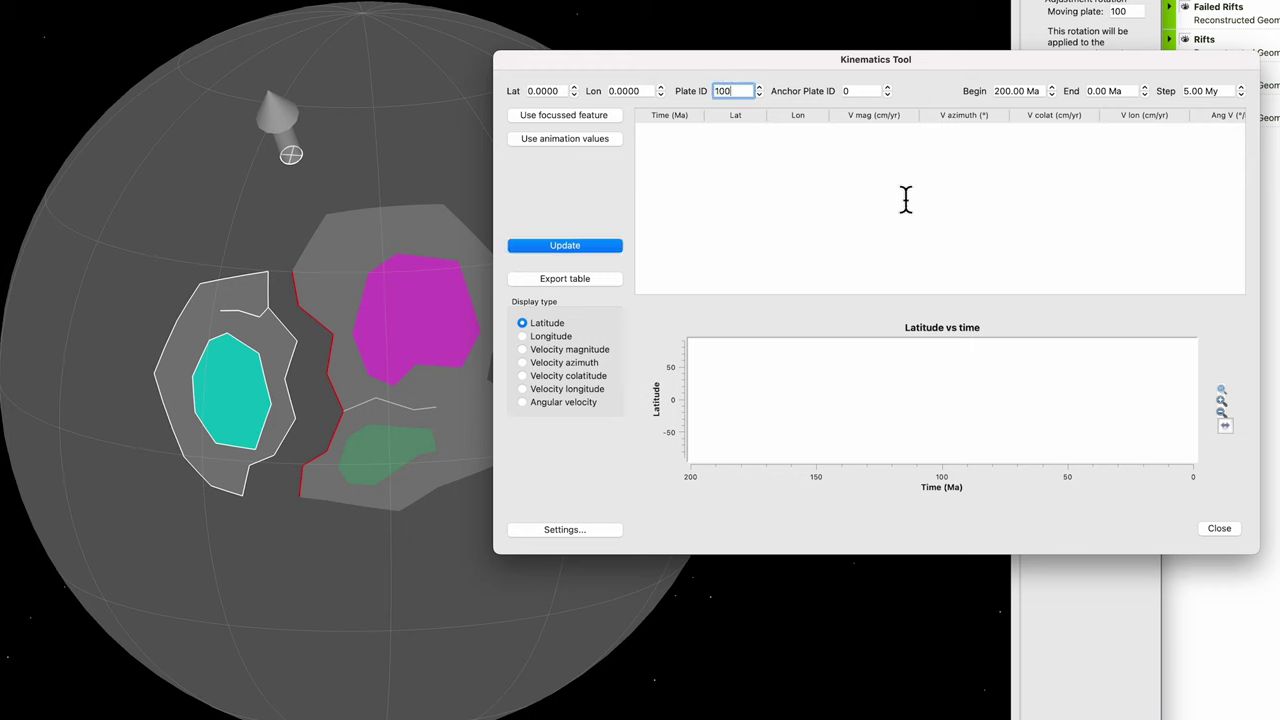
left_click(1026, 90)
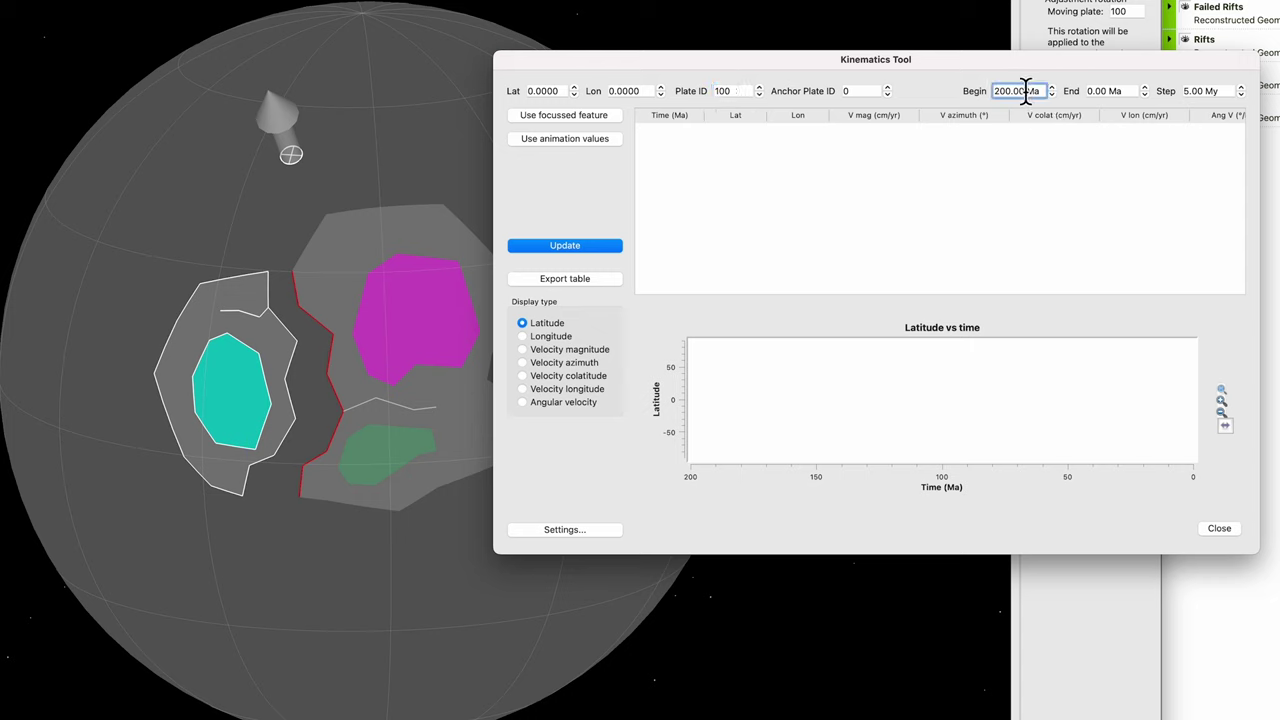
type("1")
left_click(553, 349)
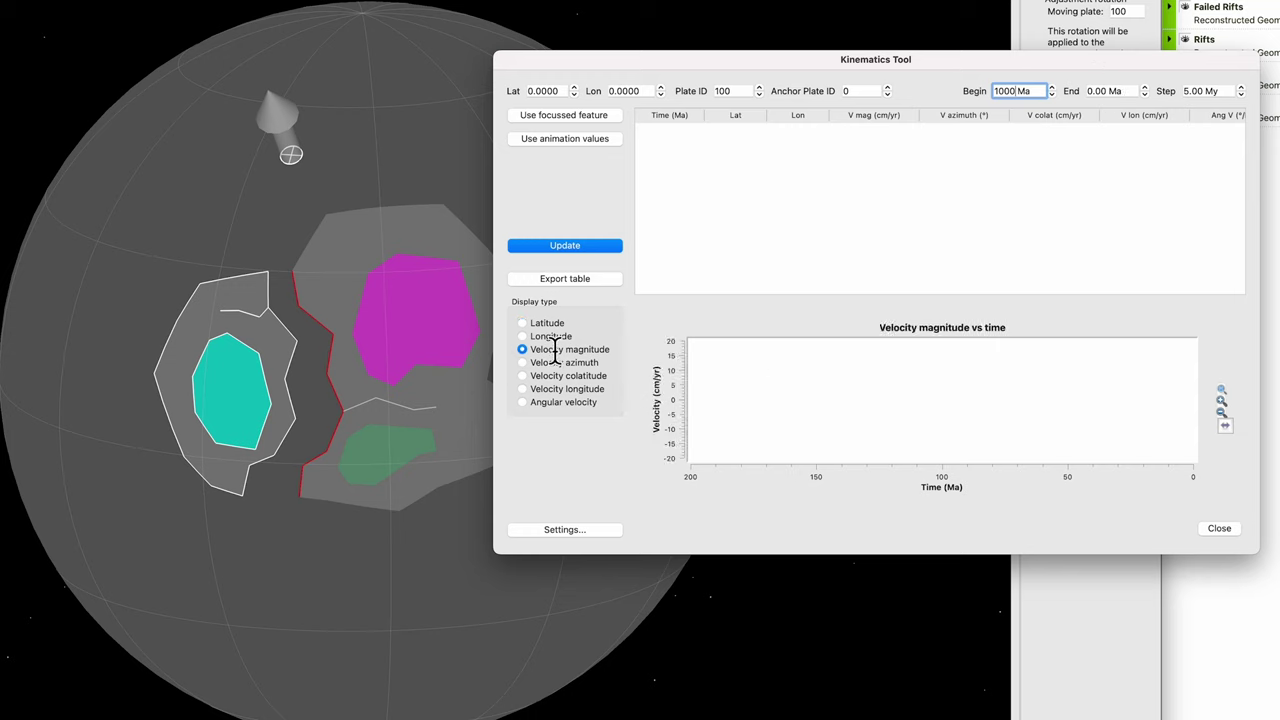
left_click(577, 246)
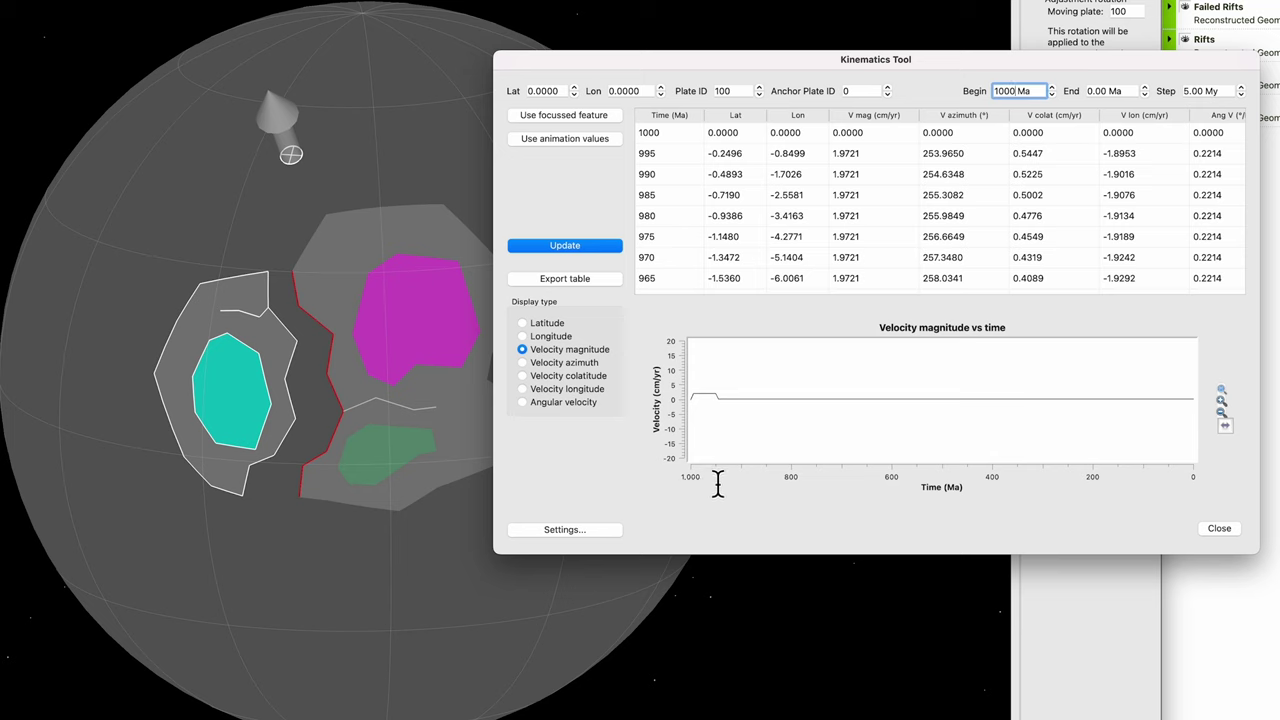
mouse_move(709, 391)
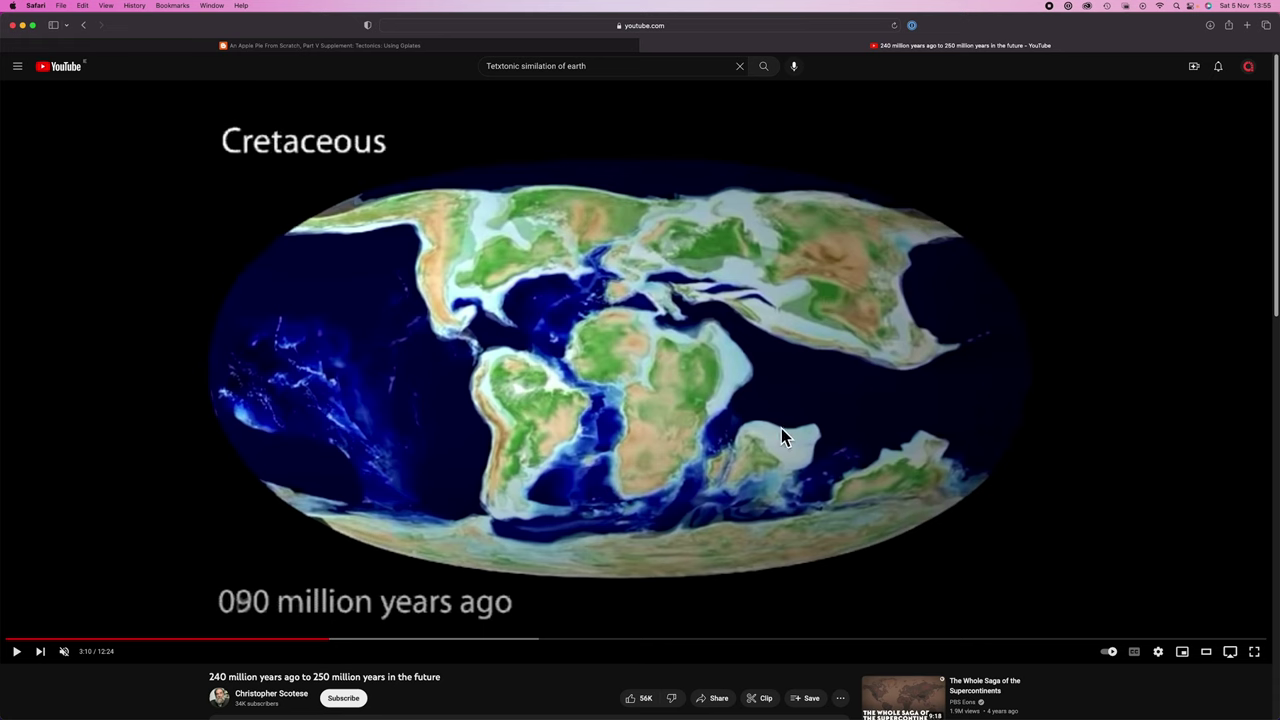
Step: Switch to Safari and compare the YouTube video of Earth's plate motions with the blog's table of typical plate speeds
left_click(360, 483)
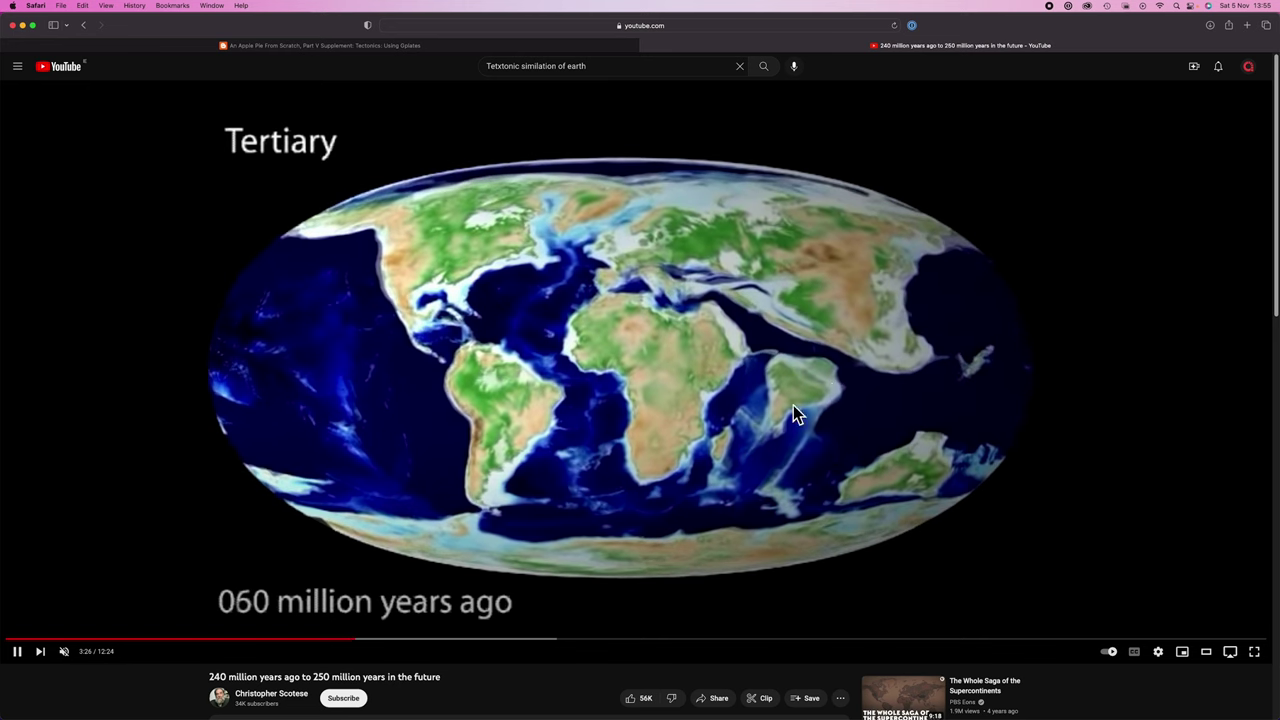
left_click(338, 44)
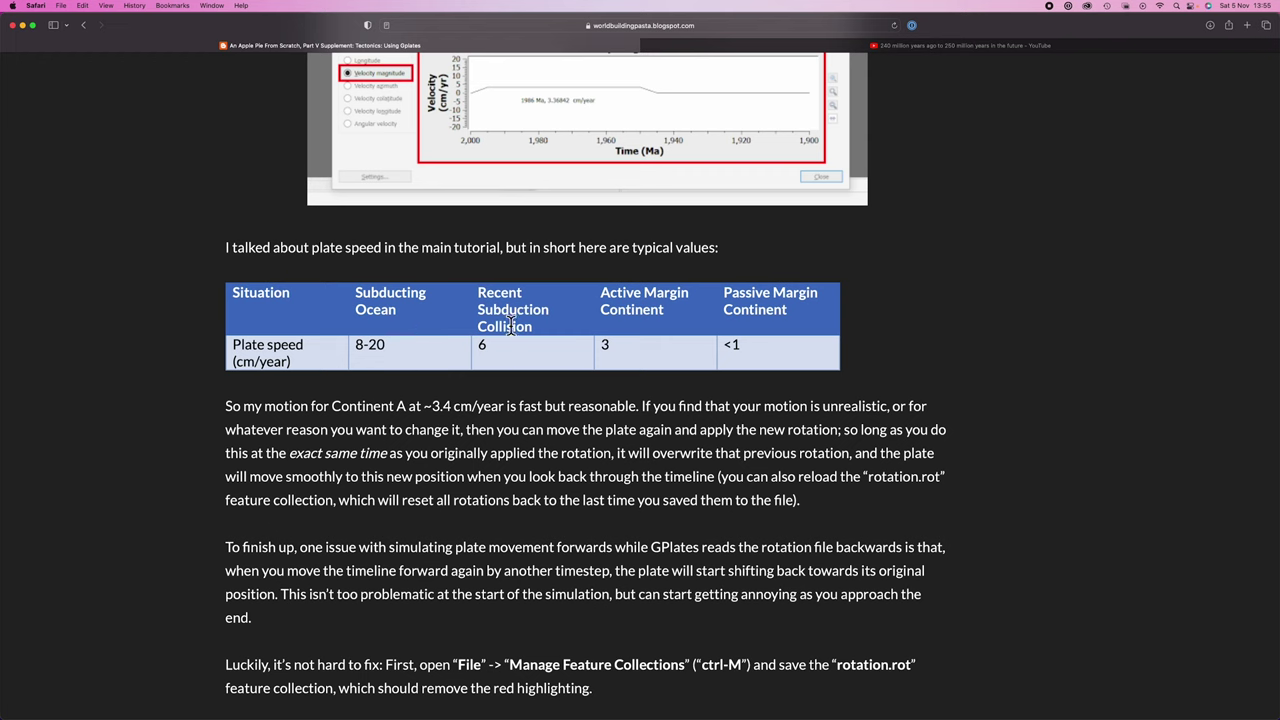
left_click(764, 46)
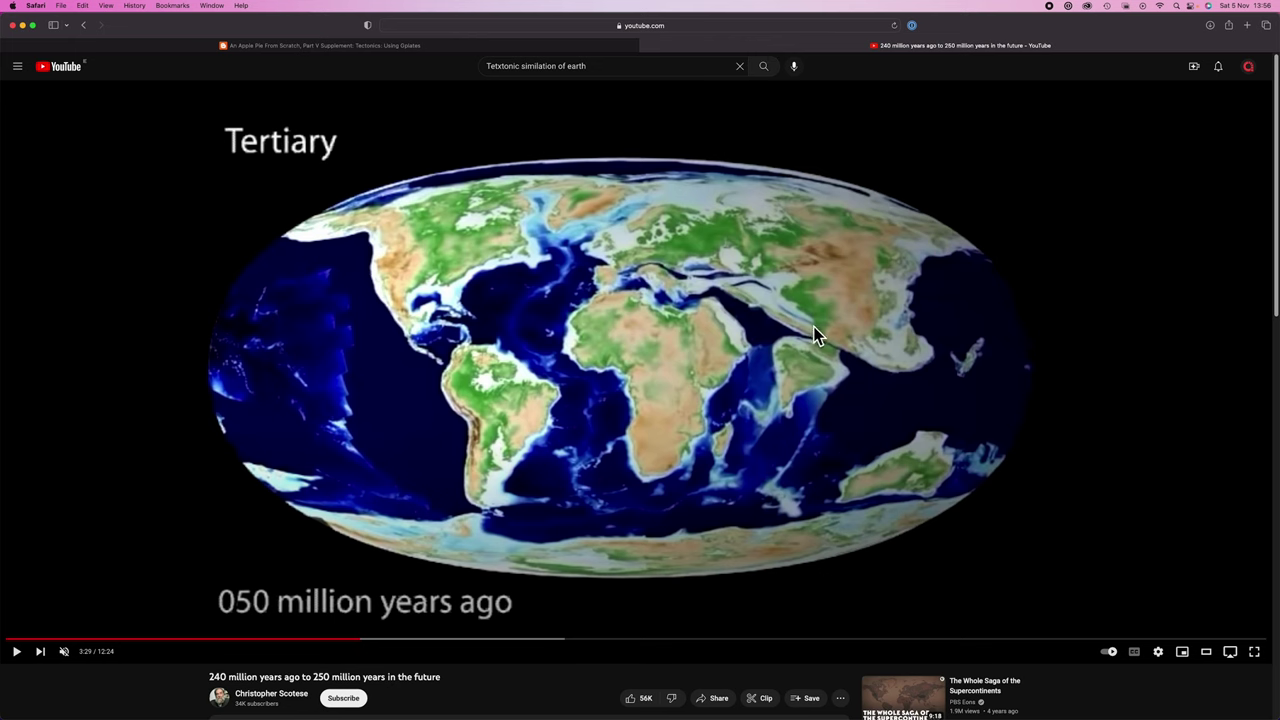
left_click(828, 438)
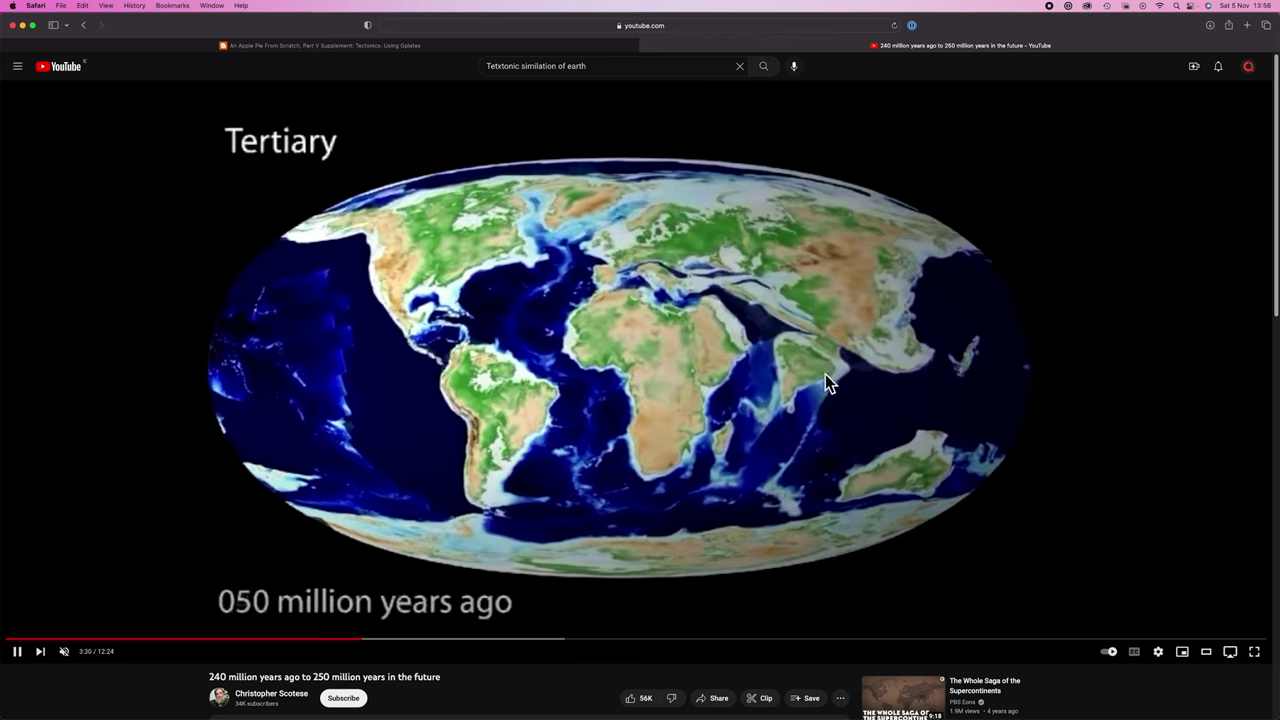
left_click(815, 427)
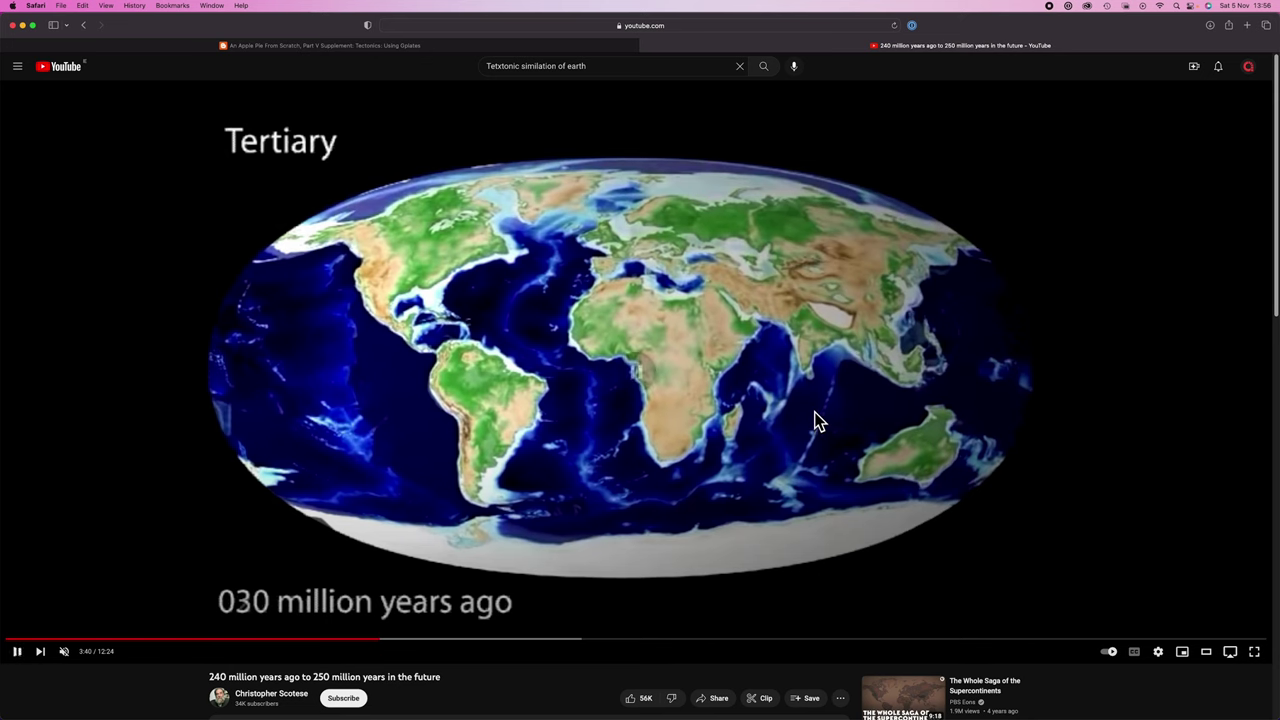
left_click(540, 46)
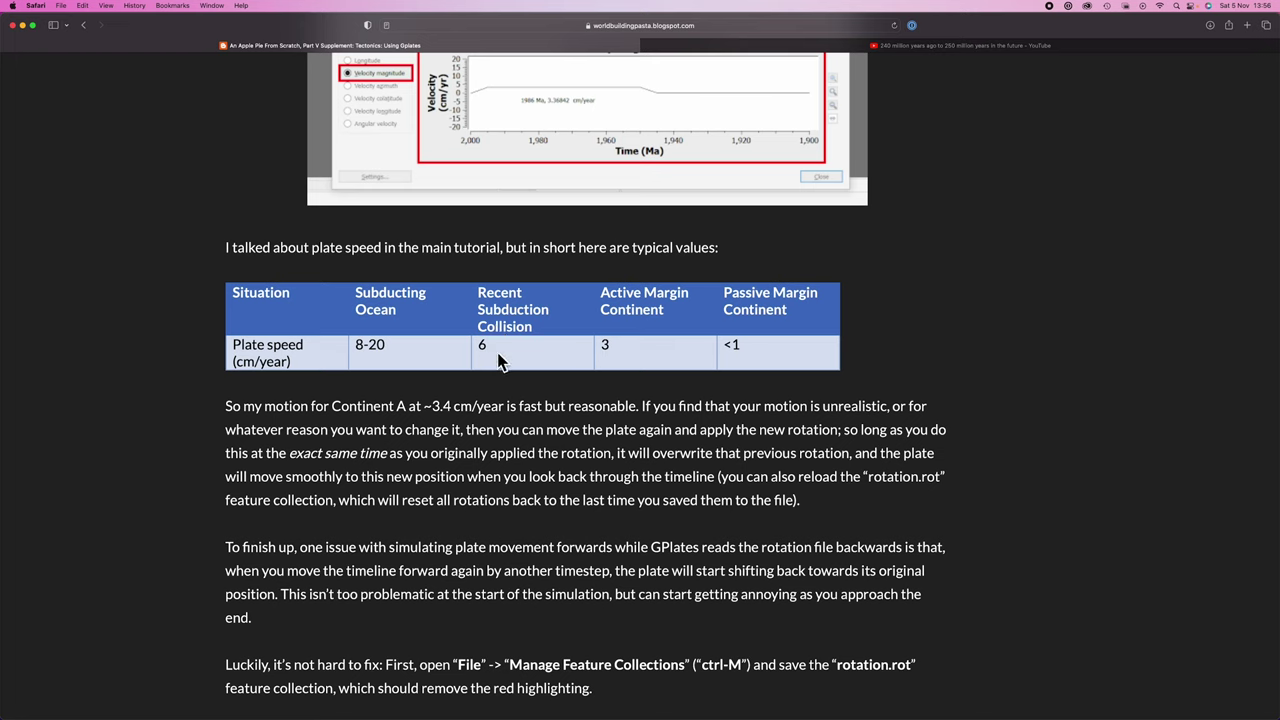
left_click(746, 45)
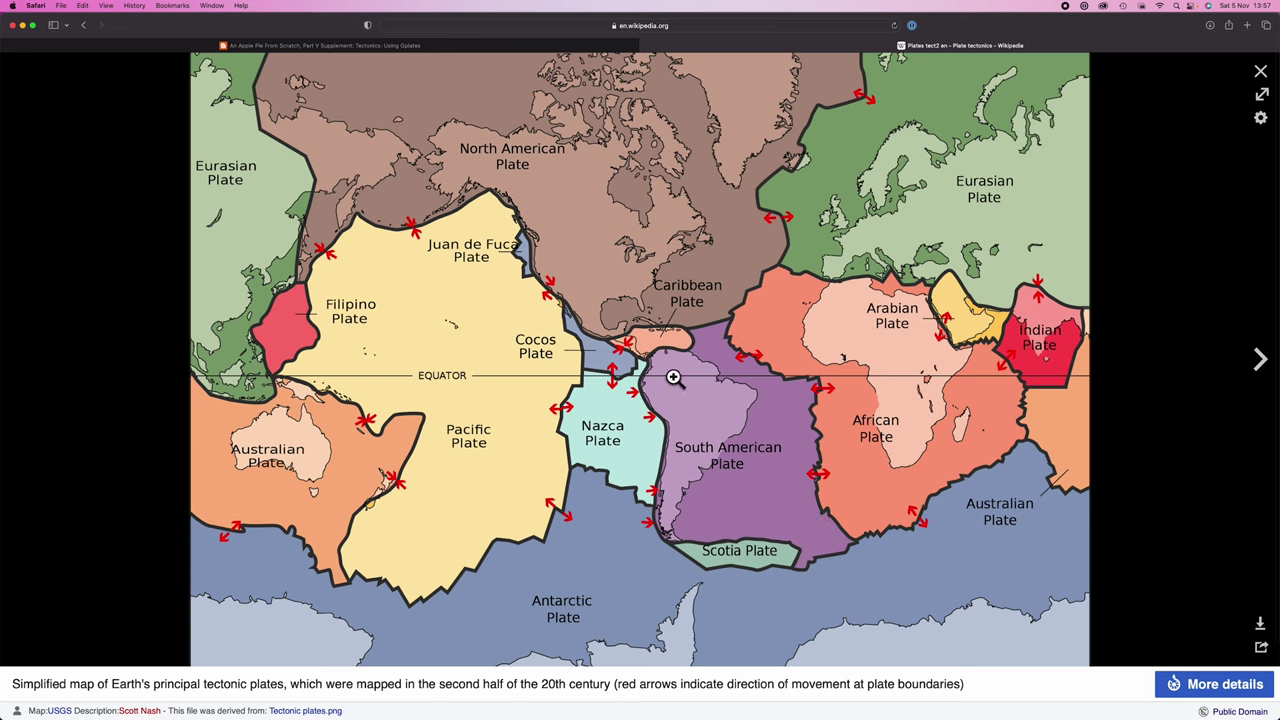
Step: Compare the Wikipedia plate map with the blog's table of typical plate speeds, and return to Continent A in GPlates
left_click(387, 47)
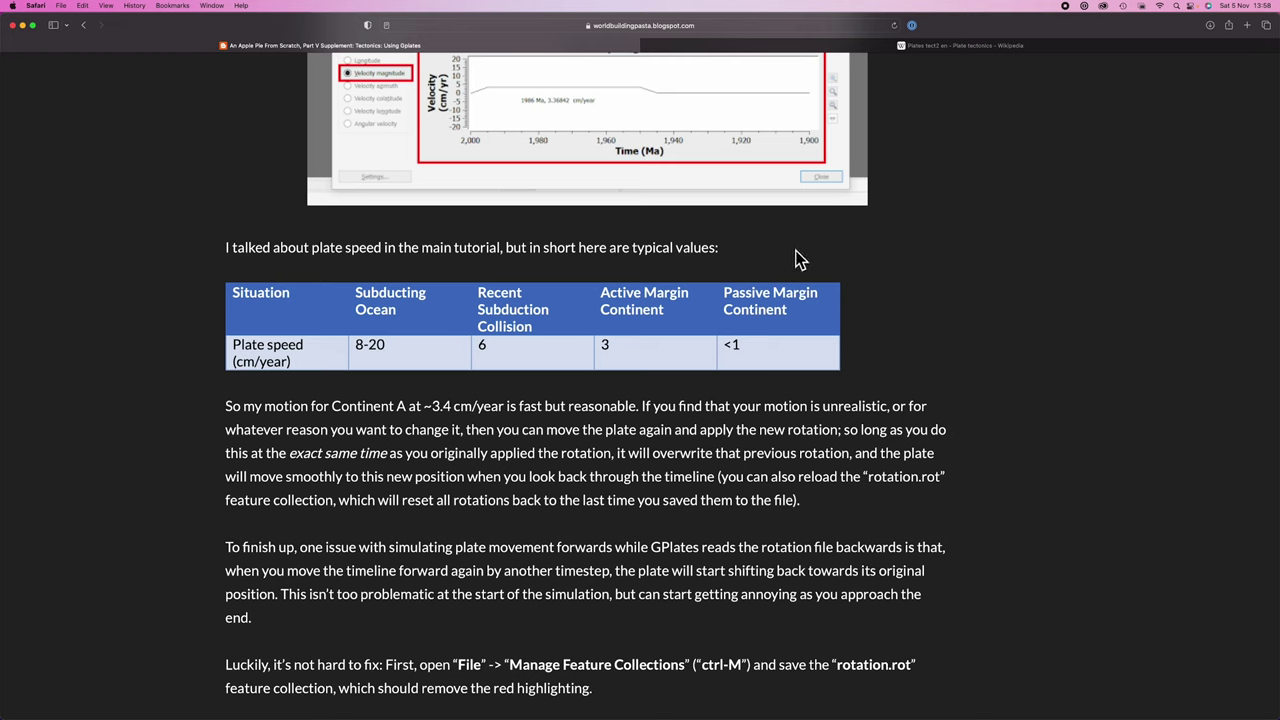
left_click(714, 46)
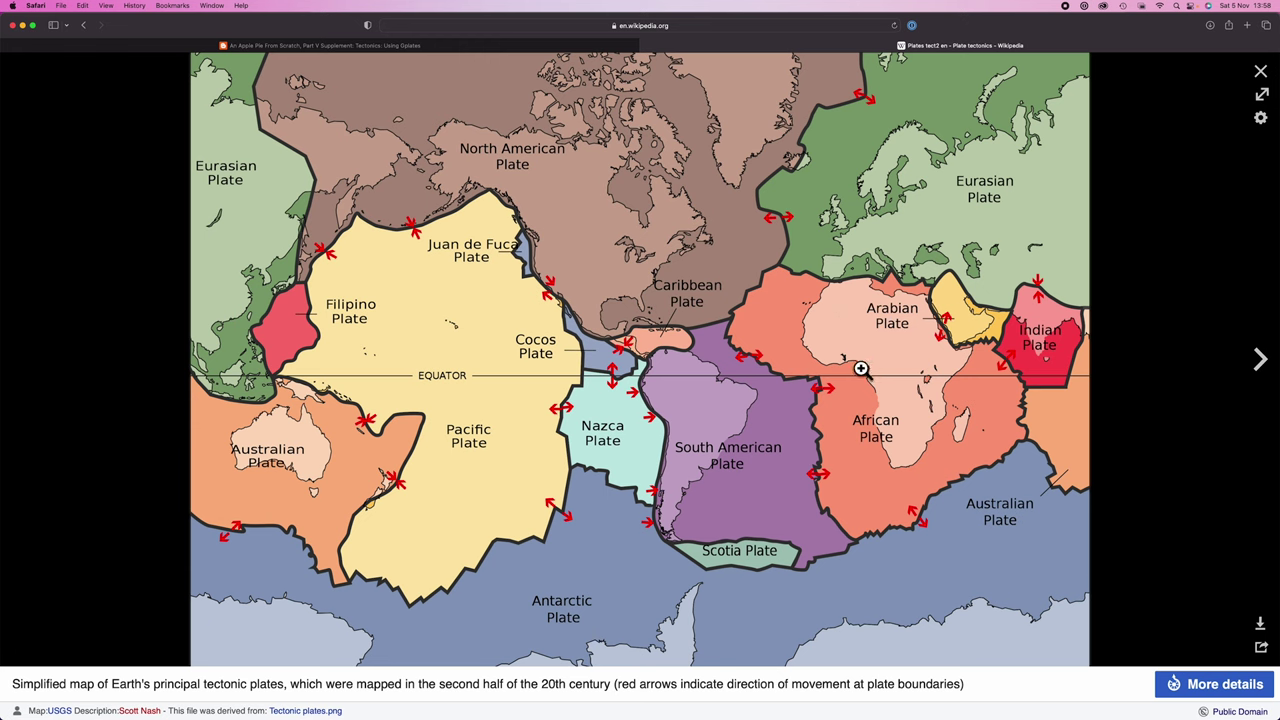
key("ctrl+shift+Tab")
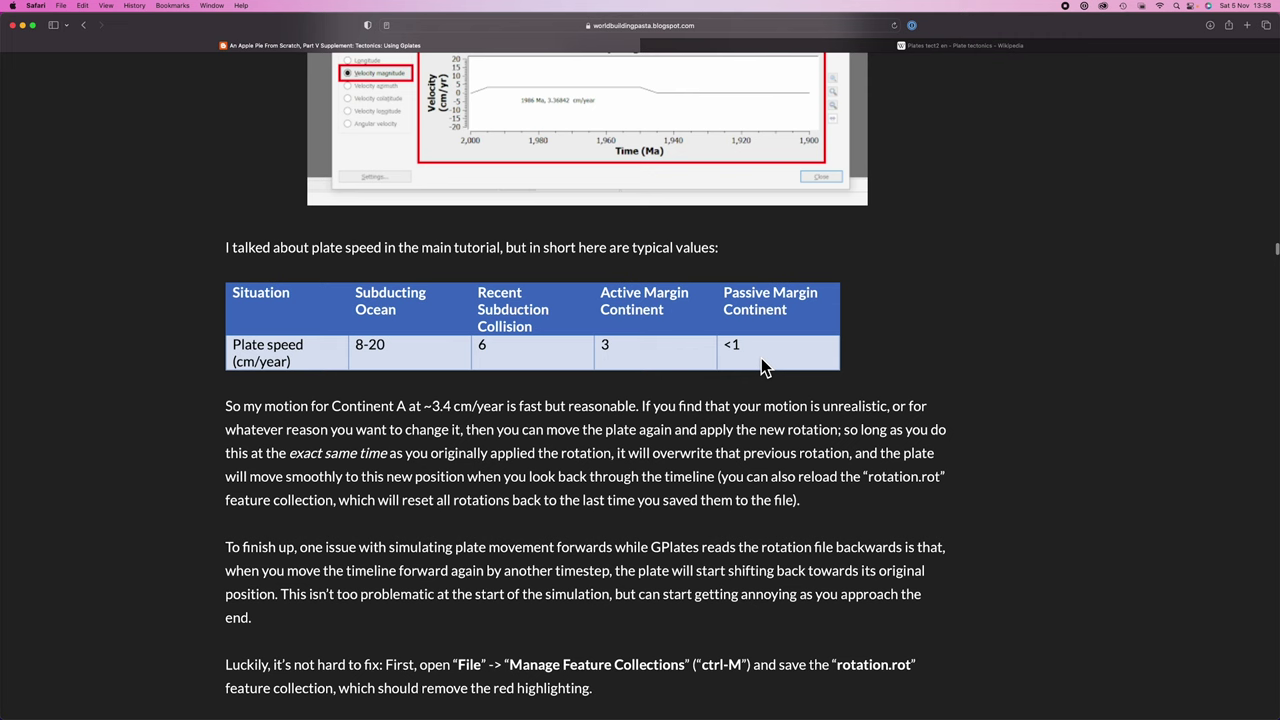
key("super+Tab")
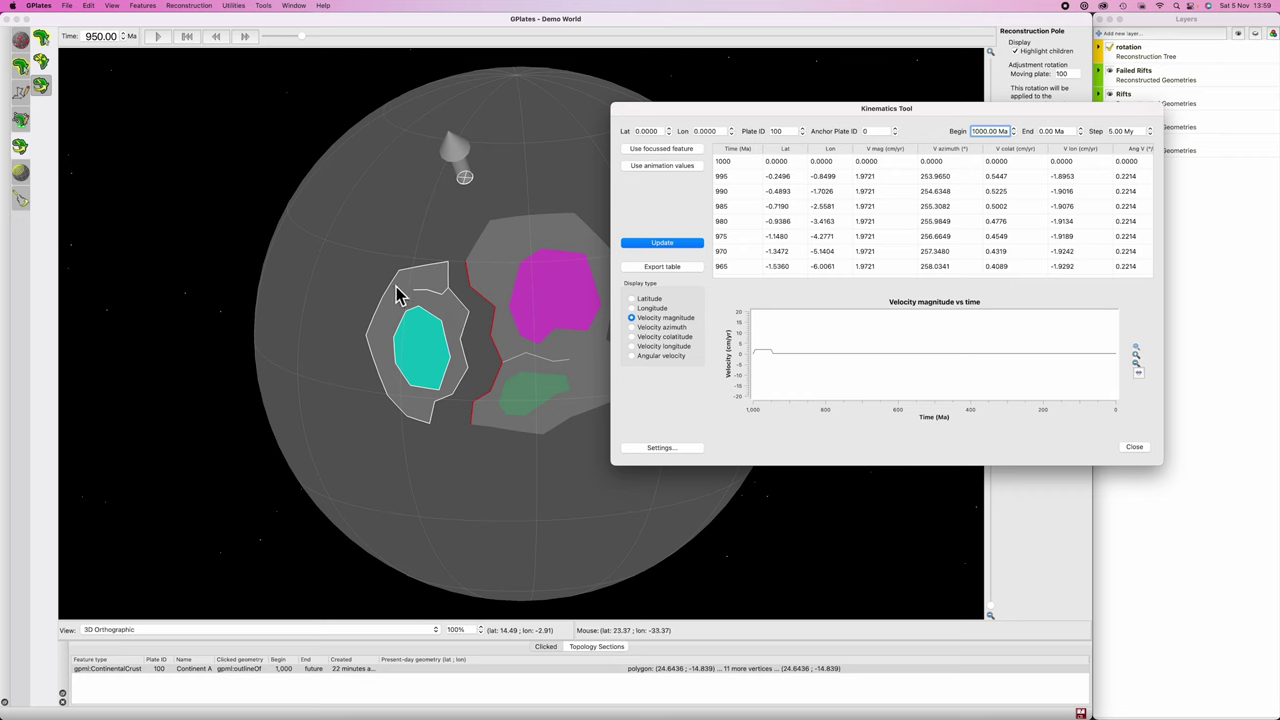
key("super+Tab")
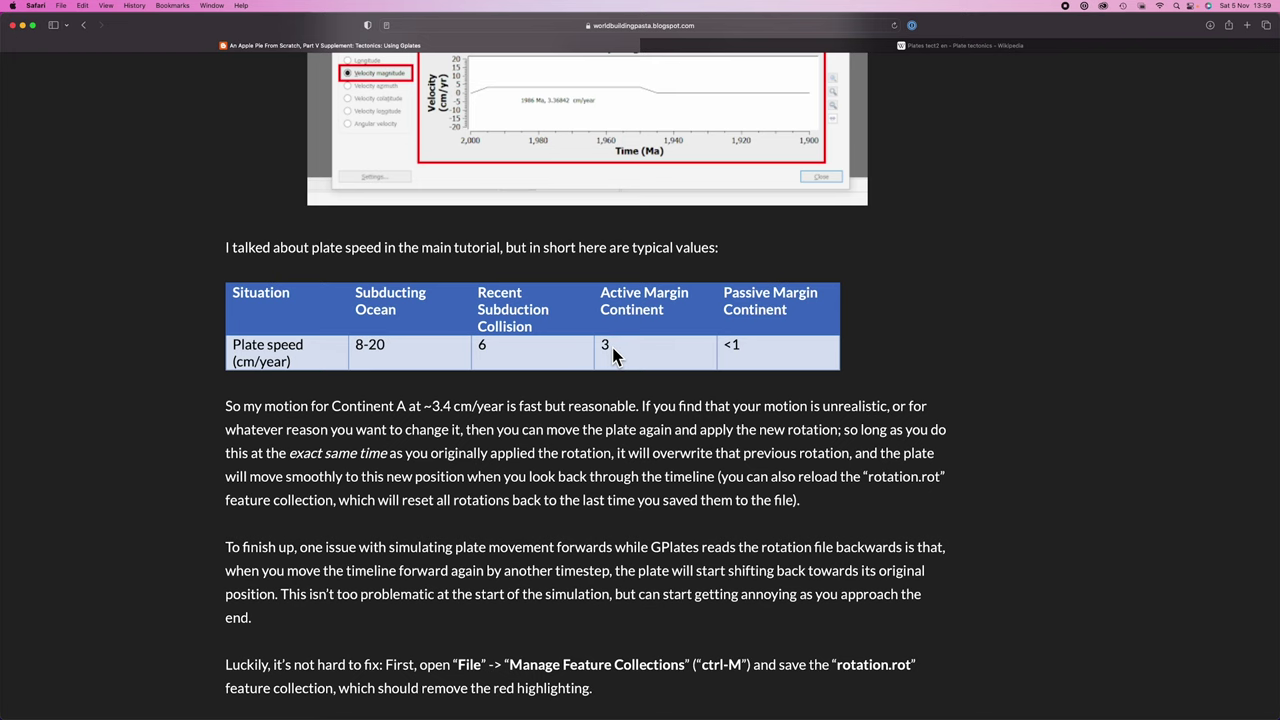
key("super+Tab")
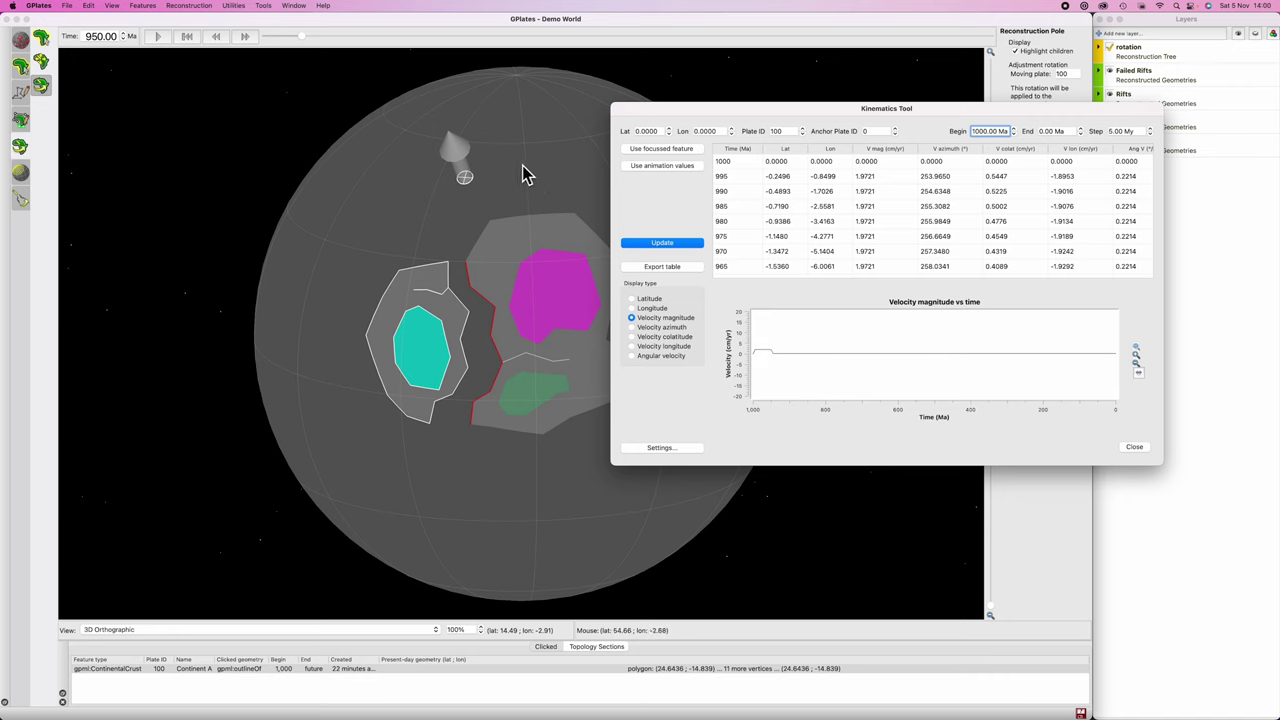
Step: Rotate plate 100 a further 2.15° westward at 950 Ma, apply the rotation and update its velocity in the Kinematics Tool
left_click(527, 195)
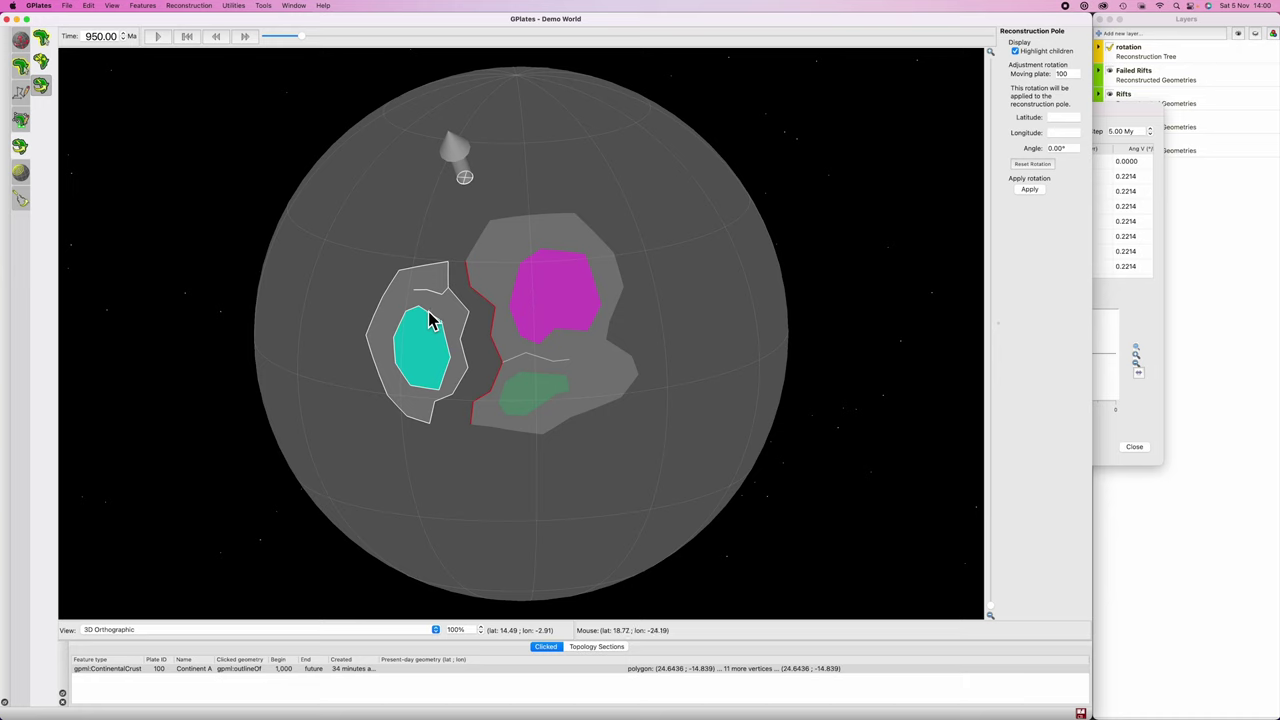
left_click_drag(437, 323, 424, 325)
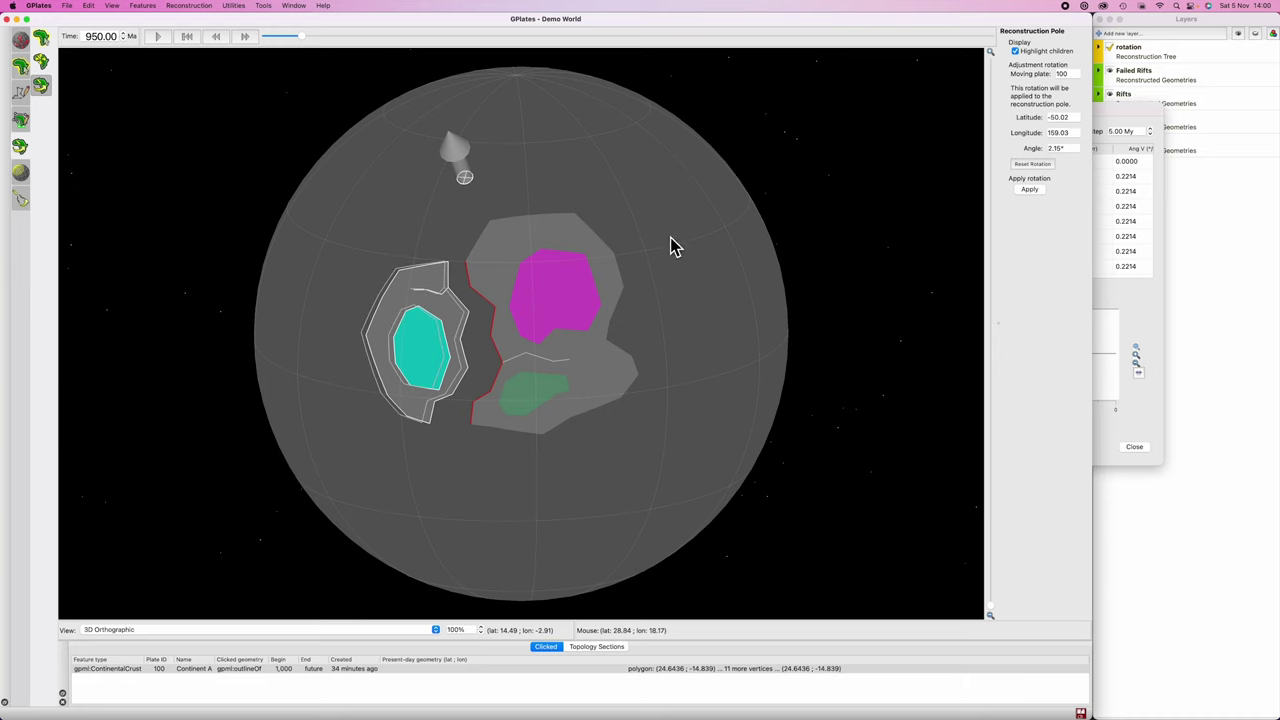
left_click(1029, 188)
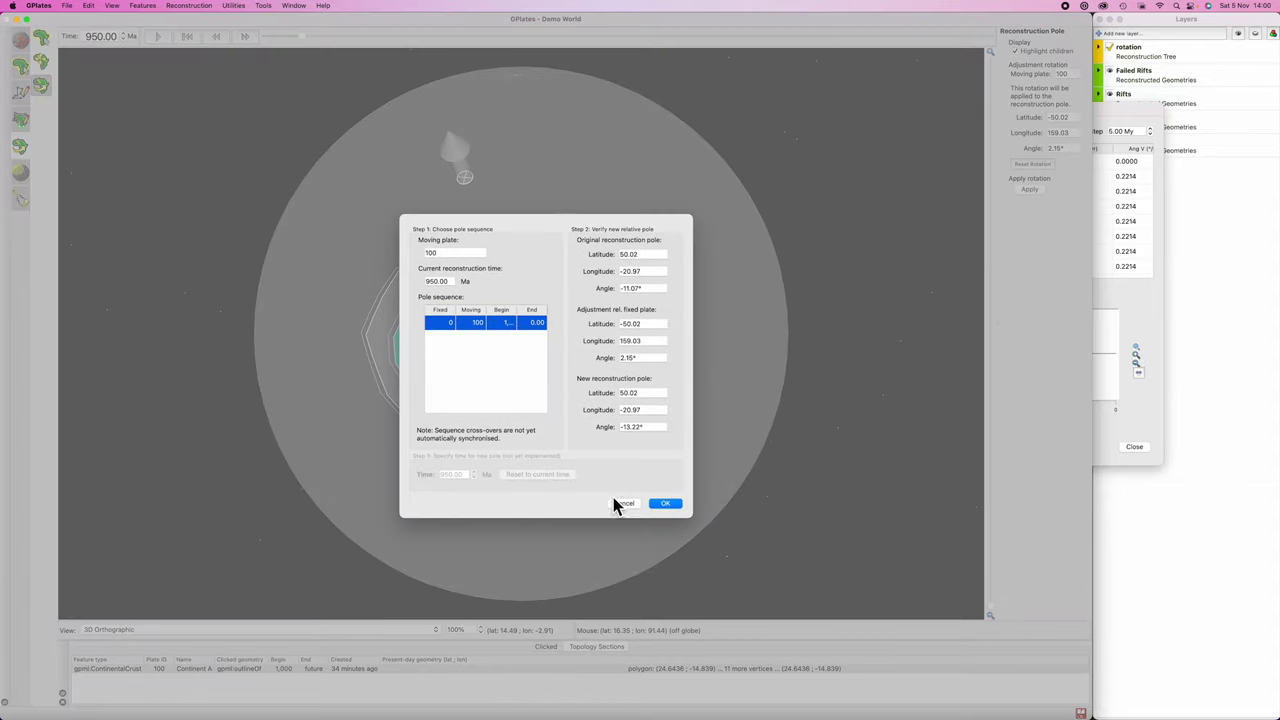
left_click(668, 503)
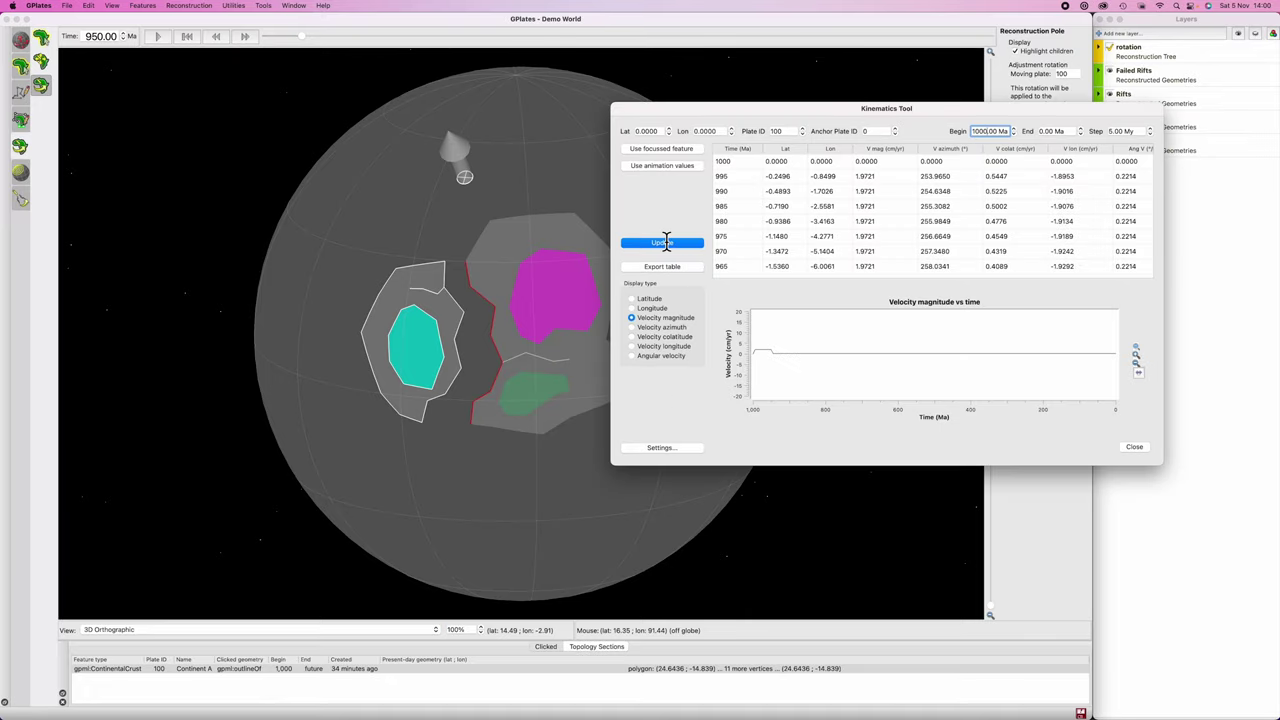
left_click(666, 242)
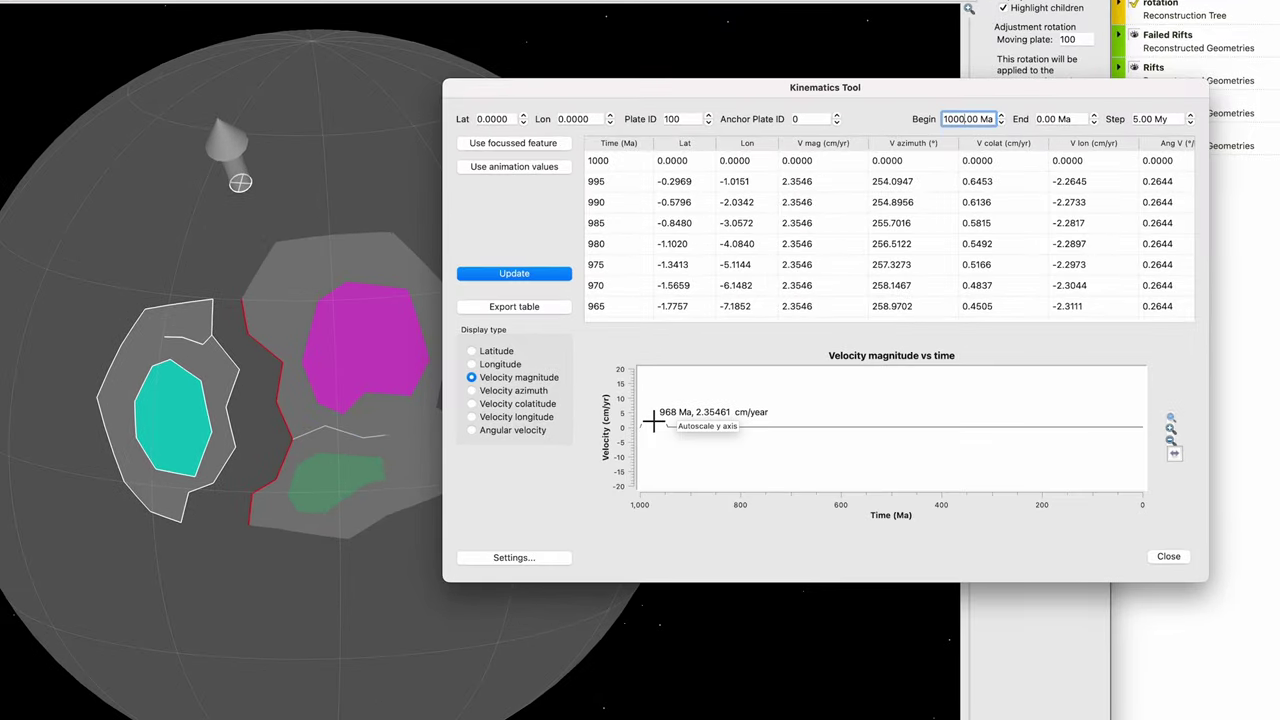
left_click(1166, 556)
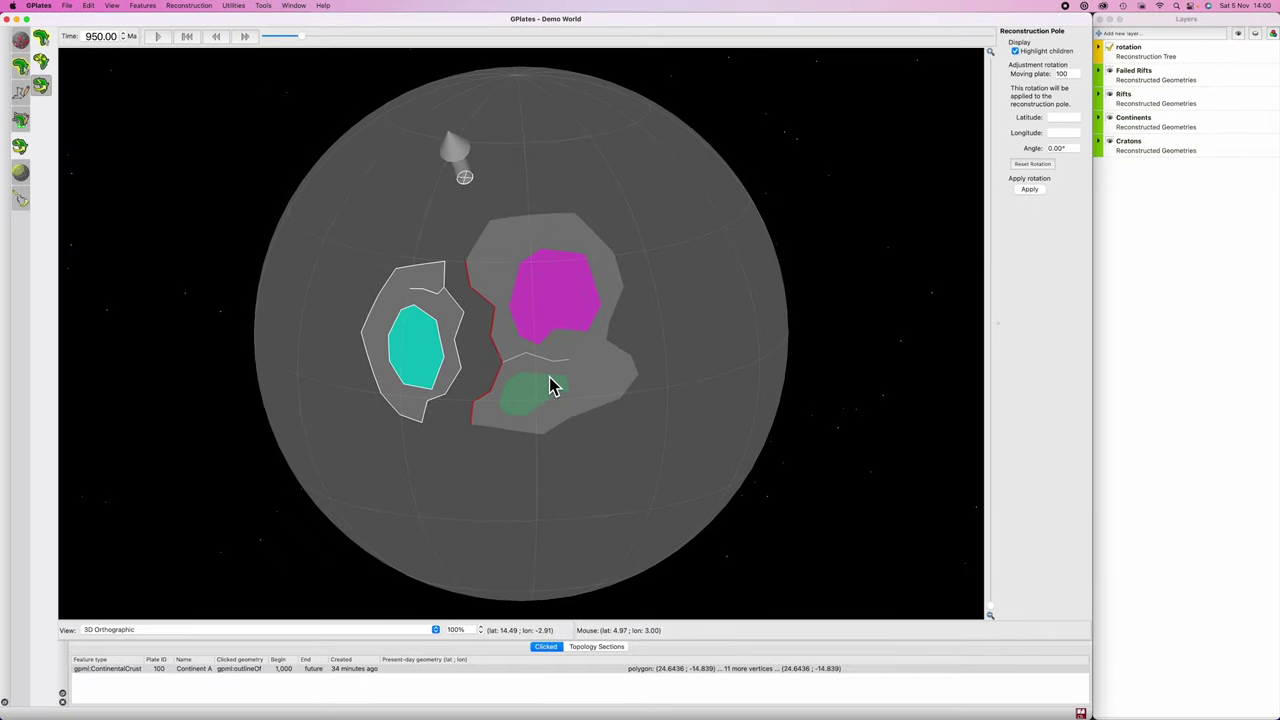
Step: Rotate plate 100 another 4.36° westward, apply it at 950 Ma and update the Kinematics Tool's velocity plot
left_click_drag(333, 389, 328, 394)
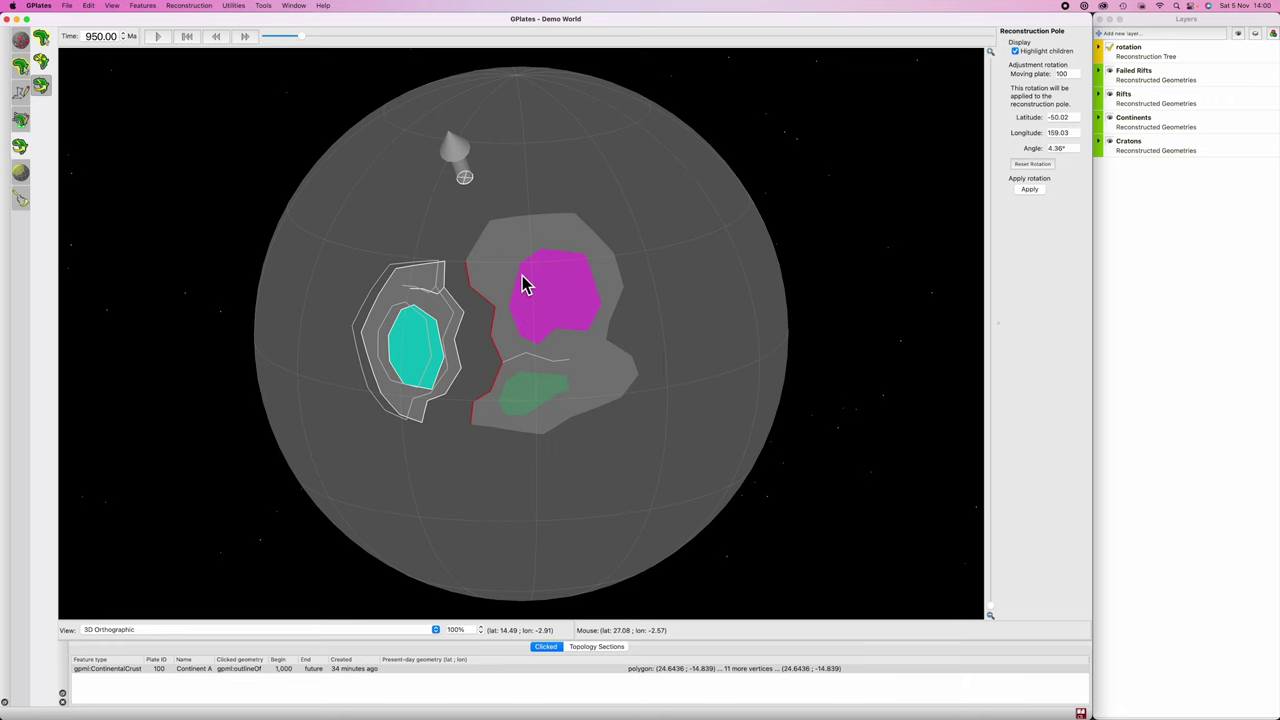
left_click(1037, 190)
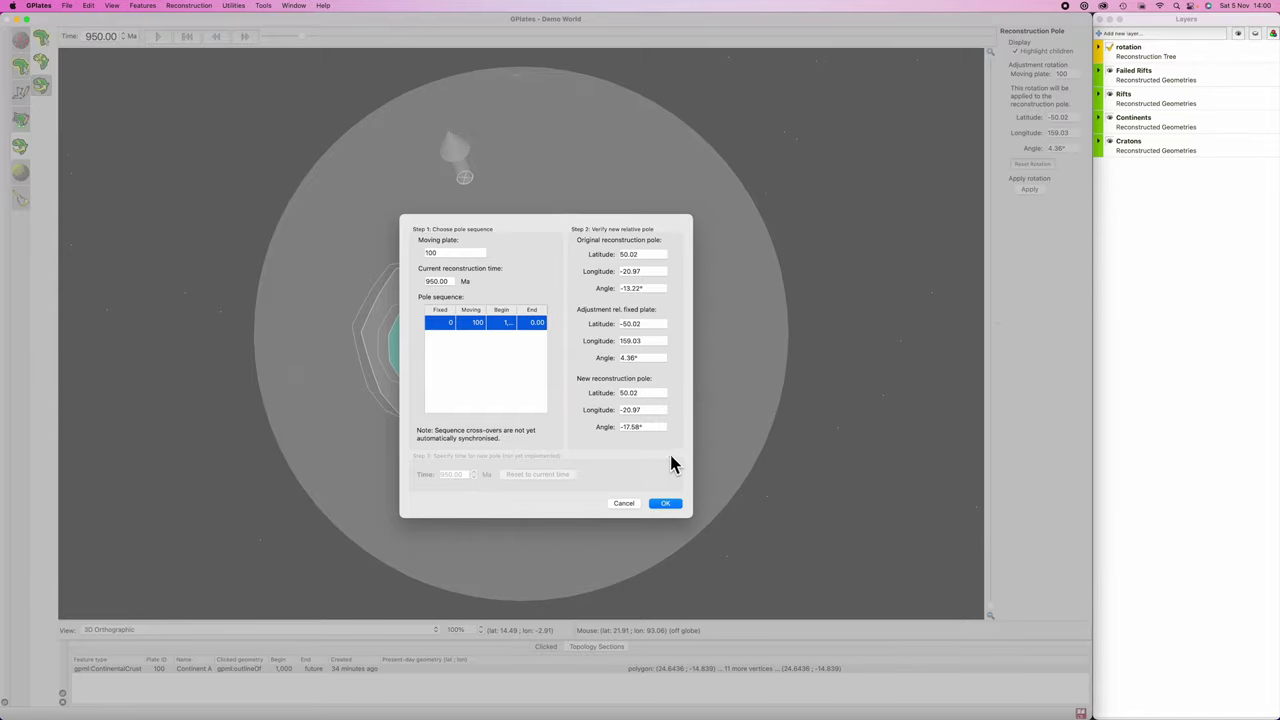
left_click(666, 504)
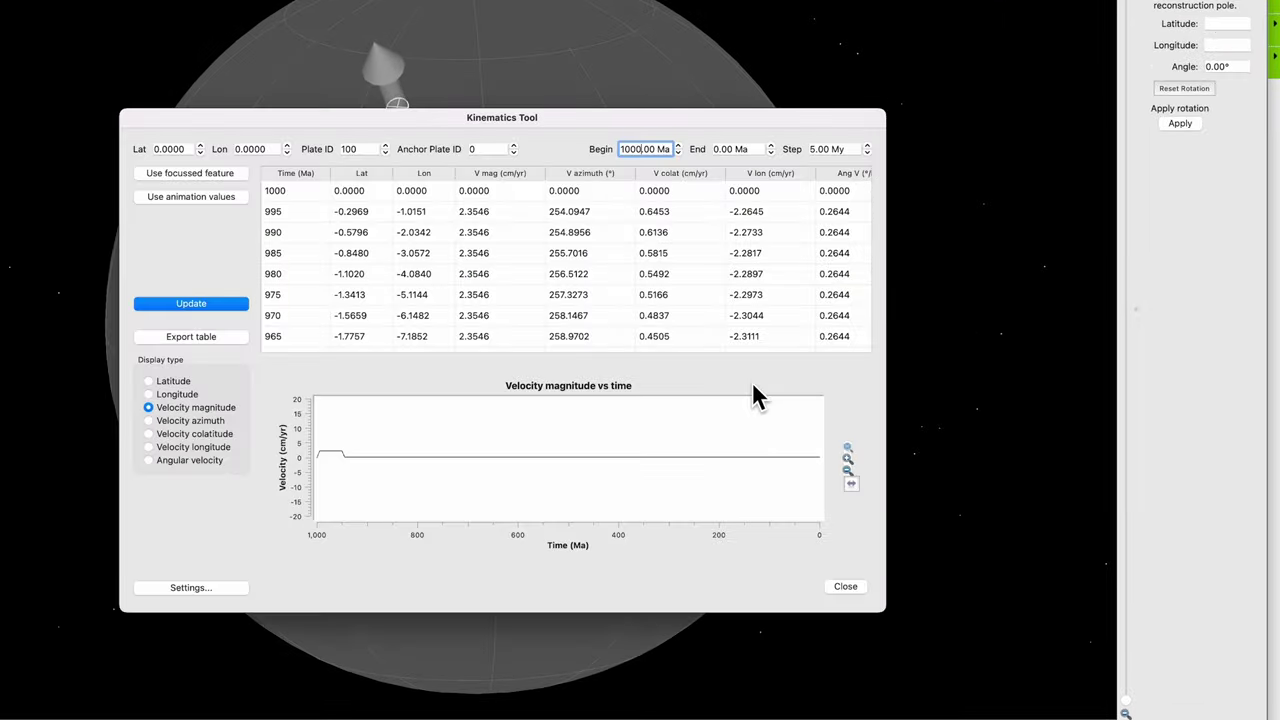
left_click(185, 304)
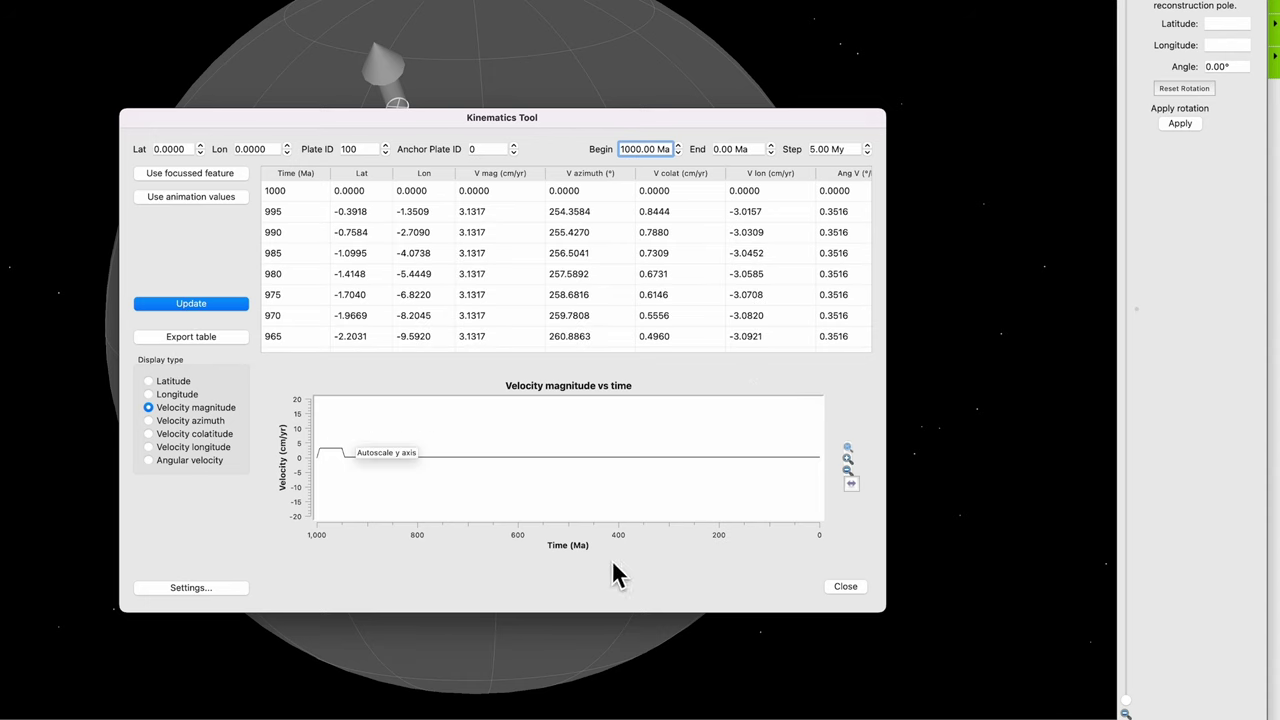
left_click(845, 588)
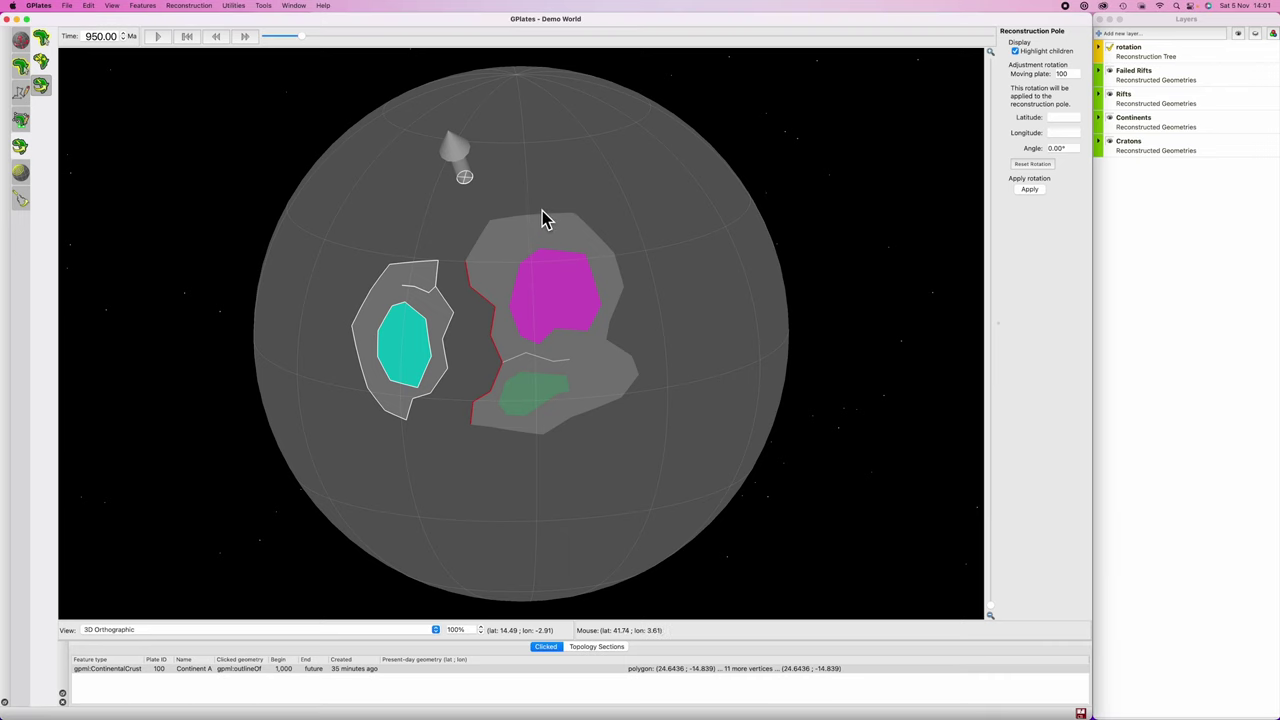
Step: Select Continent BC, move the pole to about latitude 51.9, longitude -27.4, and apply an eastward rotation of about 10.3° to plate 300
key("f")
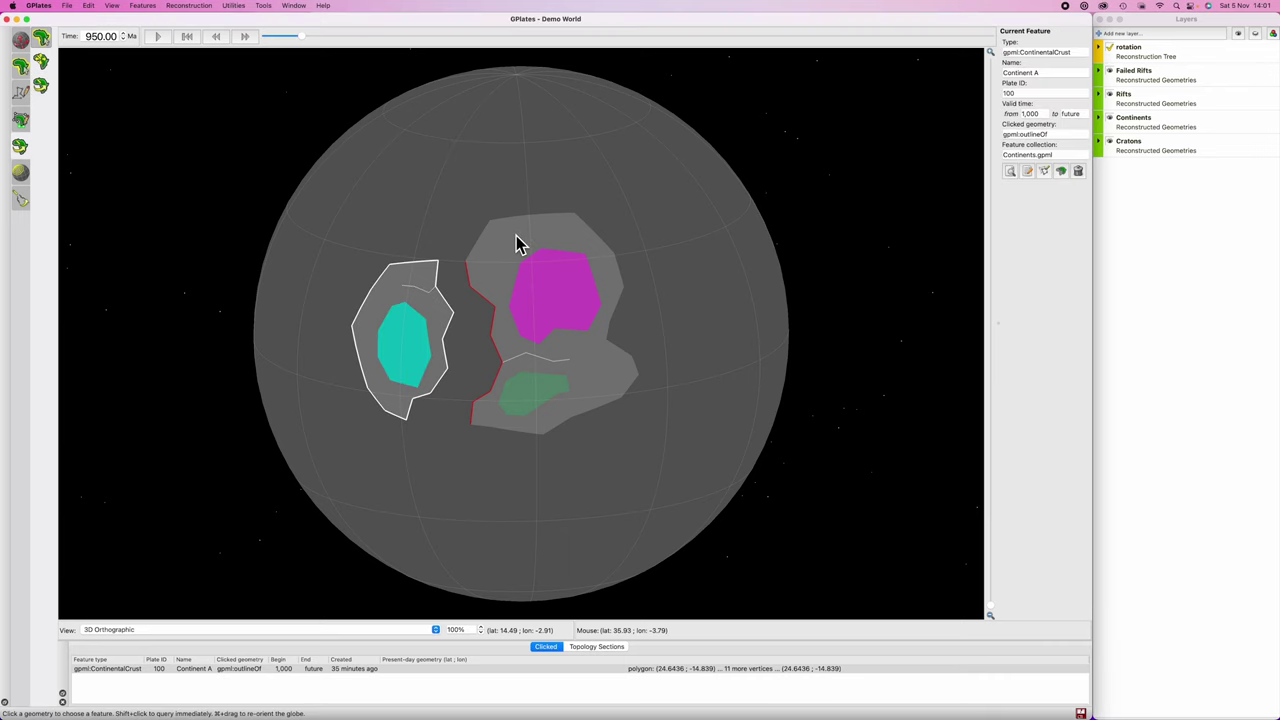
left_click(556, 248)
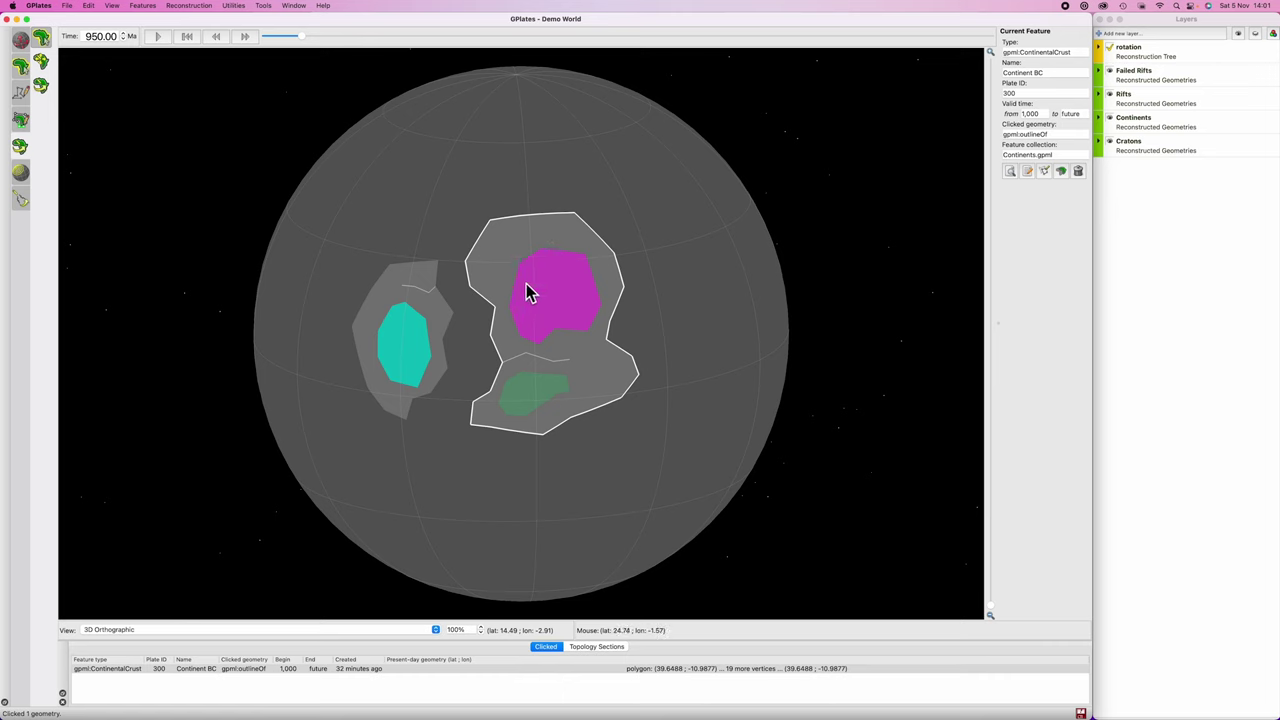
key("p")
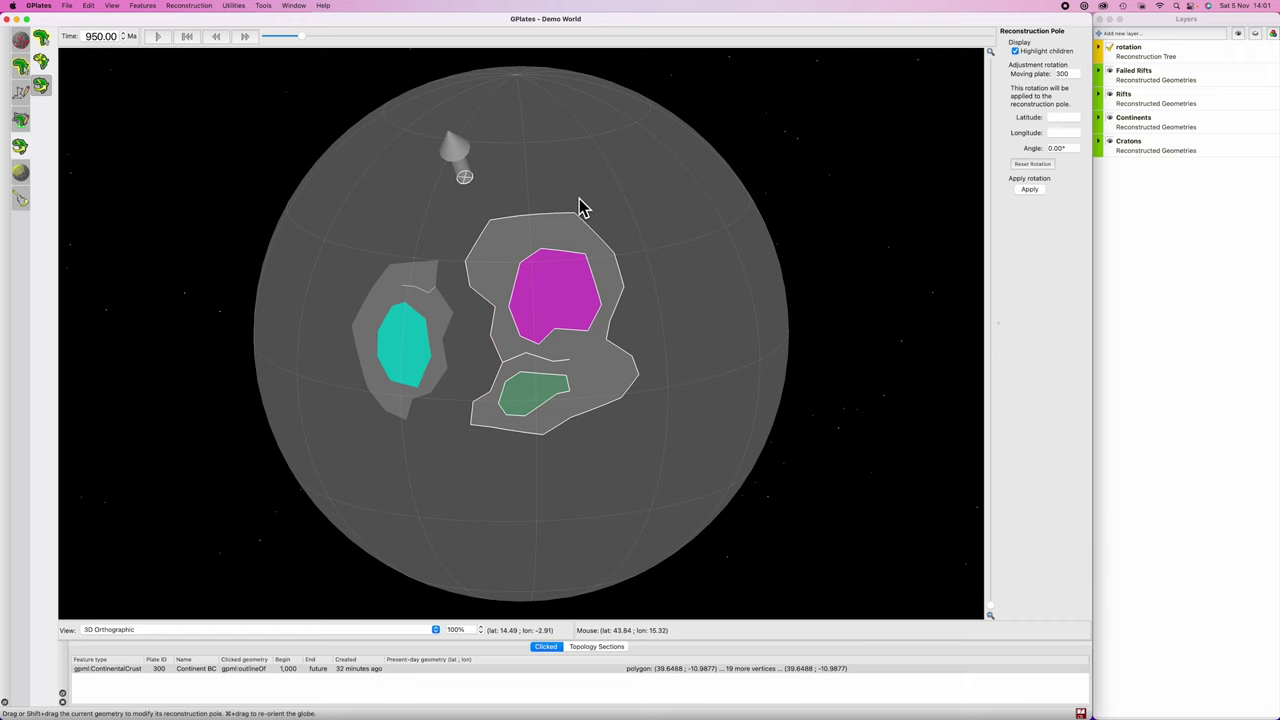
key("o")
mouse_move(463, 178)
left_mouse_down()
mouse_move(429, 191)
mouse_move(452, 178)
left_mouse_up()
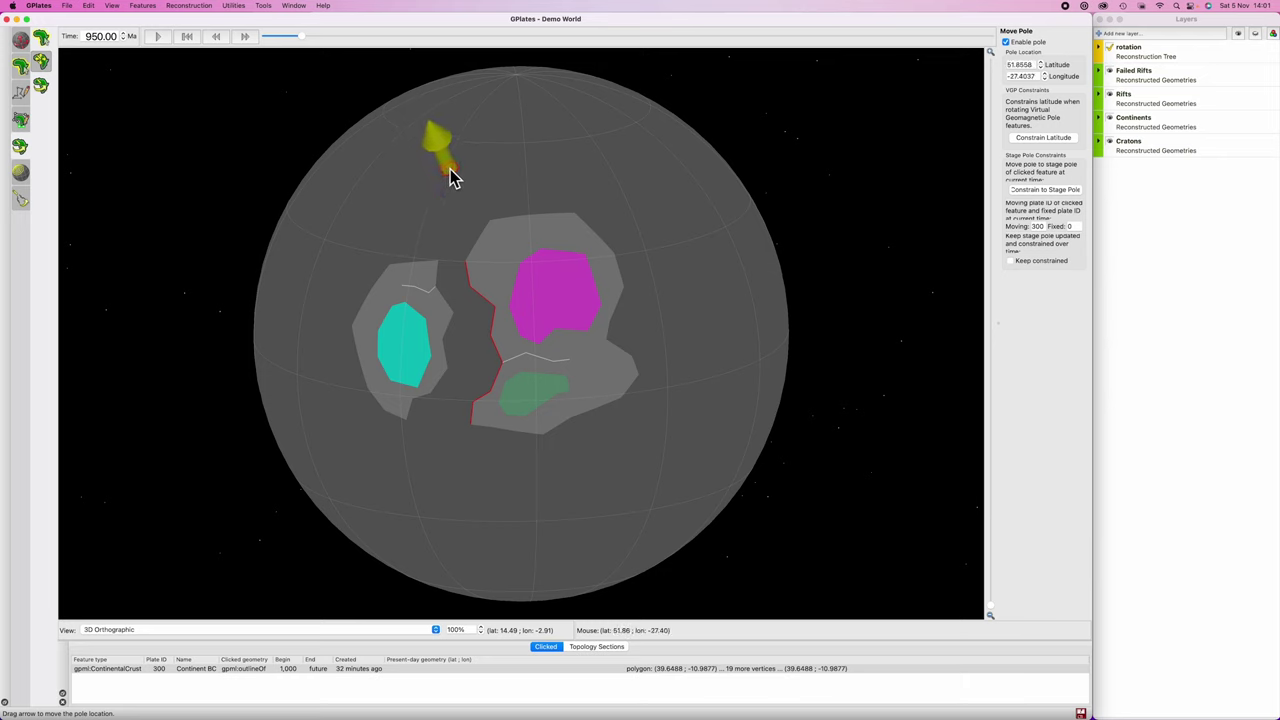
key("p")
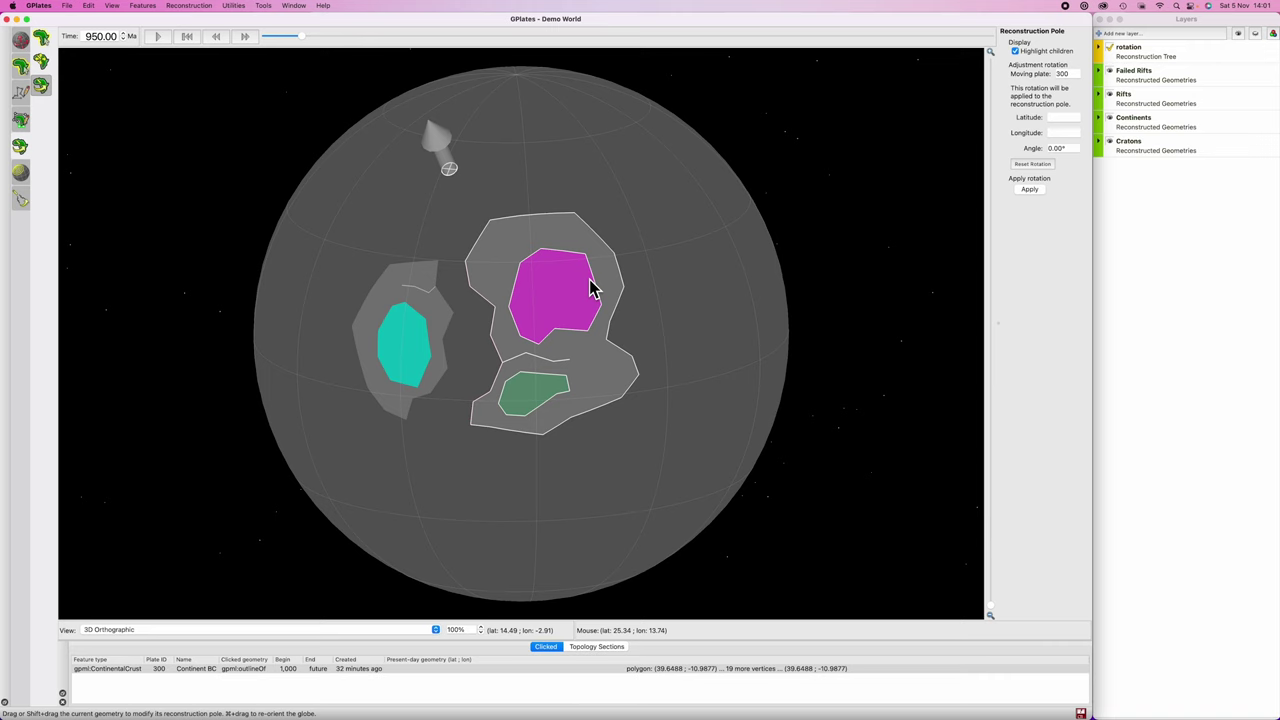
left_click_drag(597, 323, 627, 310)
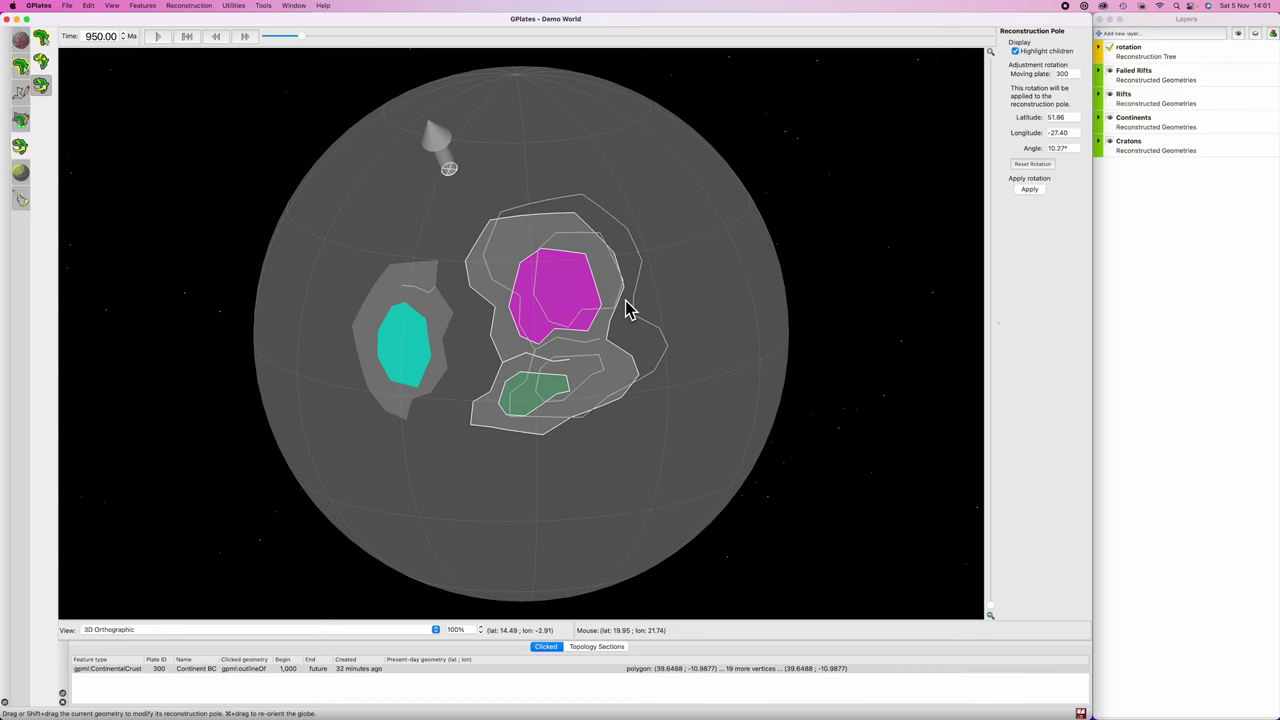
left_click(1027, 190)
left_click(664, 504)
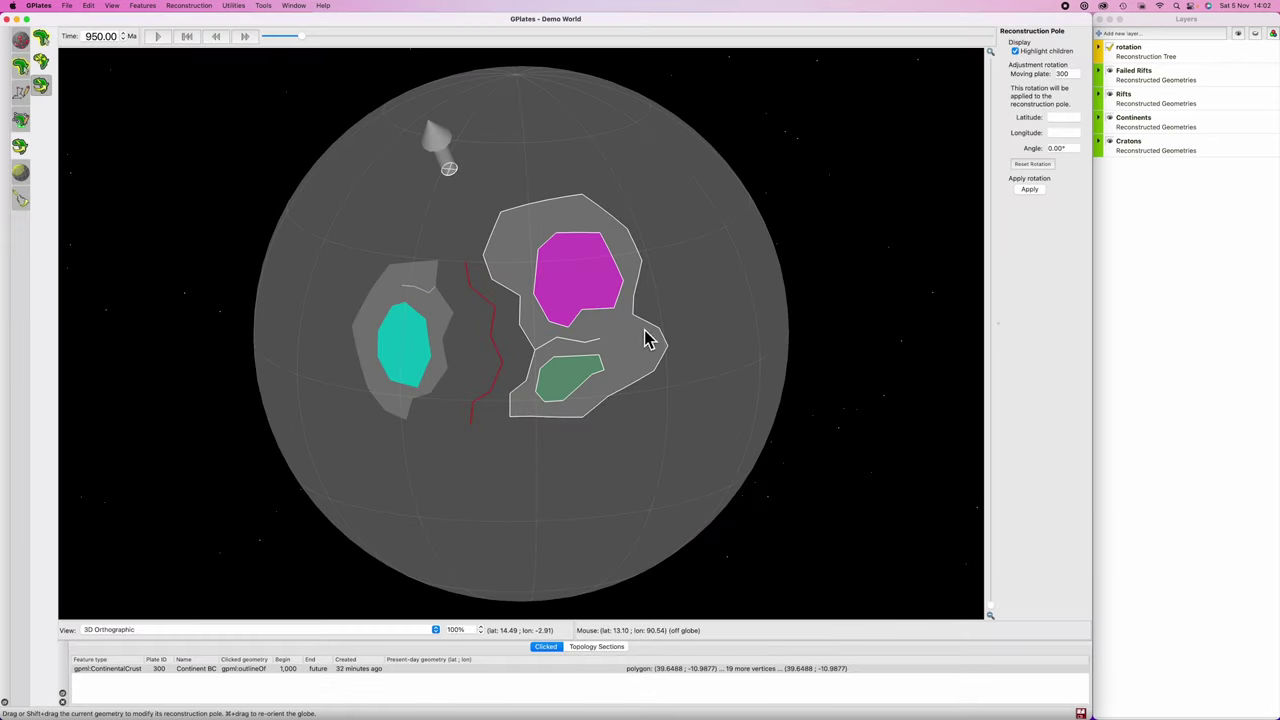
Step: Plot velocity magnitude over time for plate ID 300 in the Kinematics Tool and read its speed, closing the tool when done
key("super+k")
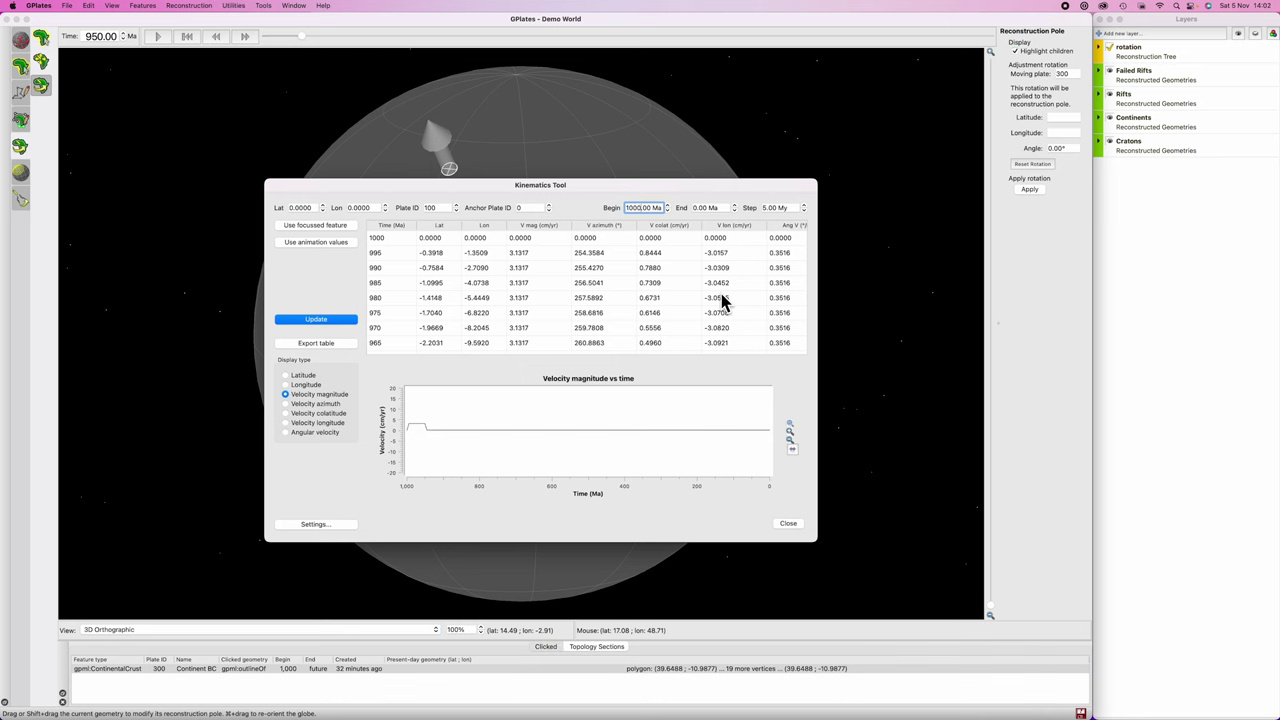
left_click_drag(593, 184, 1030, 151)
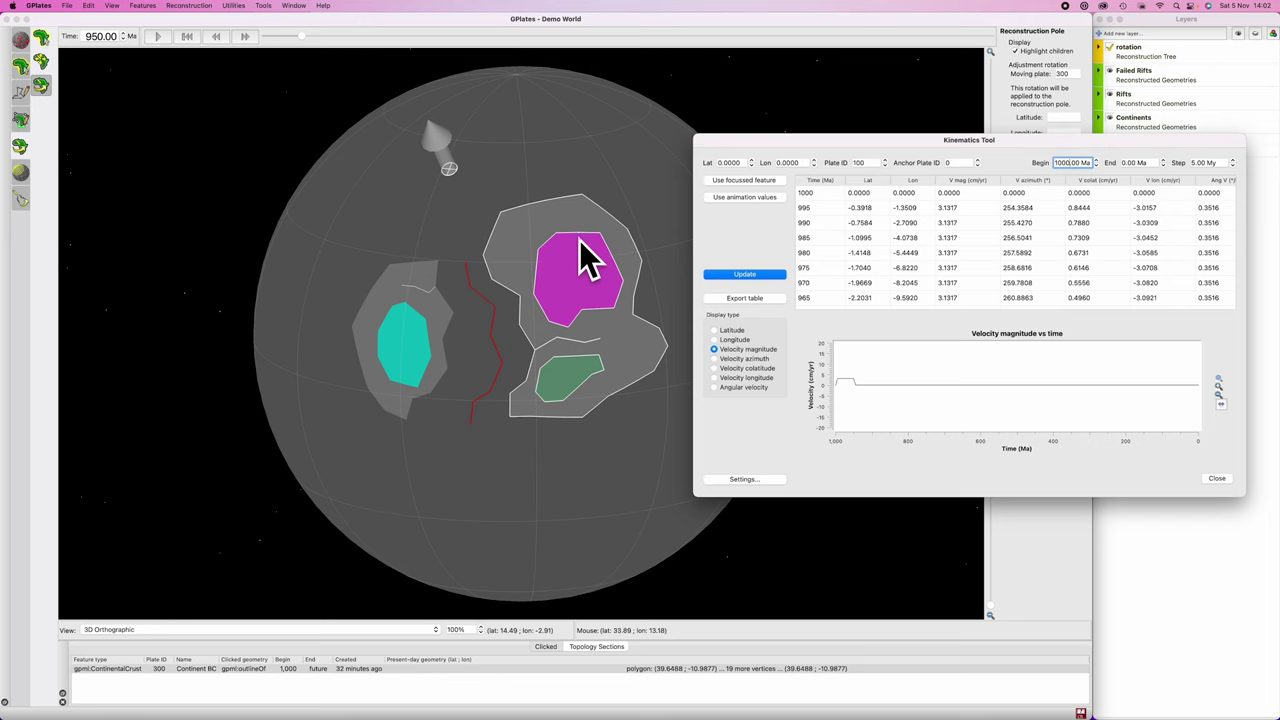
left_click(866, 163)
left_click(752, 276)
mouse_move(843, 381)
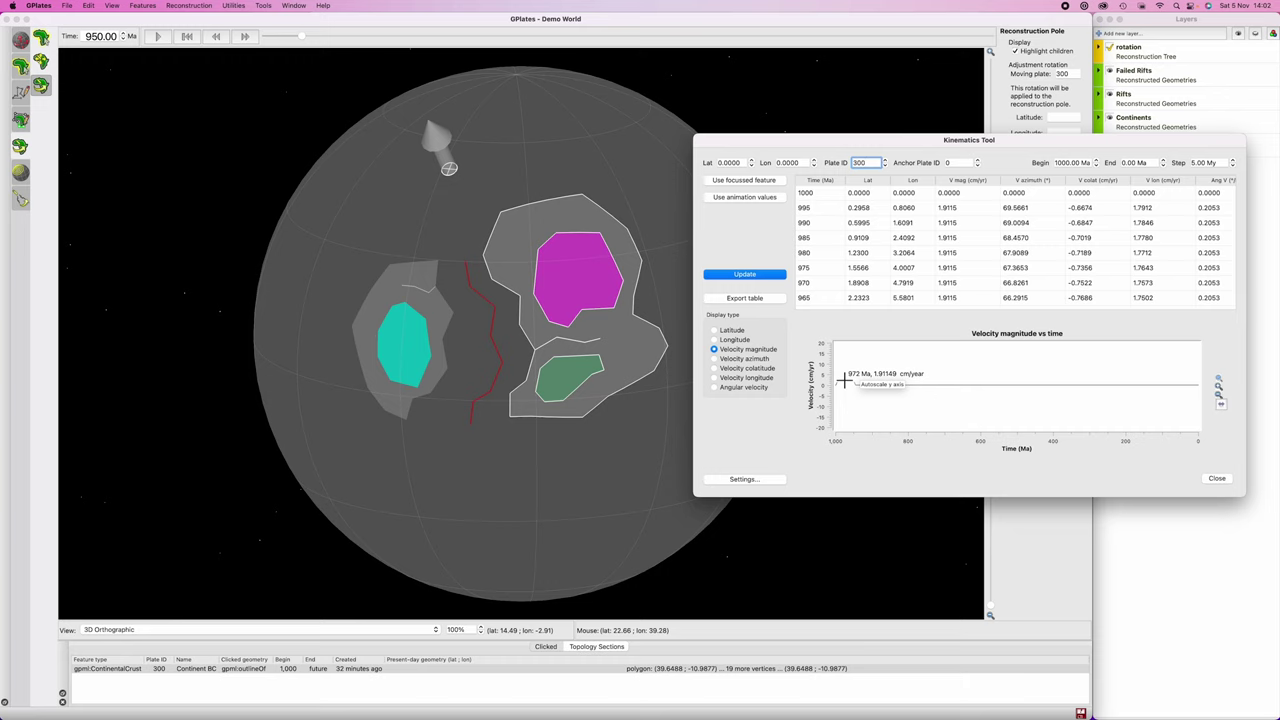
left_click(1217, 478)
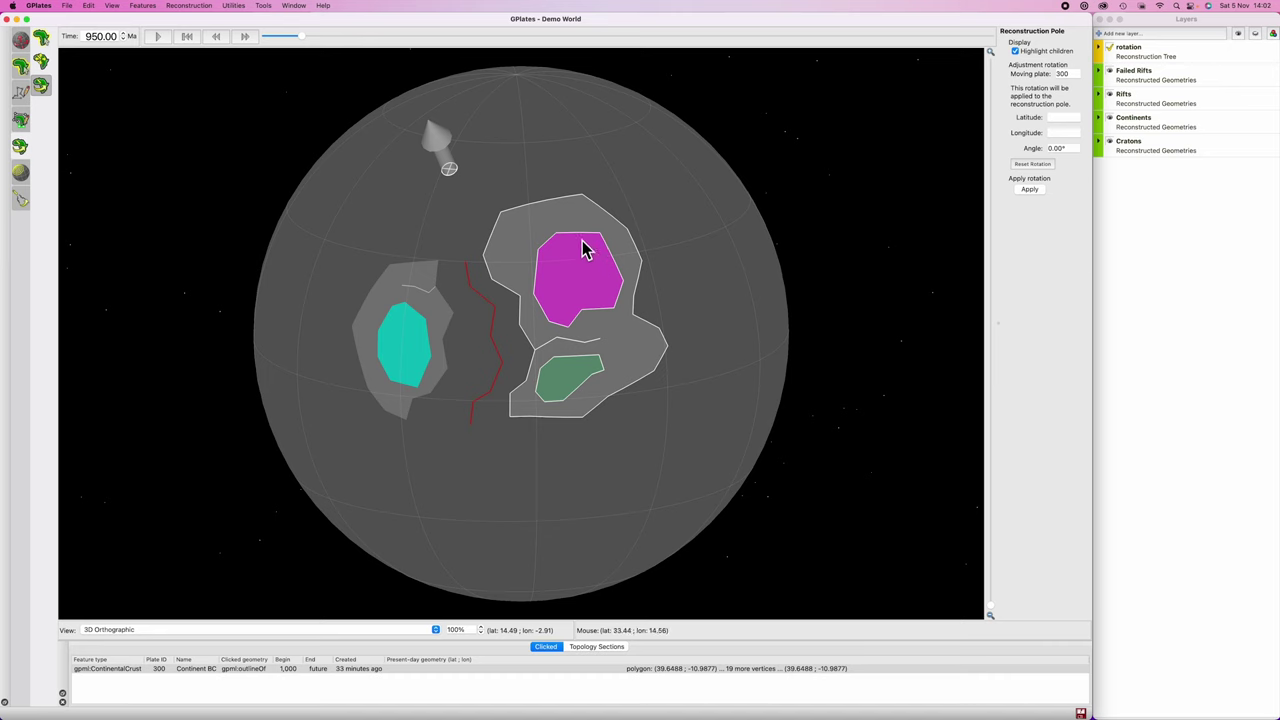
Step: Move the pole to about latitude 60.3, longitude -24.4, rotate plate 300 eastward by about 3.7° and apply the rotation
key("o")
left_click_drag(444, 156, 474, 142)
key("p")
left_click_drag(550, 240, 568, 254)
left_click(1039, 193)
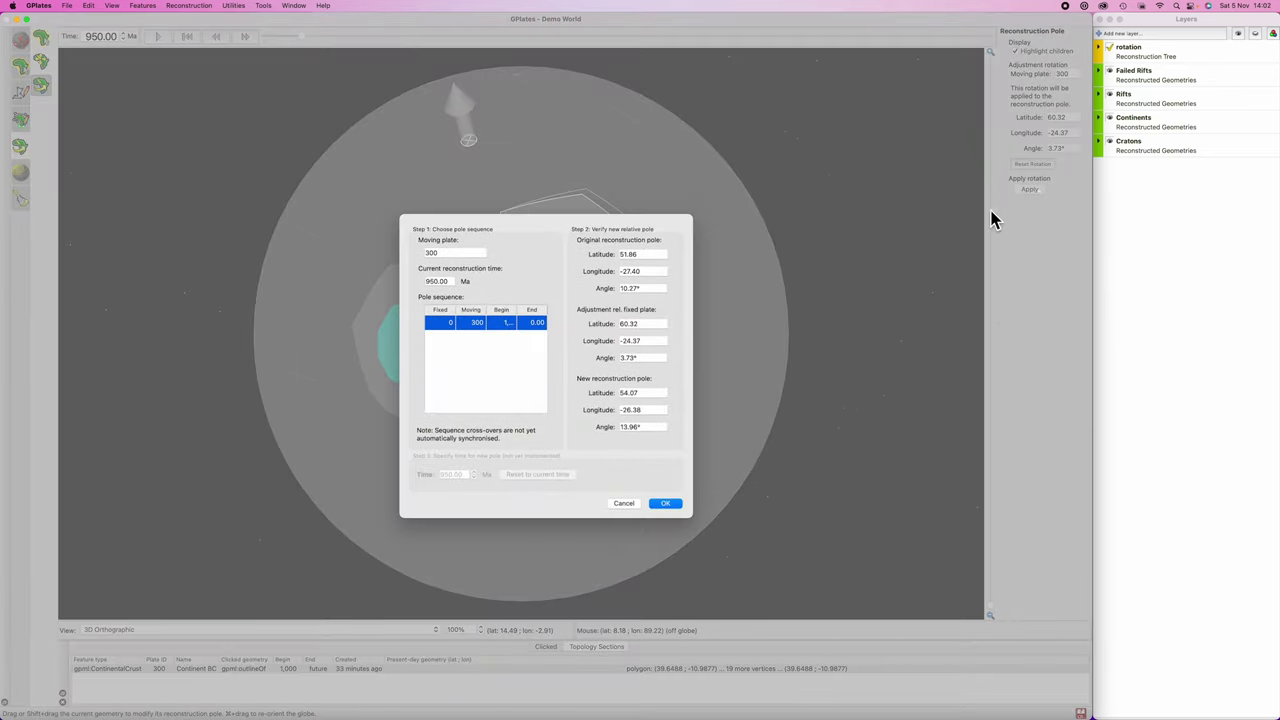
left_click(663, 505)
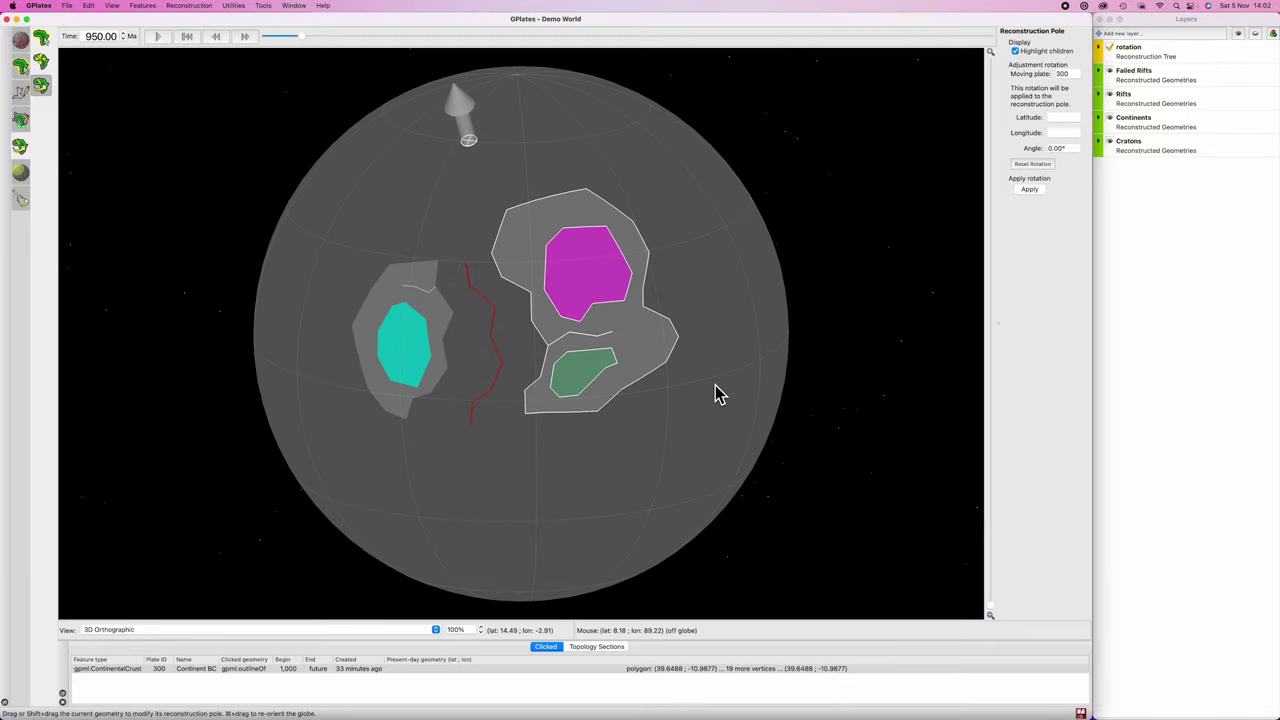
Step: Recalculate plate 300's velocity in the Kinematics Tool and check its updated speed
key("super+k")
left_click(328, 320)
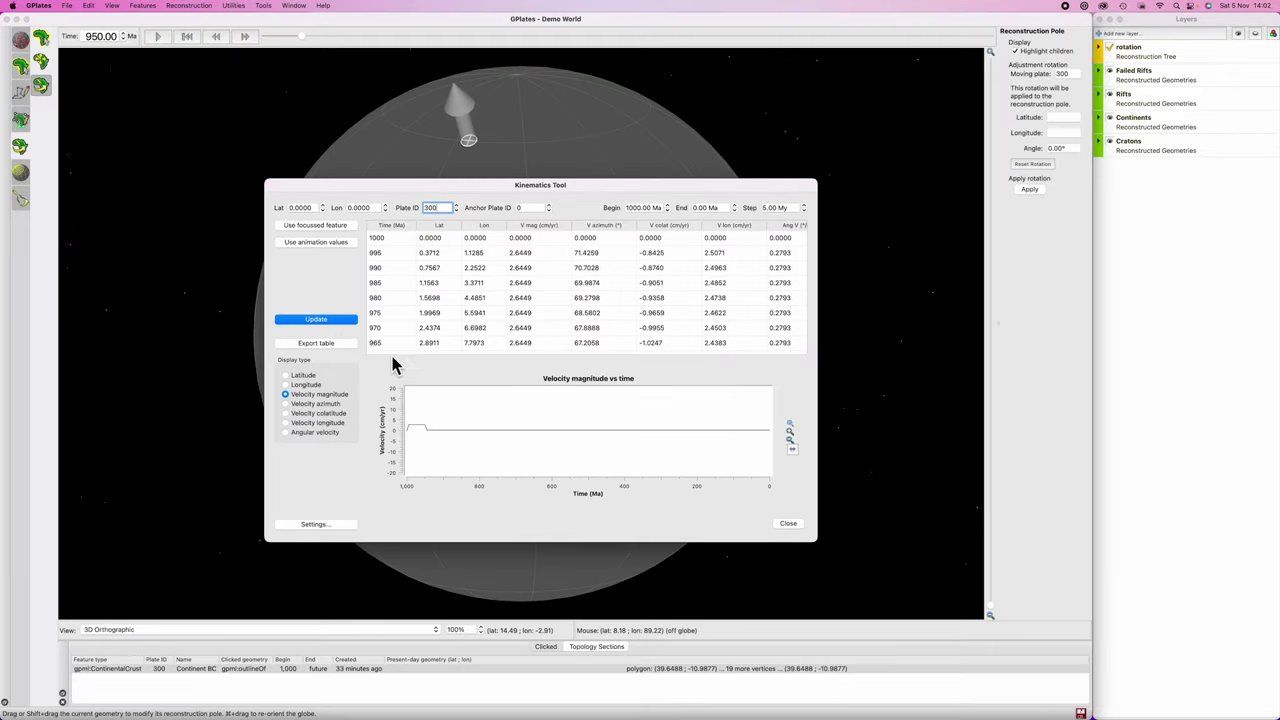
left_click(790, 524)
Step: Move the pole to about latitude 58.5, longitude -29, apply a further eastward rotation of about 4° to plate 300 and recheck its velocity
key("o")
key("p")
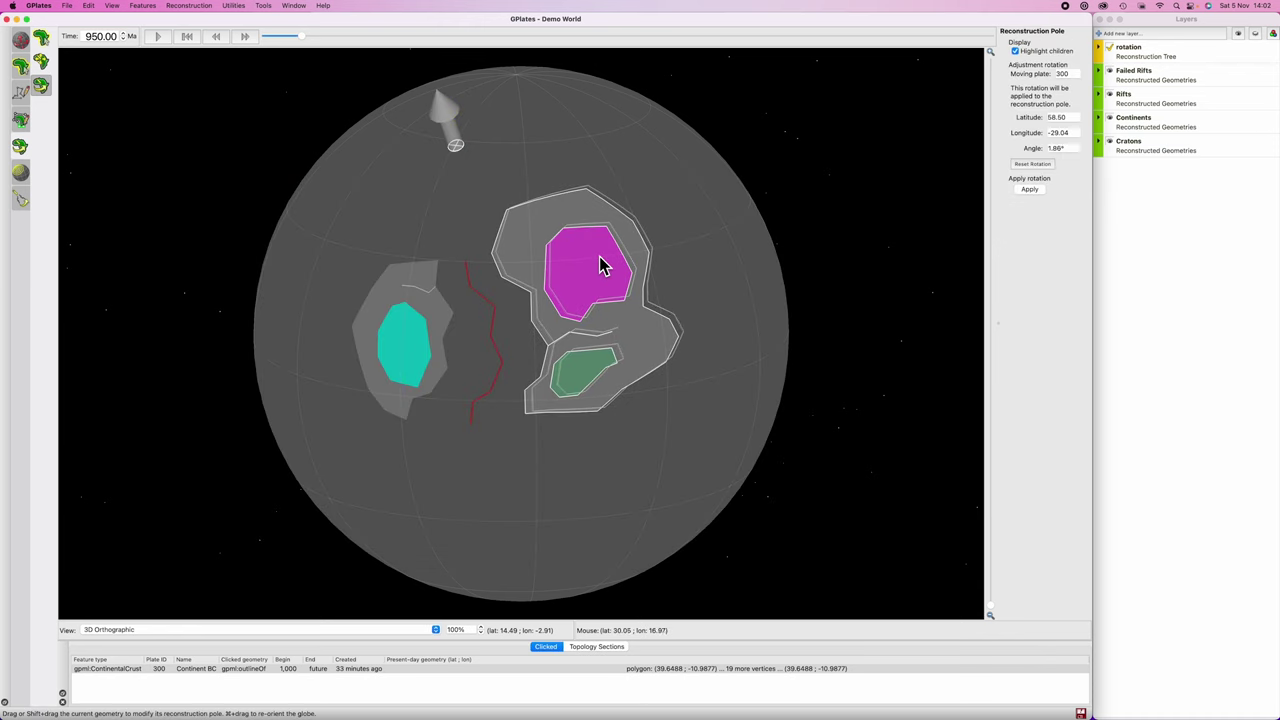
left_click_drag(600, 263, 603, 258)
left_click(1030, 192)
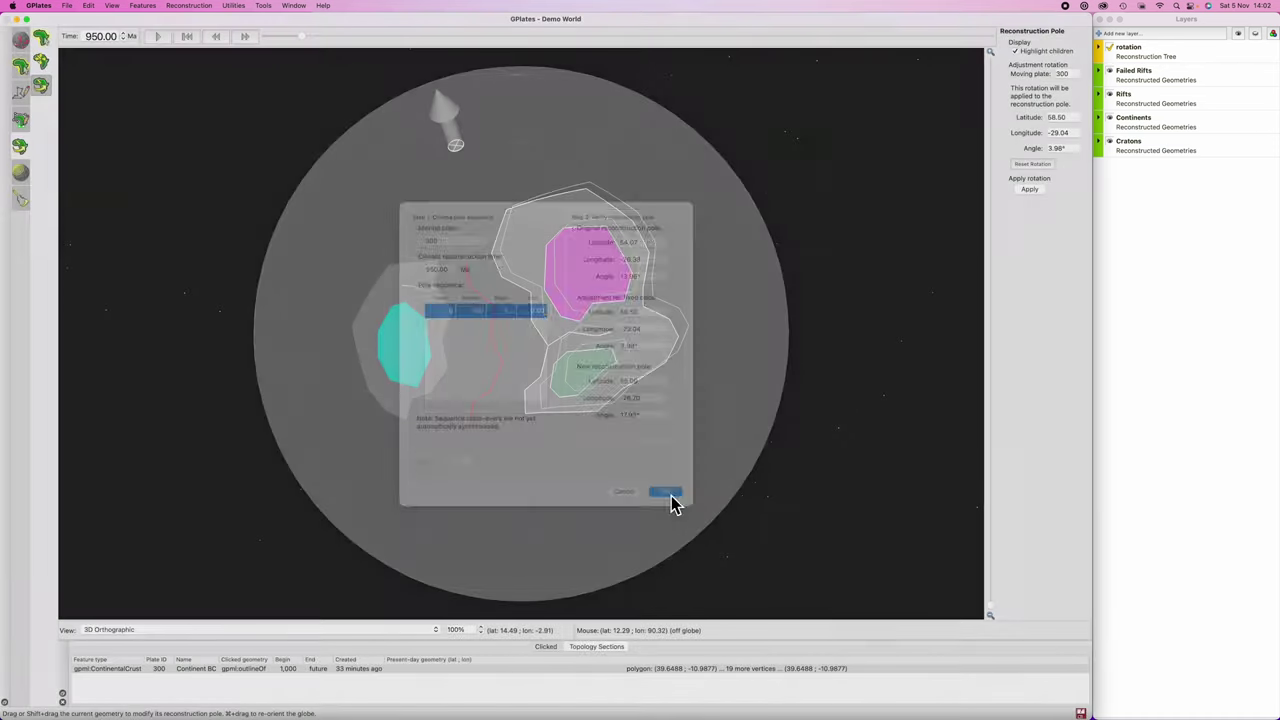
left_click(668, 496)
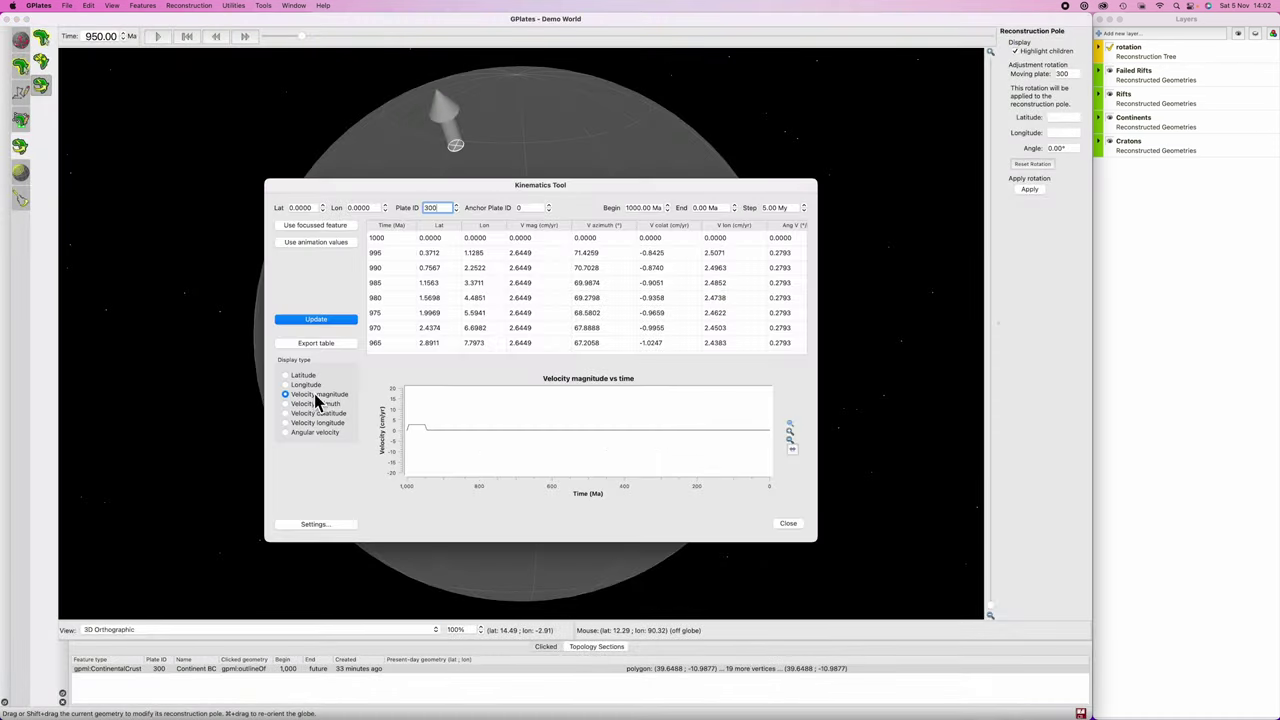
mouse_move(420, 426)
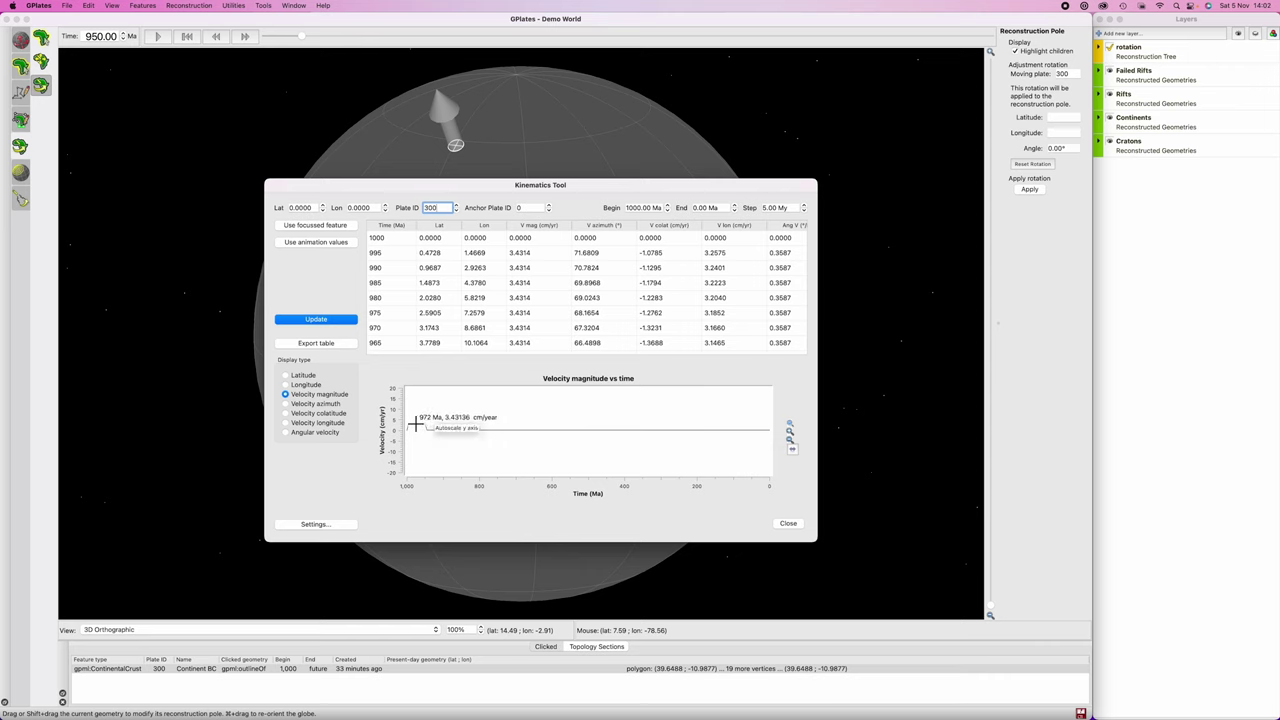
left_click(788, 523)
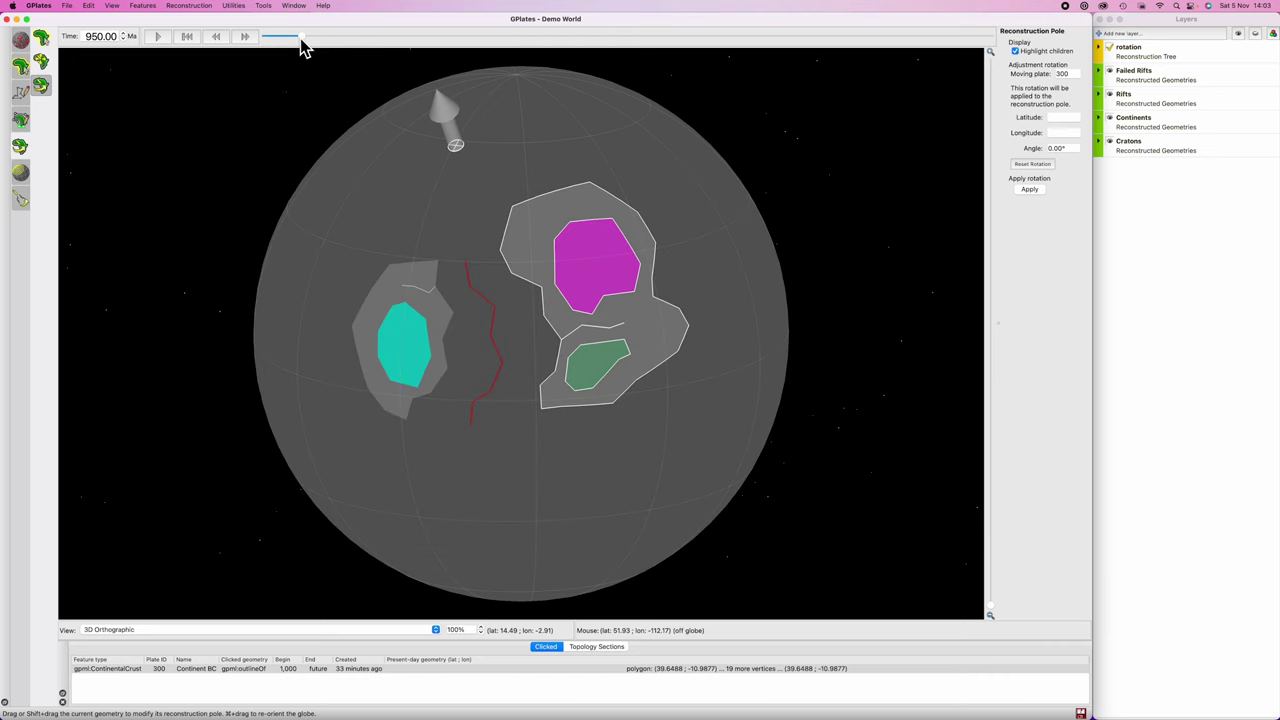
Step: Play both continents' separation from 1000 Ma and return the reconstruction time to 950 Ma
left_click_drag(302, 40, 266, 48)
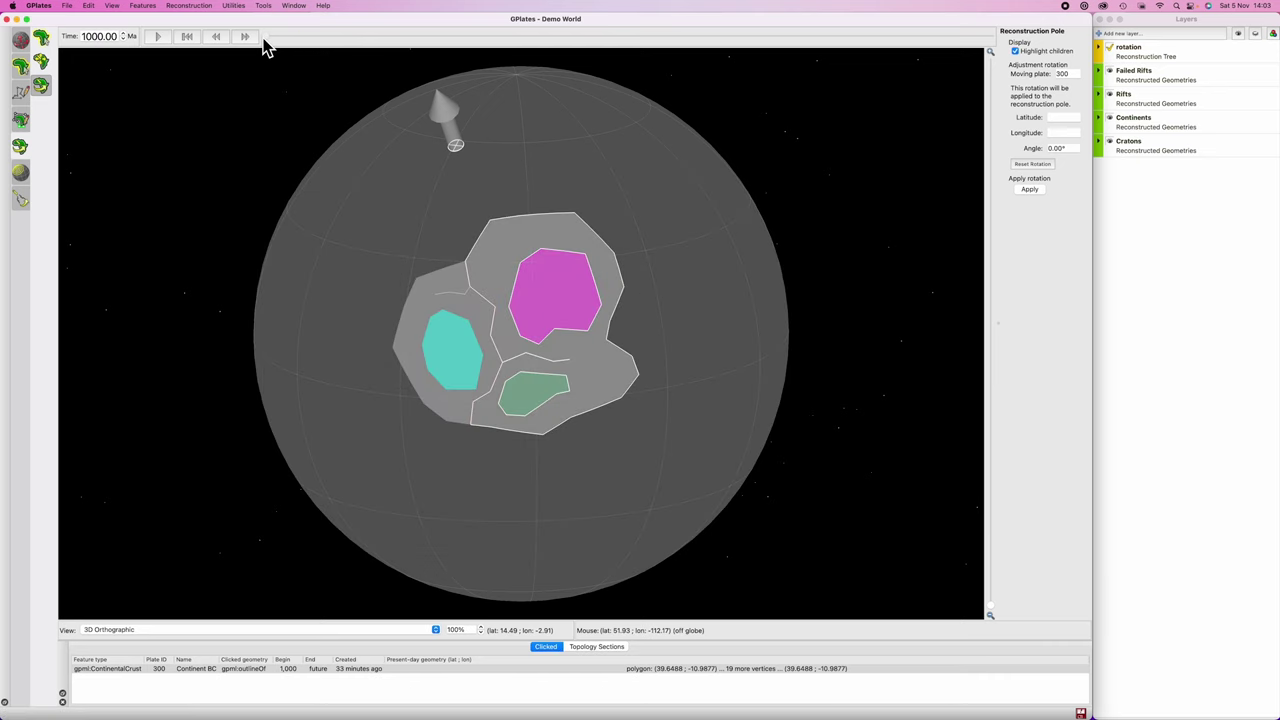
left_click(157, 37)
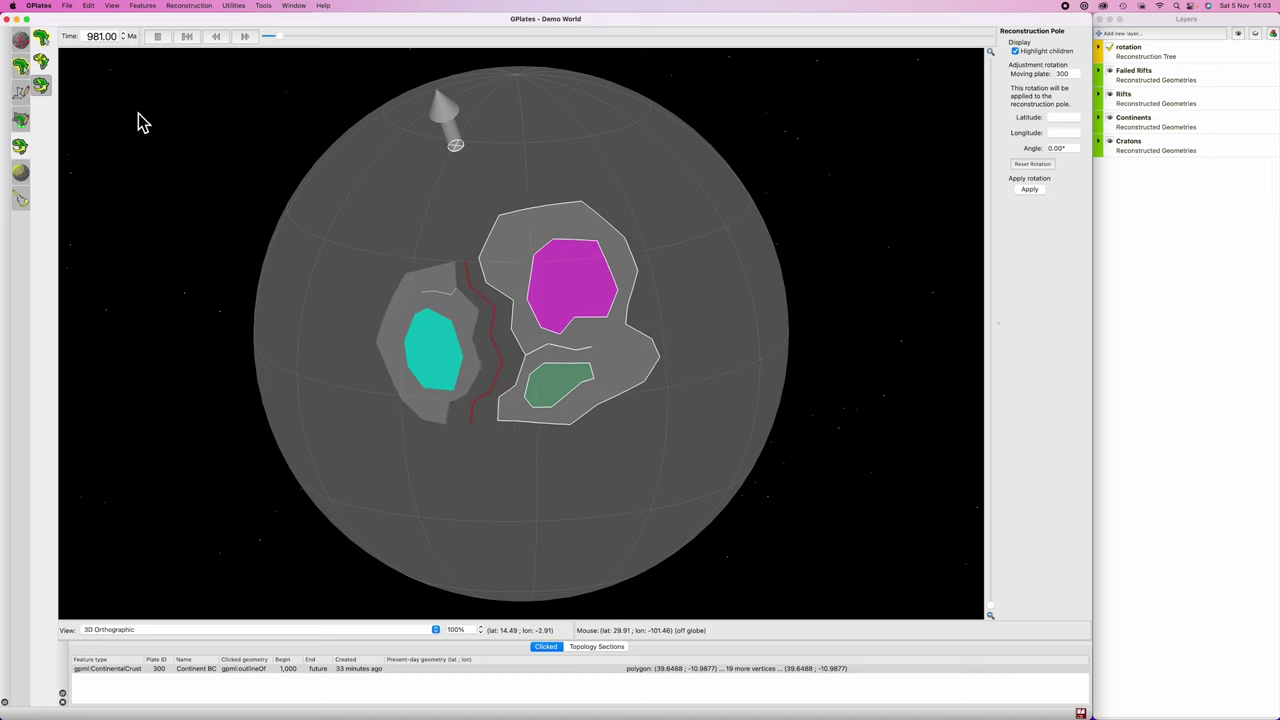
left_click(157, 37)
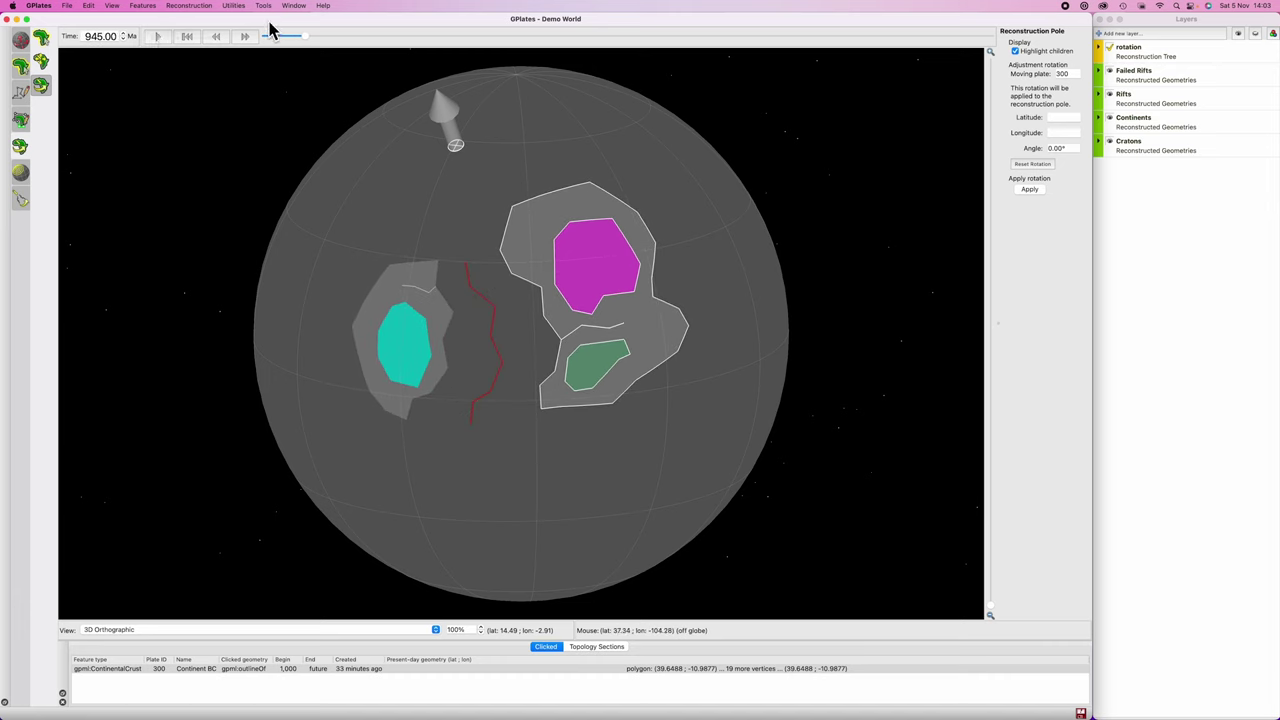
left_click(123, 33)
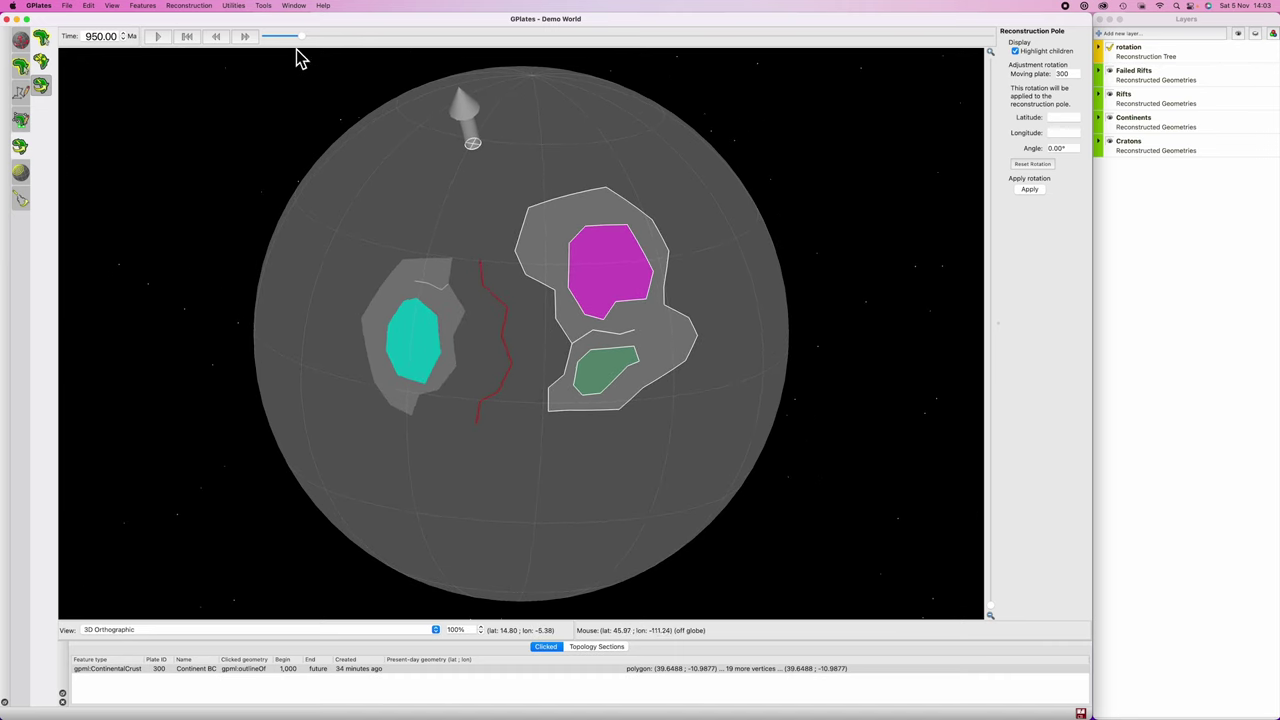
Step: View the reconstruction at 1000 Ma, and return the reconstruction time to 950 Ma
left_click_drag(306, 37, 238, 52)
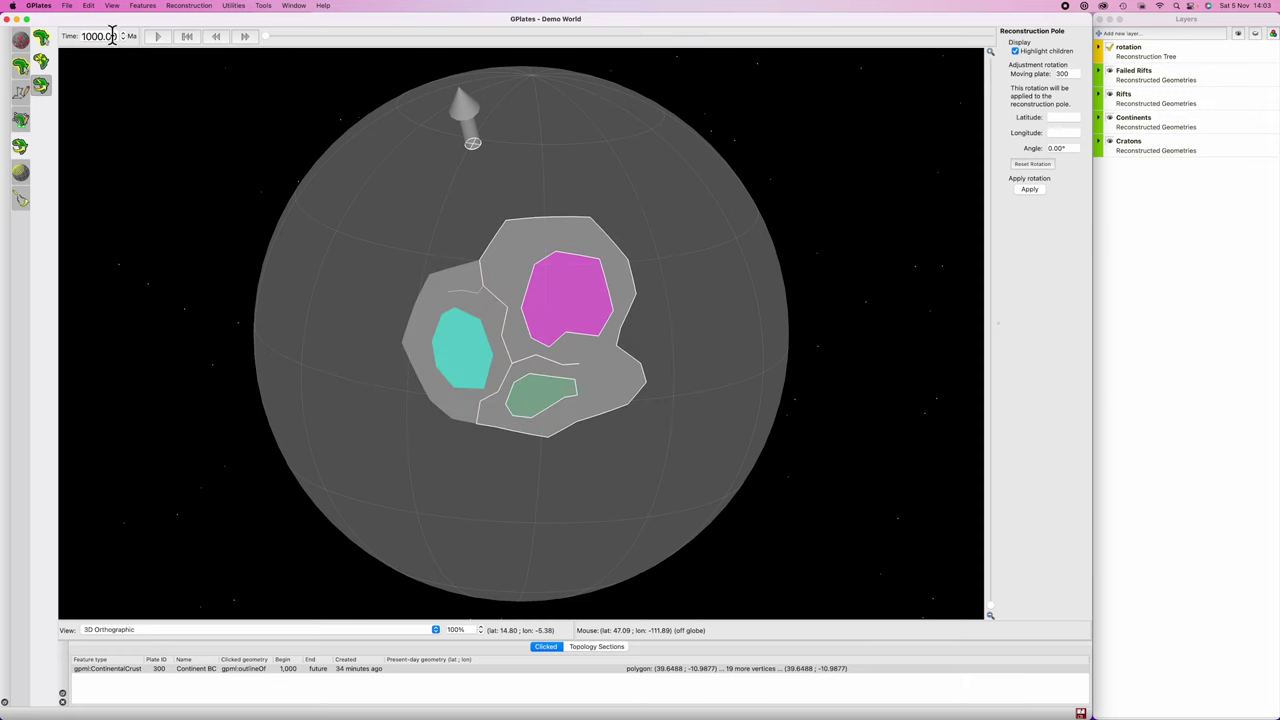
left_click_drag(112, 35, 89, 35)
key("Return")
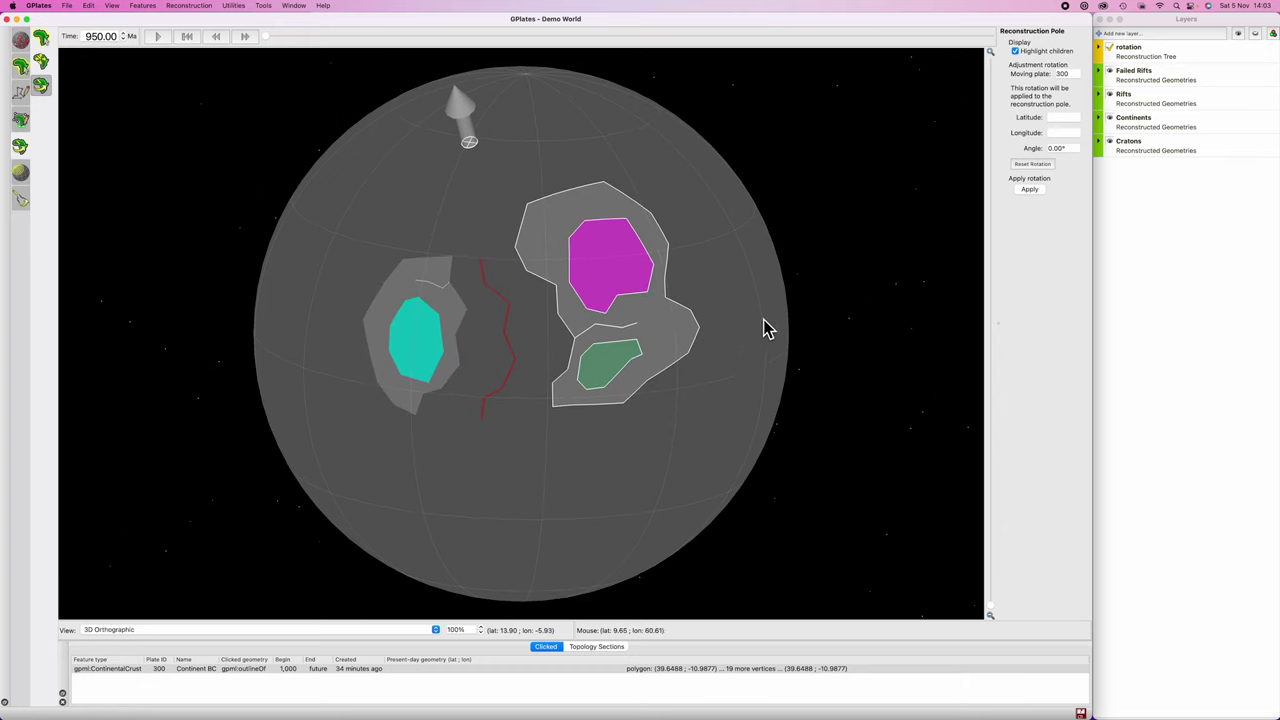
Step: Open rotation.rot from the GPlates Demo 2 folder in TextEdit, check its rotation lines and close it
key("super+space")
type("Gp")
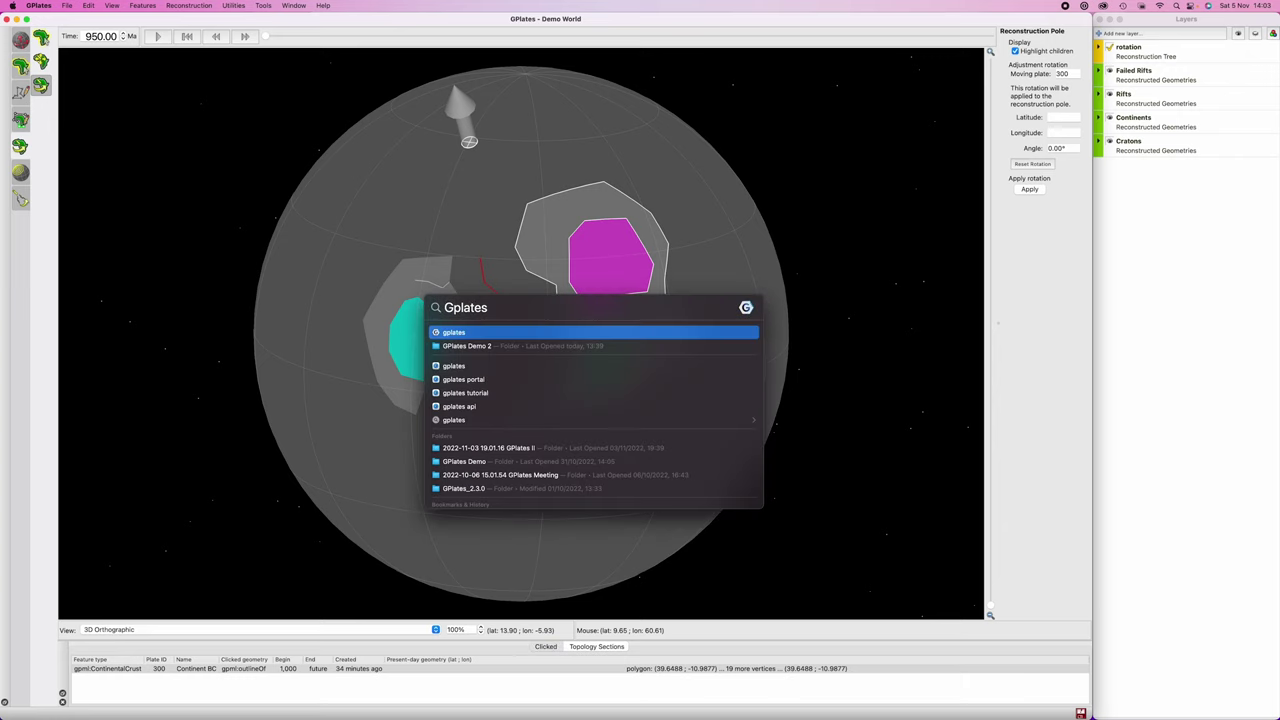
key("Down")
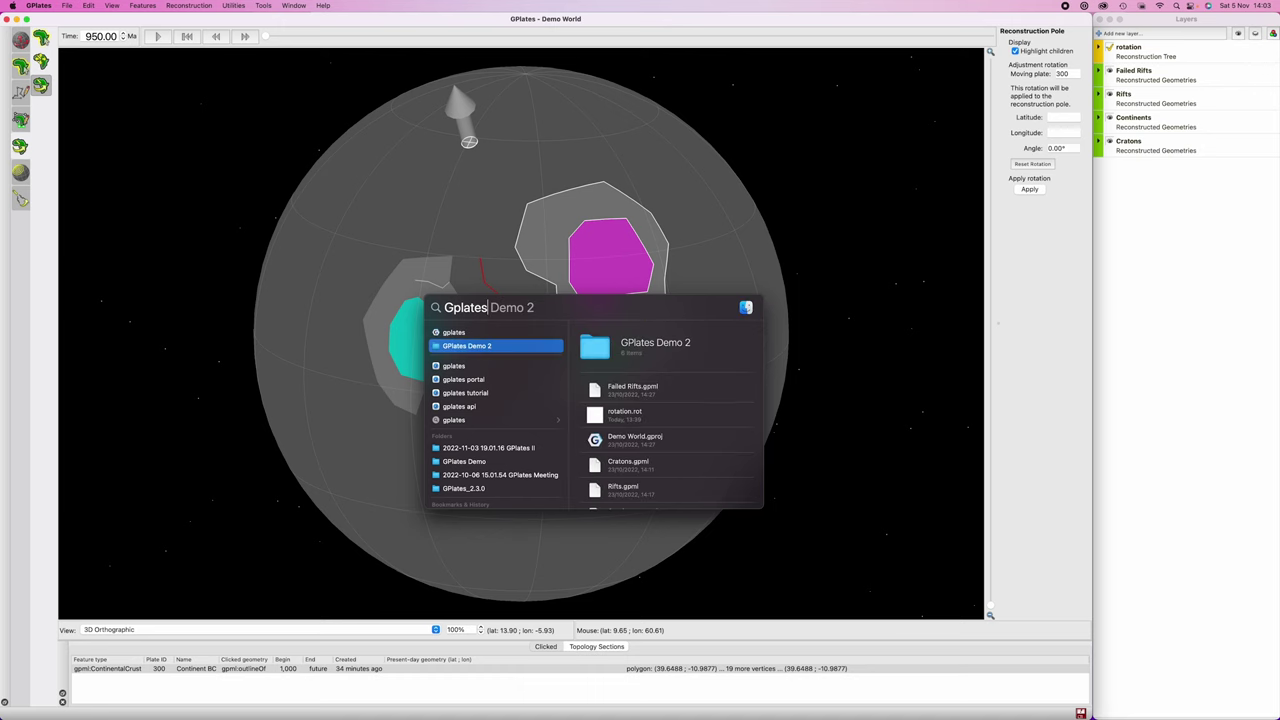
key("Return")
right_click(636, 246)
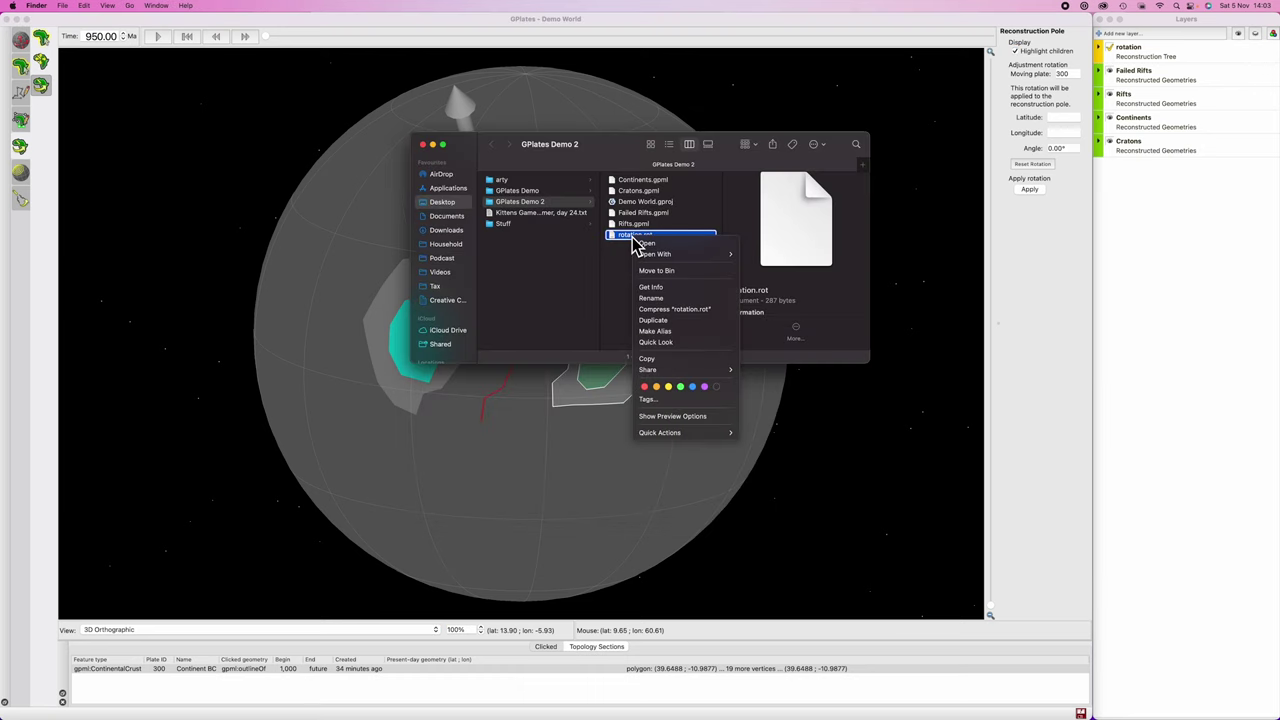
mouse_move(692, 255)
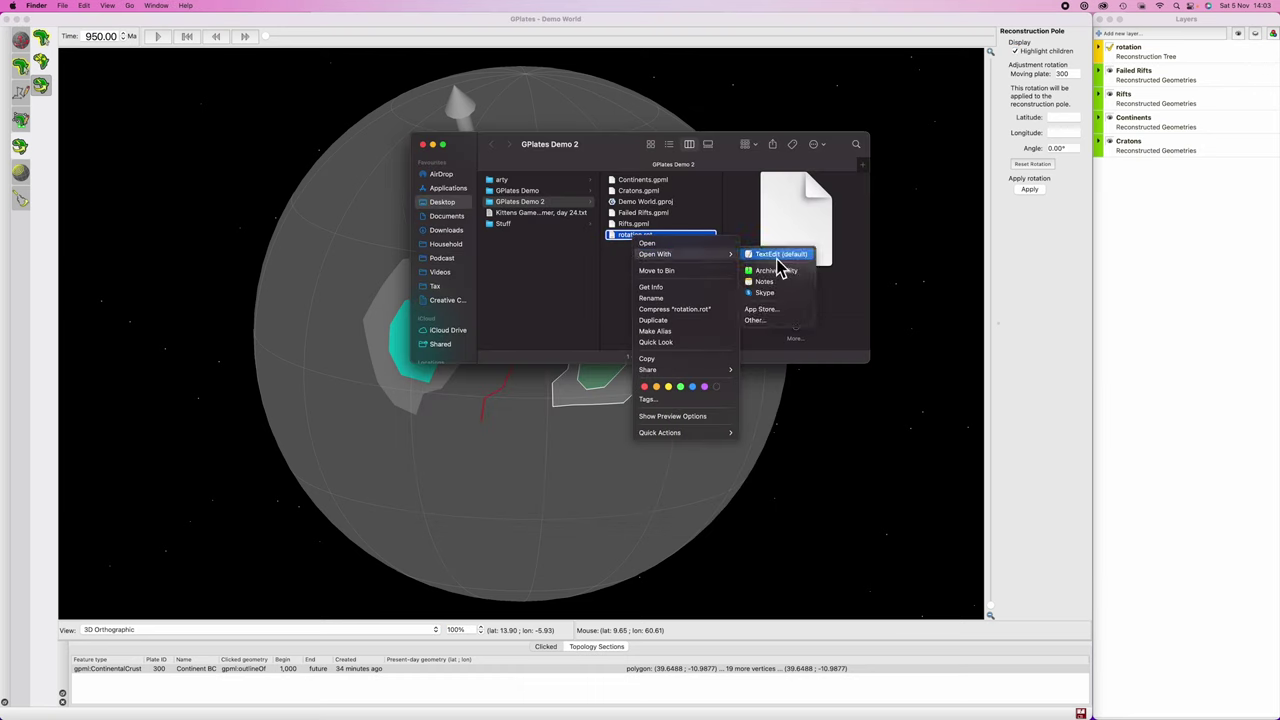
left_click(765, 252)
left_click(422, 145)
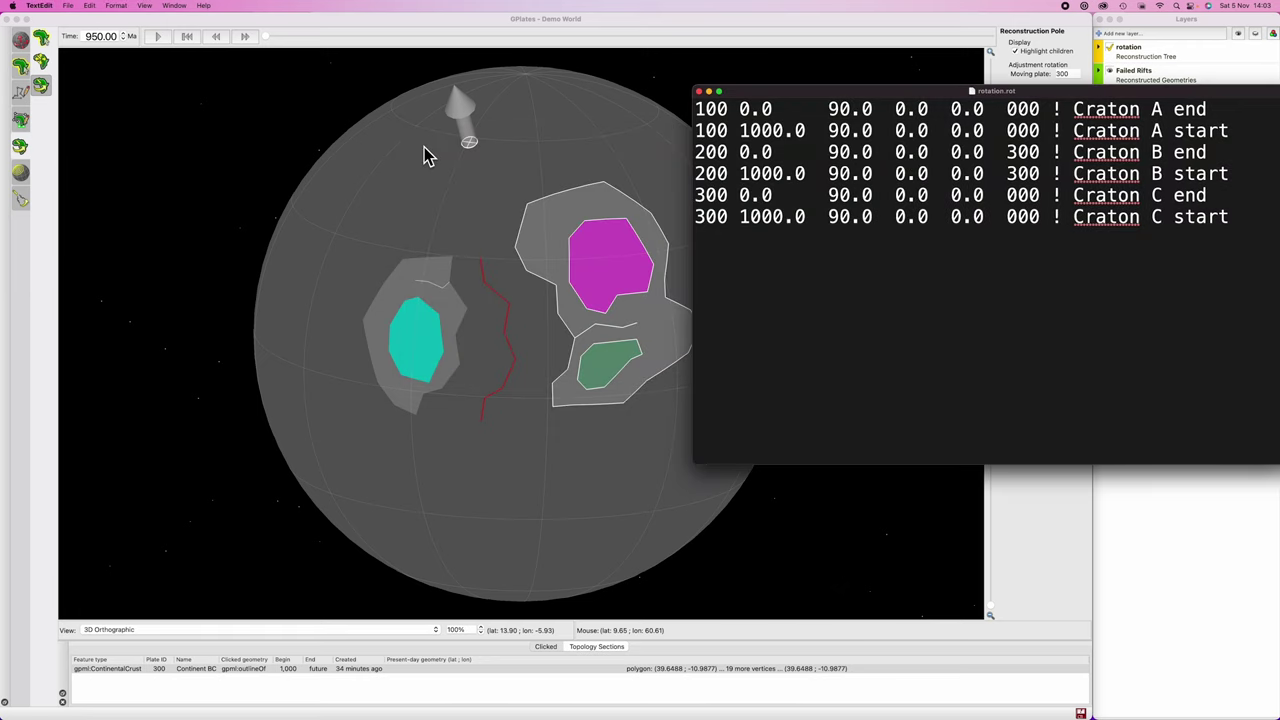
left_click_drag(806, 93, 493, 84)
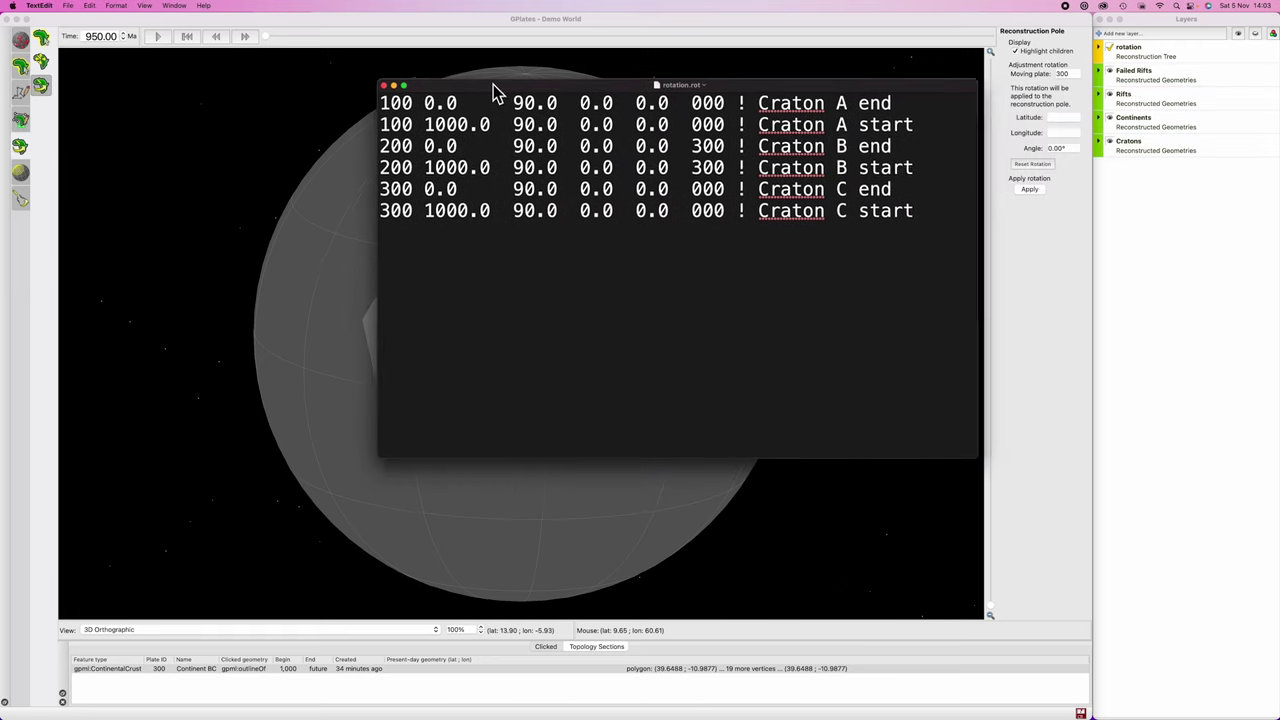
left_click(383, 85)
left_click(928, 258)
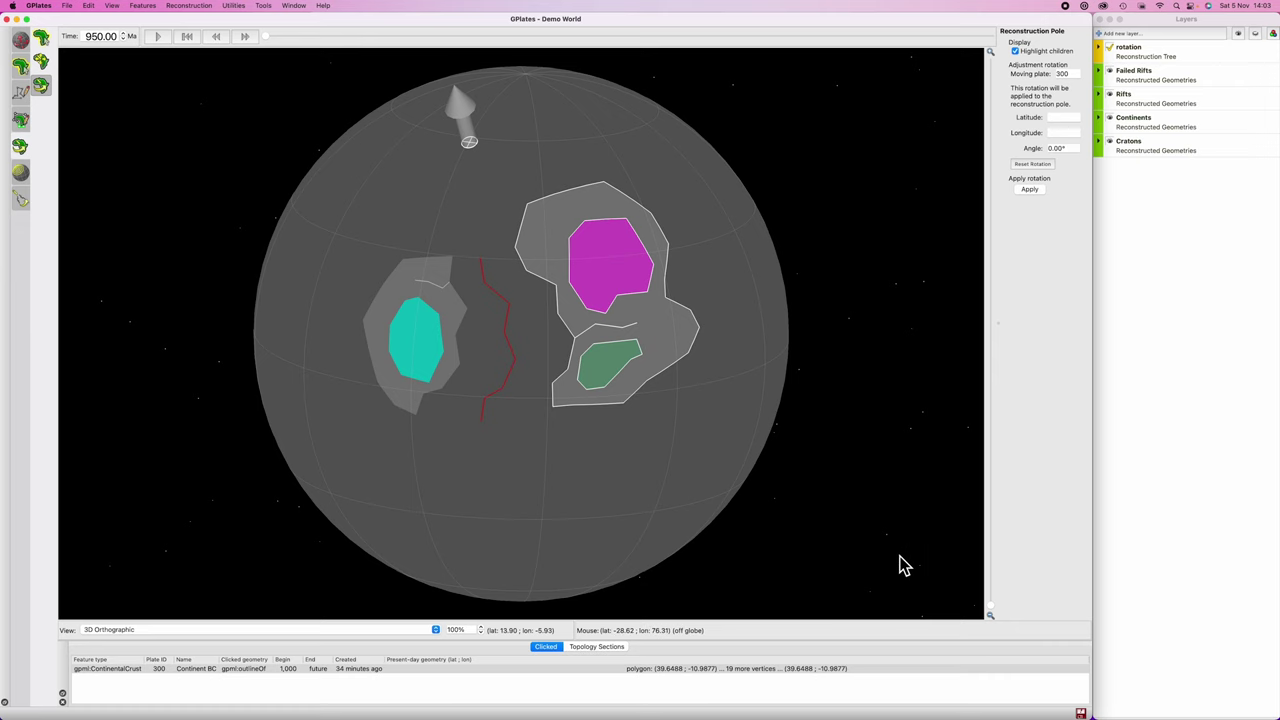
Step: Save all unsaved changes in the loaded feature collections
key("super+m")
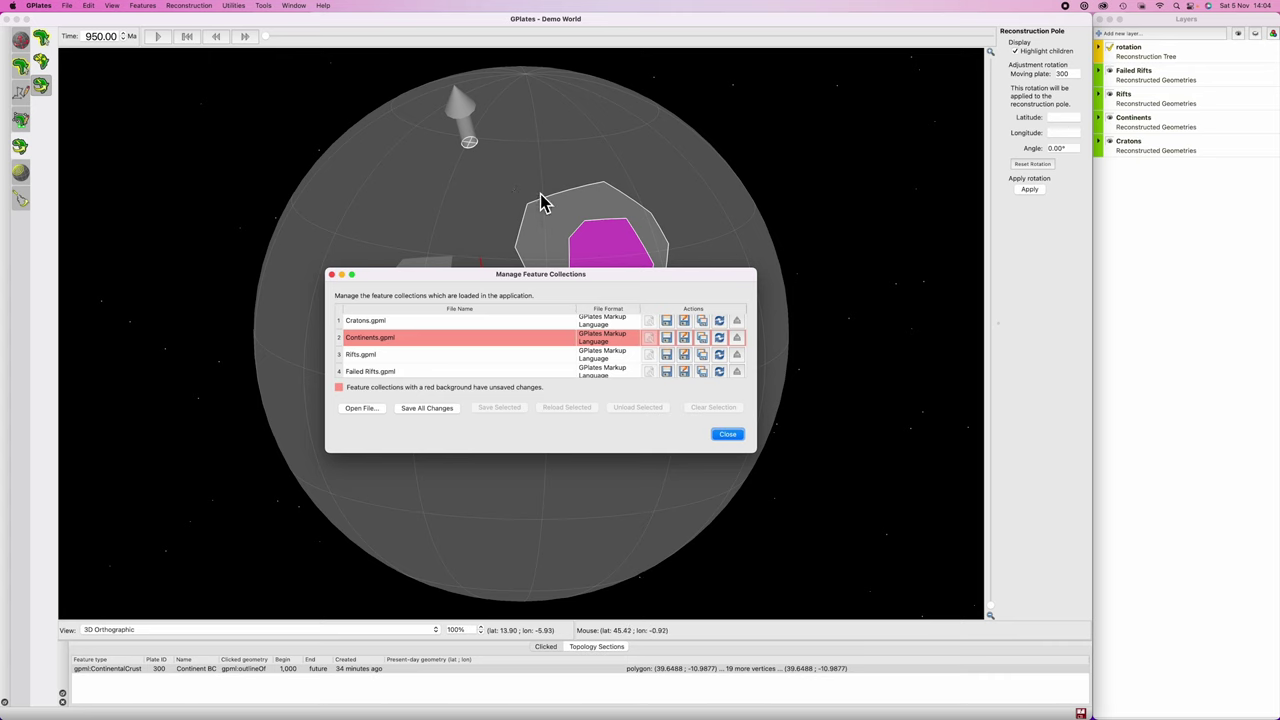
left_click(426, 408)
left_click(727, 436)
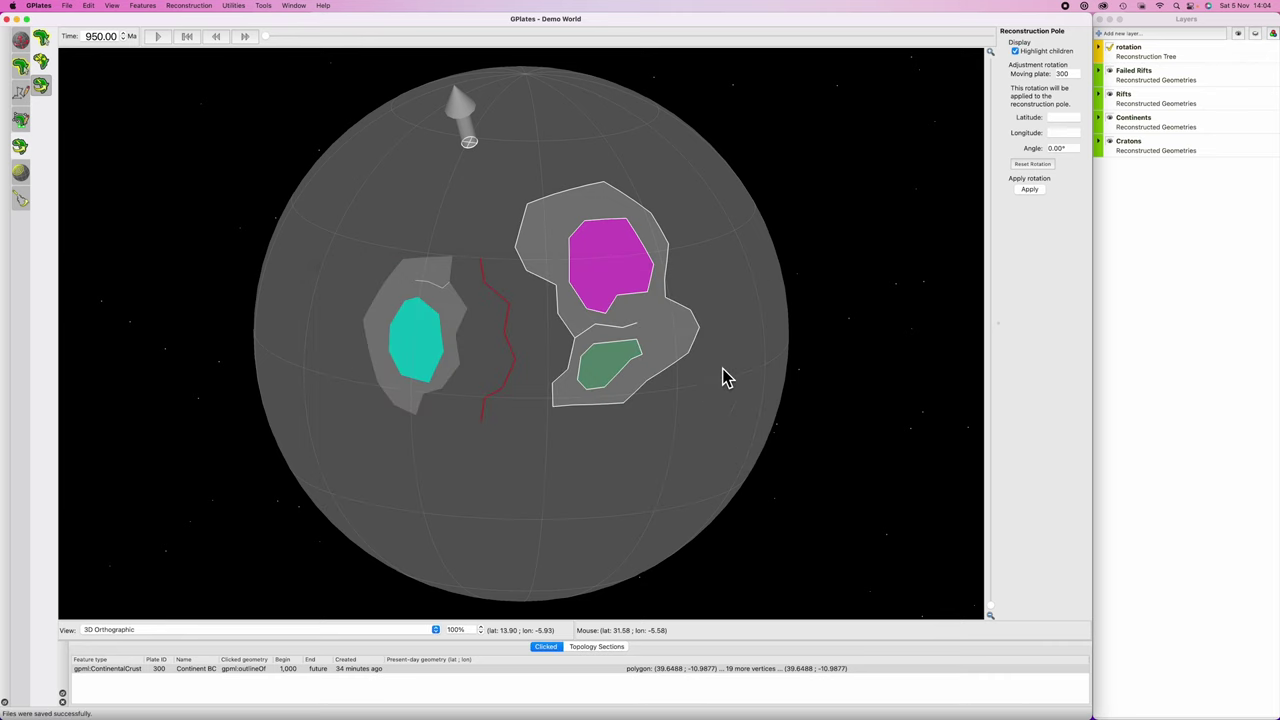
Step: Reopen rotation.rot from the GPlates Demo 2 folder, choosing TextEdit as the application
key("super+space")
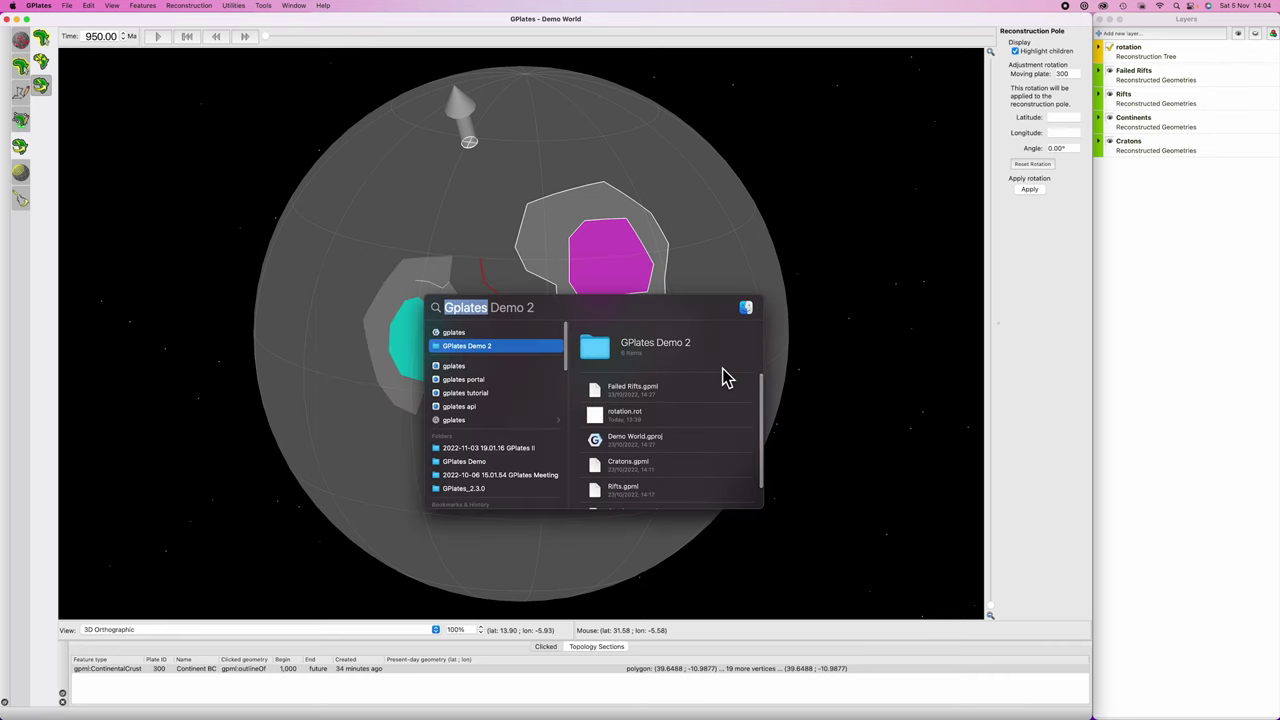
left_click(640, 414)
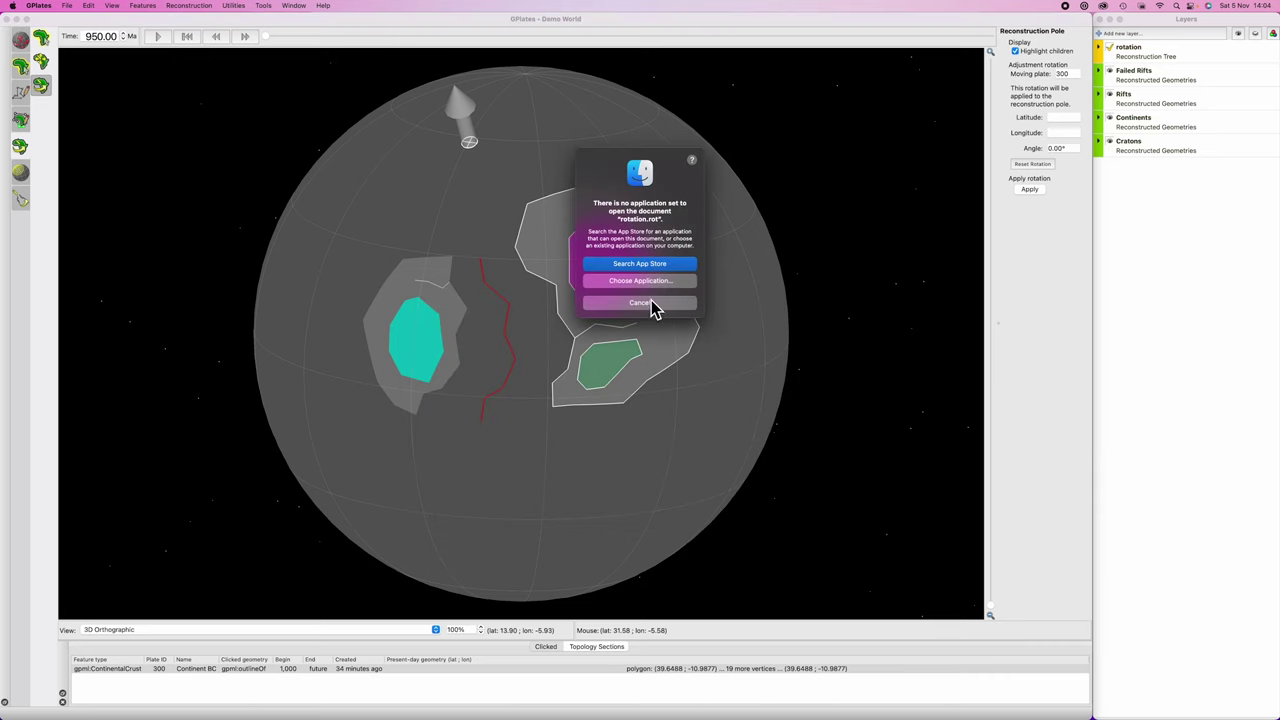
left_click(652, 284)
type("Text")
left_click(549, 216)
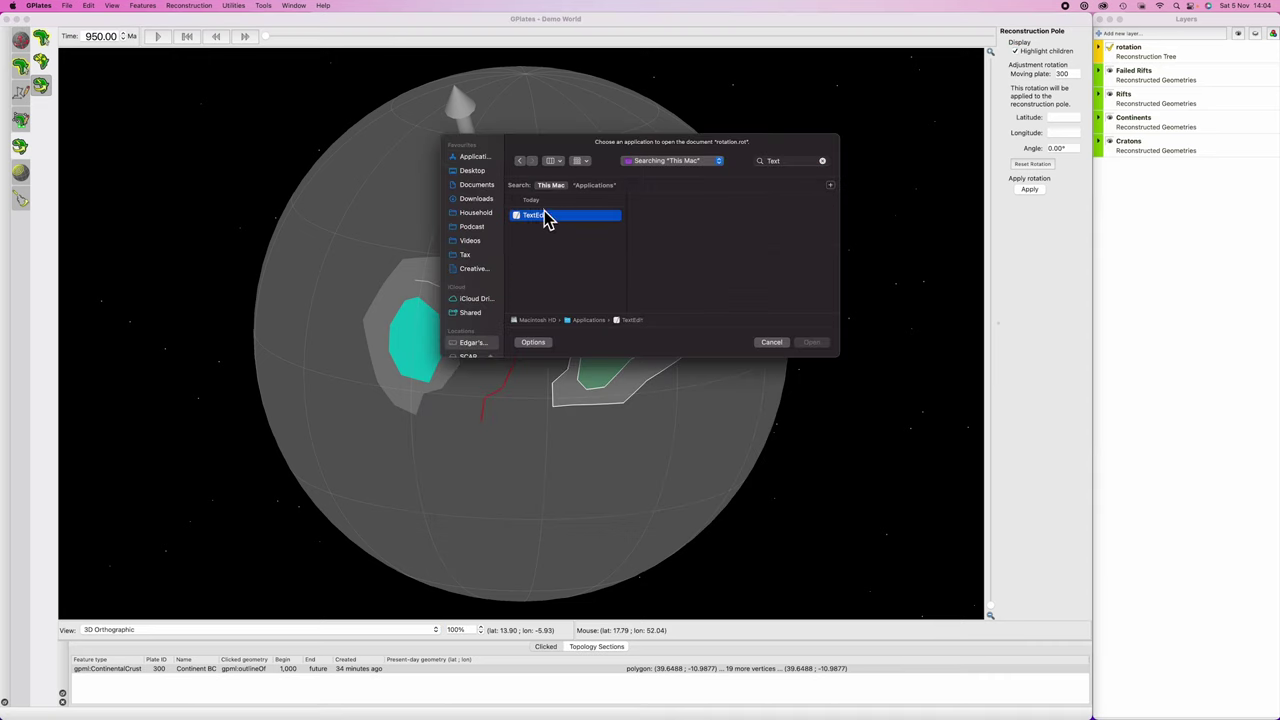
left_click(812, 343)
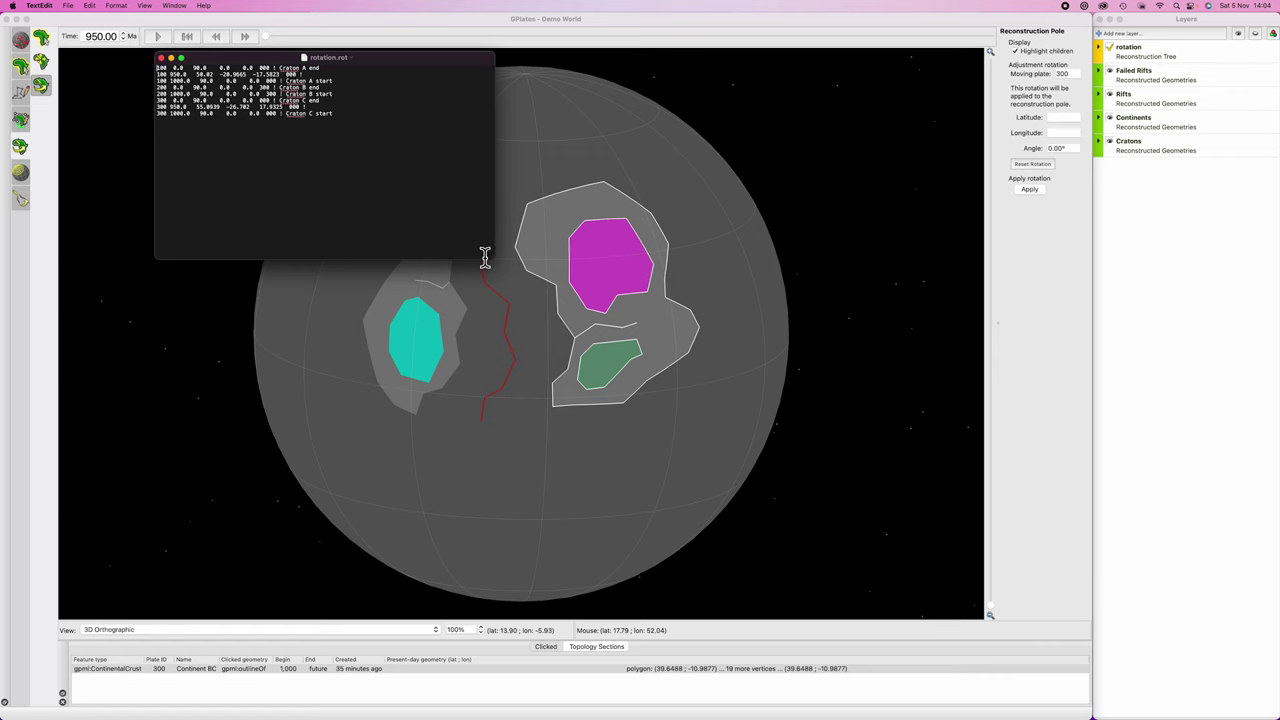
Step: Enlarge the rotation.rot window and increase its text size so the rotation lines are easy to read
left_click_drag(490, 257, 662, 340)
key("super+plus")
key("super+plus")
key("super+plus")
key("super+plus")
key("super+plus")
key("super+plus")
key("super+plus")
key("super+plus")
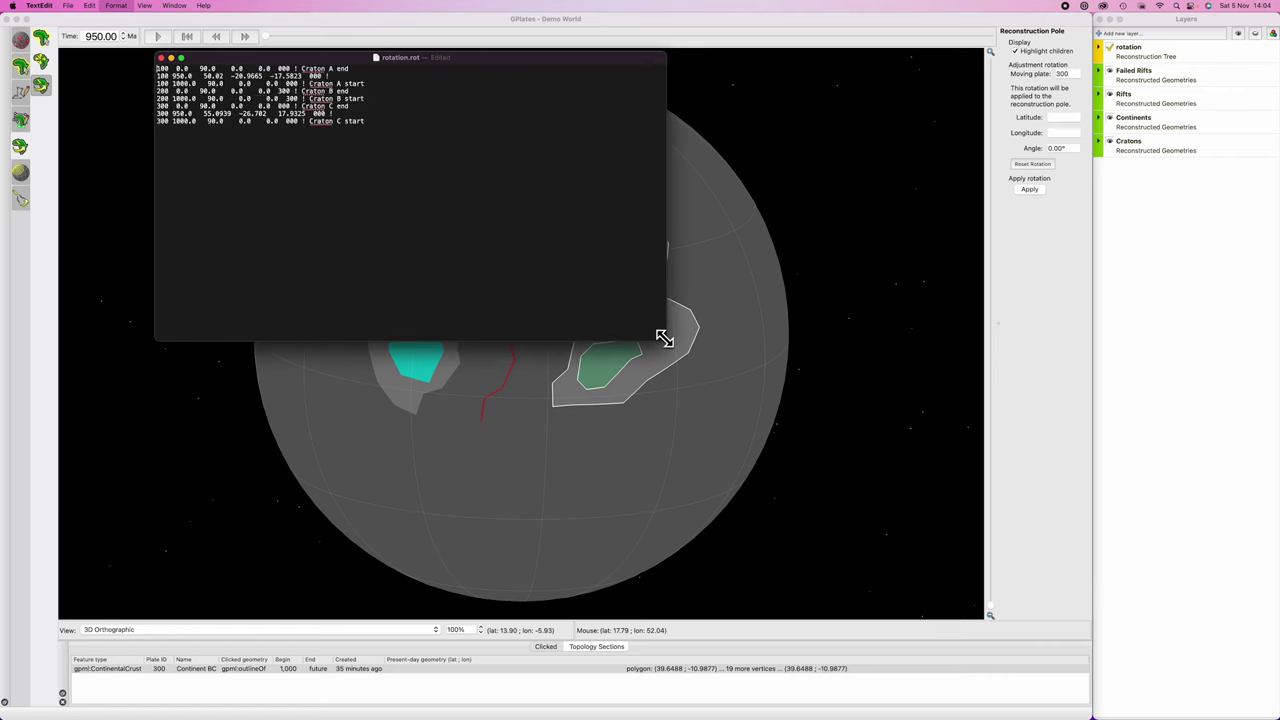
key("super+plus")
key("super+plus")
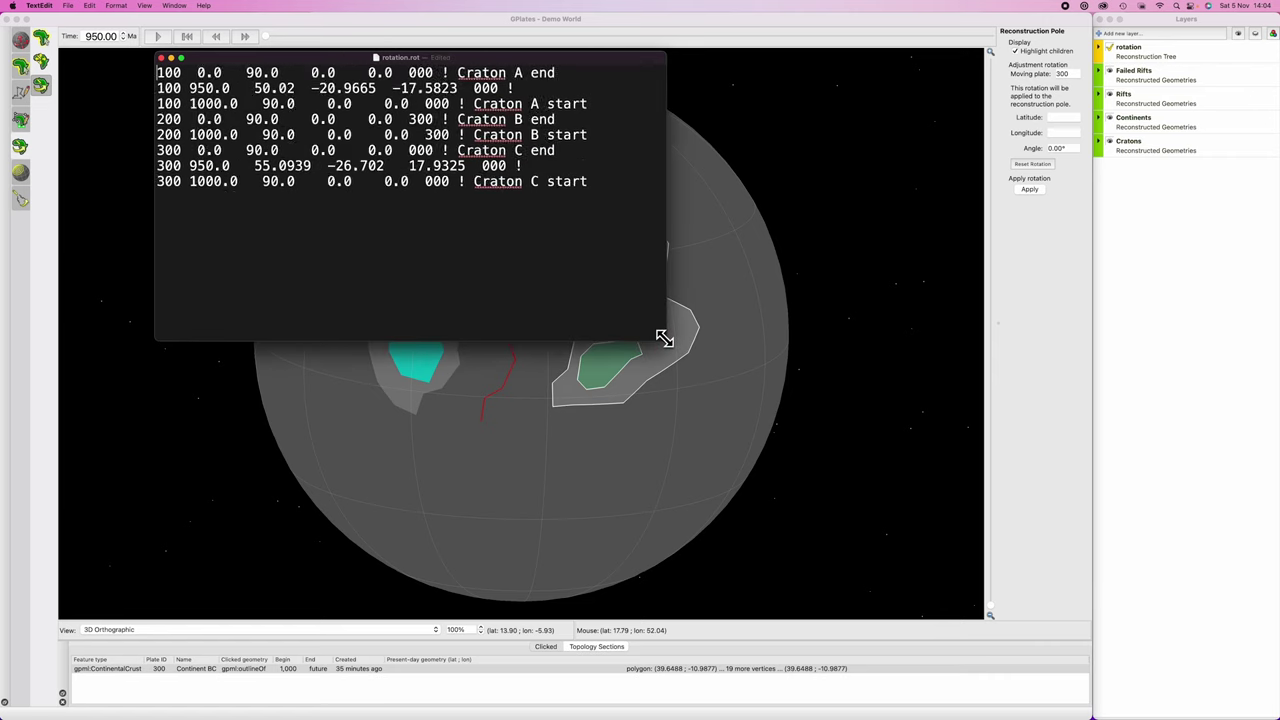
left_click_drag(664, 339, 751, 376)
key("super+plus")
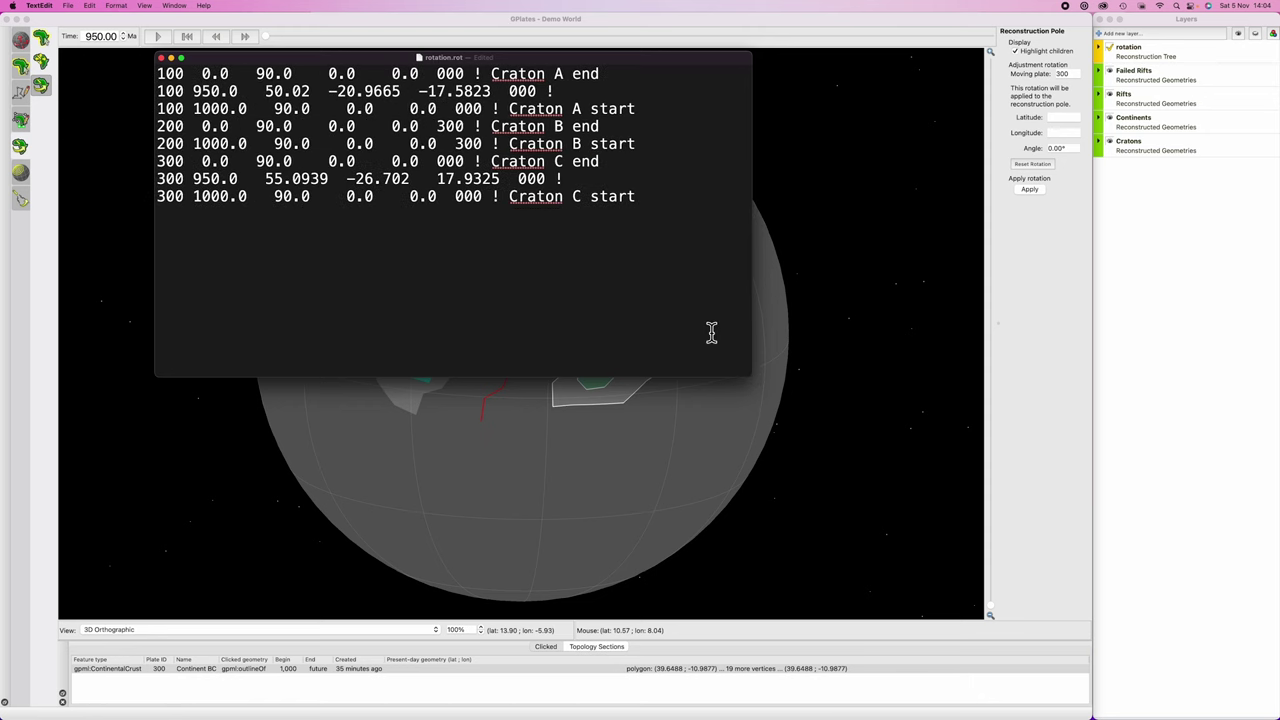
Step: Separate the plate 100, 200 and 300 rotation lines into groups with blank lines
left_click(158, 126)
key("Return")
key("Return")
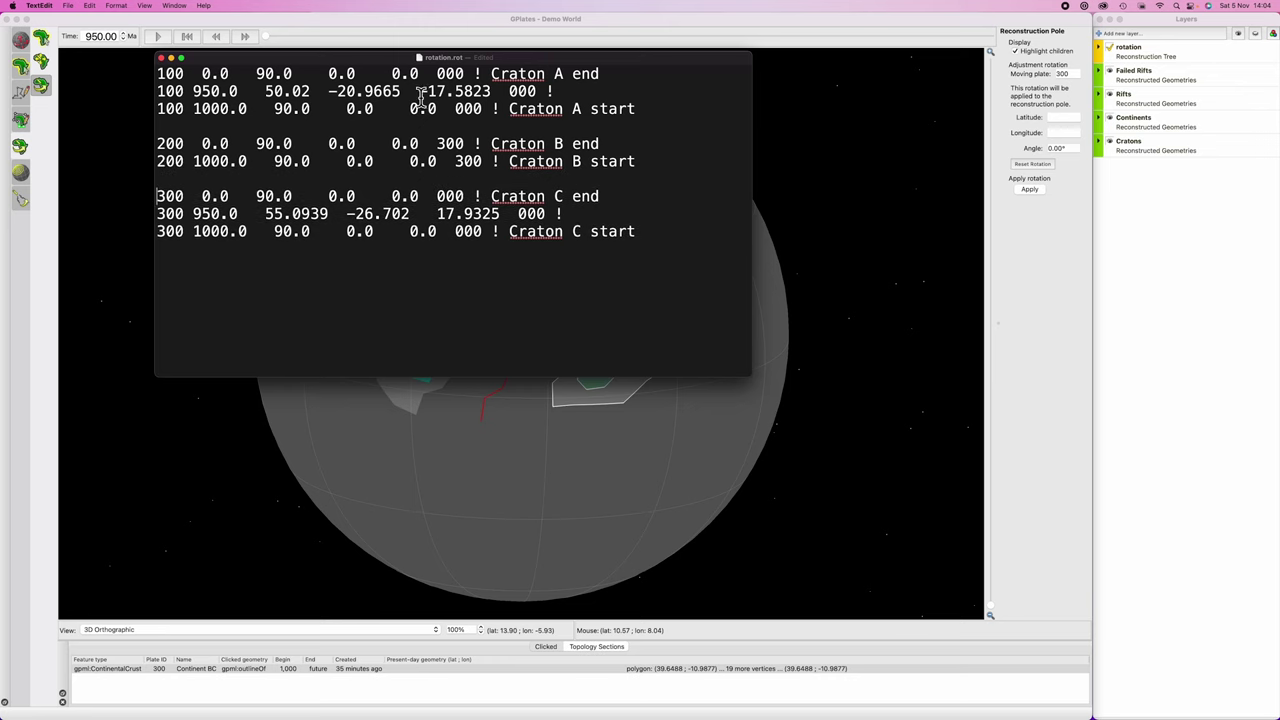
Step: Examine the times and rotation values in the 950.0 lines of plates 100 and 300
left_click_drag(193, 91, 240, 91)
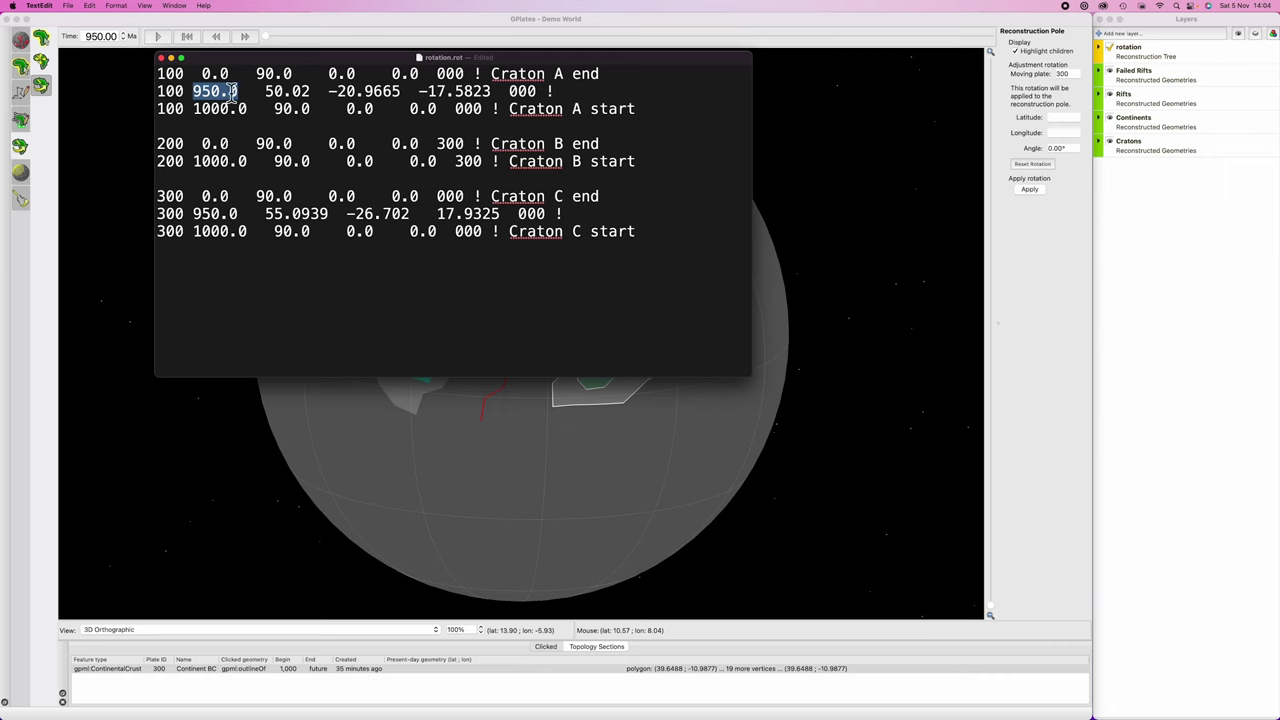
left_click_drag(264, 91, 494, 86)
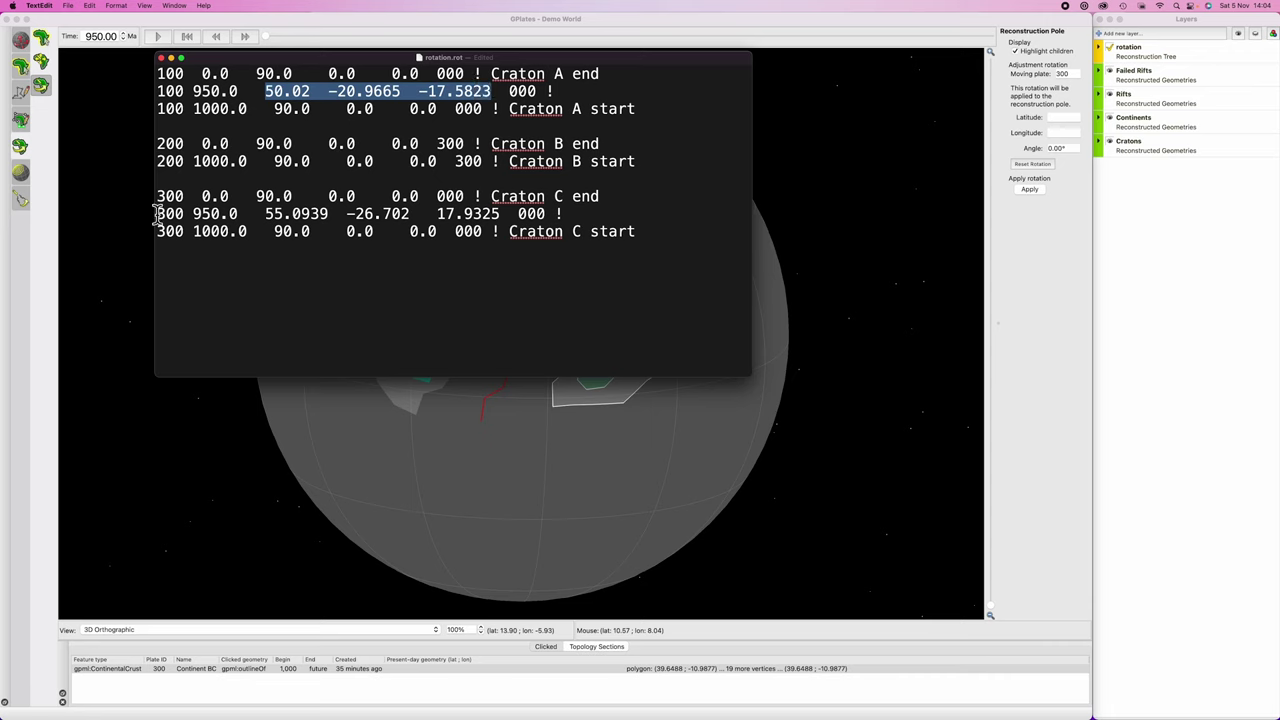
left_click_drag(157, 213, 184, 213)
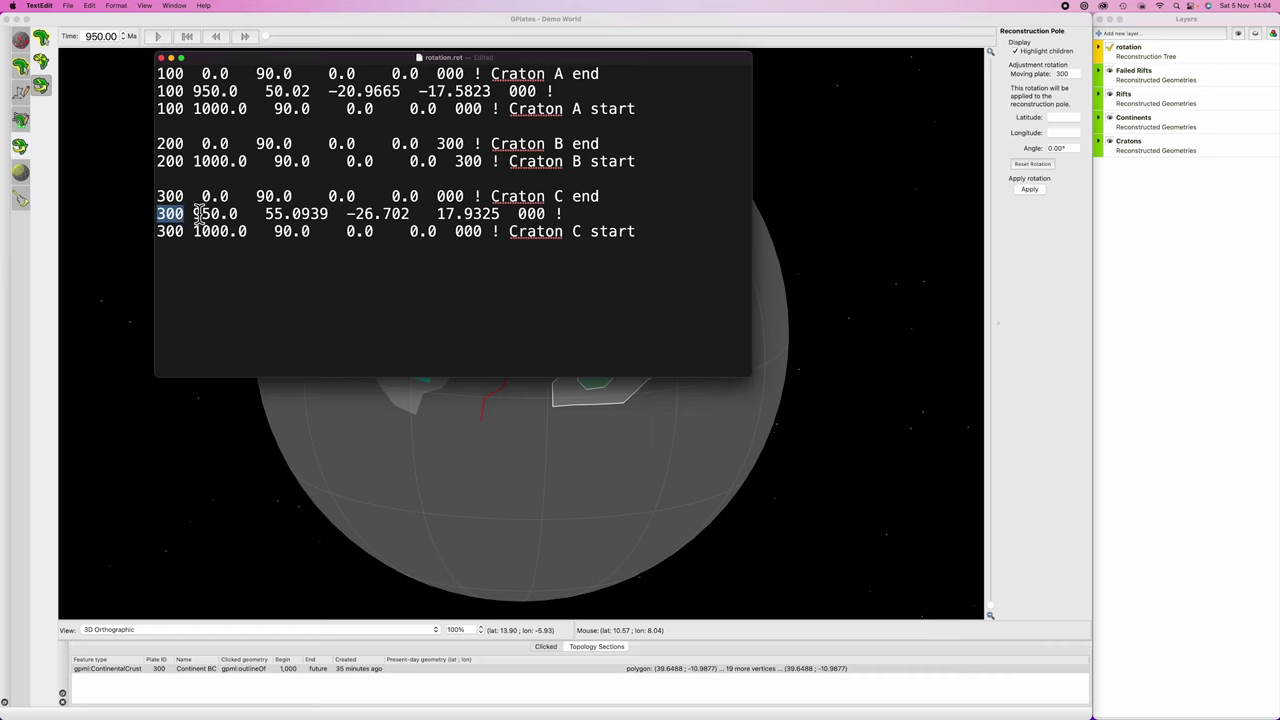
left_click_drag(194, 213, 500, 213)
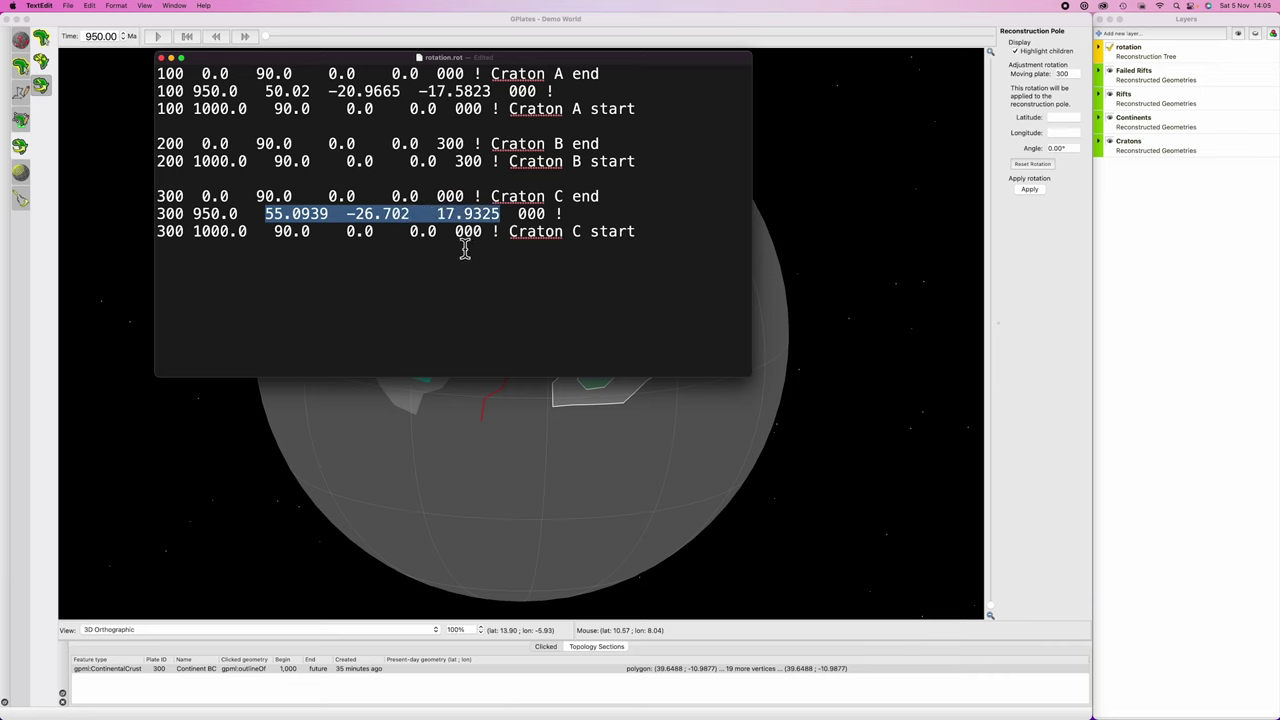
left_click(561, 90)
left_click_drag(561, 90, 172, 97)
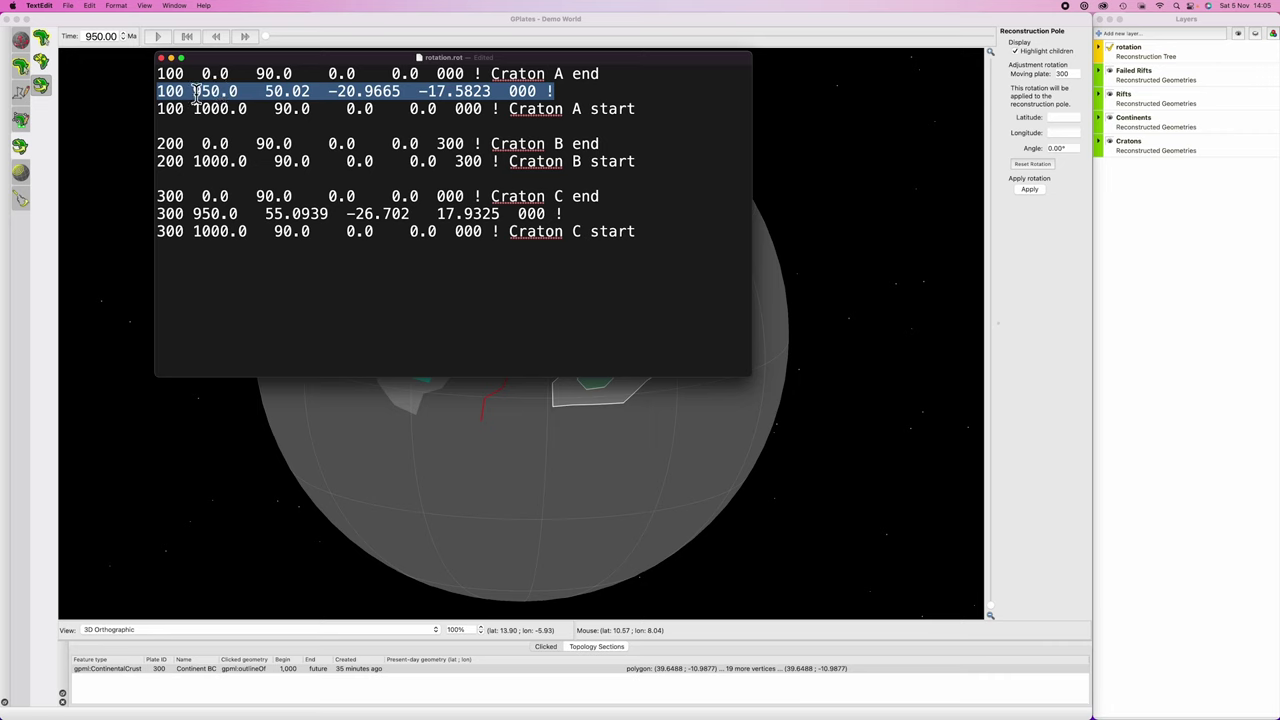
left_click_drag(194, 108, 241, 90)
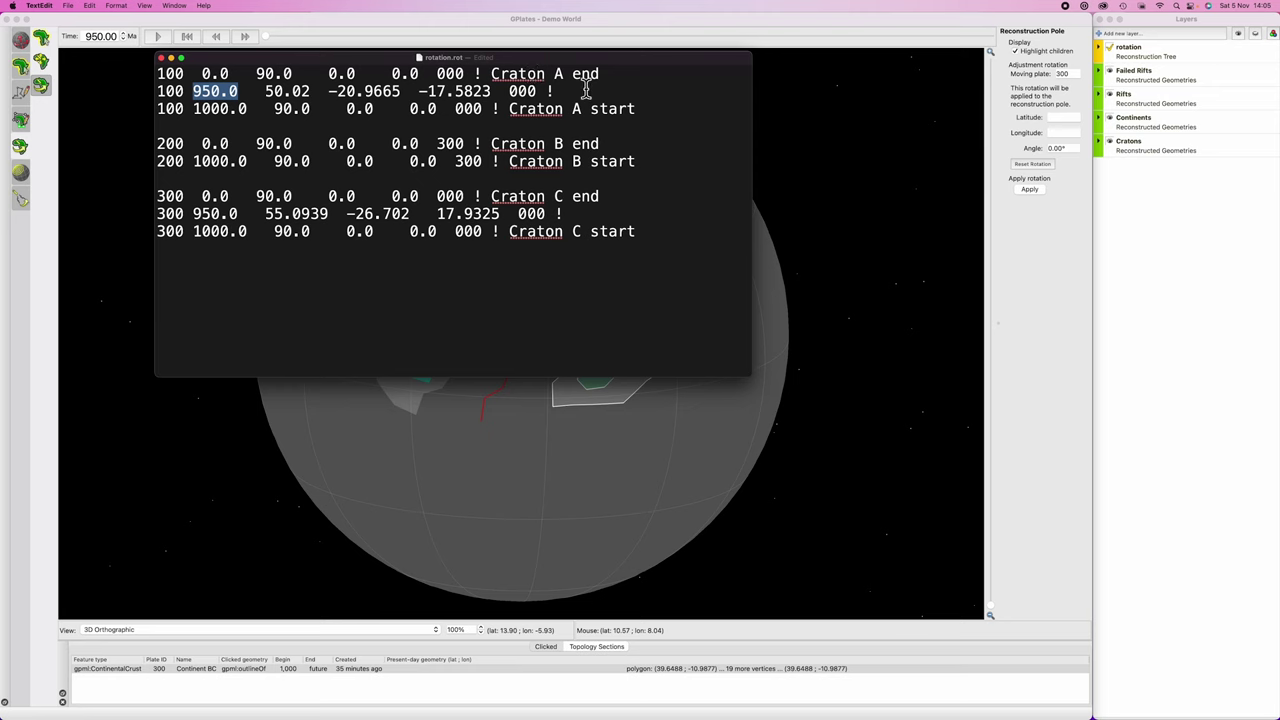
Step: Duplicate plate 100's 950.0 line below the Craton A end line, giving the copy time 1.0 and the comment "Drift Correction"
left_click_drag(586, 90, 160, 91)
key("super+c")
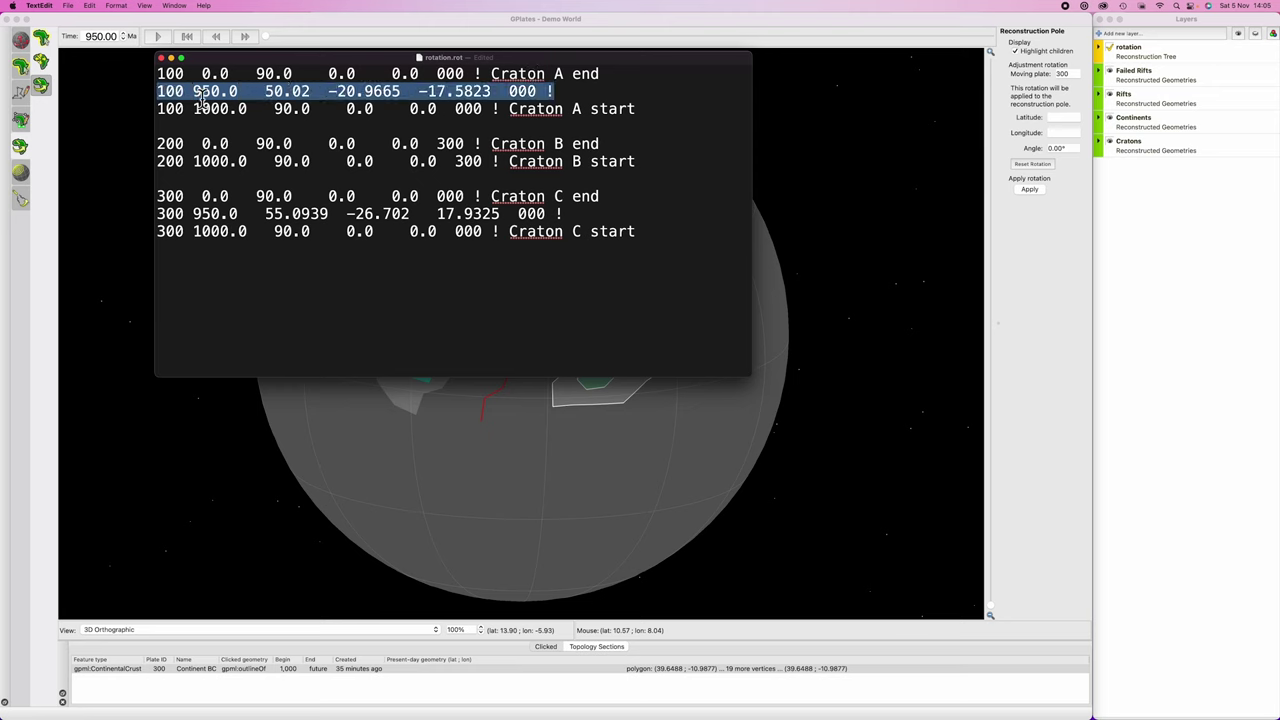
left_click(606, 74)
key("Return")
key("super+v")
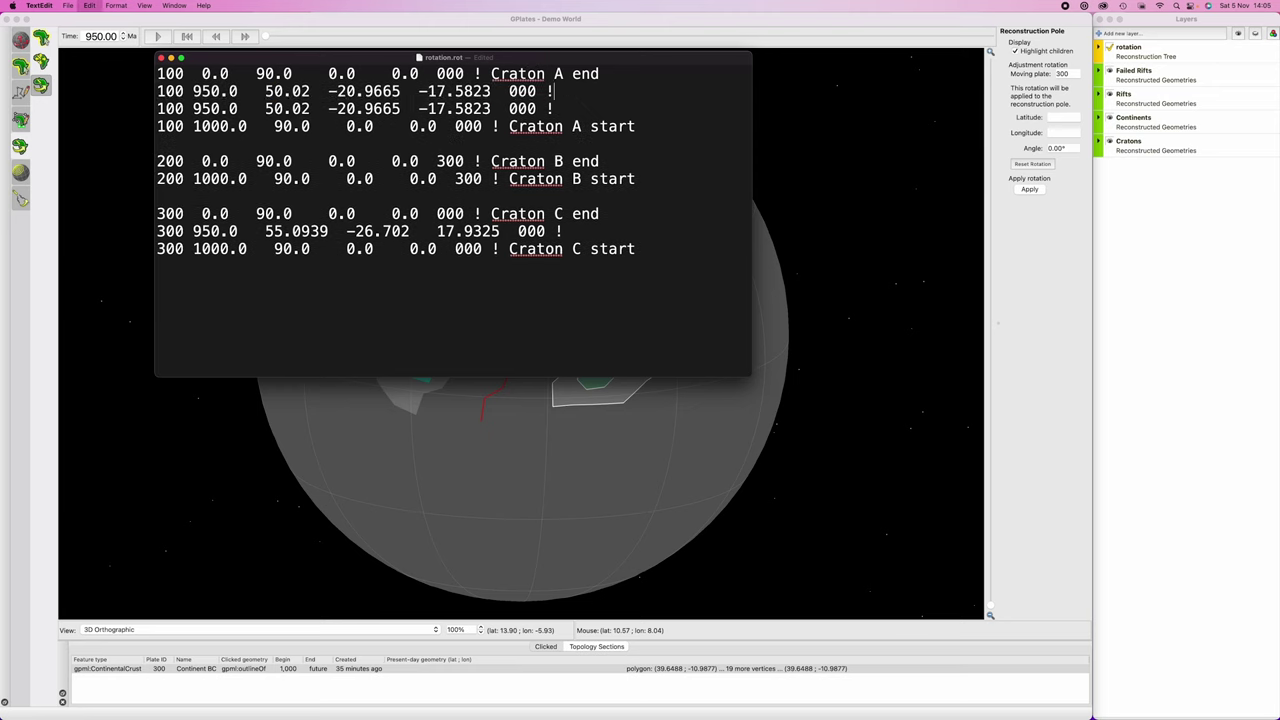
double_click(222, 92)
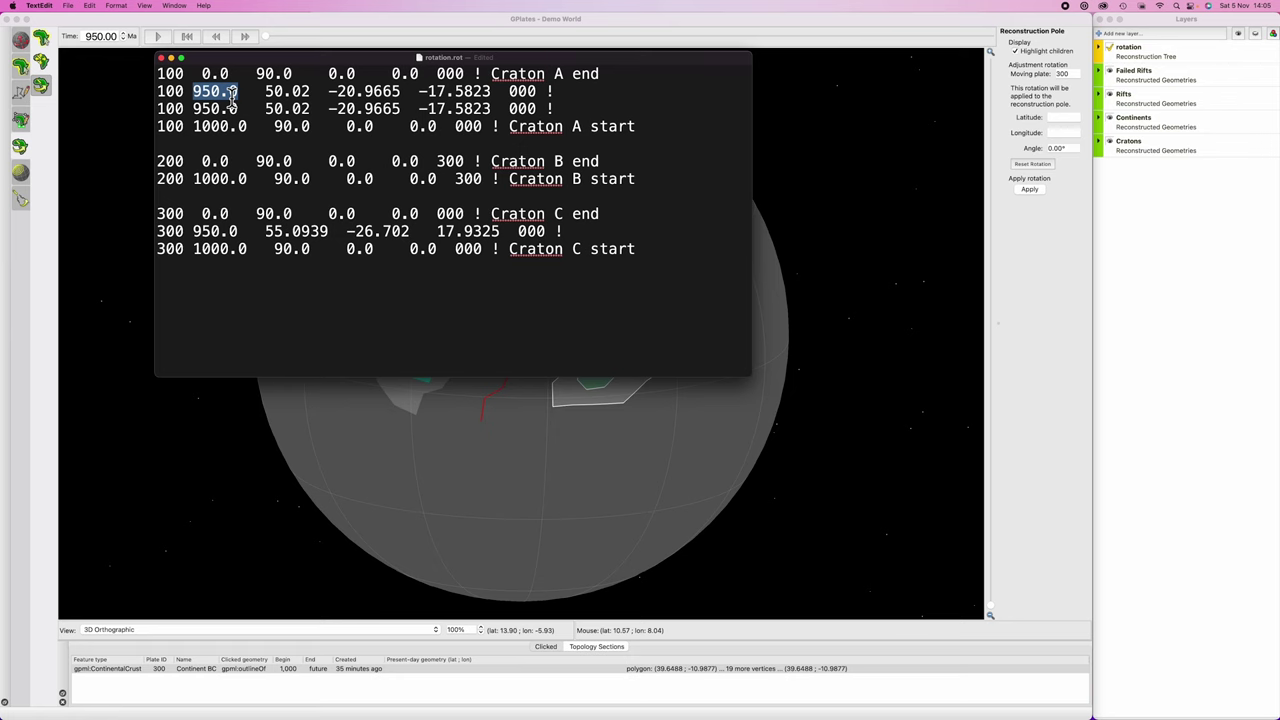
type("1.0")
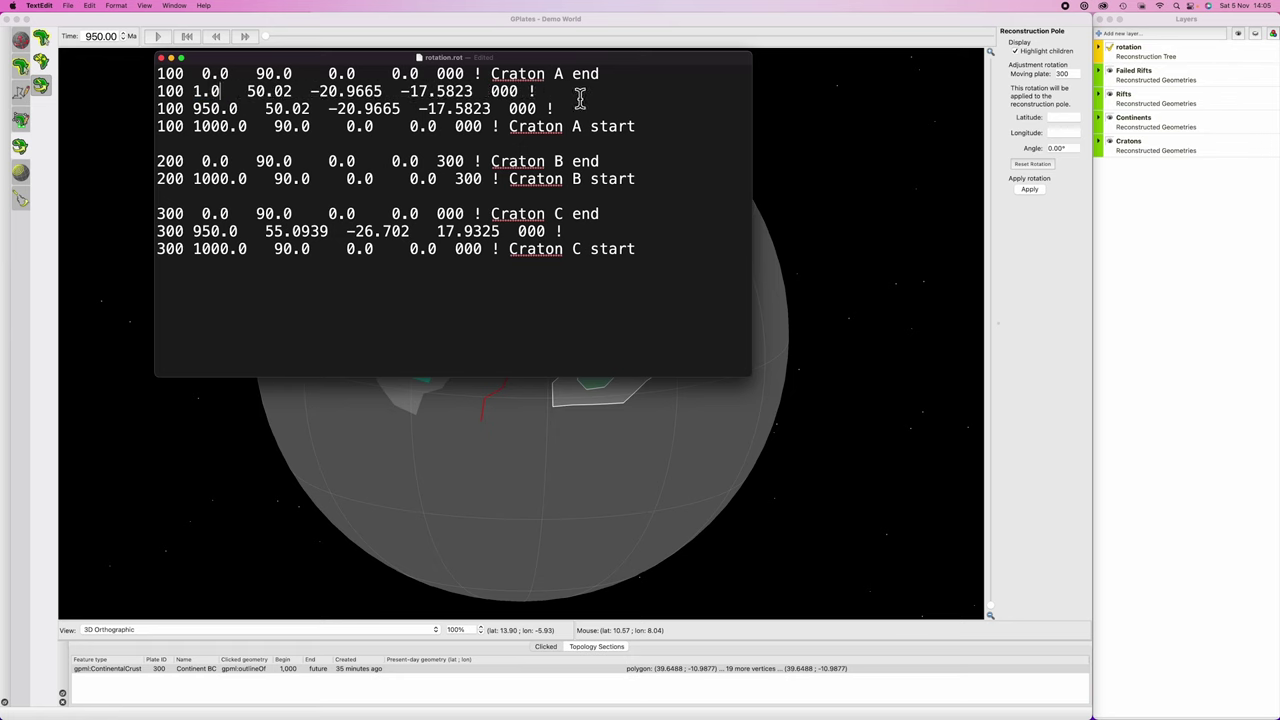
left_click(578, 95)
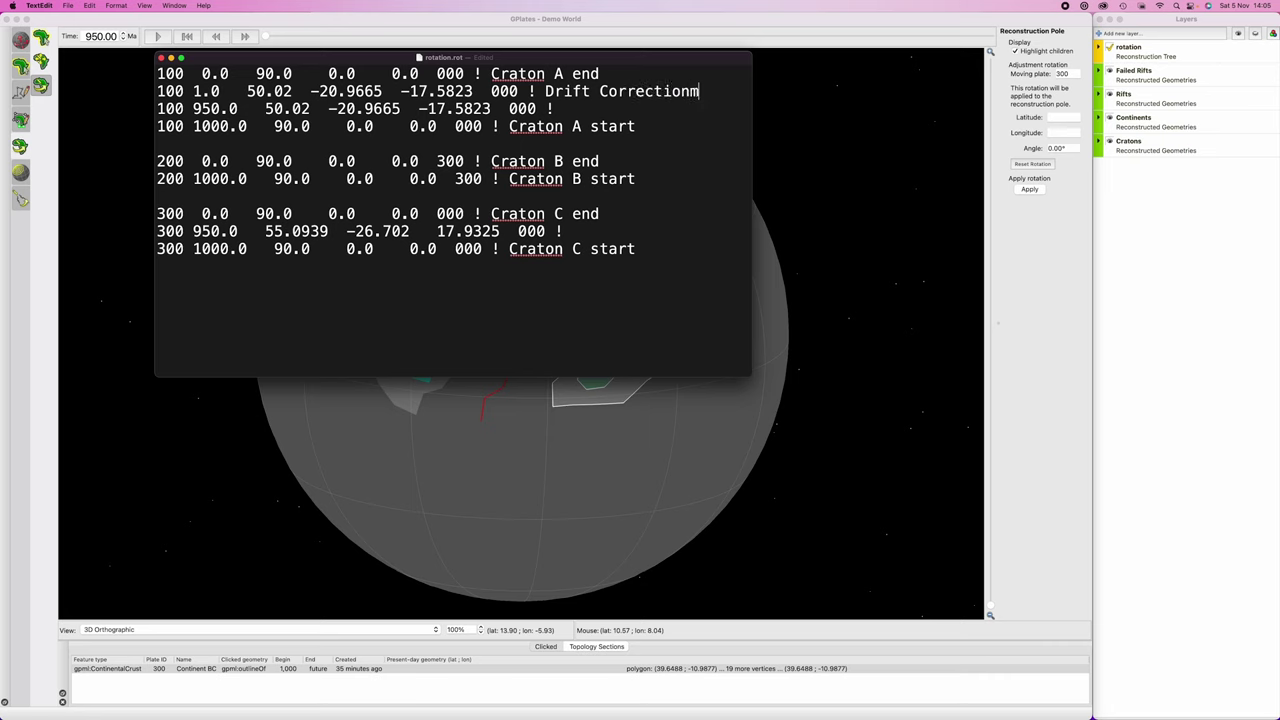
key("BackSpace")
Step: Check the fixed plate ID in both Craton B lines and the time in plate 300's added line
double_click(441, 161)
mouse_move(456, 179)
left_mouse_down()
mouse_move(487, 179)
mouse_move(457, 158)
mouse_move(476, 177)
left_mouse_up()
left_click(200, 231)
left_click(229, 231)
Step: Duplicate plate 300's 950.0 line below the Craton C end line, giving the copy time 1.0 and the comment "Drift Correction"
left_click_drag(602, 231, 148, 240)
key("super+c")
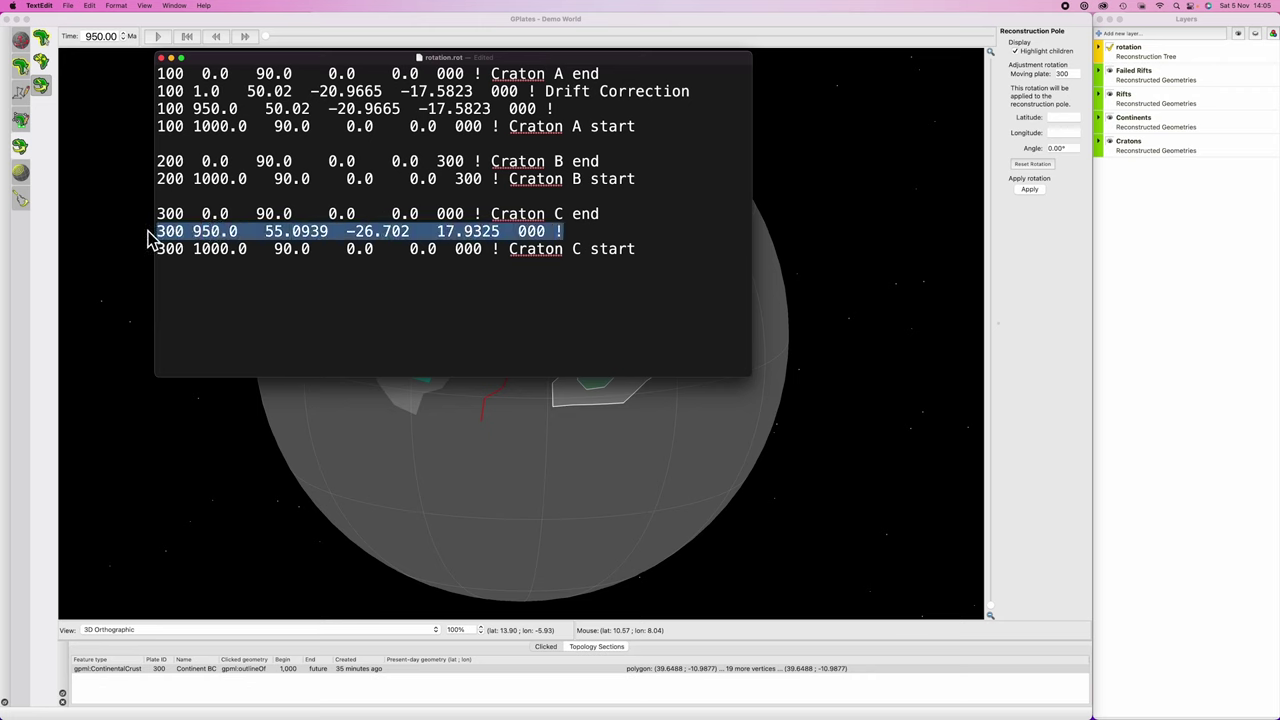
left_click(648, 217)
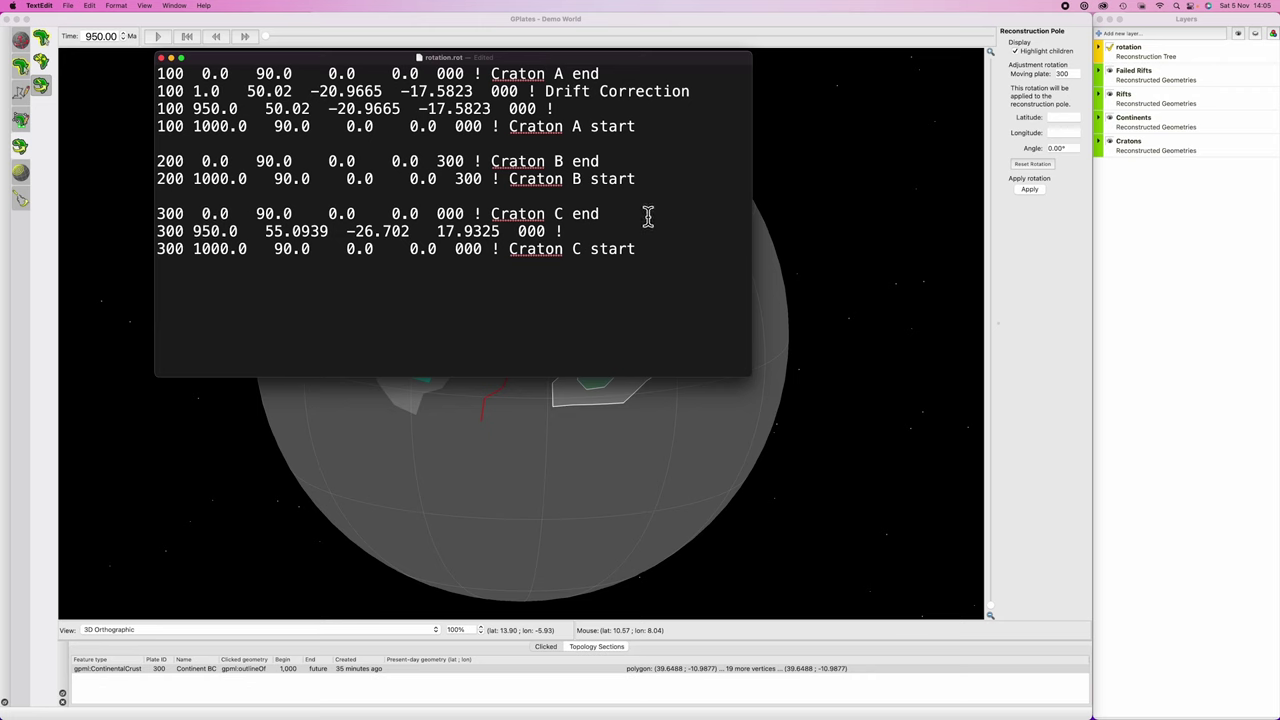
key("super+v")
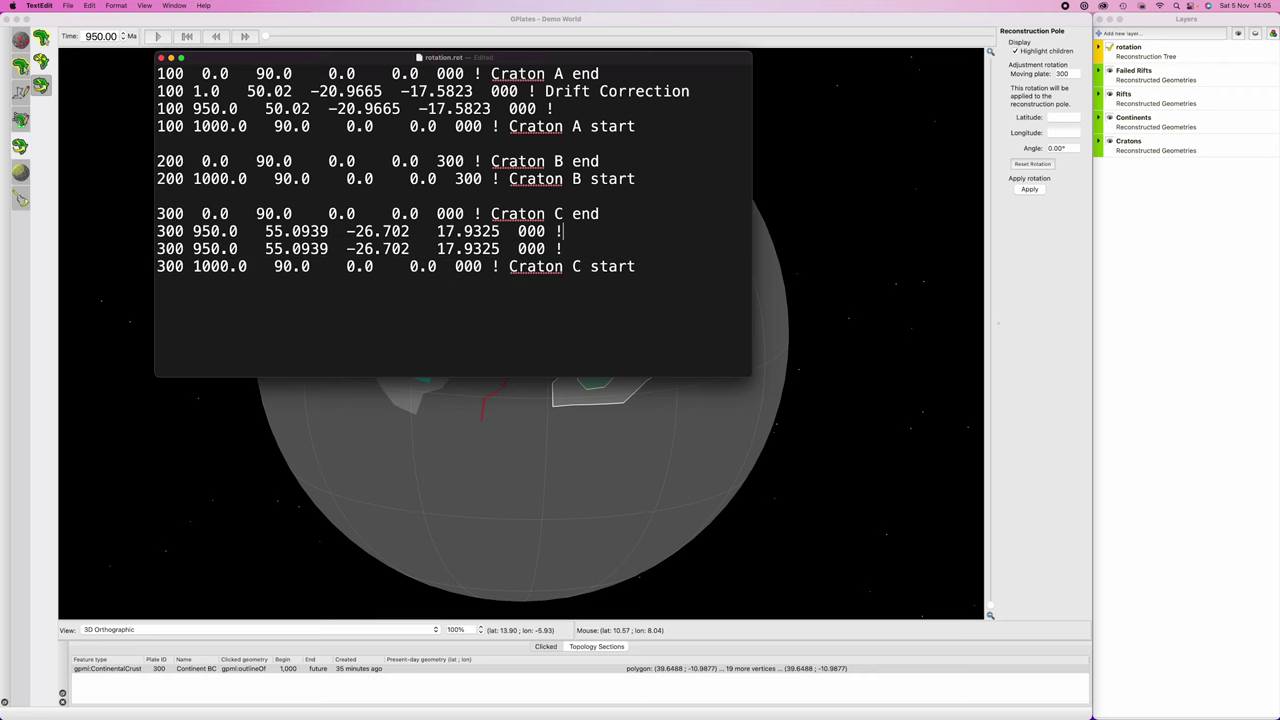
double_click(212, 231)
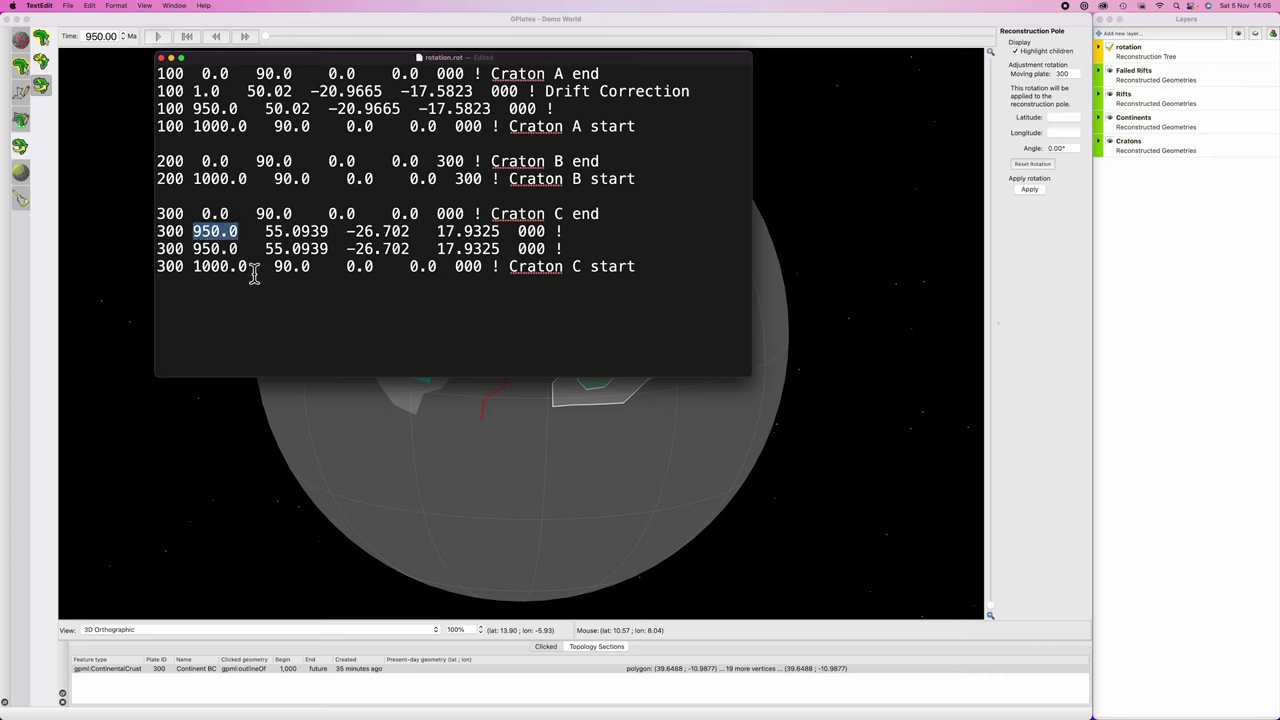
type("1.0")
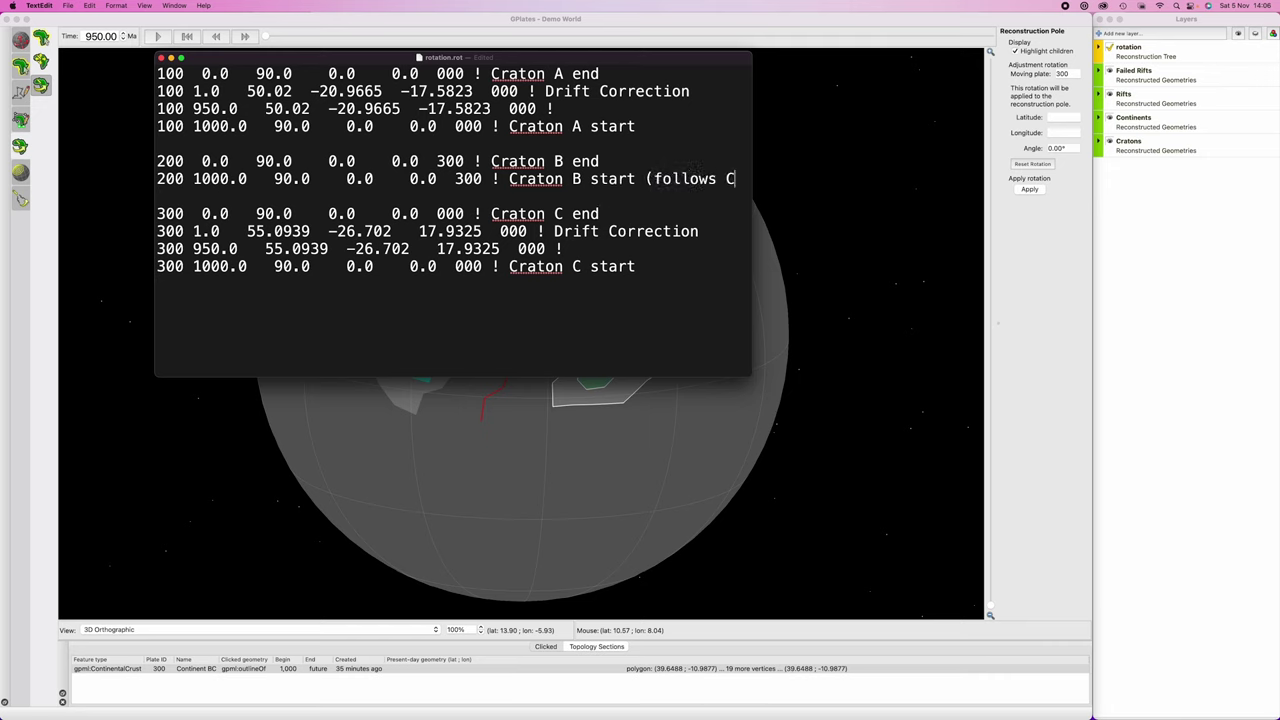
Step: Append "(follows C)" to the Craton B comments and remove the blank lines between the plate blocks
left_click(641, 157)
left_click(195, 147)
key("BackSpace")
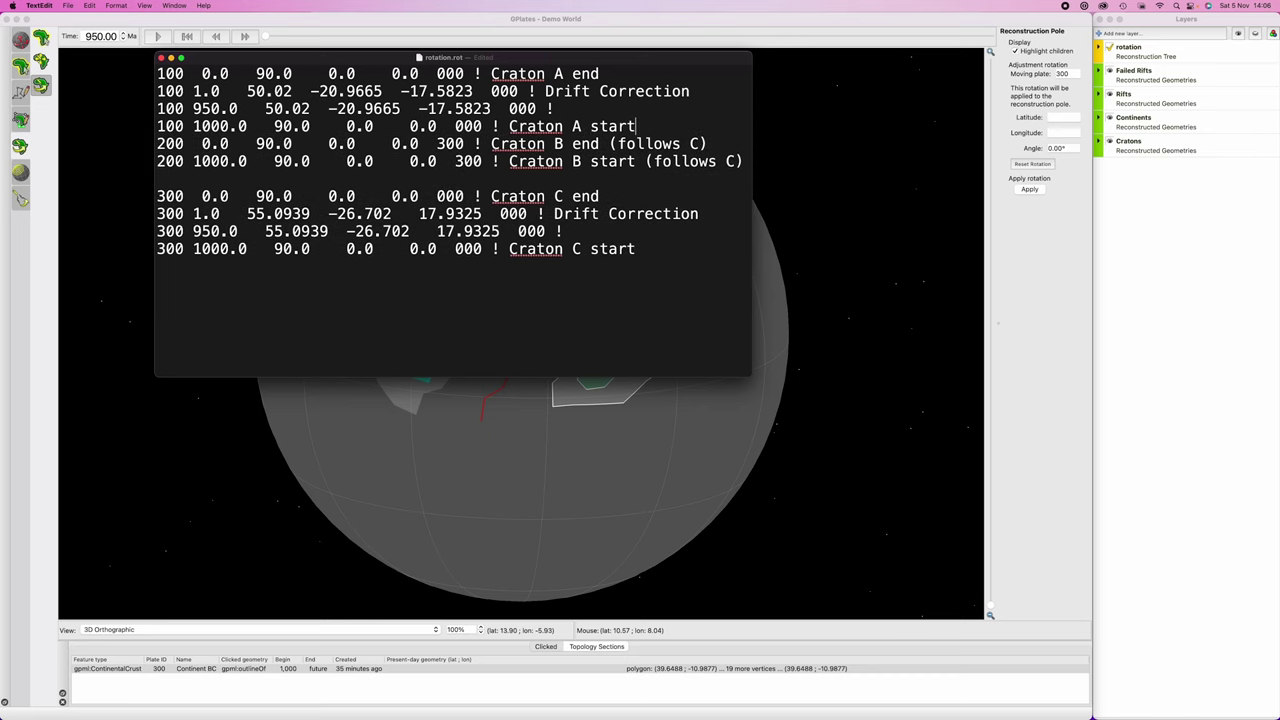
left_click(163, 178)
key("BackSpace")
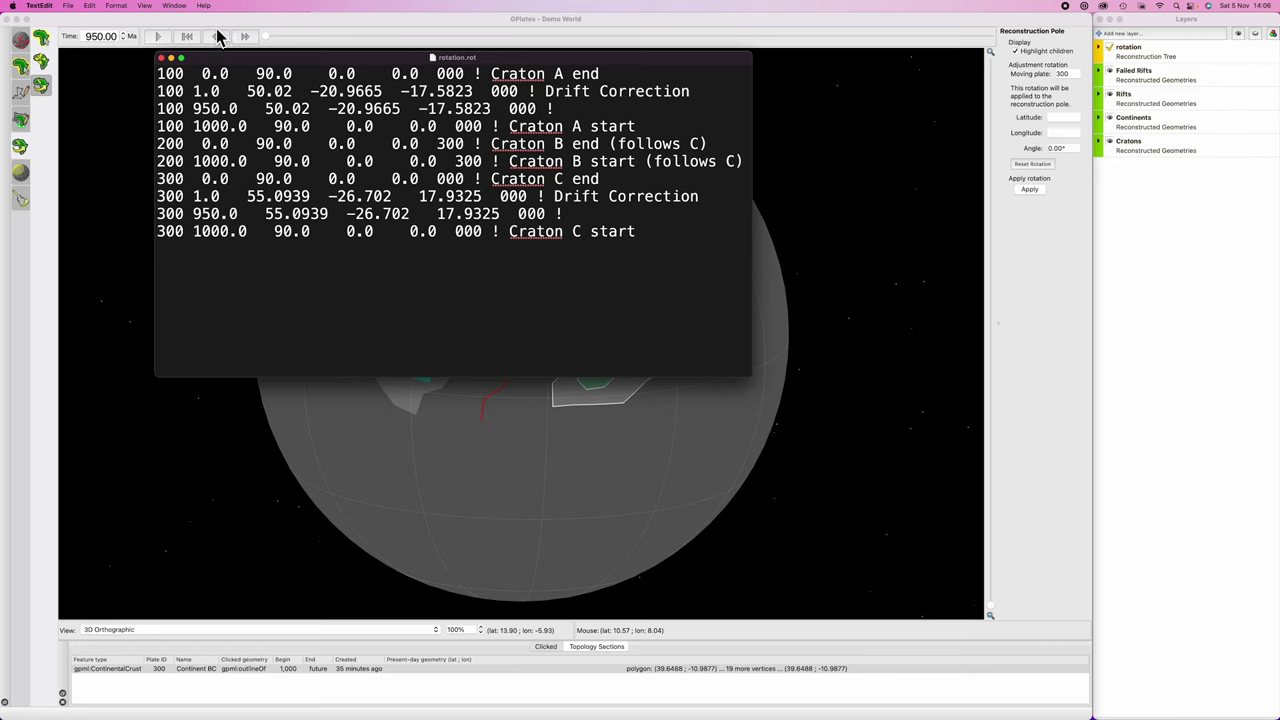
Step: Save and close rotation.rot, switch to GPlates and reload rotation.rot from disk in the loaded feature collections
left_click(161, 58)
left_click(880, 307)
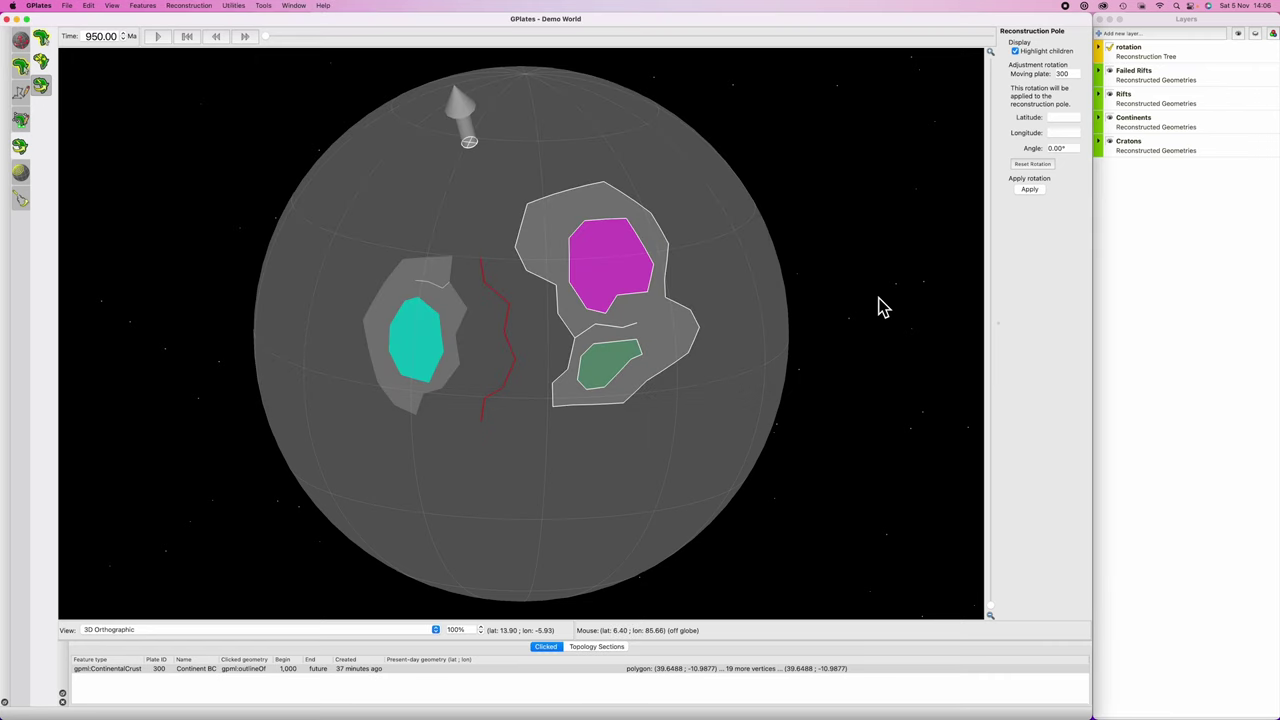
key("super+m")
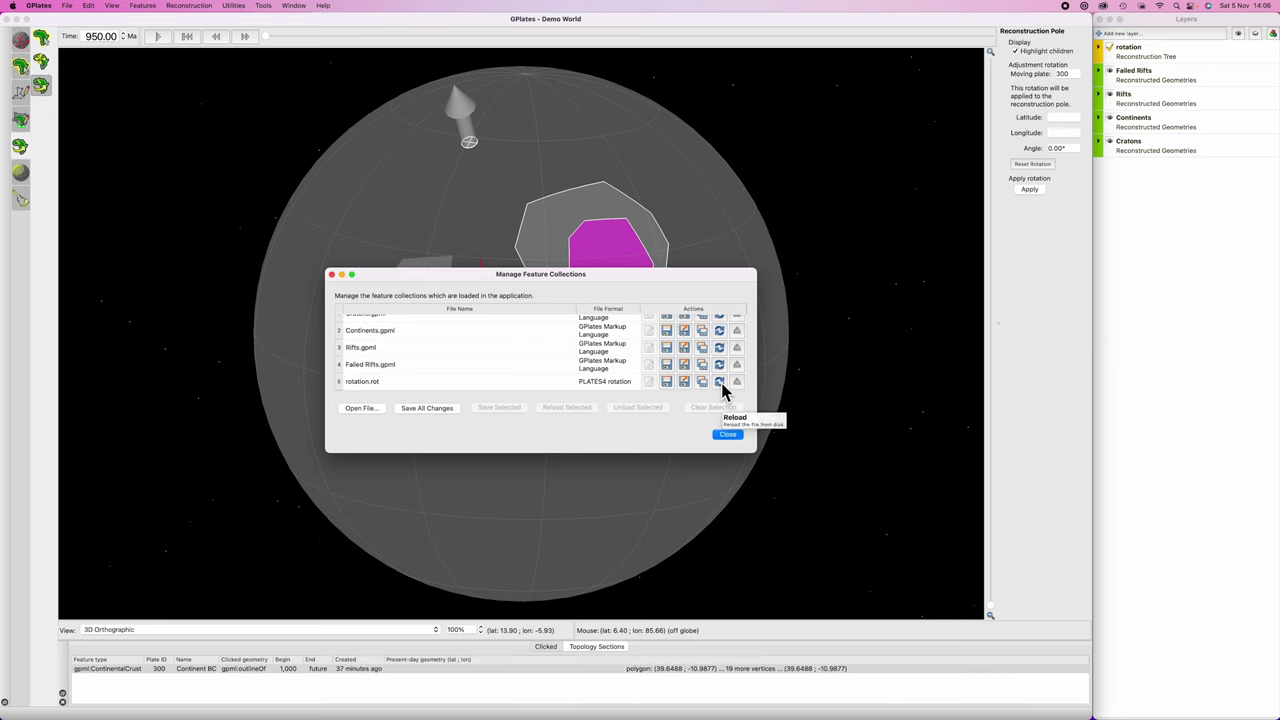
left_click(333, 275)
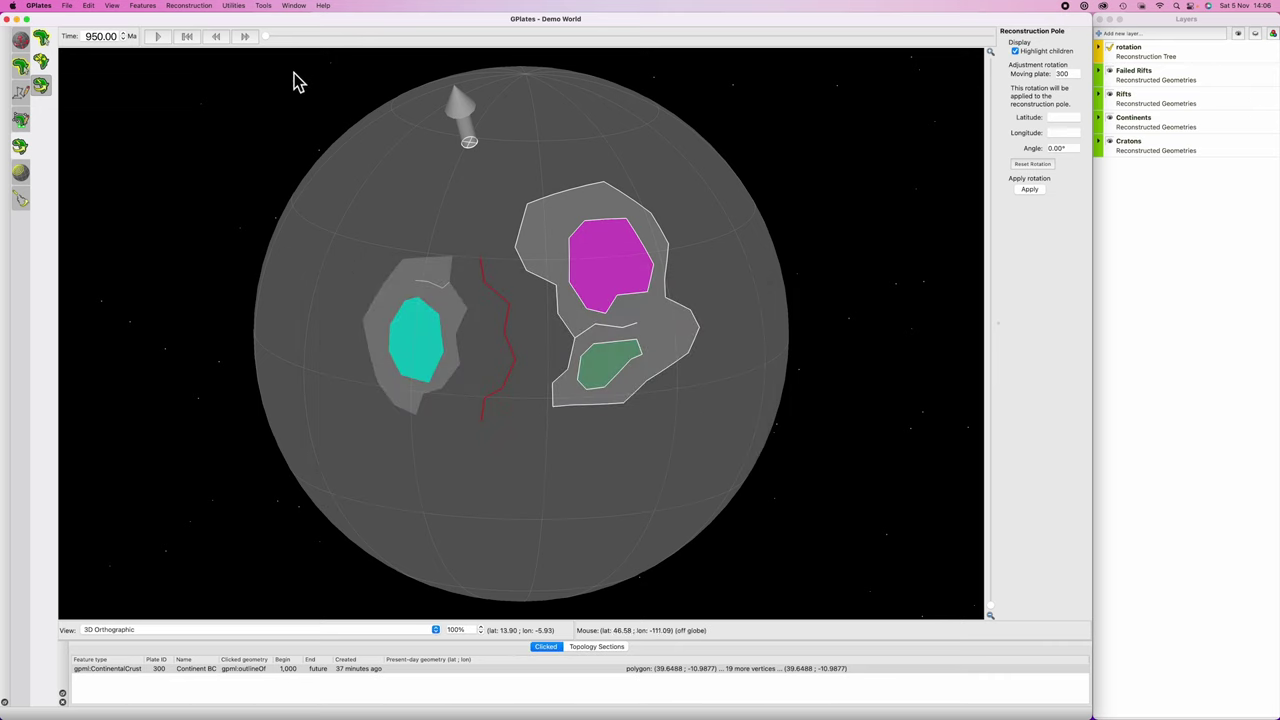
Step: Play the reconstruction from 1000 Ma to past 950 Ma and check whether the continents hold their positions
left_click(266, 38)
left_click_drag(266, 38, 262, 80)
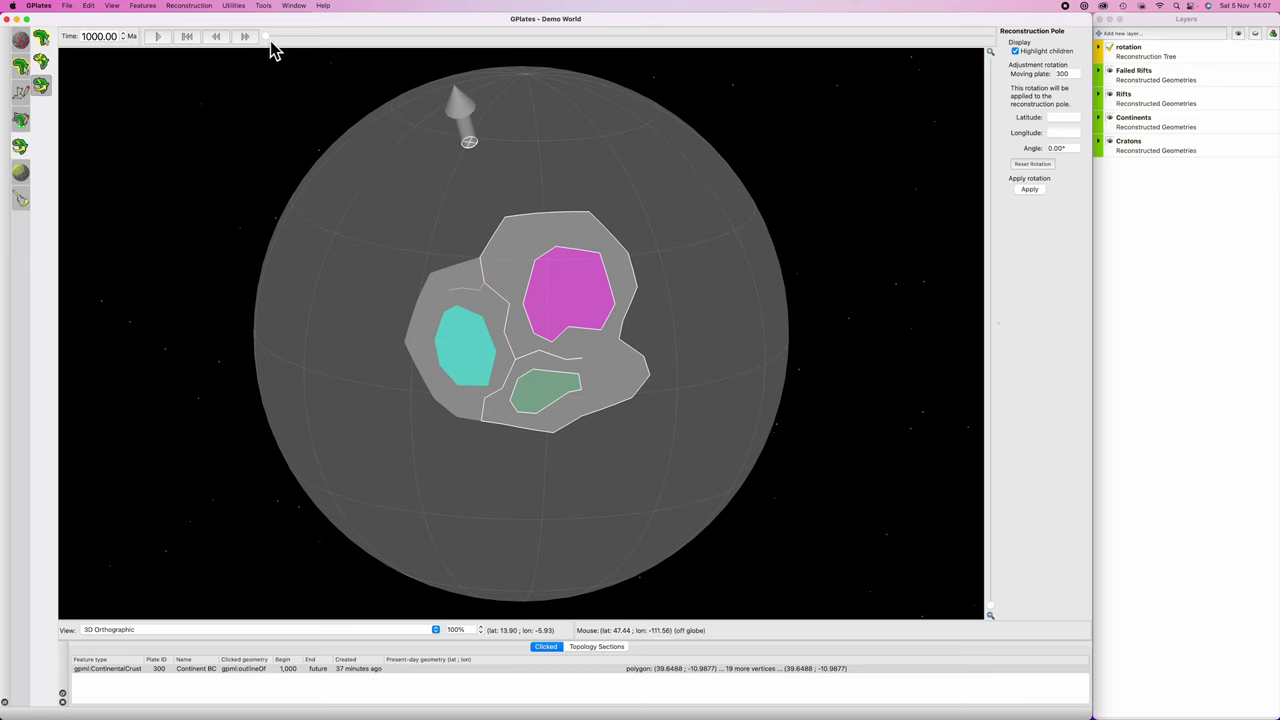
key("ctrl+p")
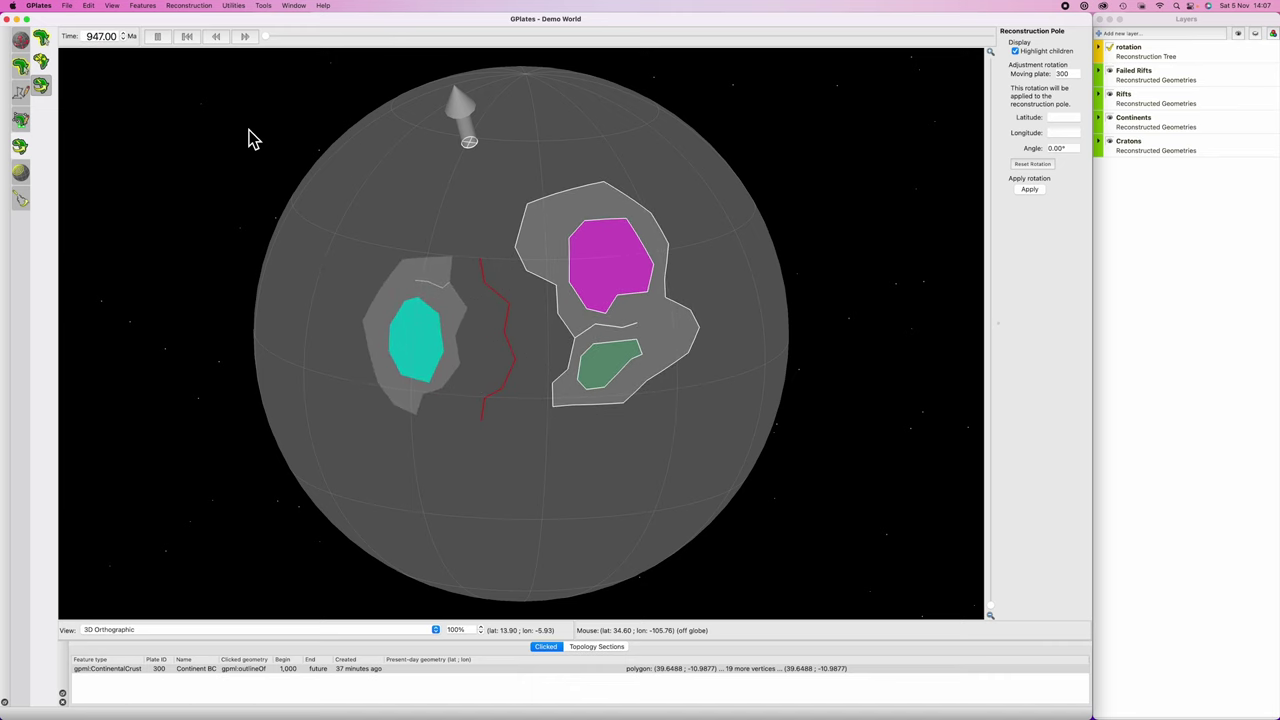
left_click(157, 36)
Step: Set the reconstruction time to 1000 Ma
double_click(110, 37)
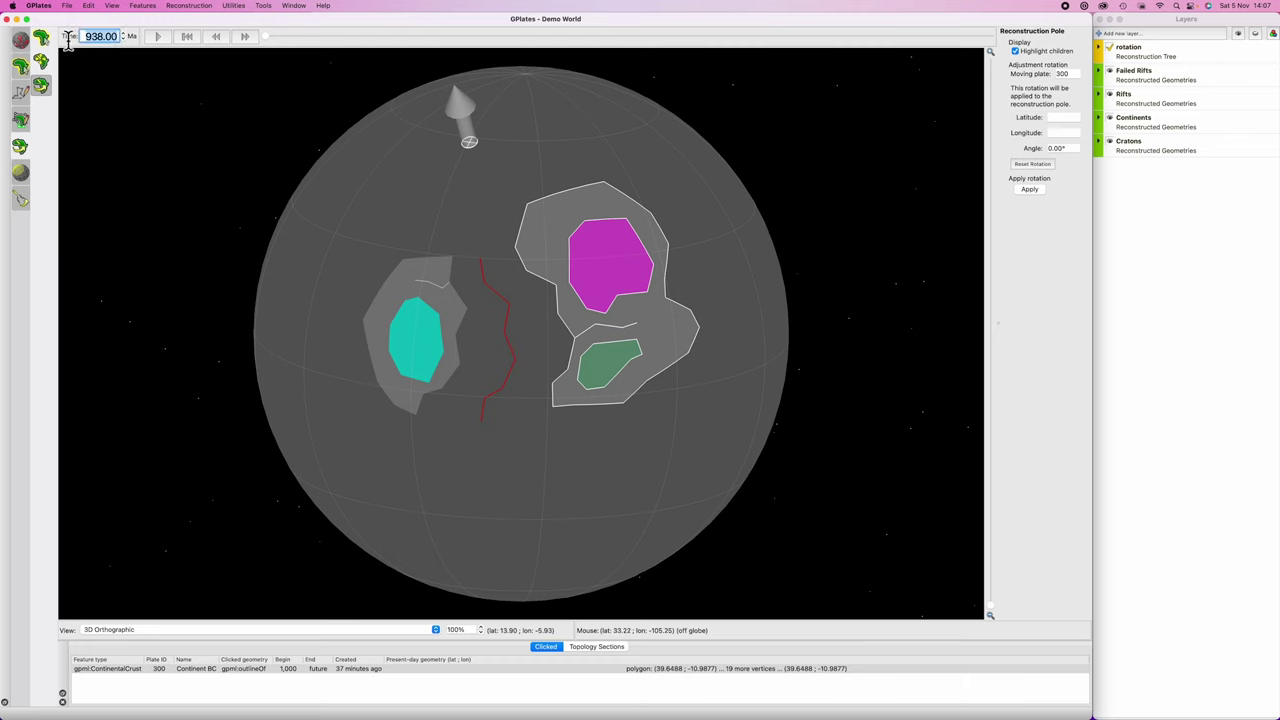
type("9")
type("000")
key("Return")
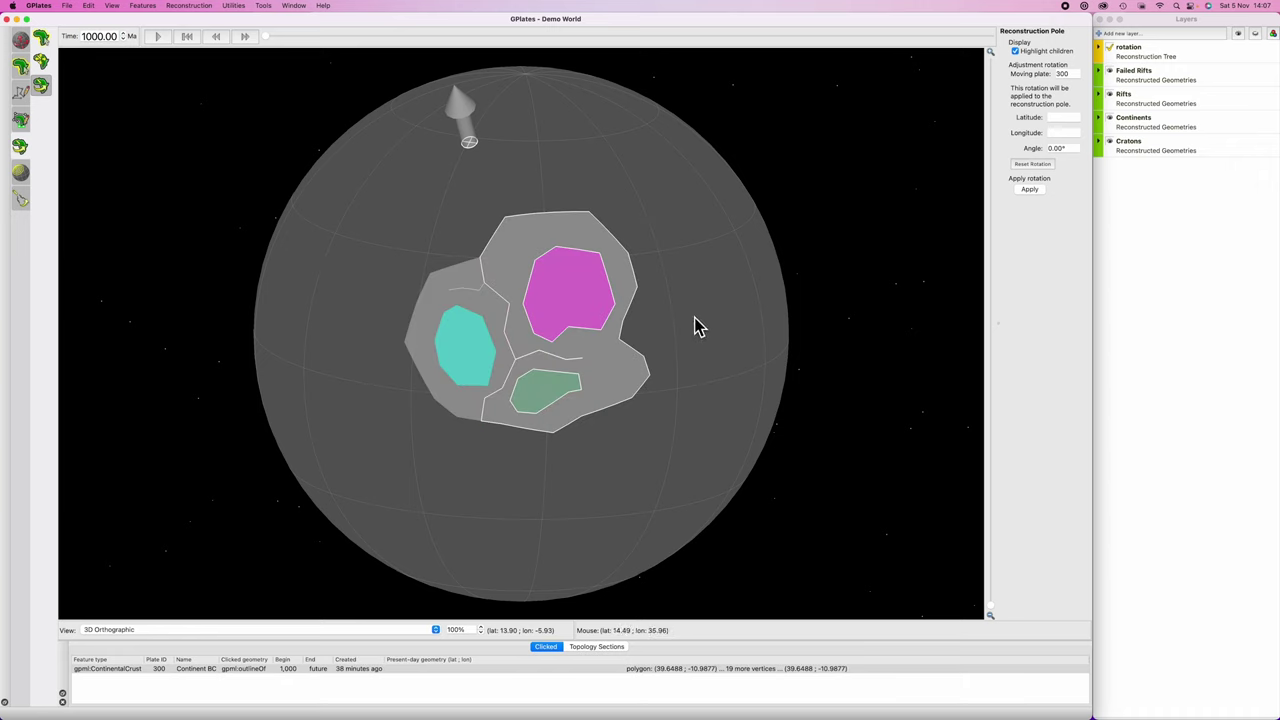
Step: Copy the Rift 1000 feature's geometry to the Digitise tool and convert it to a multi-point geometry
key("f")
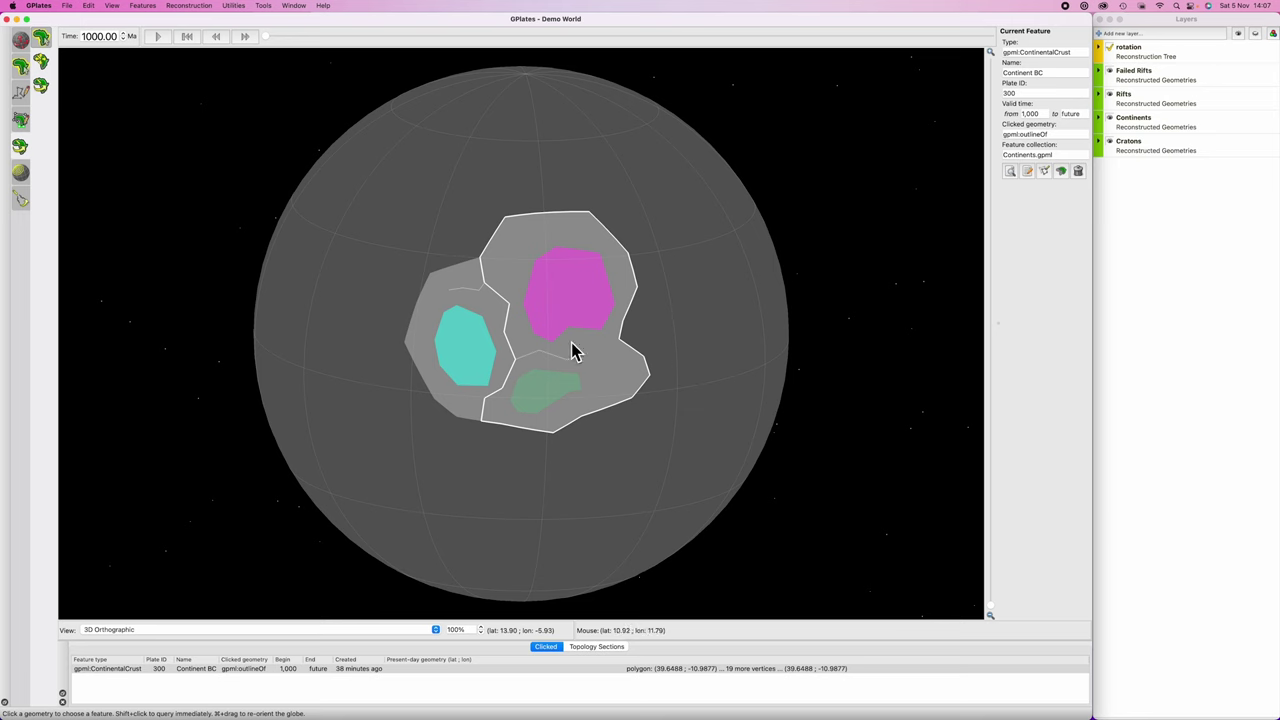
left_click(483, 276)
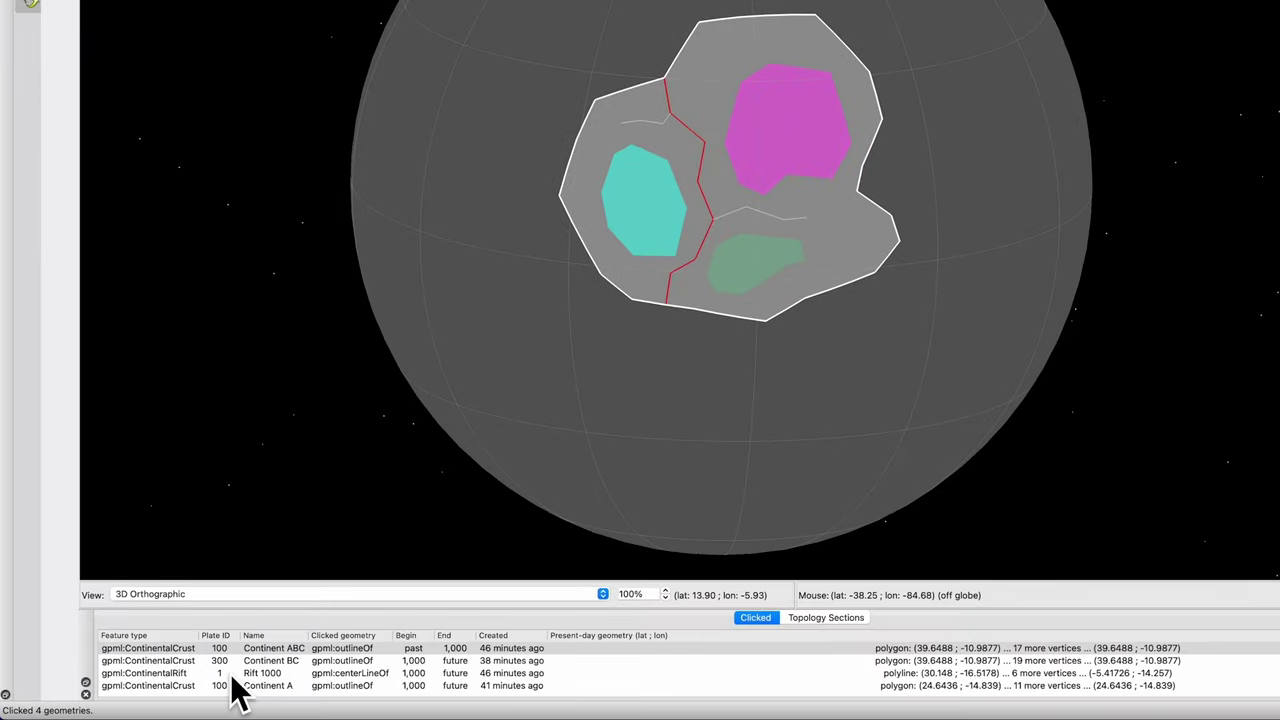
left_click(272, 675)
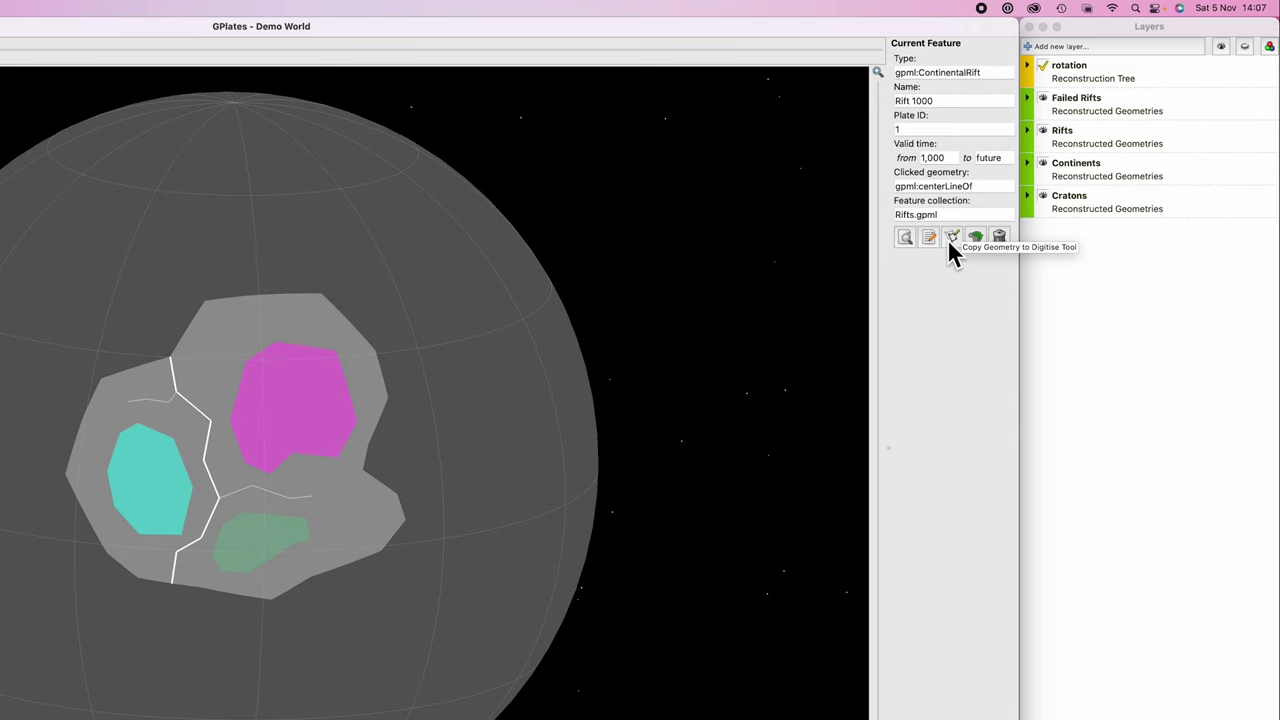
left_click(949, 240)
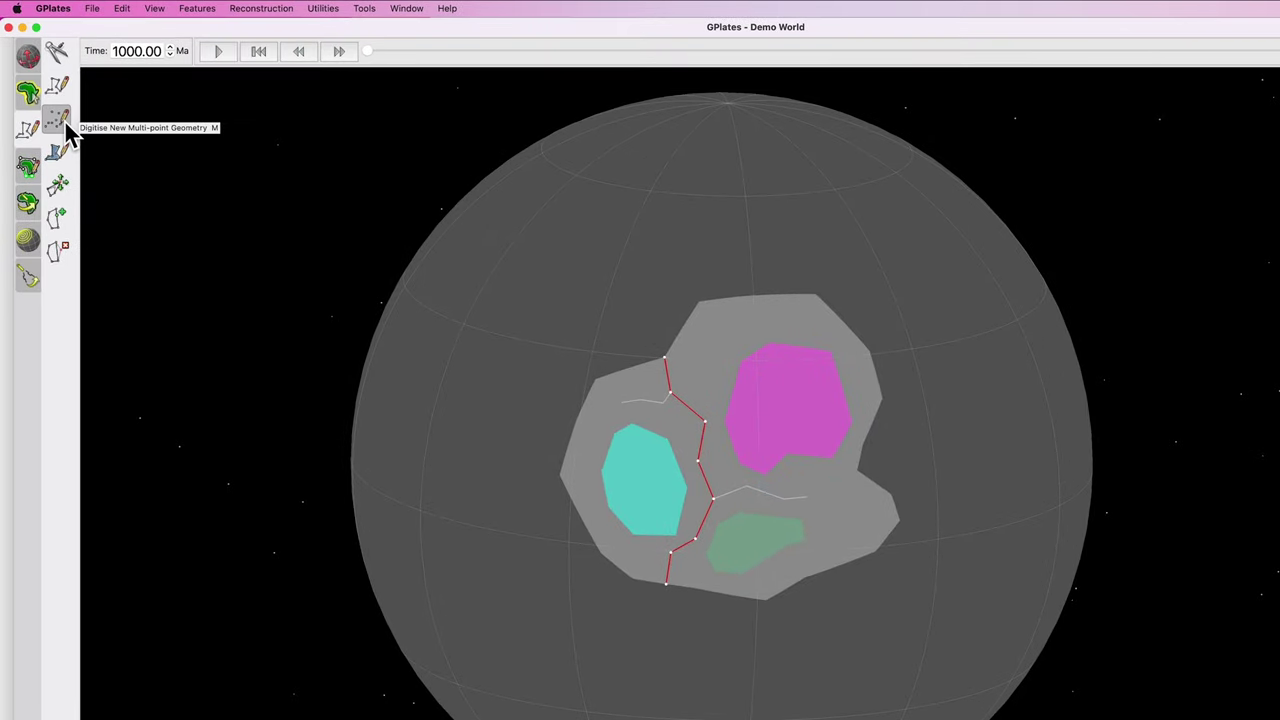
left_click(58, 120)
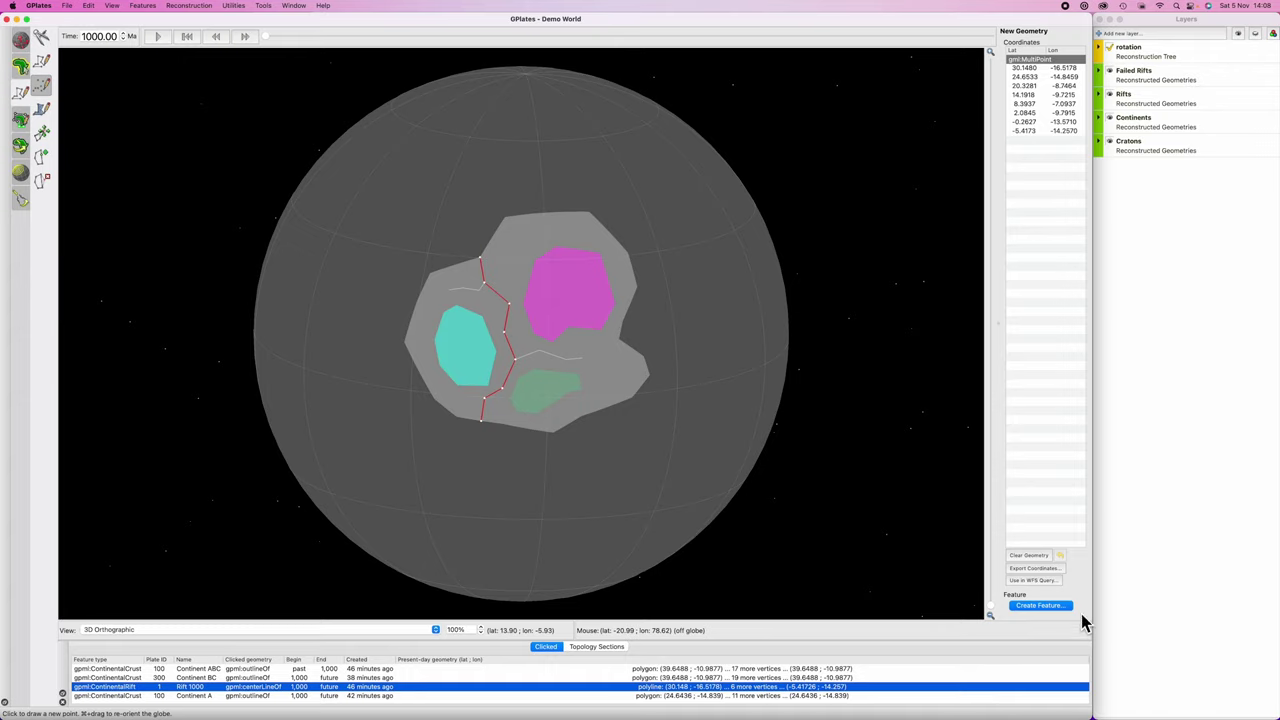
Step: Start creating a feature from the multi-point geometry with Flowline as its feature type
left_click(1050, 607)
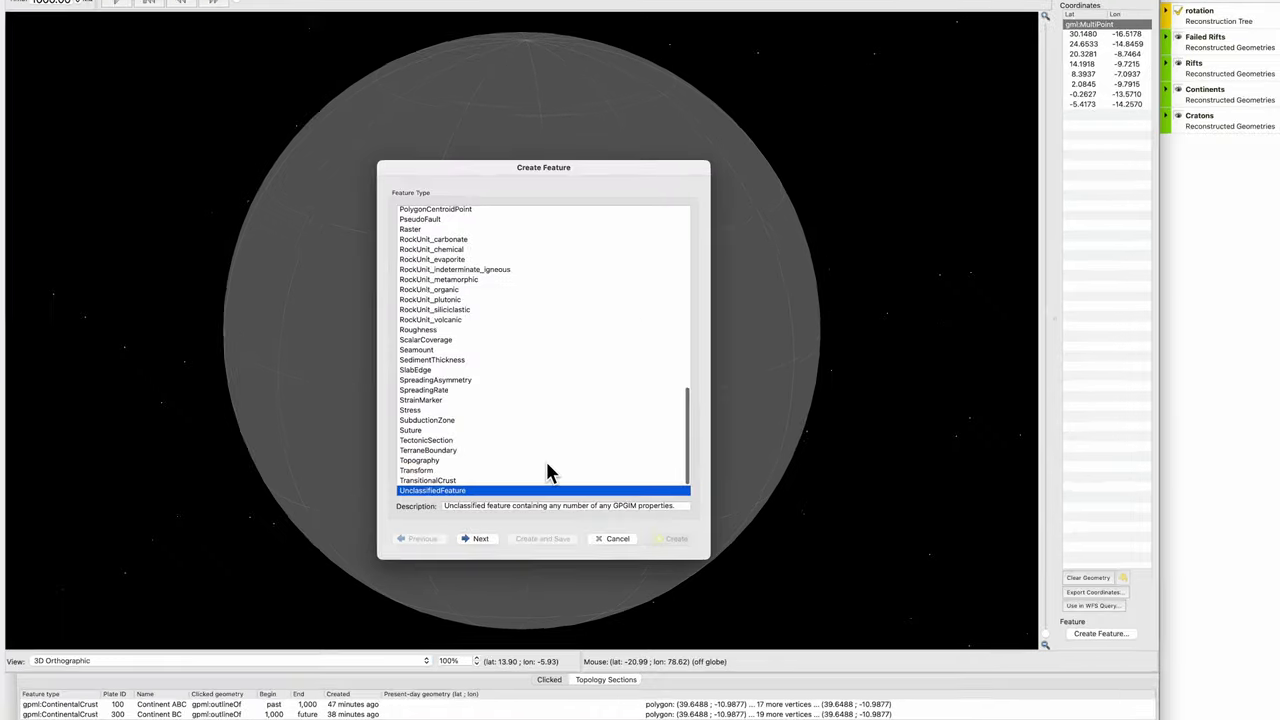
key("f")
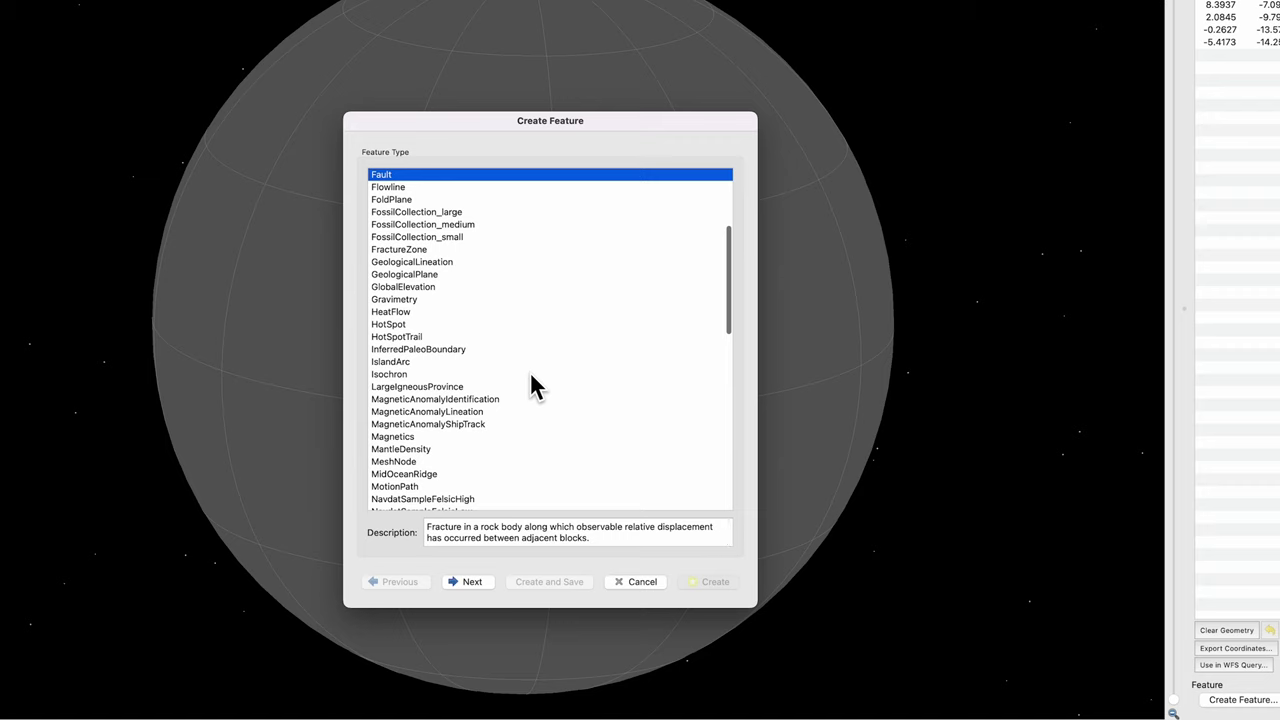
key("l")
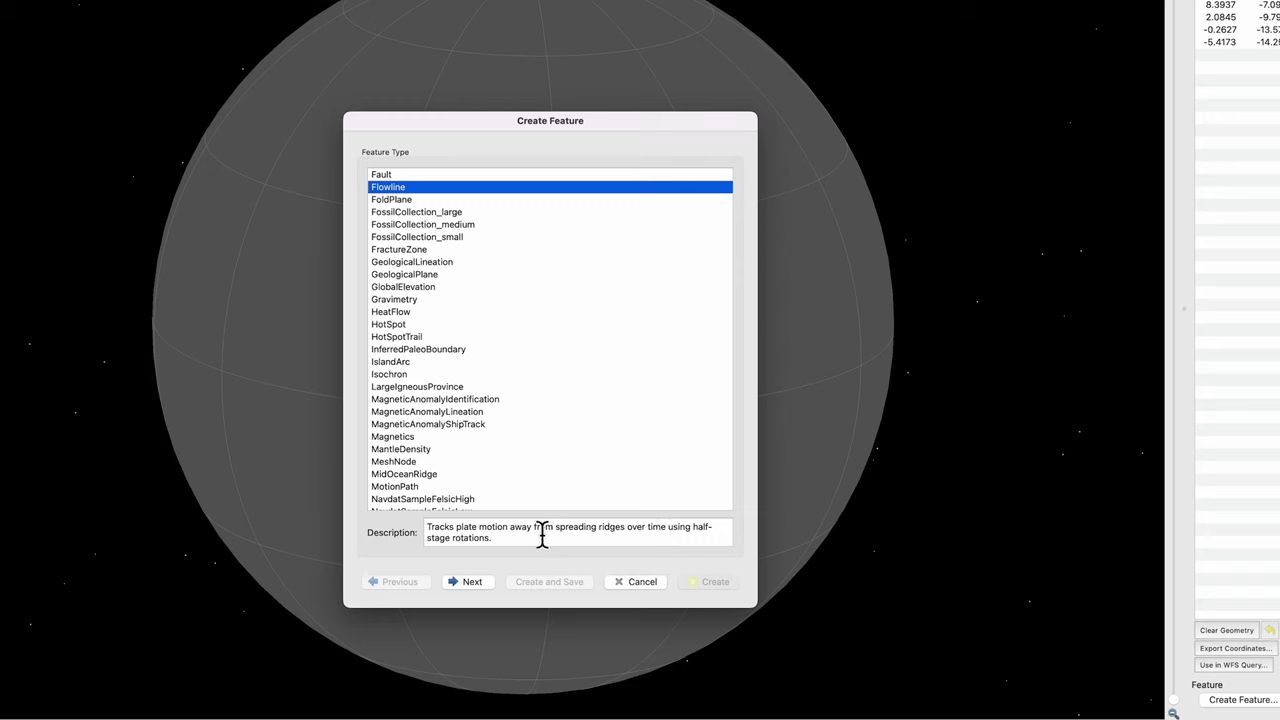
left_click(478, 580)
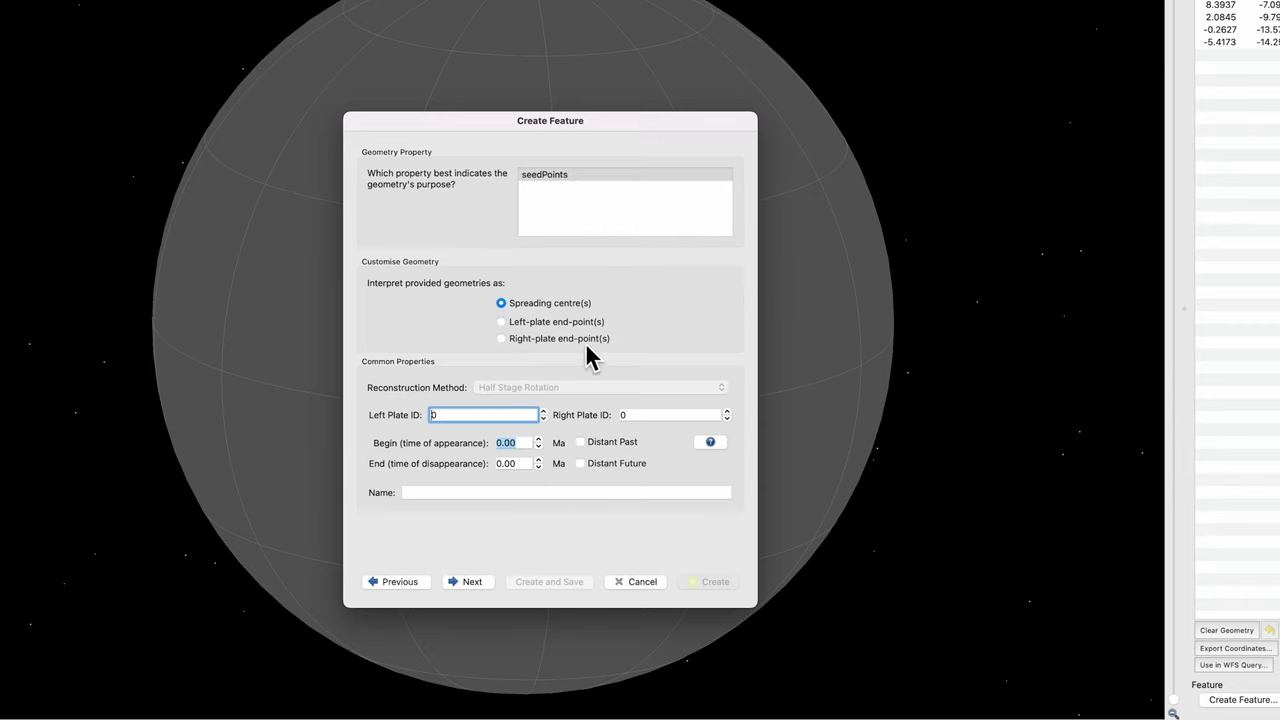
Step: Set the flowline's left plate ID to 100 and right plate ID to 300
left_click_drag(620, 121, 887, 68)
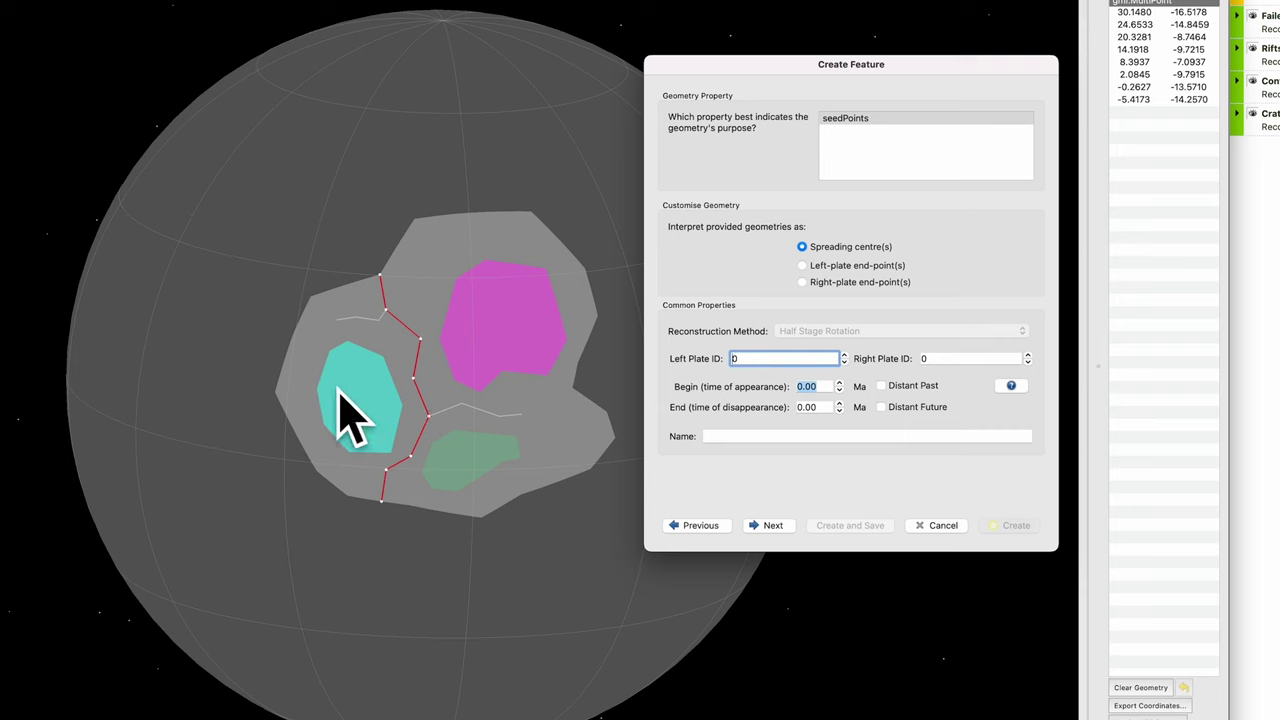
type("1")
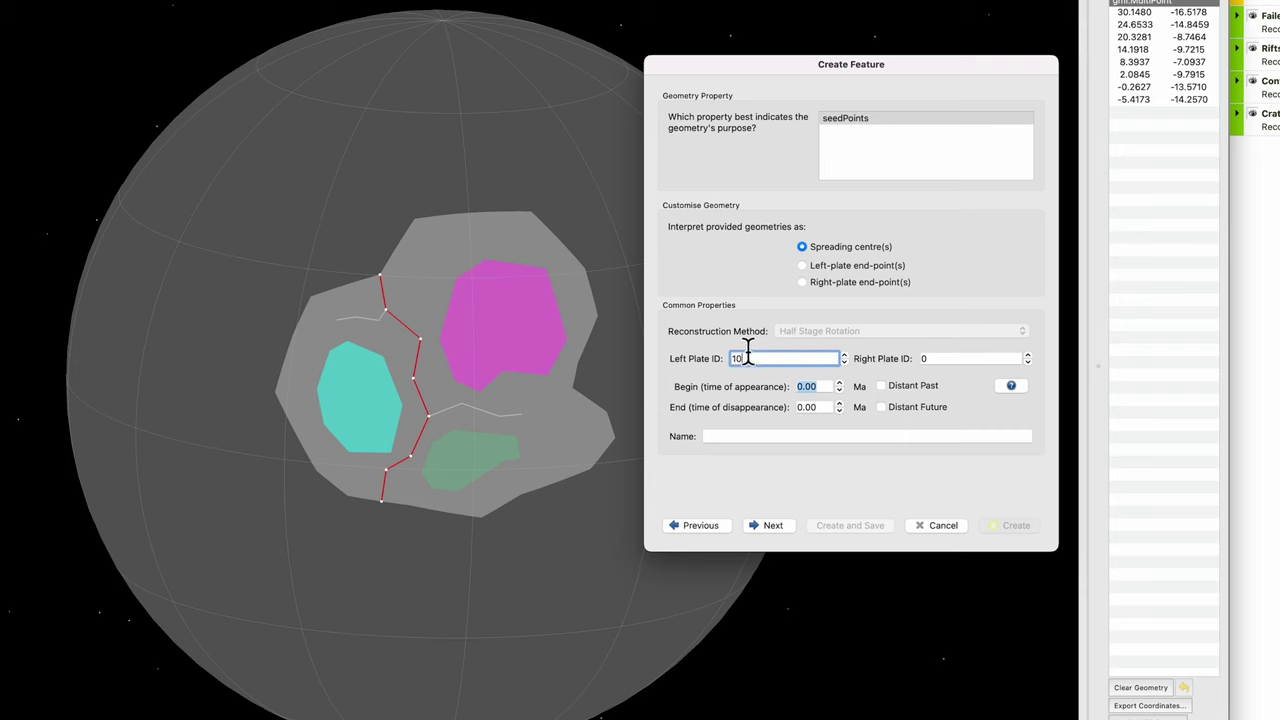
type("0")
left_click(954, 358)
key("BackSpace")
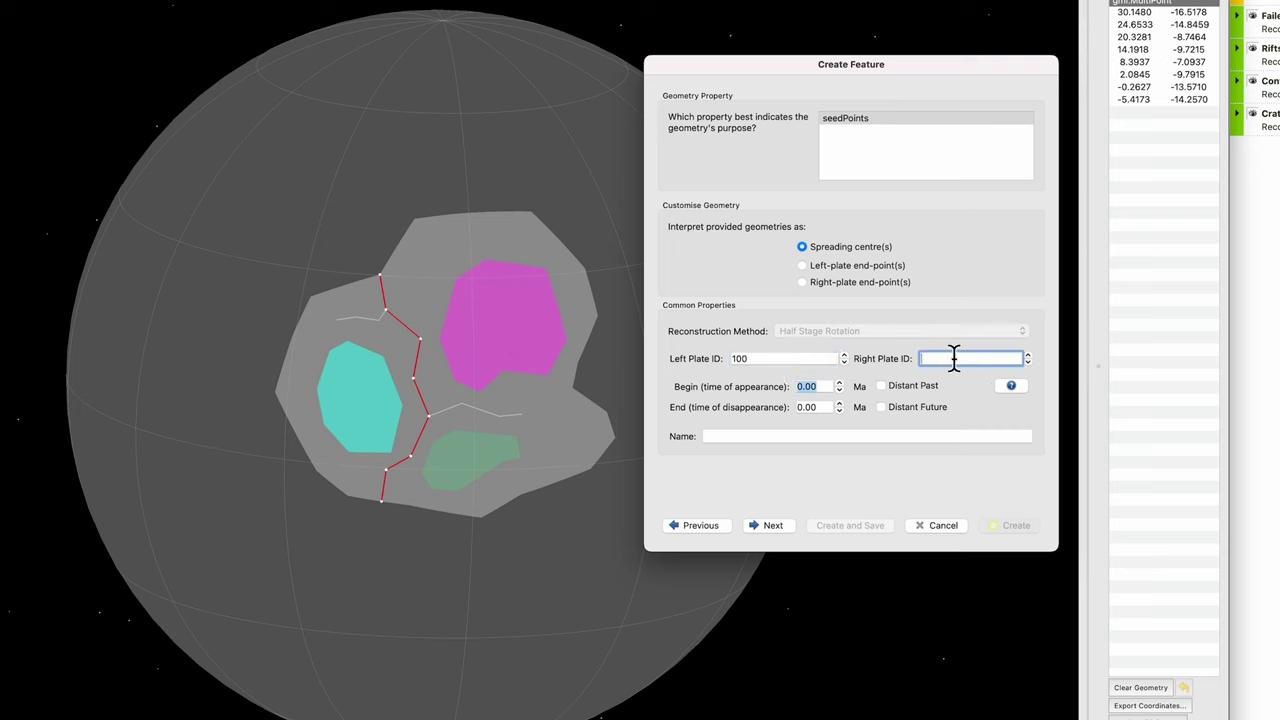
type("300")
Step: Name the feature "Flowlines 1000" and make it valid from 1000 Ma to the distant future
left_click(753, 436)
type("Flowli")
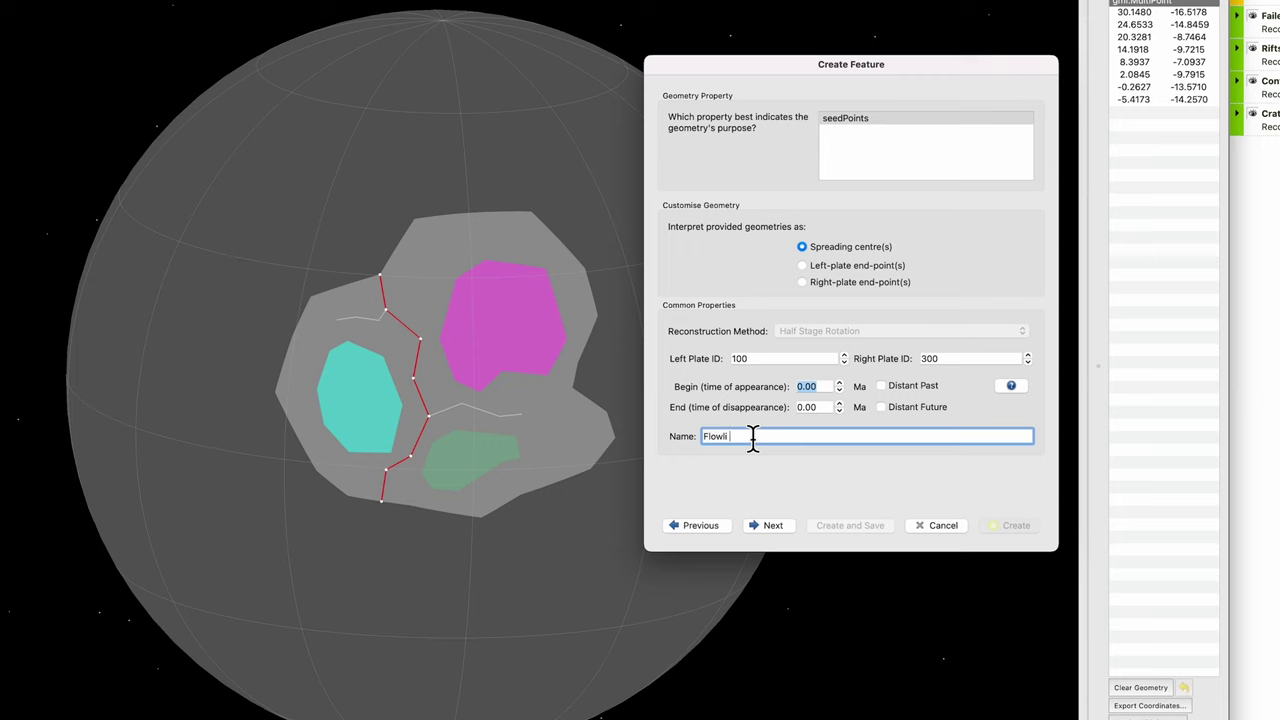
type("nes 1000")
left_click(881, 407)
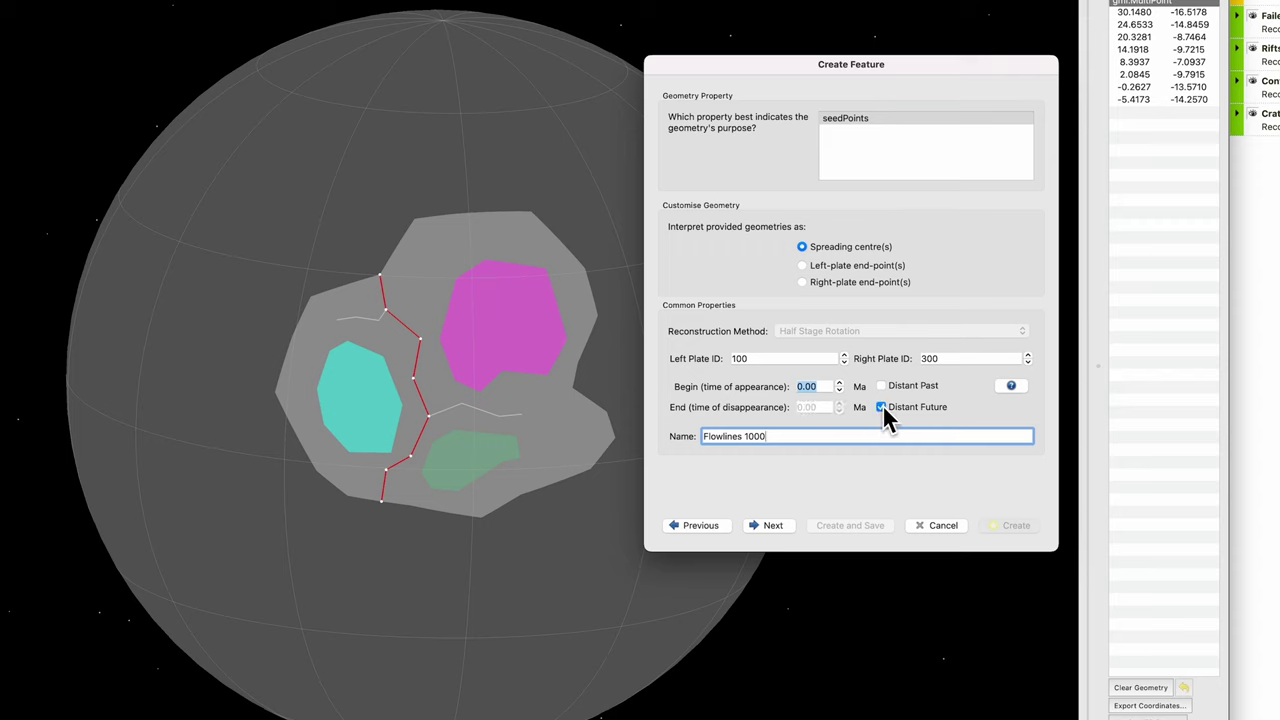
left_click(814, 386)
type("1000")
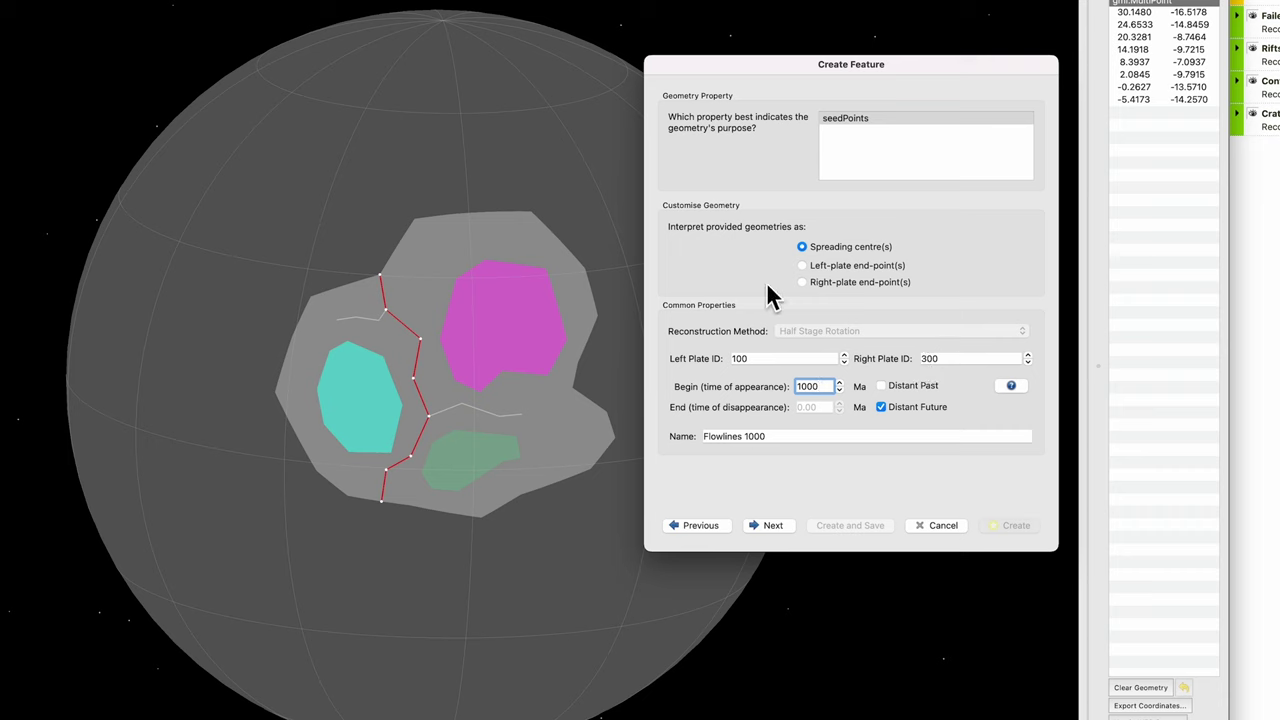
Step: Add the gpml:times property to the flowline with times from 1000 to 0 Ma in steps of 10 My
left_click(770, 522)
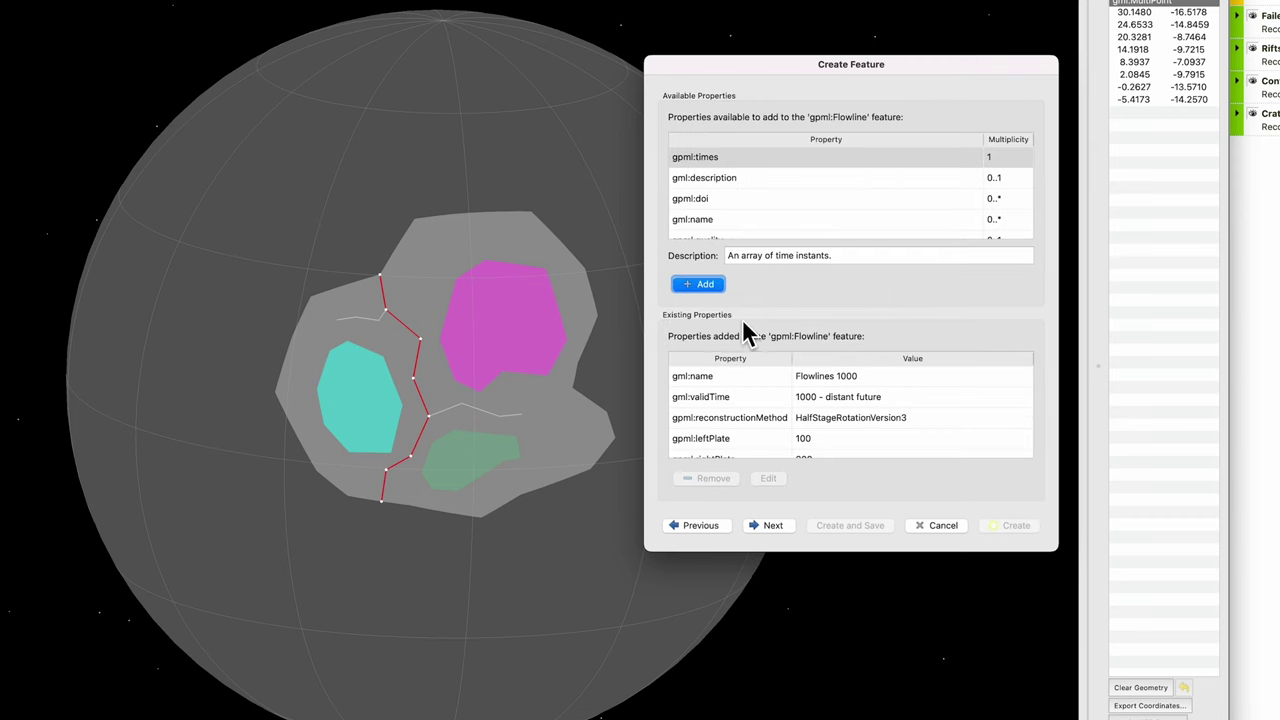
left_click(690, 285)
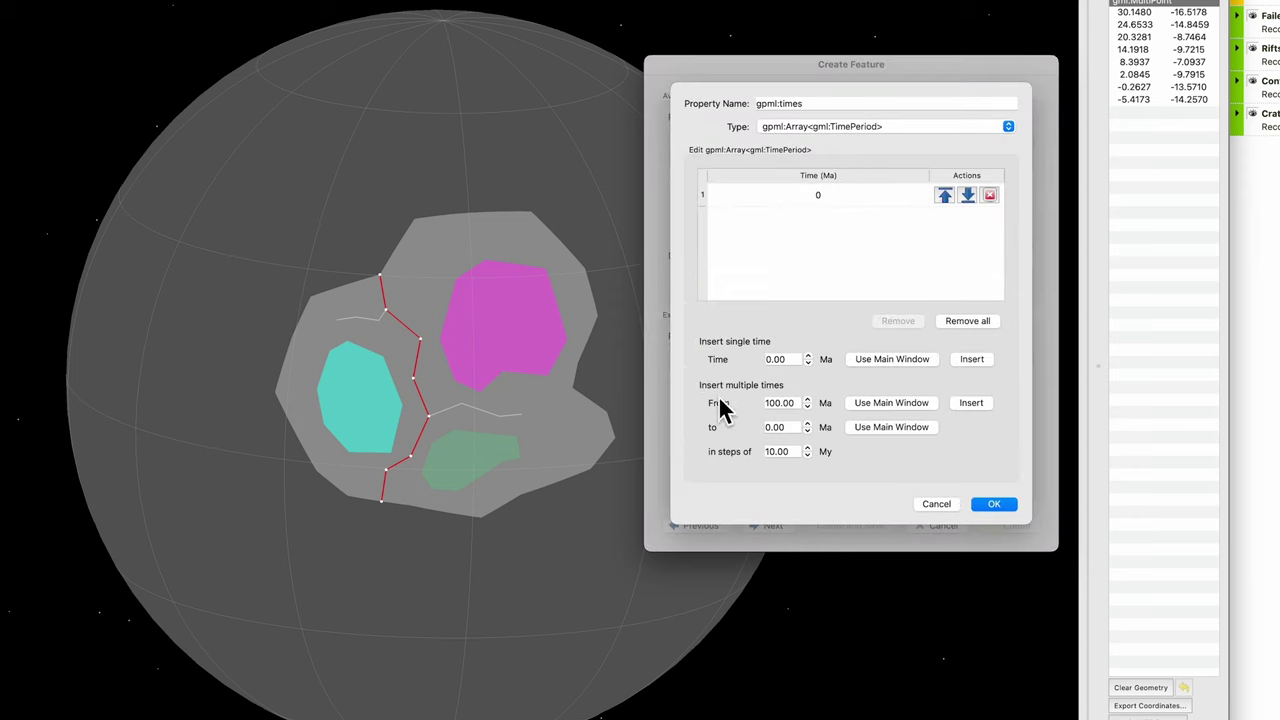
left_click(773, 400)
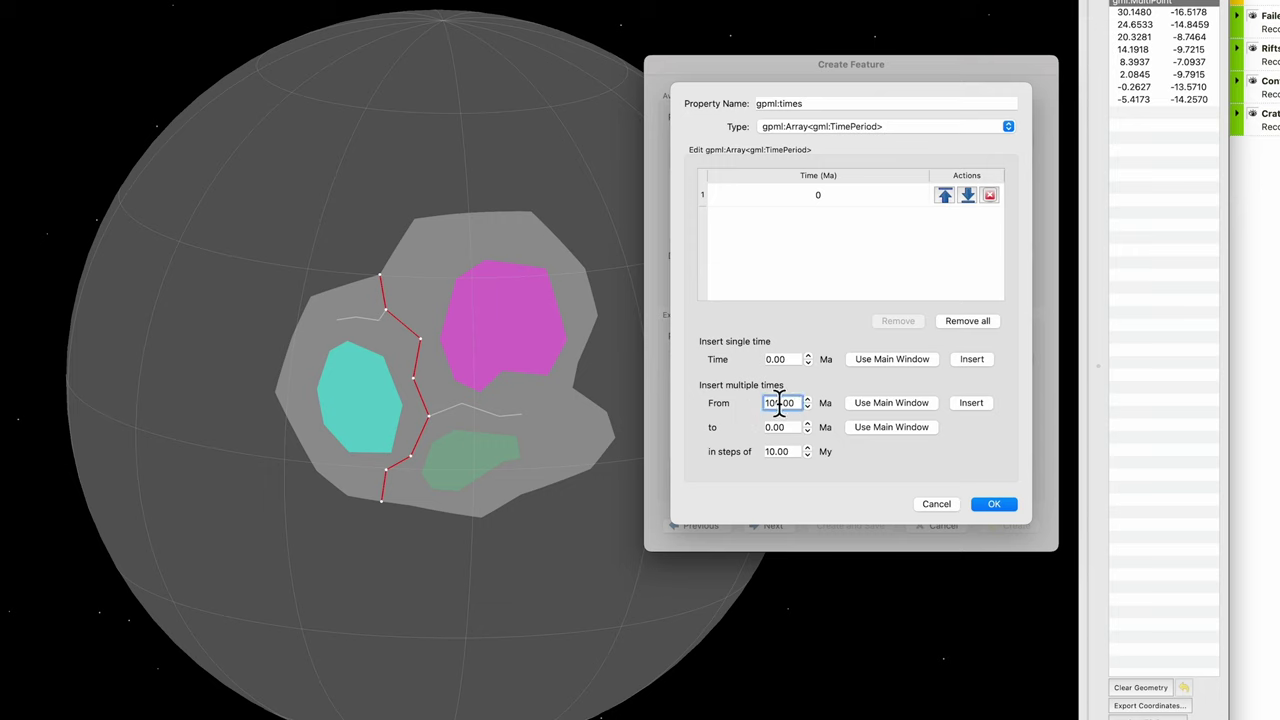
key("BackSpace")
key("BackSpace")
key("BackSpace")
key("BackSpace")
key("BackSpace")
key("BackSpace")
type("1000.00")
left_click(971, 403)
scroll(876, 290, "down", 20)
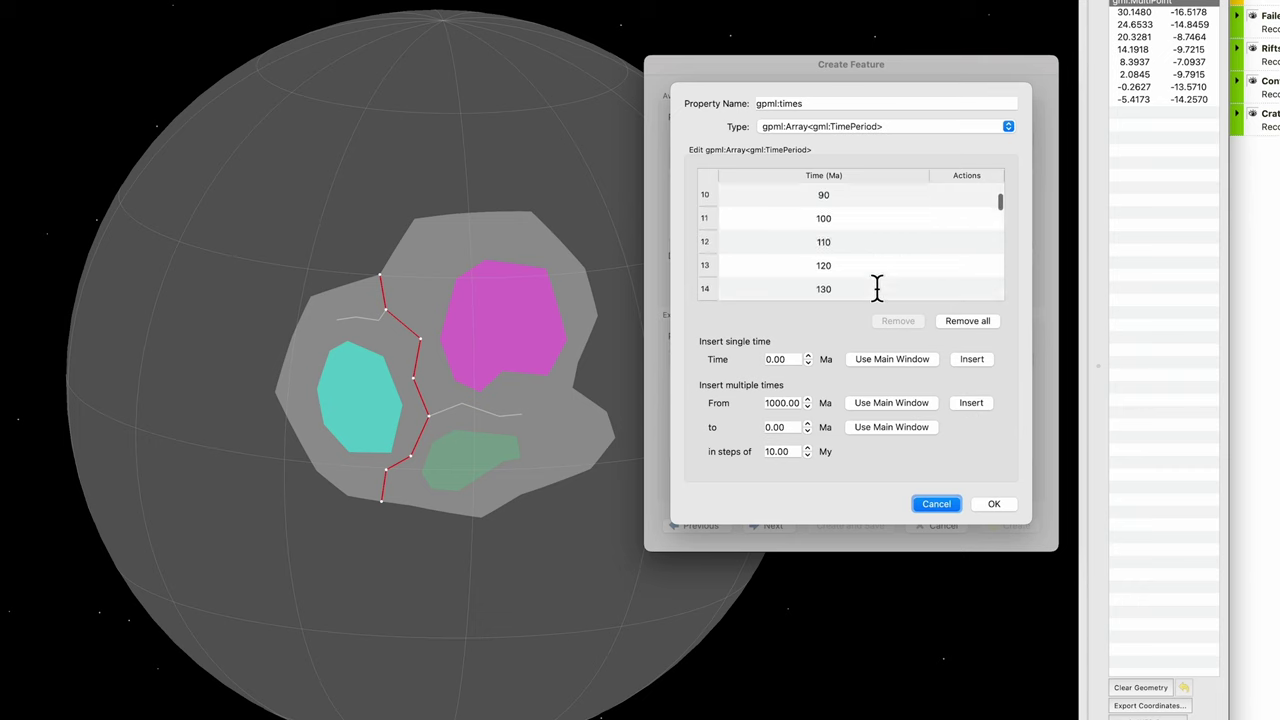
scroll(870, 230, "up", 20)
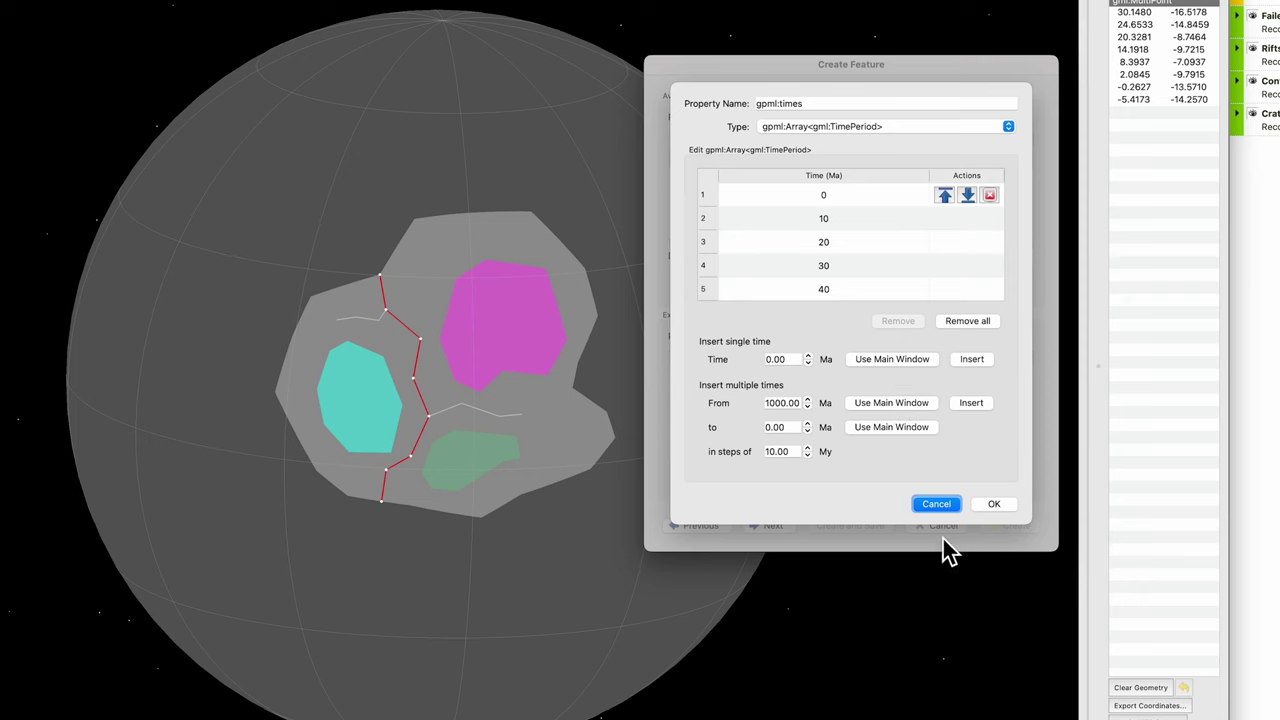
left_click(995, 503)
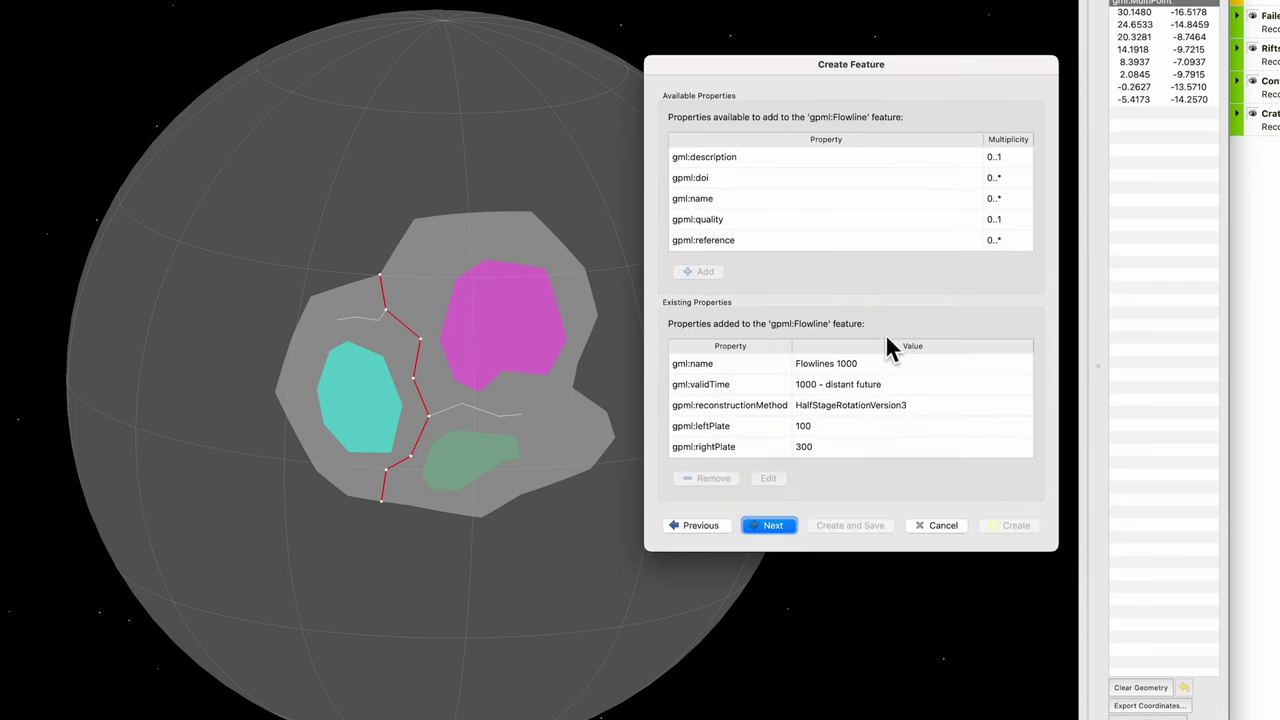
Step: Create the flowline in a new feature collection and save that collection as Flowlines in GPlates Markup Language format
left_click(760, 528)
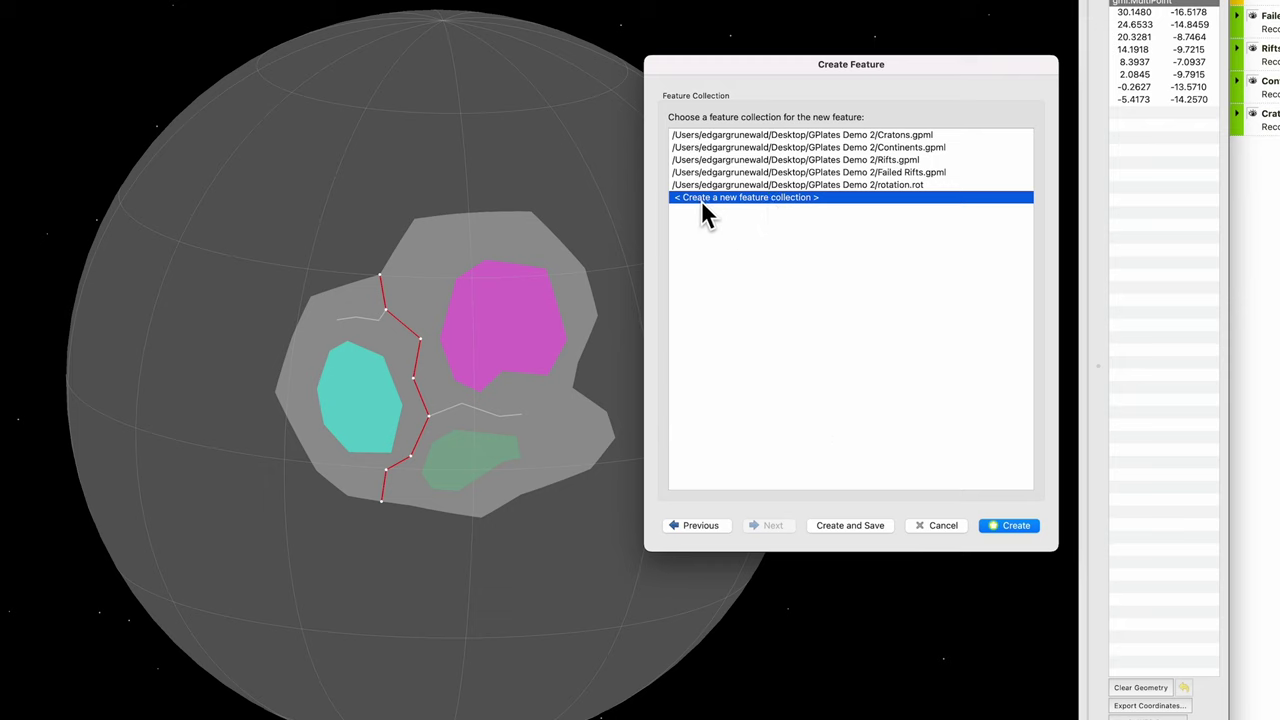
left_click(848, 525)
scroll(421, 372, "down", 2)
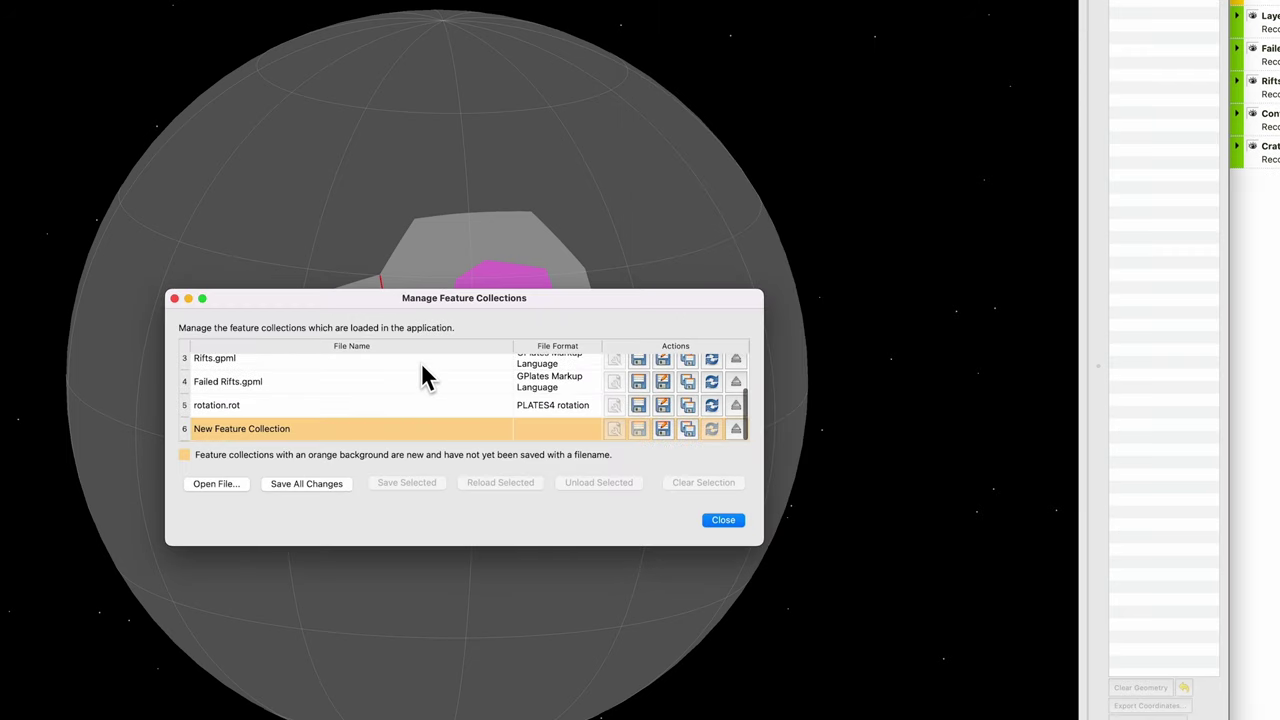
left_click(663, 430)
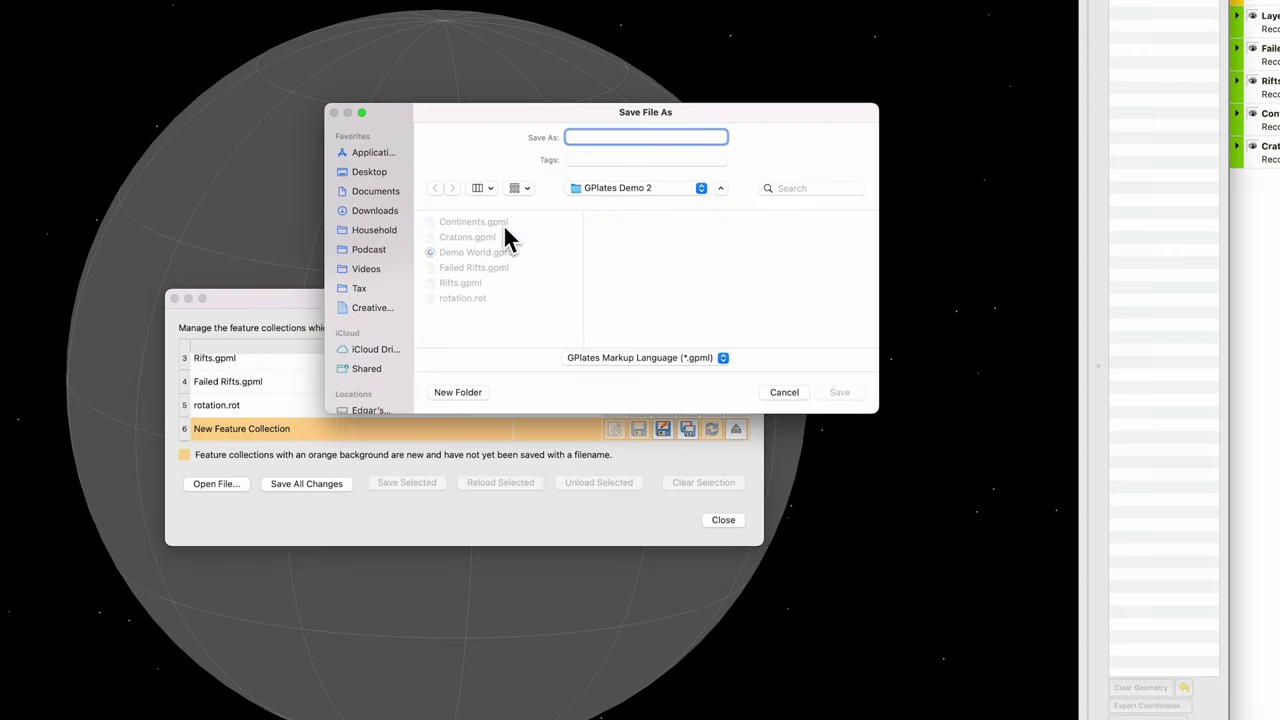
type("Flowlines")
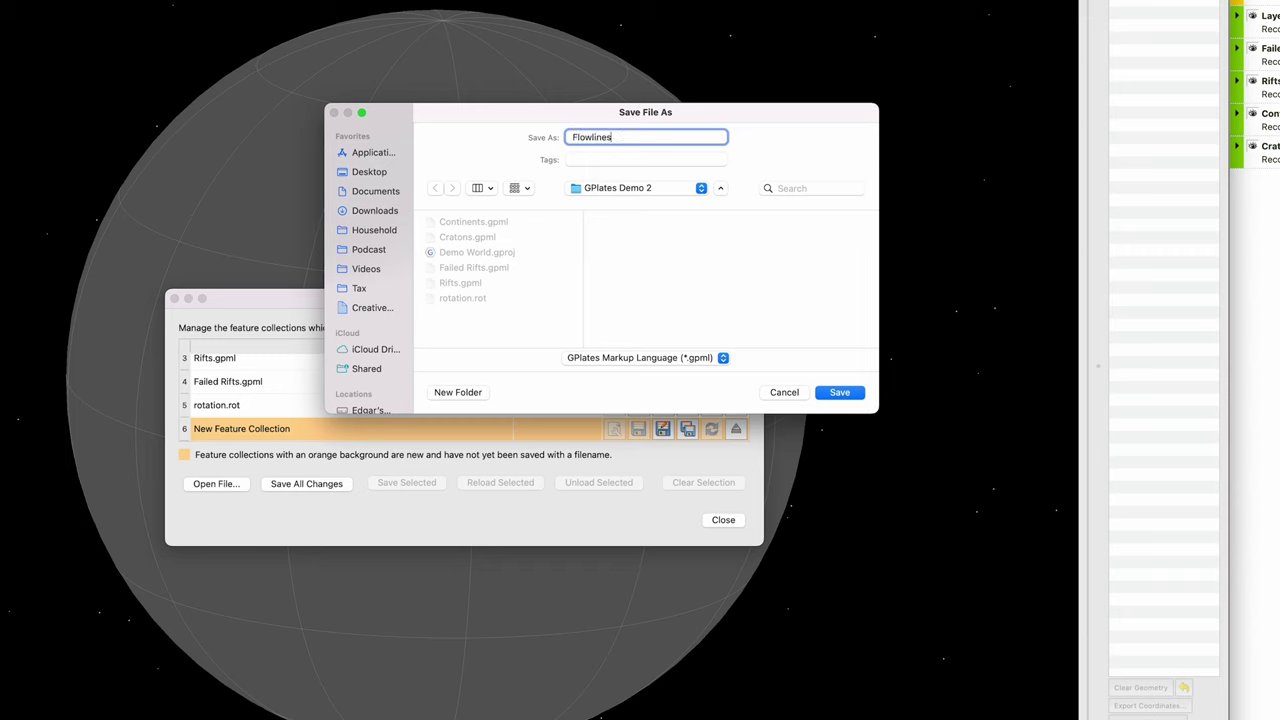
left_click(840, 393)
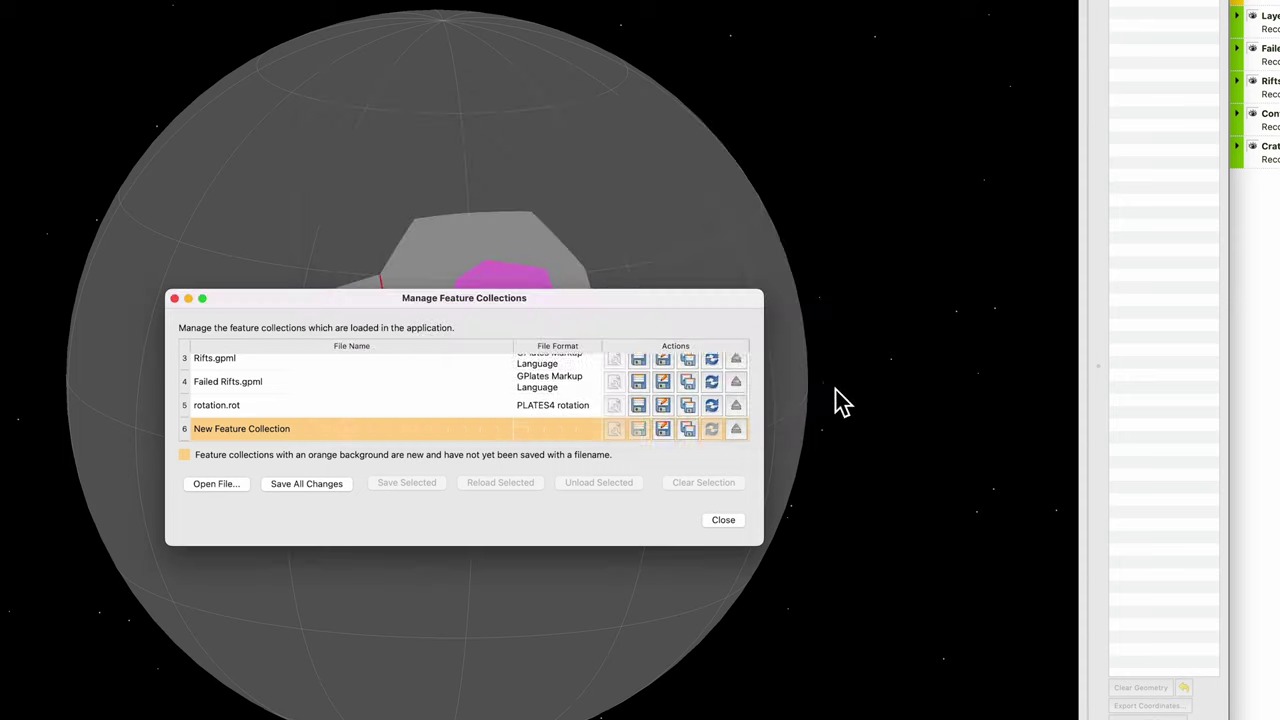
Step: Close the feature collection manager and play the reconstruction forward from 1000 Ma to check how the flowlines grow between the plates
left_click(722, 519)
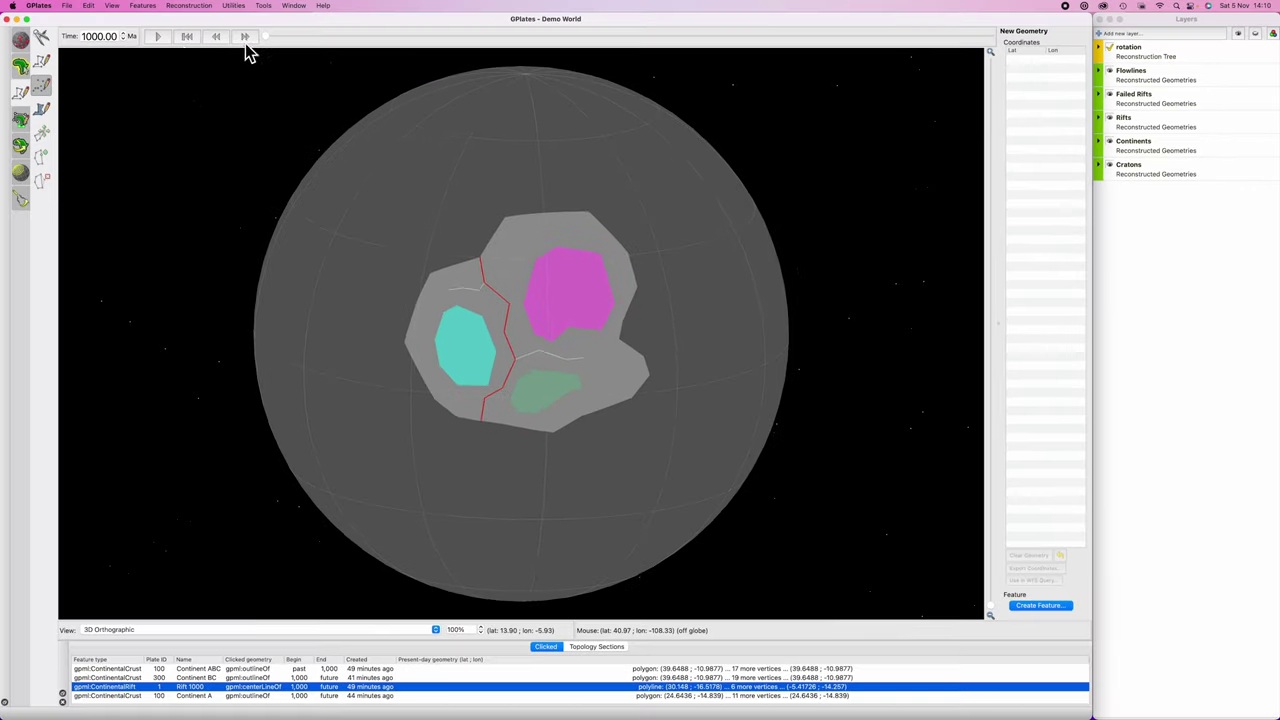
left_click(158, 38)
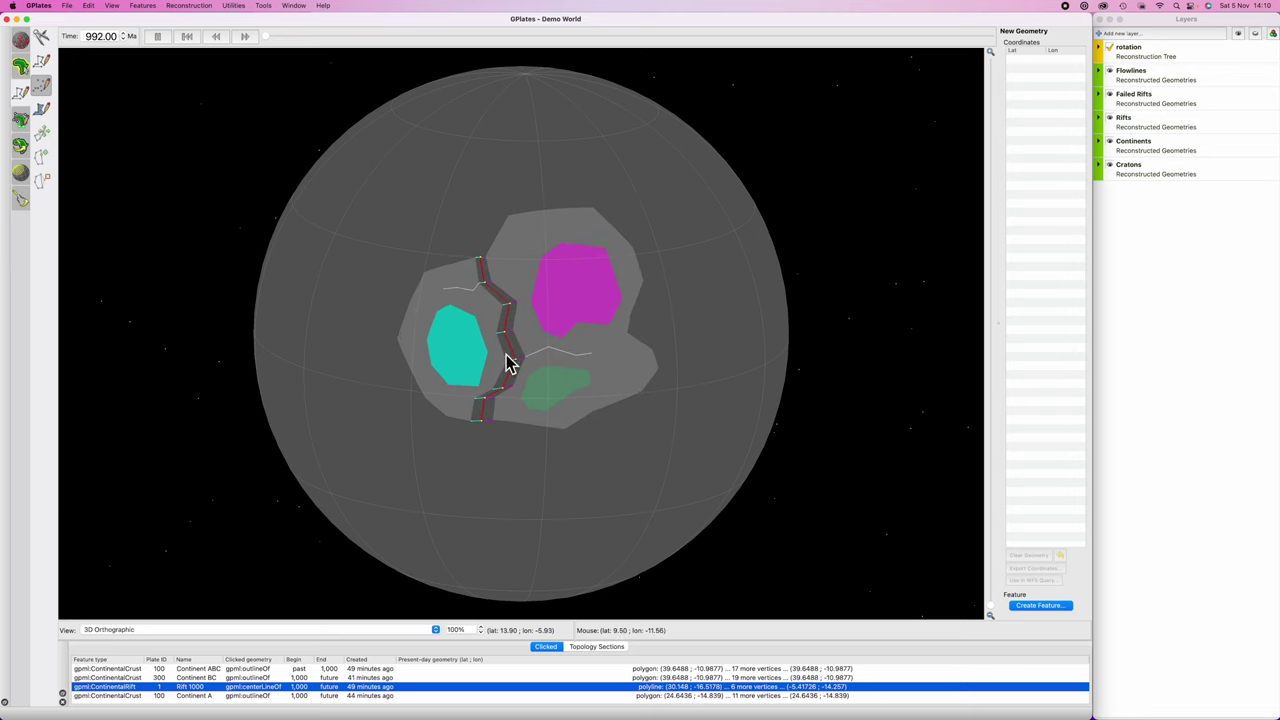
scroll(533, 300, "up", 2)
scroll(533, 300, "up", 3)
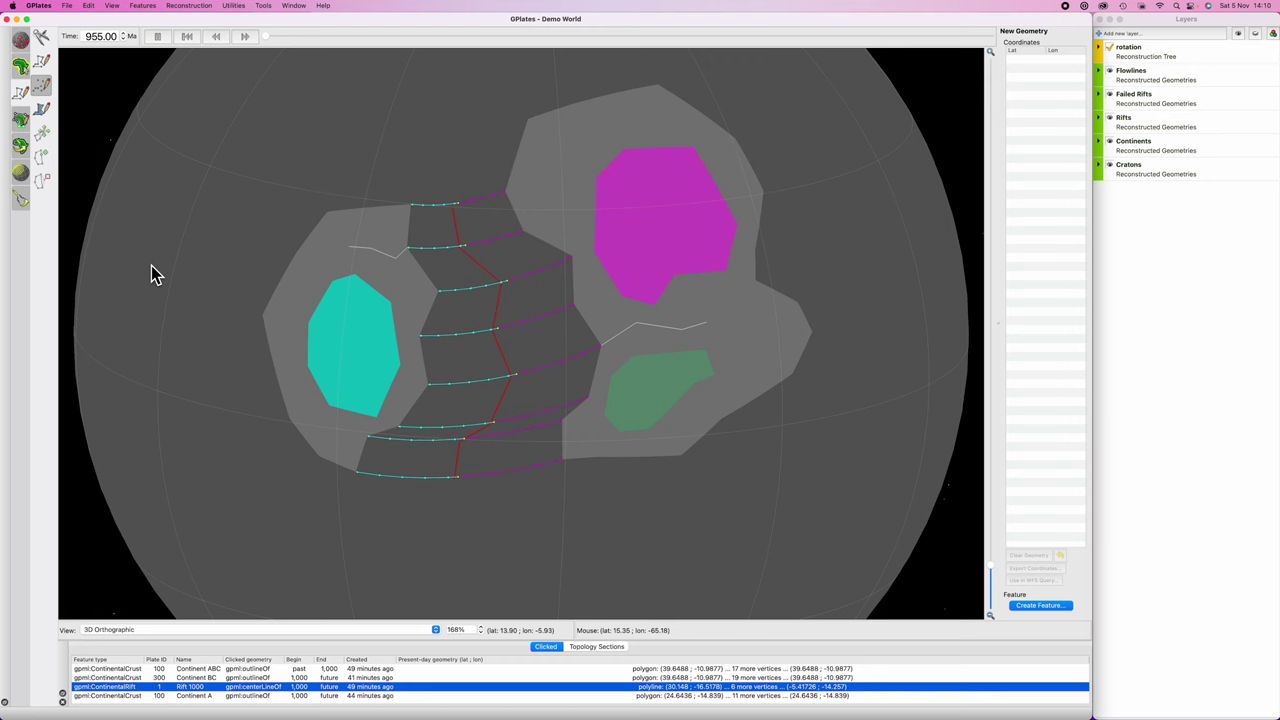
left_click(156, 36)
Step: Set the reconstruction time to 950 Ma
left_click_drag(112, 36, 81, 36)
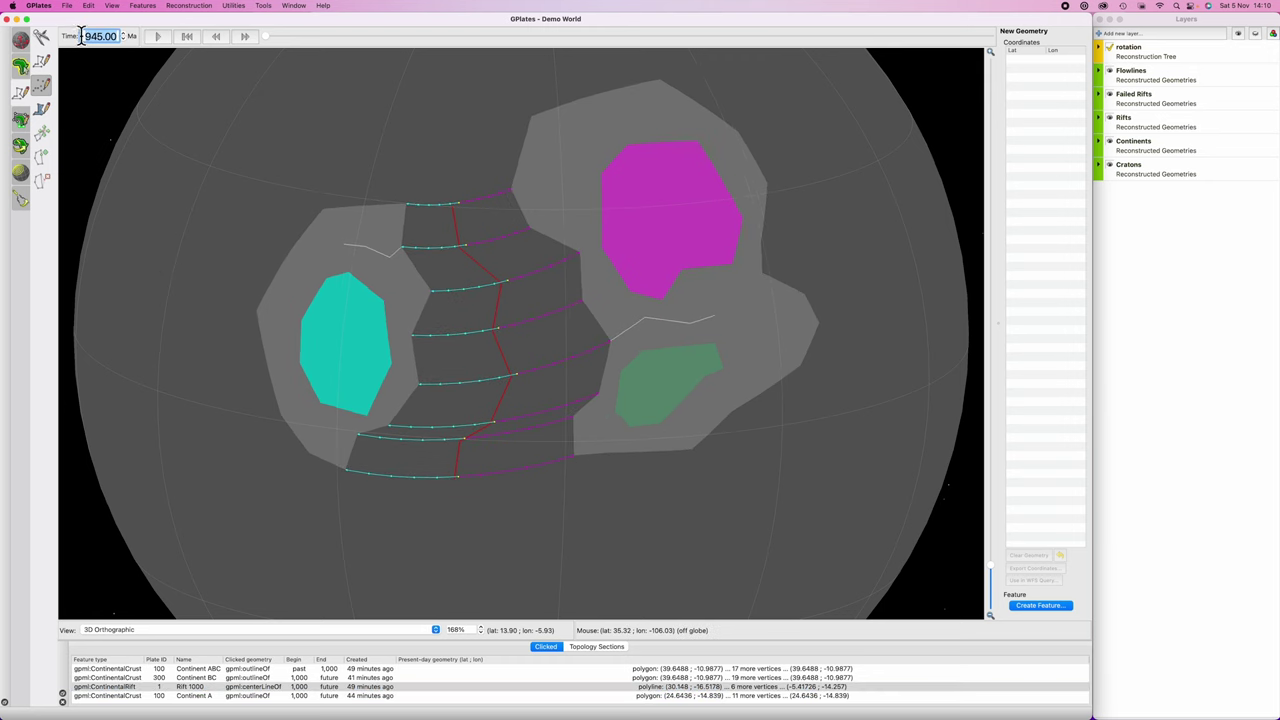
type("950")
key("Return")
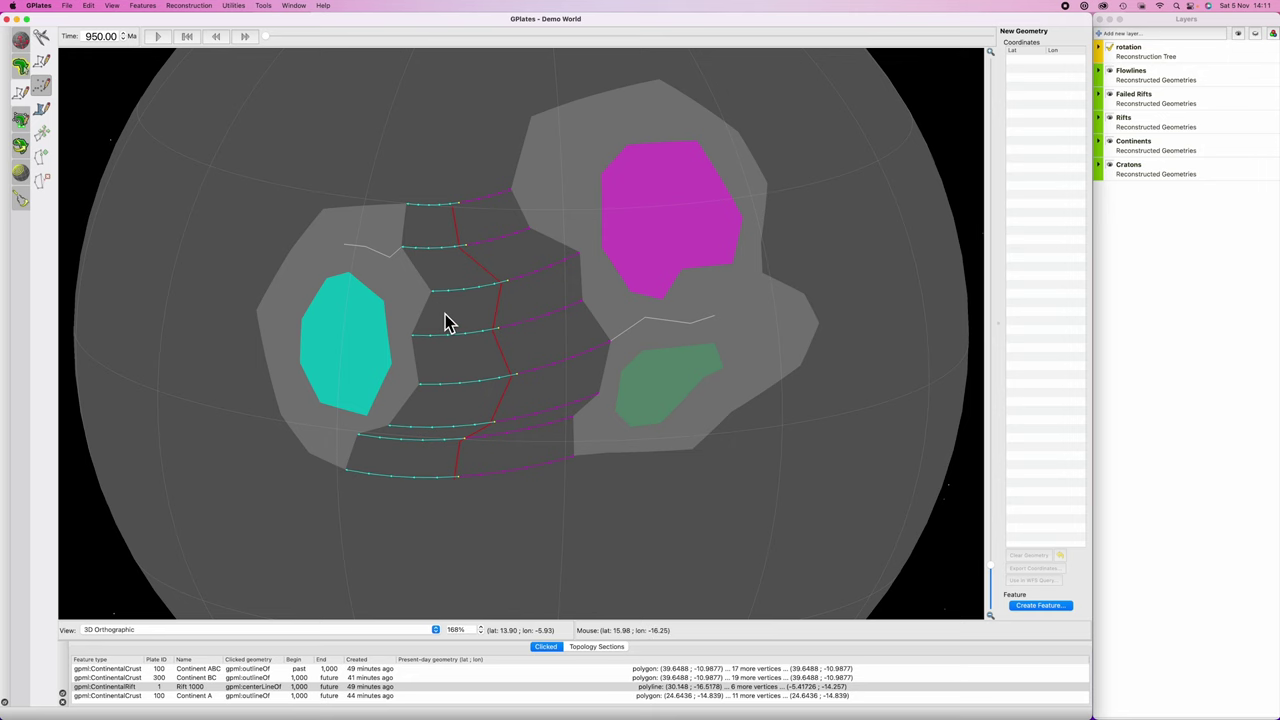
scroll(410, 259, "up", 5)
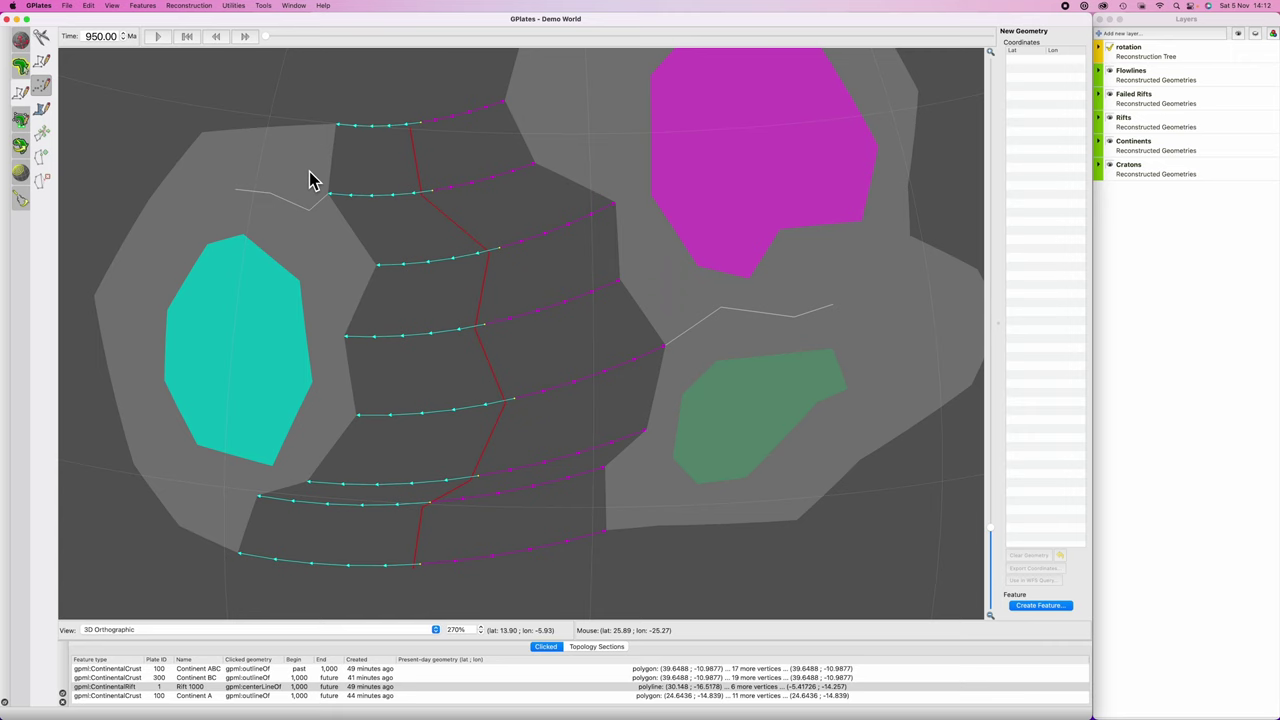
scroll(423, 117, "down", 1)
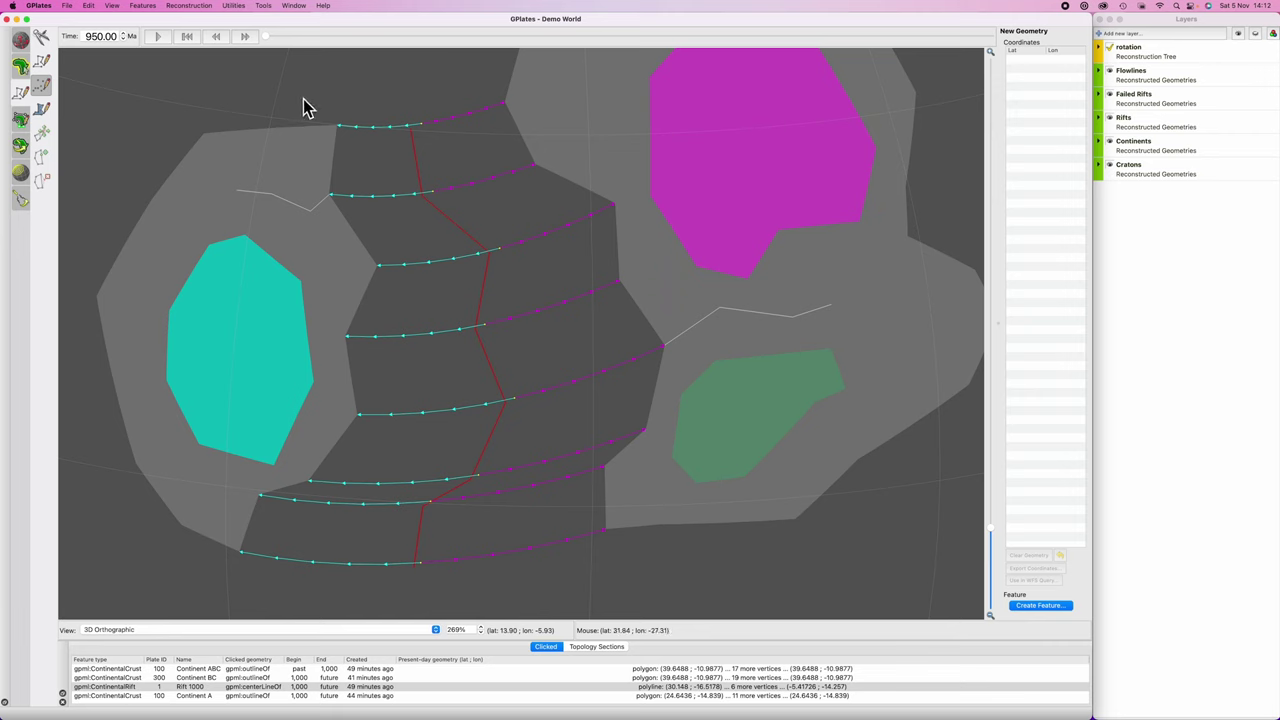
Step: Copy the Flowlines 1000 seed-point geometry into a new digitised geometry and convert it to a polygon
key("f")
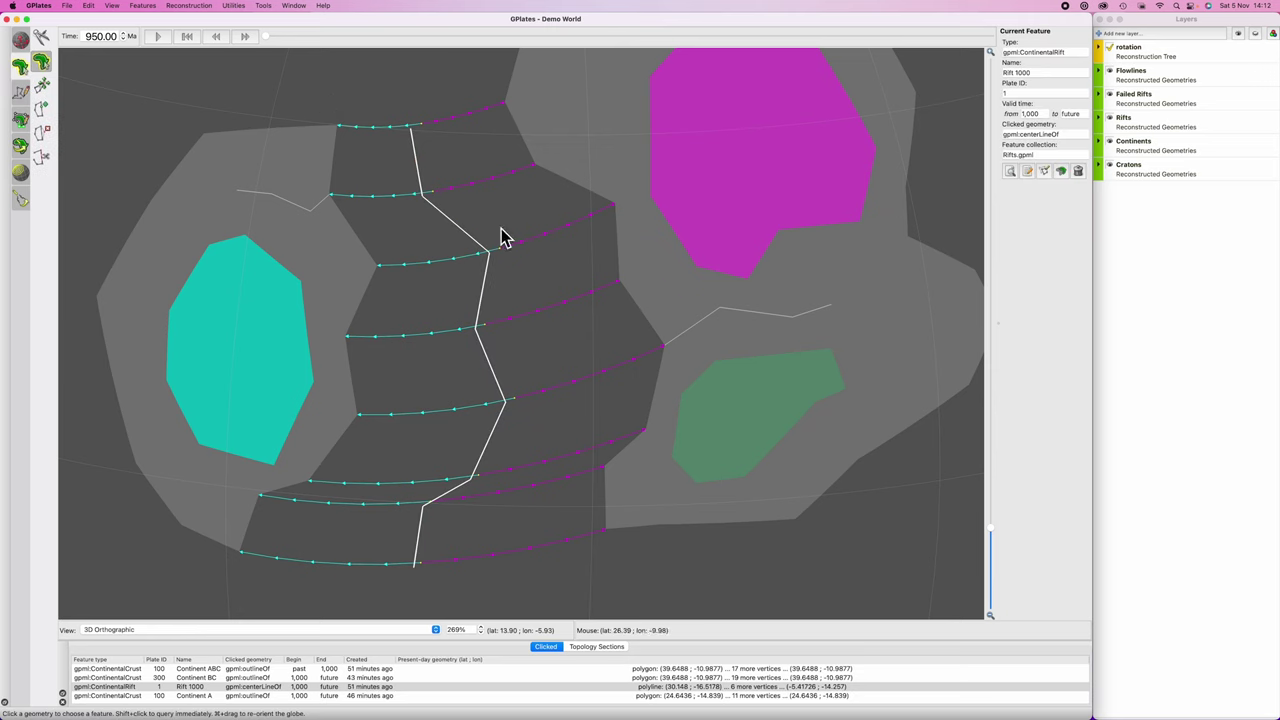
left_click(460, 566)
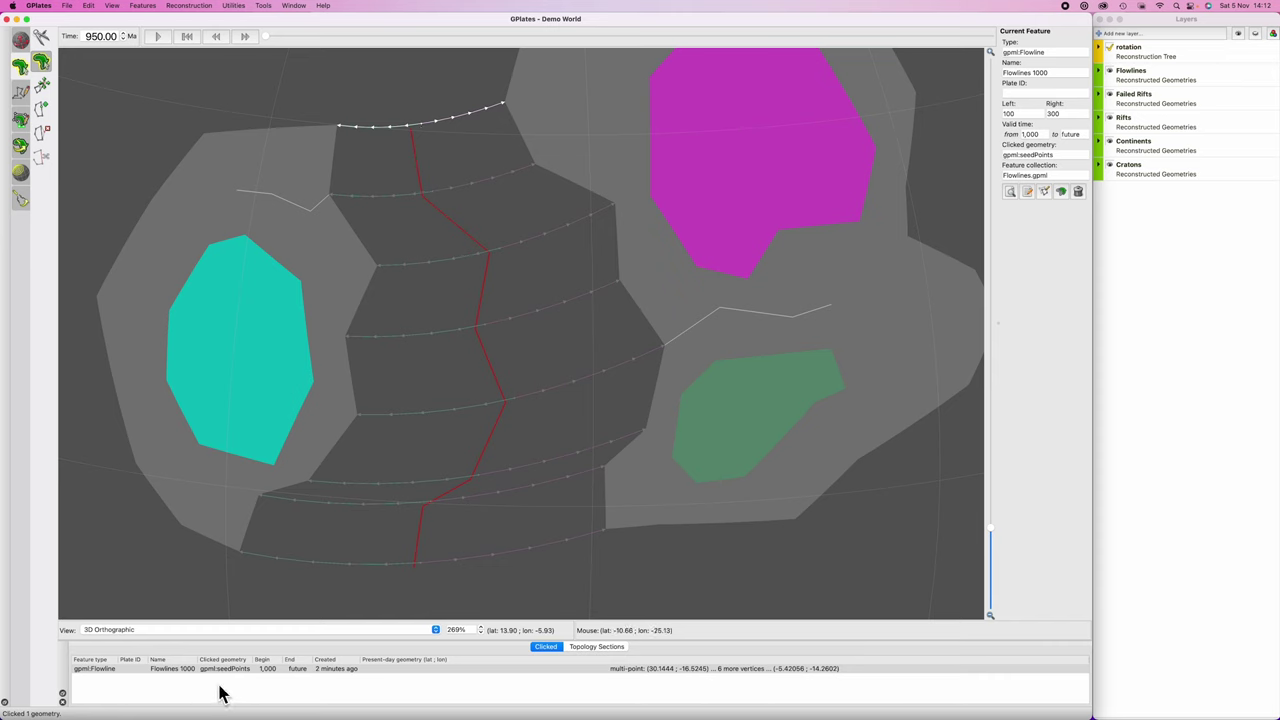
left_click(1043, 191)
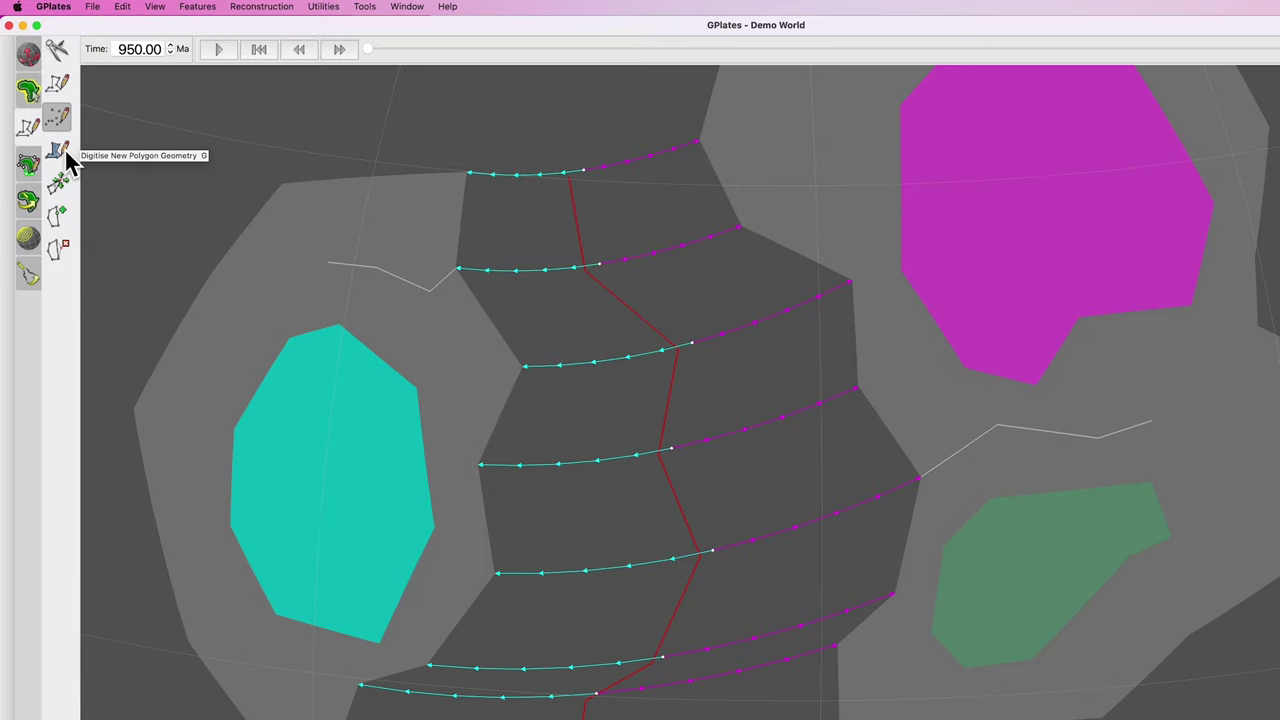
left_click(62, 153)
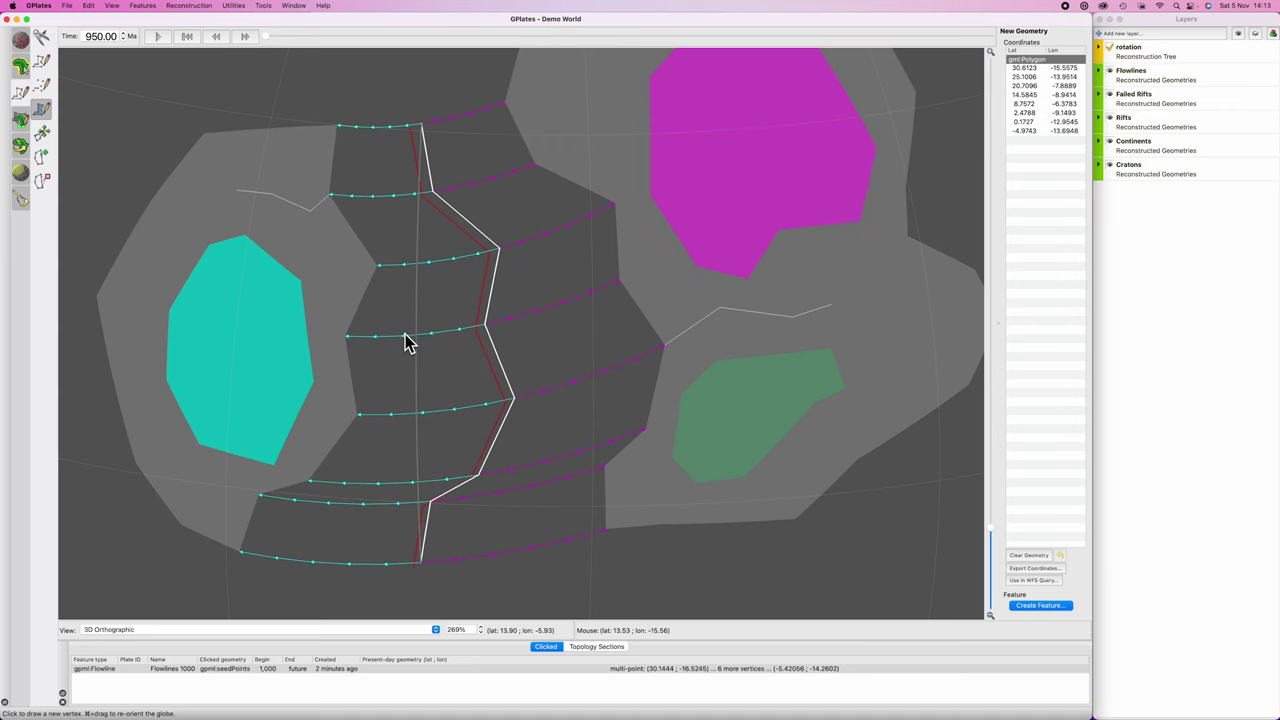
Step: Extend the polygon with vertices at the three southernmost flowline ends along the teal craton's continental margin
left_click_drag(394, 377, 449, 277, "super")
left_click_drag(420, 437, 490, 393, "super")
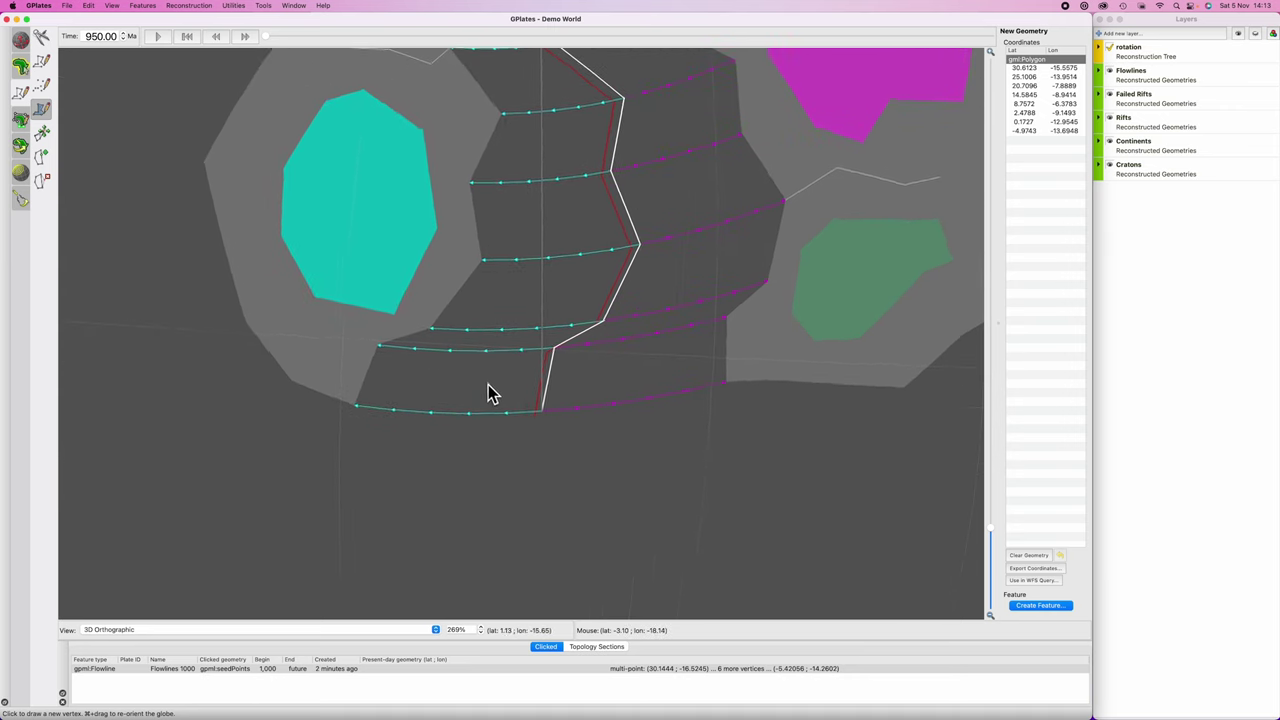
scroll(487, 393, "up", 5)
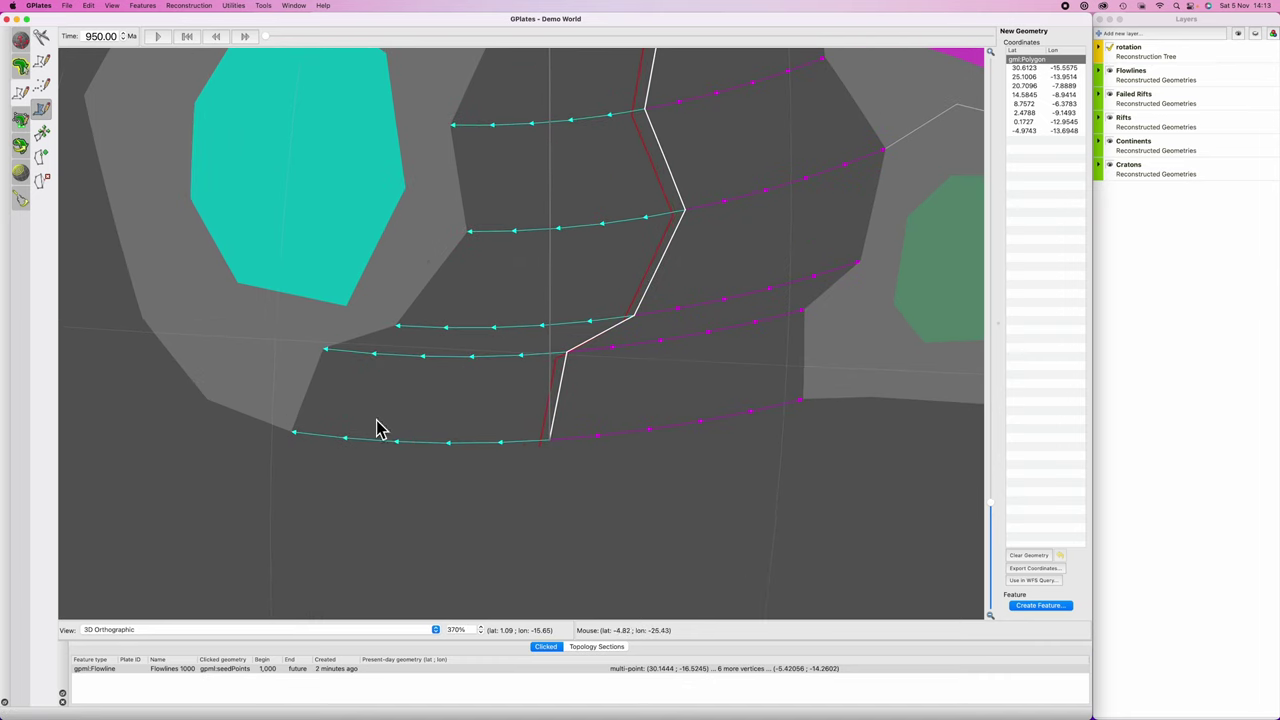
scroll(408, 406, "up", 2)
left_click_drag(374, 437, 494, 389, "super")
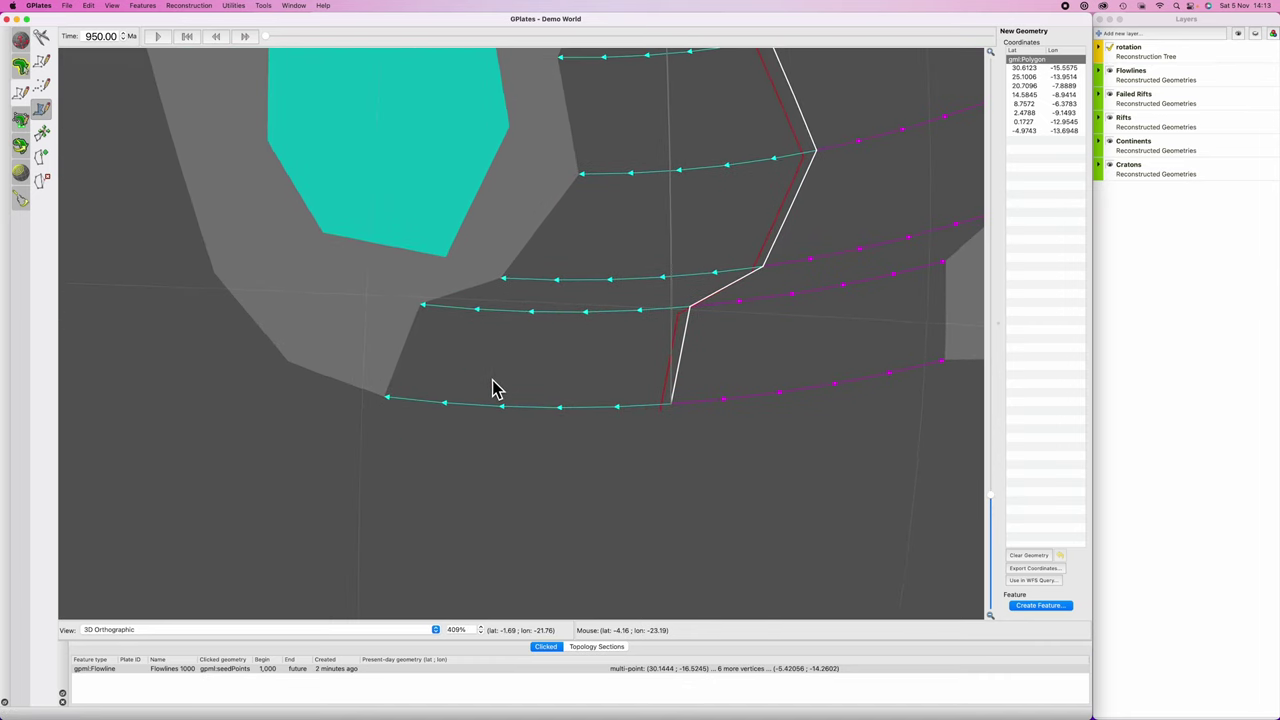
left_click(386, 399)
left_click_drag(443, 354, 447, 391, "super")
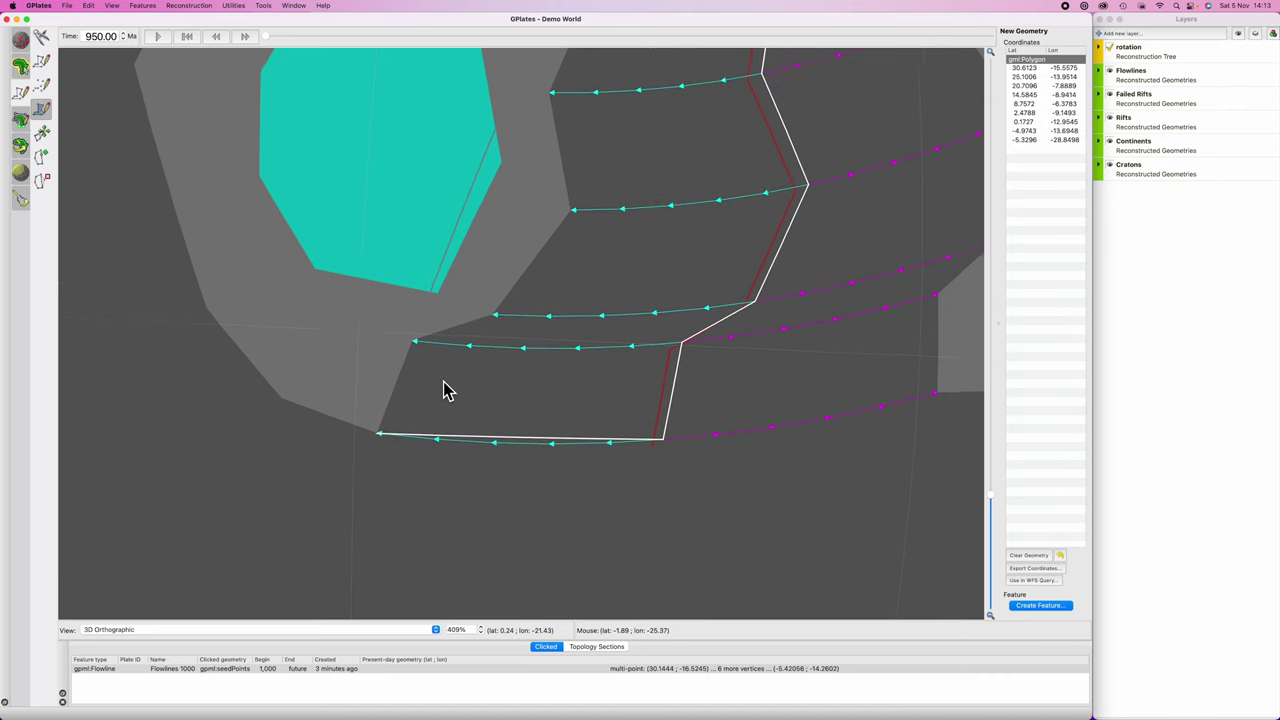
left_click(413, 357)
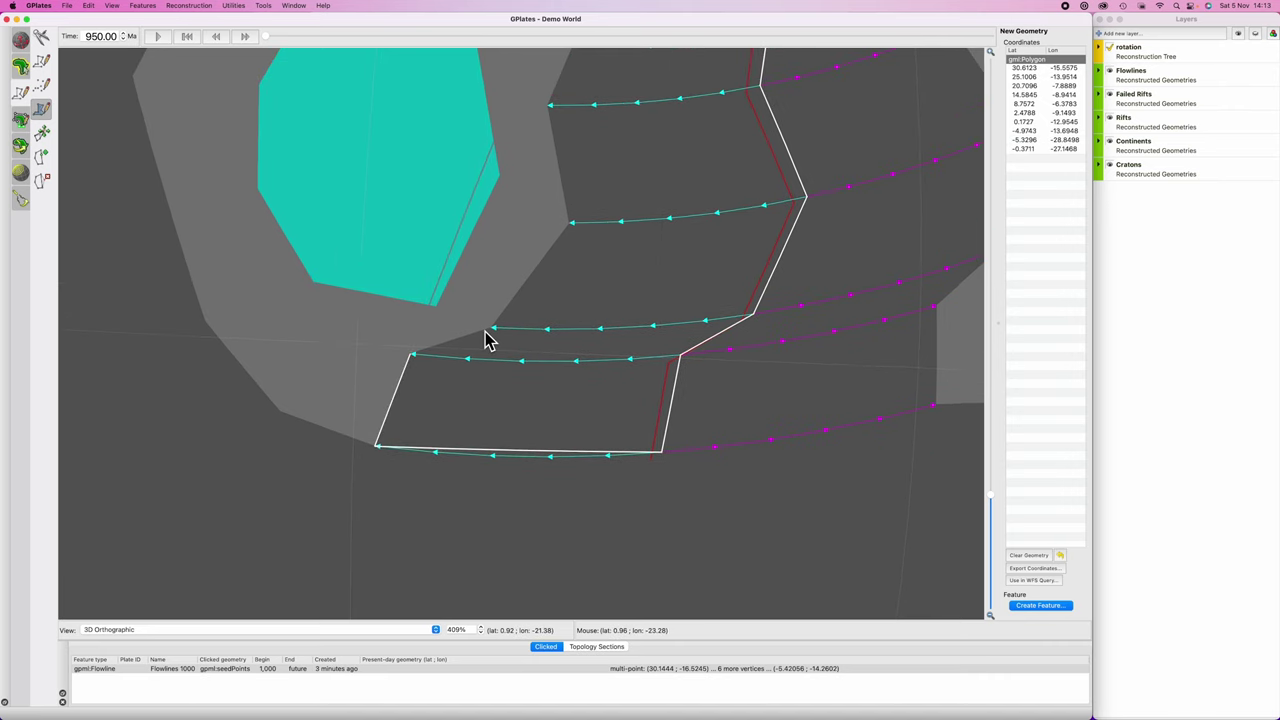
left_click(492, 330)
left_click_drag(582, 314, 530, 428, "super")
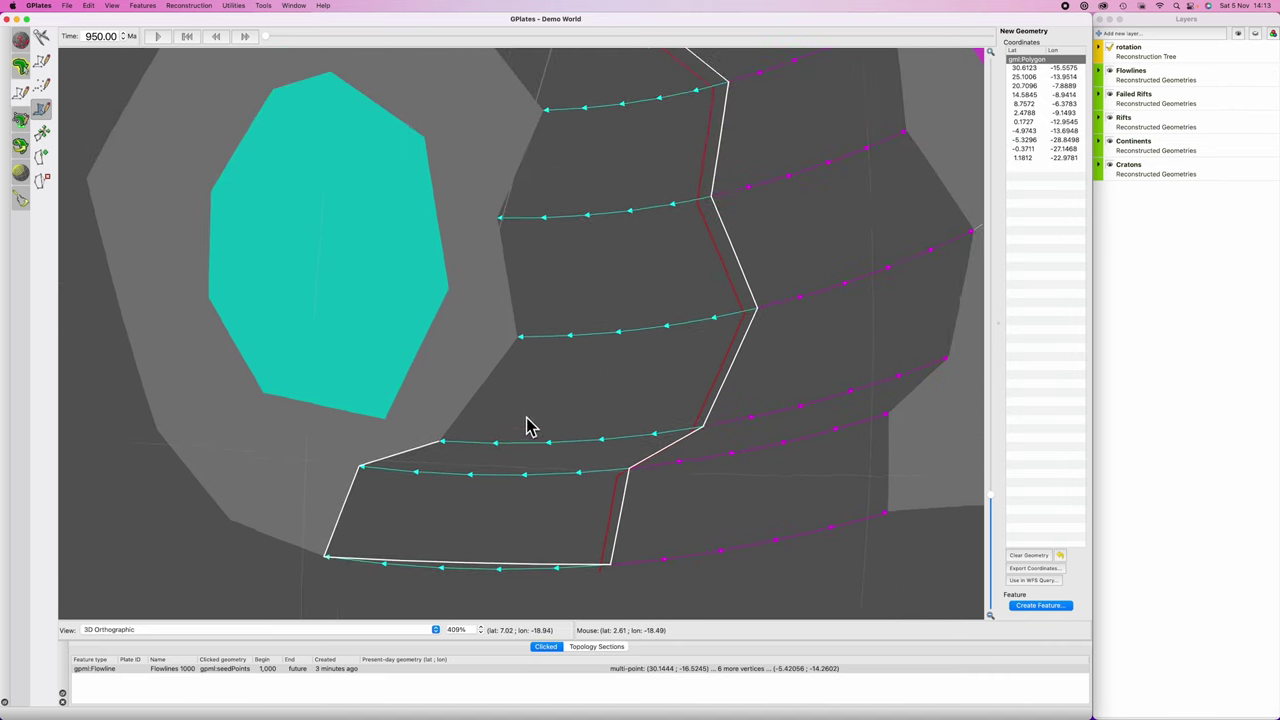
Step: Continue the polygon northward with vertices at the five remaining flowline ends on the teal craton's continental margin
left_click(518, 340)
left_click_drag(546, 360, 557, 422, "super")
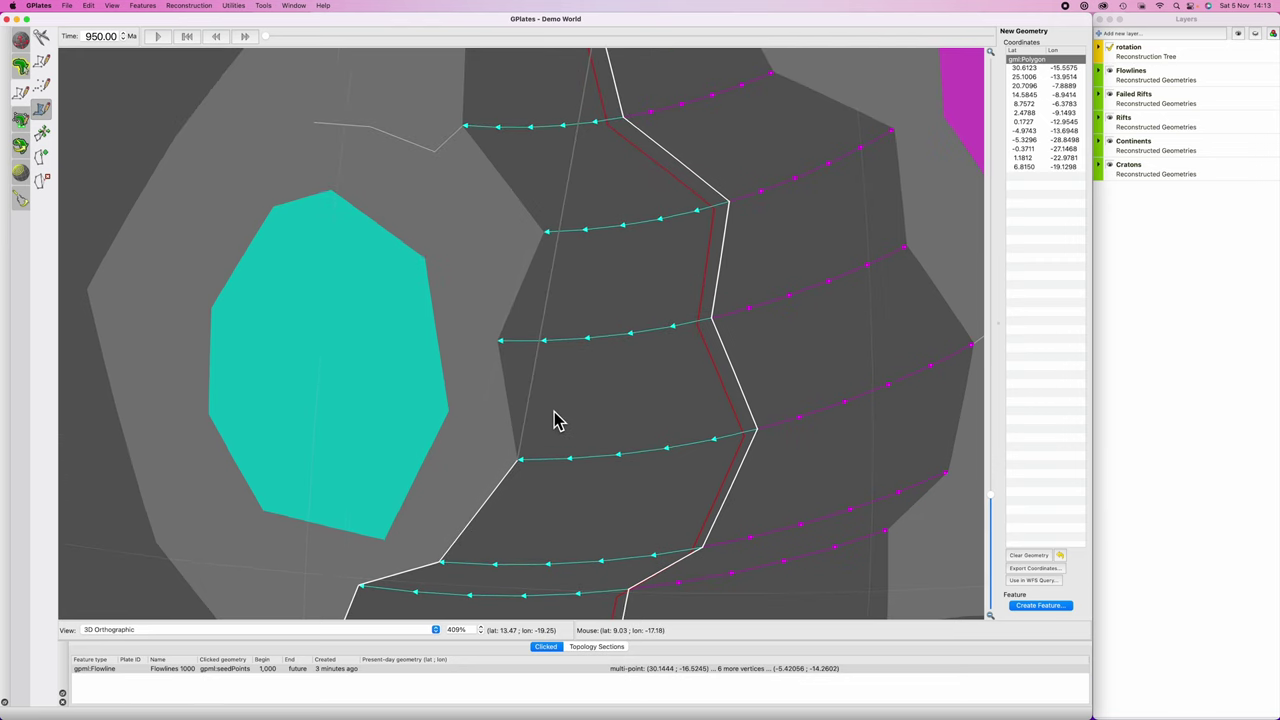
left_click(499, 342)
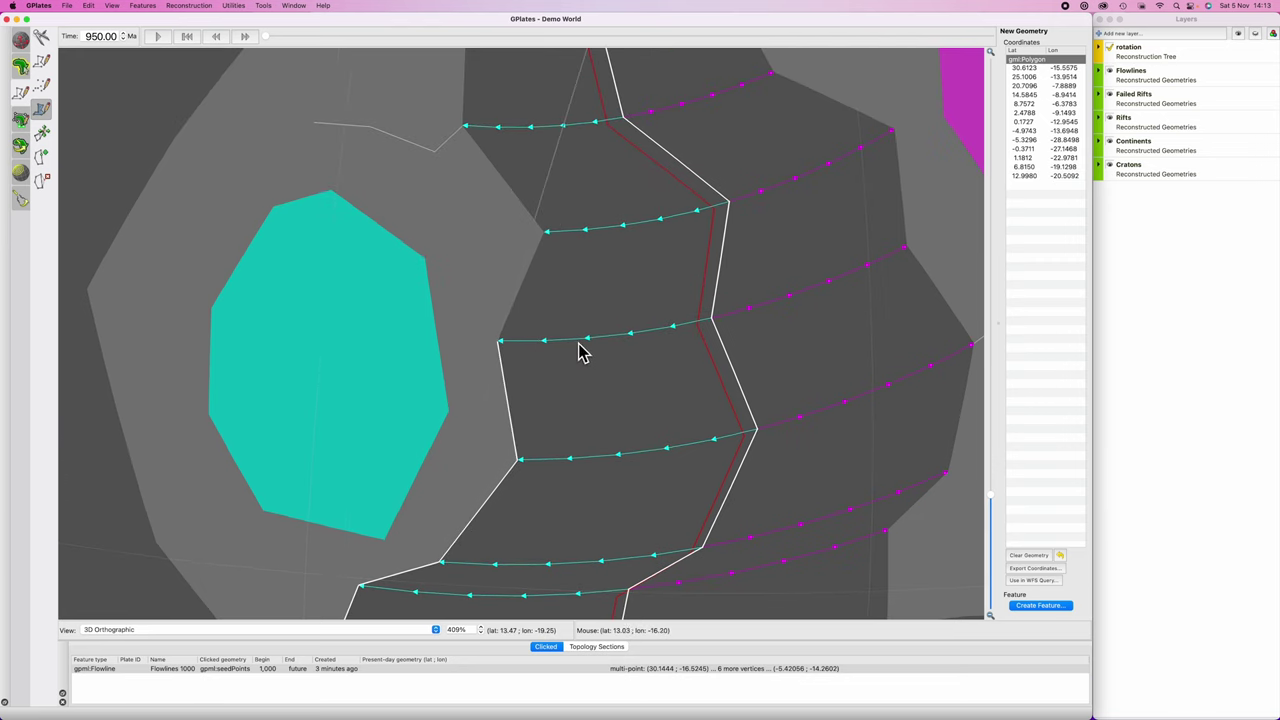
left_click(474, 343)
left_click(503, 306)
scroll(546, 398, "down", 2)
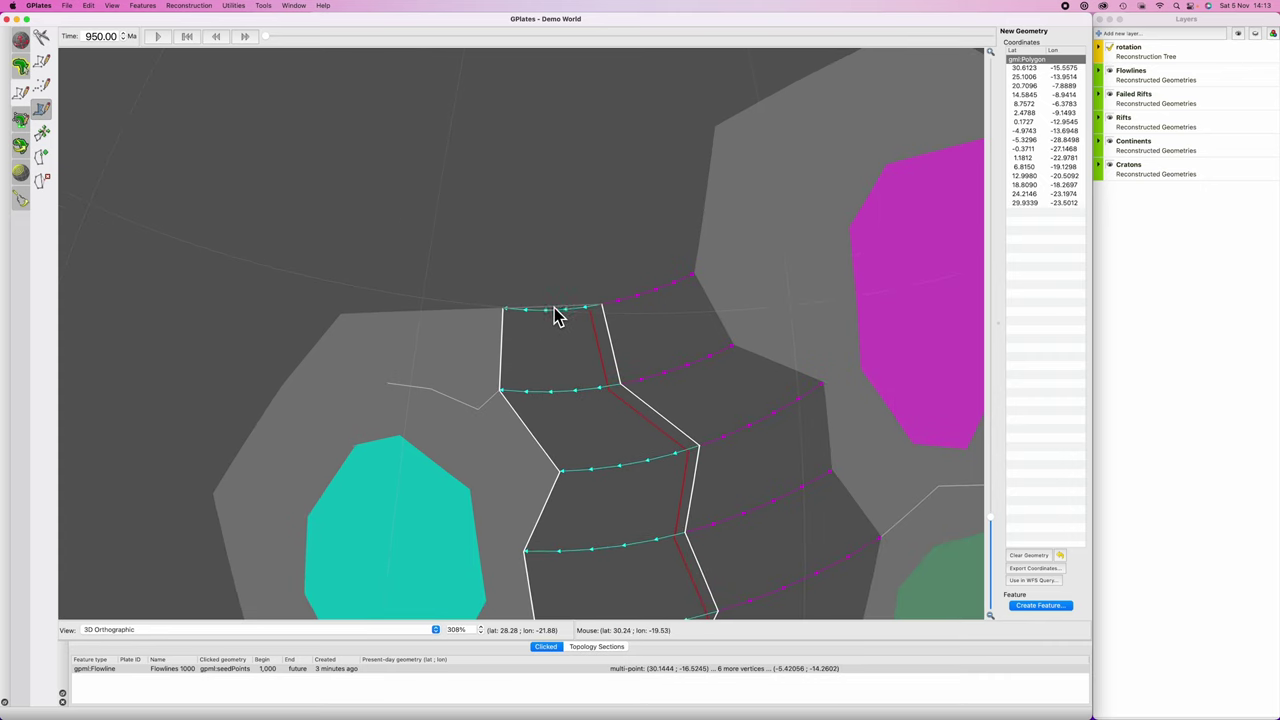
left_click_drag(600, 429, 483, 311, "ctrl")
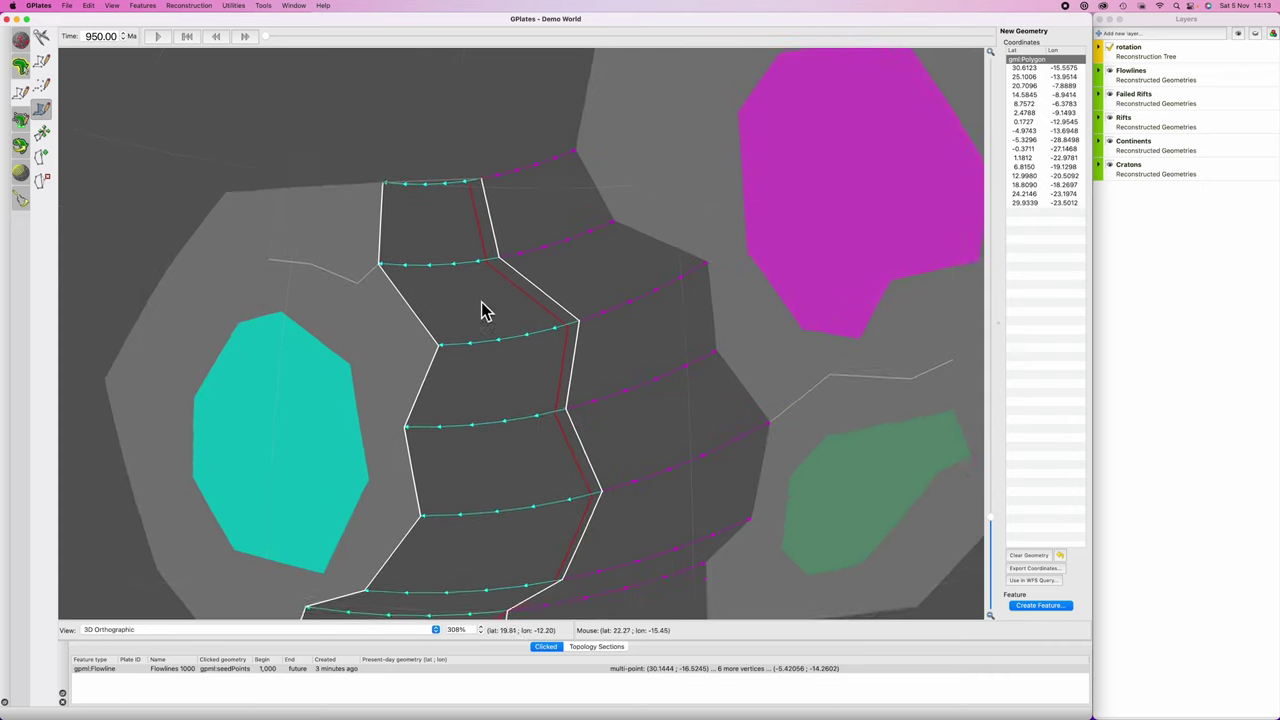
scroll(483, 311, "down", 1)
Step: Start creating a feature from the digitised polygon with OceanicCrust as its feature type
left_click(1056, 606)
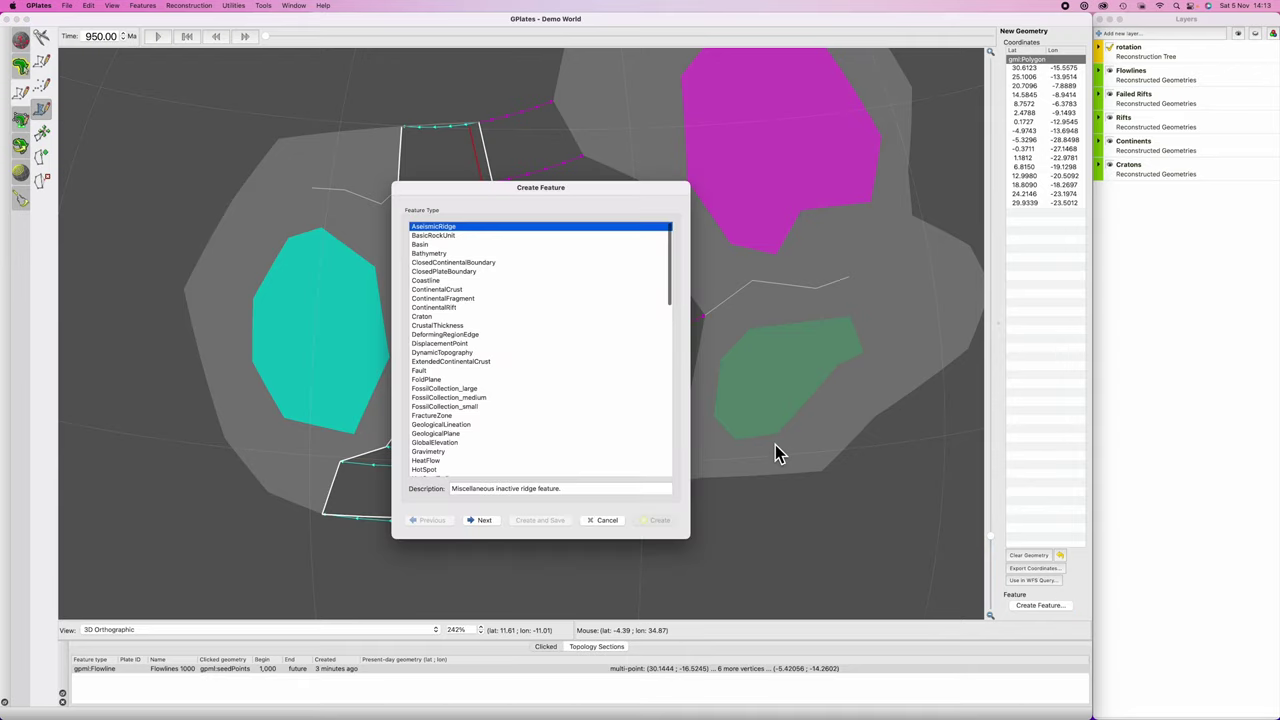
key("o")
key("c")
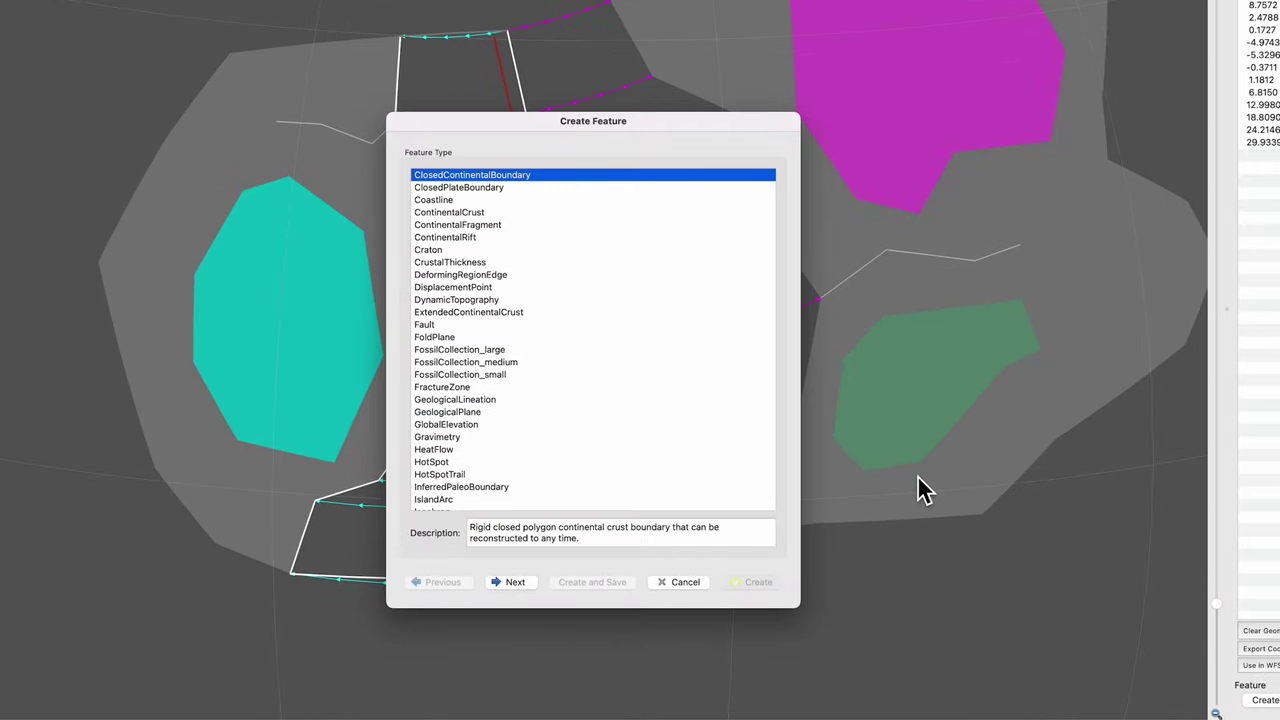
key("o")
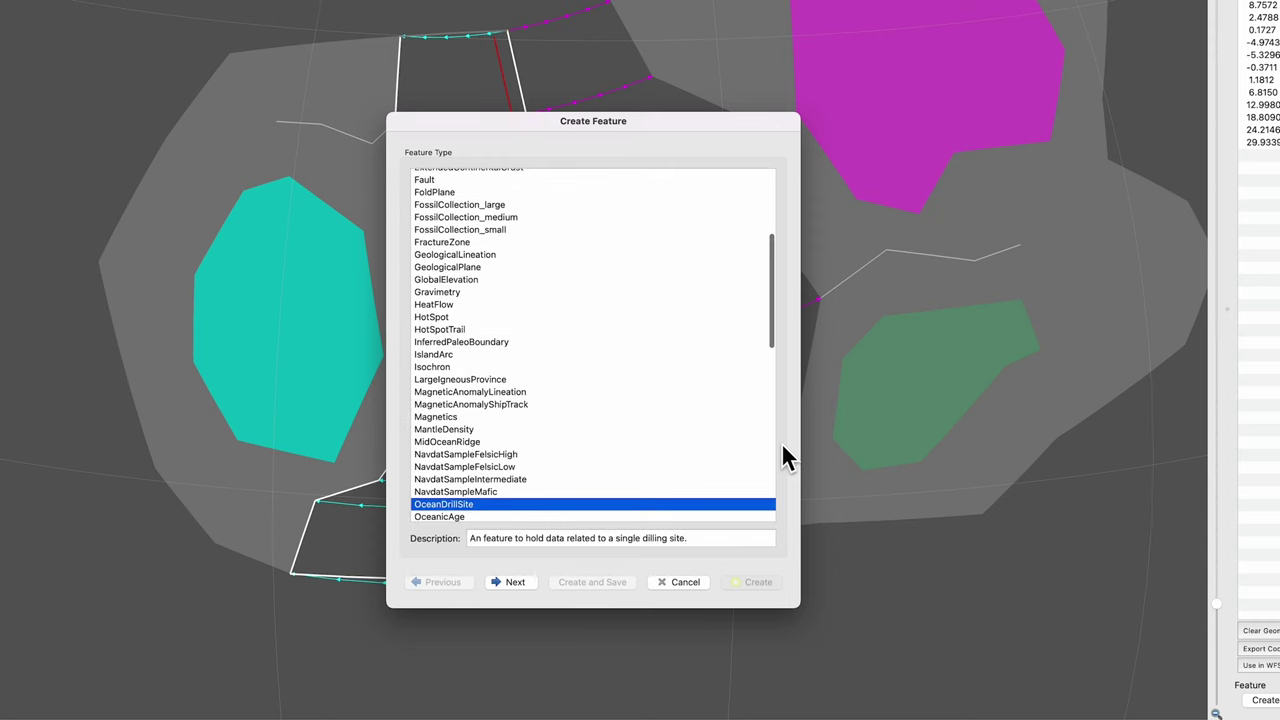
scroll(555, 459, "down", 2)
left_click(451, 482)
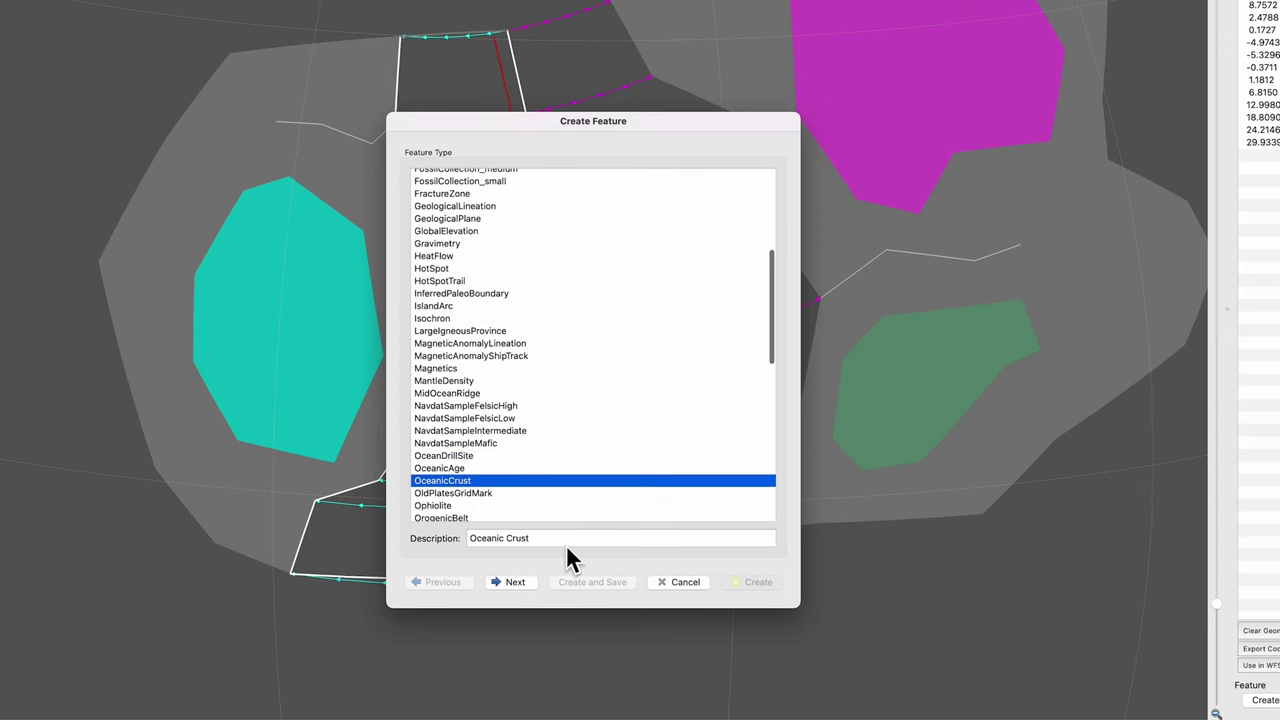
left_click(514, 582)
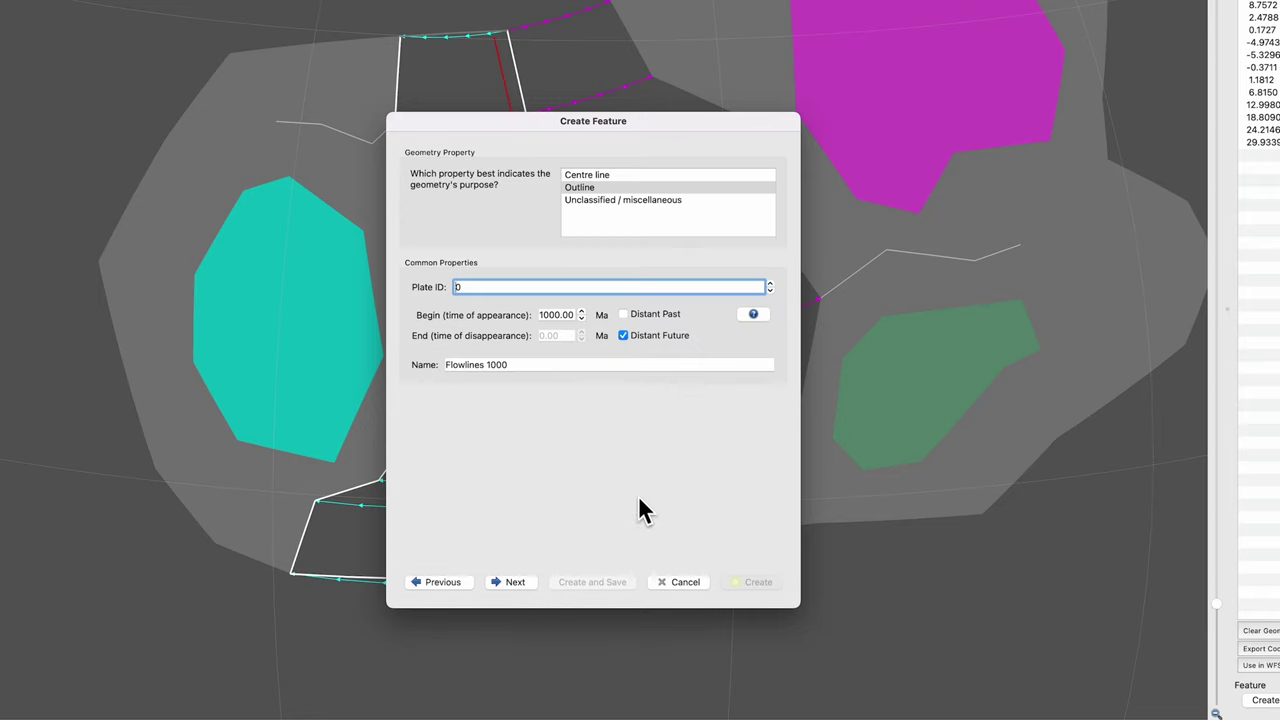
Step: Give the oceanic crust feature plate ID 100 and a begin time of 950 Ma
left_click_drag(634, 123, 867, 70)
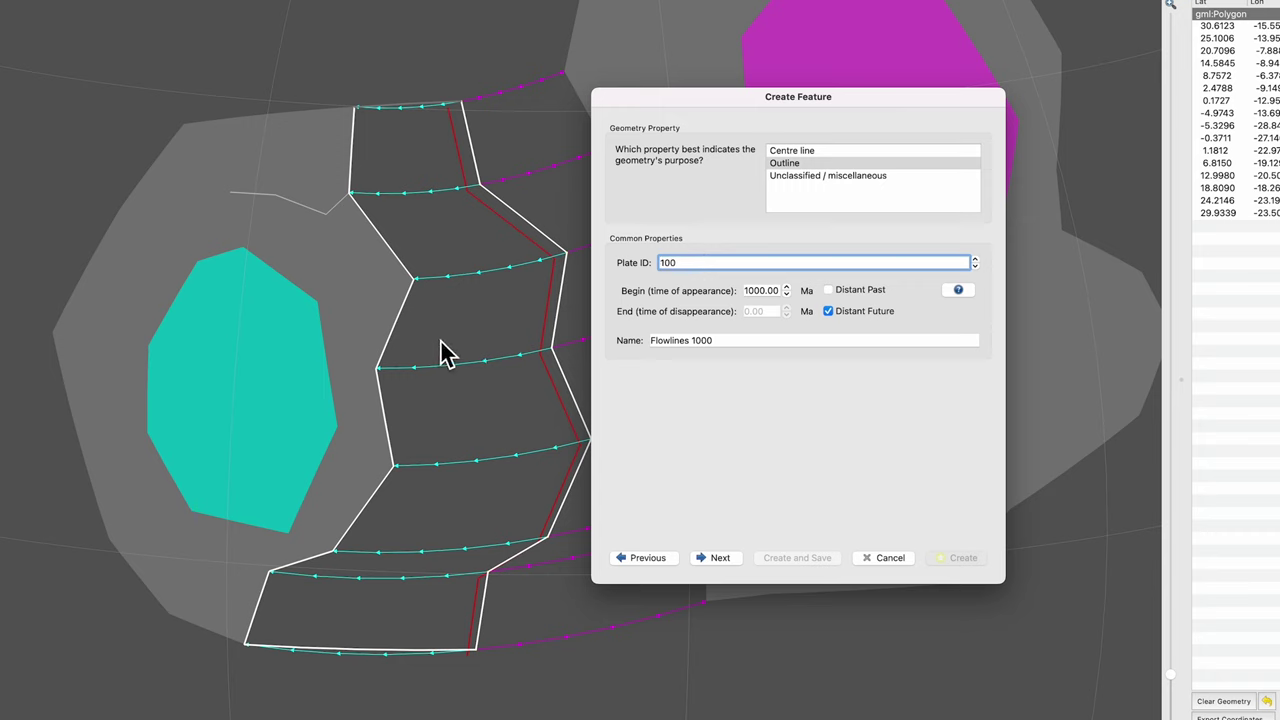
double_click(776, 290)
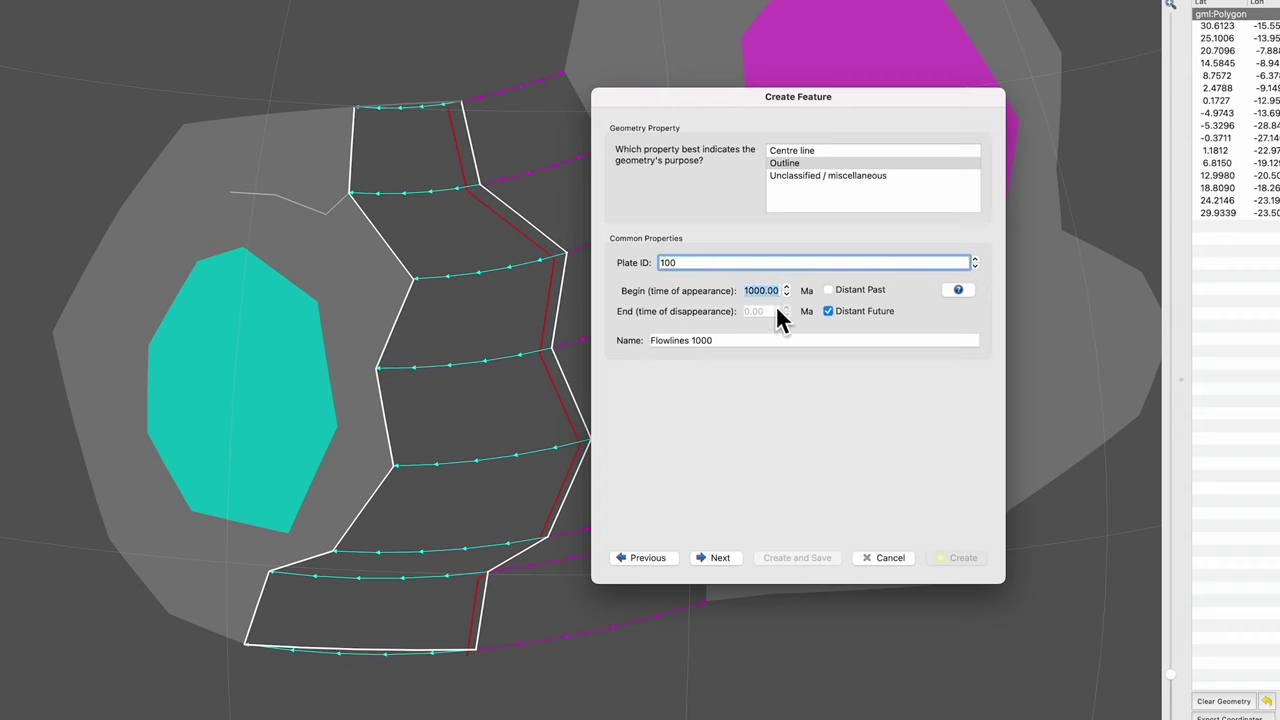
double_click(778, 290)
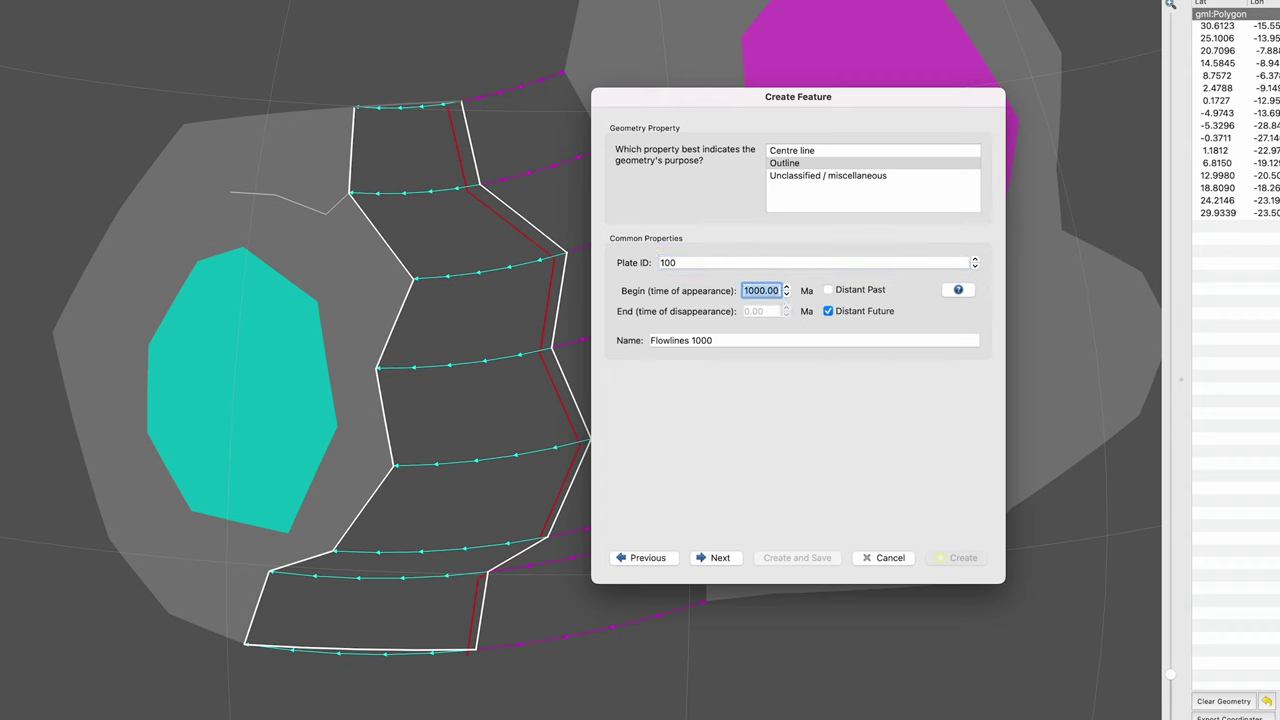
key("BackSpace")
Step: Name the feature "Ocean Crust 950"
left_click_drag(742, 340, 627, 336)
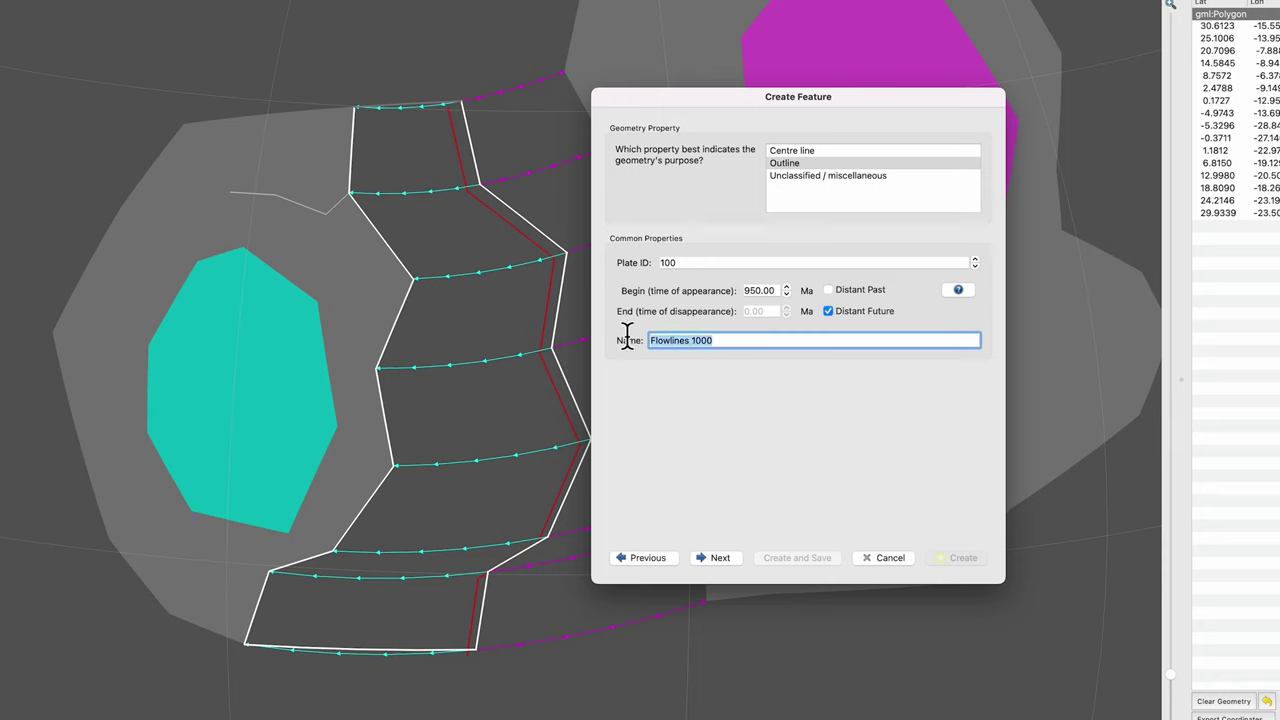
type("ocean c")
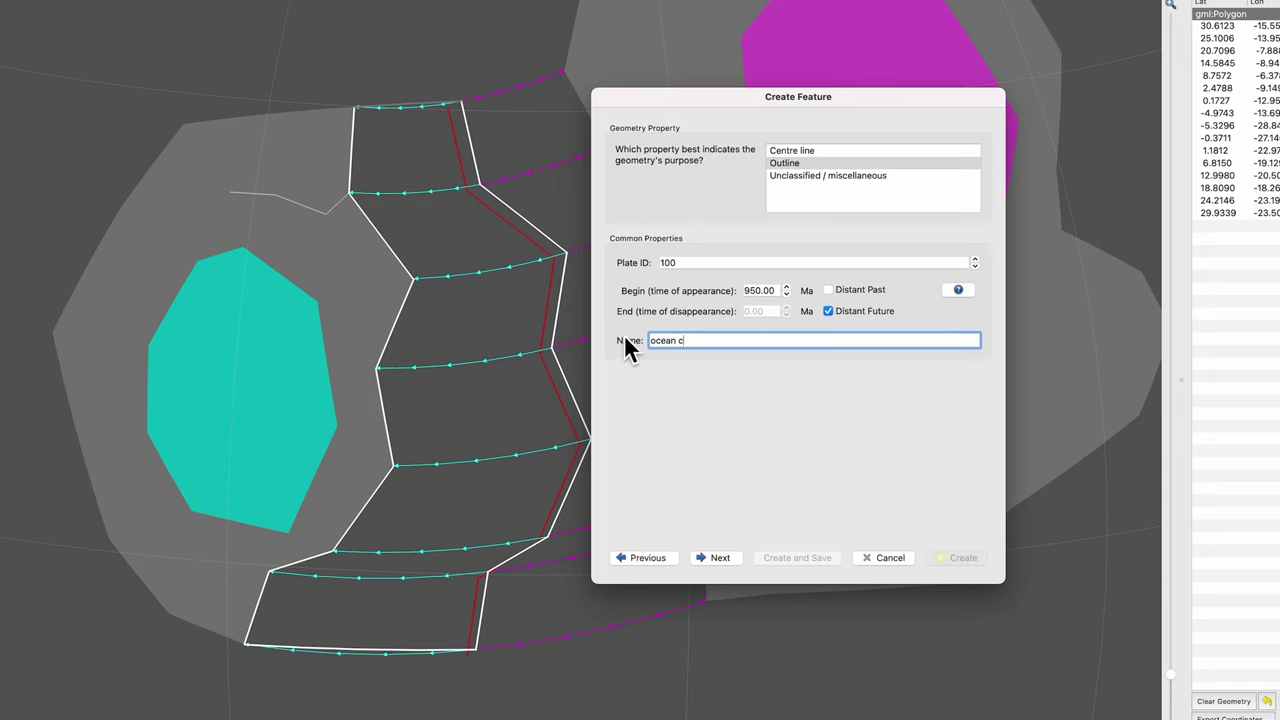
type("rust 950")
key("Home")
key("Delete")
type("O")
key("Right")
key("Right")
key("Right")
key("Right")
key("Right")
key("Delete")
type("C")
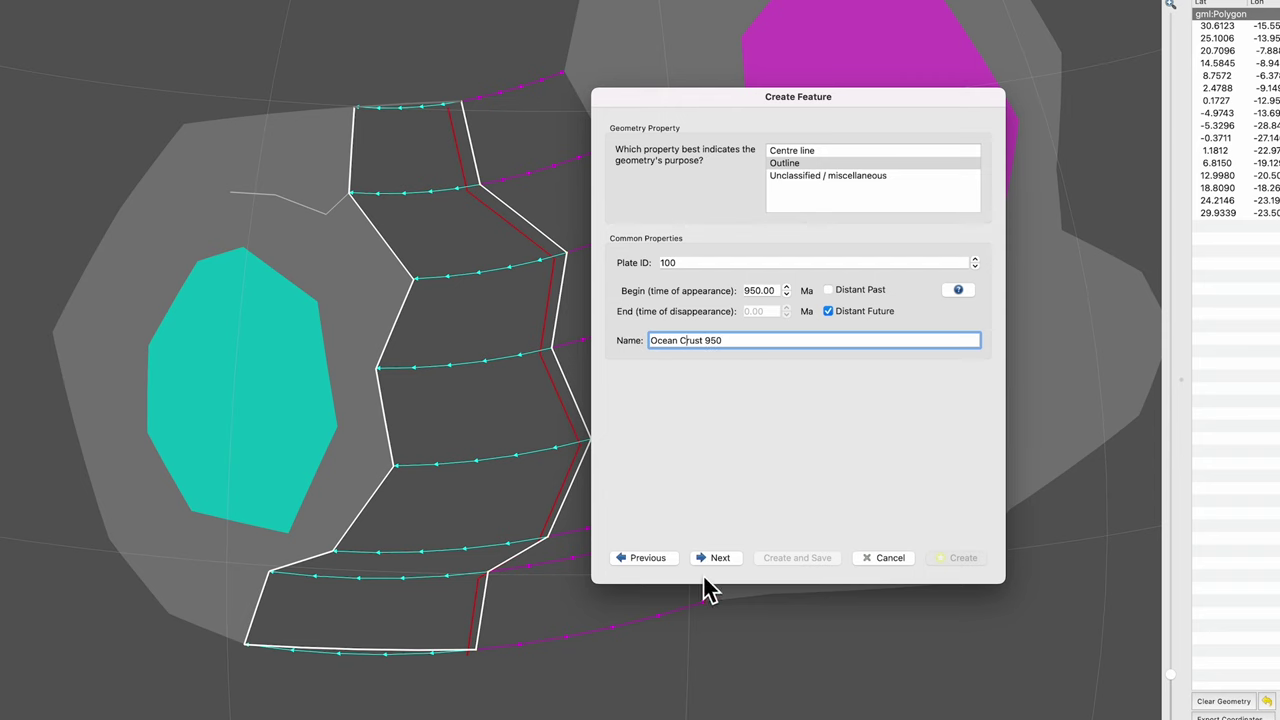
Step: Create the oceanic crust feature in a new feature collection and proceed to saving it
left_click(715, 557)
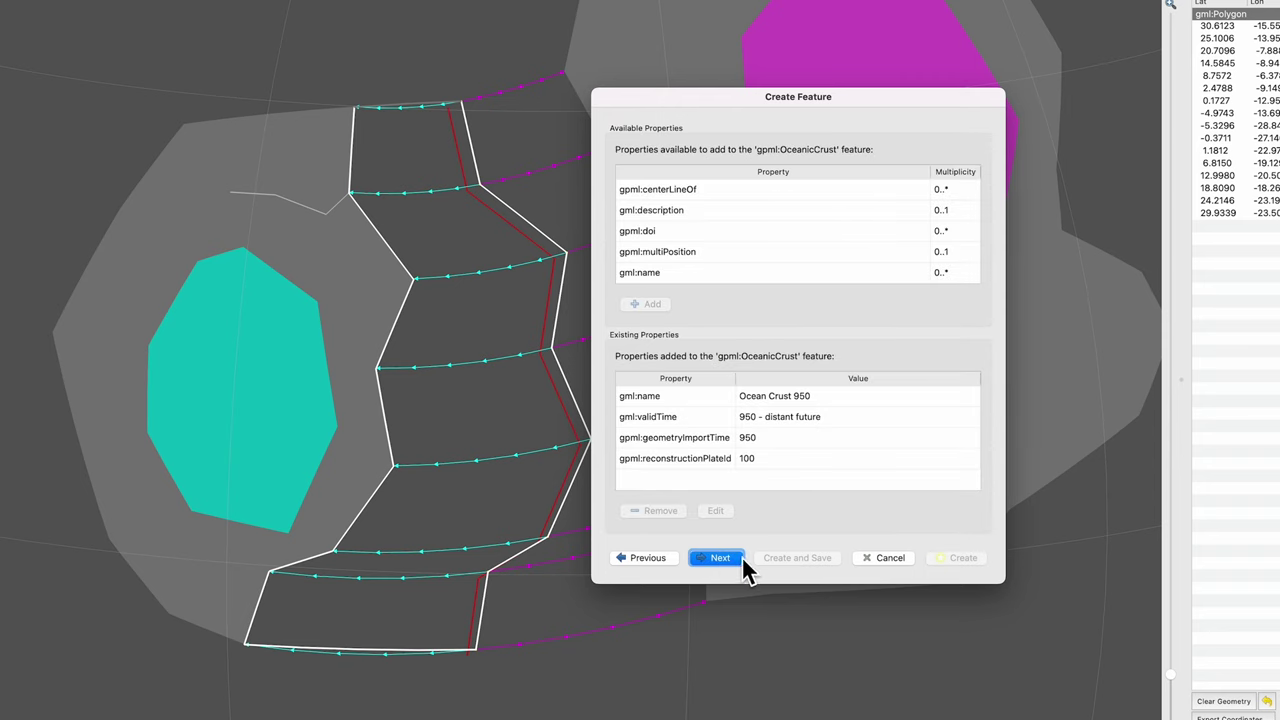
left_click(720, 558)
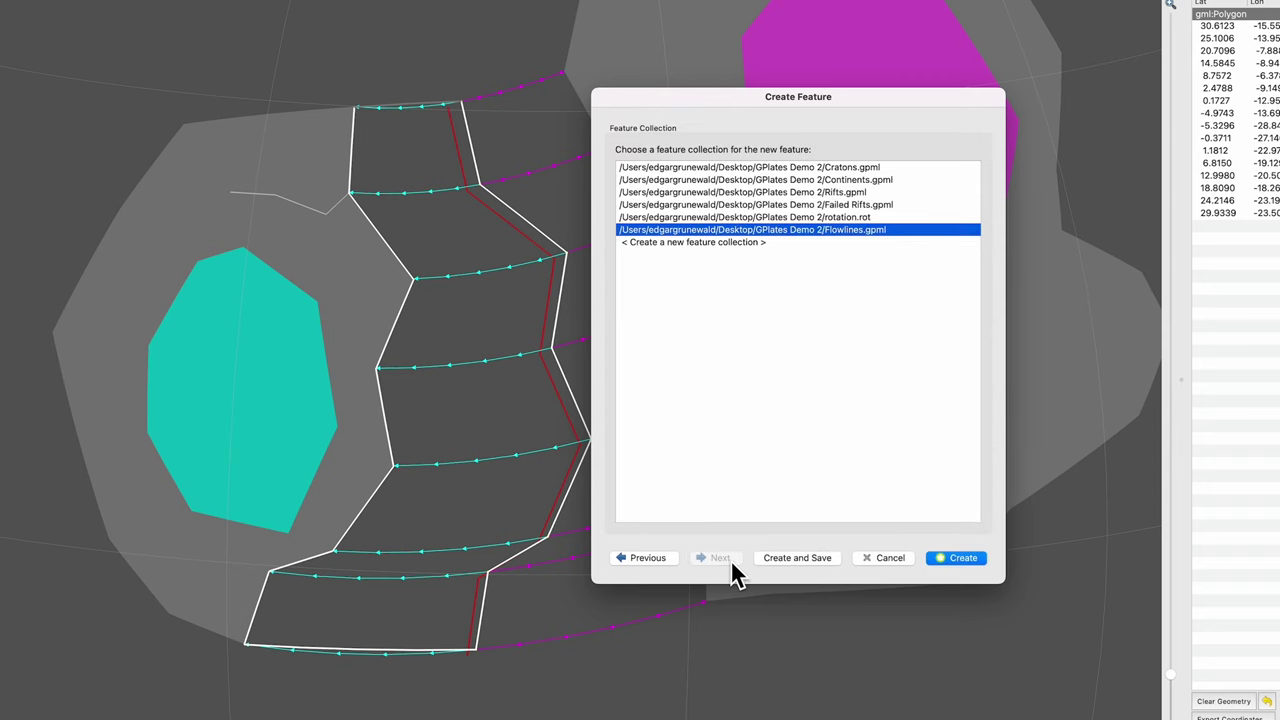
left_click(703, 243)
left_click(795, 557)
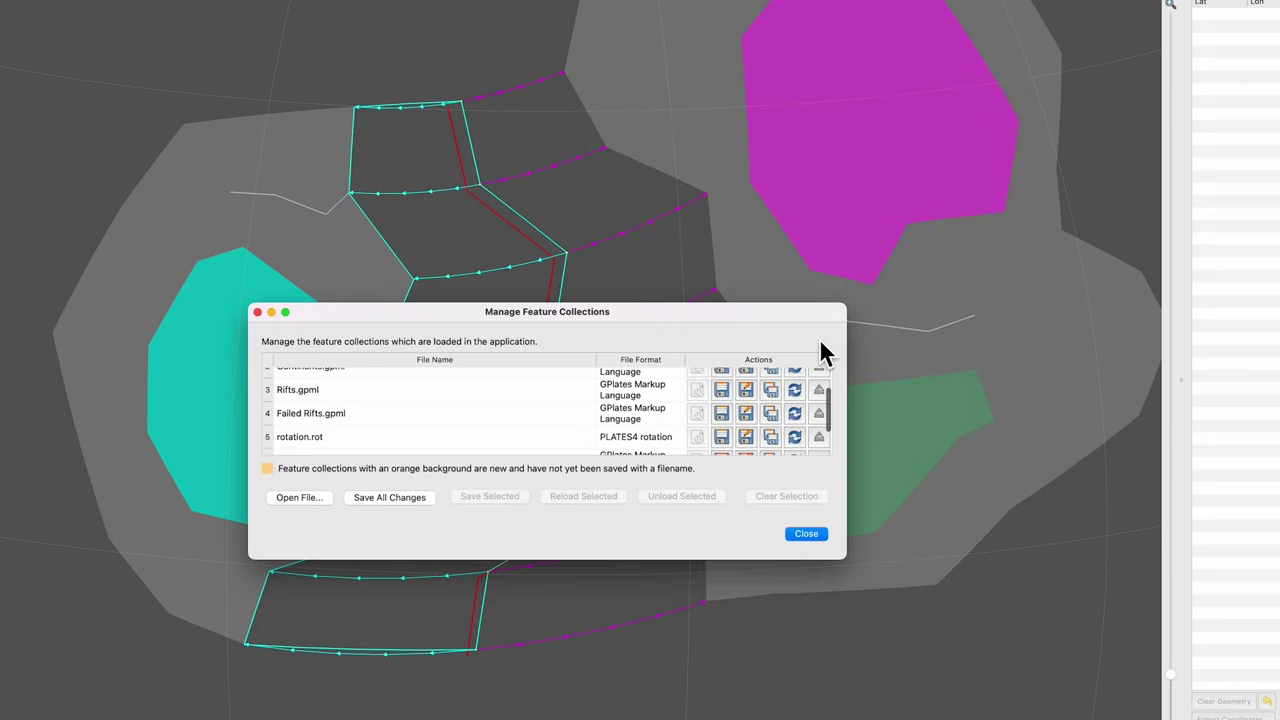
Step: Save the new feature collection as "Ocean Crust" in GPlates Markup Language format in the GPlates Demo 2 folder
scroll(635, 400, "down", 3)
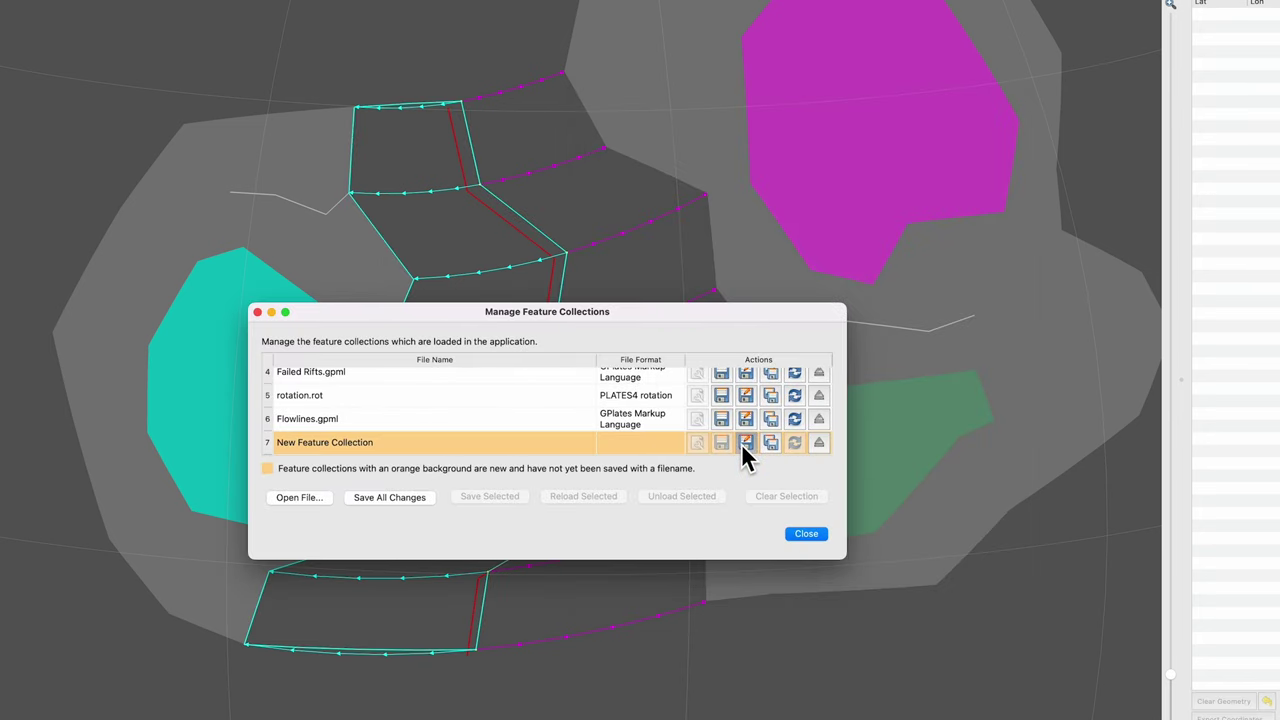
left_click(743, 443)
type("Oce")
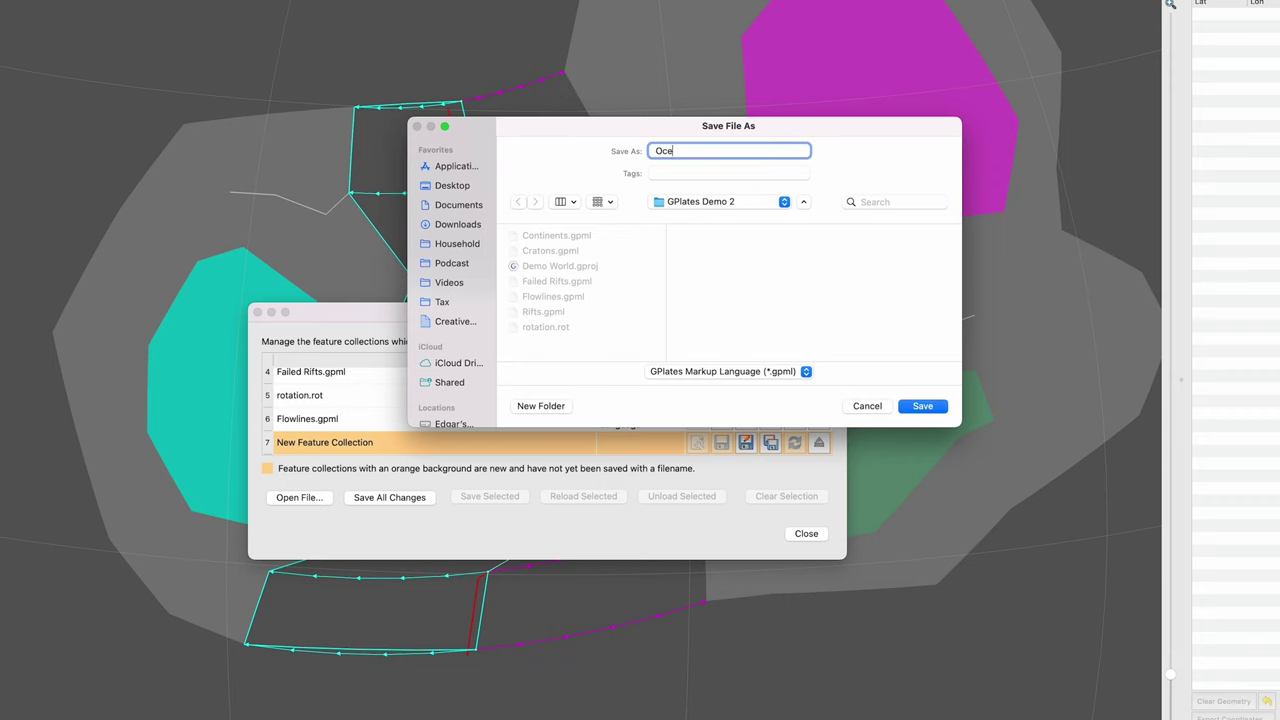
type("an Crust")
left_click(920, 405)
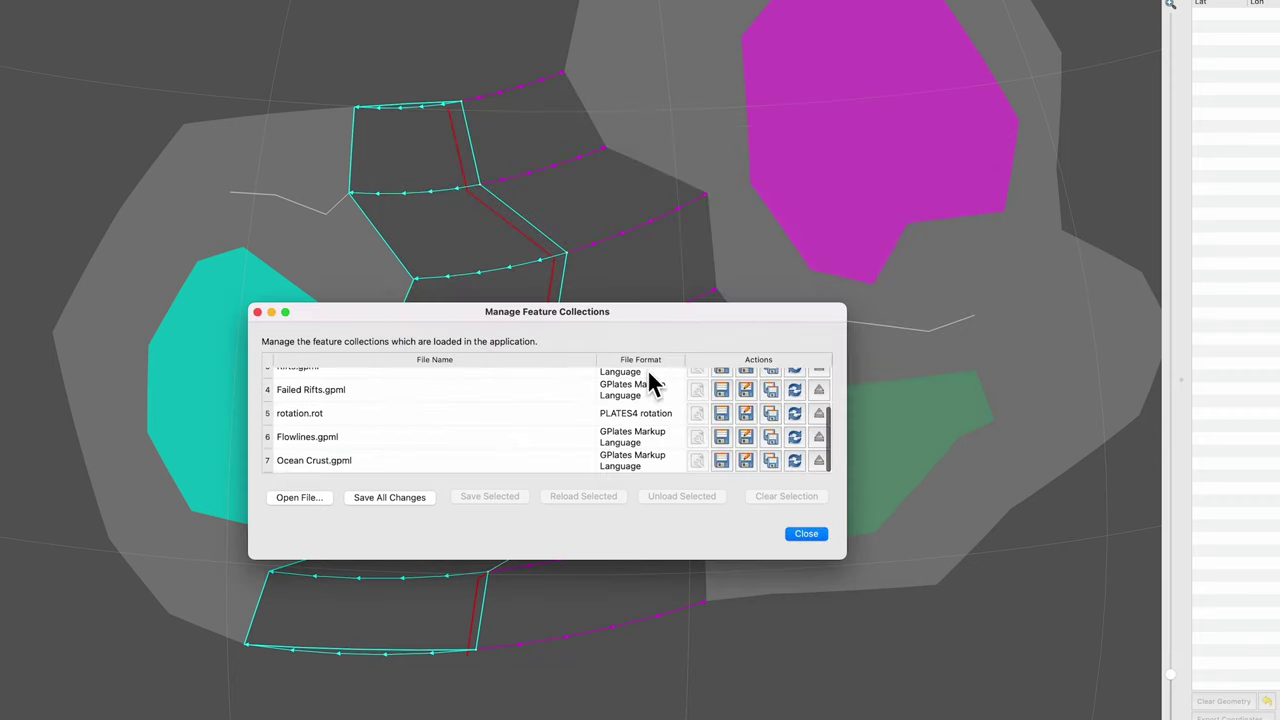
left_click(258, 312)
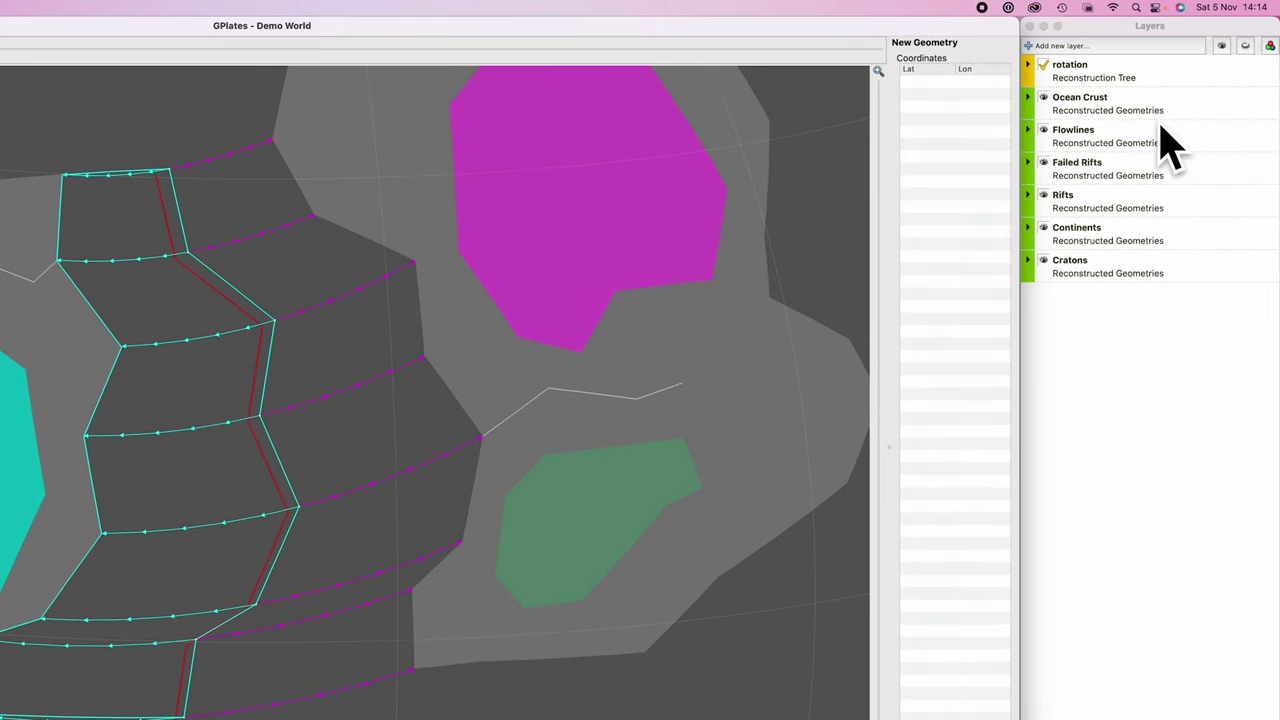
Step: Turn on polygon filling for the Ocean Crust layer and set its fill opacity to 0.1
left_click(1192, 38)
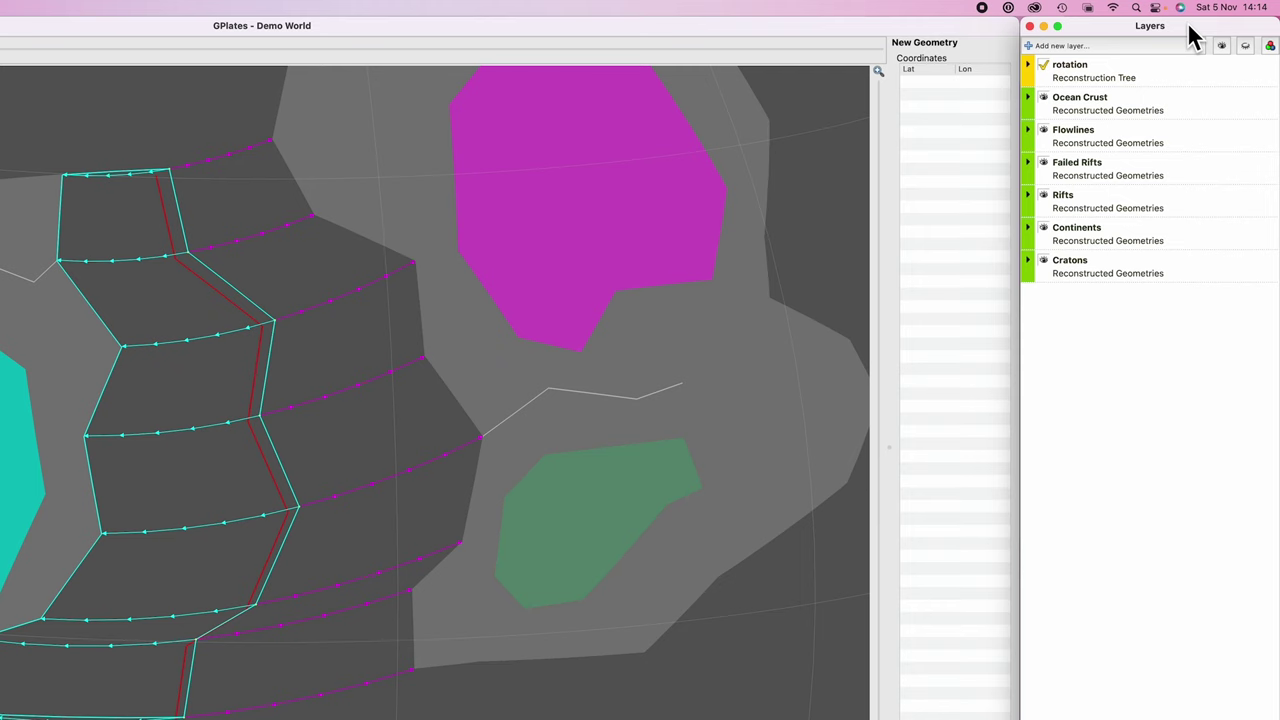
left_click(1028, 97)
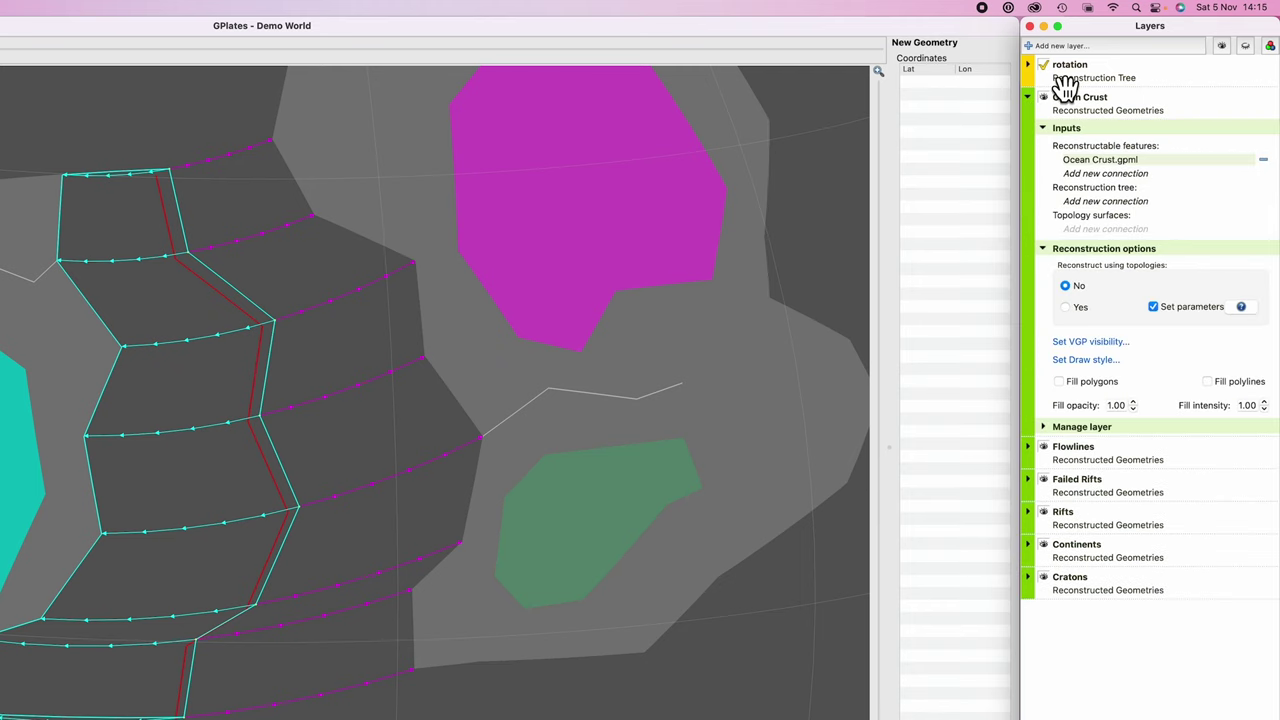
left_click(1059, 381)
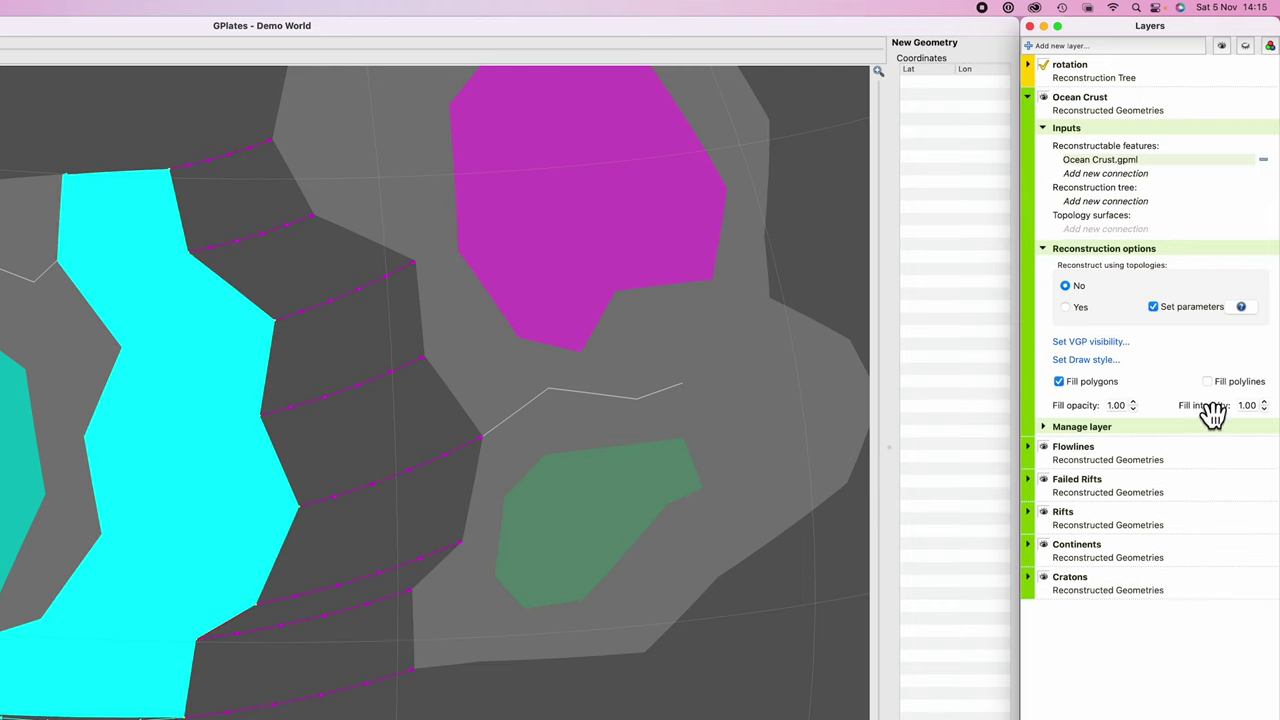
double_click(1122, 405)
type("0.1")
key("Return")
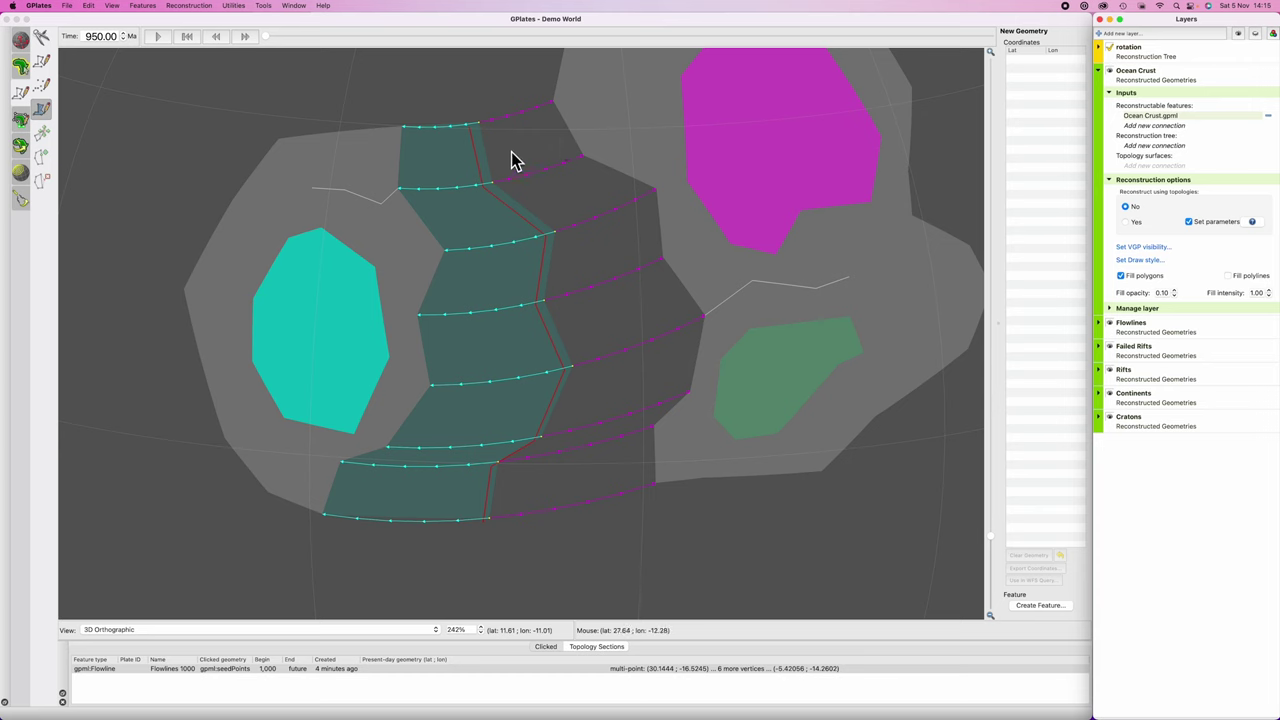
Step: Start a second polygon with eight vertices from north to south at the flowline midpoints along the first crust polygon's eastern edge
key("f")
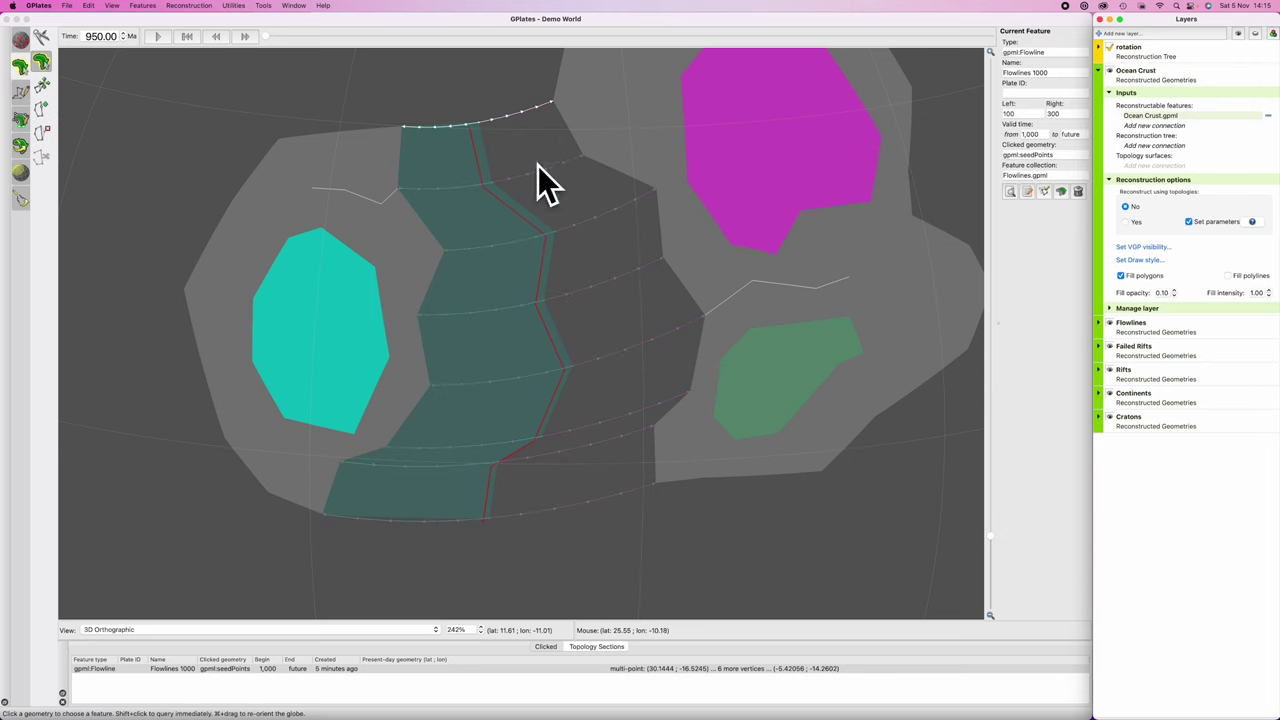
left_click(1045, 194)
left_click(44, 112)
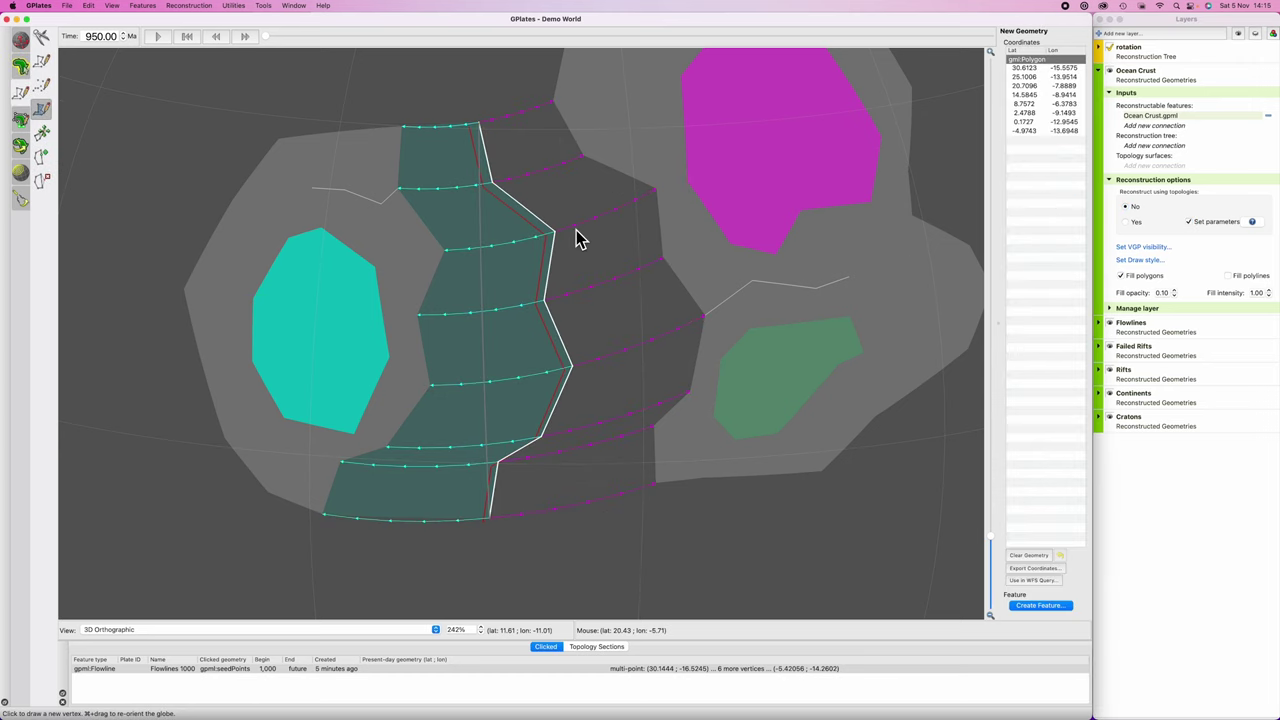
Step: Continue the polygon northward with vertices at the four southernmost flowline ends on the eastern continent's margin
left_click(654, 486)
scroll(654, 486, "up", 5)
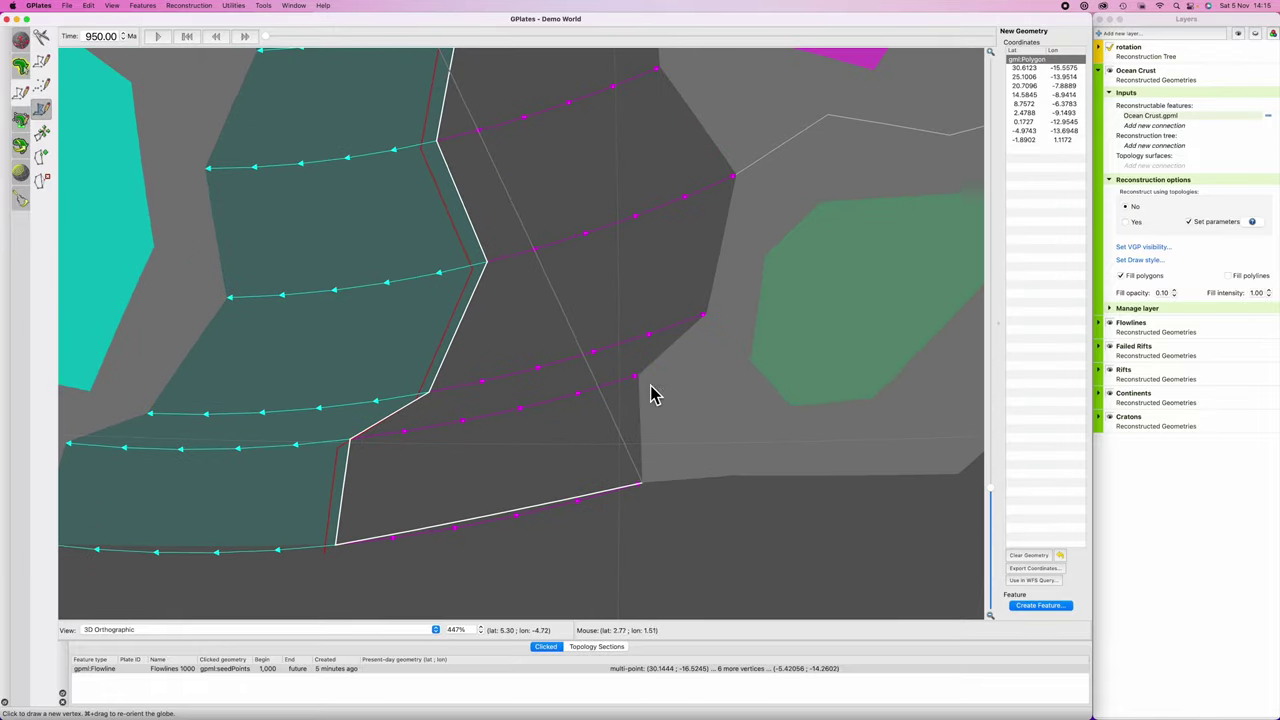
left_click(645, 386)
left_click_drag(651, 393, 691, 531, "super")
left_click(686, 550)
left_click(709, 437)
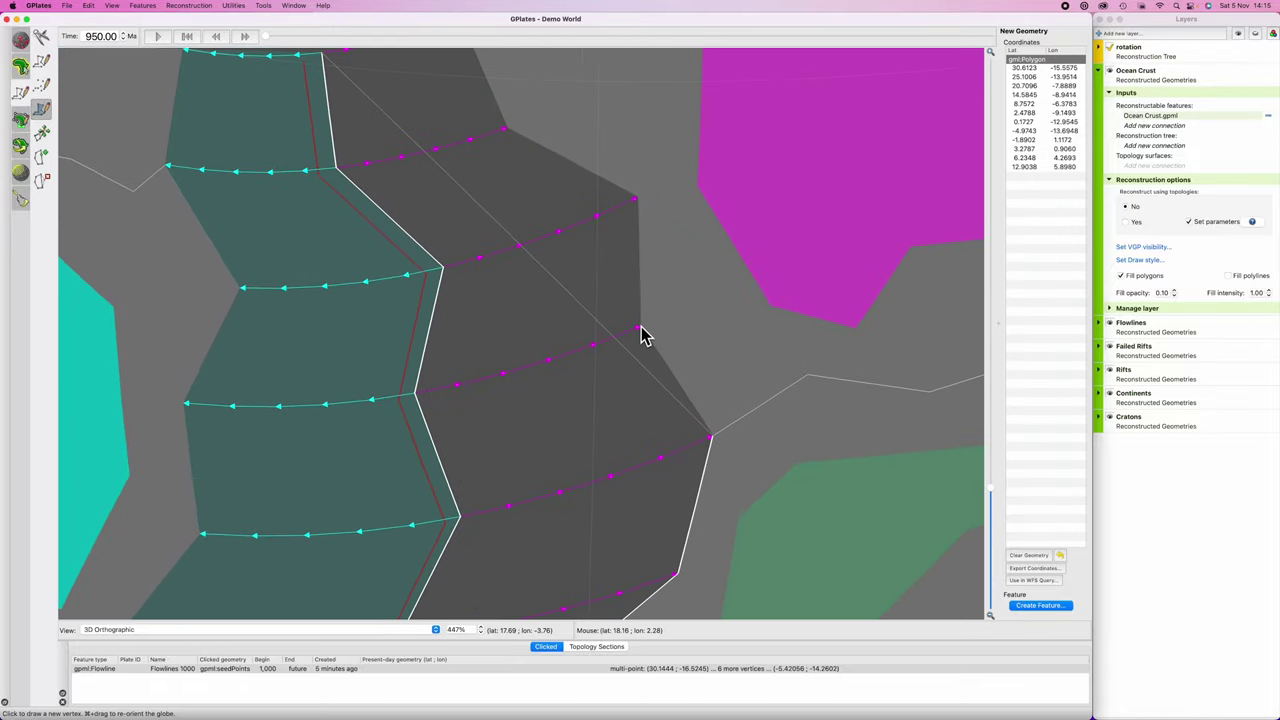
Step: Finish the polygon outline with vertices at the four northern flowline ends on the eastern continent's margin
left_click(641, 335)
left_click_drag(641, 335, 740, 457, "super")
left_click(740, 457)
left_click(663, 391)
left_click_drag(663, 391, 636, 308, "super")
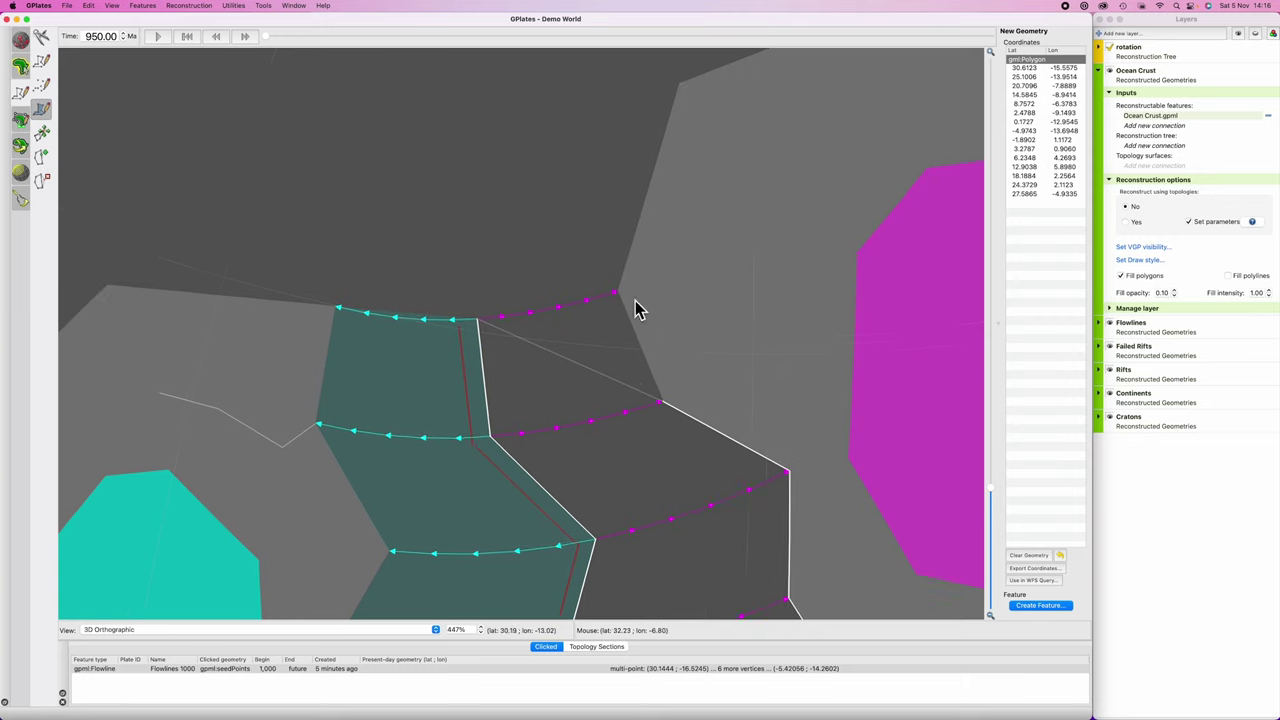
left_click(636, 308)
scroll(626, 389, "down", 5)
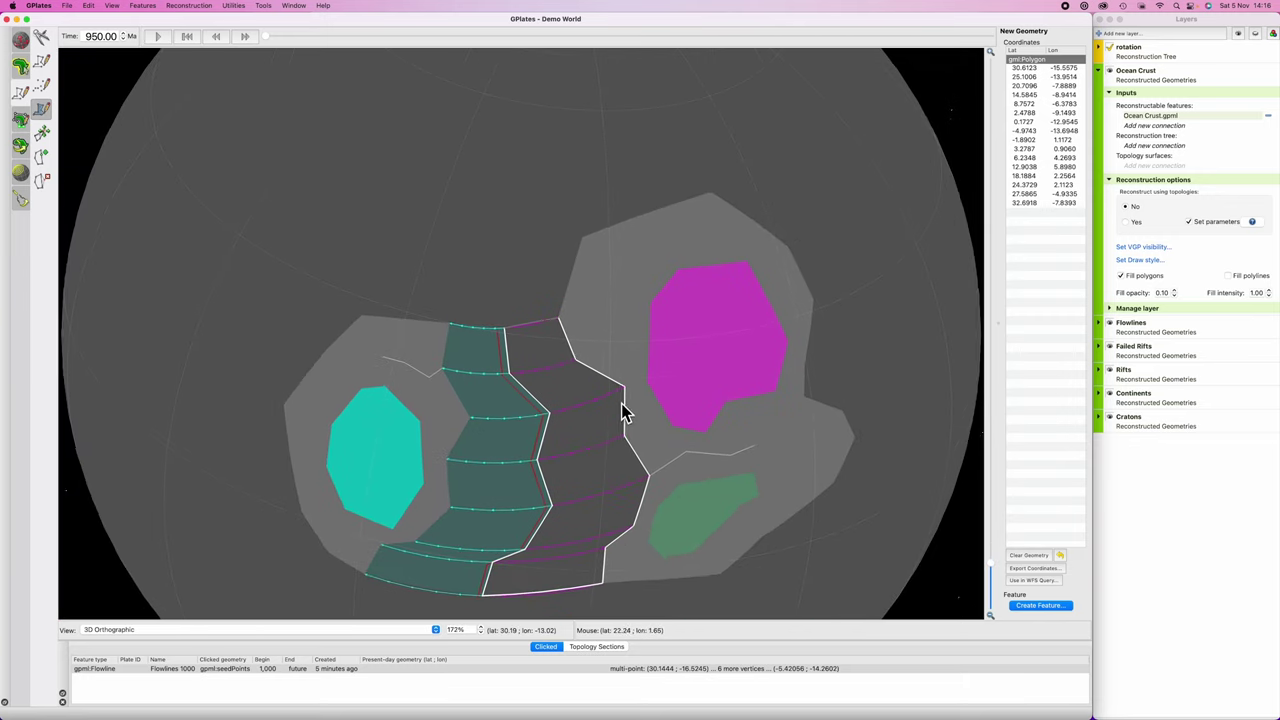
left_click_drag(622, 412, 586, 377, "super")
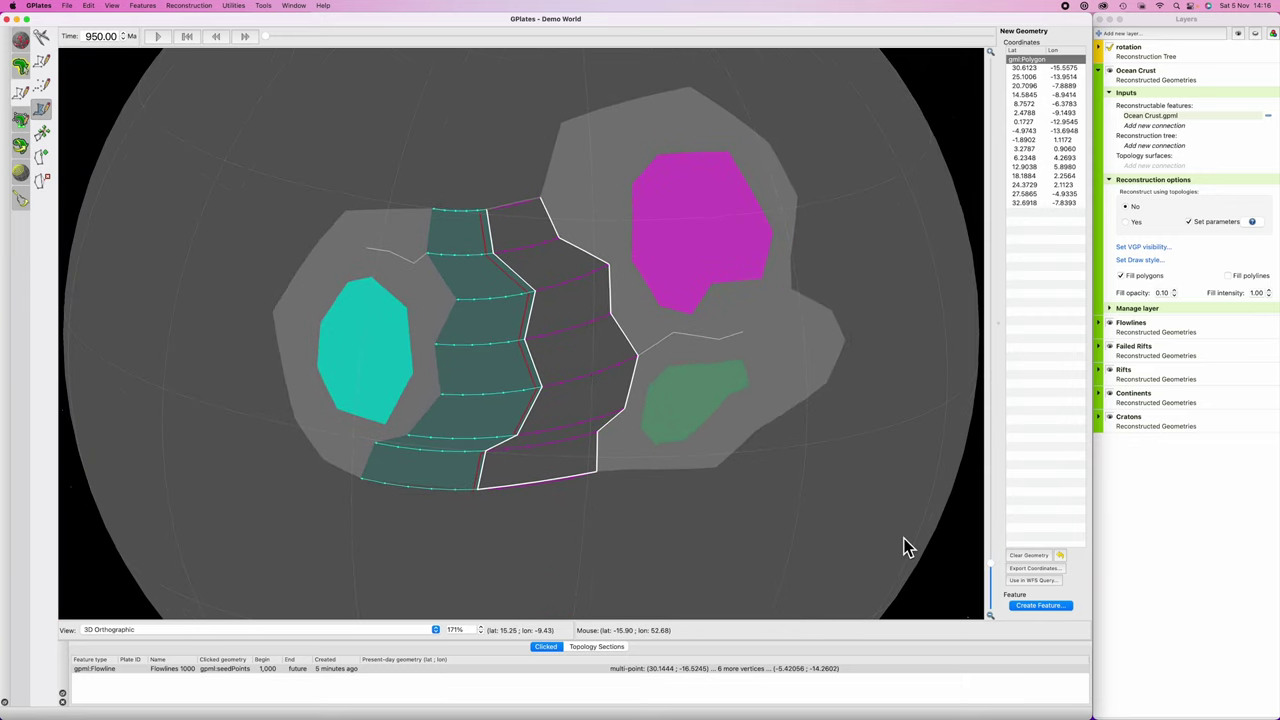
Step: Start an OceanicCrust feature from the second polygon and set its plate ID to 300
left_click(1040, 605)
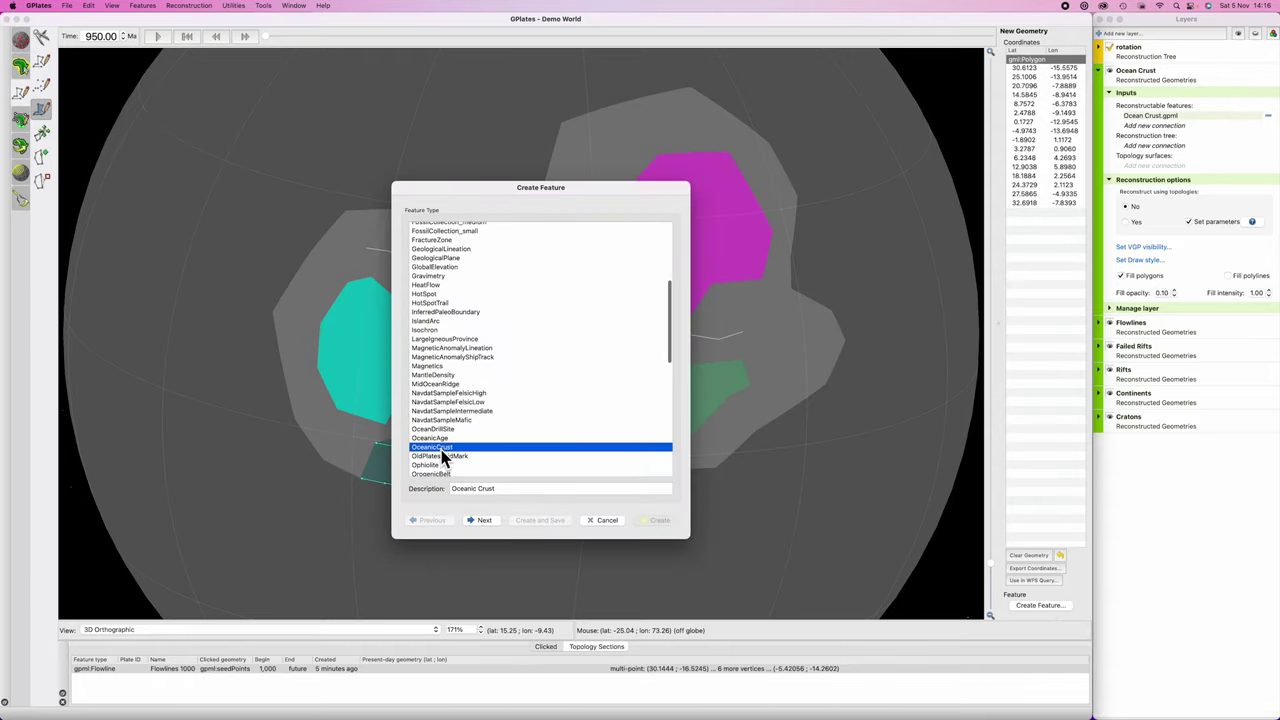
left_click(480, 521)
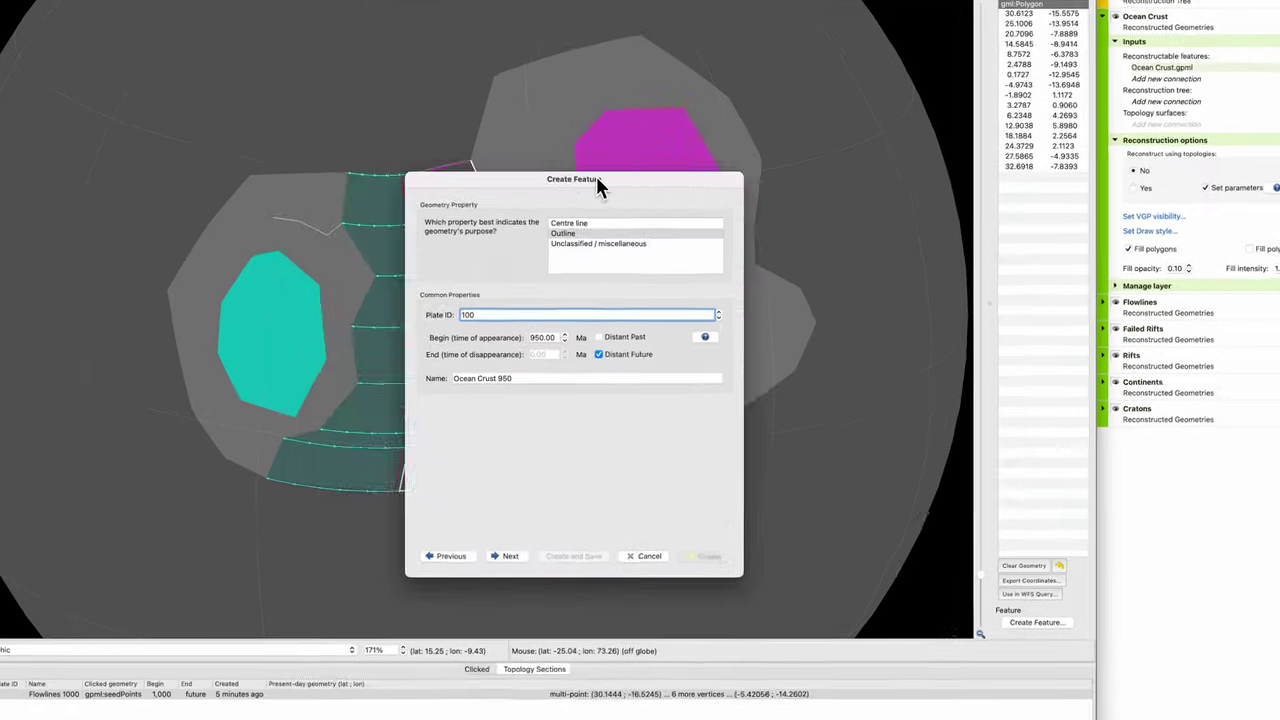
left_click_drag(562, 195, 1003, 288)
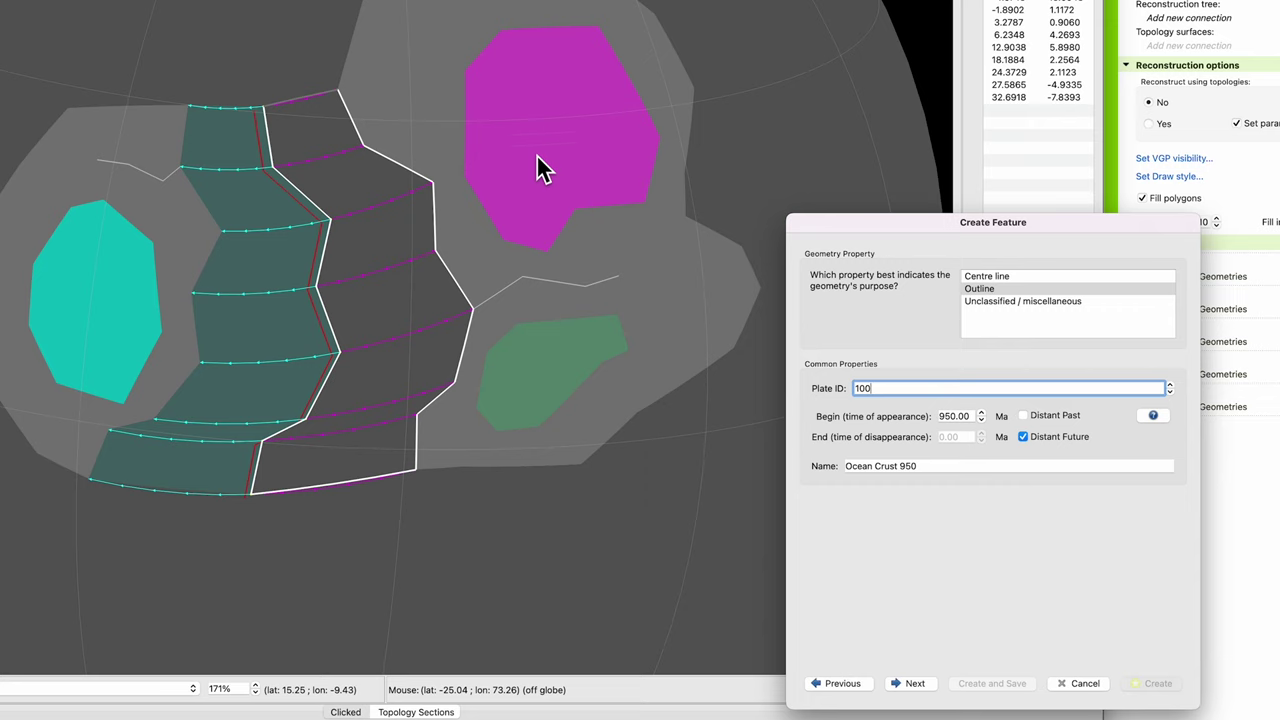
left_click(870, 388)
type("300")
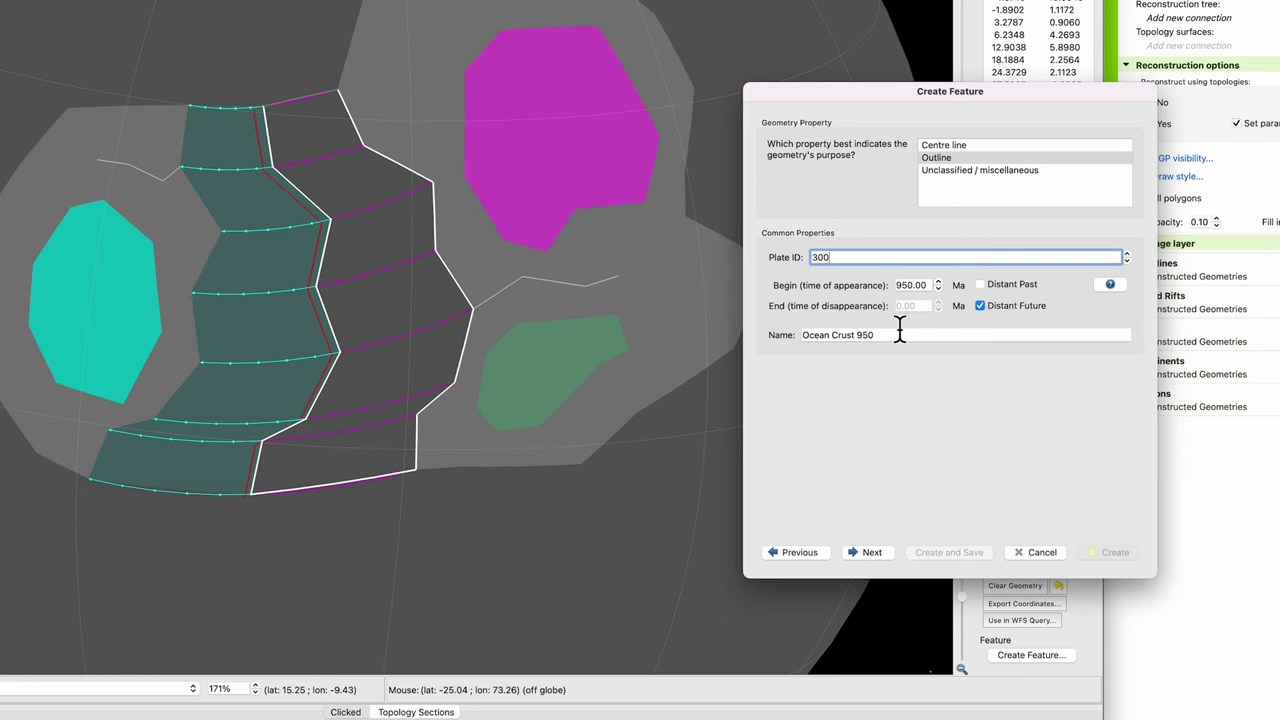
Step: Create the plate 300 crust feature in the Ocean Crust.gpml feature collection
key("Return")
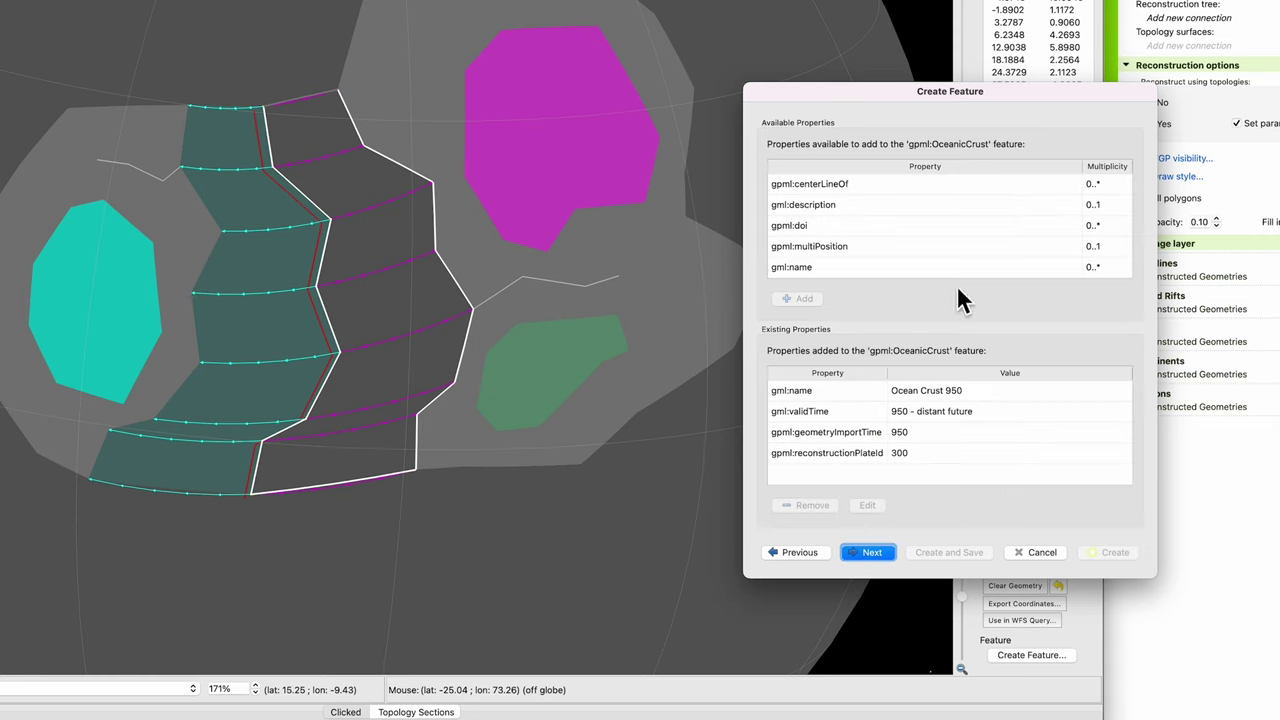
left_click(869, 553)
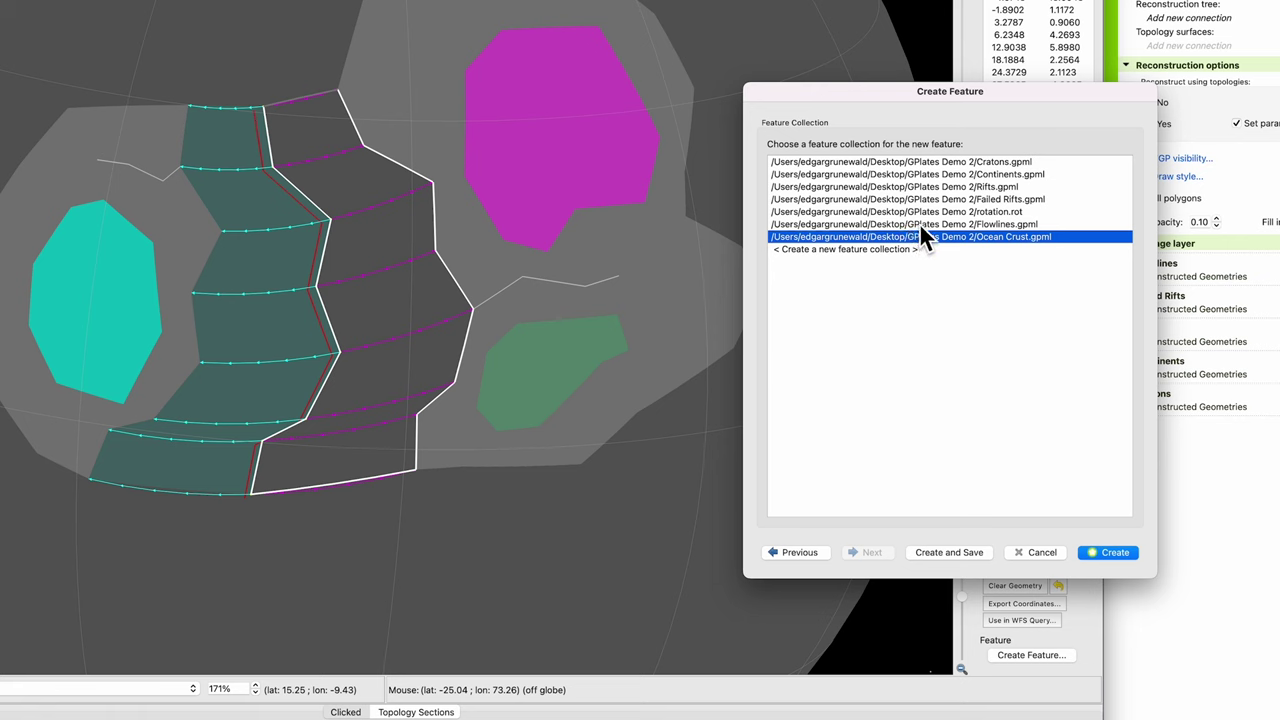
left_click(1104, 551)
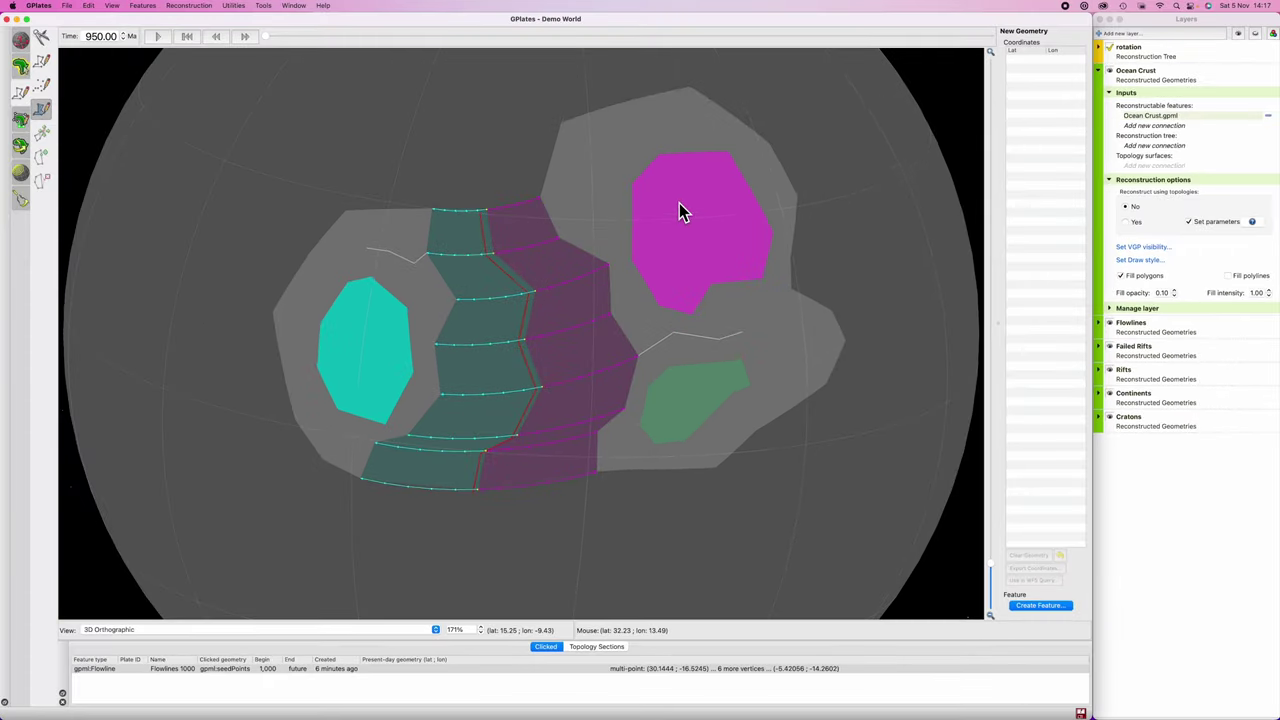
Step: Run the reconstruction forward from 1000 Ma past 950 Ma to examine when the ocean crust appears along the rift
left_click(258, 37)
left_click(157, 36)
left_click(157, 36)
scroll(545, 265, "up", 4)
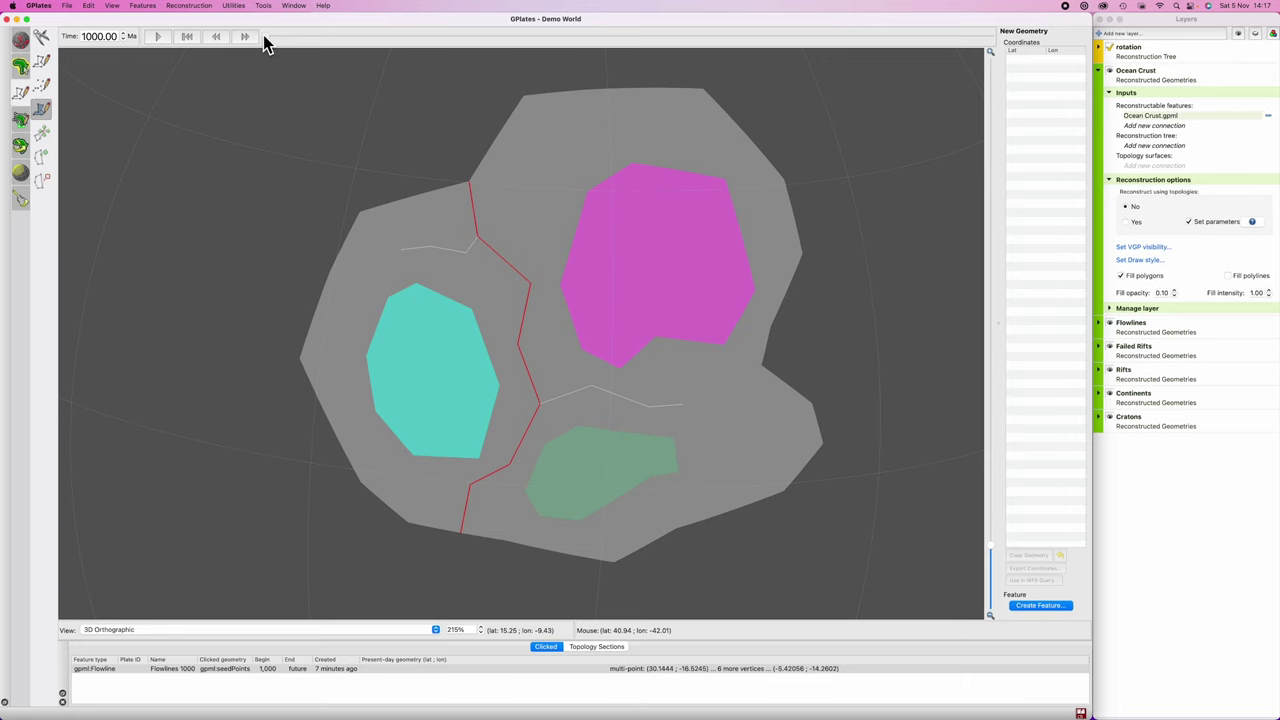
left_click(266, 37)
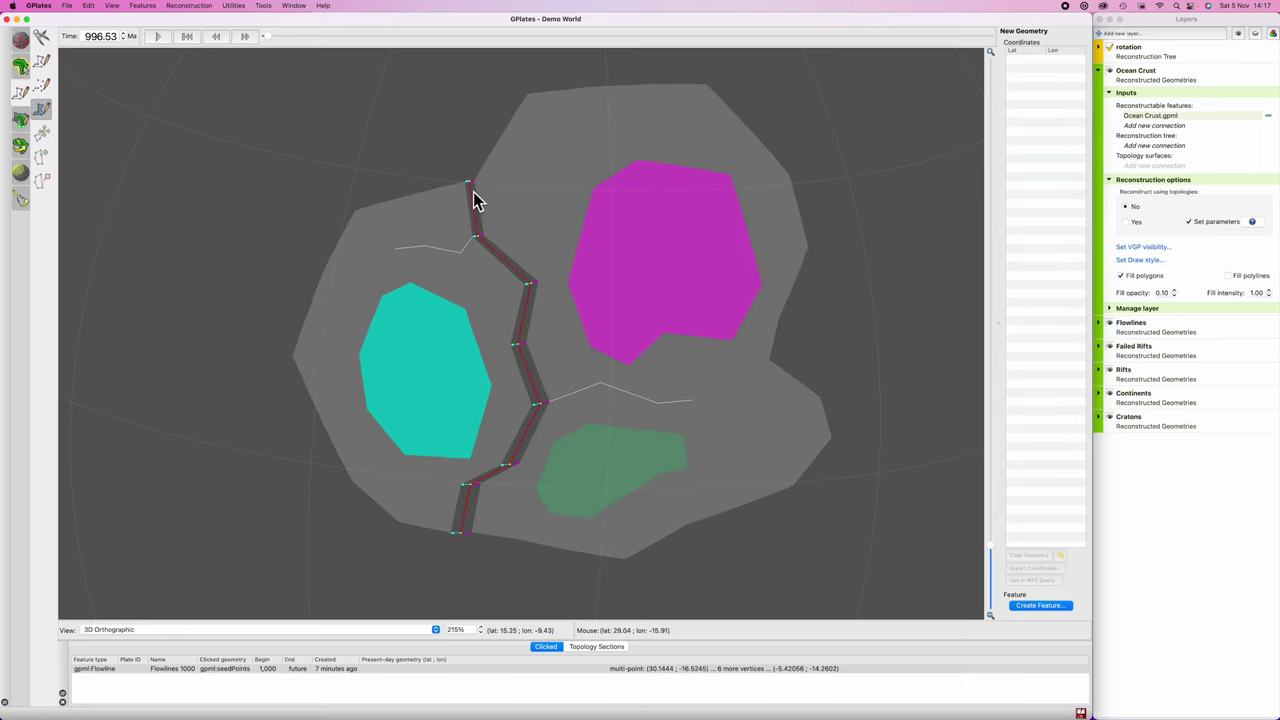
left_click(266, 36)
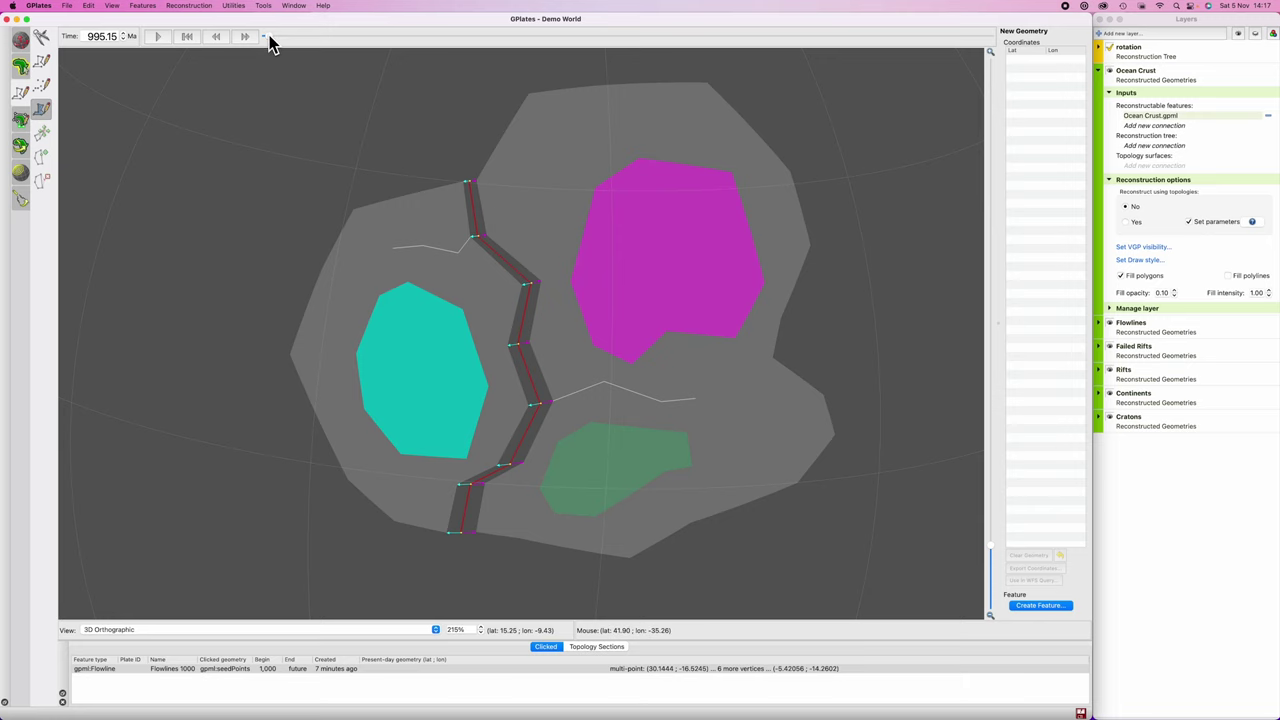
left_click_drag(268, 39, 309, 37)
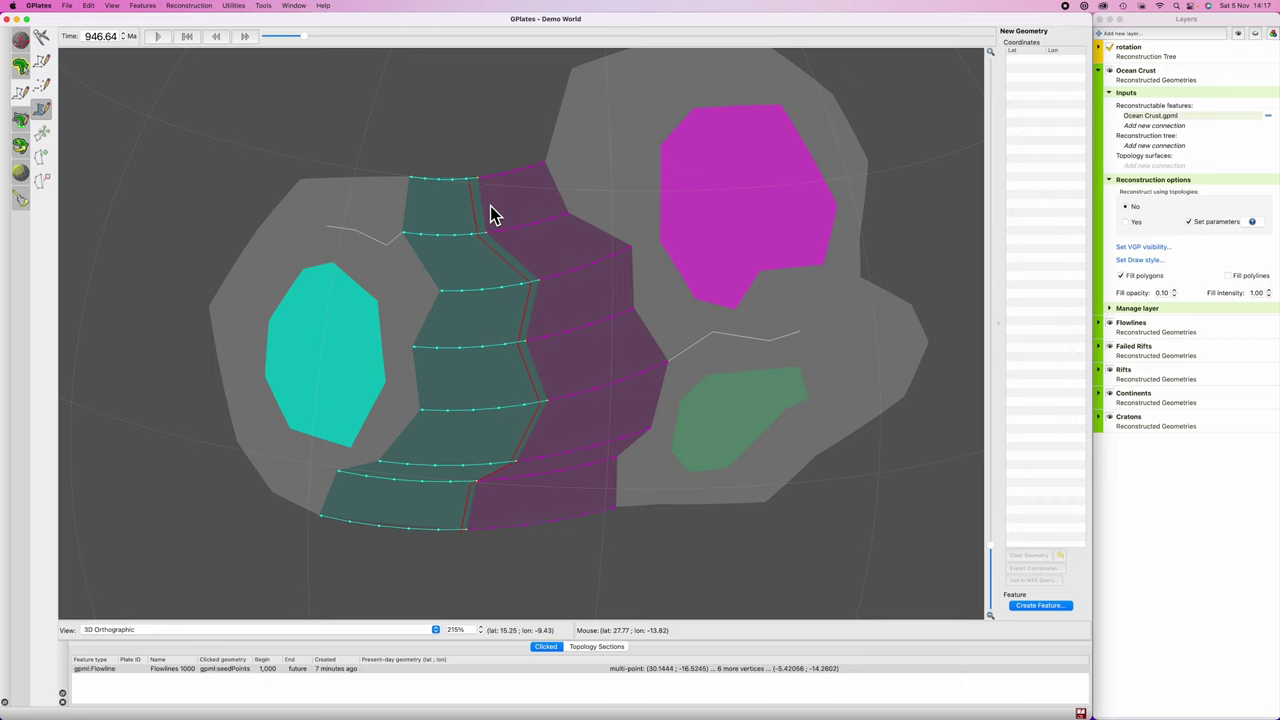
Step: Set the reconstruction time to 950 Ma
double_click(100, 36)
type("950")
key("Return")
Step: Save all changed feature collections and the current project
left_click(1080, 710)
left_click(416, 408)
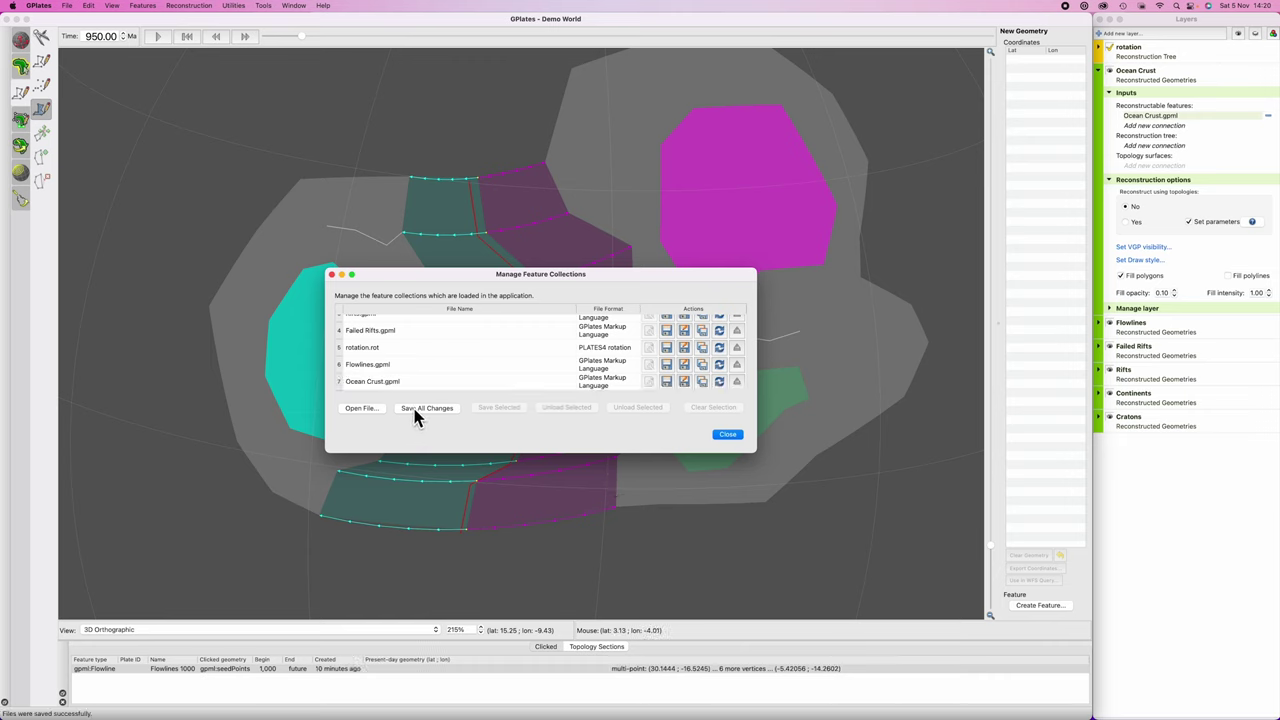
left_click(332, 274)
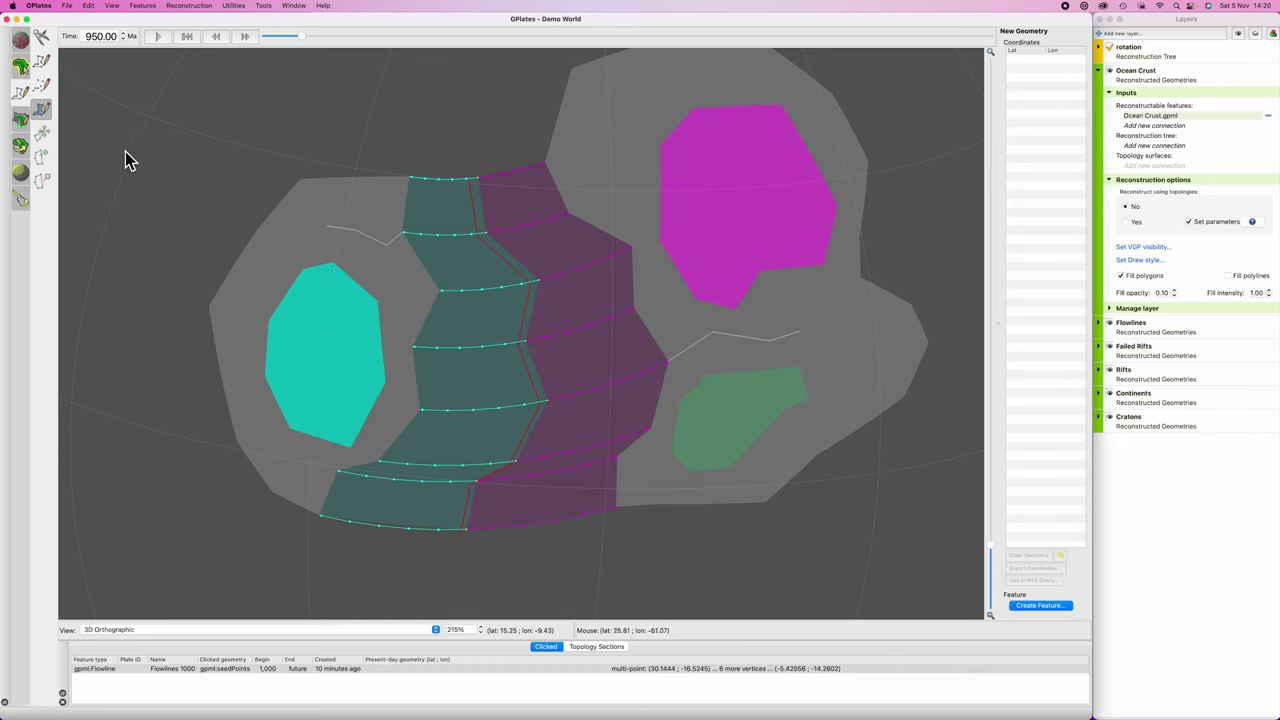
left_click(66, 5)
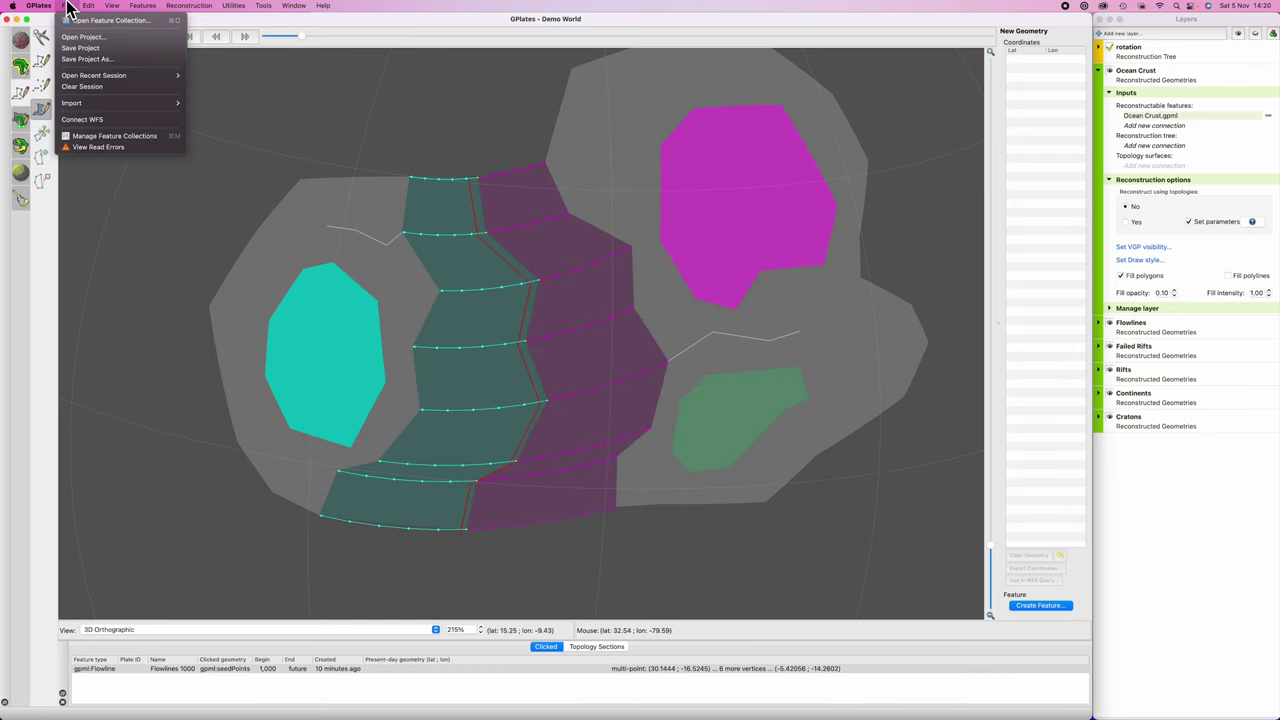
left_click(94, 51)
Step: Set the reconstruction time to 900 Ma with more of the globe in view
scroll(390, 153, "down", 5)
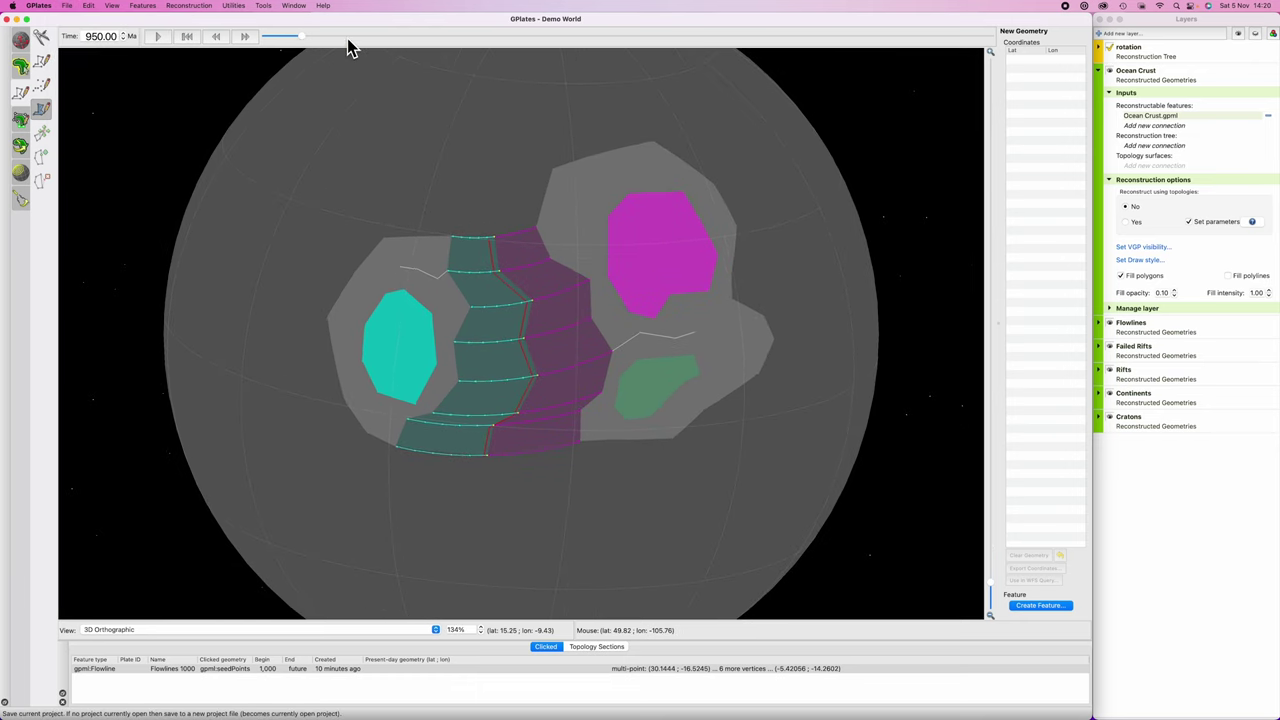
left_click(106, 37)
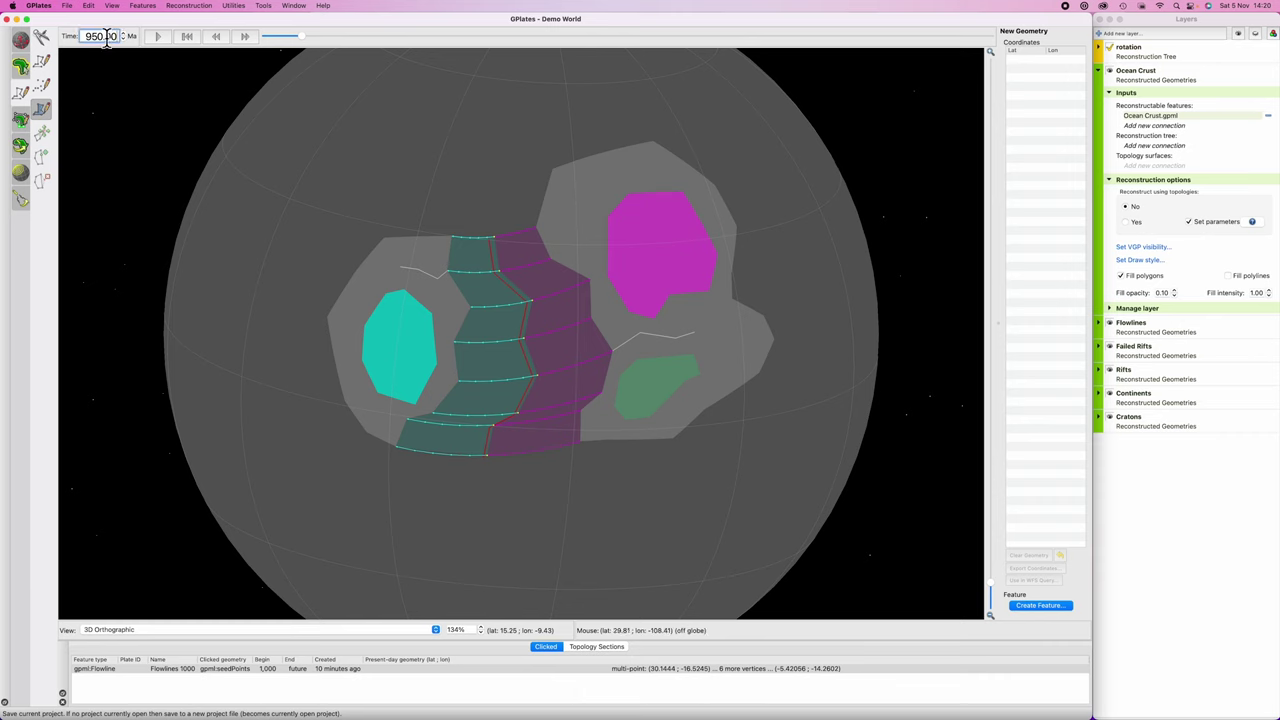
double_click(106, 37)
type("900")
key("Return")
scroll(516, 303, "down", 2)
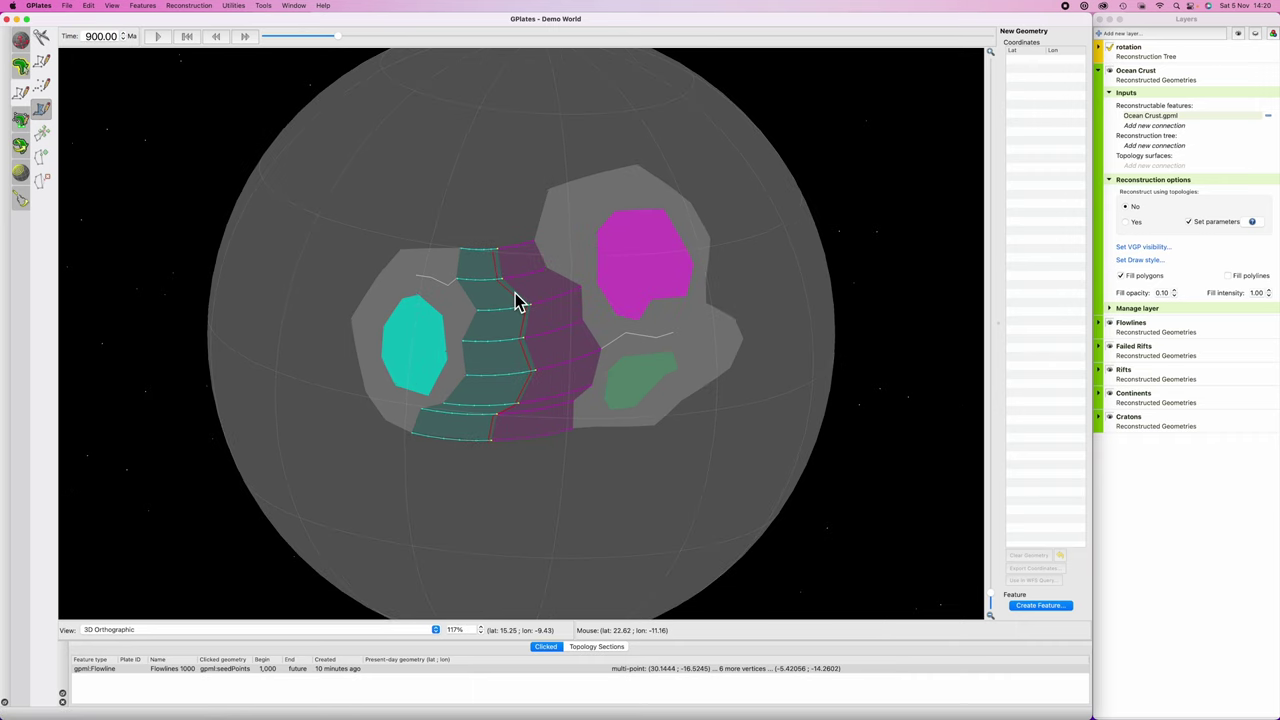
Step: Rotate Continent A (plate 100) about 13.4° away from the rift around the existing pole and apply the rotation at 900 Ma
key("f")
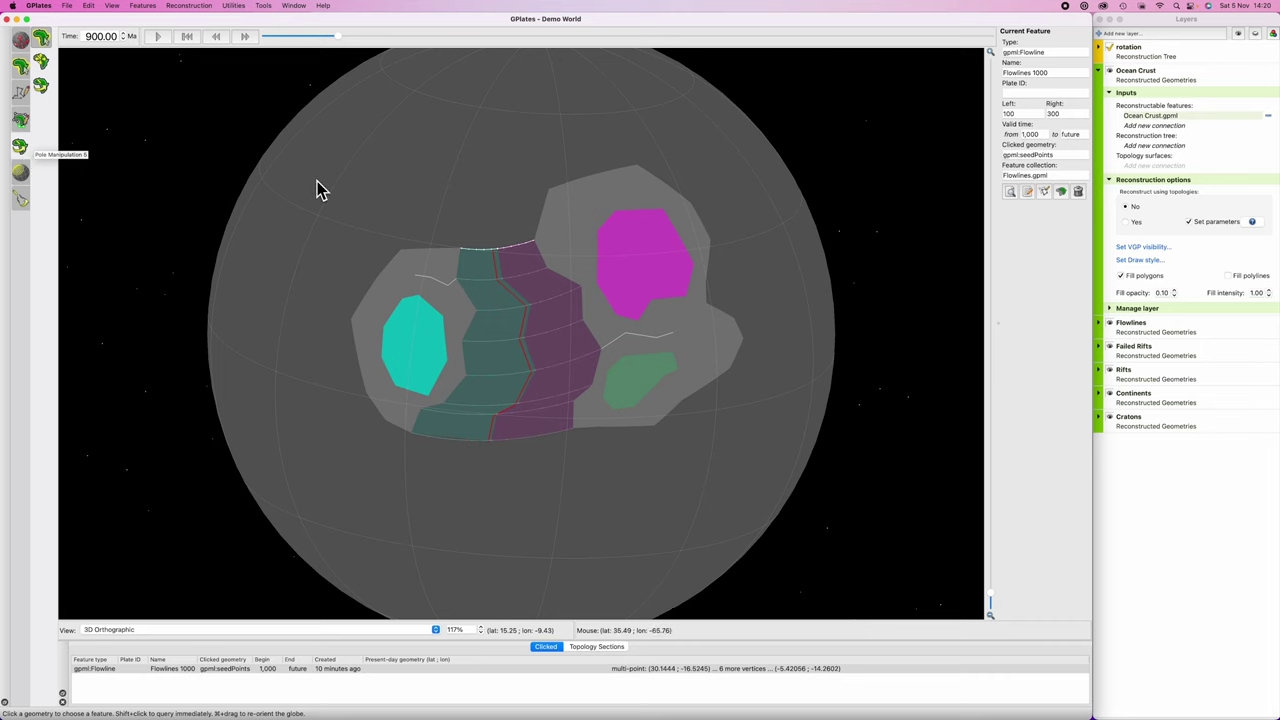
key("o")
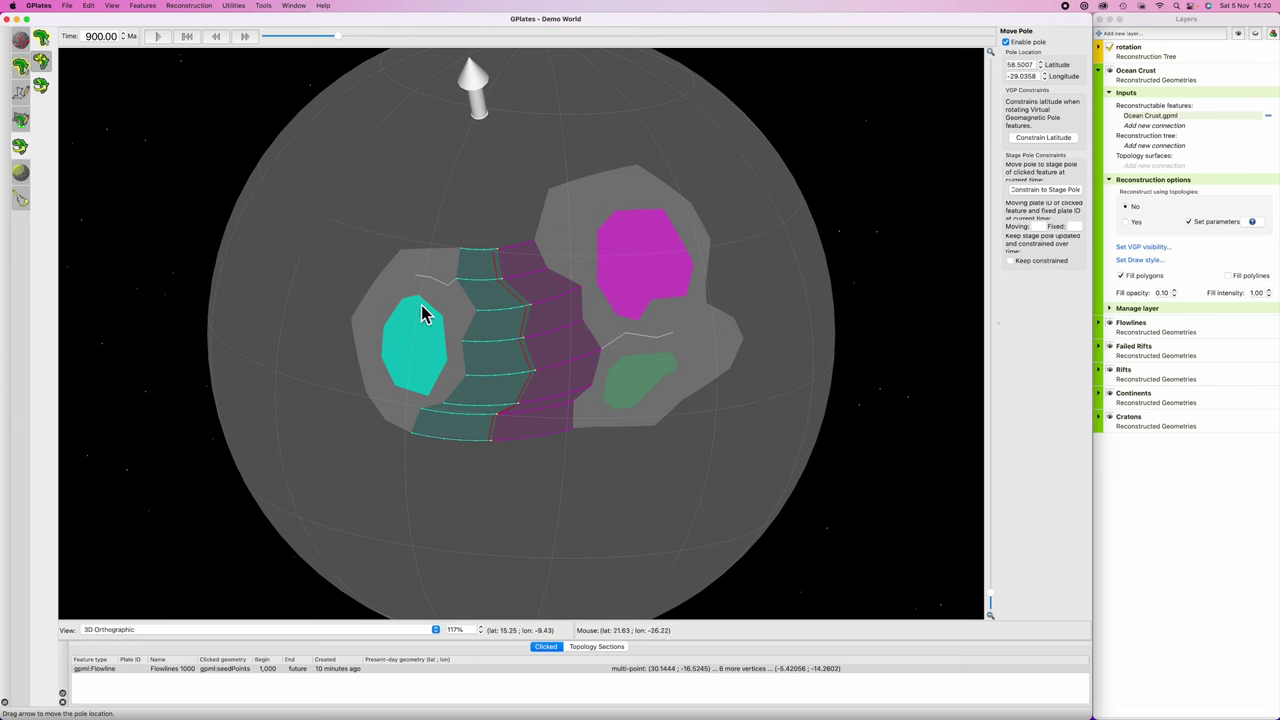
key("f")
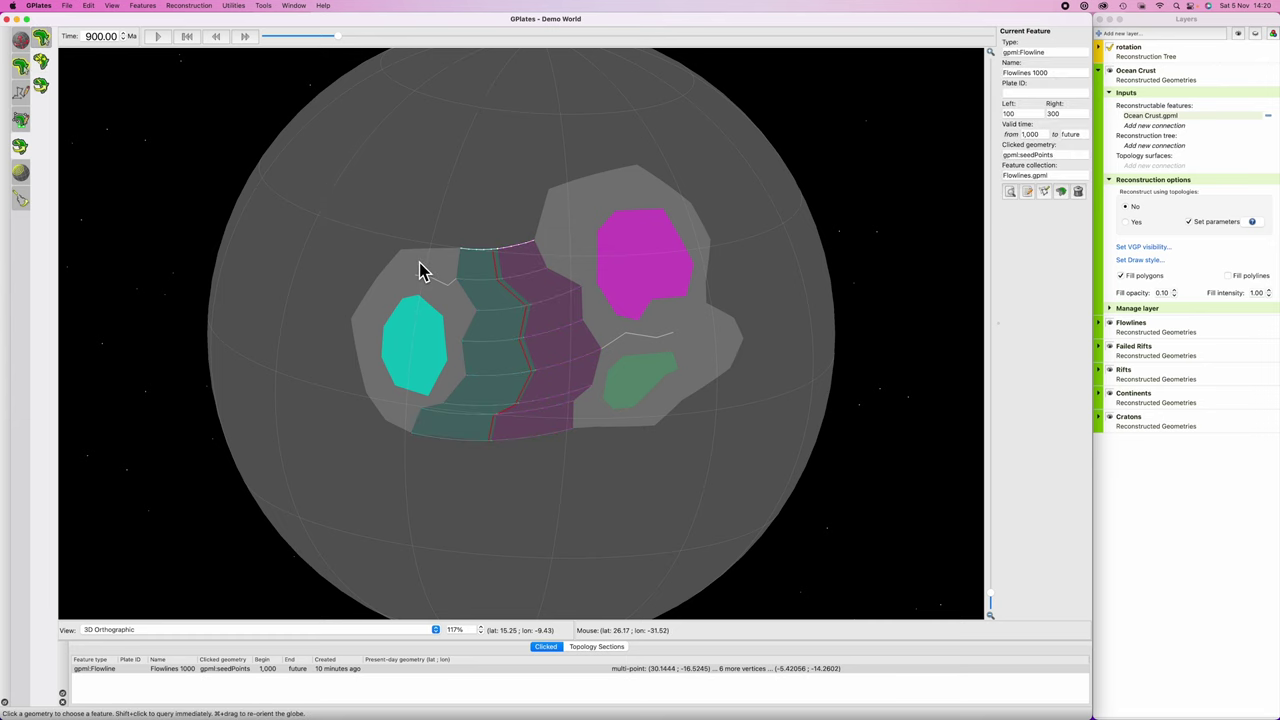
left_click(420, 270)
key("o")
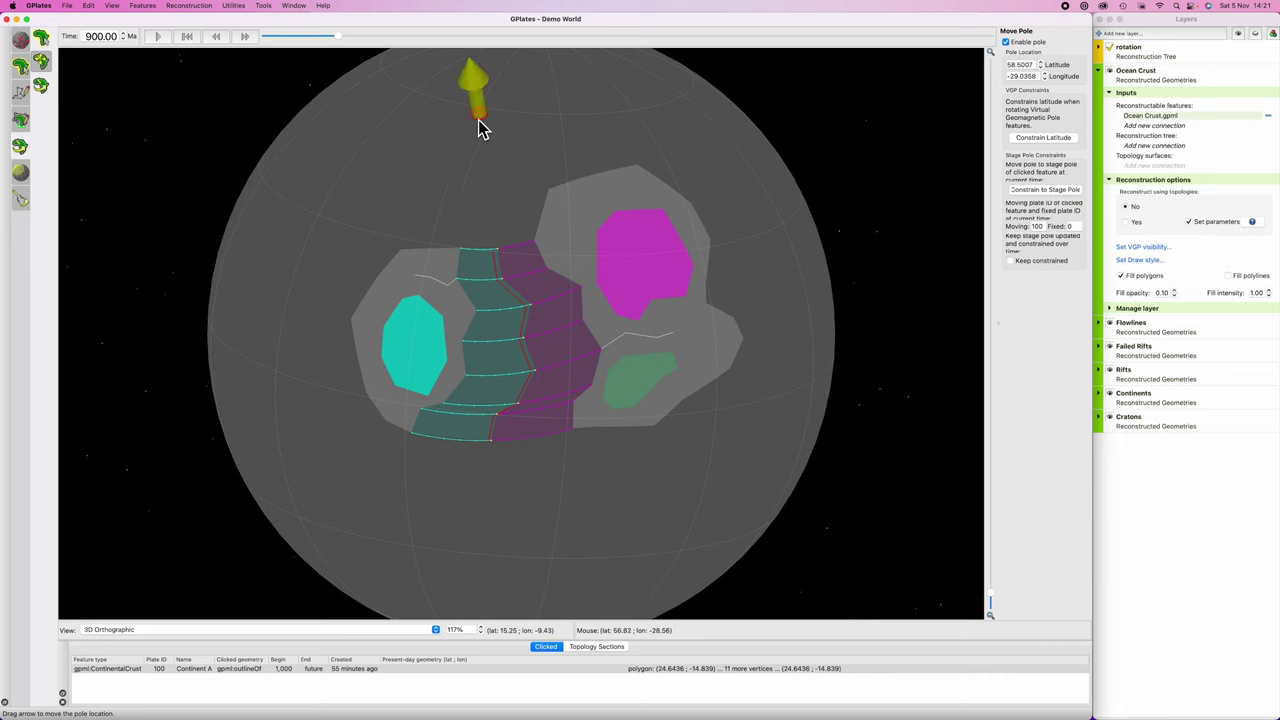
key("p")
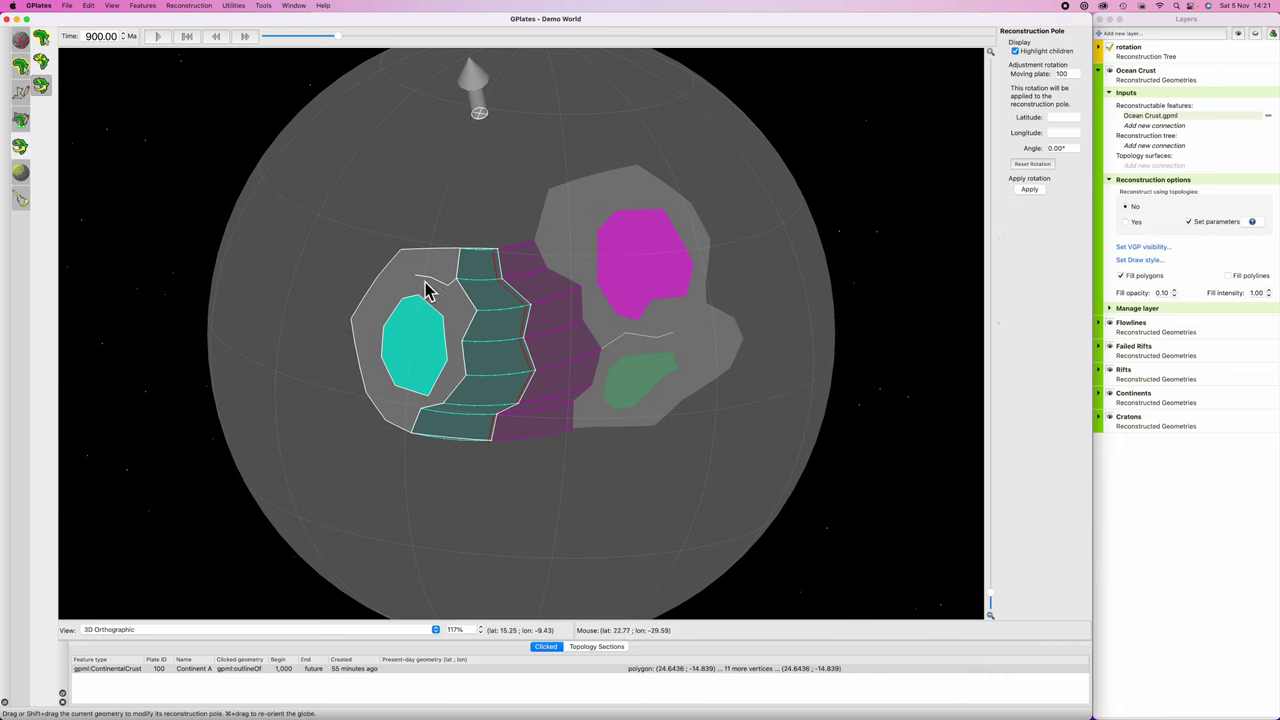
left_click_drag(429, 306, 392, 294)
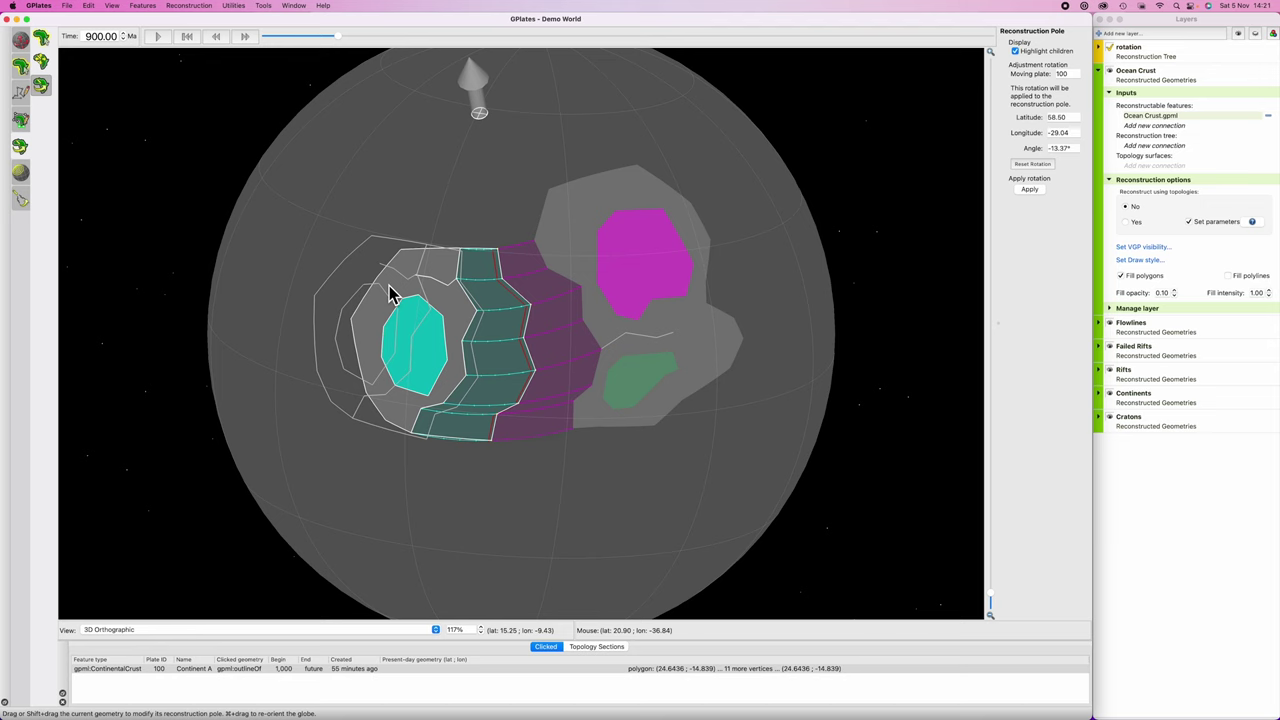
left_click(1032, 190)
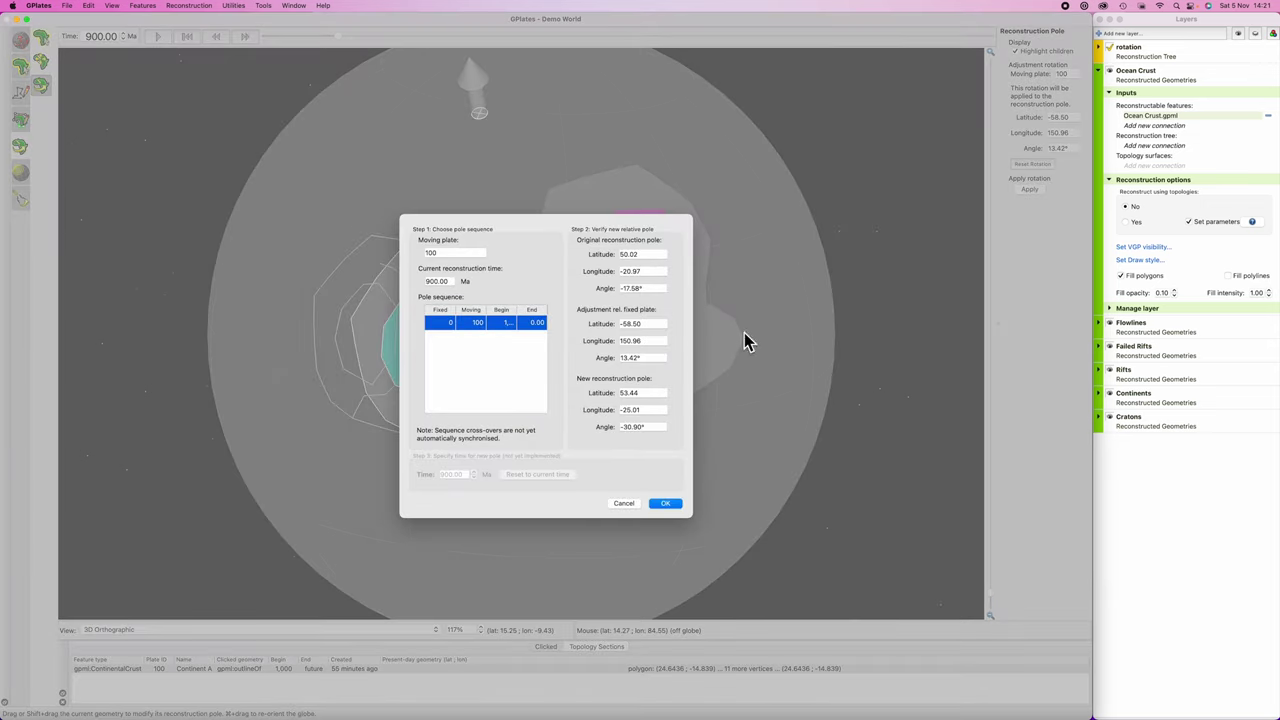
left_click(668, 503)
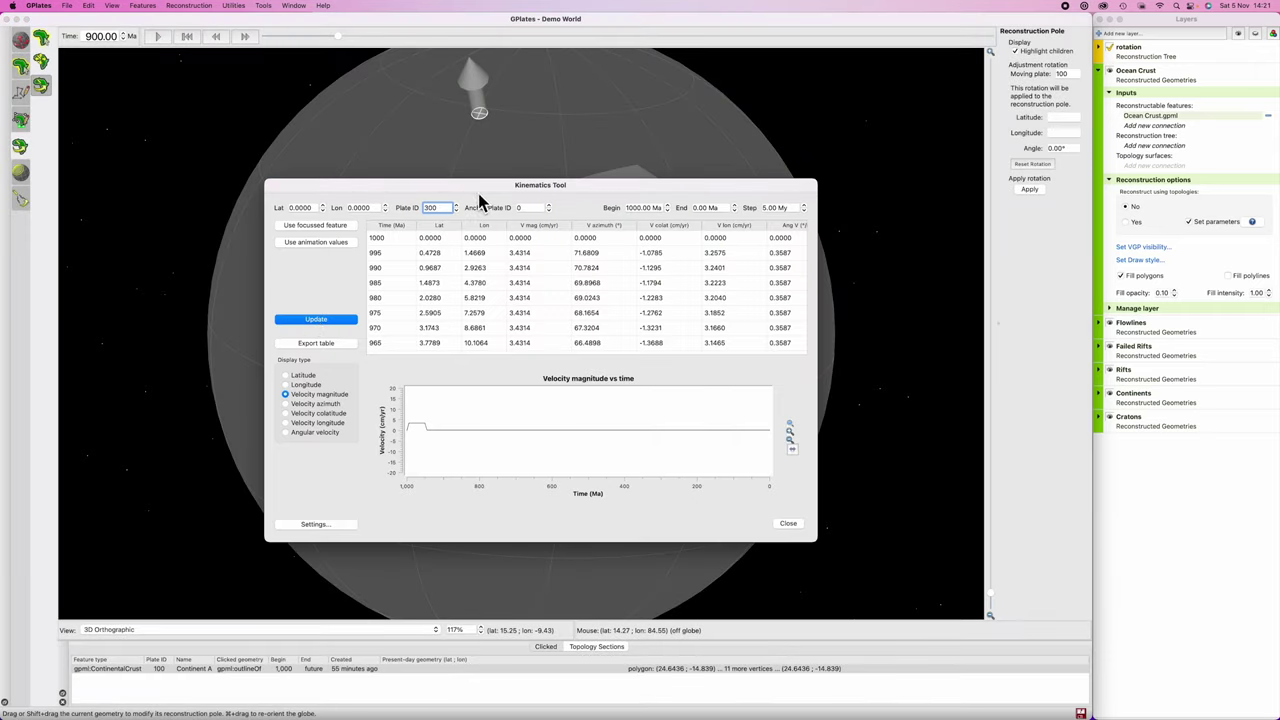
Step: Calculate the kinematics for plate ID 100 and examine its velocity magnitude over time
left_click_drag(478, 192, 850, 160)
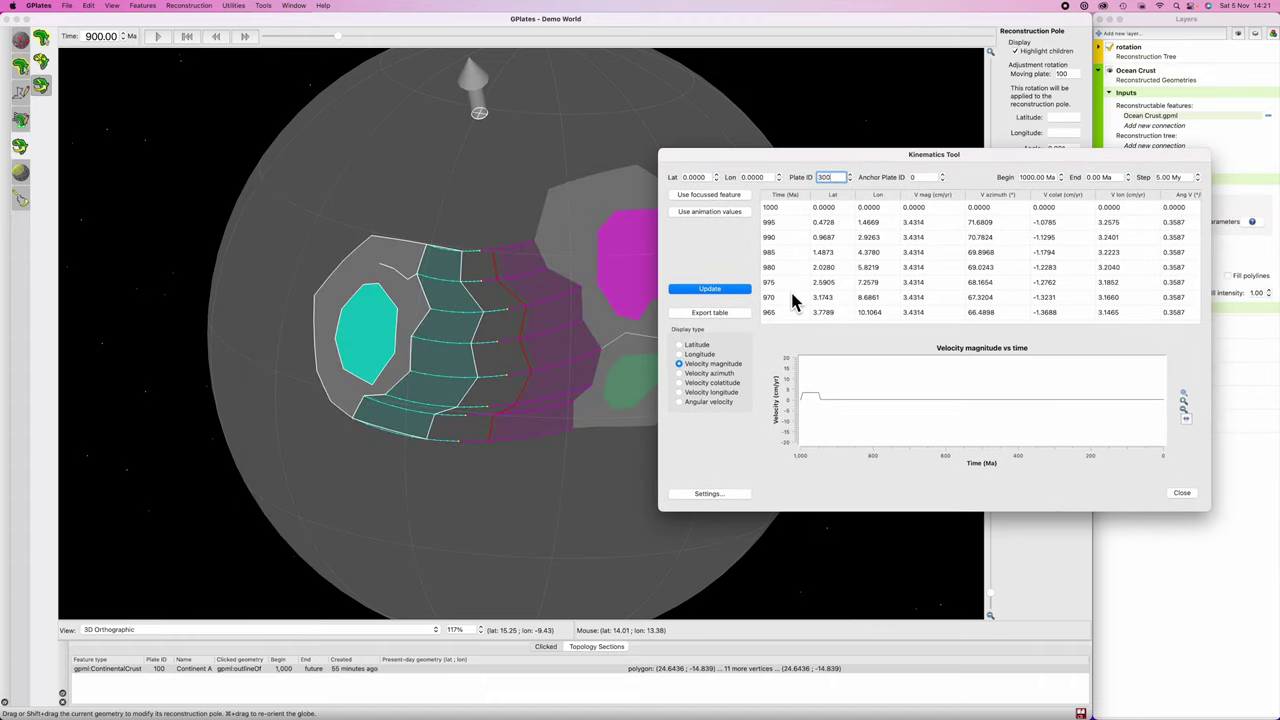
type("100")
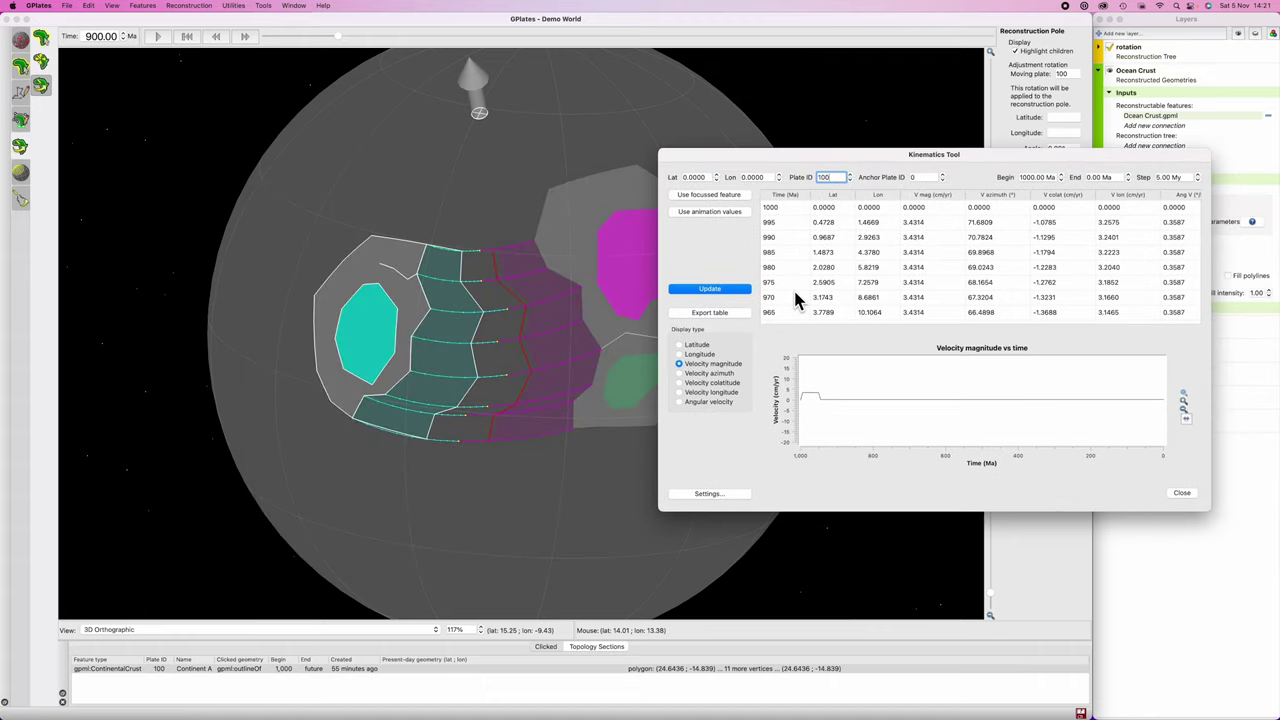
left_click(708, 290)
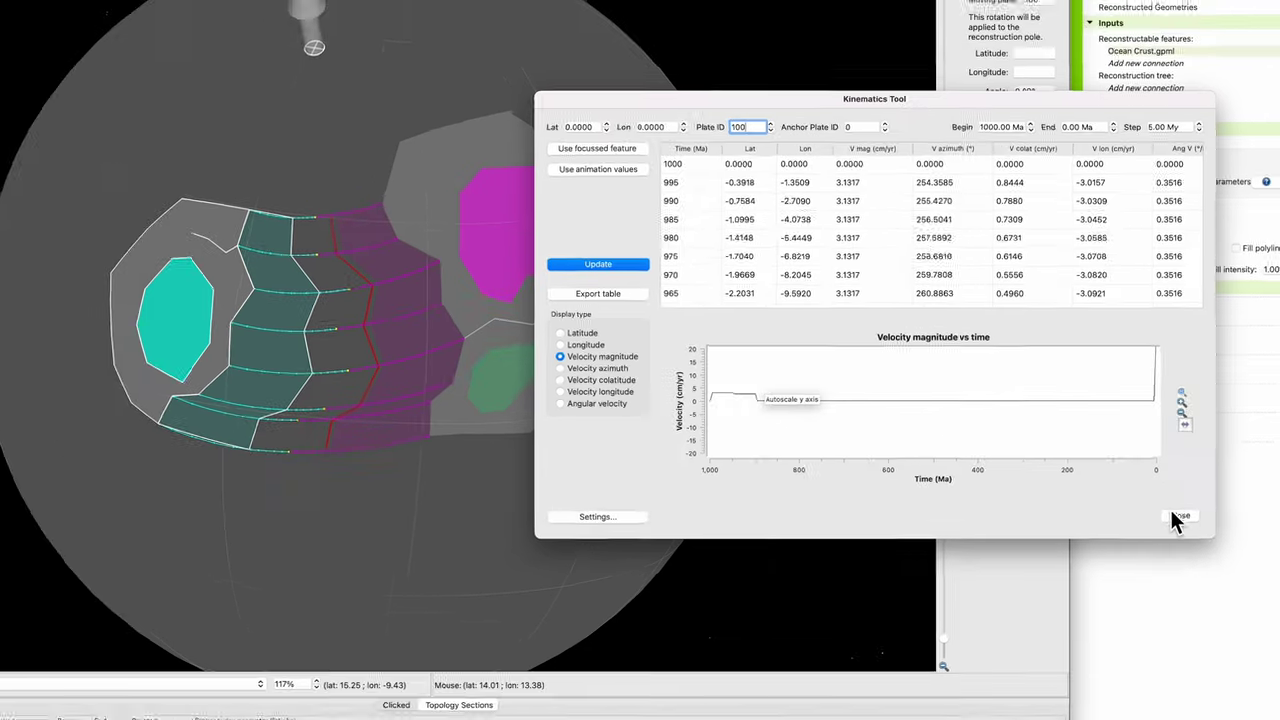
left_click(1178, 531)
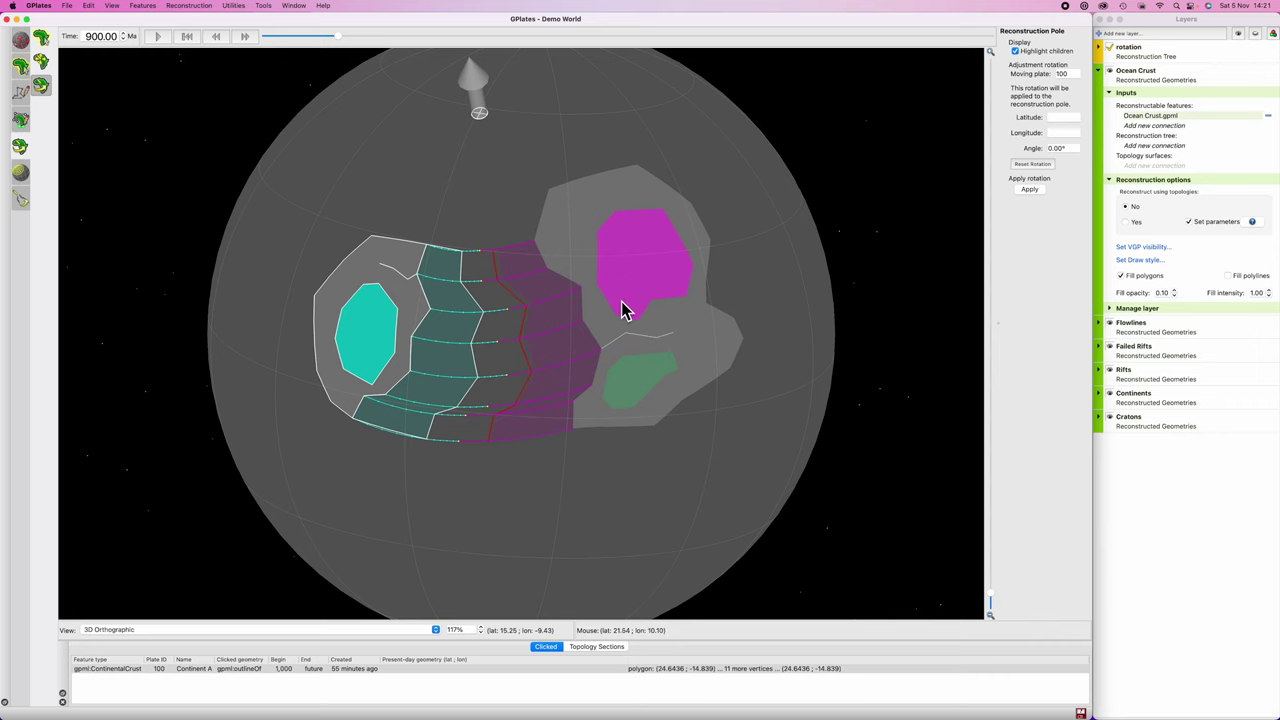
Step: Rotate plate 100 a further 0.88° away from the rift and apply the adjustment
left_click_drag(400, 329, 398, 330)
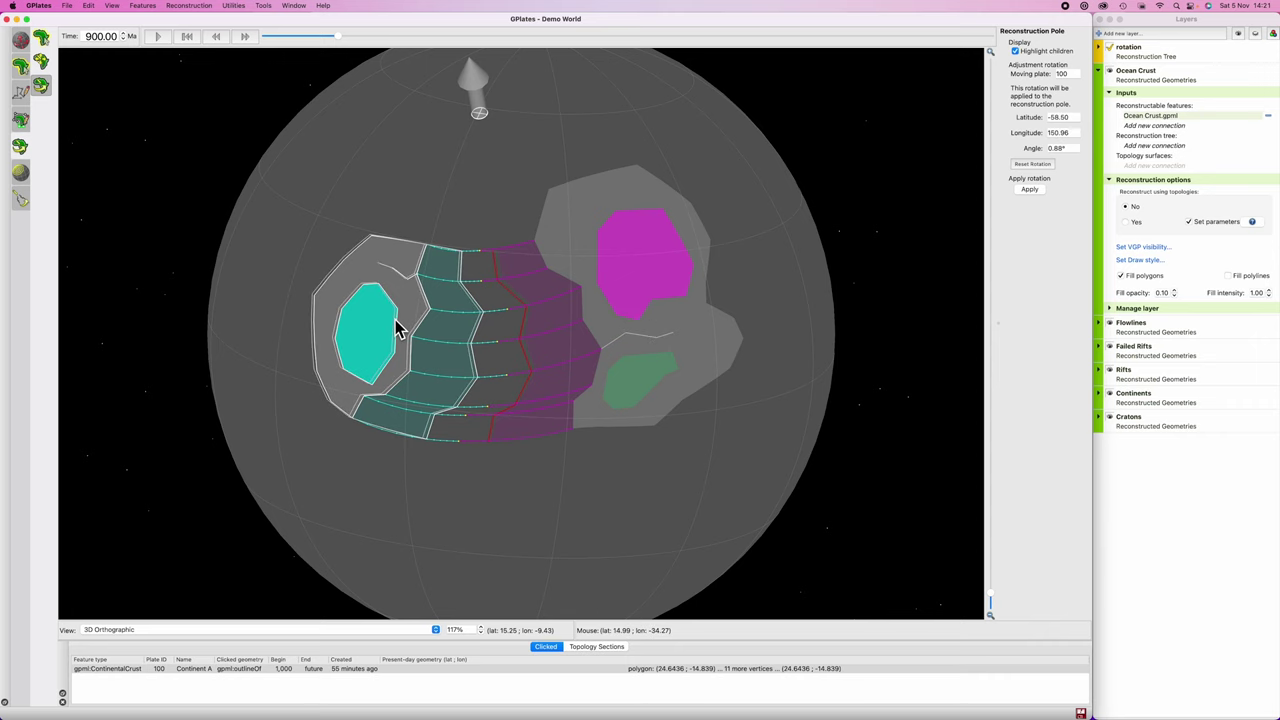
left_click(1030, 190)
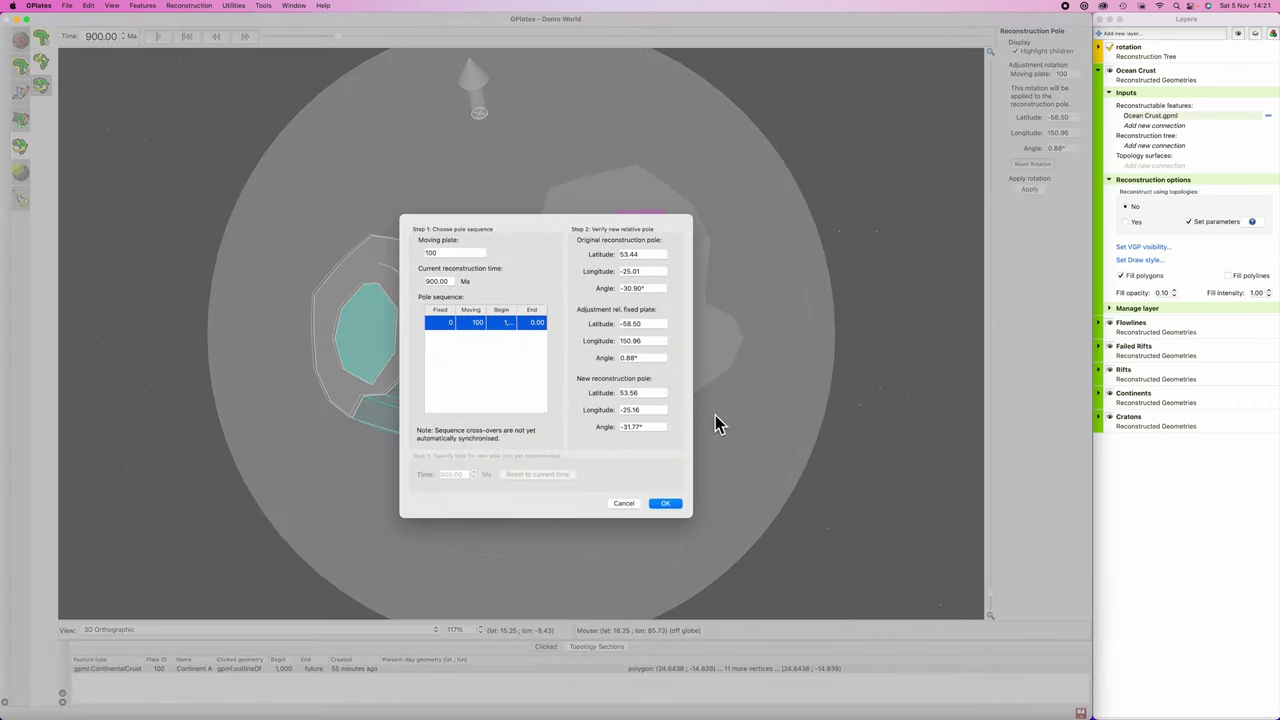
left_click(665, 503)
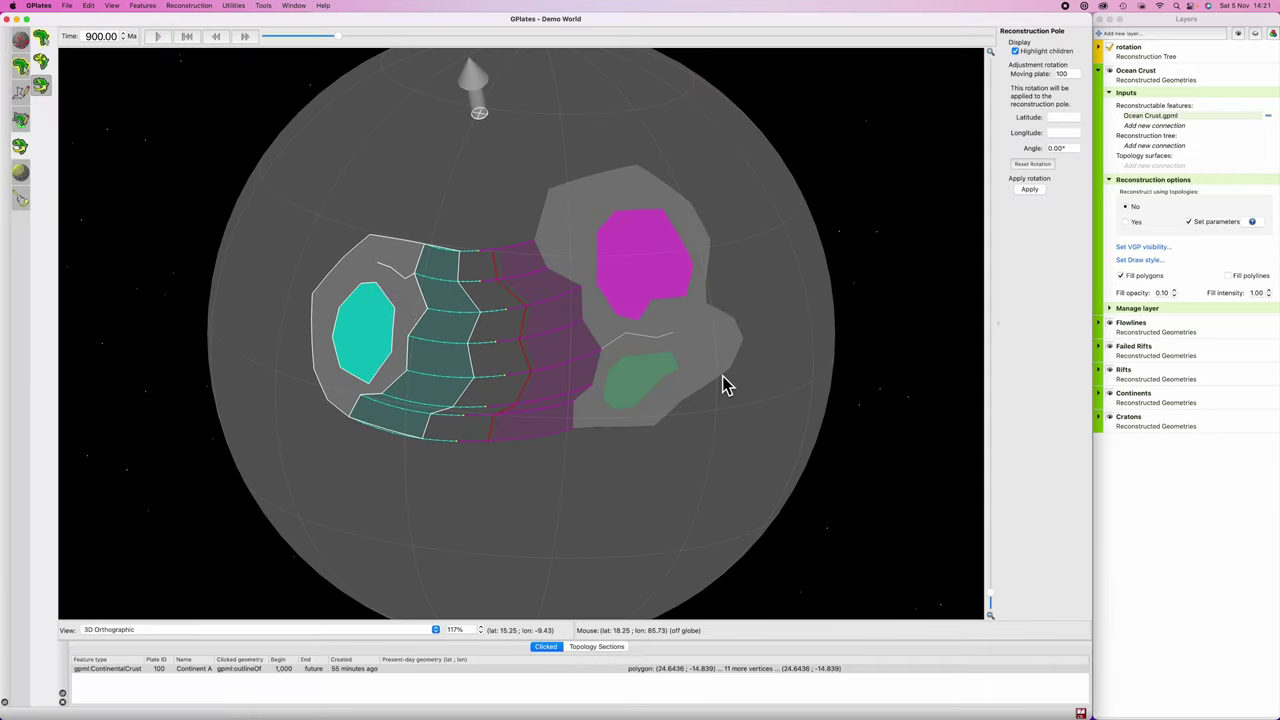
Step: Recalculate the kinematics for plate 100 and check its velocity between 950 and 900 Ma
key("ctrl+k")
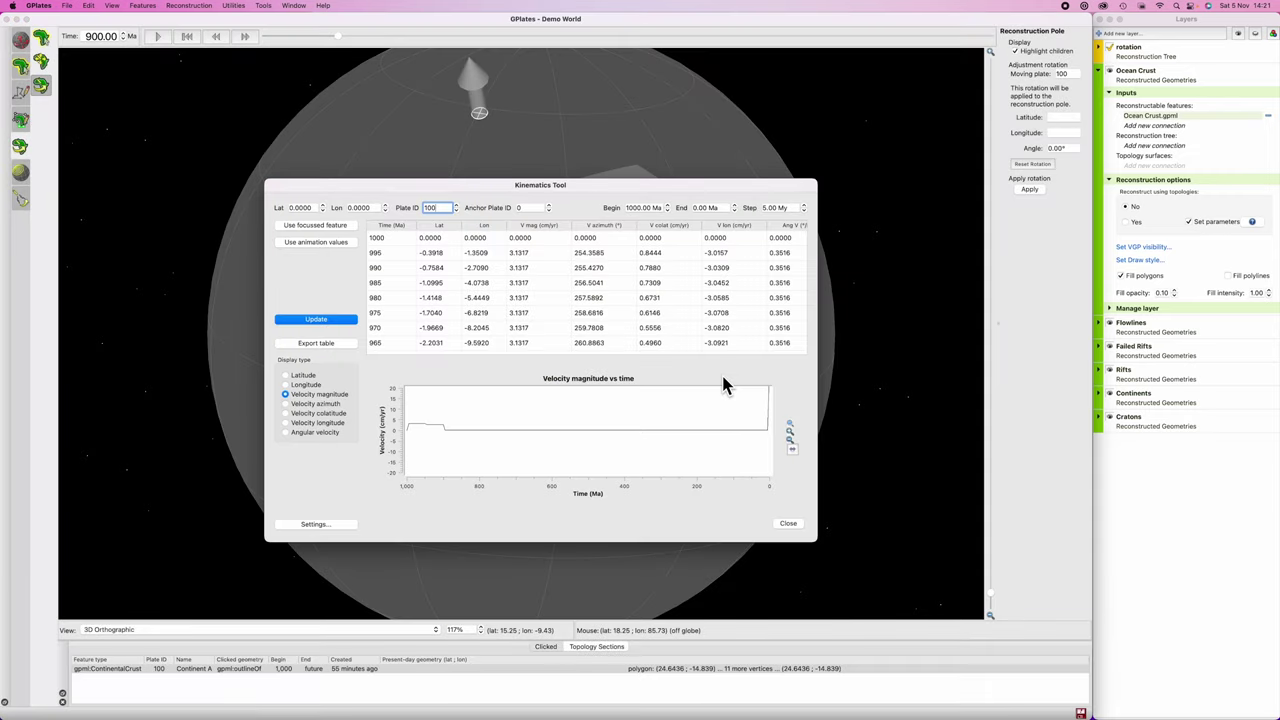
left_click(337, 320)
mouse_move(432, 424)
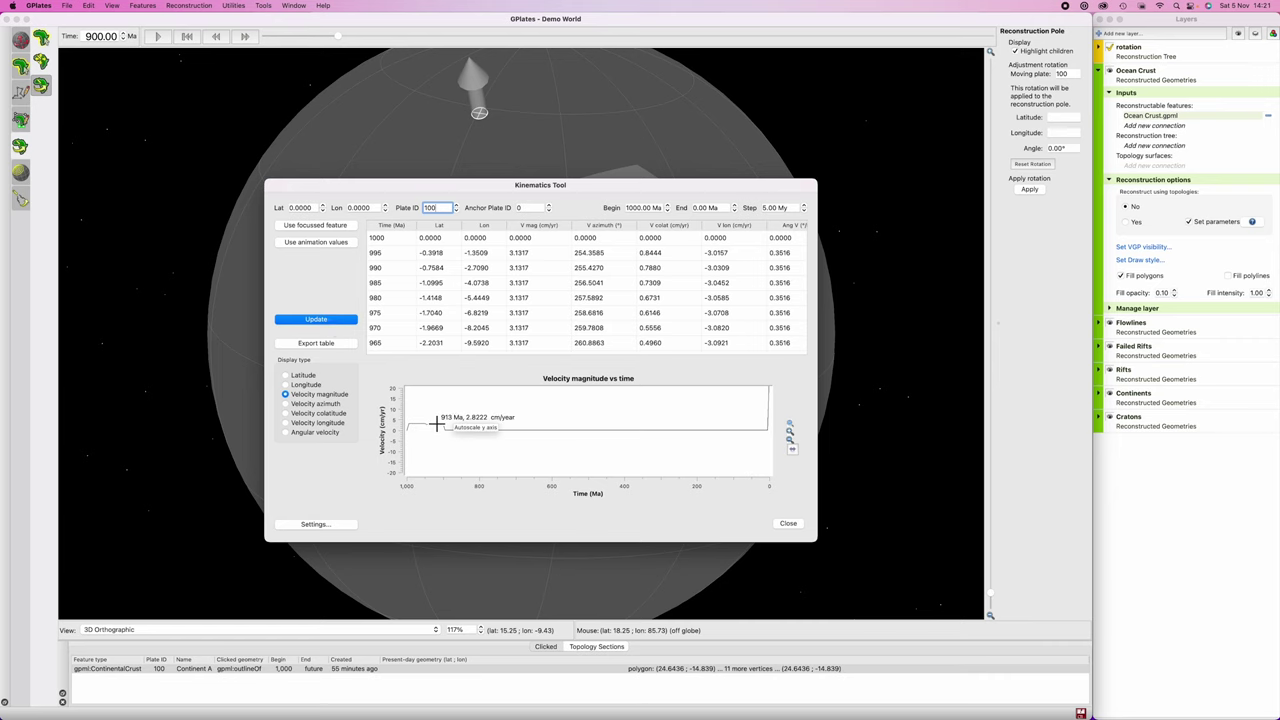
left_click(788, 523)
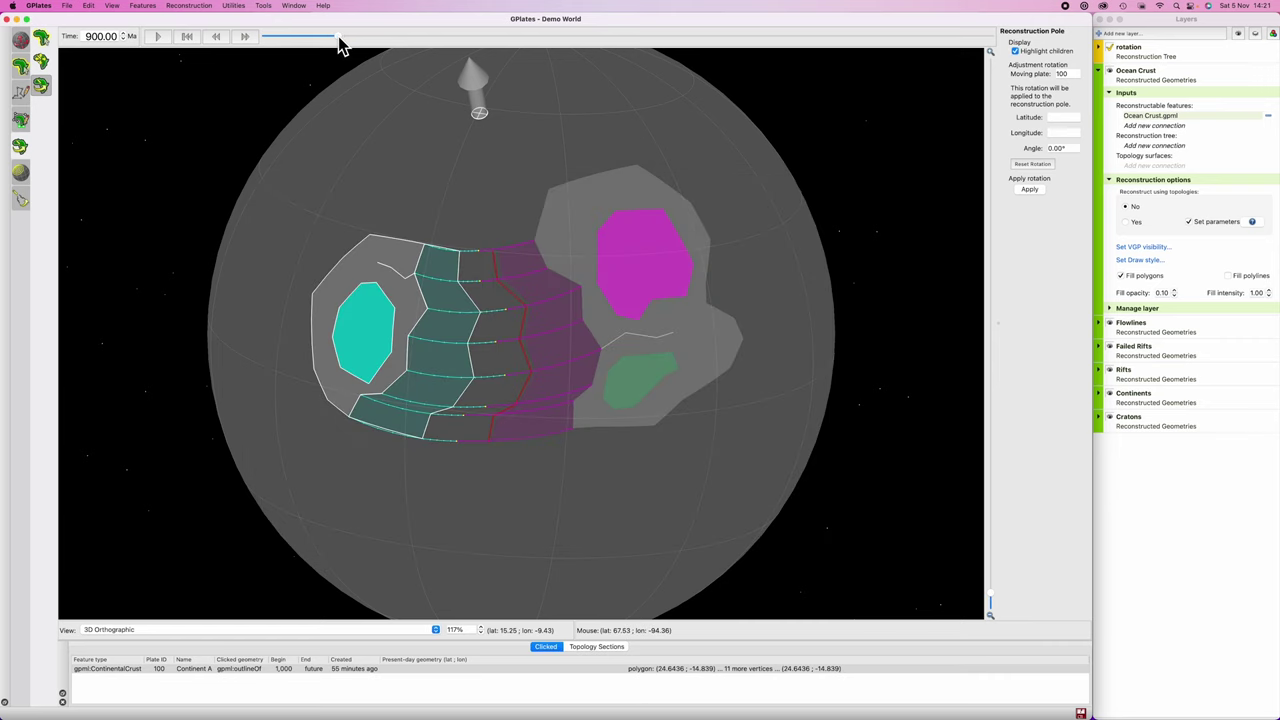
Step: Replay the reconstruction from an earlier time to examine Continent A's motion, and return to 900 Ma
left_click_drag(338, 36, 267, 34)
left_click(157, 36)
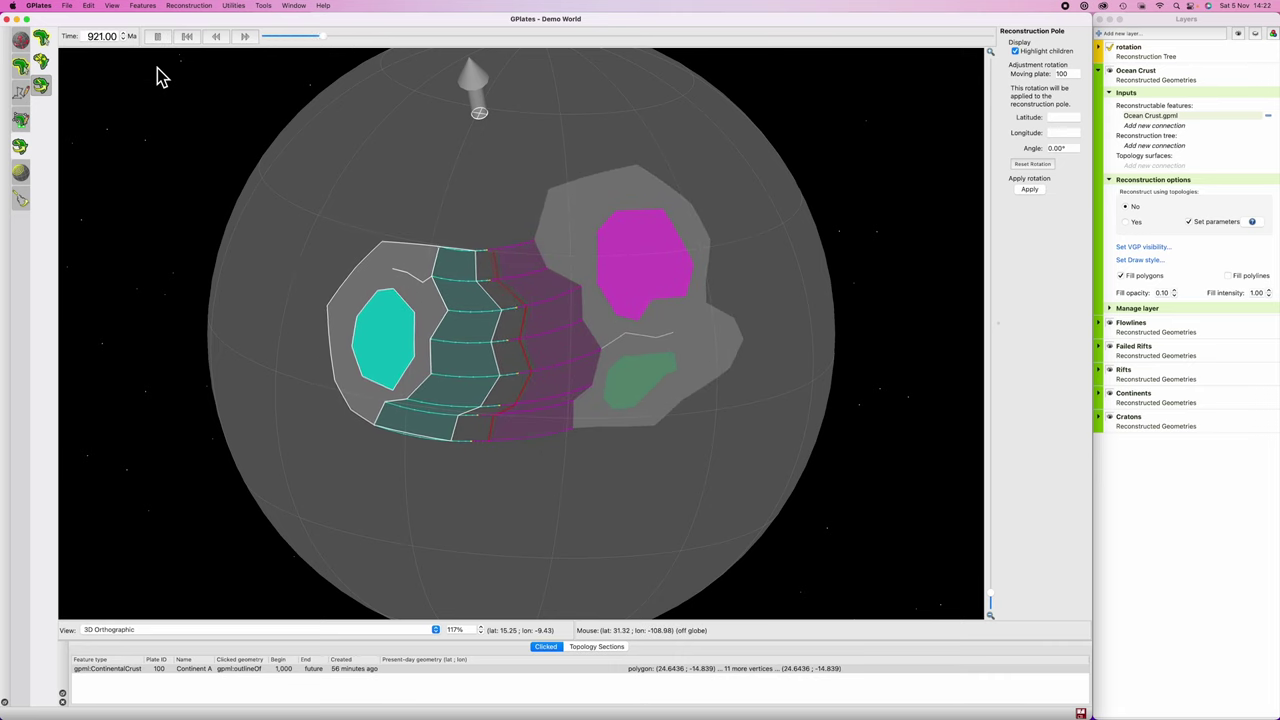
left_click(100, 36)
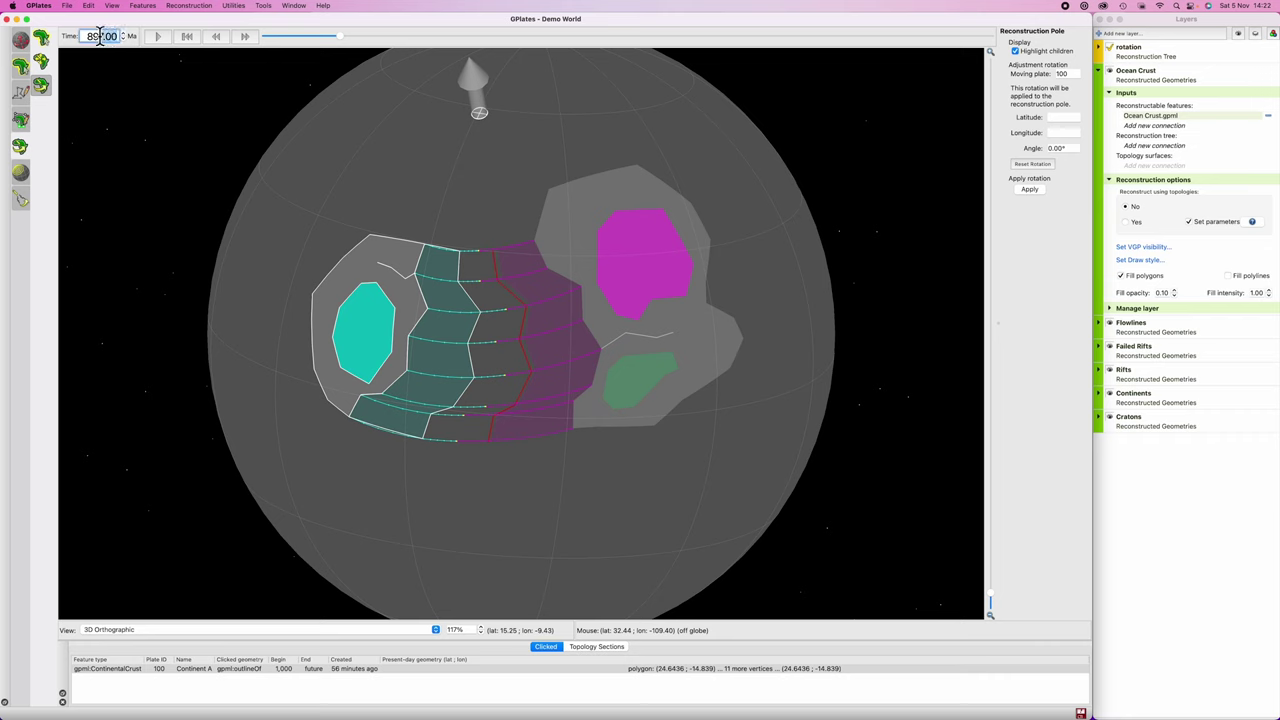
double_click(100, 36)
type("9")
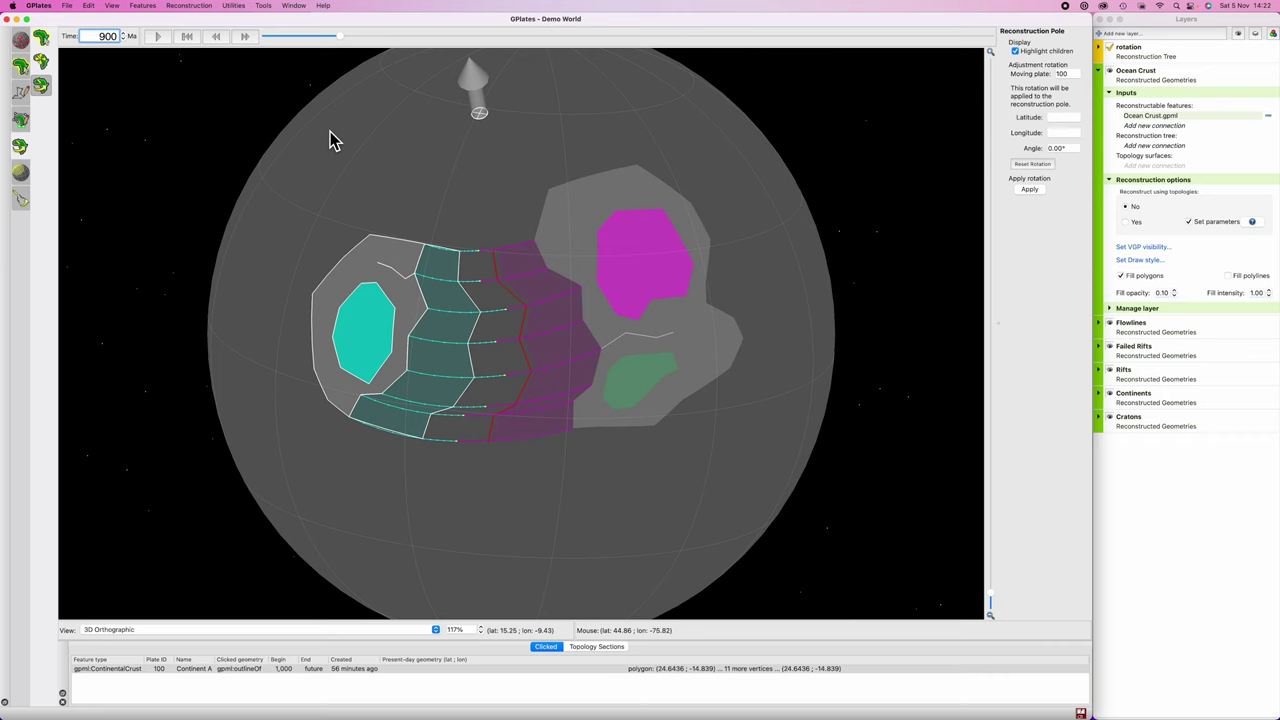
key("Return")
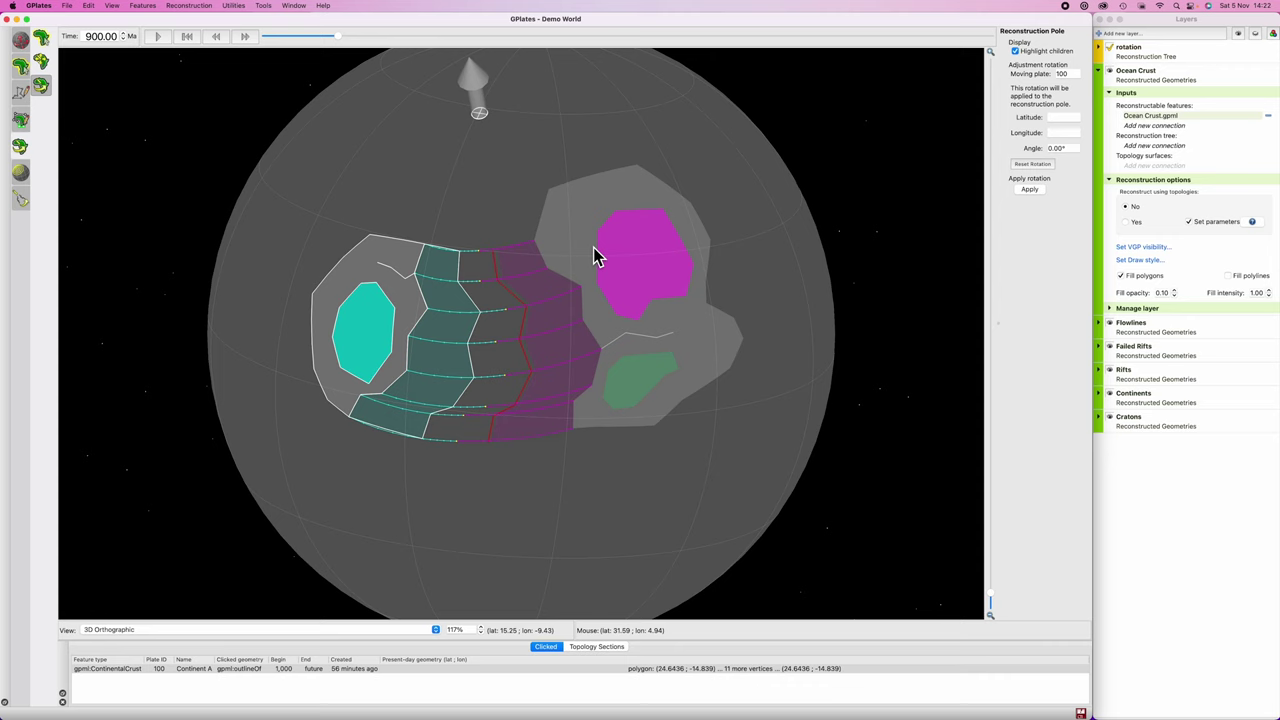
Step: Choose Continent BC (plate 300) and move the rotation pole to about latitude 66.95, longitude -5.41
key("f")
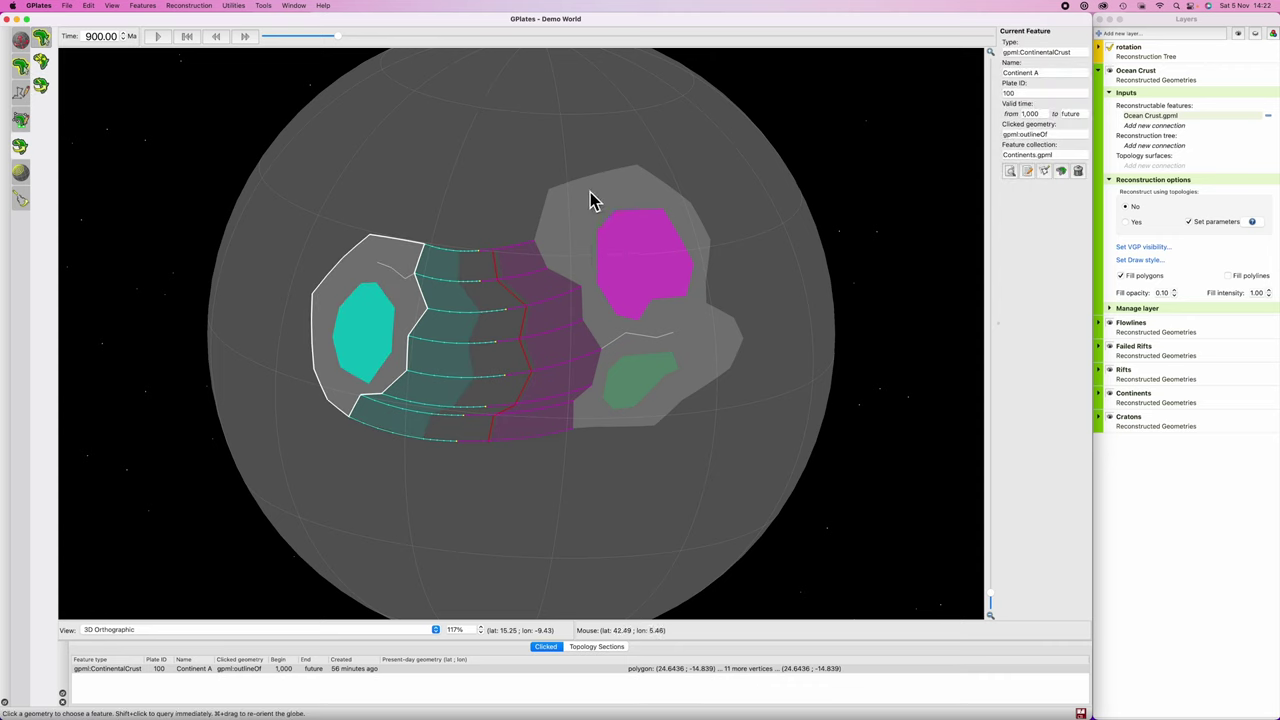
left_click(590, 195)
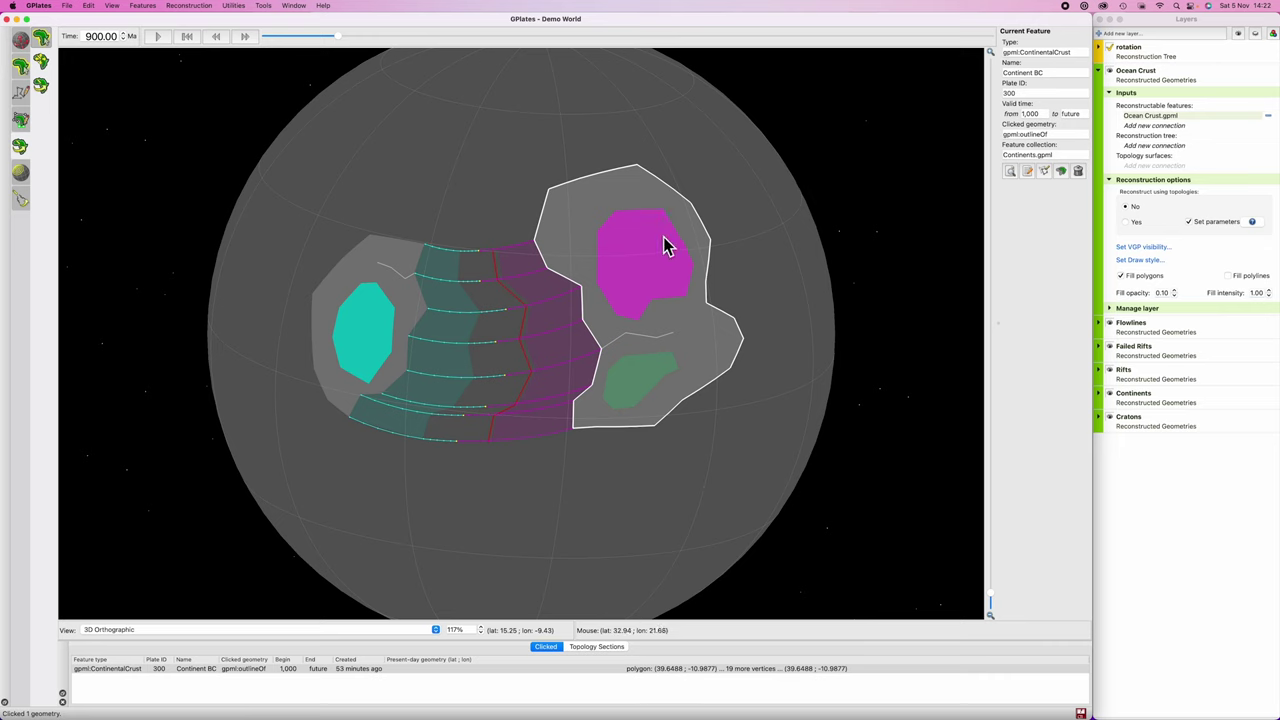
key("p")
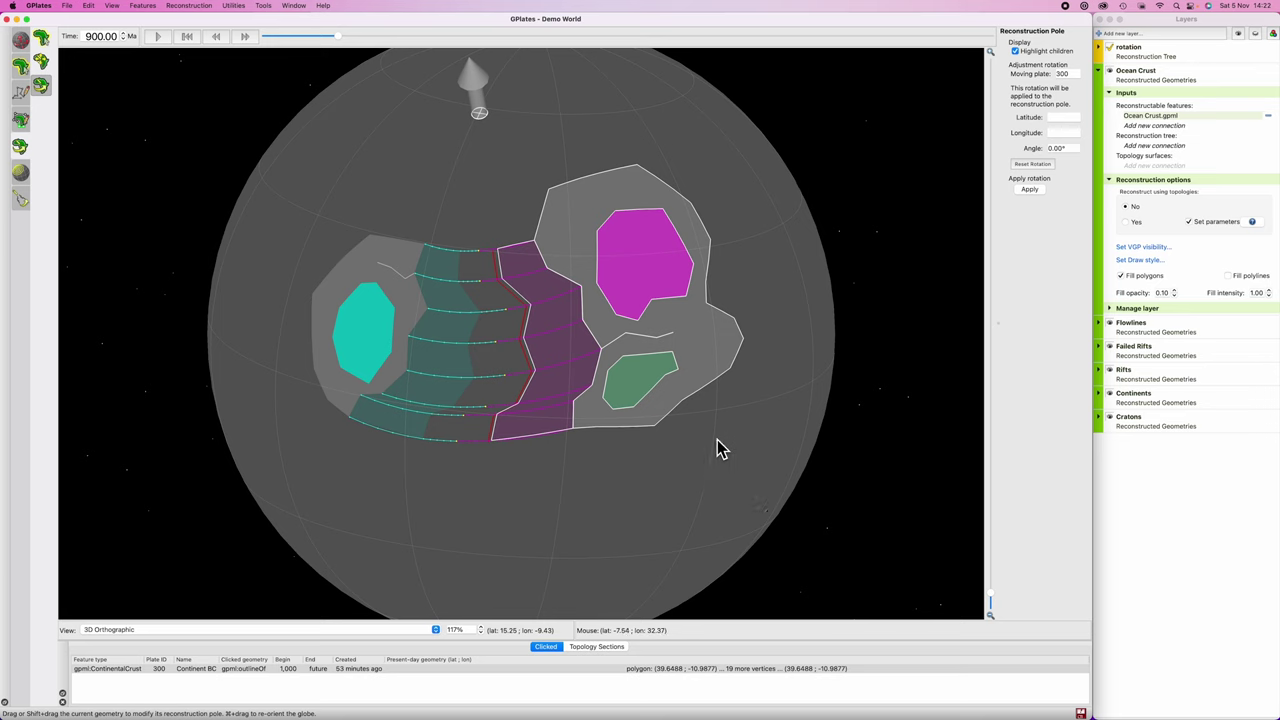
left_click_drag(716, 470, 690, 467, "super")
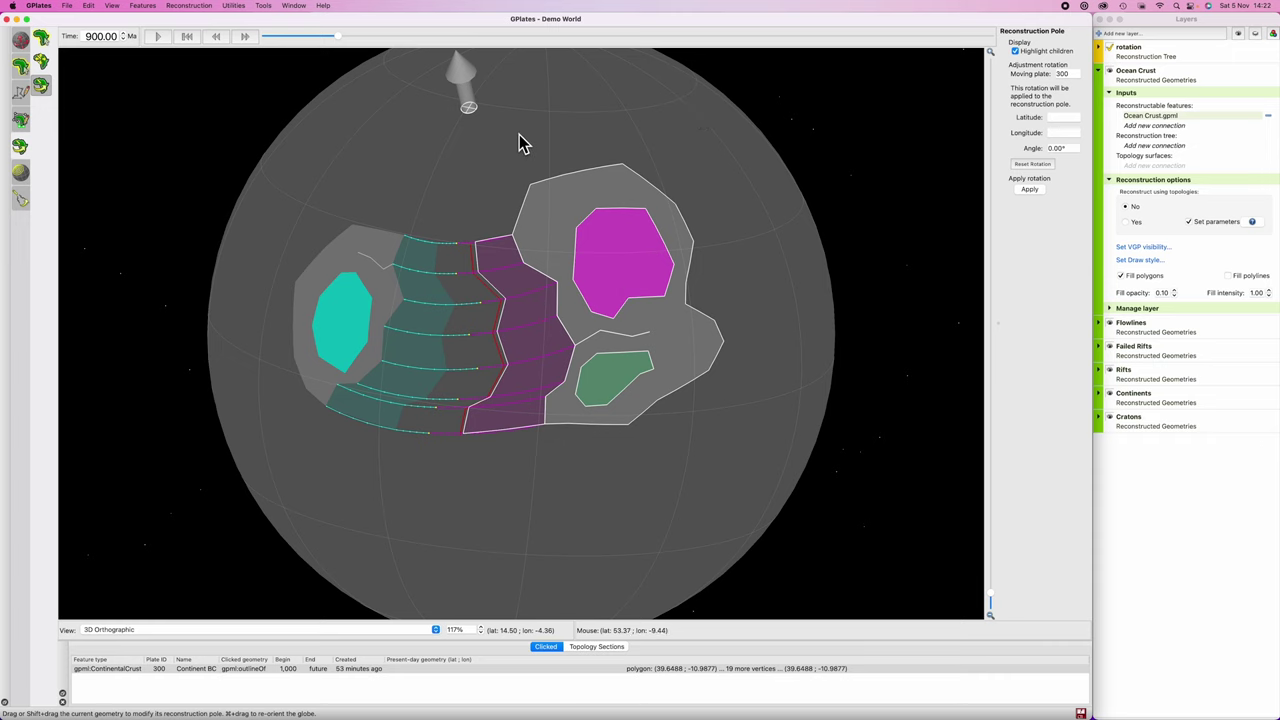
key("o")
left_click_drag(472, 108, 537, 91)
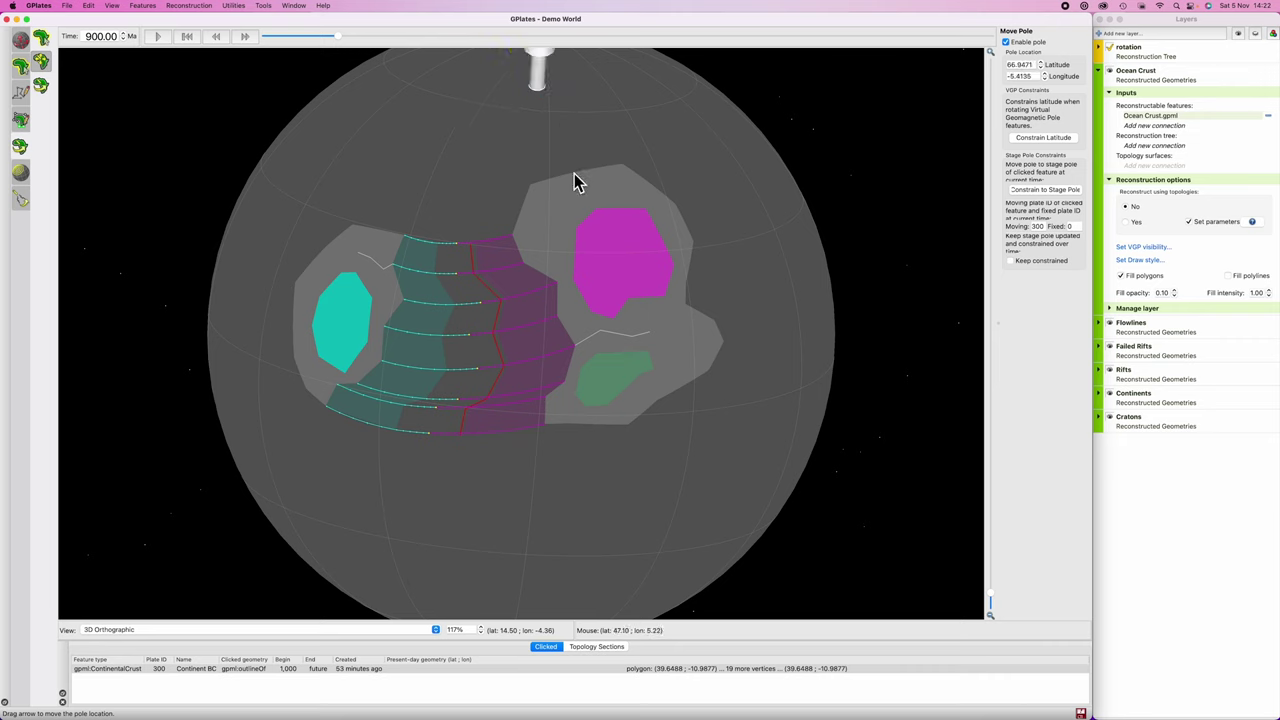
Step: Rotate plate 300 about 11.13° away from the rift around the moved pole and apply the rotation
key("p")
left_click_drag(618, 252, 649, 249)
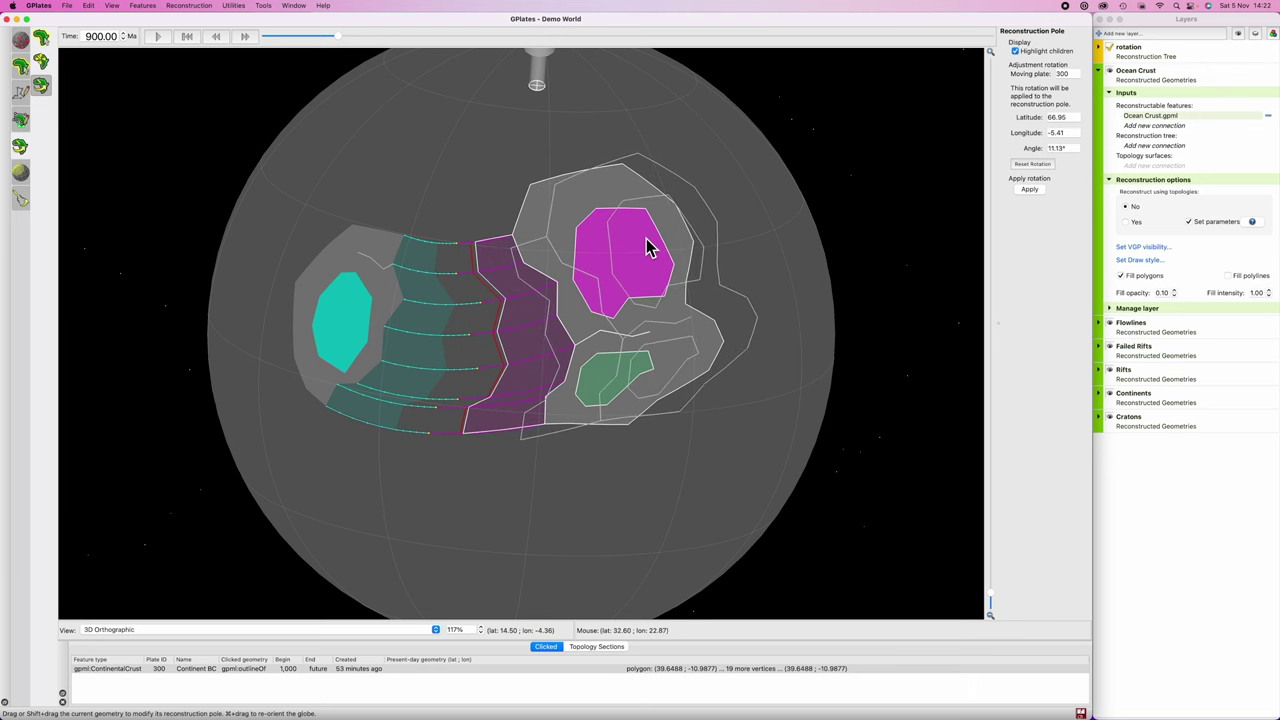
left_click(1025, 190)
left_click(664, 502)
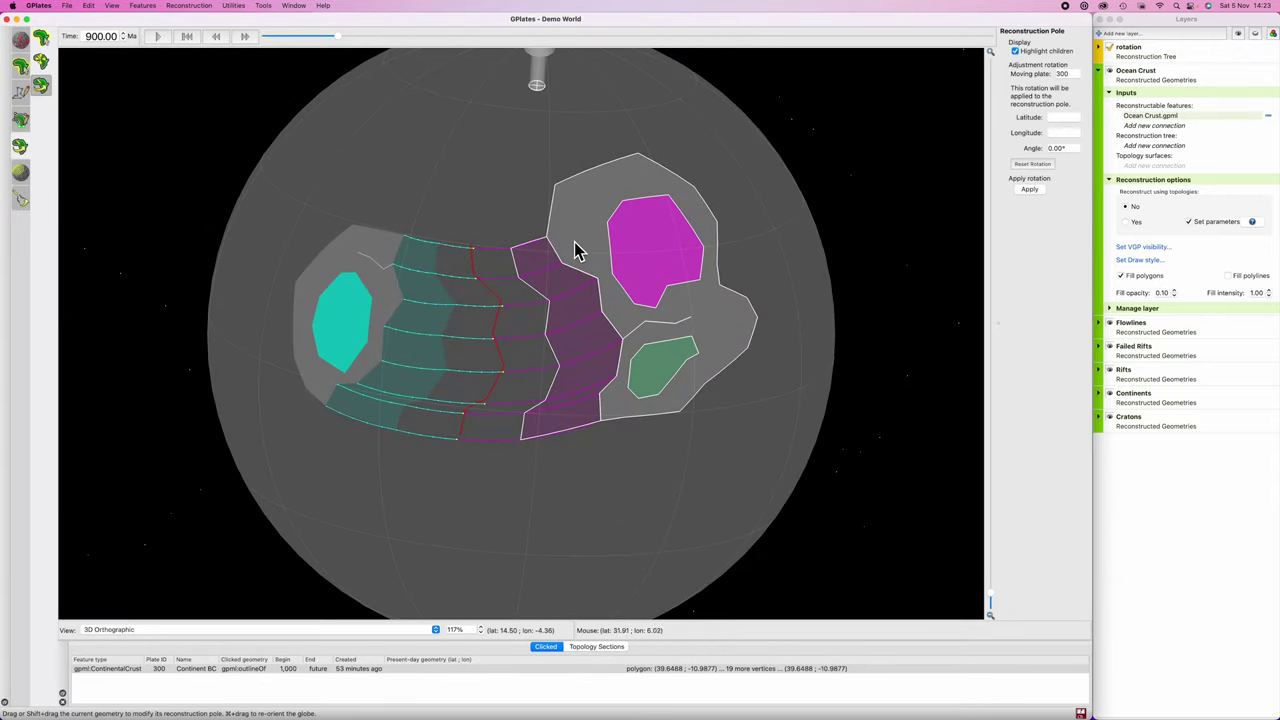
Step: Calculate the kinematics for plate ID 300 and examine its velocity magnitude over time
left_click_drag(545, 368, 534, 363, "super")
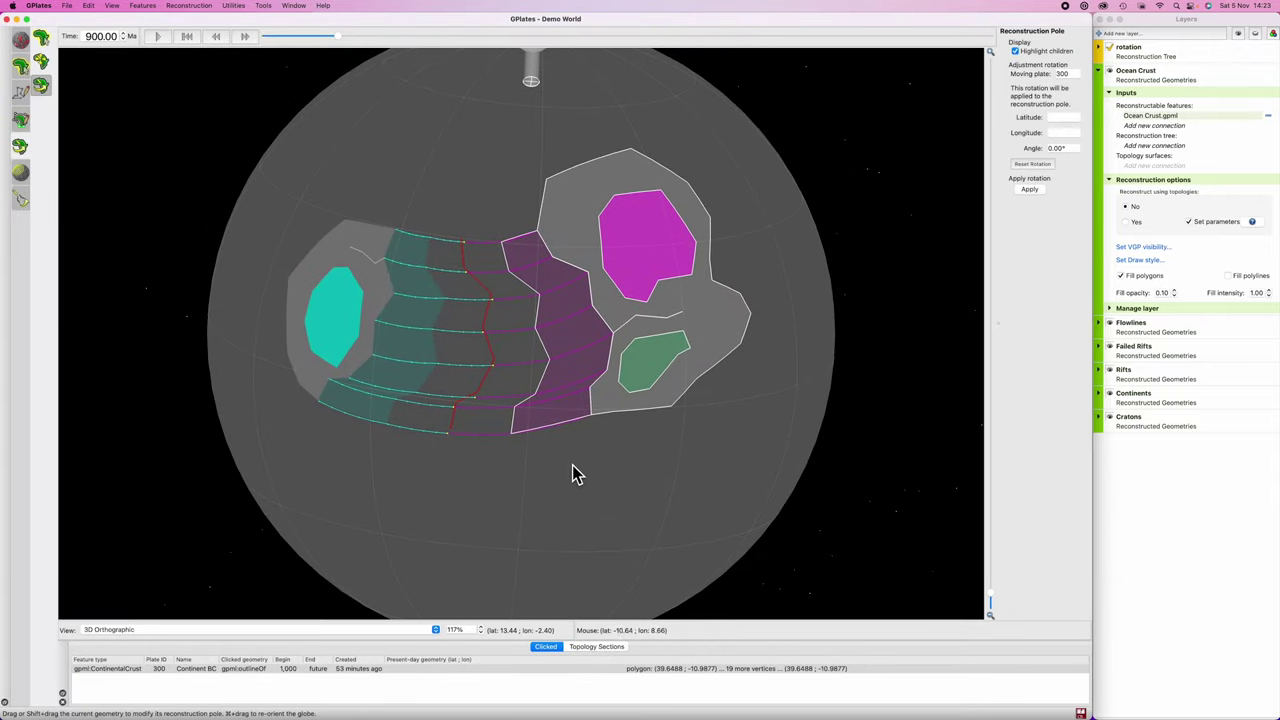
mouse_move(640, 465)
left_mouse_down("super")
mouse_move(664, 457)
mouse_move(626, 460)
left_mouse_up("super")
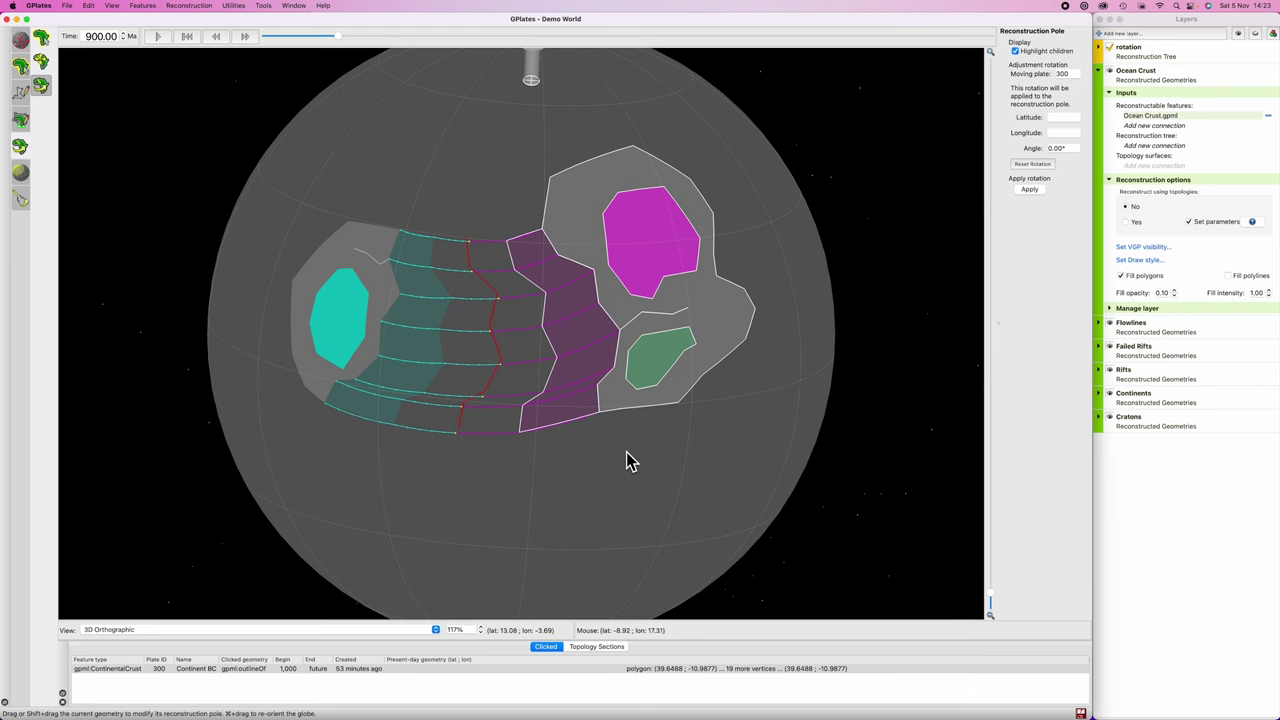
key("super+k")
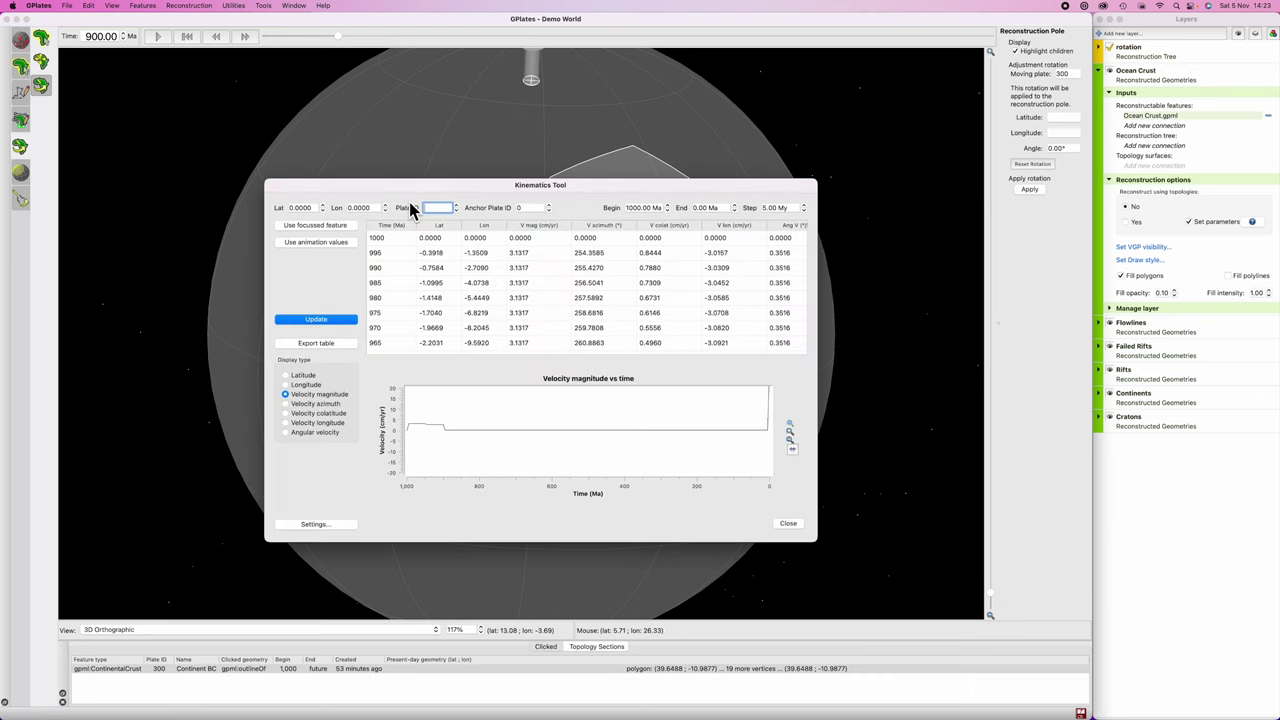
left_click(314, 318)
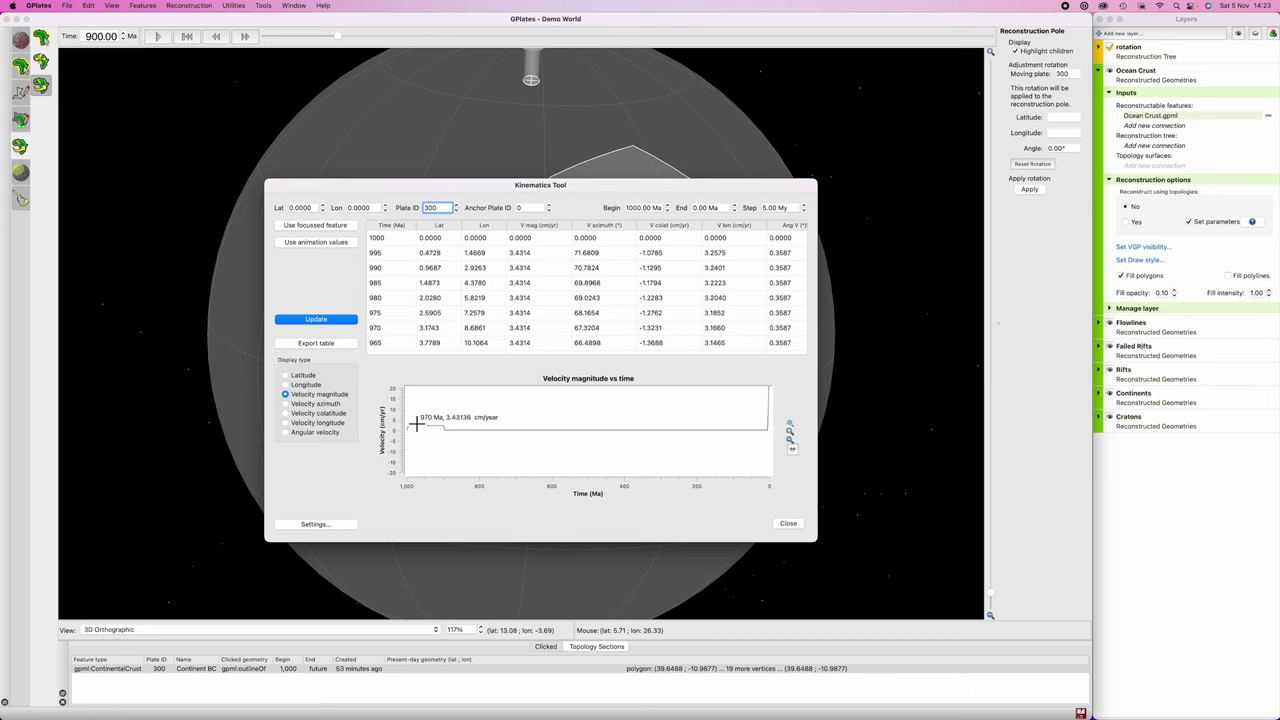
left_click(788, 523)
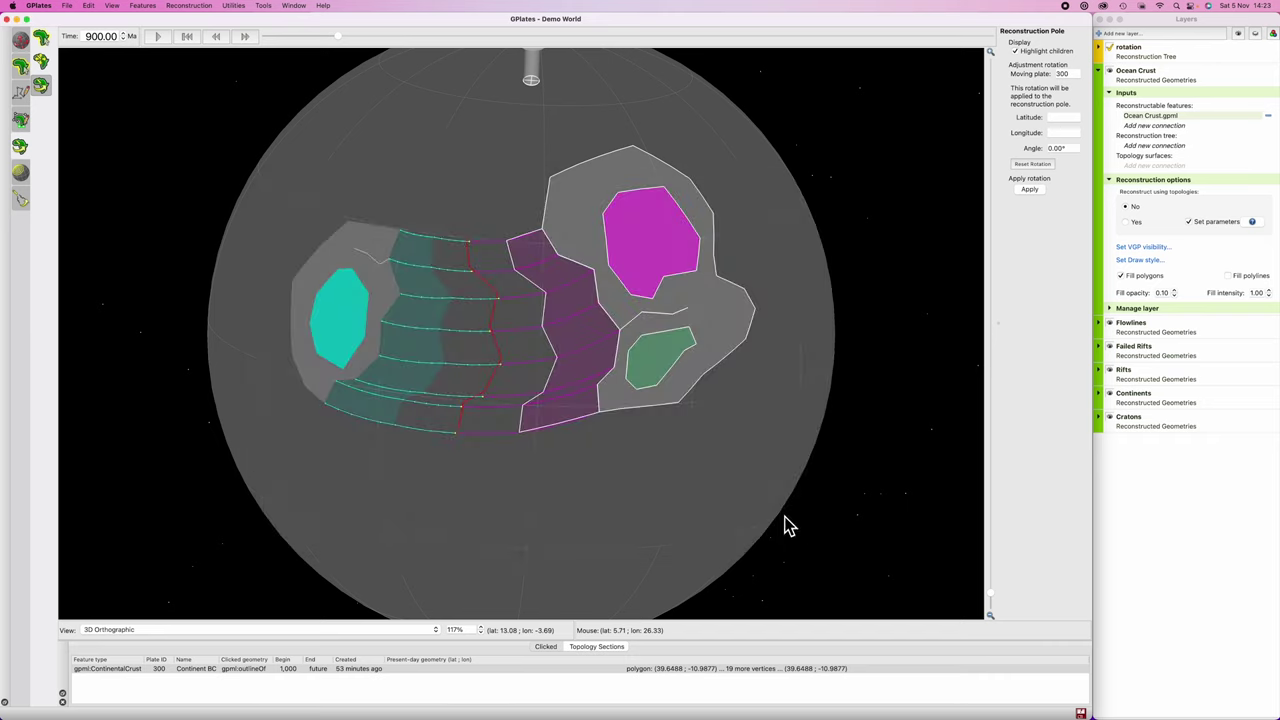
left_click_drag(818, 366, 790, 398)
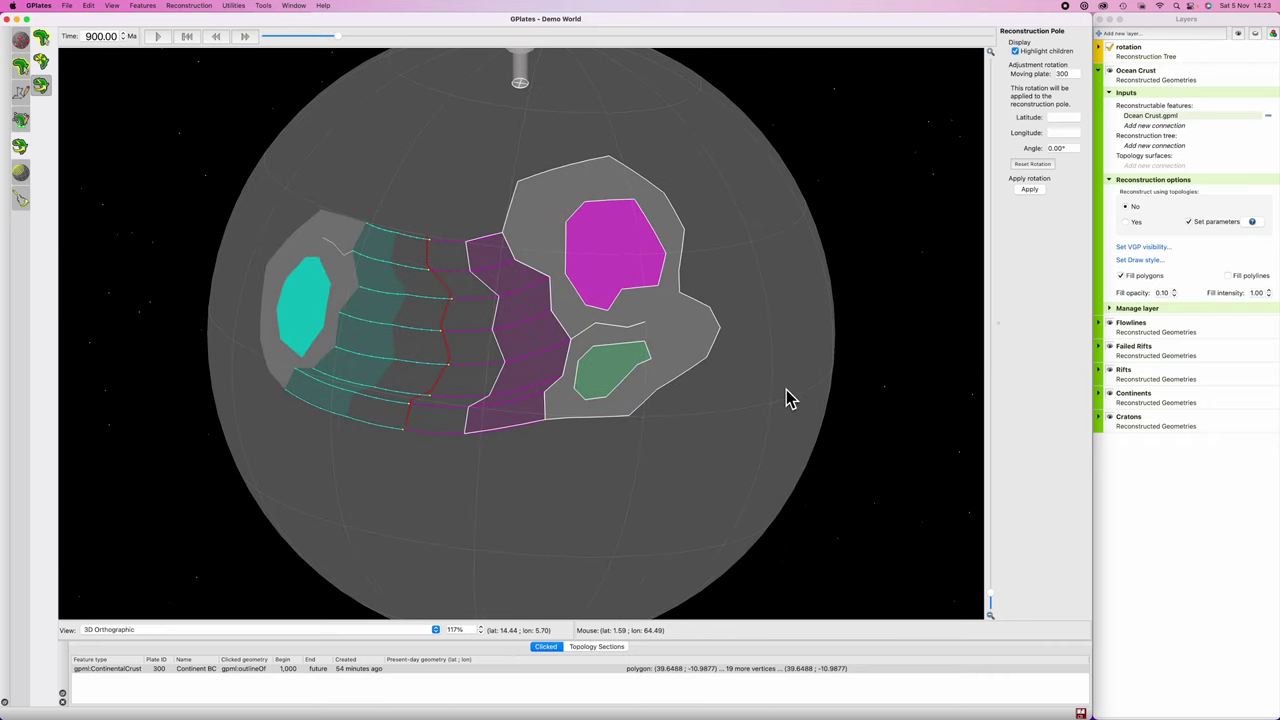
Step: Move the rotation pole to about latitude 66.57, longitude 2.86, and try rotating plate 300 about 2.34° before resetting the rotation
key("o")
left_click_drag(526, 94, 538, 92)
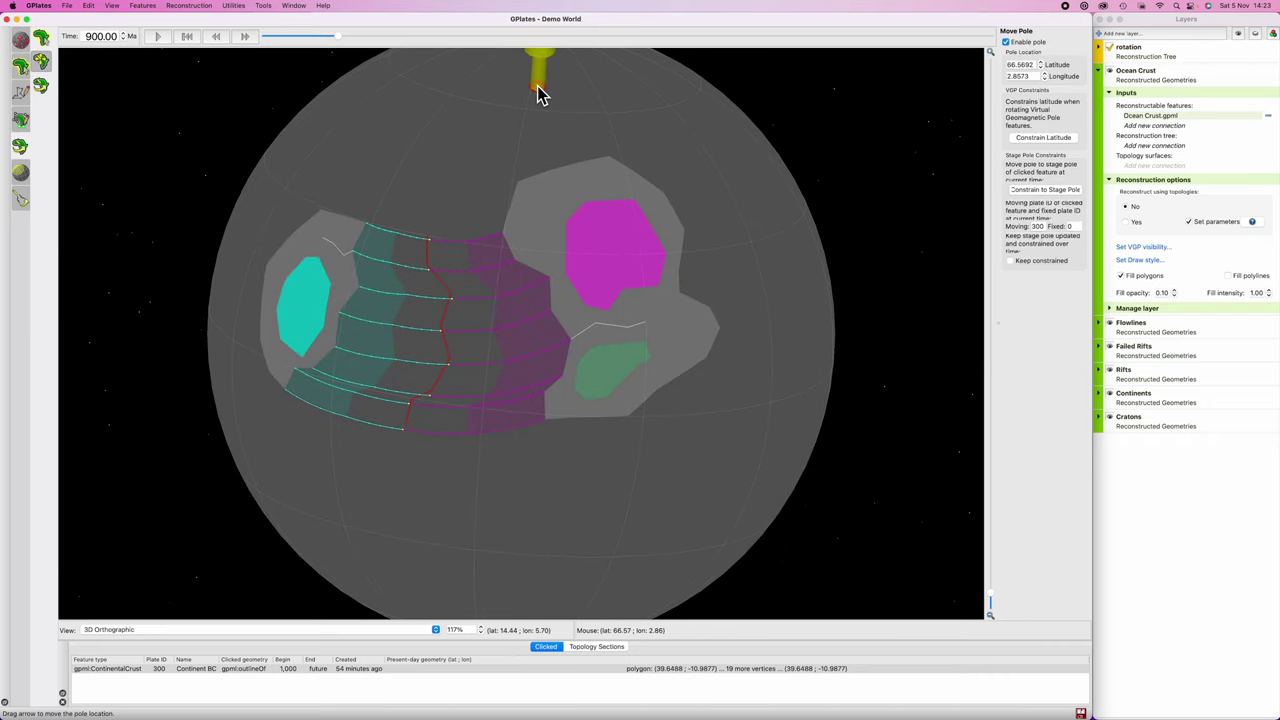
key("p")
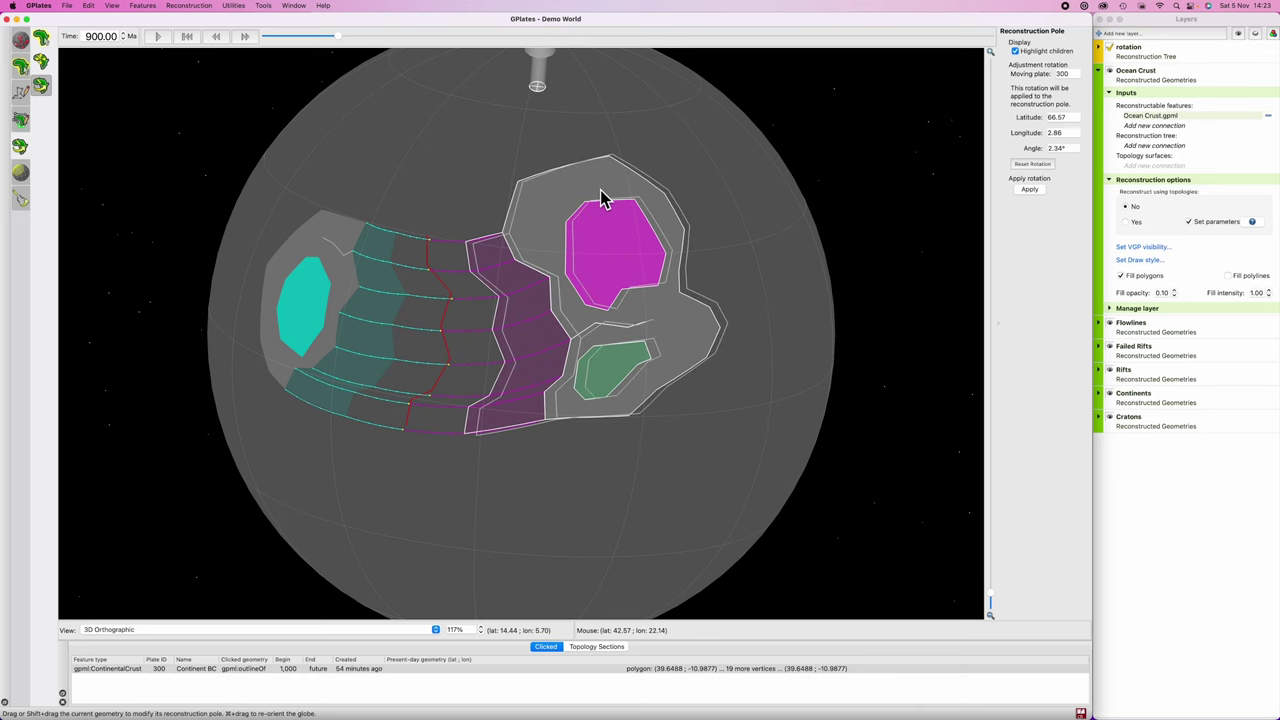
left_click(1033, 164)
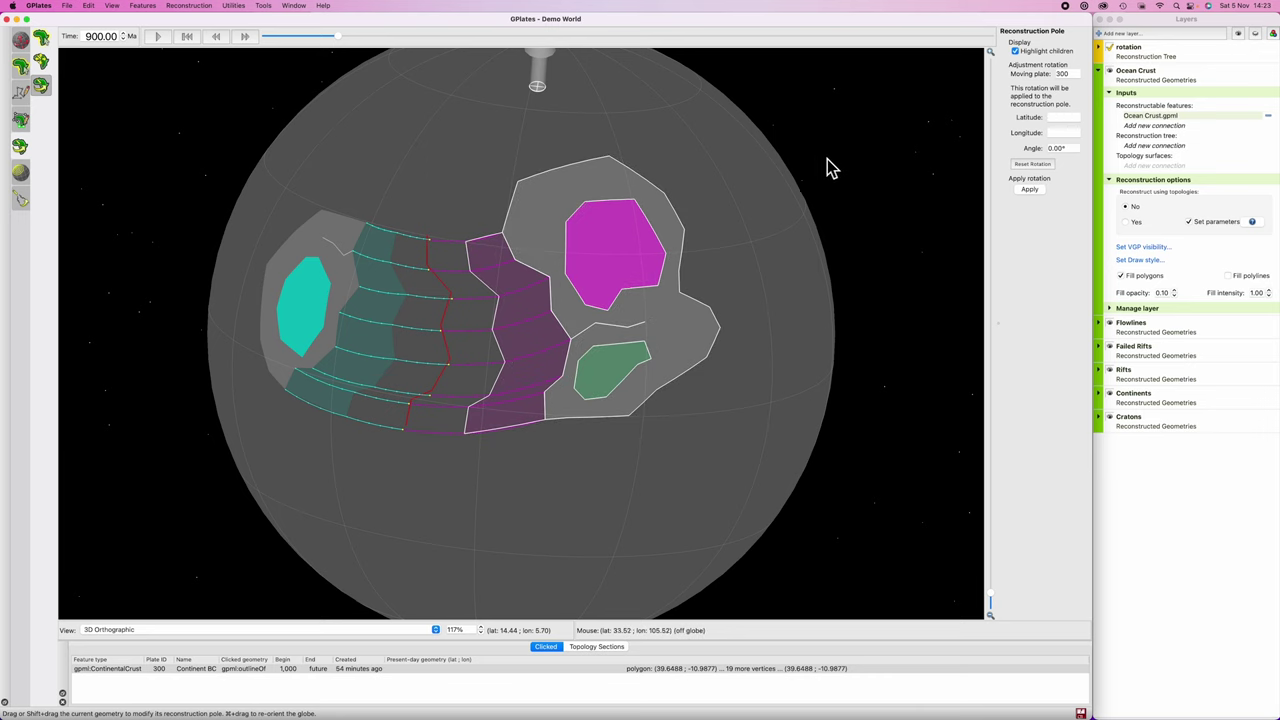
Step: Rotate plate 300 slightly farther from the rift, apply the adjustment, and check its velocity magnitude over time with the Kinematics Tool
left_click_drag(613, 216, 623, 214)
left_click(1029, 189)
left_click(663, 500)
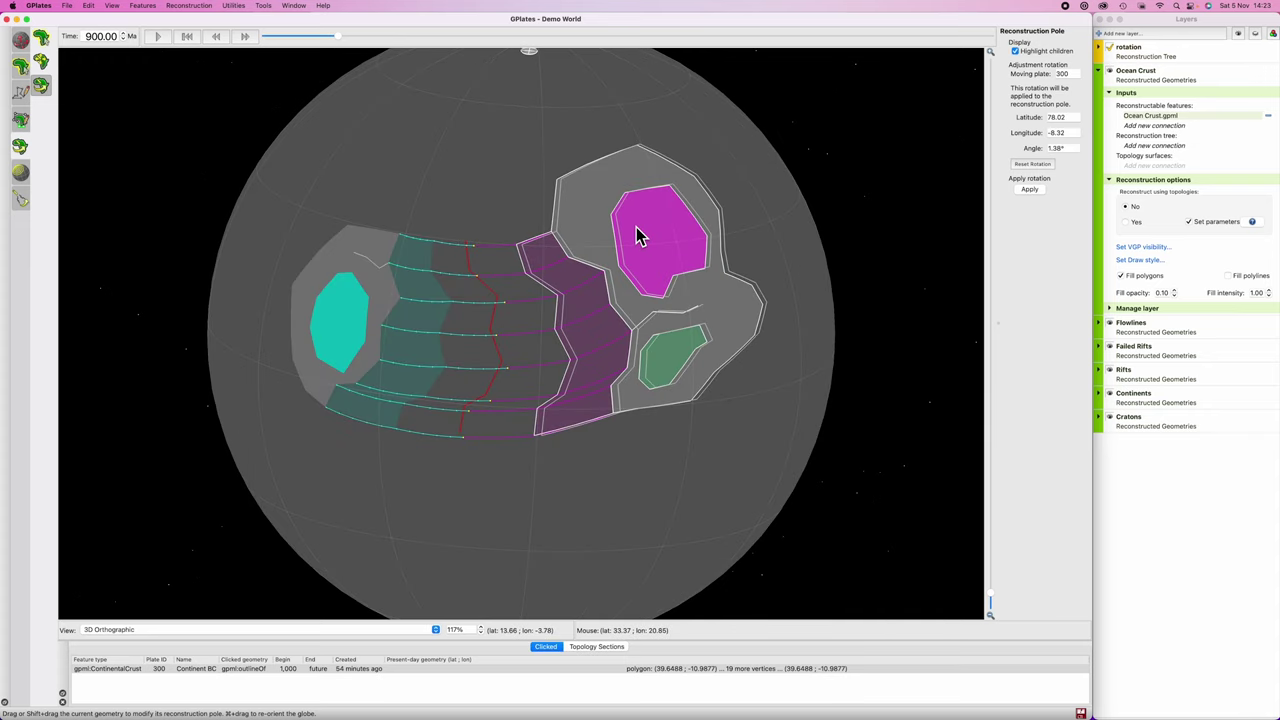
left_click_drag(686, 229, 640, 326)
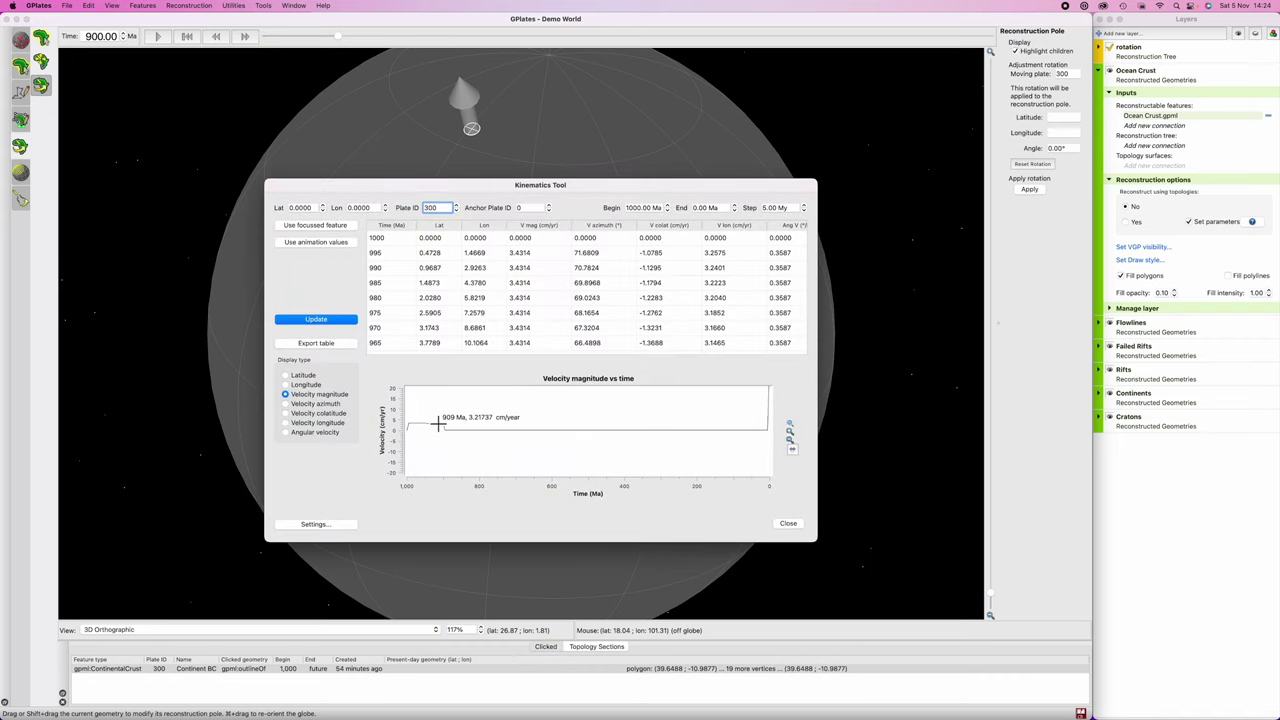
left_click(788, 523)
left_click_drag(720, 503, 505, 492, "super")
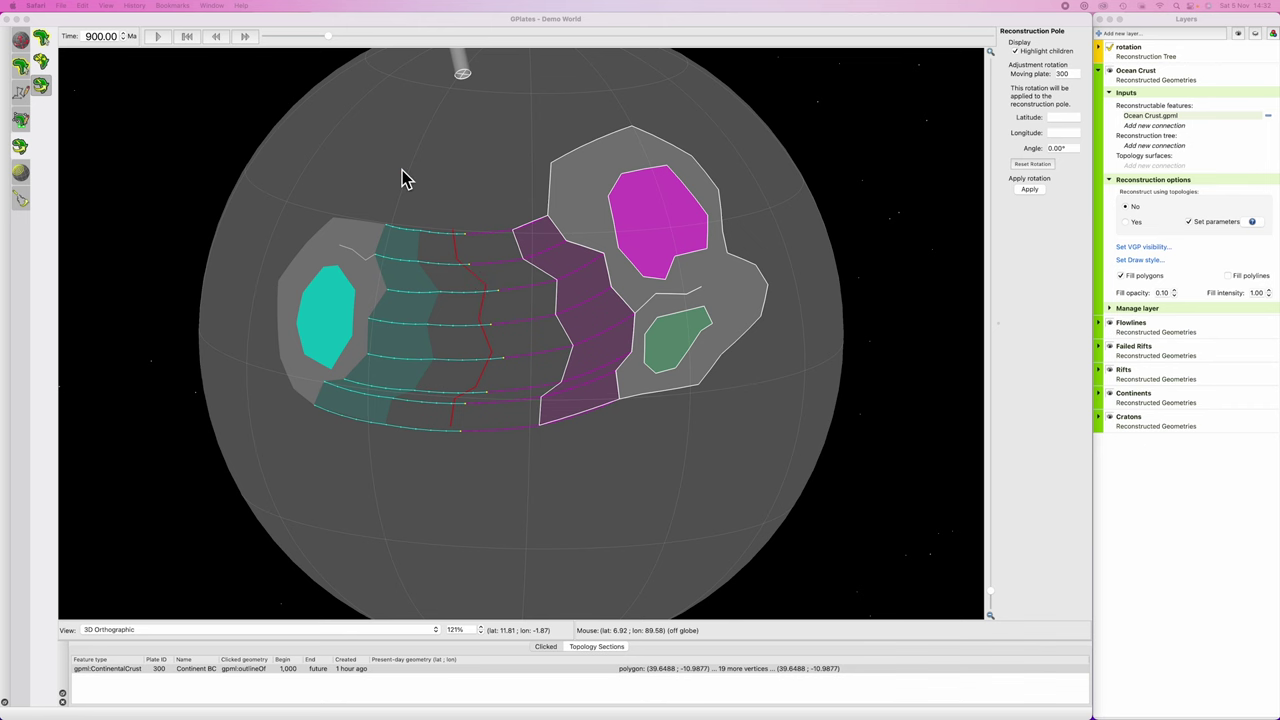
Step: Choose the Flowlines 1000 feature, copy its seed points into a new geometry, and turn that geometry into a polygon
scroll(617, 329, "up", 3)
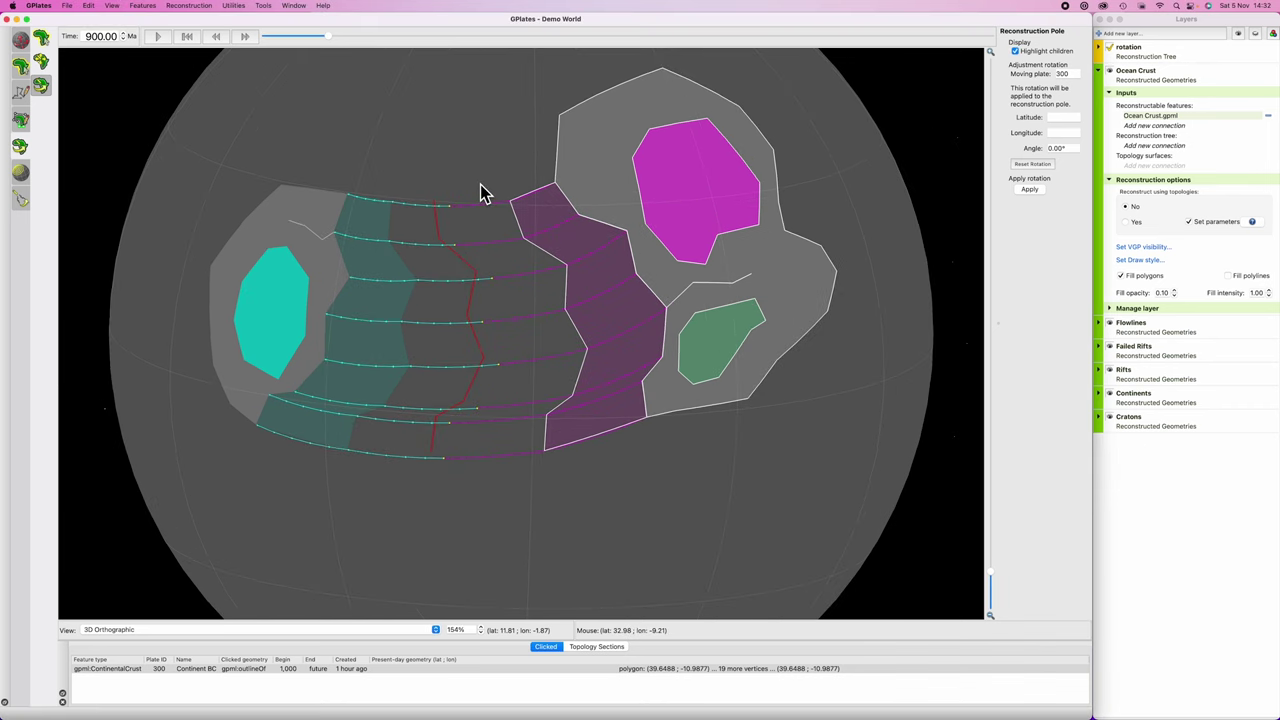
left_click(497, 222)
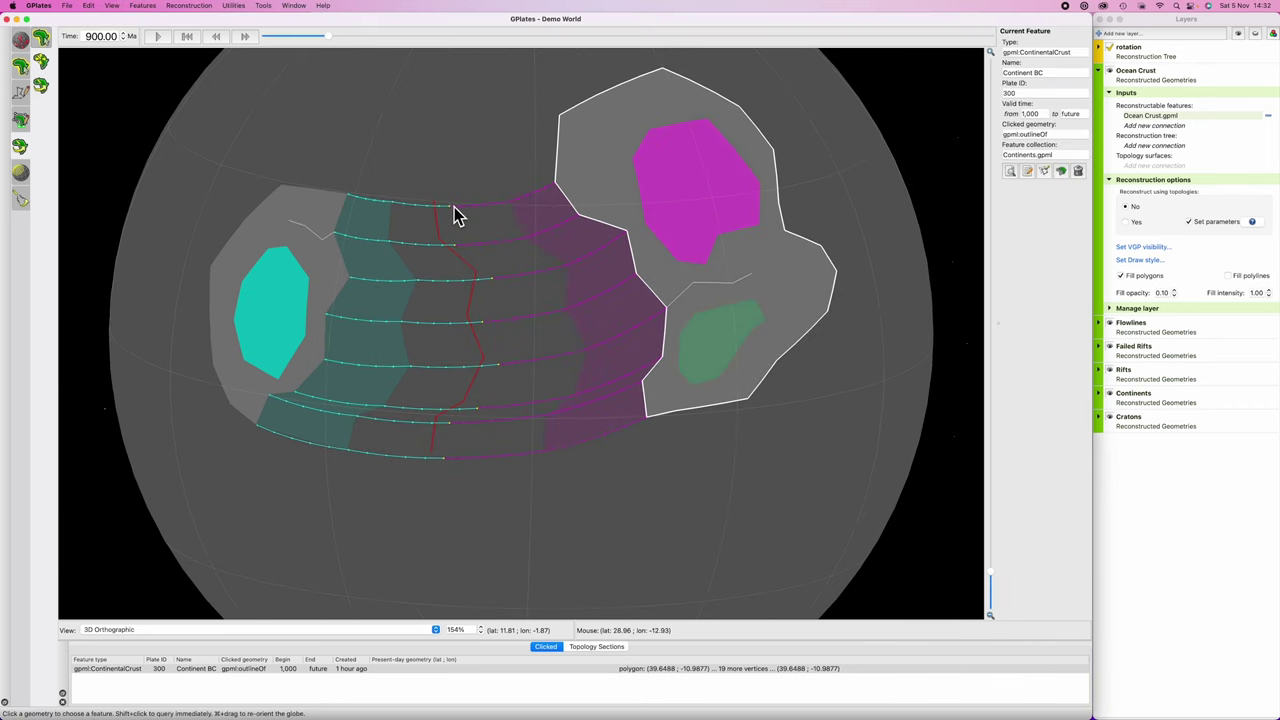
left_click(463, 208)
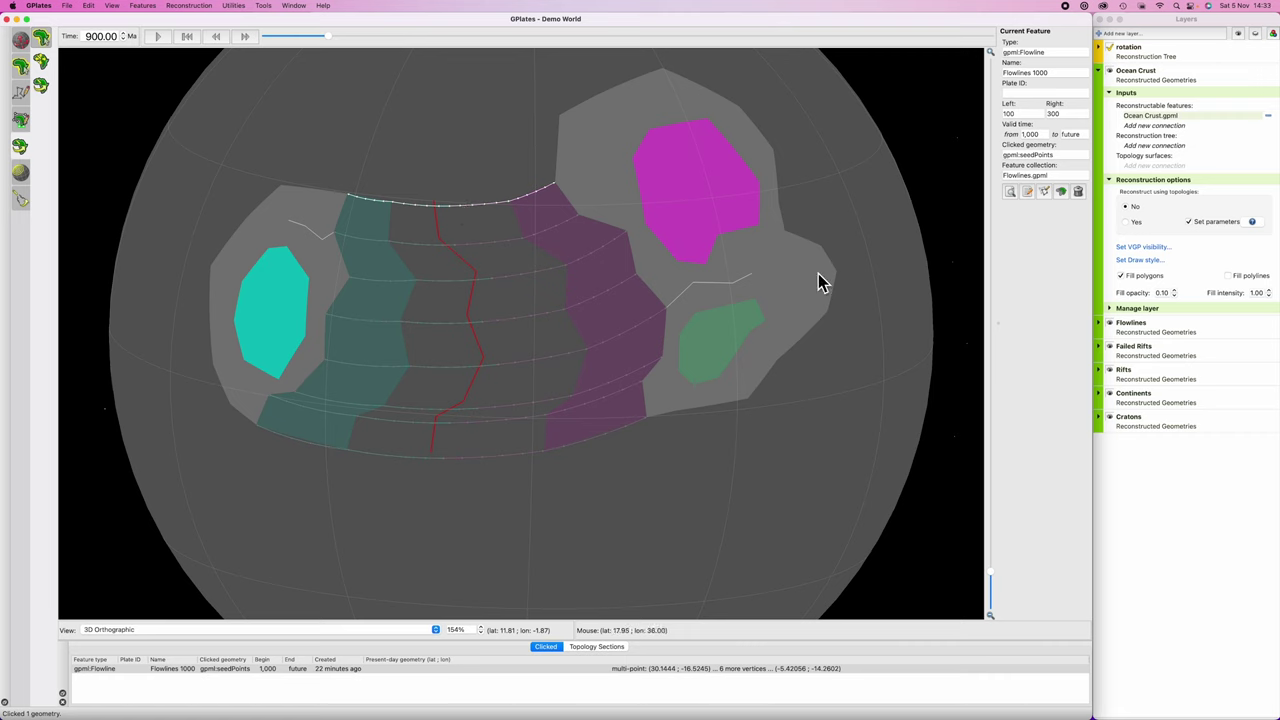
left_click(1044, 192)
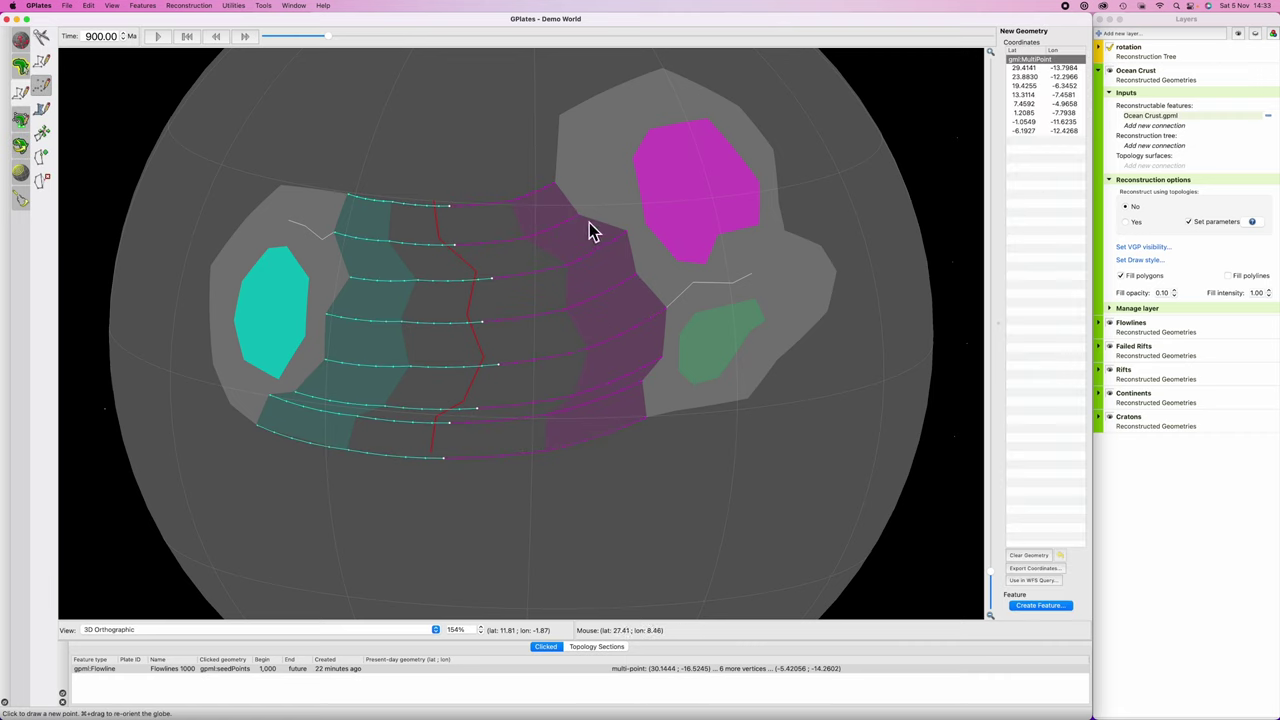
left_click(39, 114)
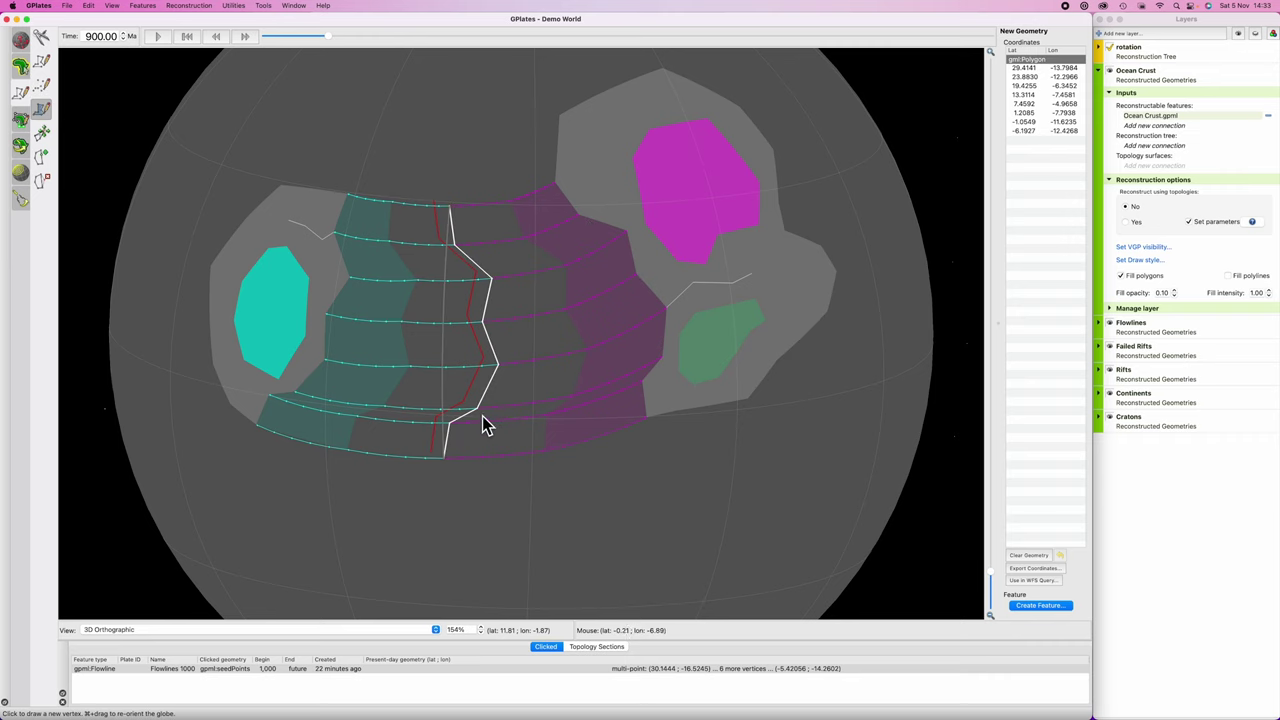
Step: Add polygon vertices where the flowlines cross the outer edge of plate 100's existing ocean crust, working from south to north
scroll(486, 406, "up", 5)
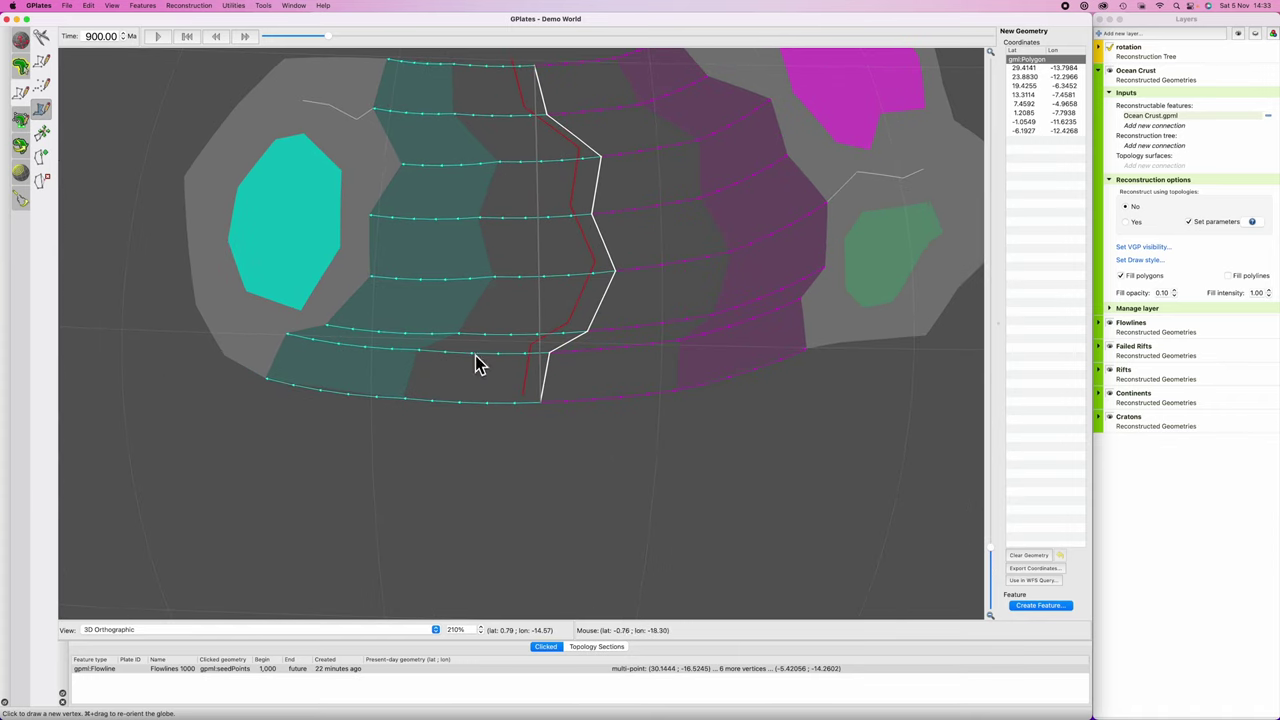
scroll(480, 374, "up", 5)
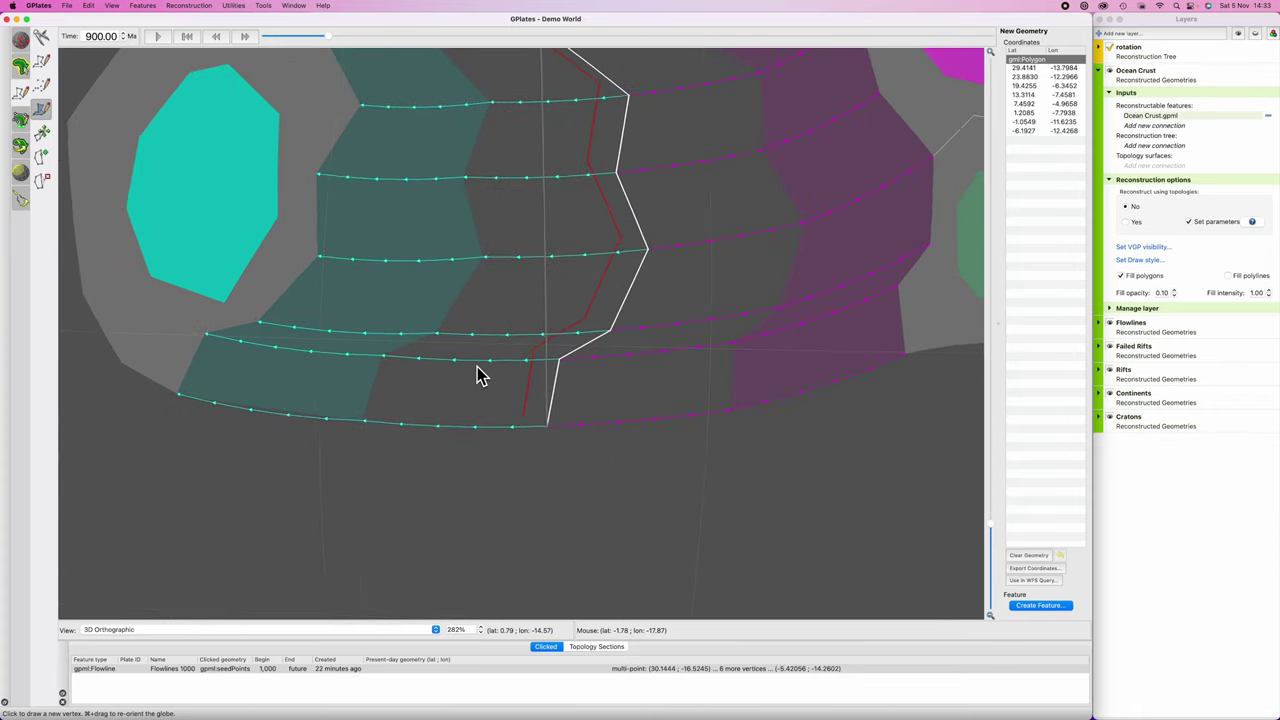
scroll(445, 385, "up", 4)
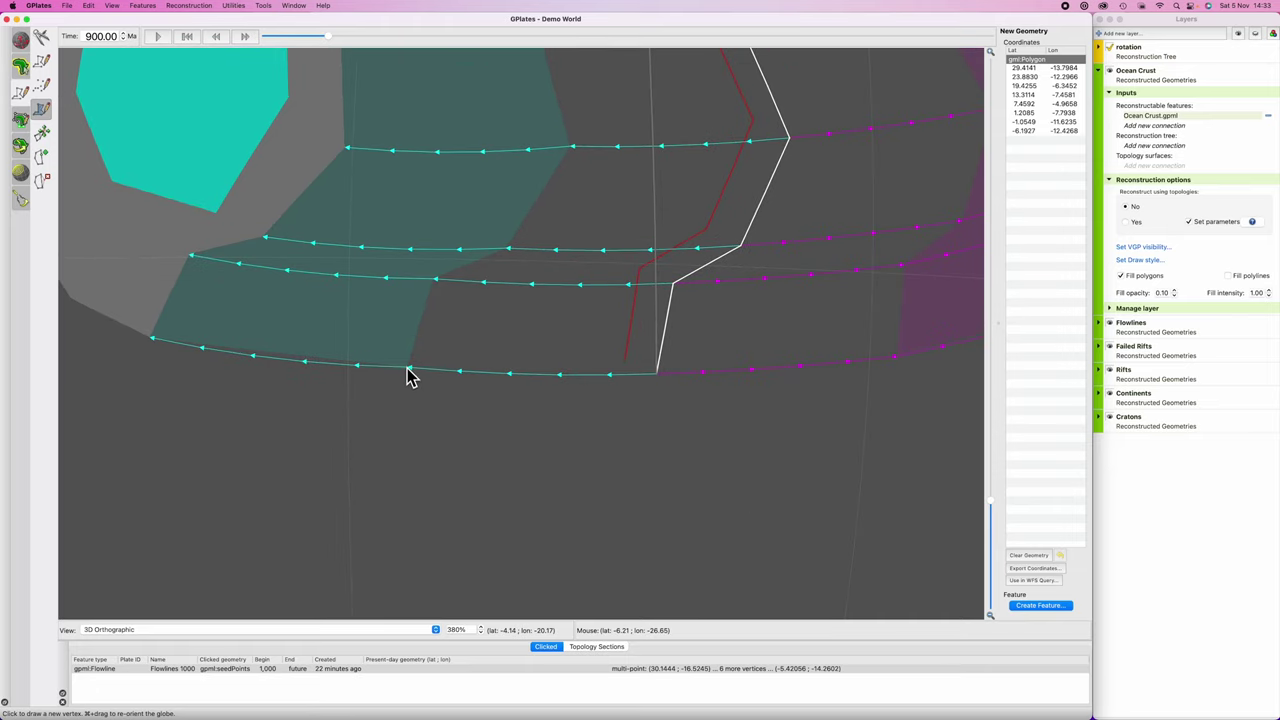
left_click(408, 375)
left_click(428, 312)
left_click(497, 314)
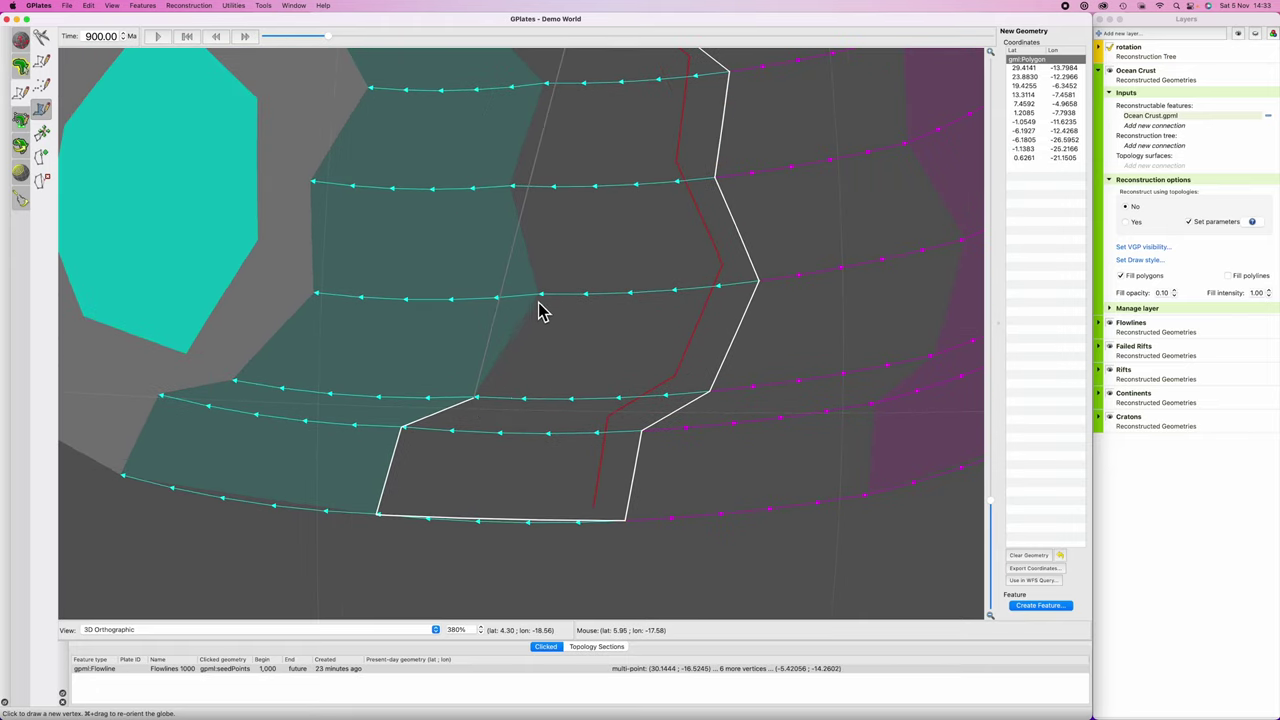
left_click(537, 309)
left_click(586, 451)
left_click(574, 357)
left_click(583, 349)
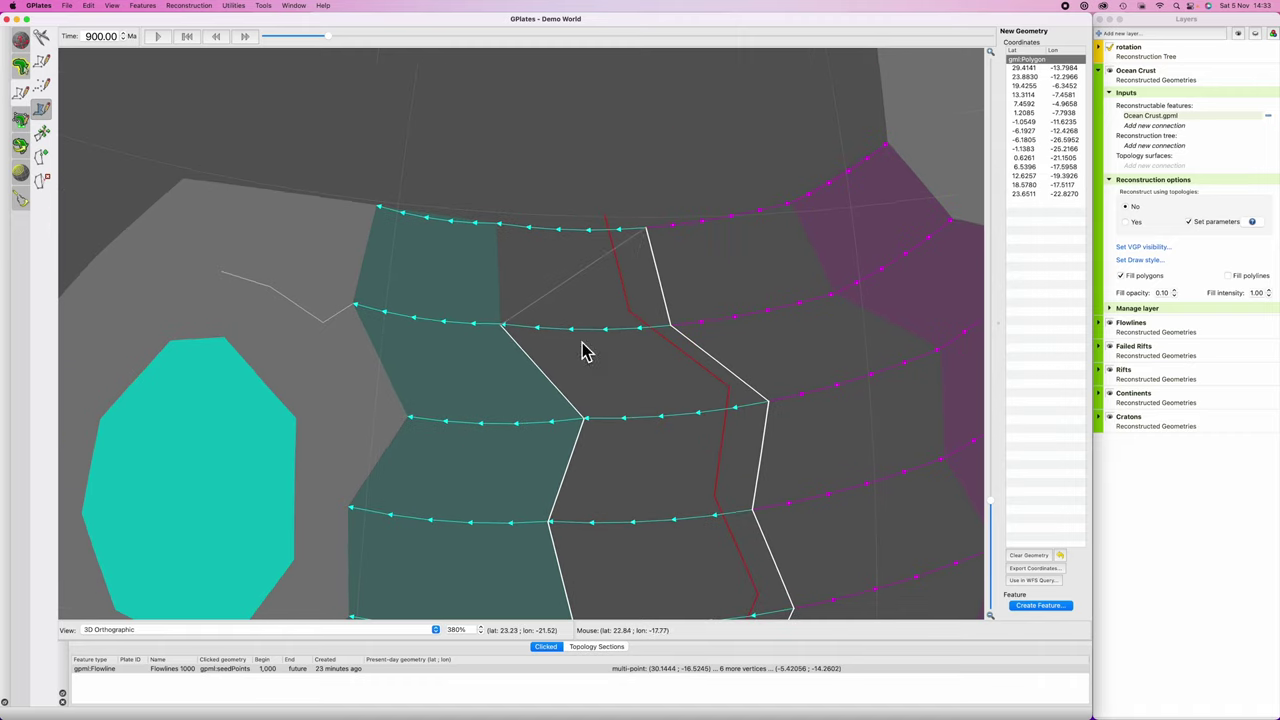
left_click(553, 320)
Step: Create an OceanicCrust outline feature with plate ID 100, begin time 900 Ma and name Ocean Crust 900 in Ocean Crust.gpml
scroll(590, 355, "down", 15)
key("Return")
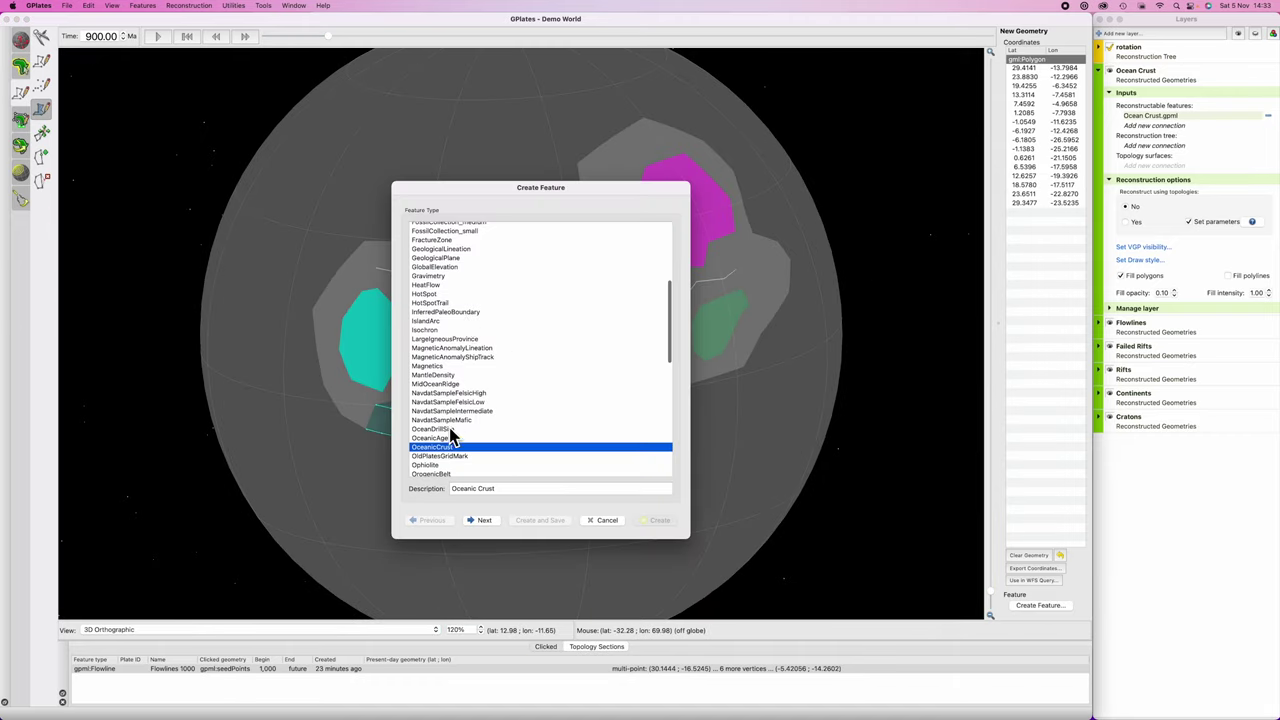
left_click(484, 520)
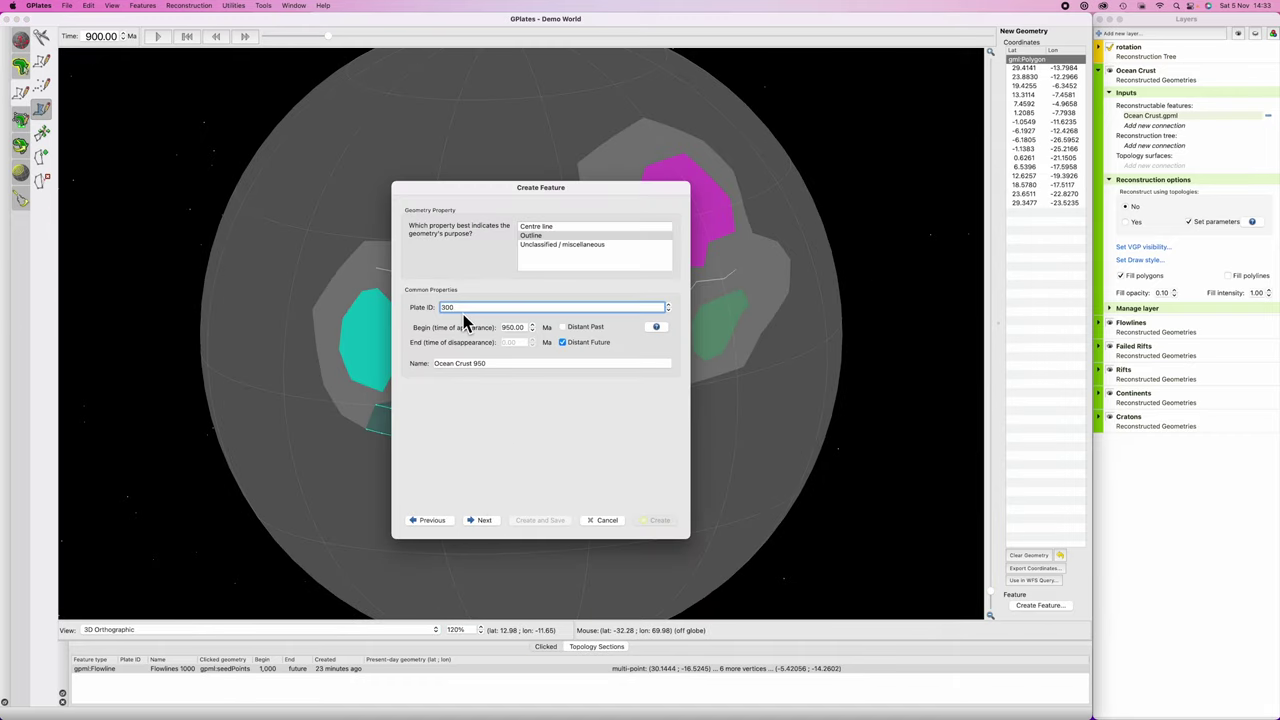
left_click_drag(495, 187, 849, 182)
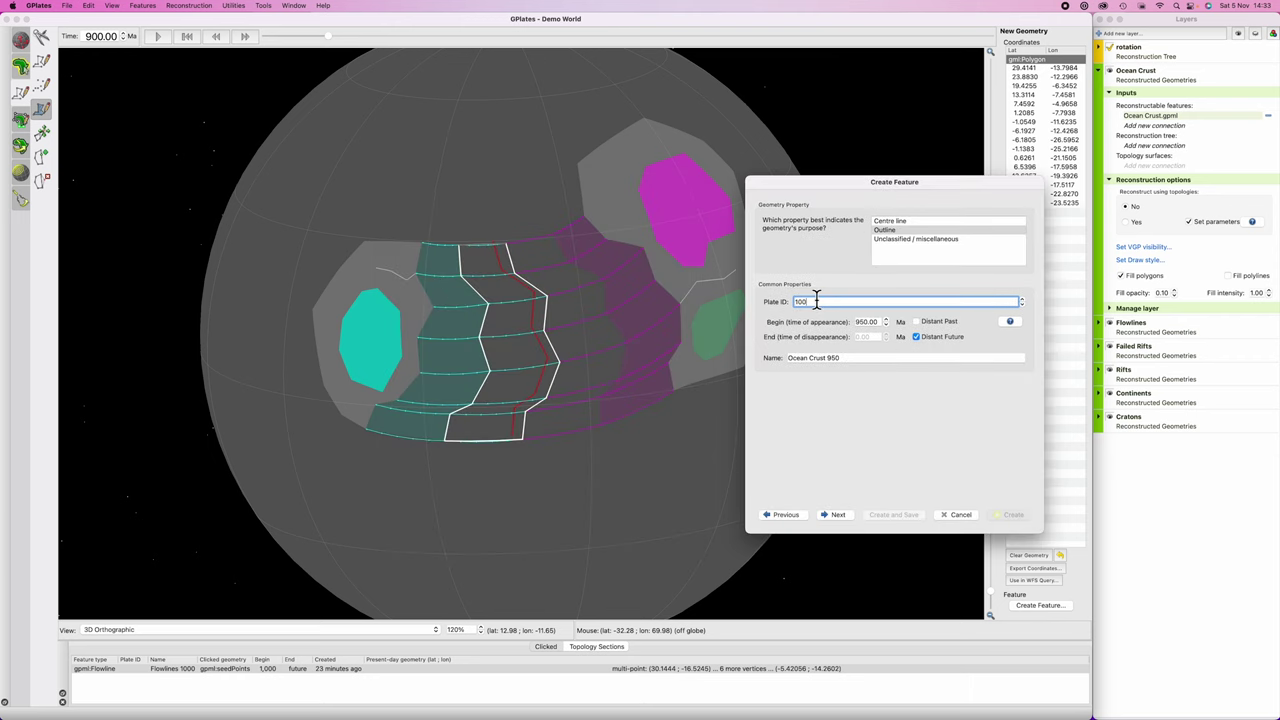
key("Tab")
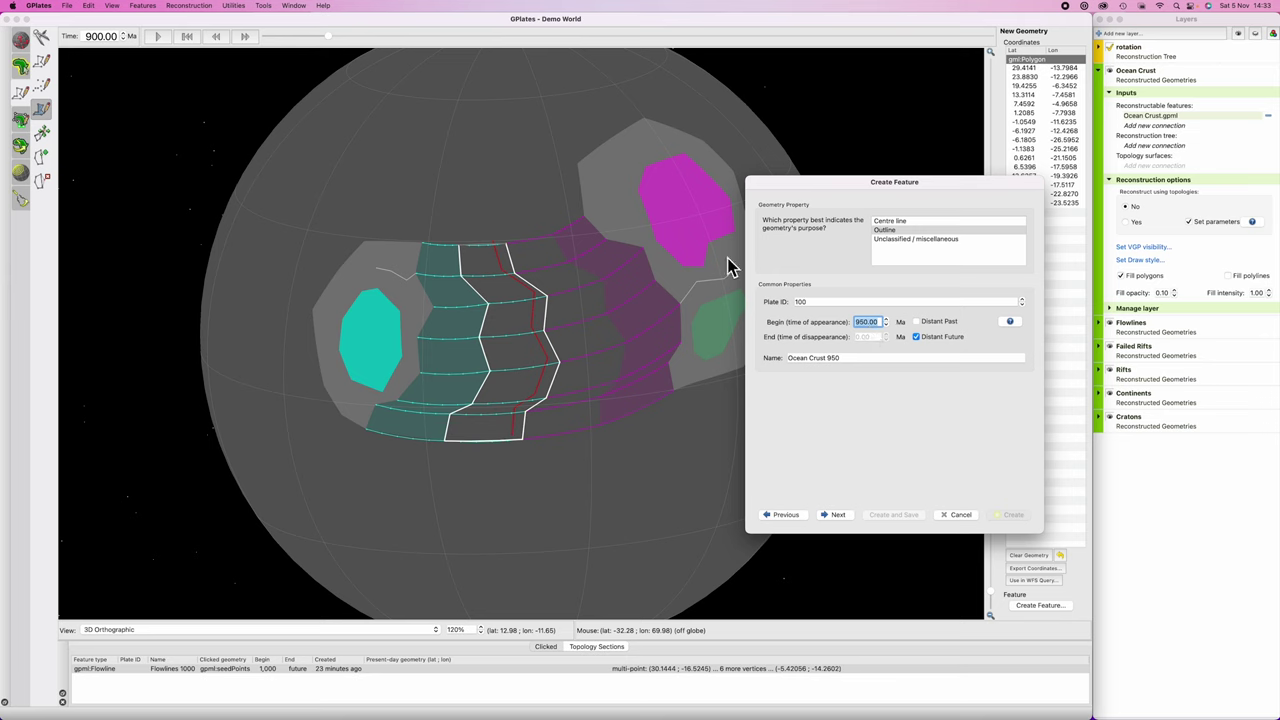
type("90")
left_click(852, 361)
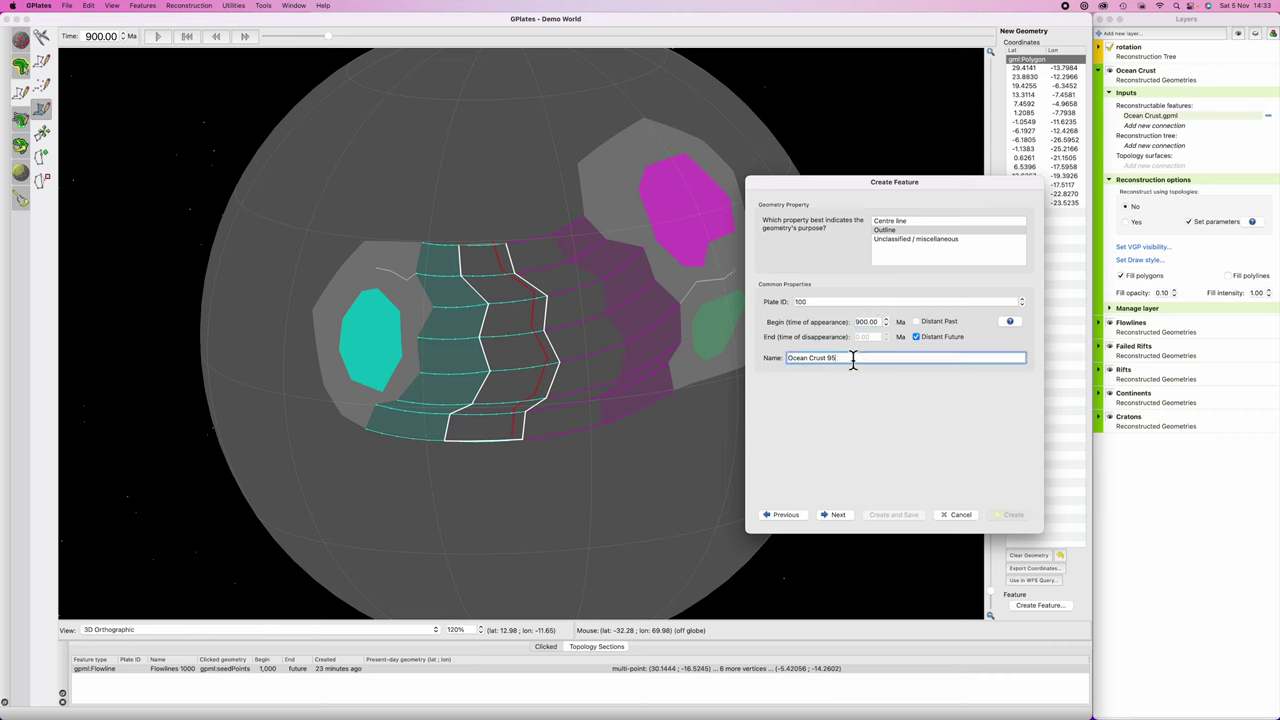
left_click(838, 514)
left_click(835, 513)
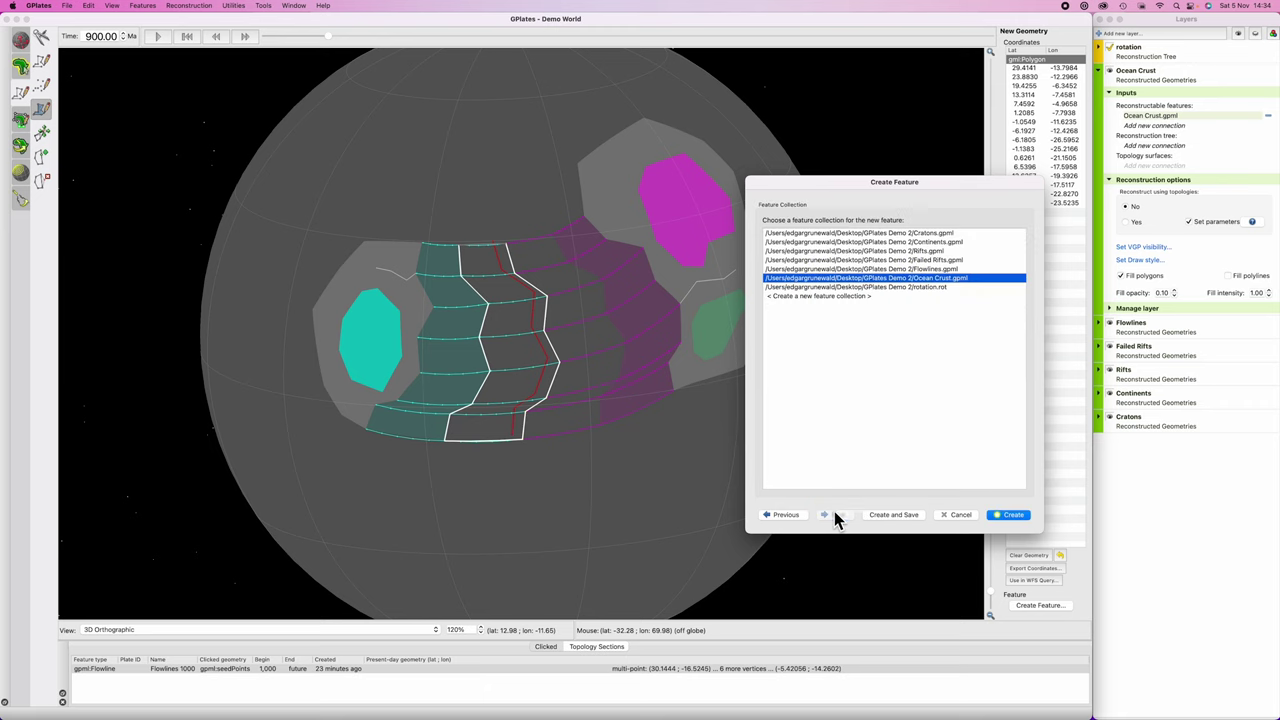
left_click(1010, 516)
Step: Copy the Flowlines 1000 seed points again as a polygon for the new crust on the plate 300 side
scroll(587, 340, "up", 3)
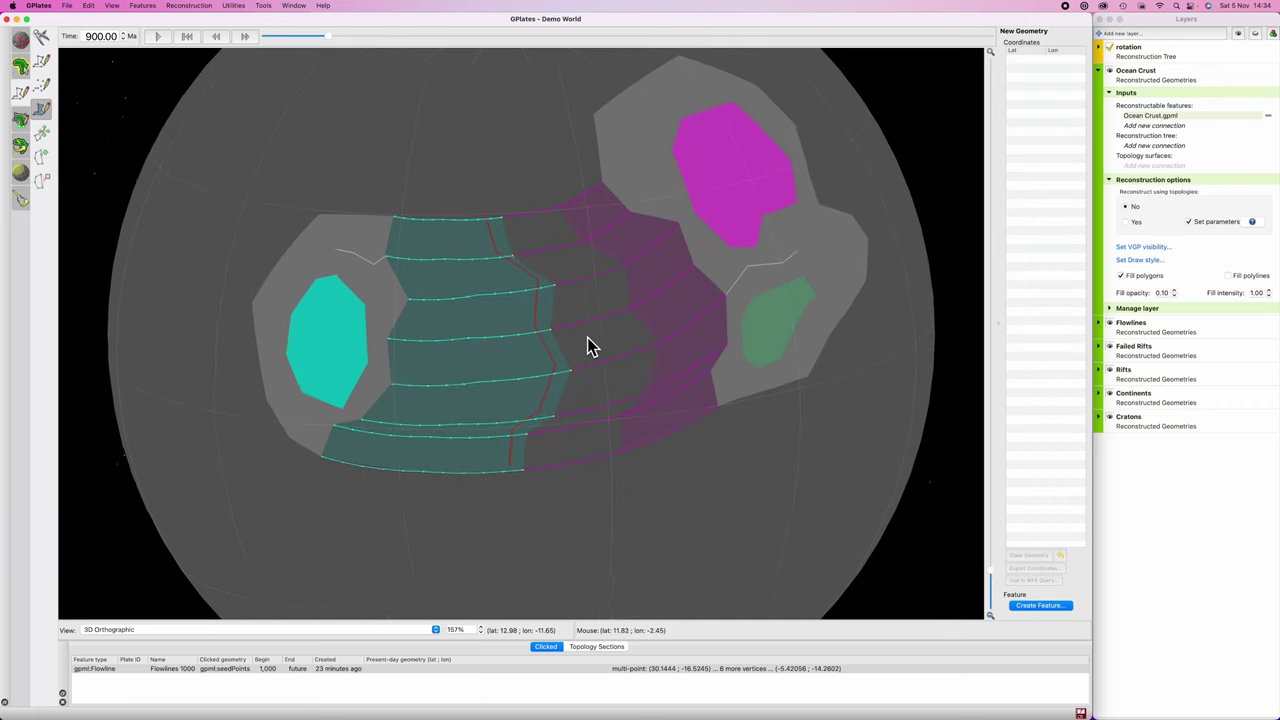
key("f")
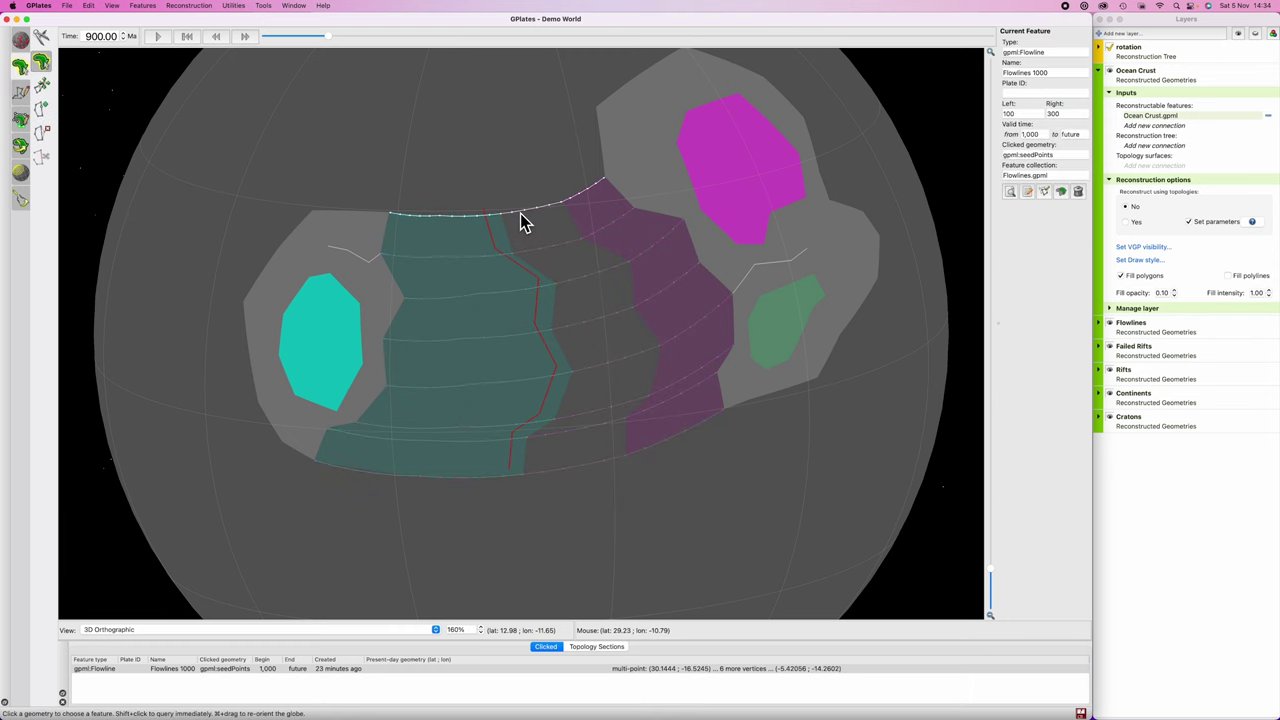
left_click(1044, 191)
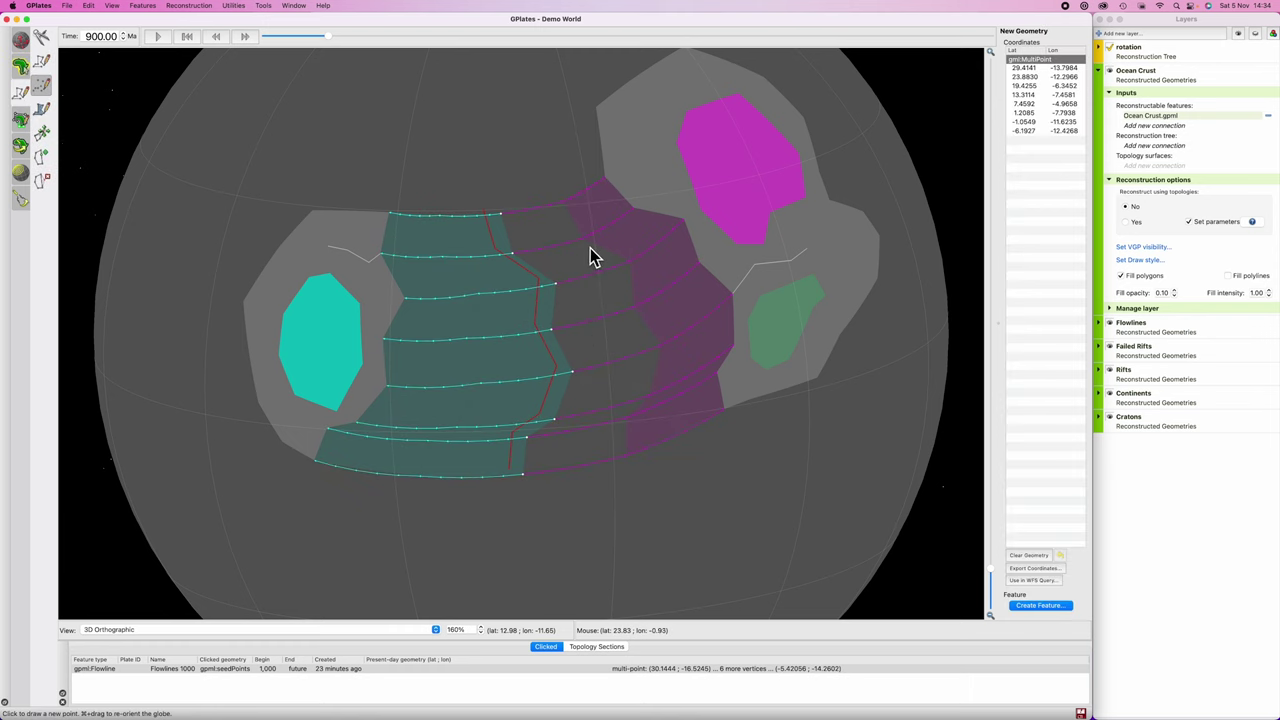
left_click(41, 108)
Step: Add polygon vertices from south to north where the flowlines cross the outer edge of plate 300's existing ocean crust
scroll(618, 465, "up", 5)
left_click(664, 470)
left_click(664, 402)
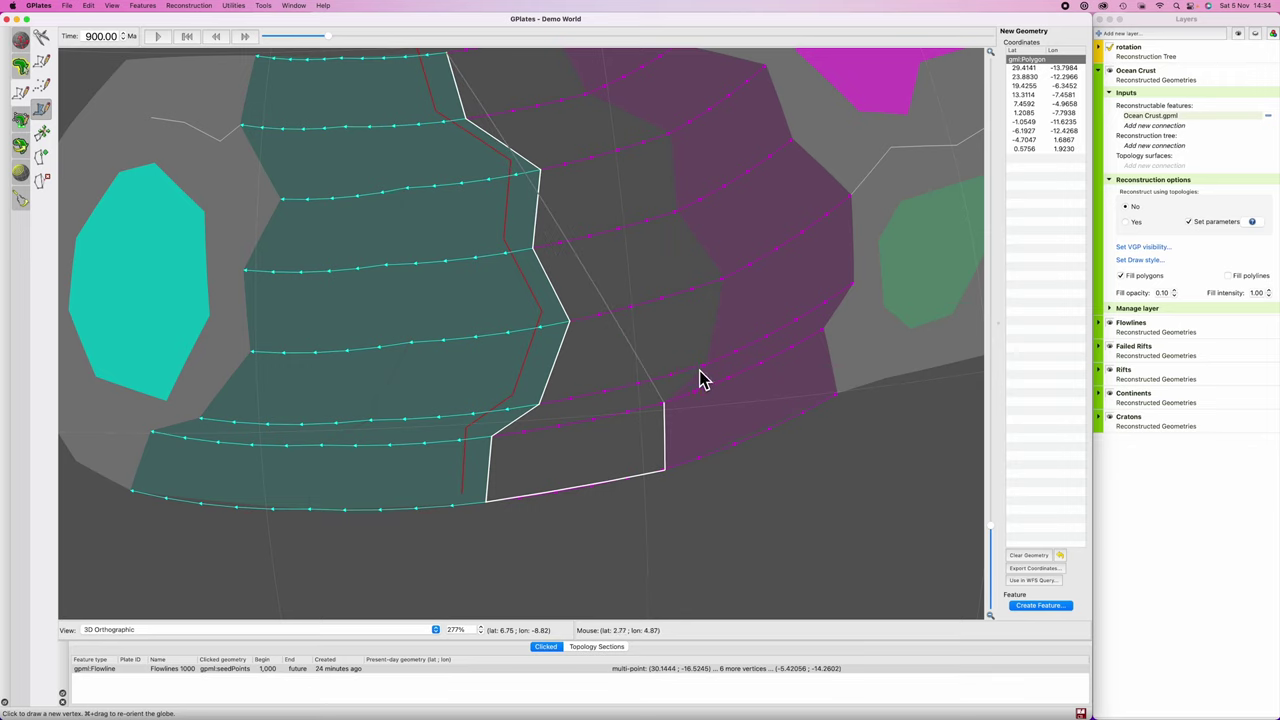
scroll(703, 378, "up", 1)
left_click(708, 367)
scroll(706, 330, "up", 1)
left_click(737, 284)
scroll(690, 312, "up", 1)
left_click(695, 213)
scroll(688, 300, "up", 1)
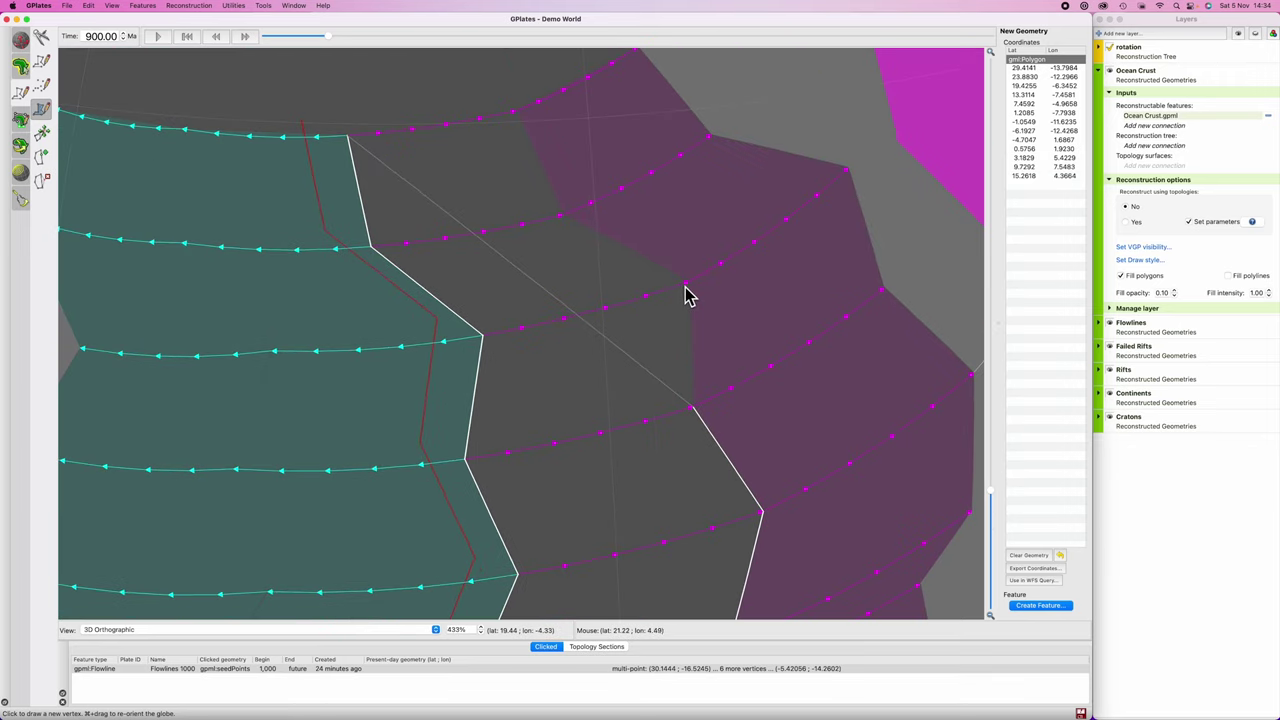
left_click(686, 295)
scroll(640, 335, "down", 2)
left_click(609, 352)
scroll(605, 330, "down", 2)
left_click(594, 296)
scroll(570, 335, "down", 2)
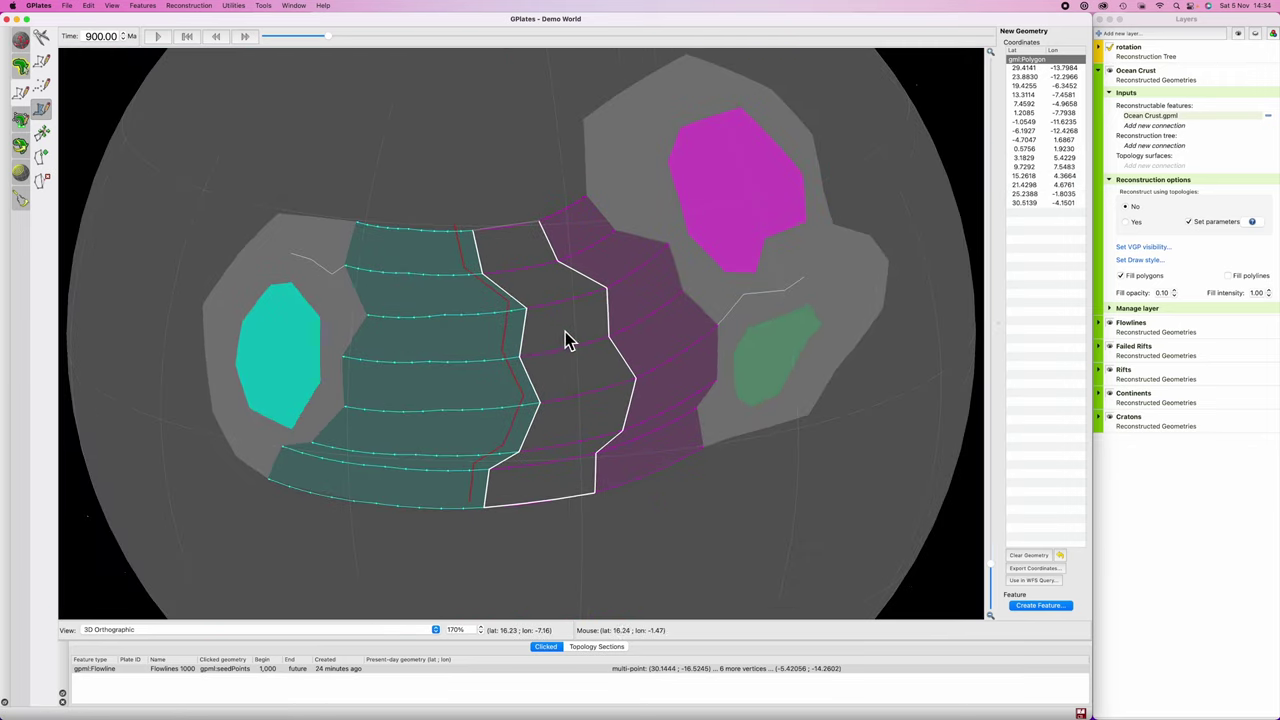
Step: Create the second OceanicCrust outline, Ocean Crust 900, with plate ID 300 and begin time 900 Ma in Ocean Crust.gpml
left_click(1040, 605)
left_click(480, 520)
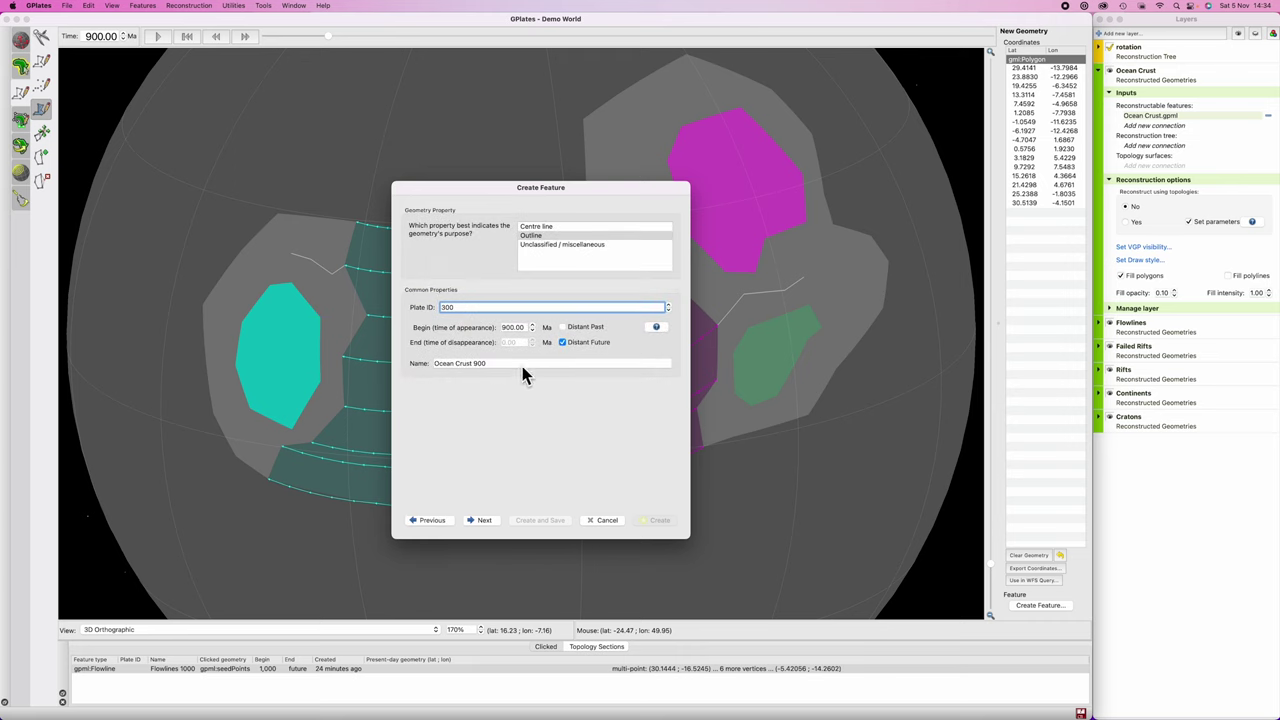
left_click(486, 524)
left_click(626, 290)
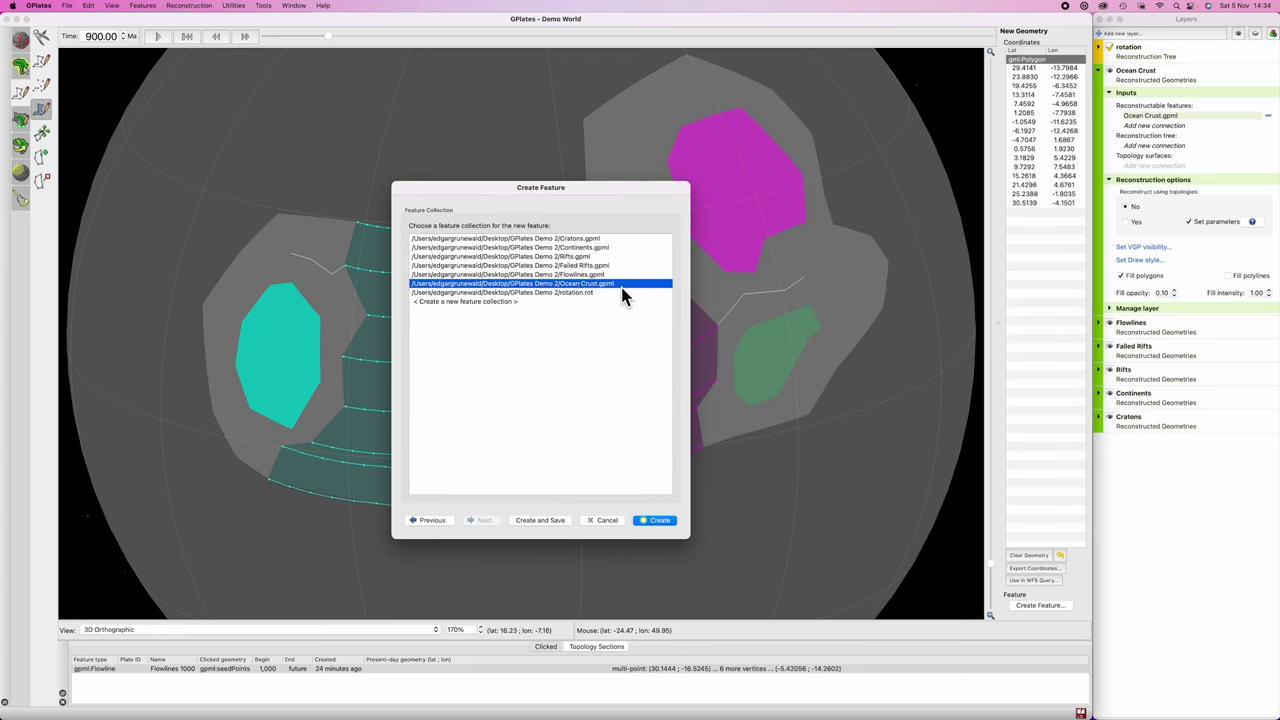
left_click(662, 521)
scroll(704, 511, "down", 1)
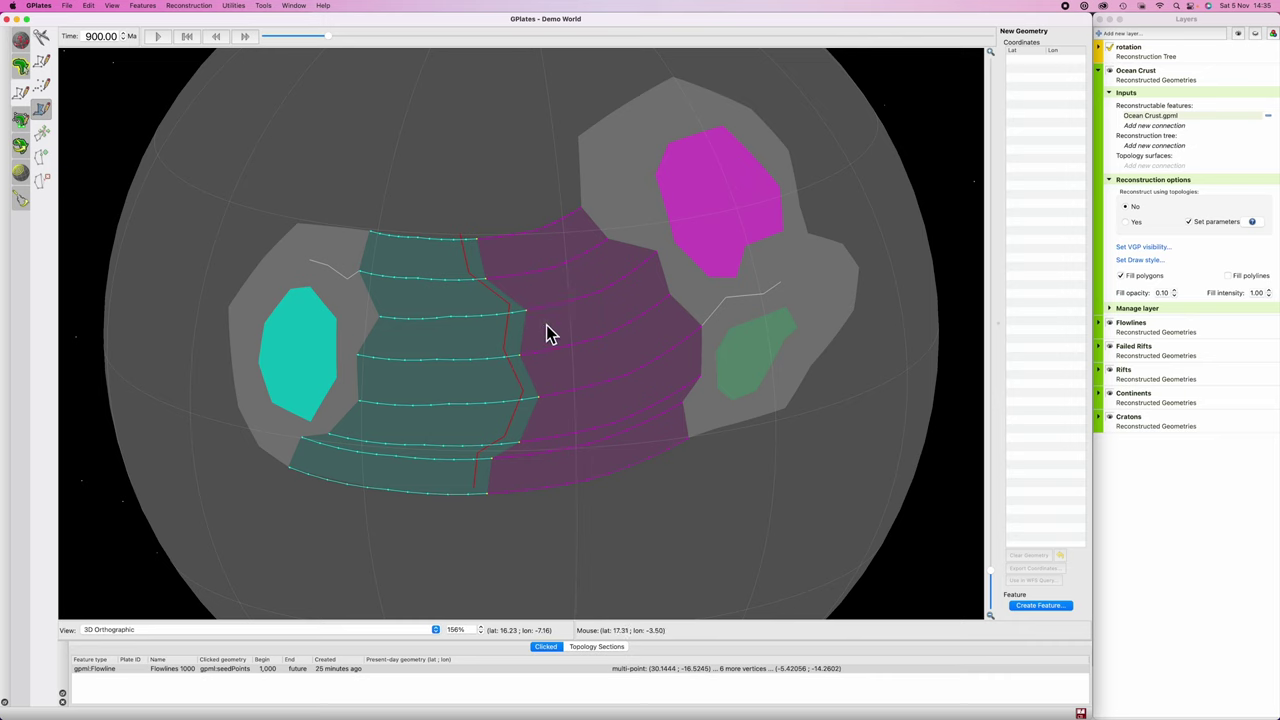
Step: Switch to Safari and examine the age pattern of oceanic lithosphere around the spreading centres on the Wikipedia map
key("super+Tab")
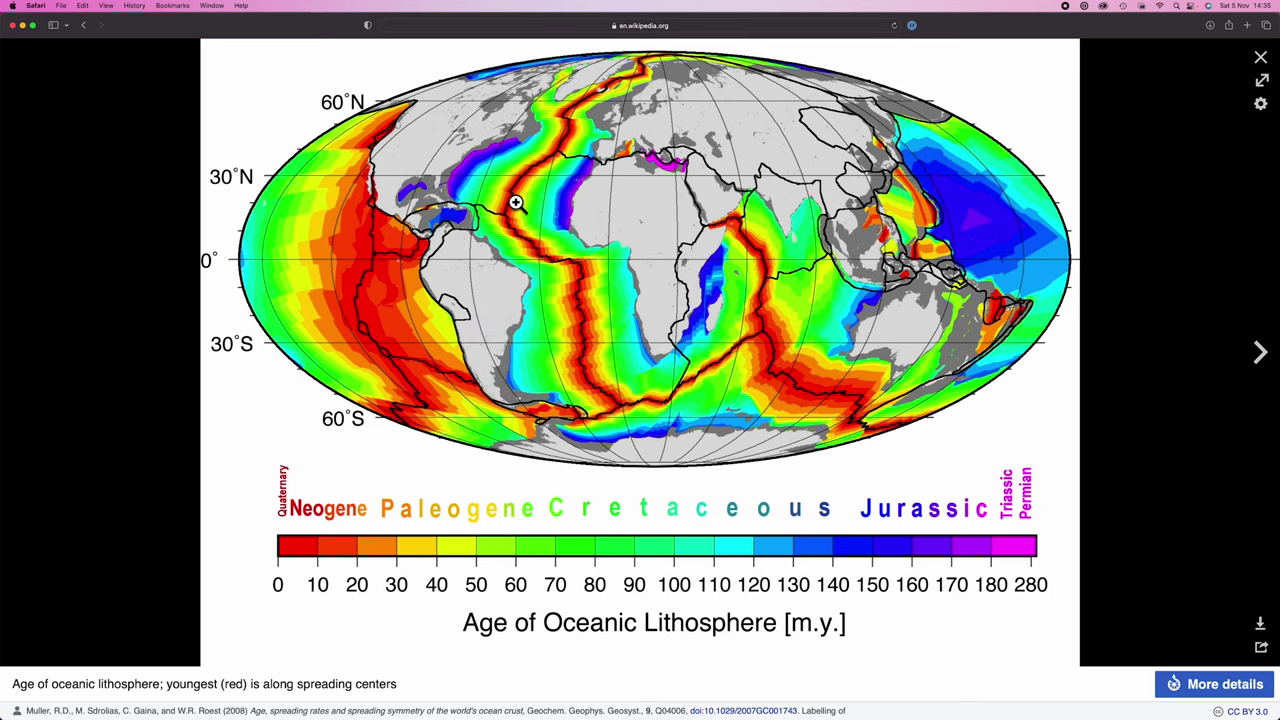
left_click(594, 334)
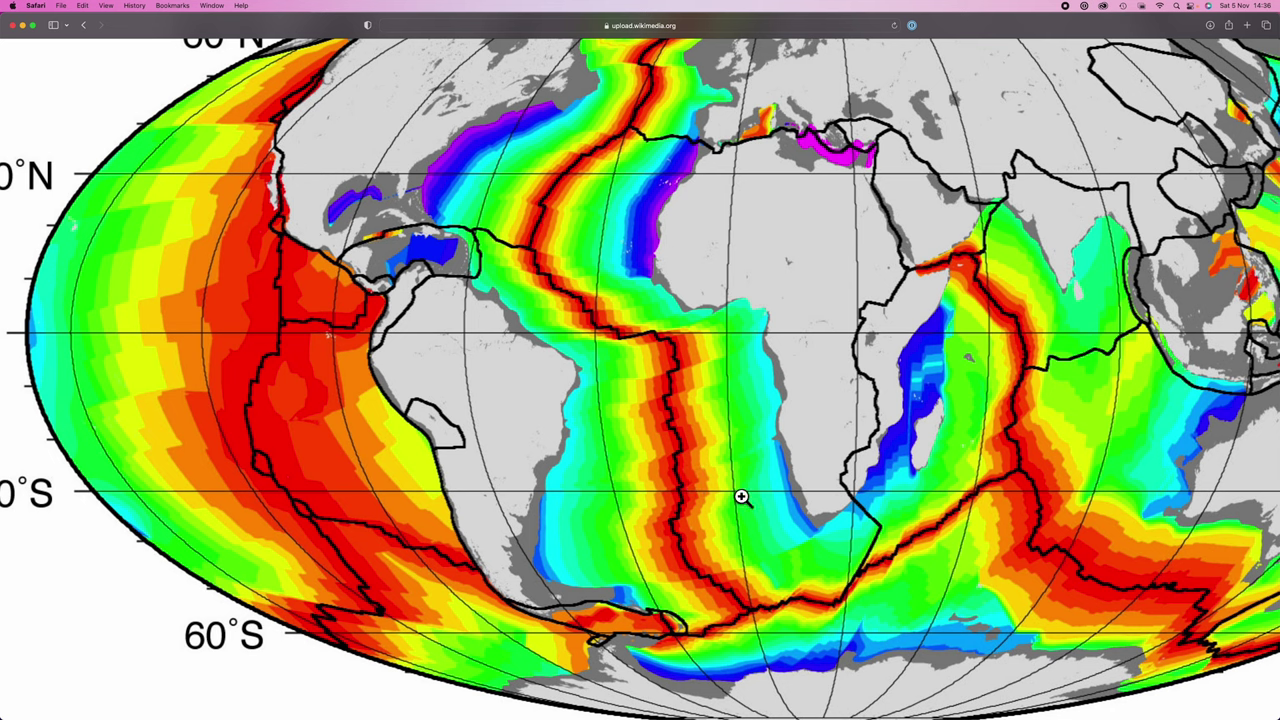
scroll(620, 437, "down", 2)
left_click(606, 380)
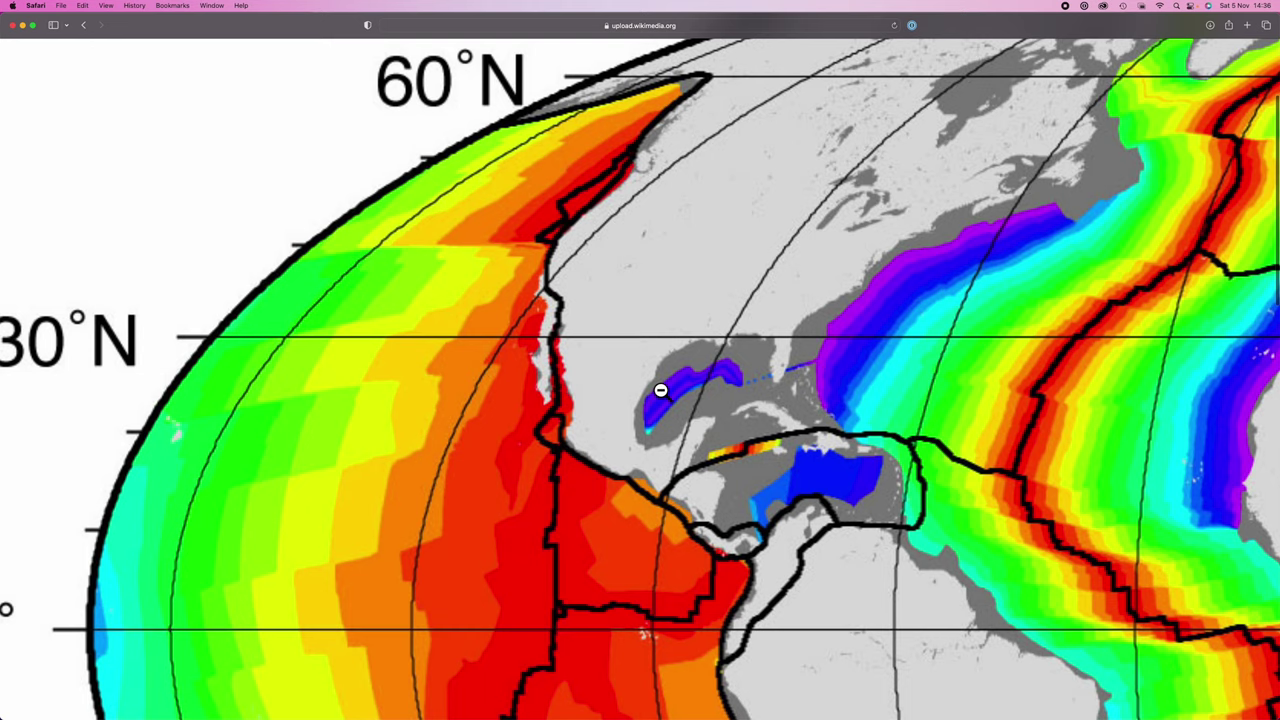
left_click(679, 416)
scroll(649, 414, "down", 2)
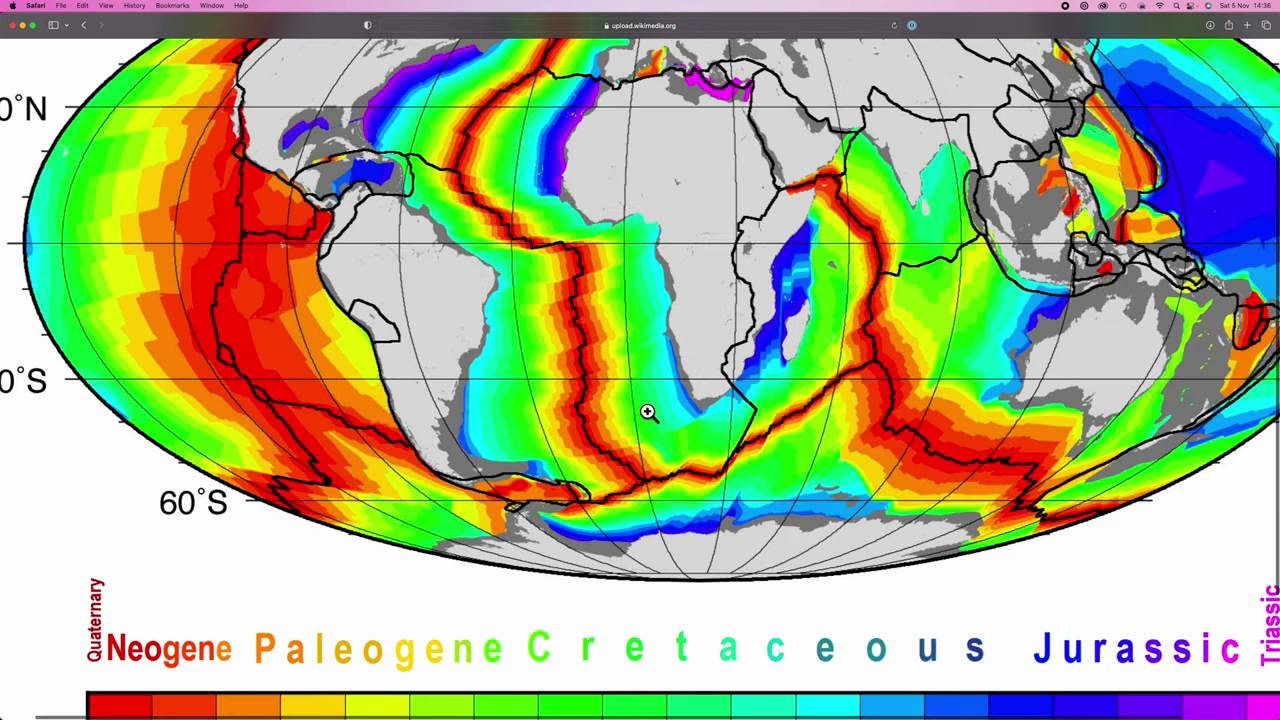
Step: Switch back to GPlates from the Wikipedia age map and set the reconstruction time to 1000 Ma
scroll(642, 414, "up", 2)
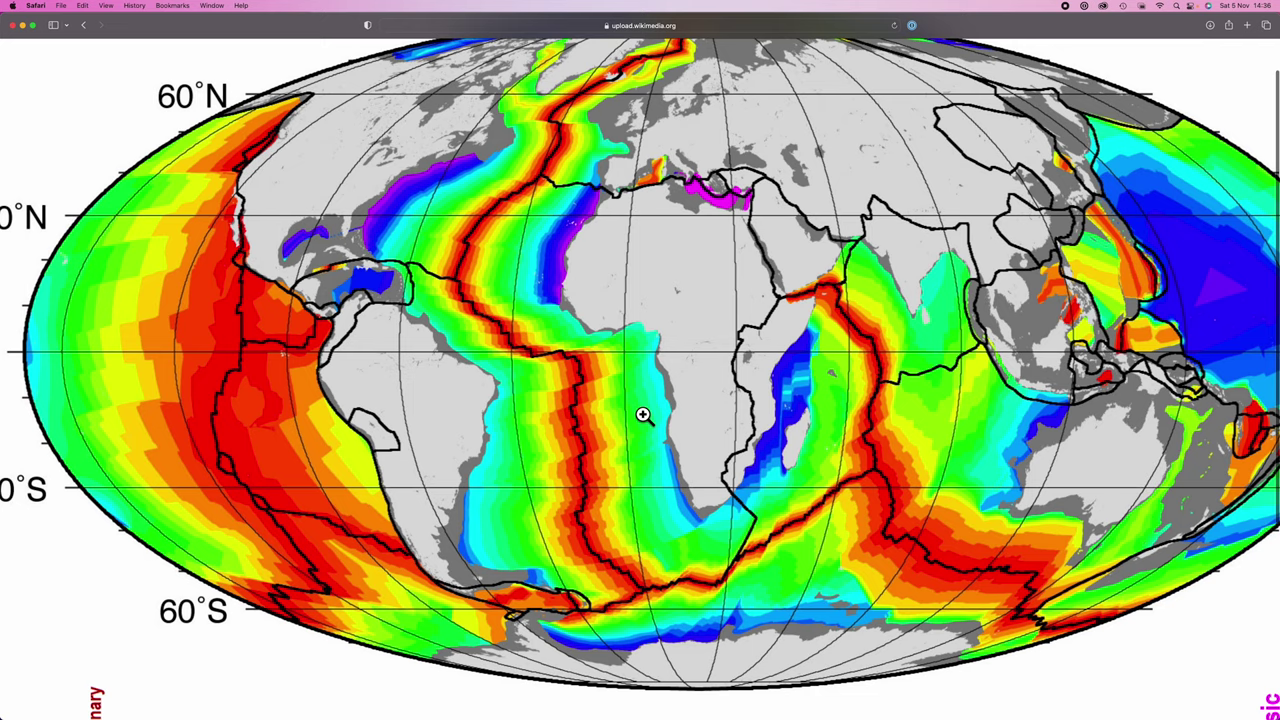
key("super+Tab")
left_click_drag(118, 37, 85, 38)
key("BackSpace")
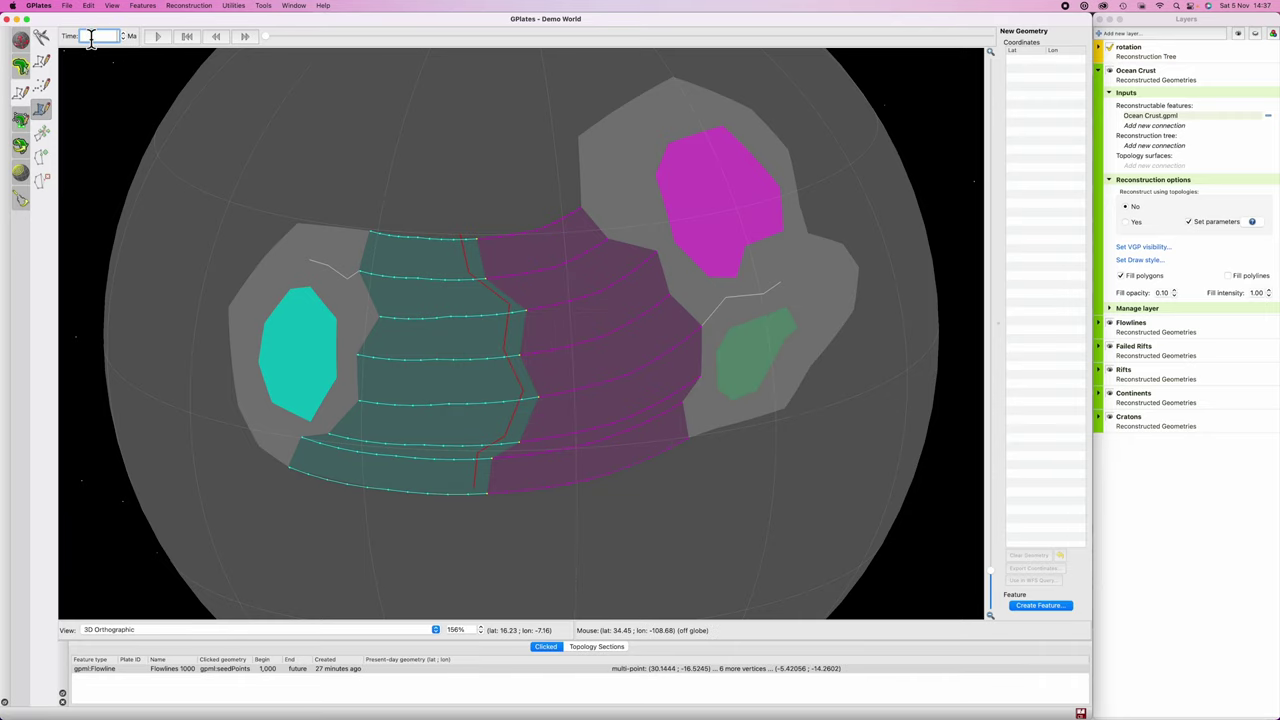
type("1000")
key("Return")
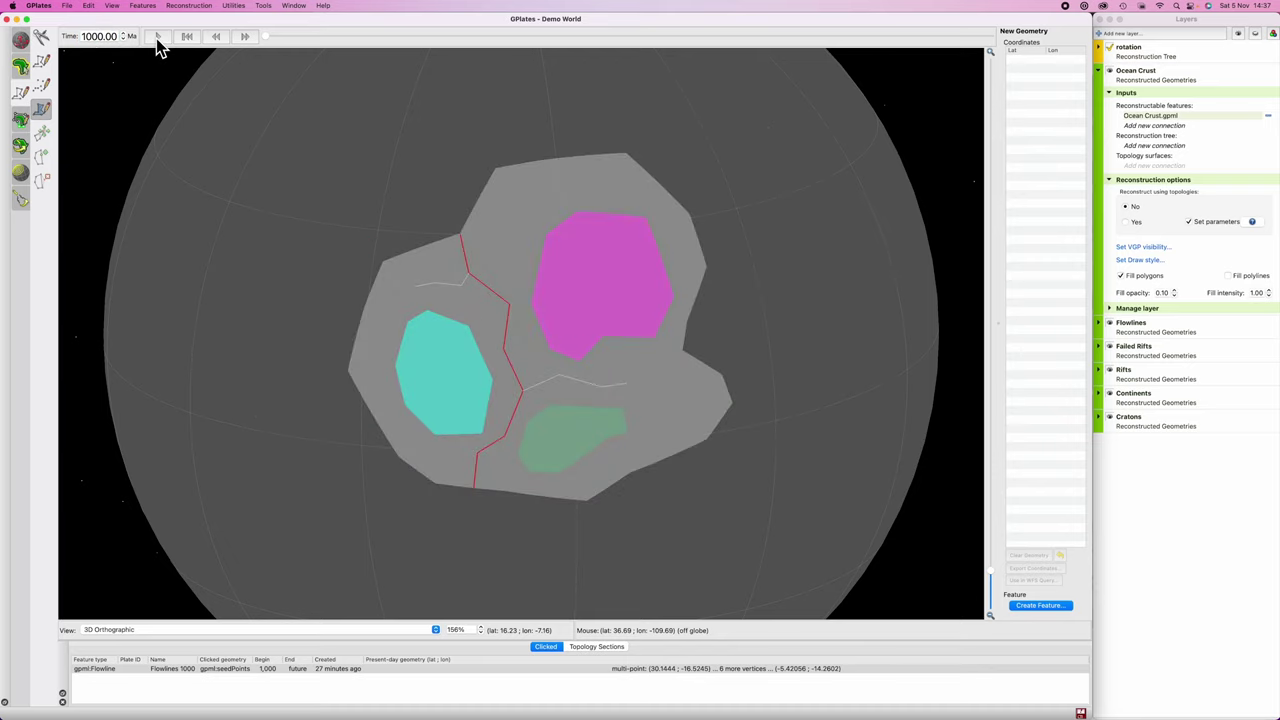
Step: Play the reconstruction forward from 1000 Ma to check the ocean crust growth, and set the time to 900 Ma
left_click(157, 37)
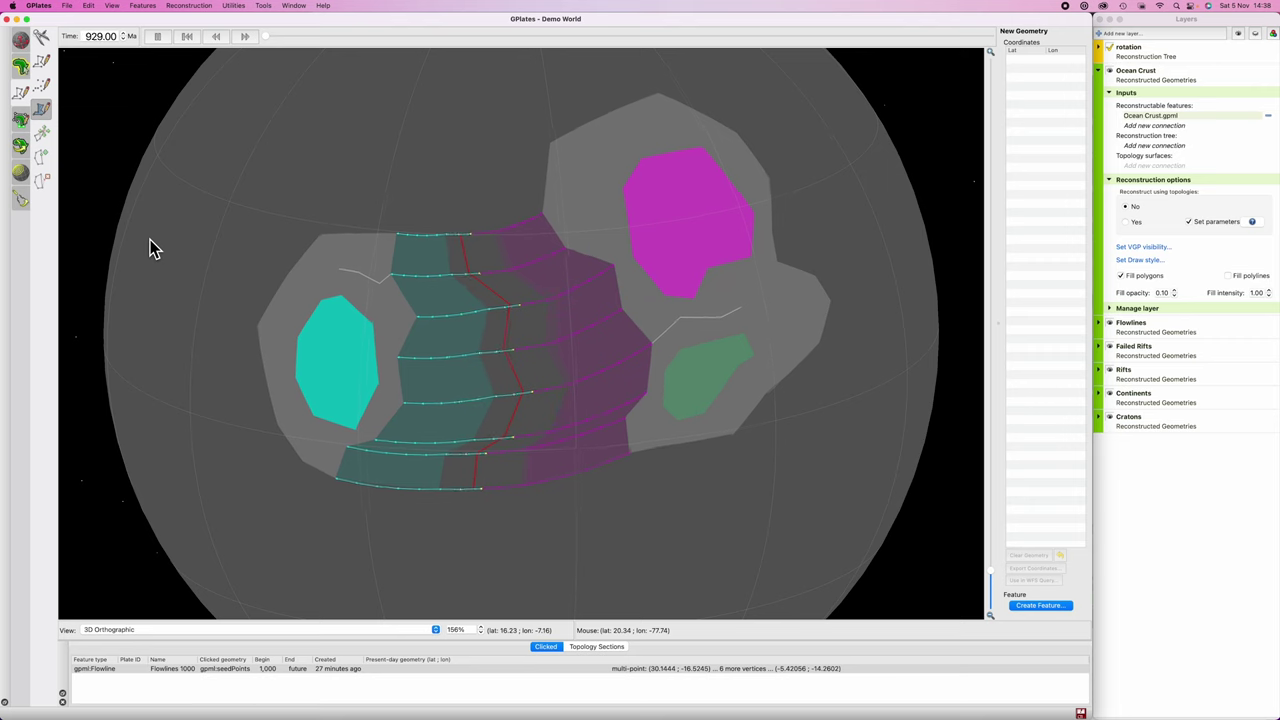
left_click(157, 37)
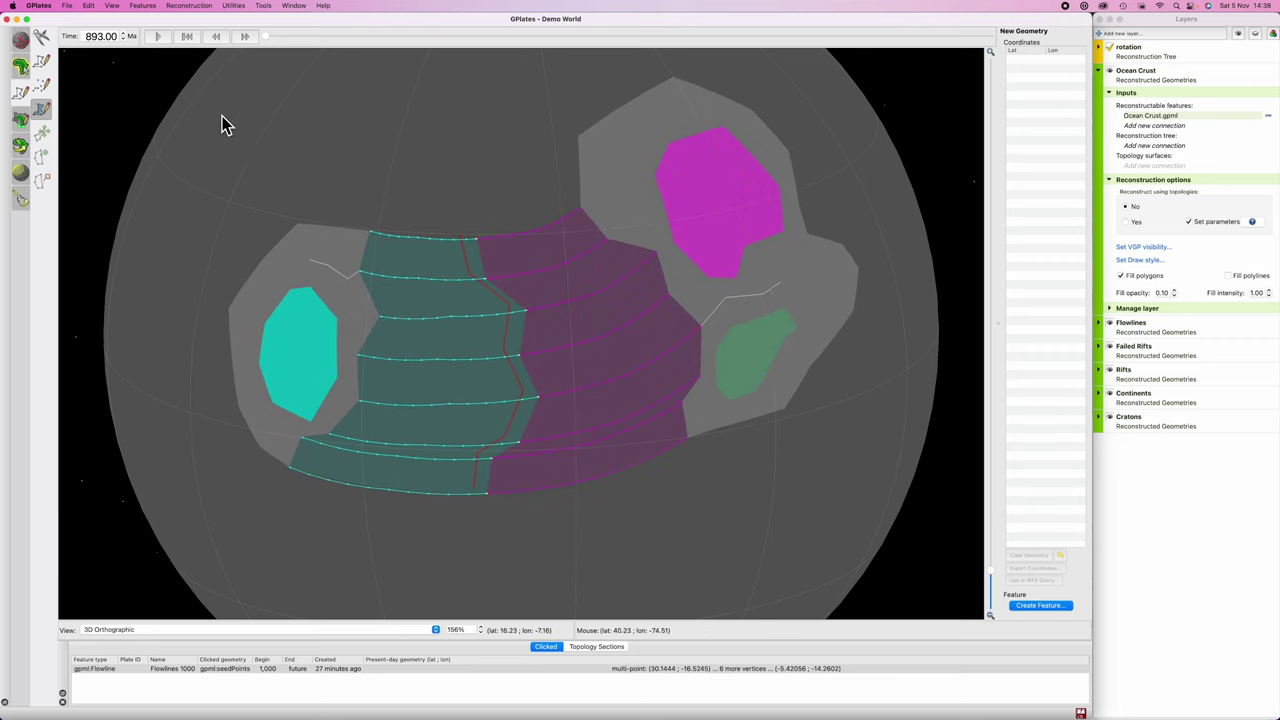
double_click(104, 36)
type("900")
key("Return")
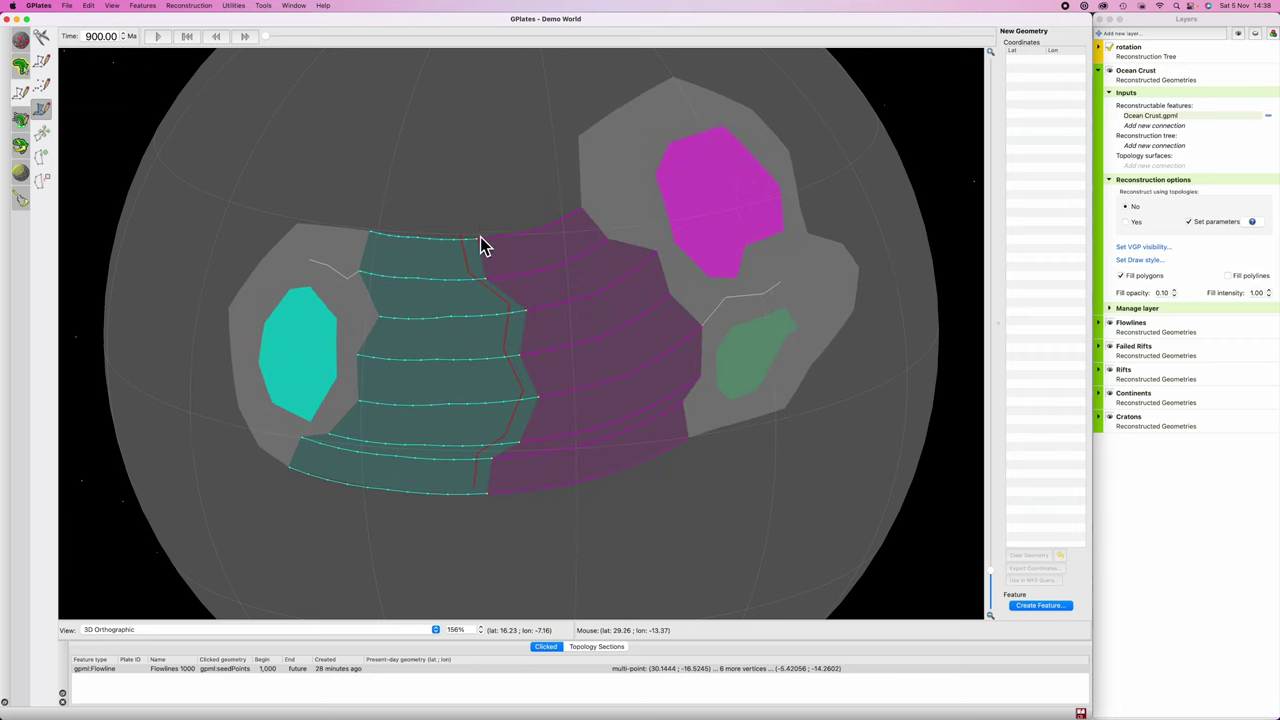